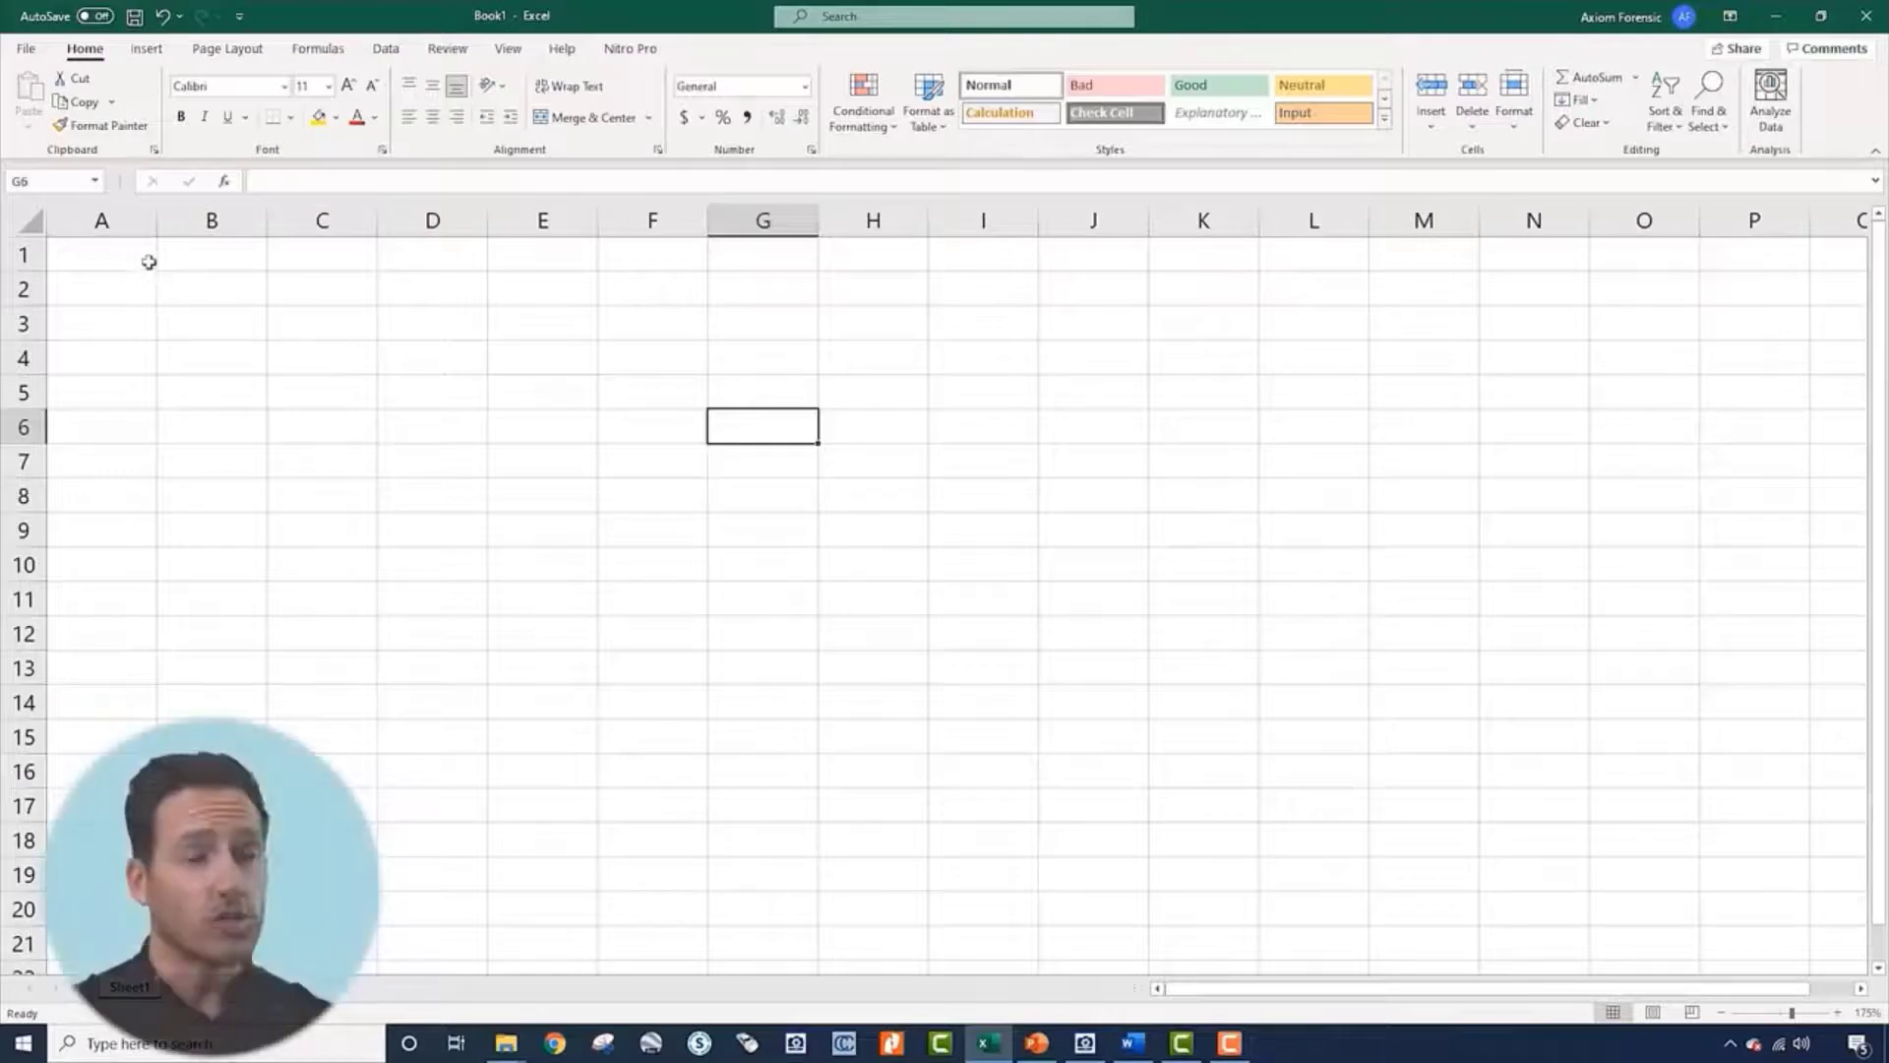
{"action": "left_click", "coordinate": [151, 261]}
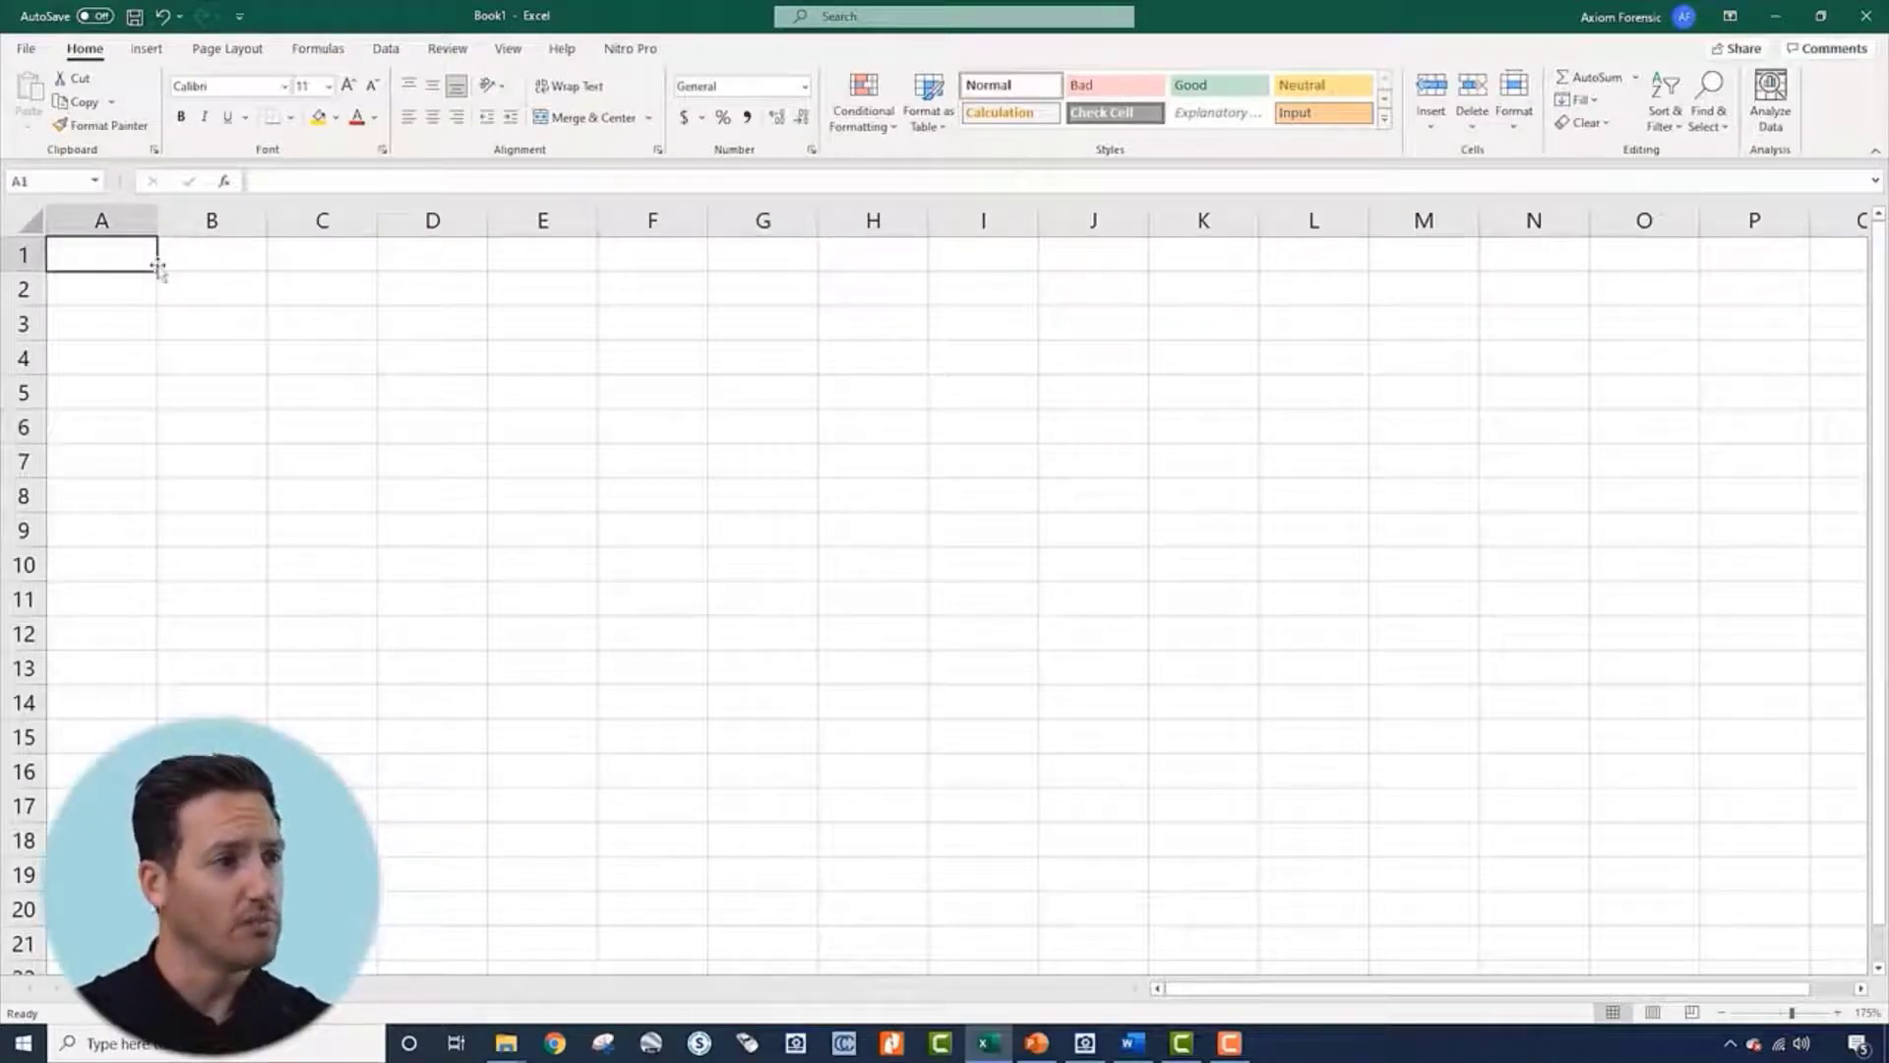
{"action": "left_click", "coordinate": [418, 354]}
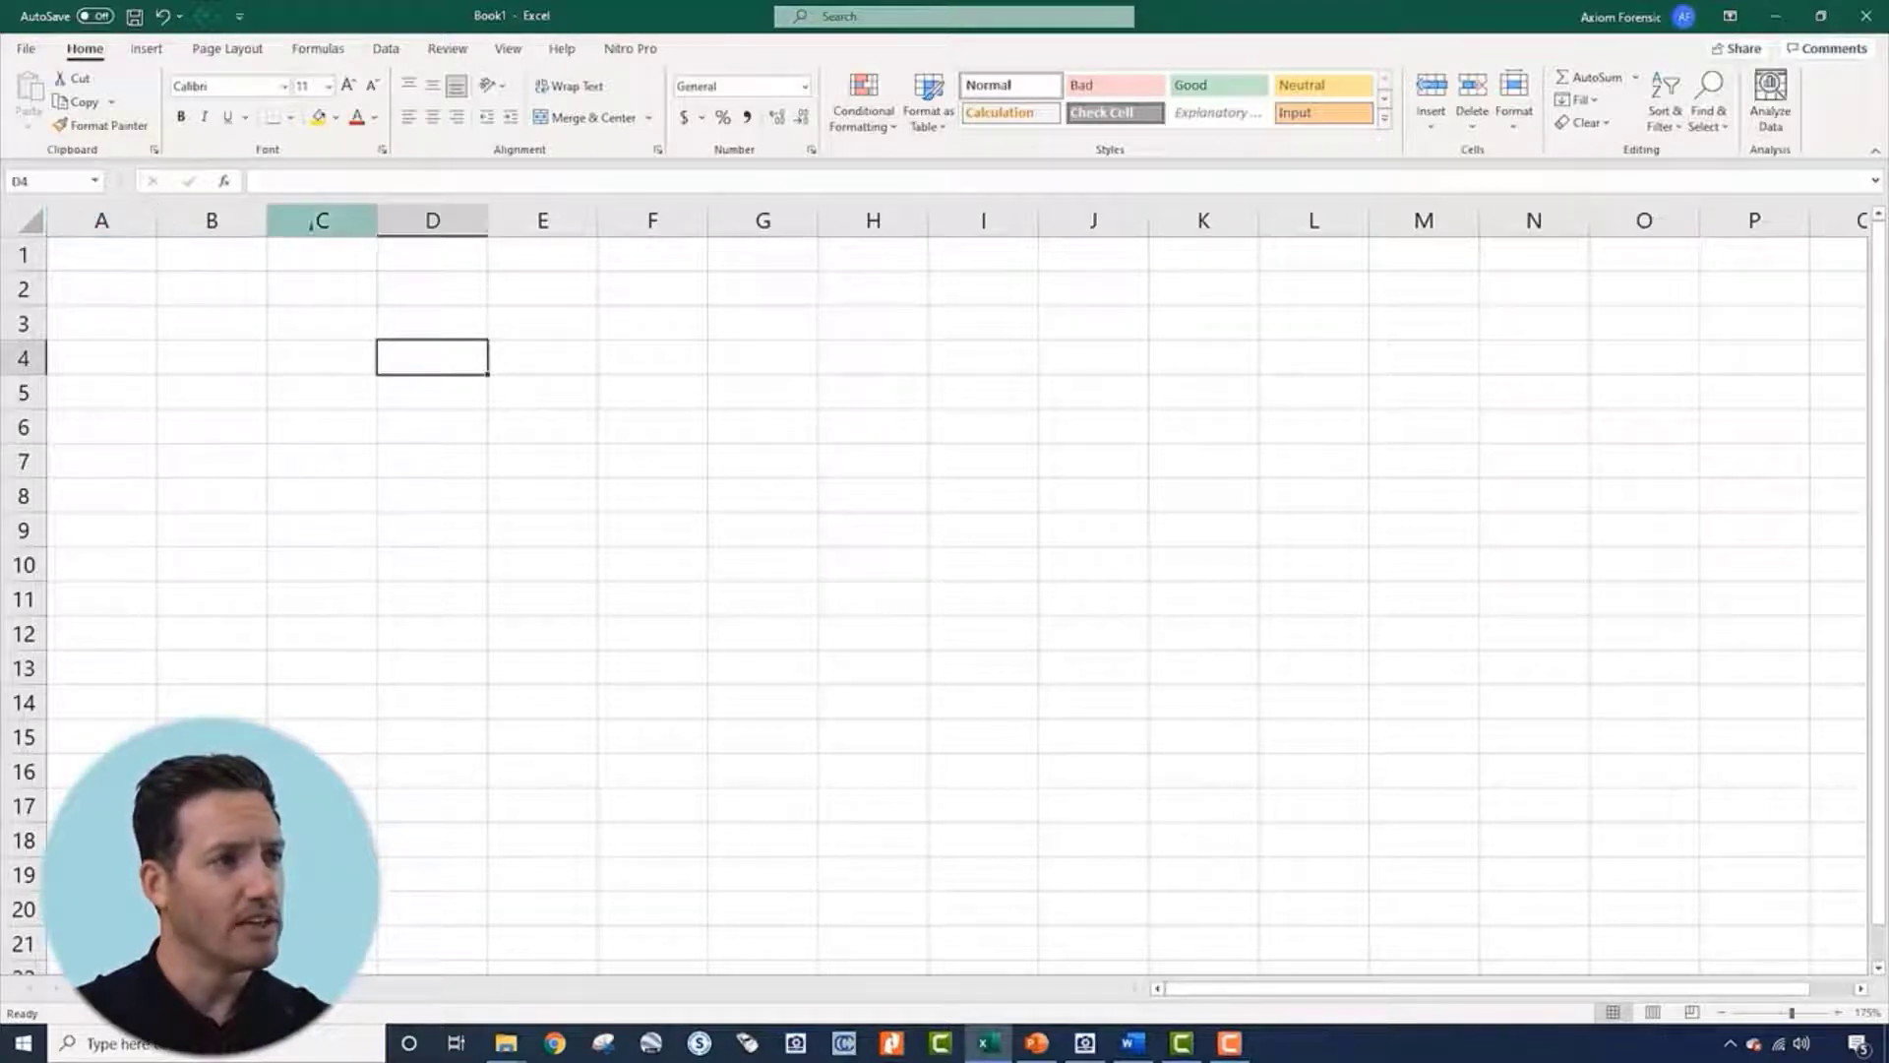
{"action": "left_click", "coordinate": [982, 268]}
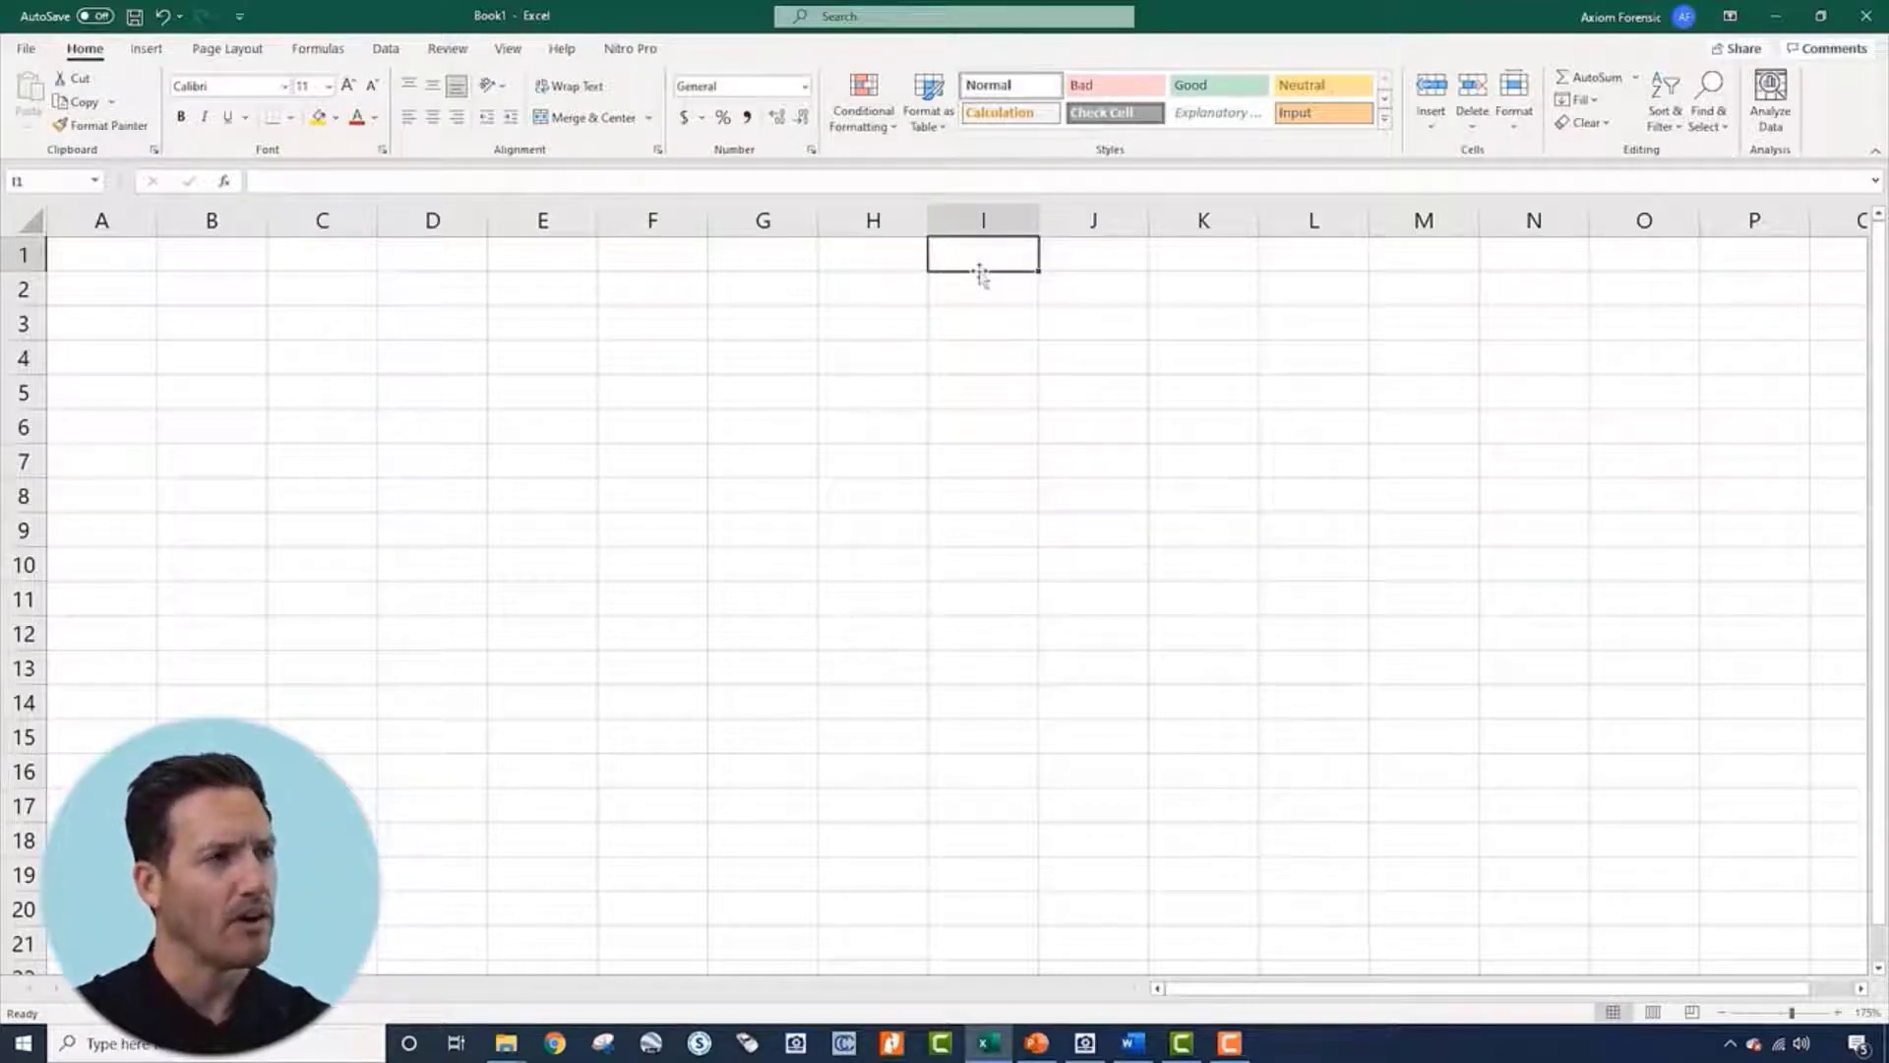
{"action": "left_click", "coordinate": [653, 312]}
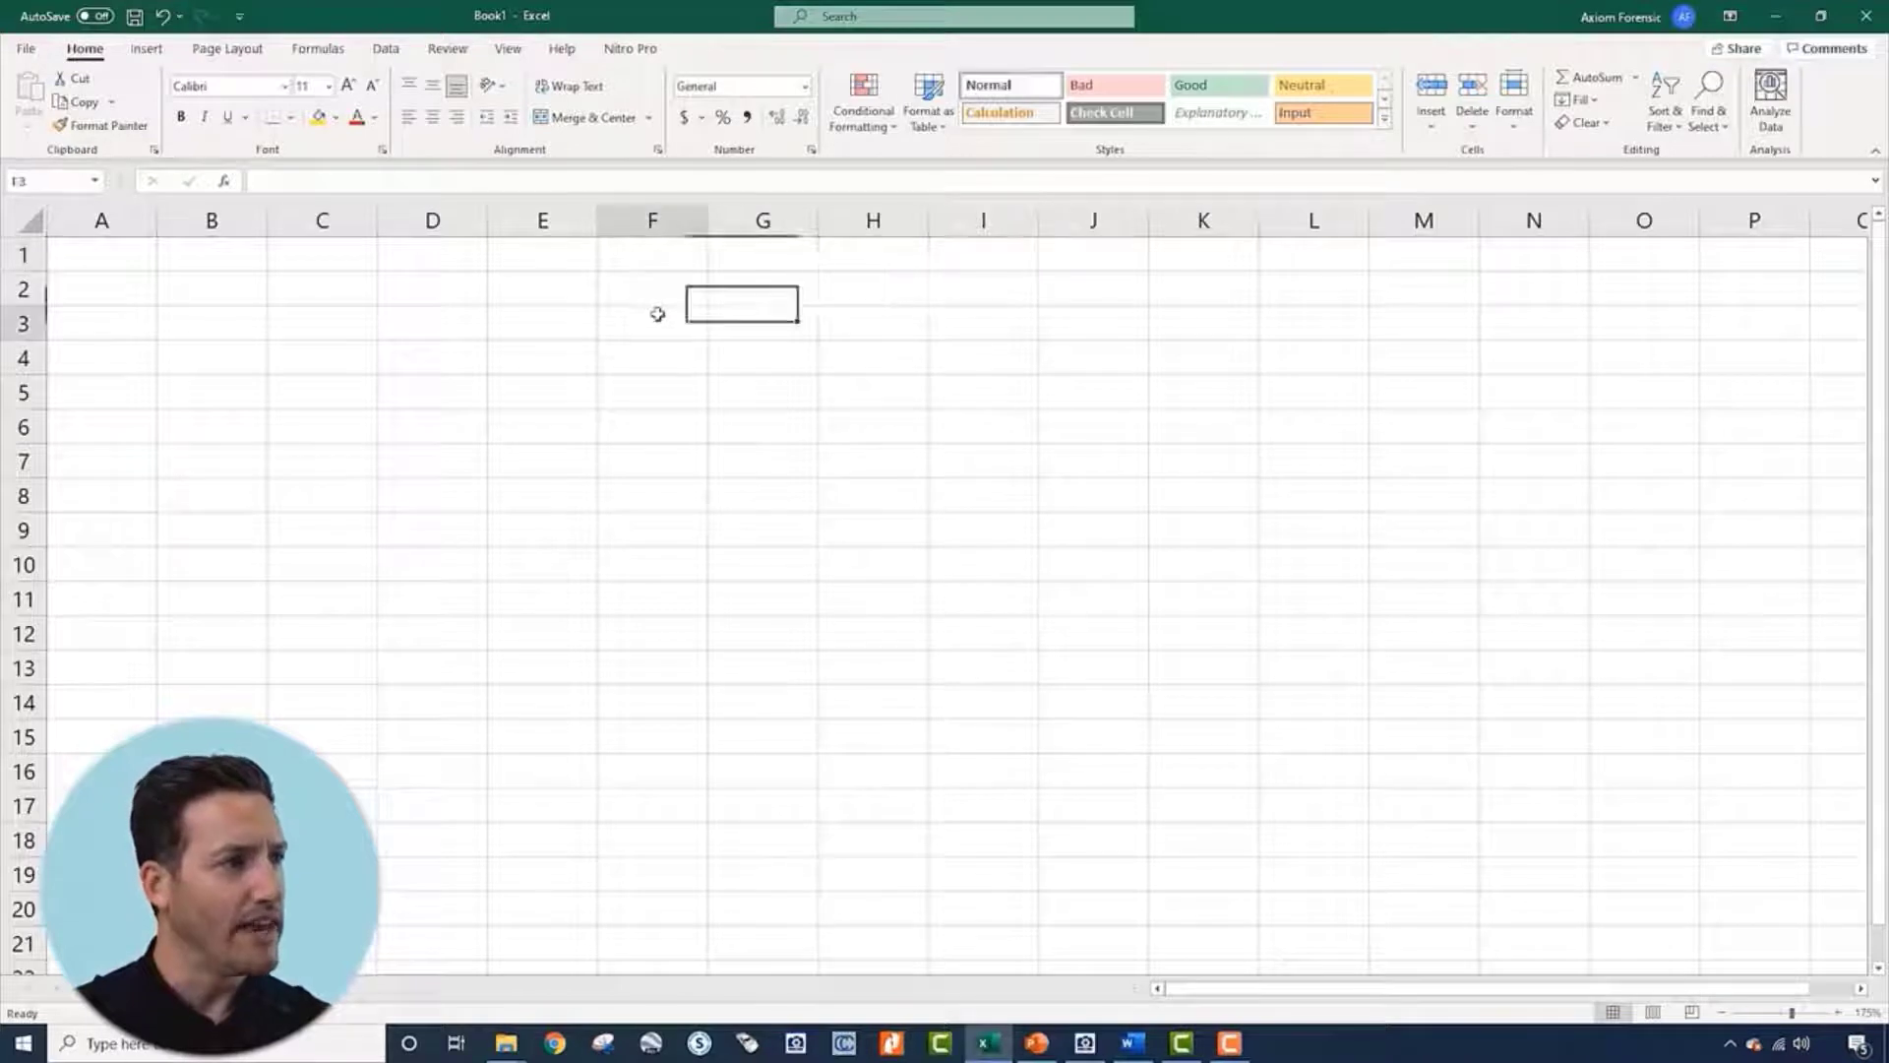
{"action": "left_click", "coordinate": [103, 257]}
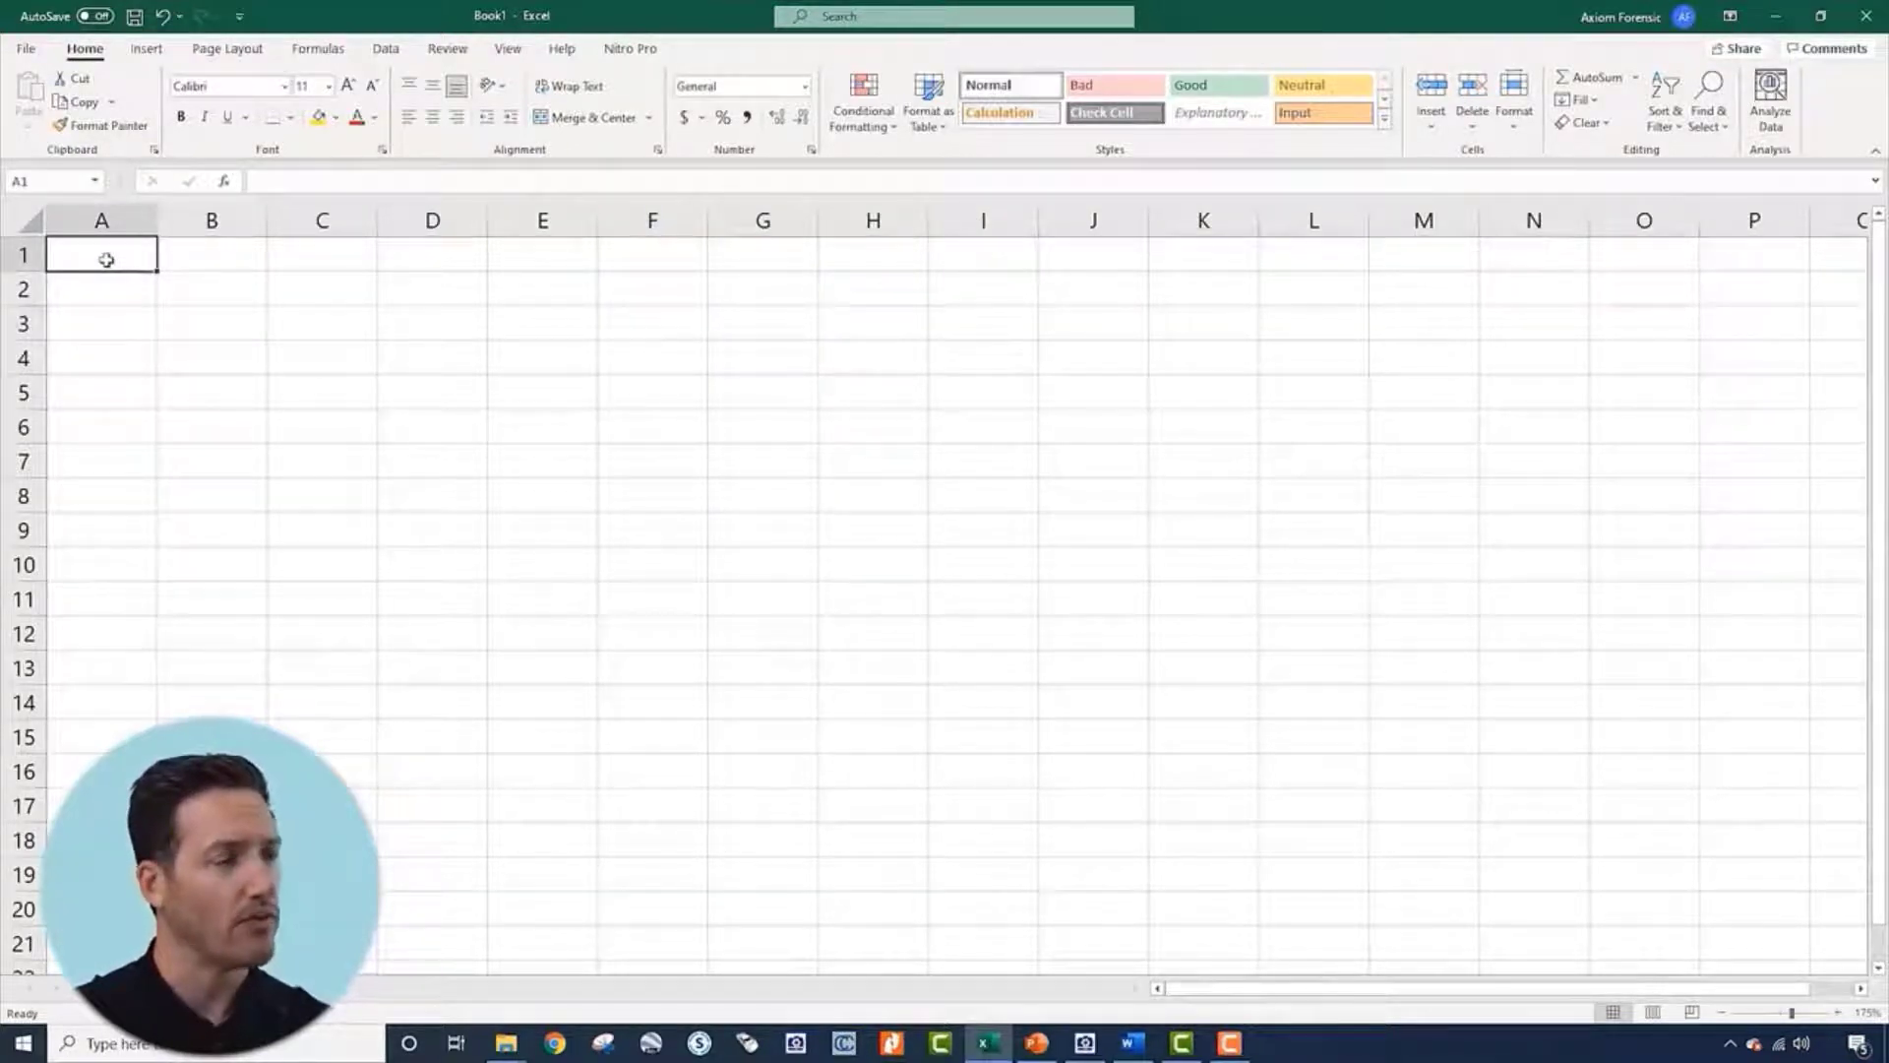
{"action": "left_click", "coordinate": [216, 312]}
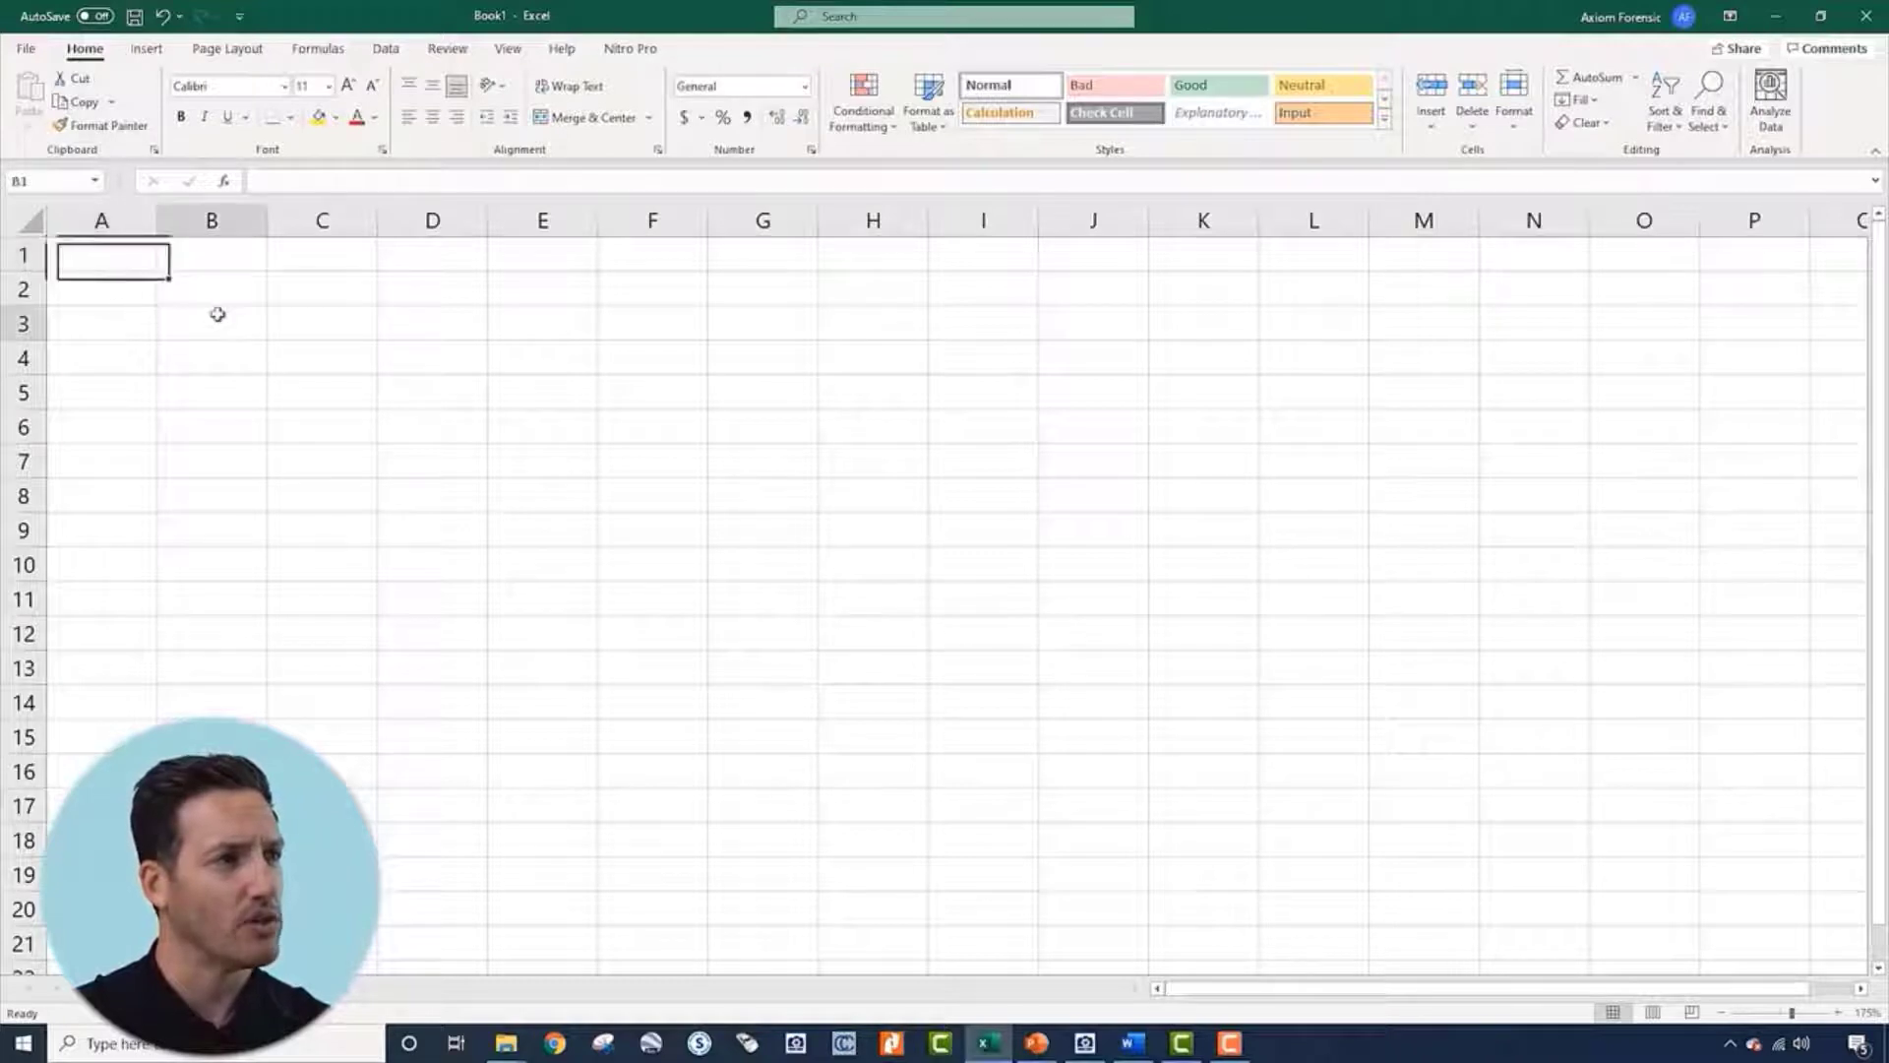
{"action": "left_click", "coordinate": [463, 322]}
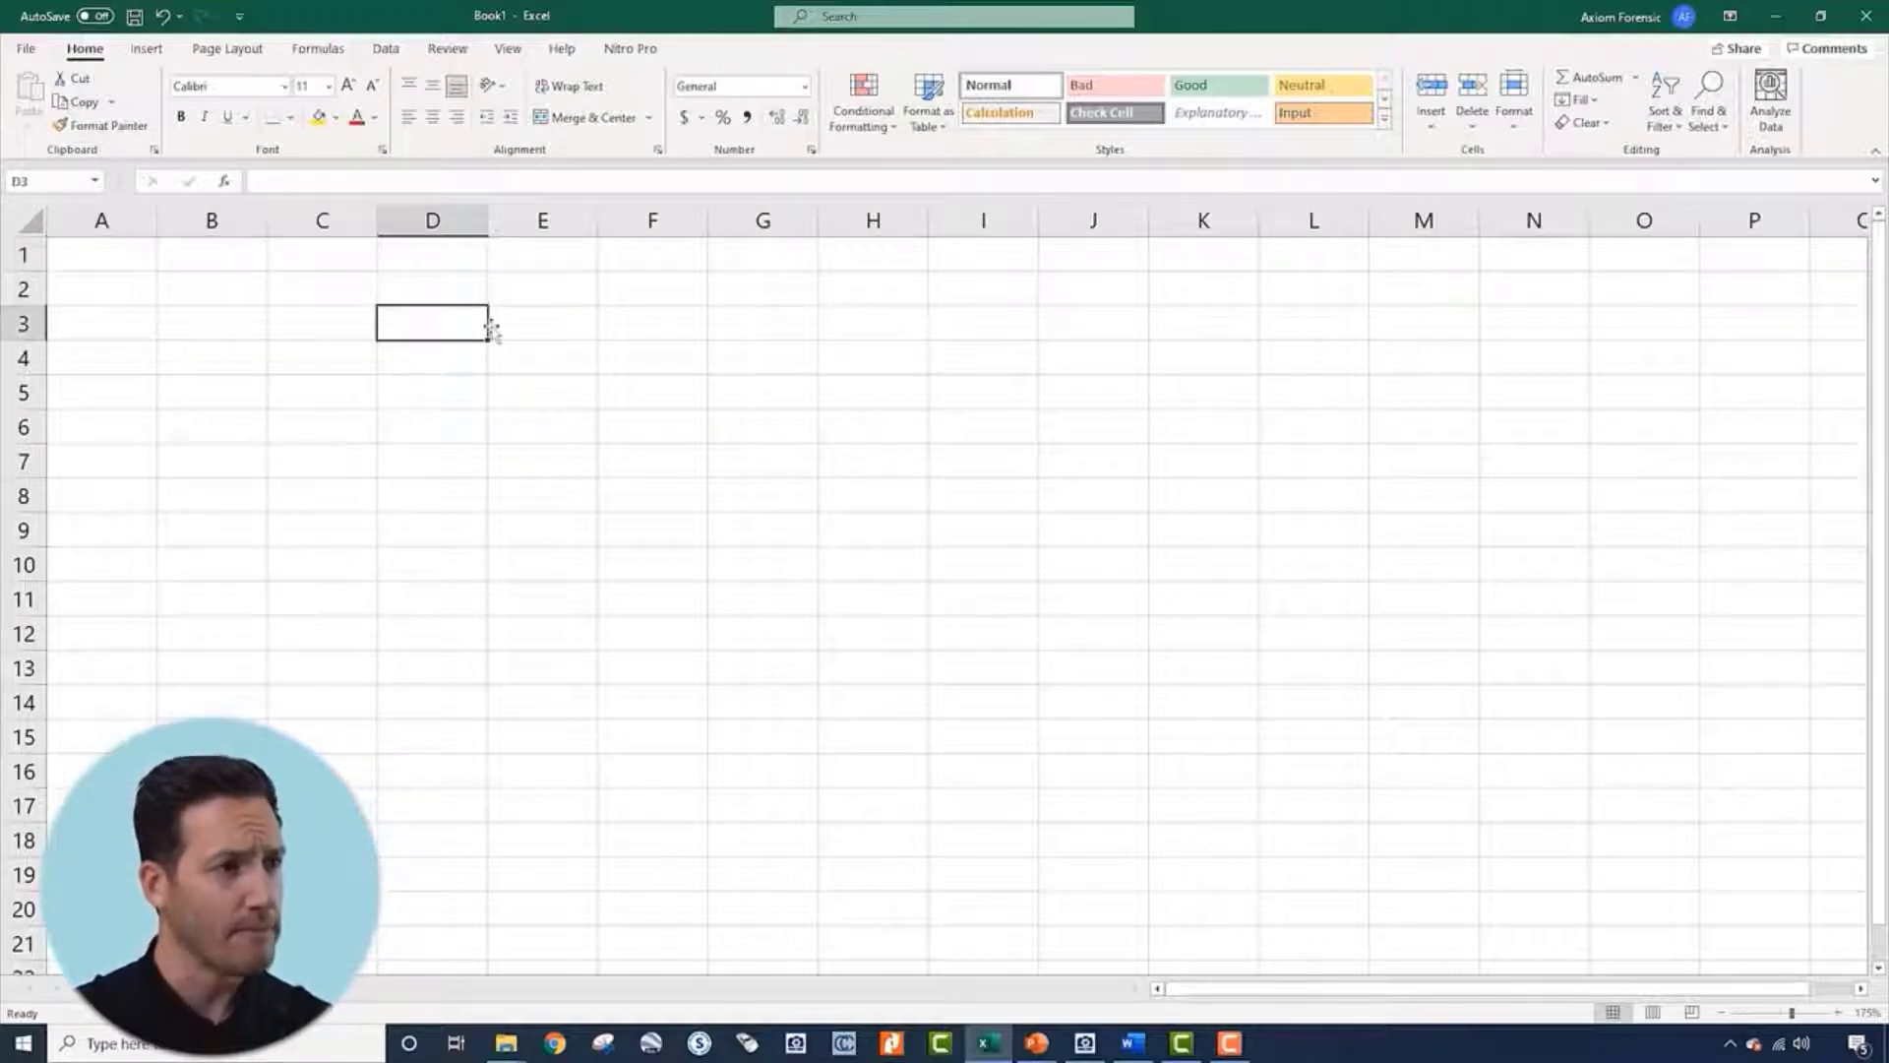
Enter the multiplication formula =4*27 in cell F4
{"action": "left_click", "coordinate": [617, 356]}
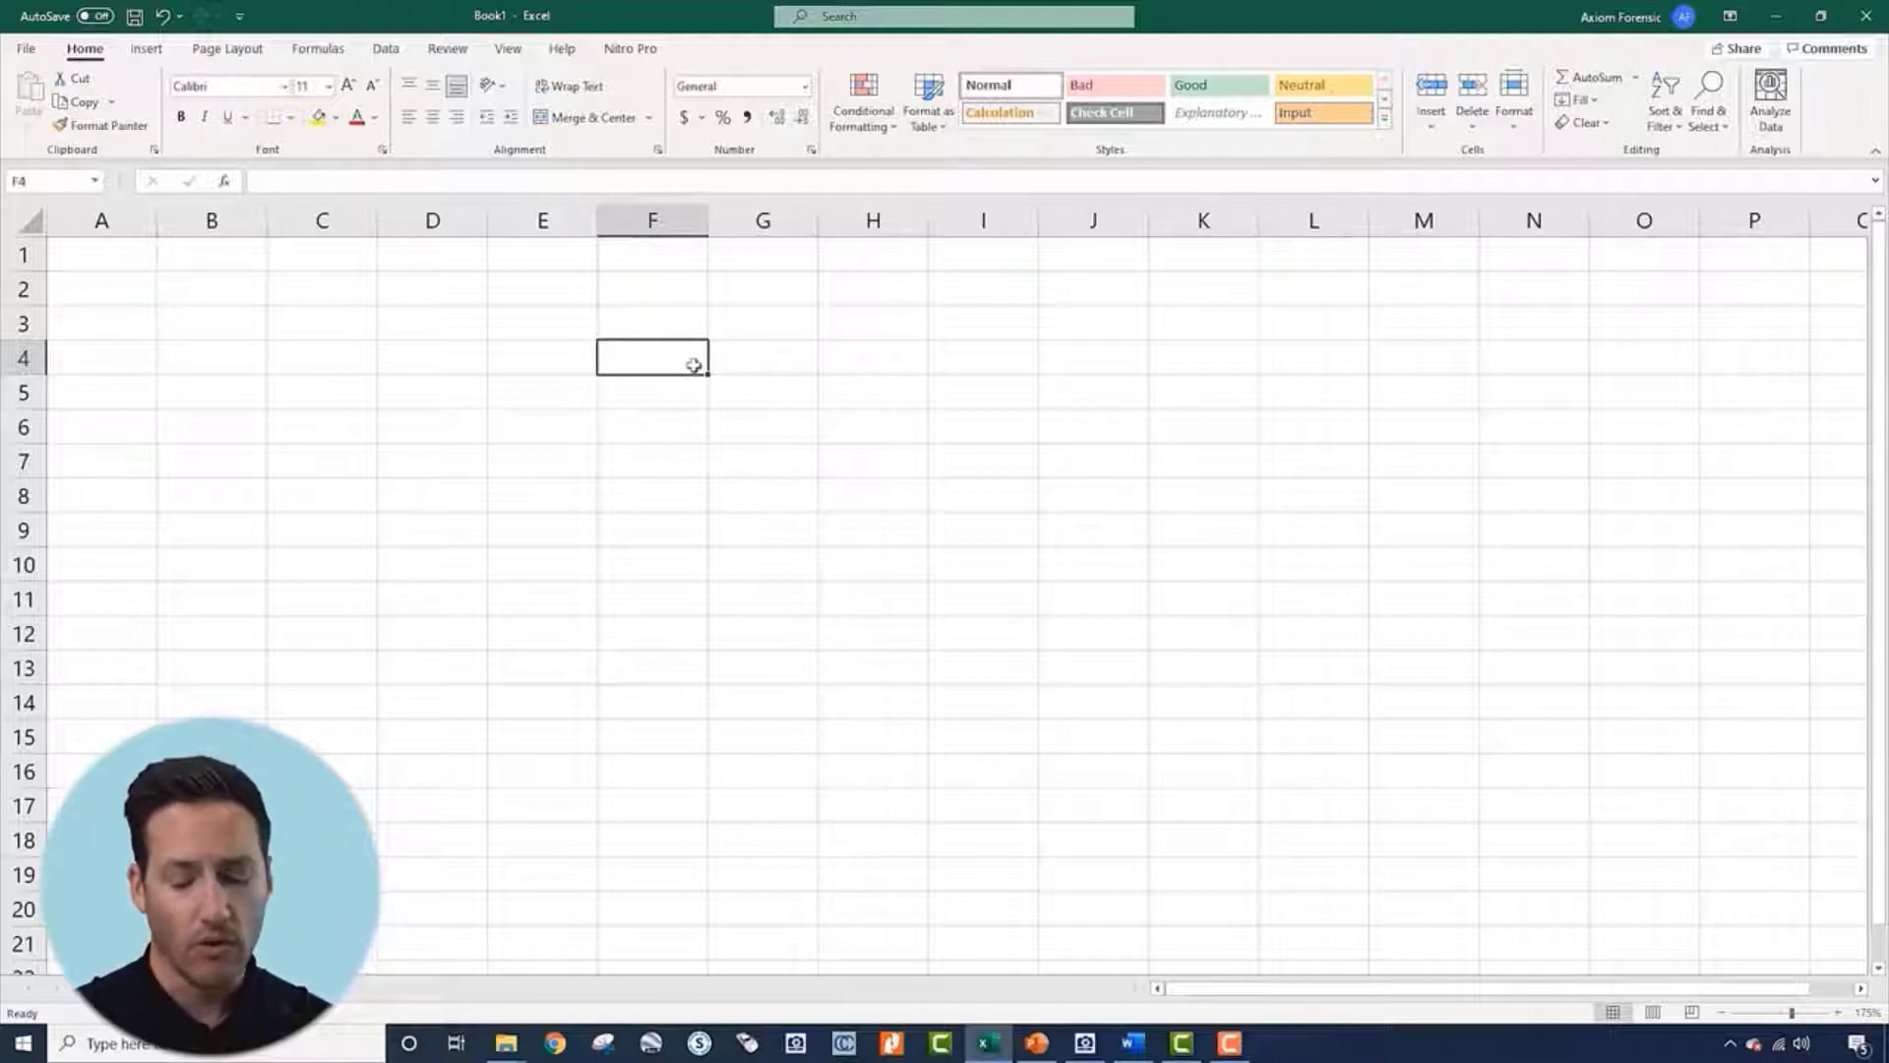
{"action": "type", "text": "="}
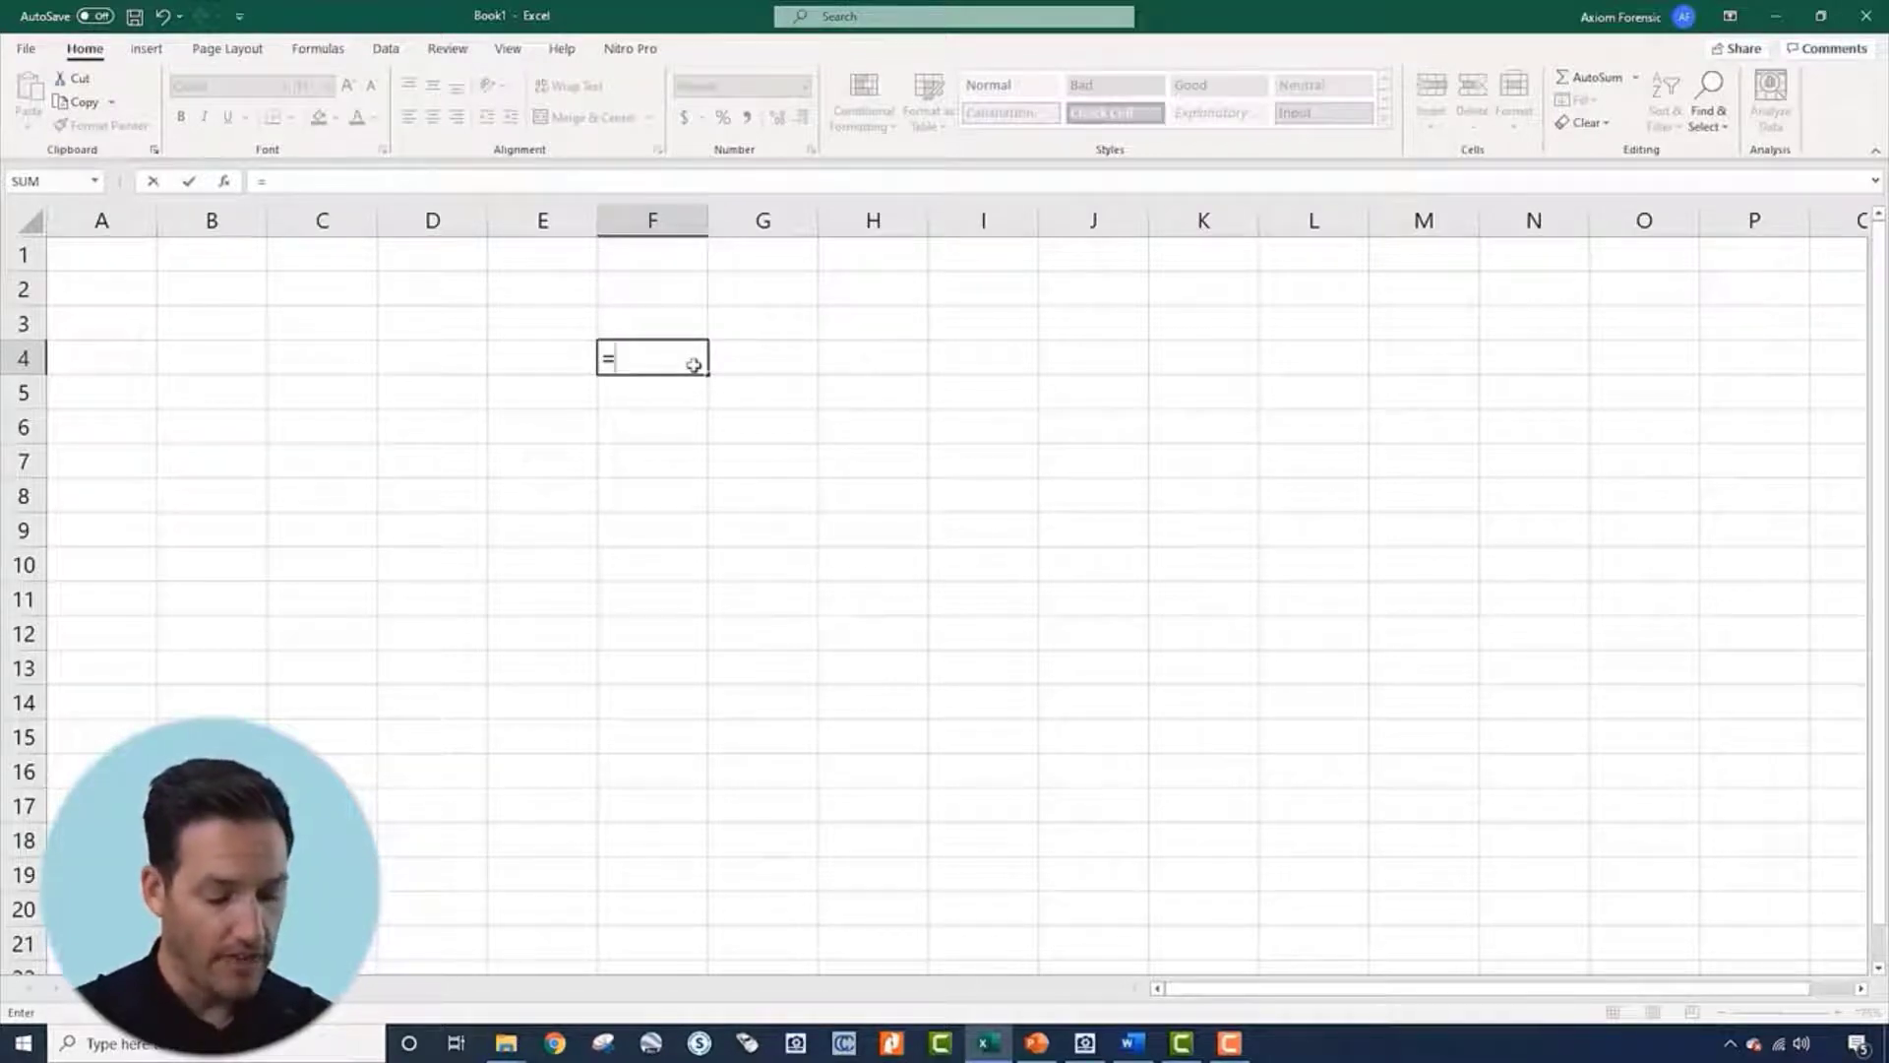
{"action": "type", "text": "4*27"}
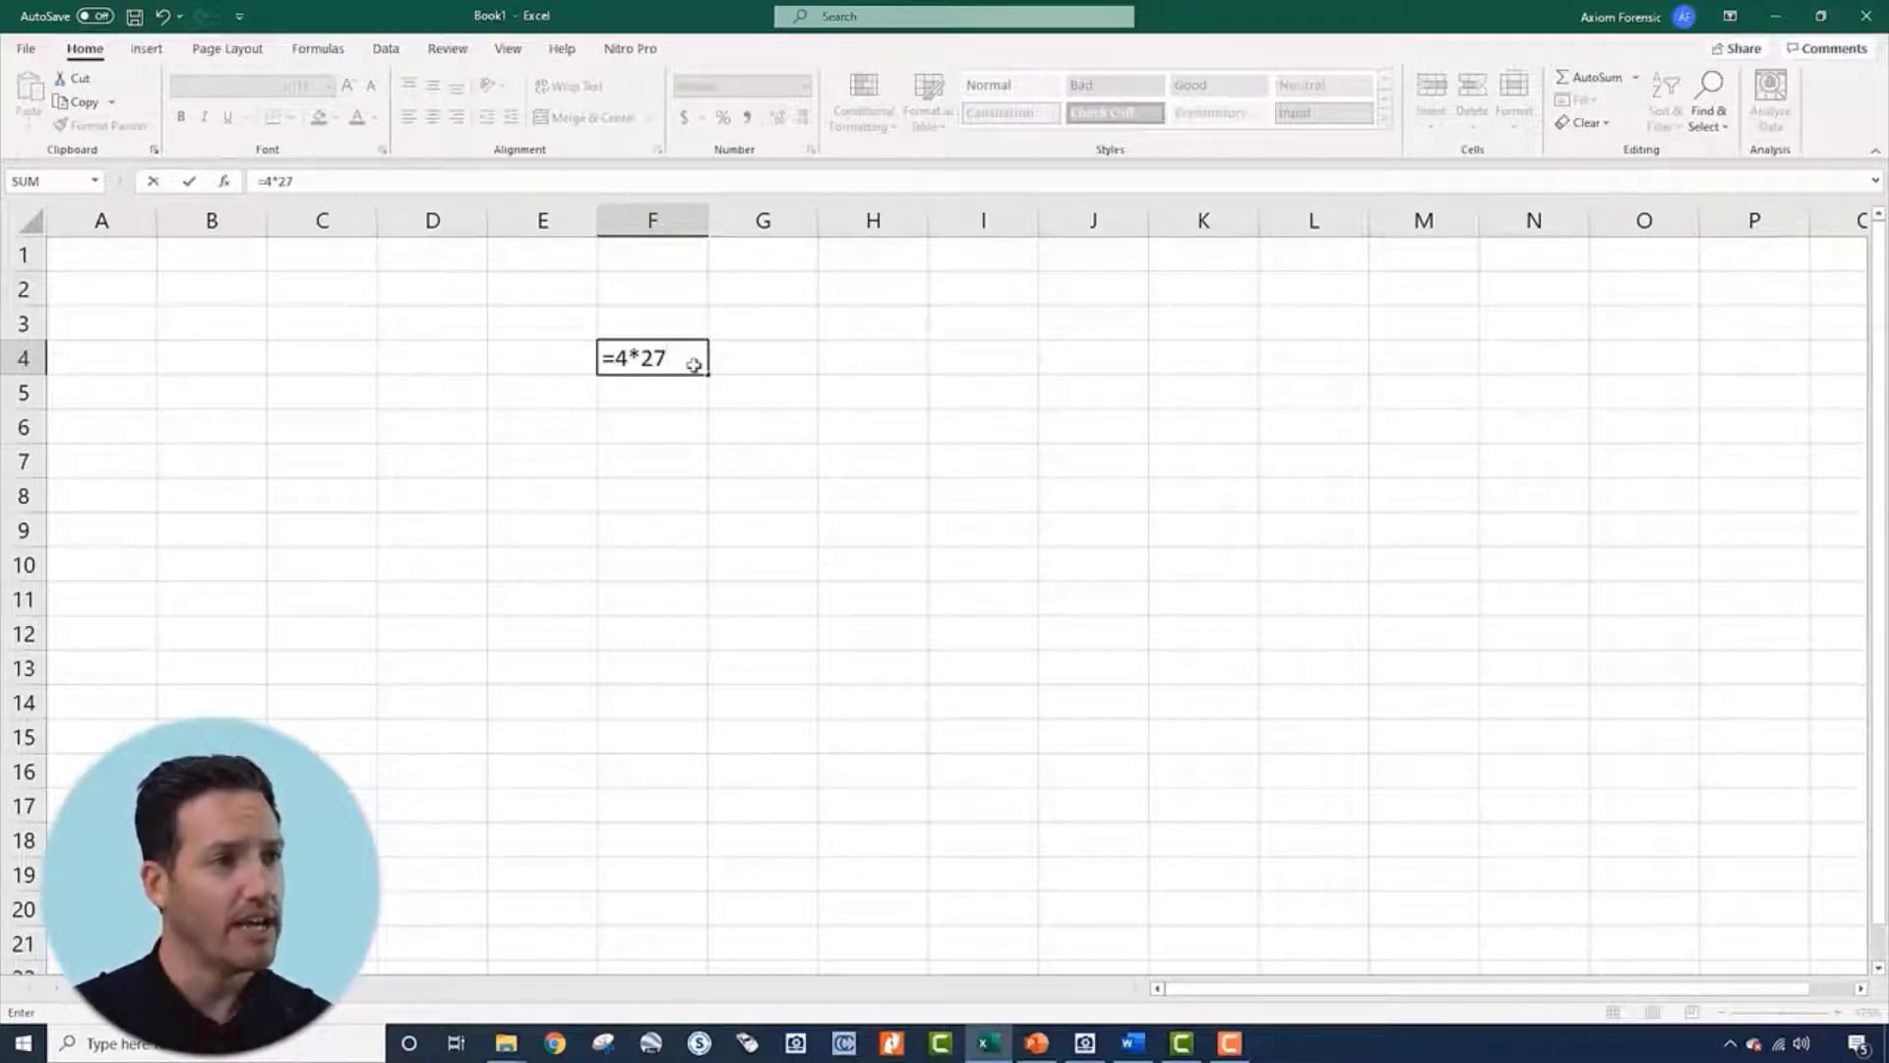
{"action": "key", "text": "Return"}
{"action": "key", "text": "Right"}
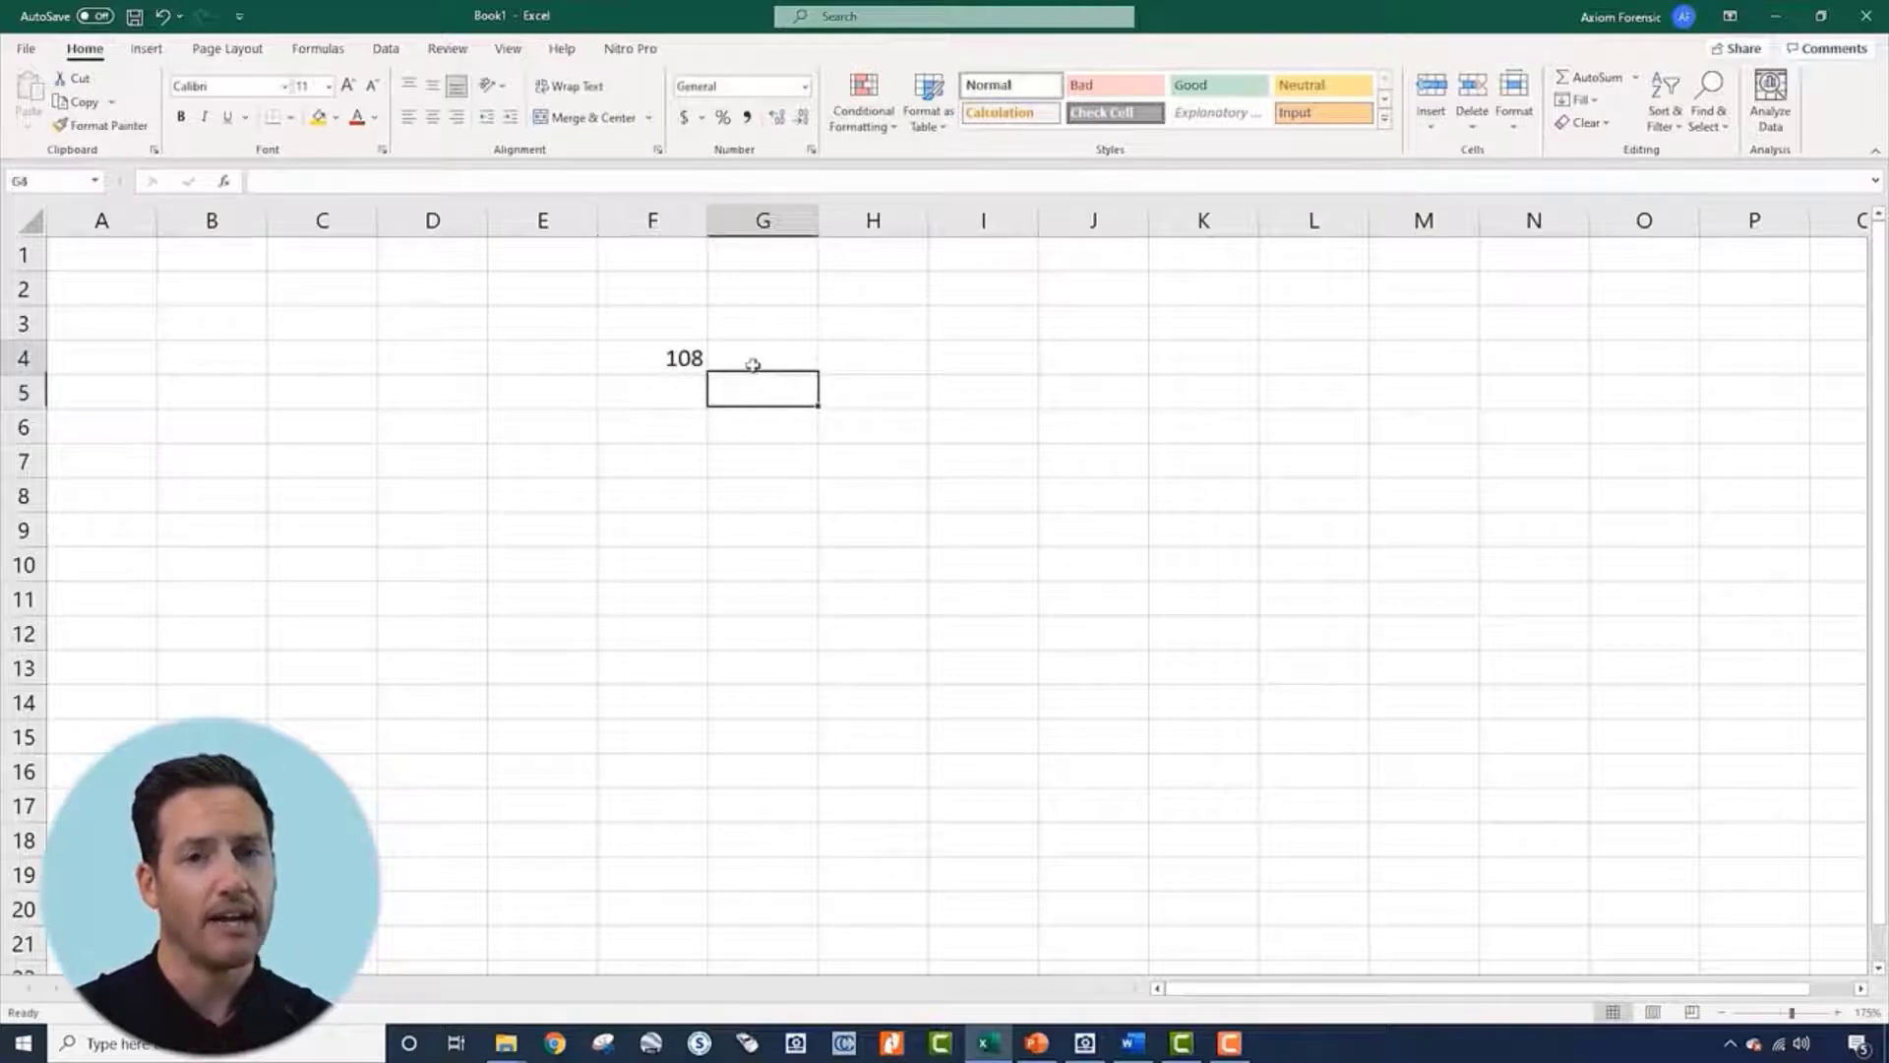
Enter 4*27 in cell F5, without a leading equals sign
{"action": "left_click", "coordinate": [750, 362]}
{"action": "key", "text": "Down"}
{"action": "key", "text": "Left"}
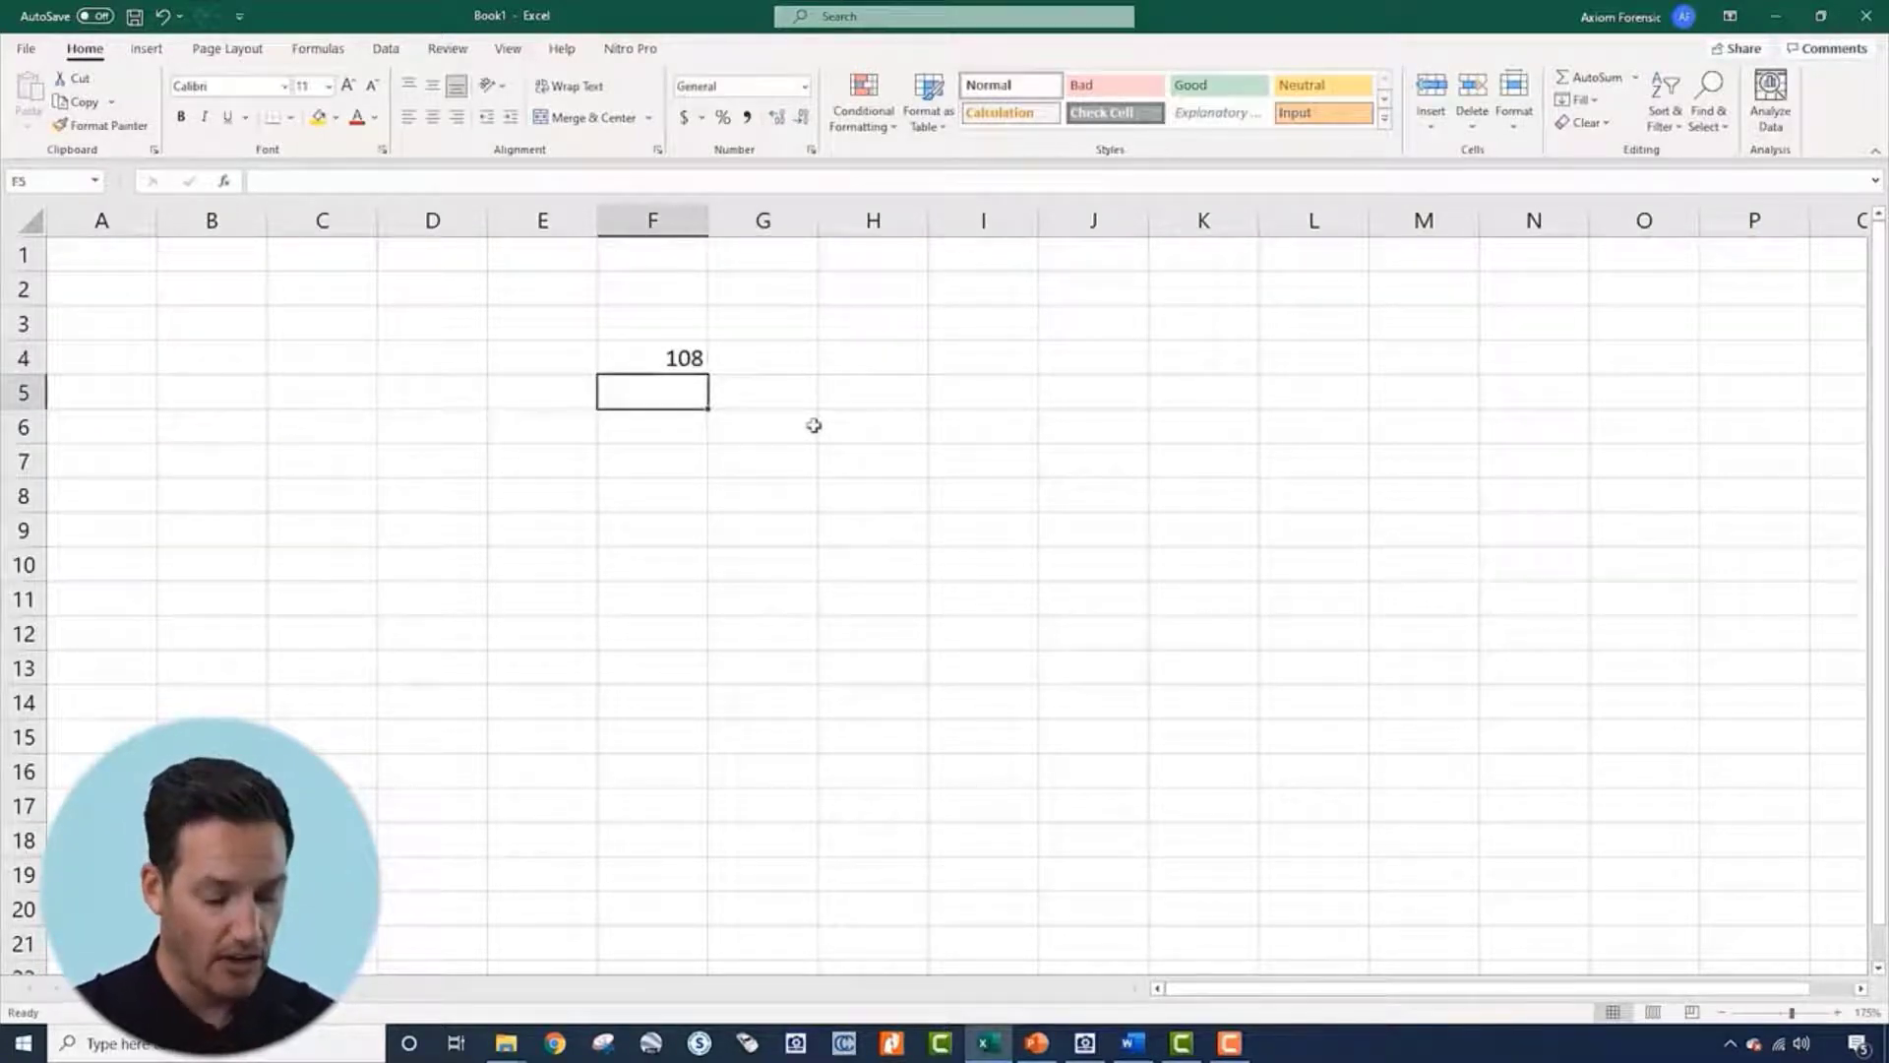
{"action": "type", "text": "4*27"}
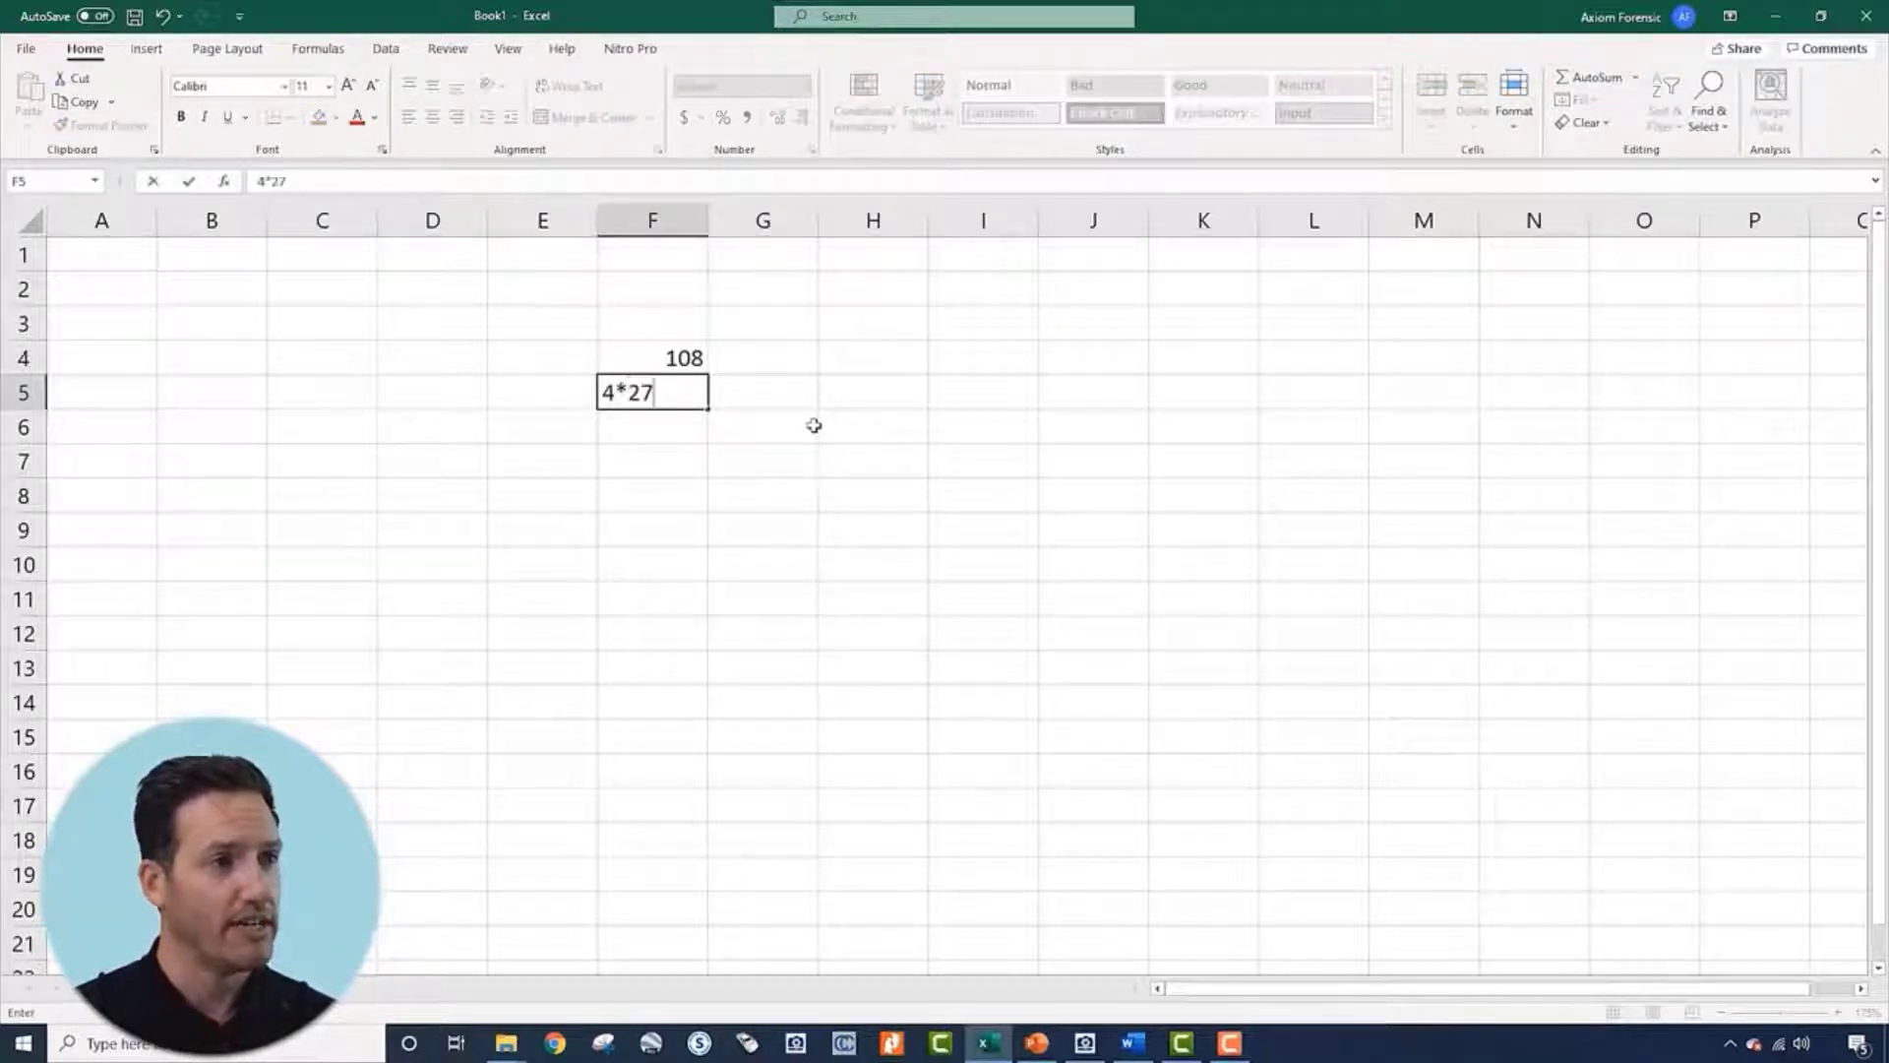
{"action": "key", "text": "Return"}
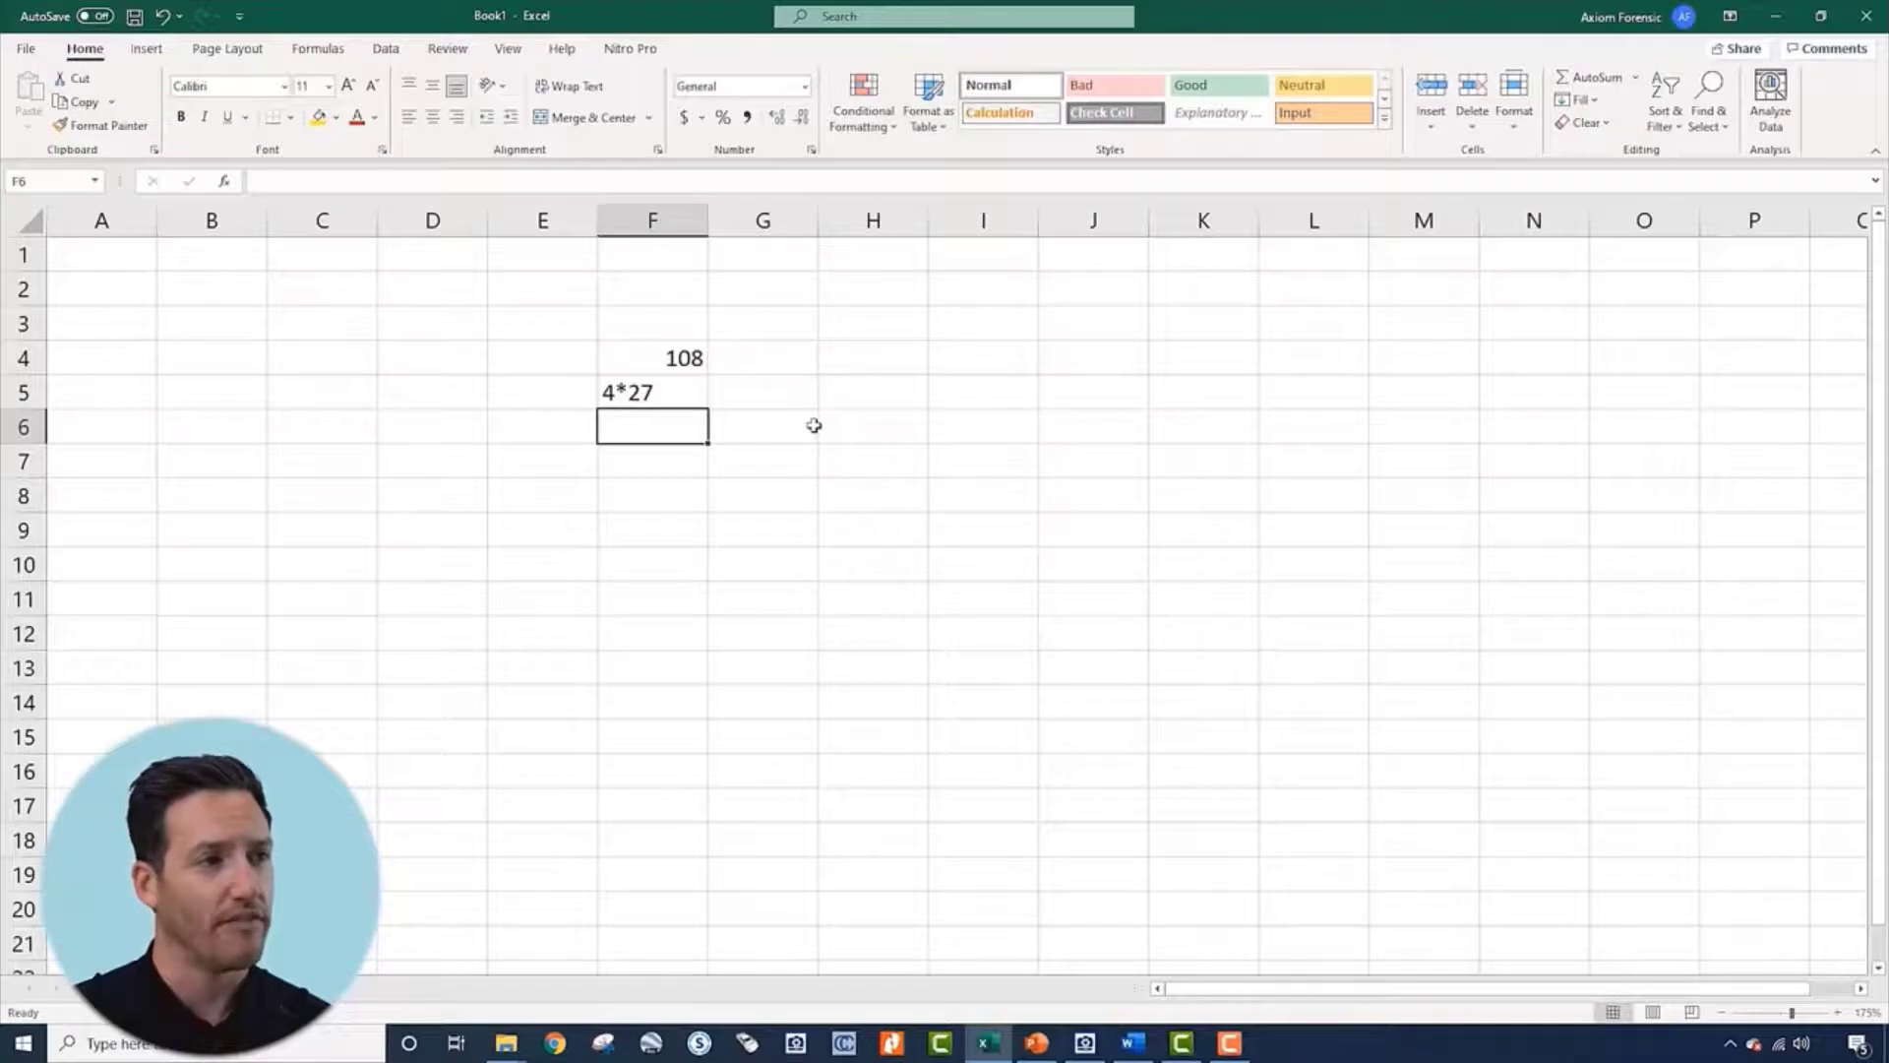
Replace the entry in cell F5 with the formula =4*27, and clear the cell again
{"action": "key", "text": "Up"}
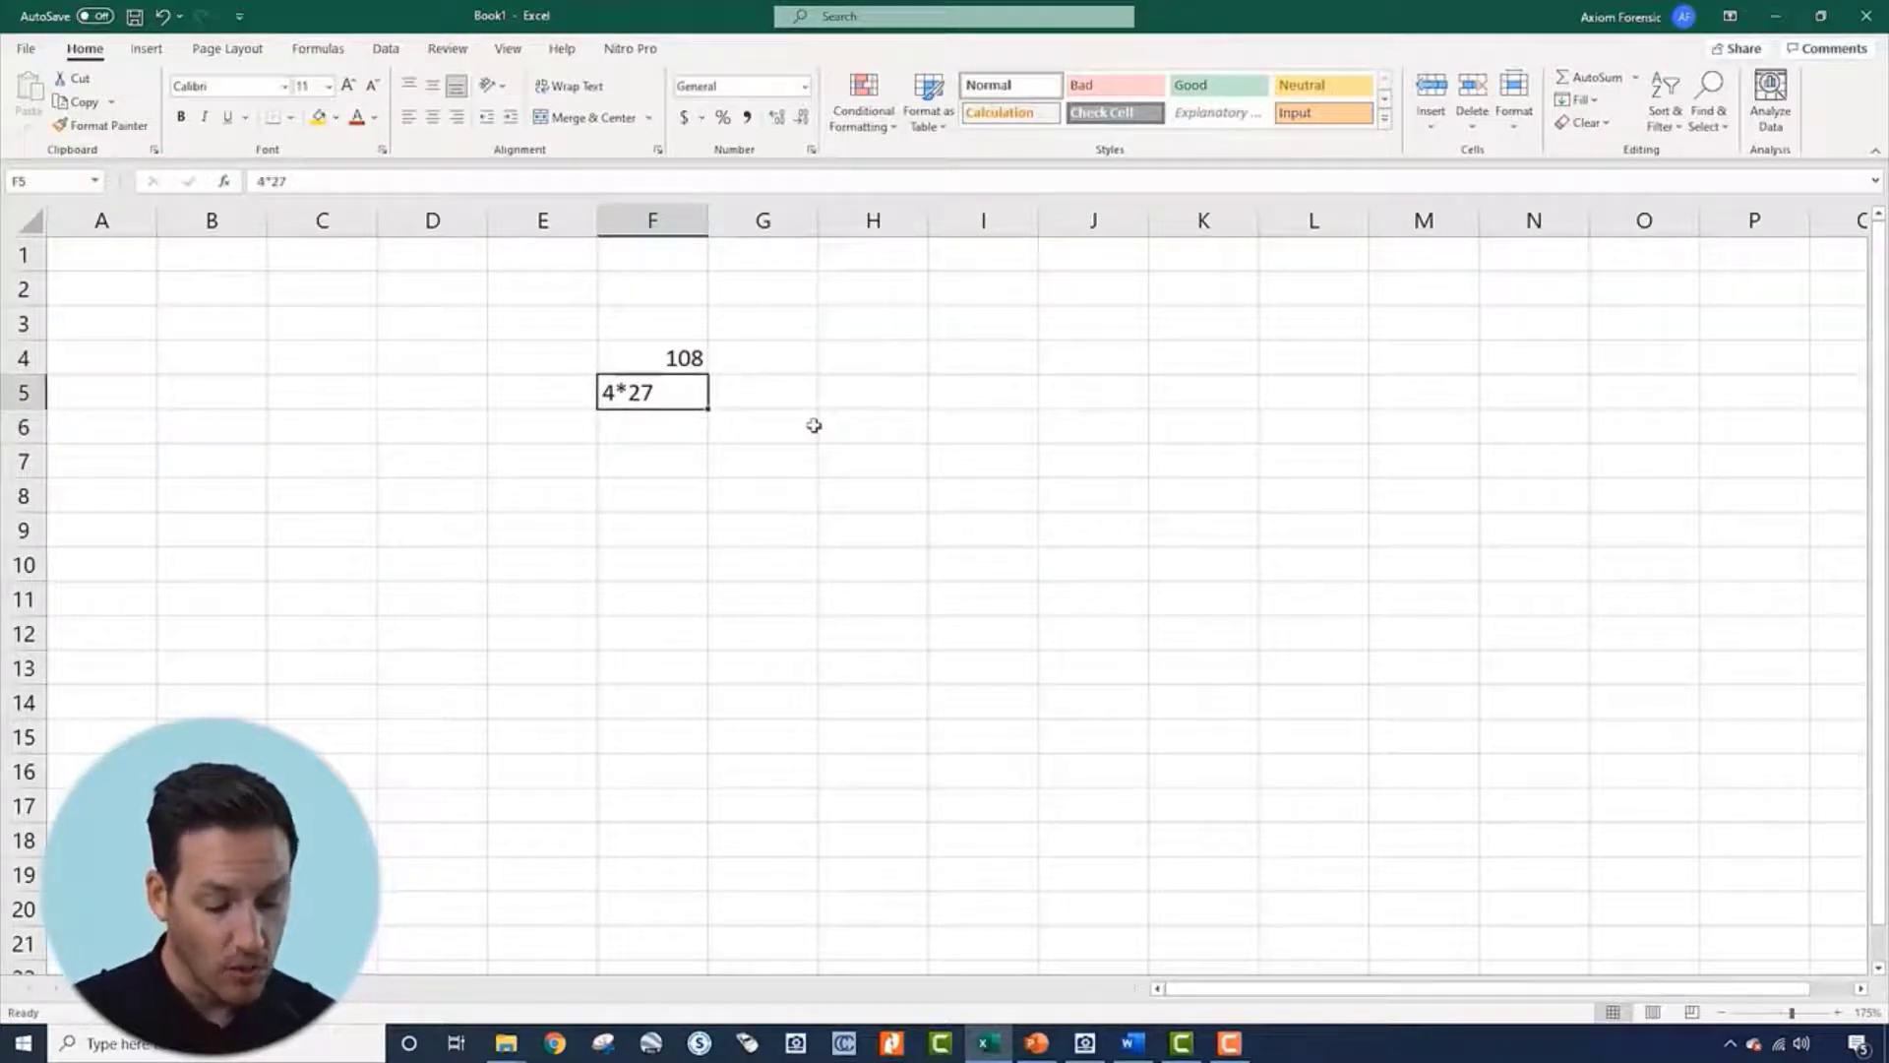
{"action": "type", "text": "="}
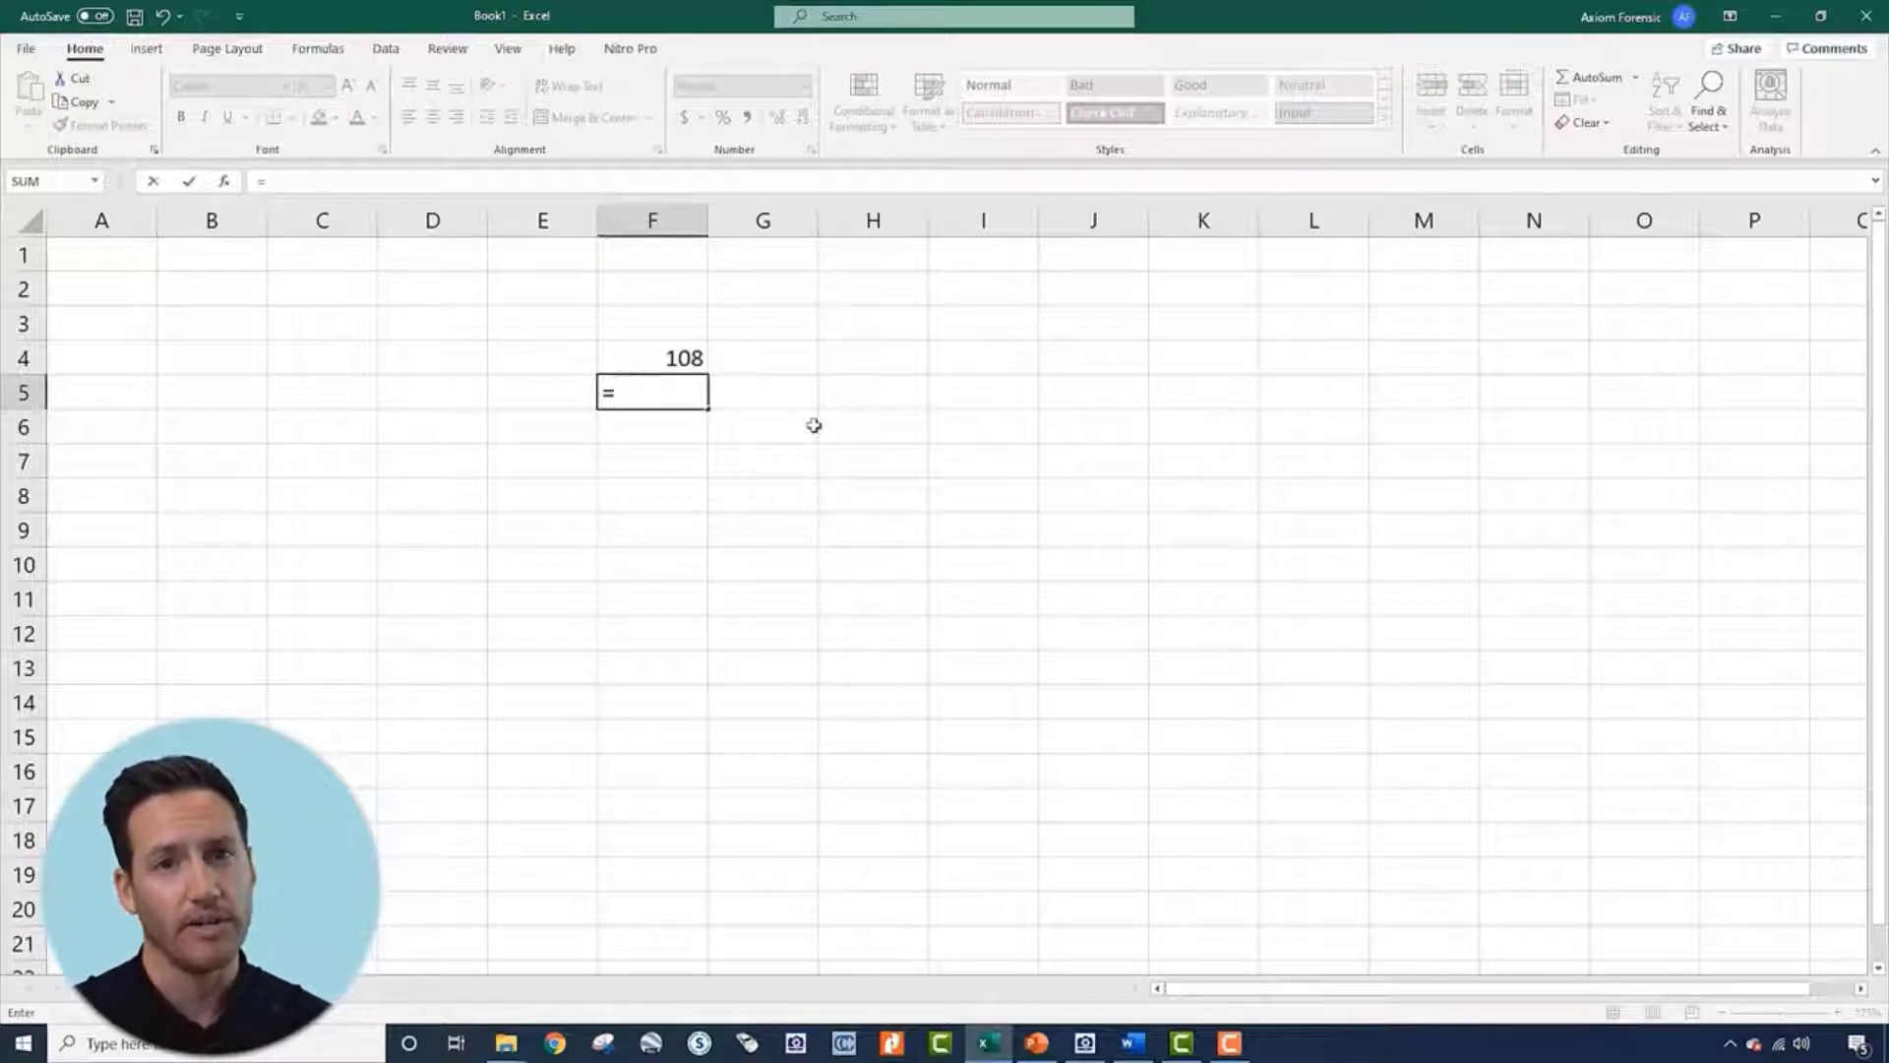
{"action": "type", "text": "4*27"}
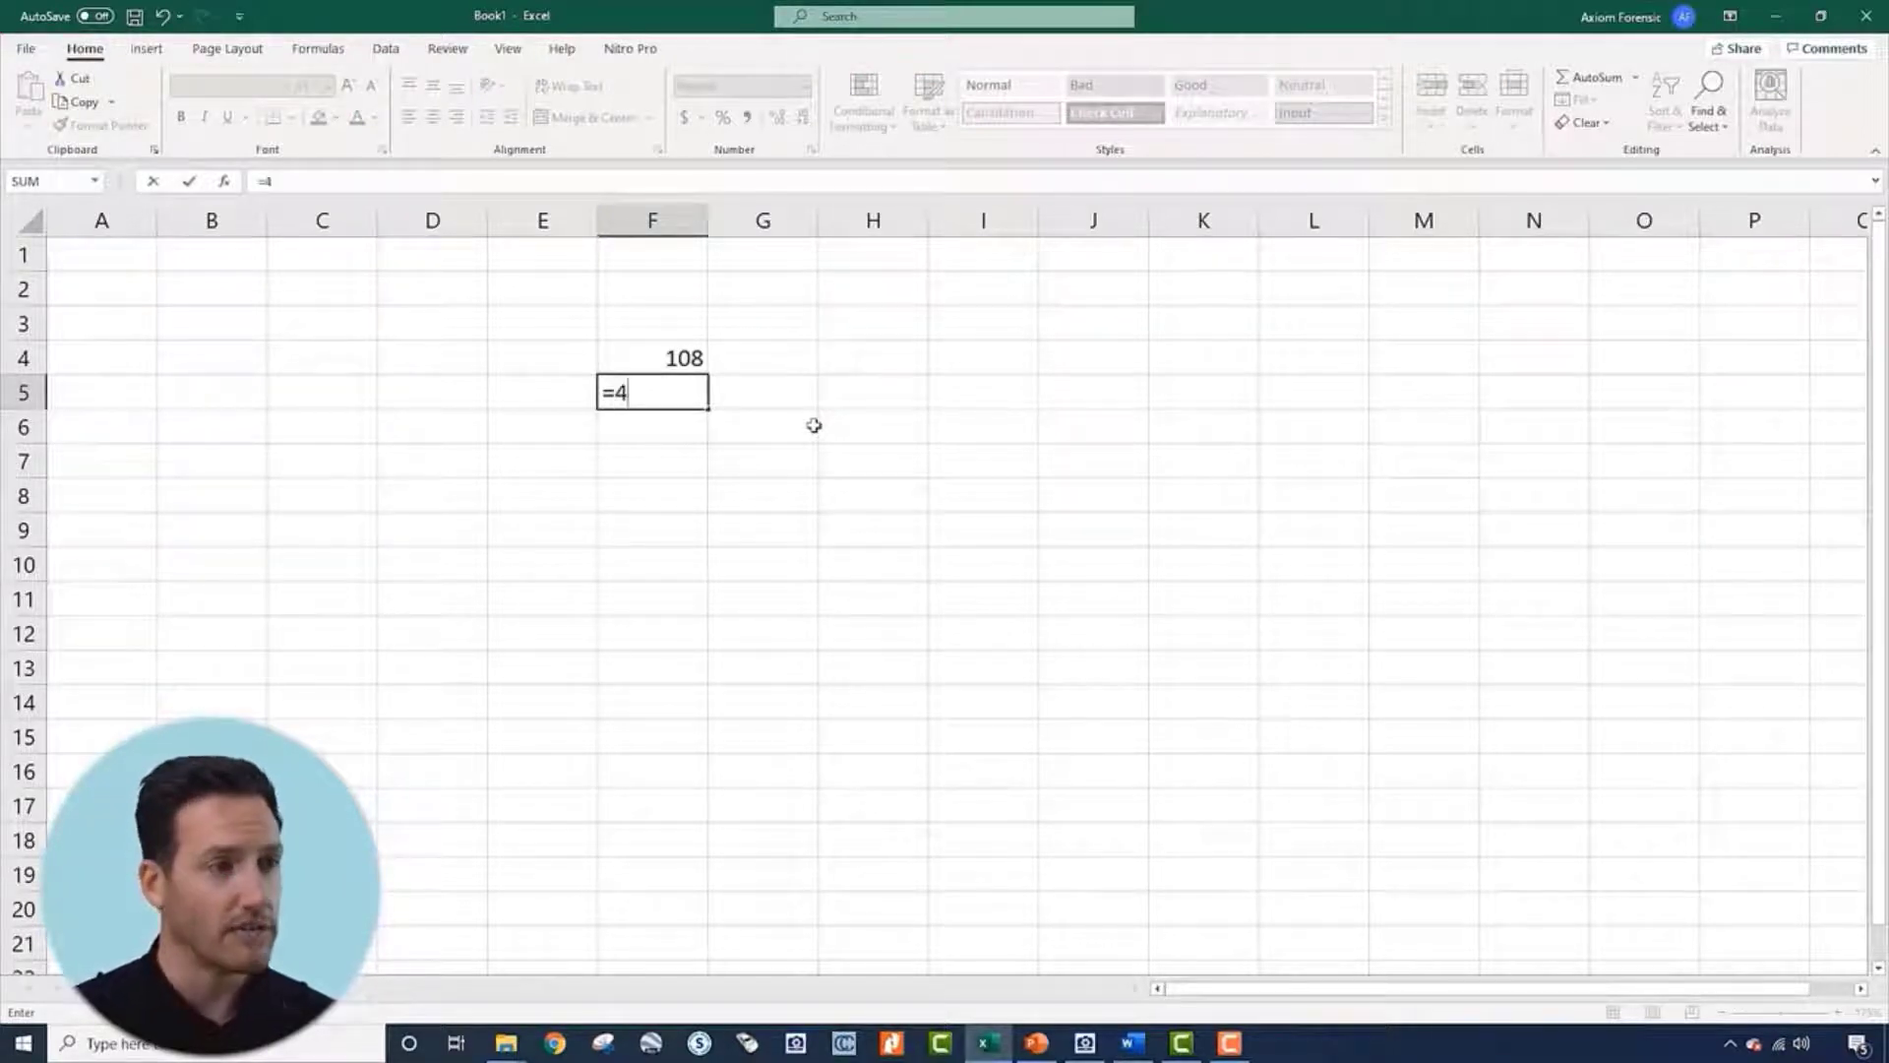
{"action": "key", "text": "Return"}
{"action": "key", "text": "Up"}
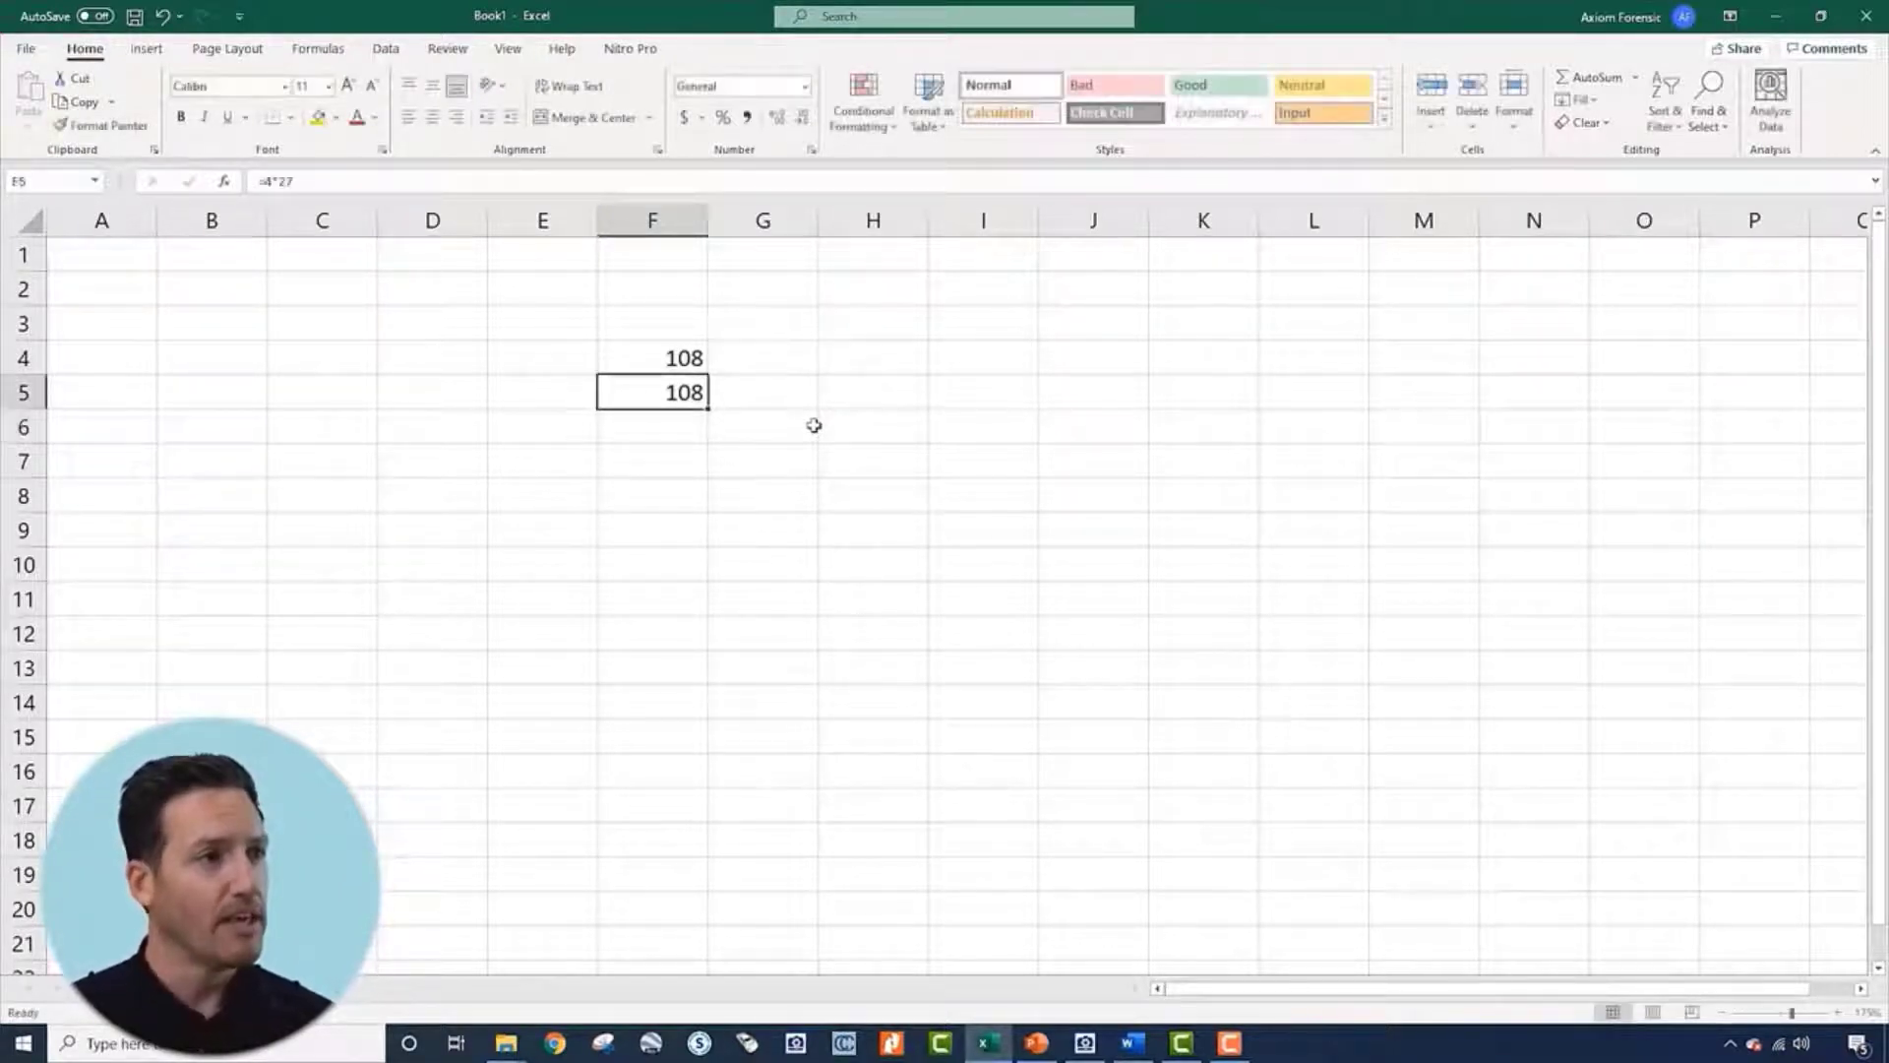
{"action": "key", "text": "Delete"}
Edit the formula in cell F4 into the subtraction =4-27
{"action": "key", "text": "Up"}
{"action": "key", "text": "F2"}
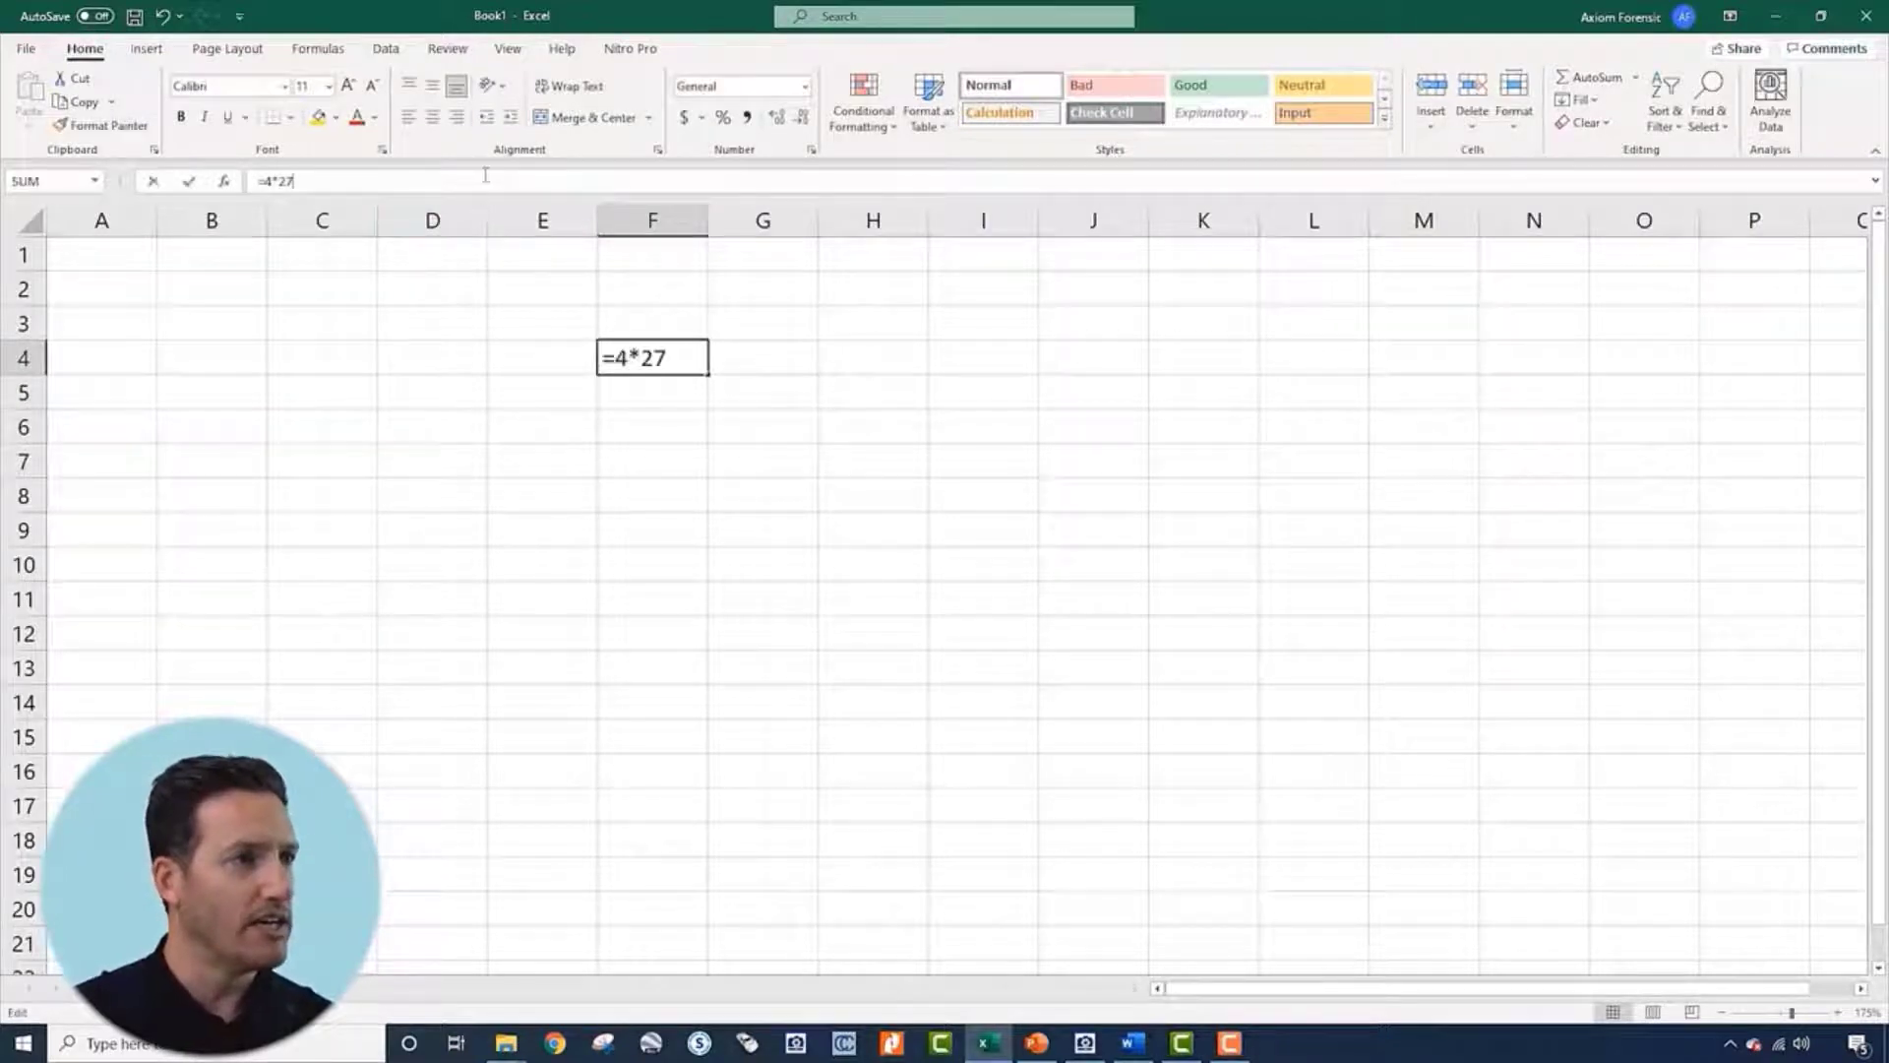
{"action": "key", "text": "BackSpace"}
{"action": "key", "text": "BackSpace"}
{"action": "key", "text": "BackSpace"}
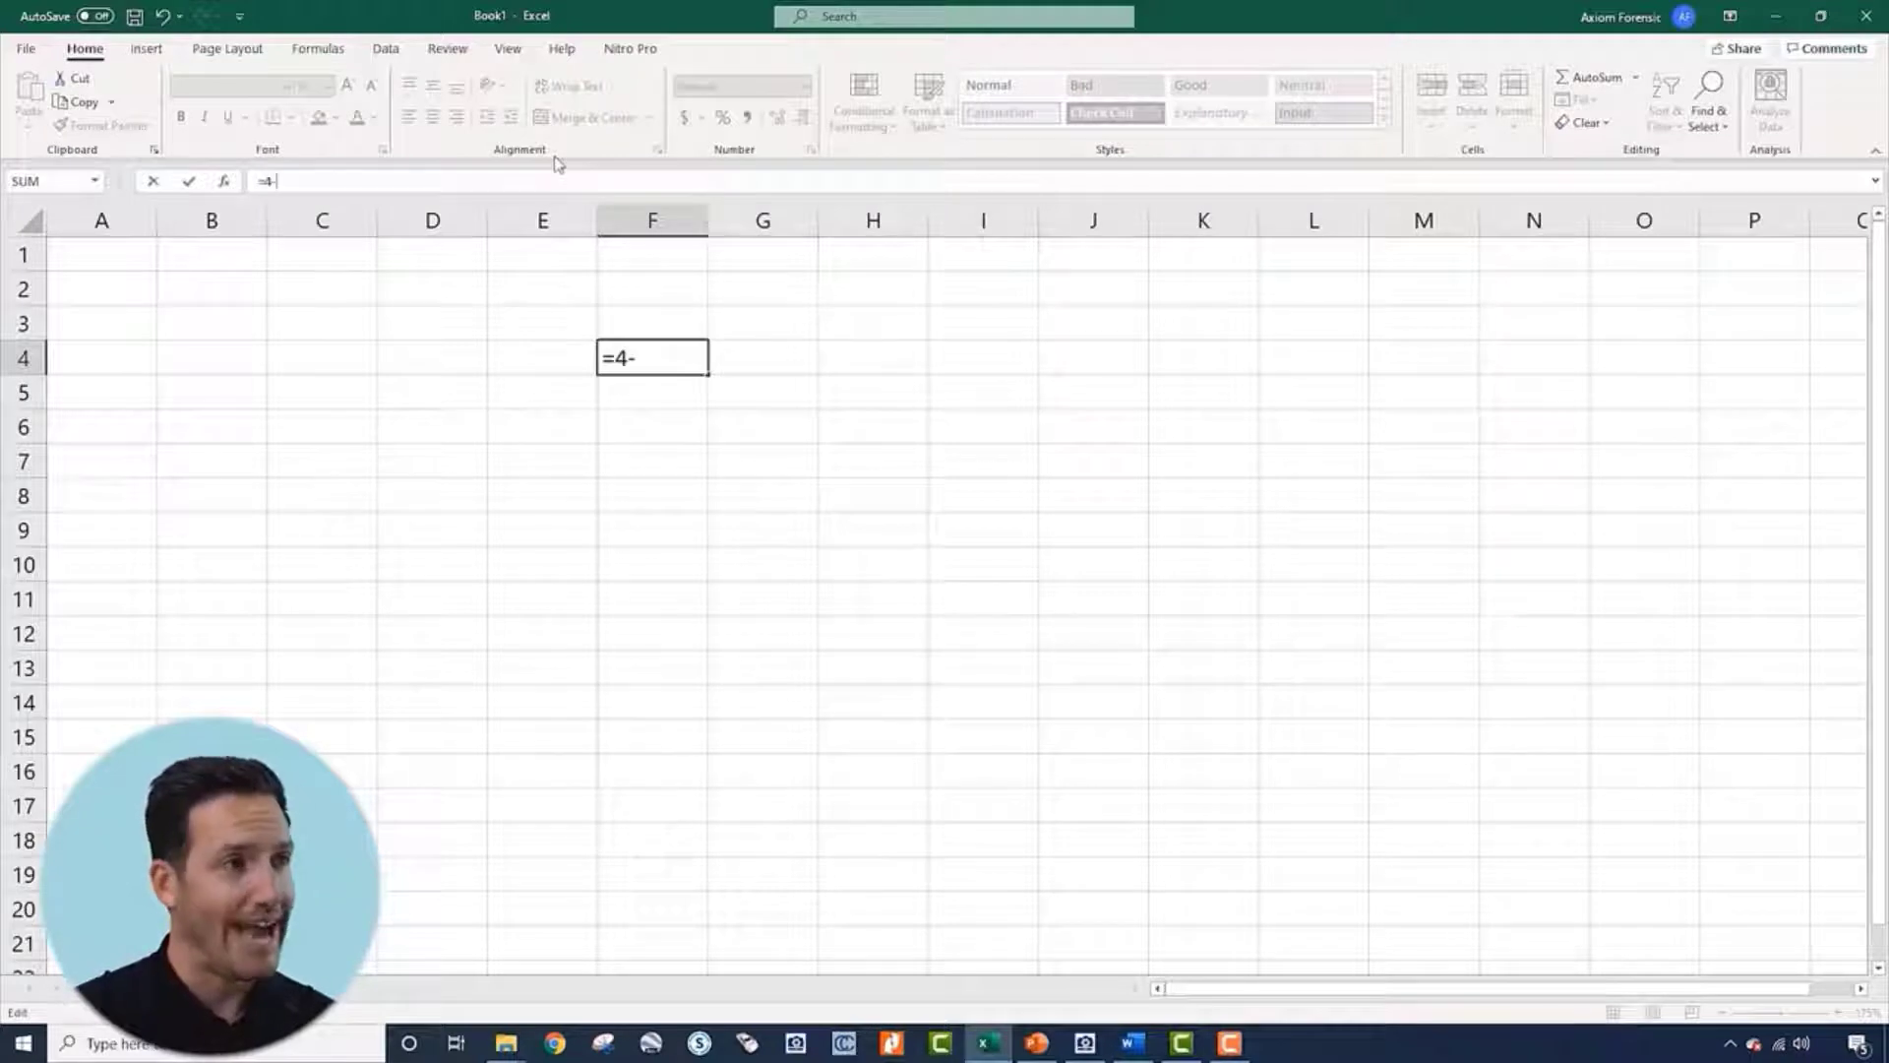
{"action": "type", "text": "-27"}
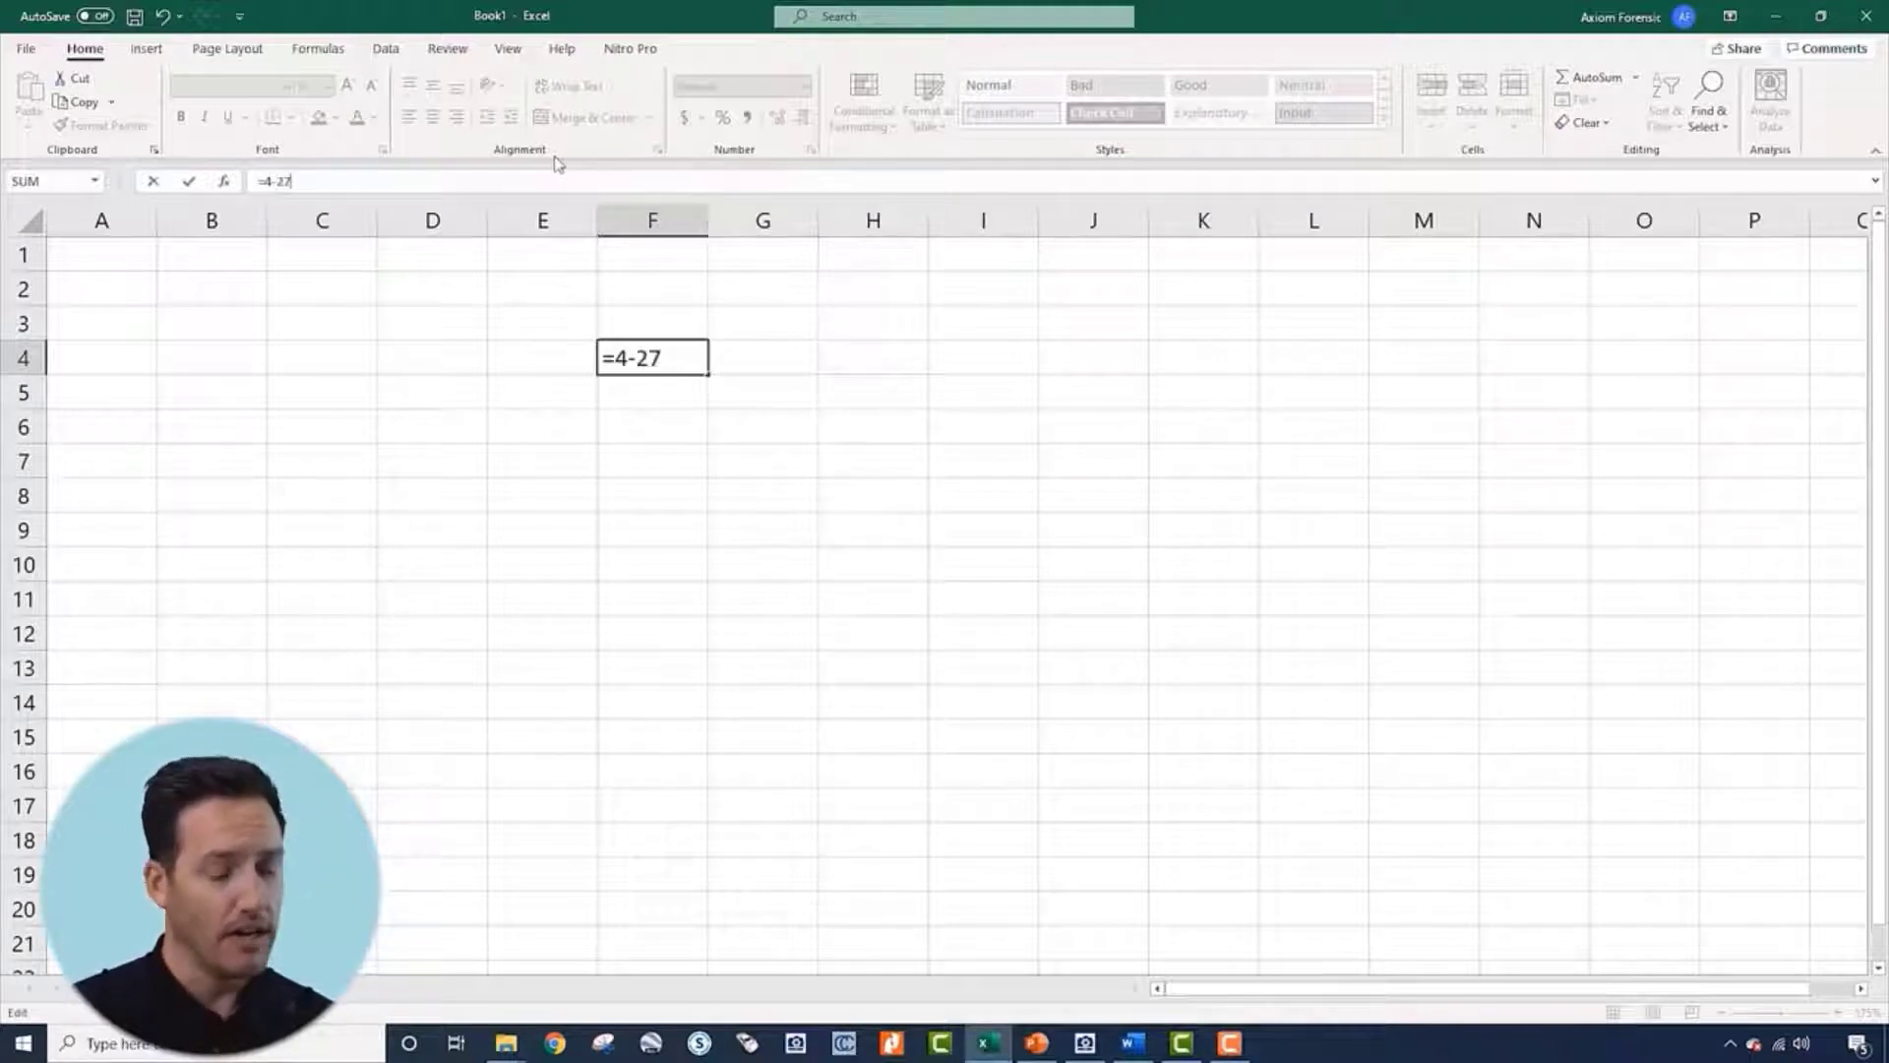
{"action": "key", "text": "Return"}
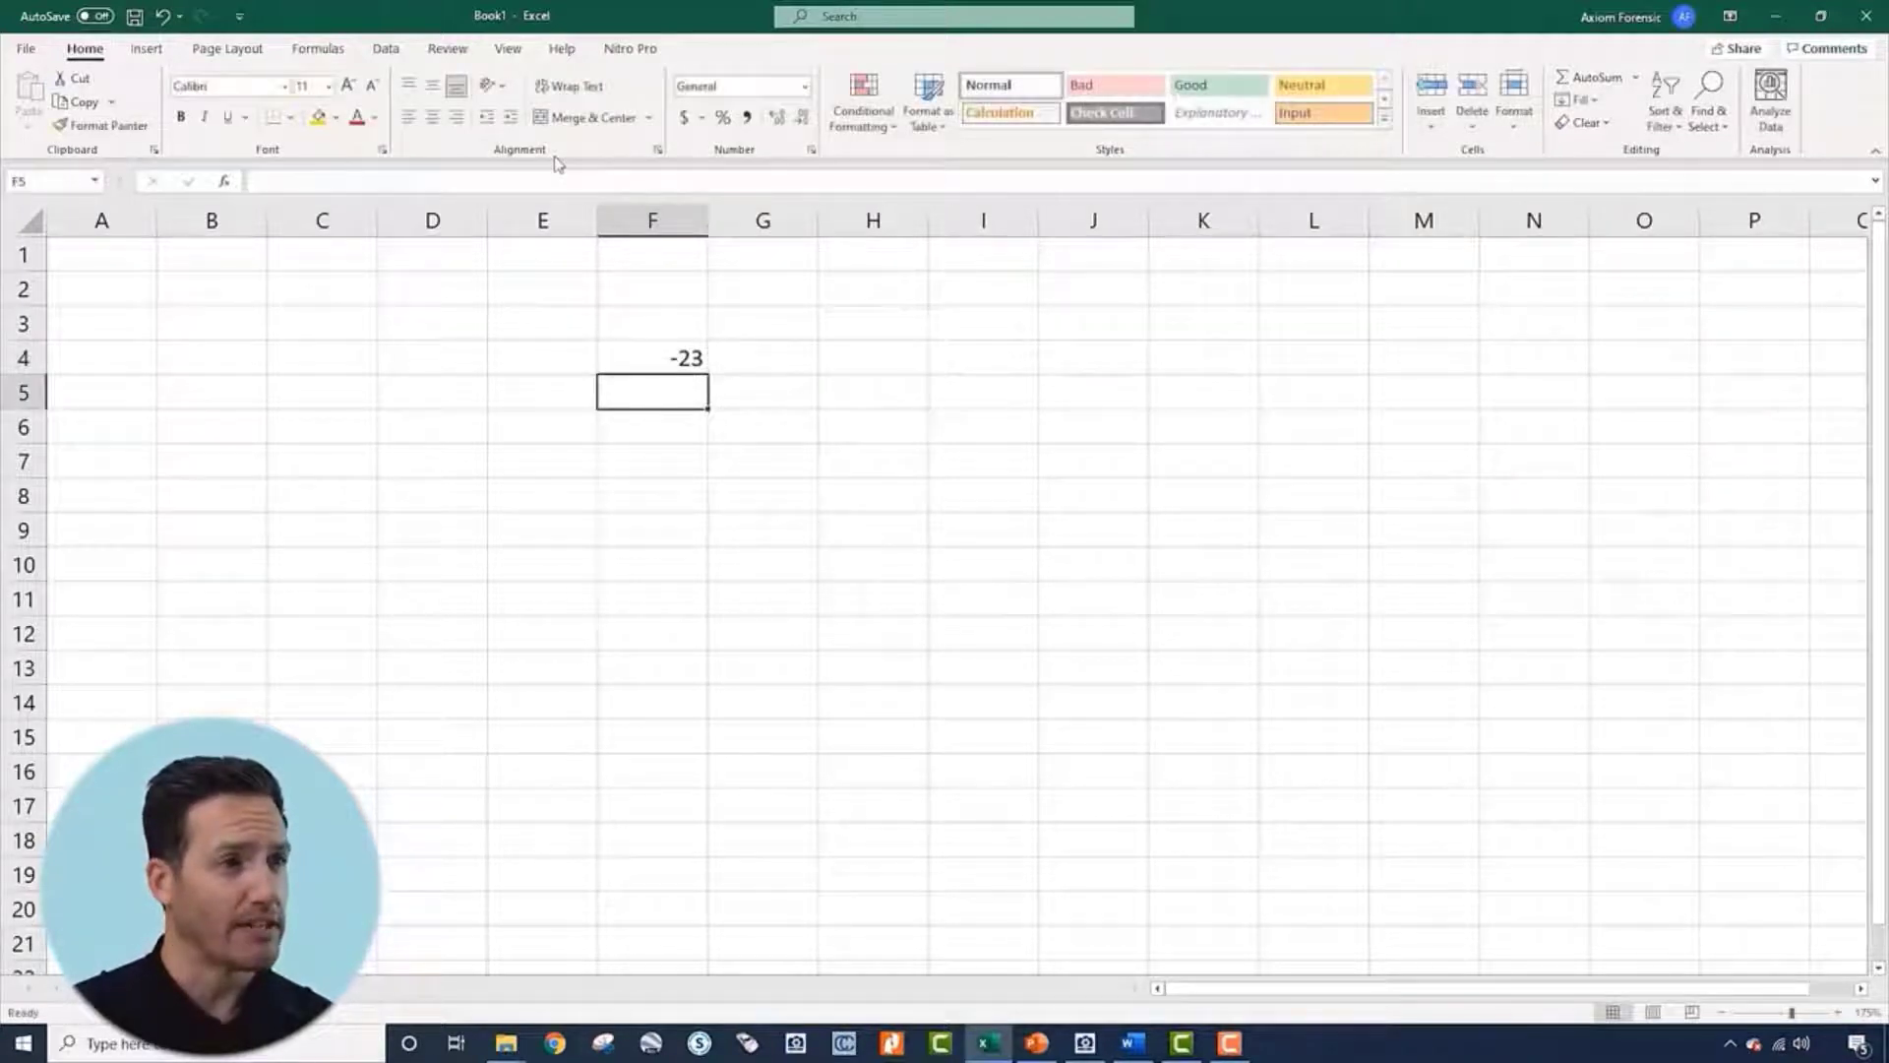
Change the operator of the formula in cell F4 to a plus sign, giving =4+27
{"action": "key", "text": "Up"}
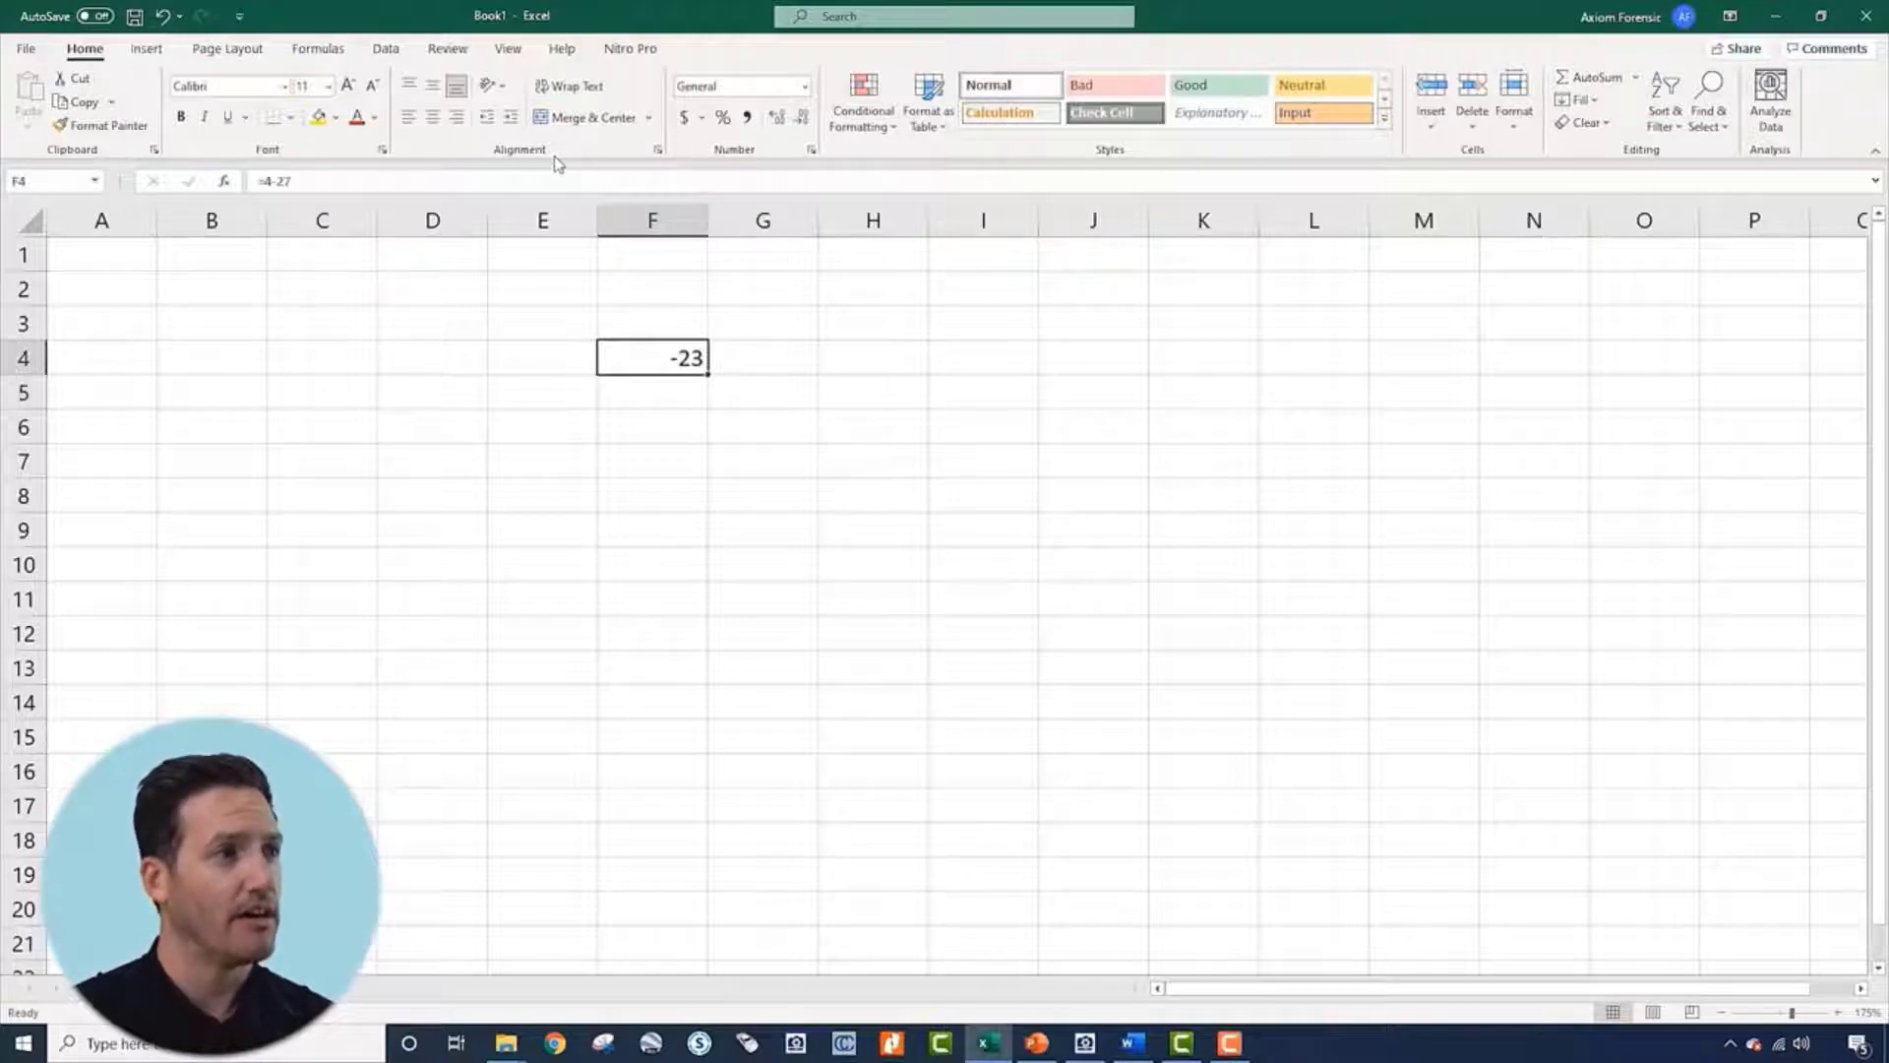
{"action": "left_click", "coordinate": [411, 189]}
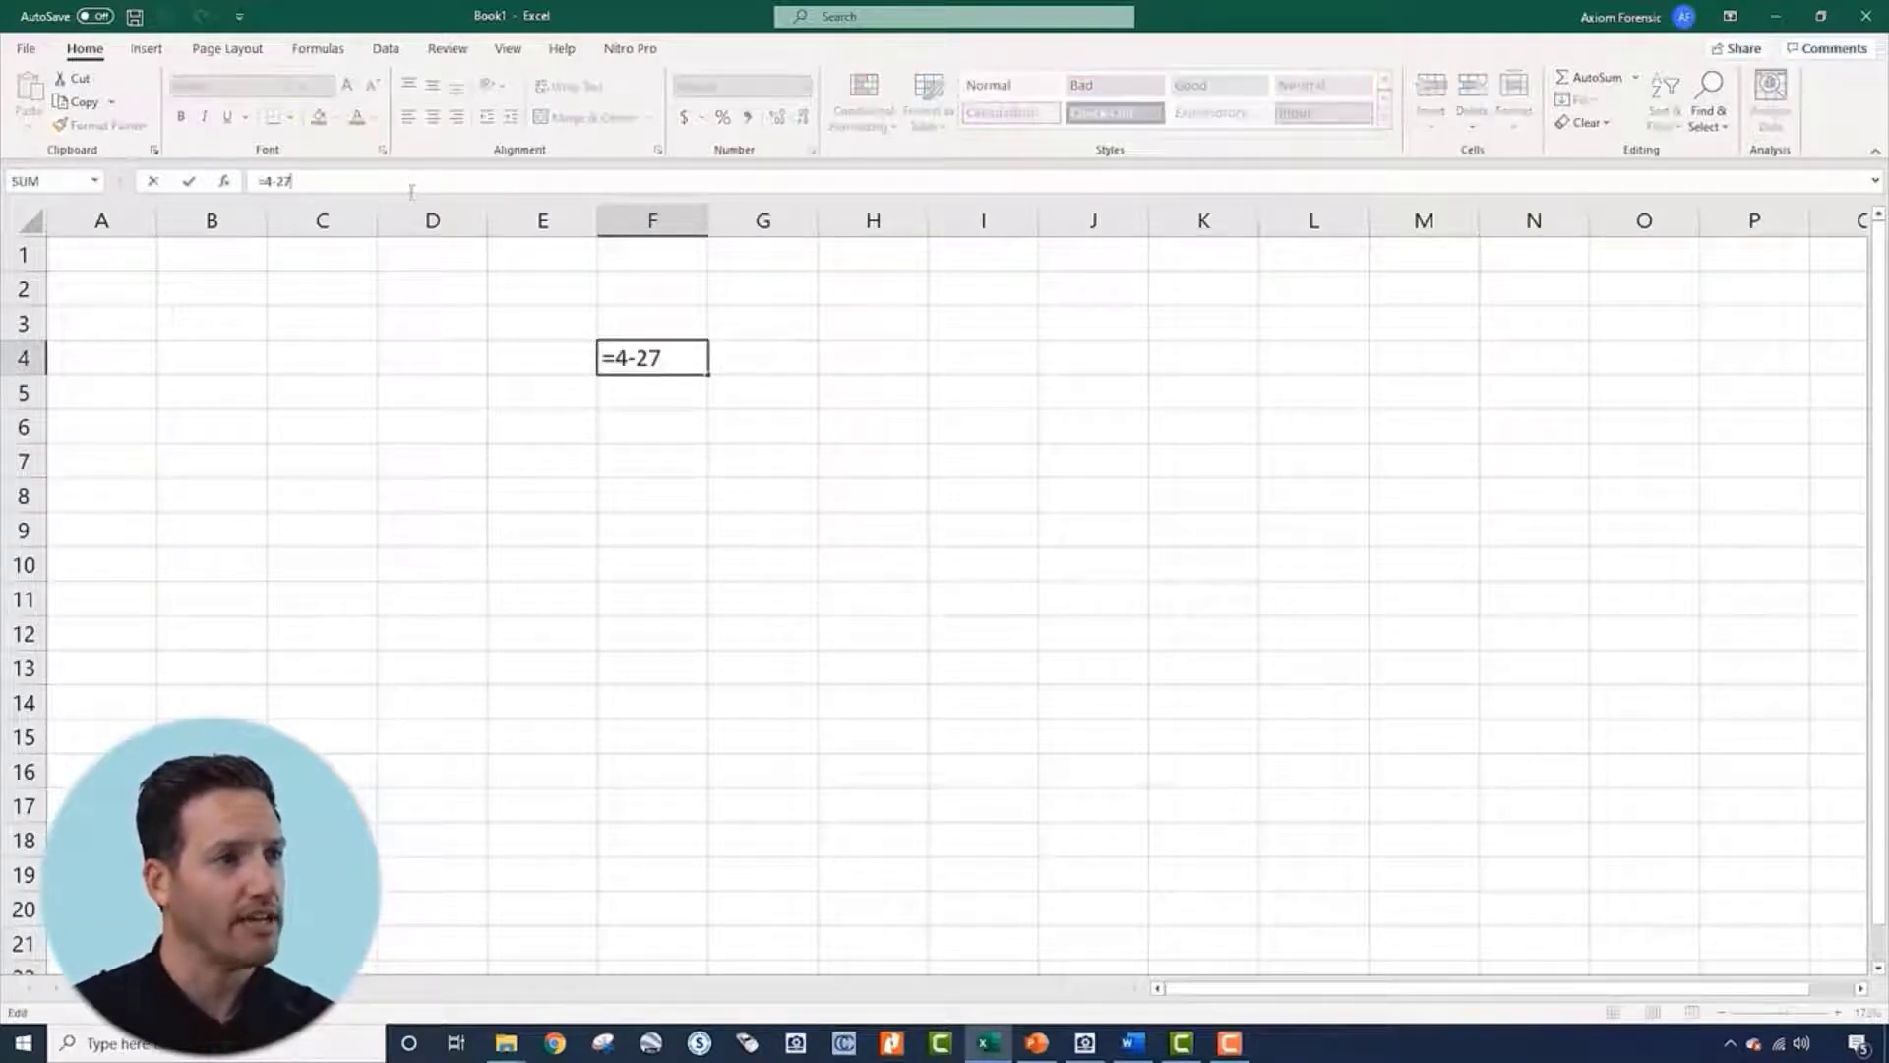
{"action": "key", "text": "Return"}
{"action": "key", "text": "Up"}
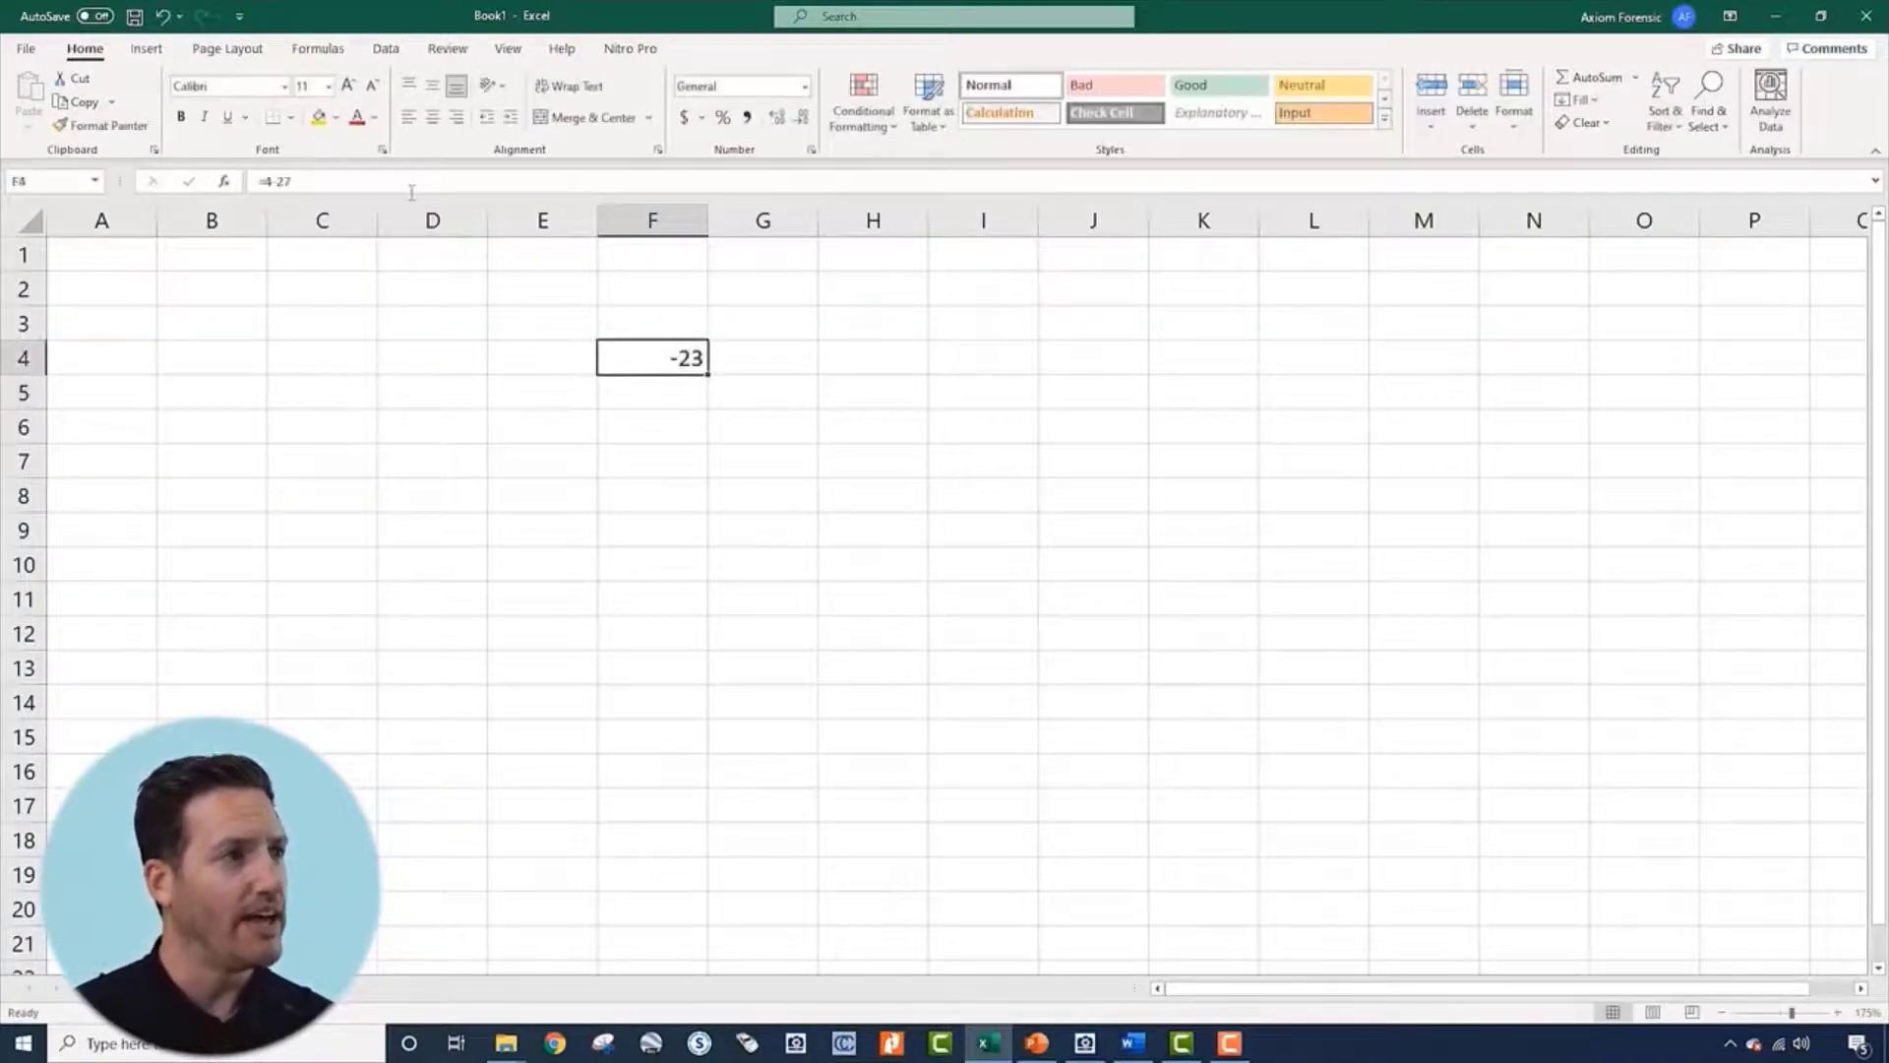
{"action": "left_click", "coordinate": [273, 189]}
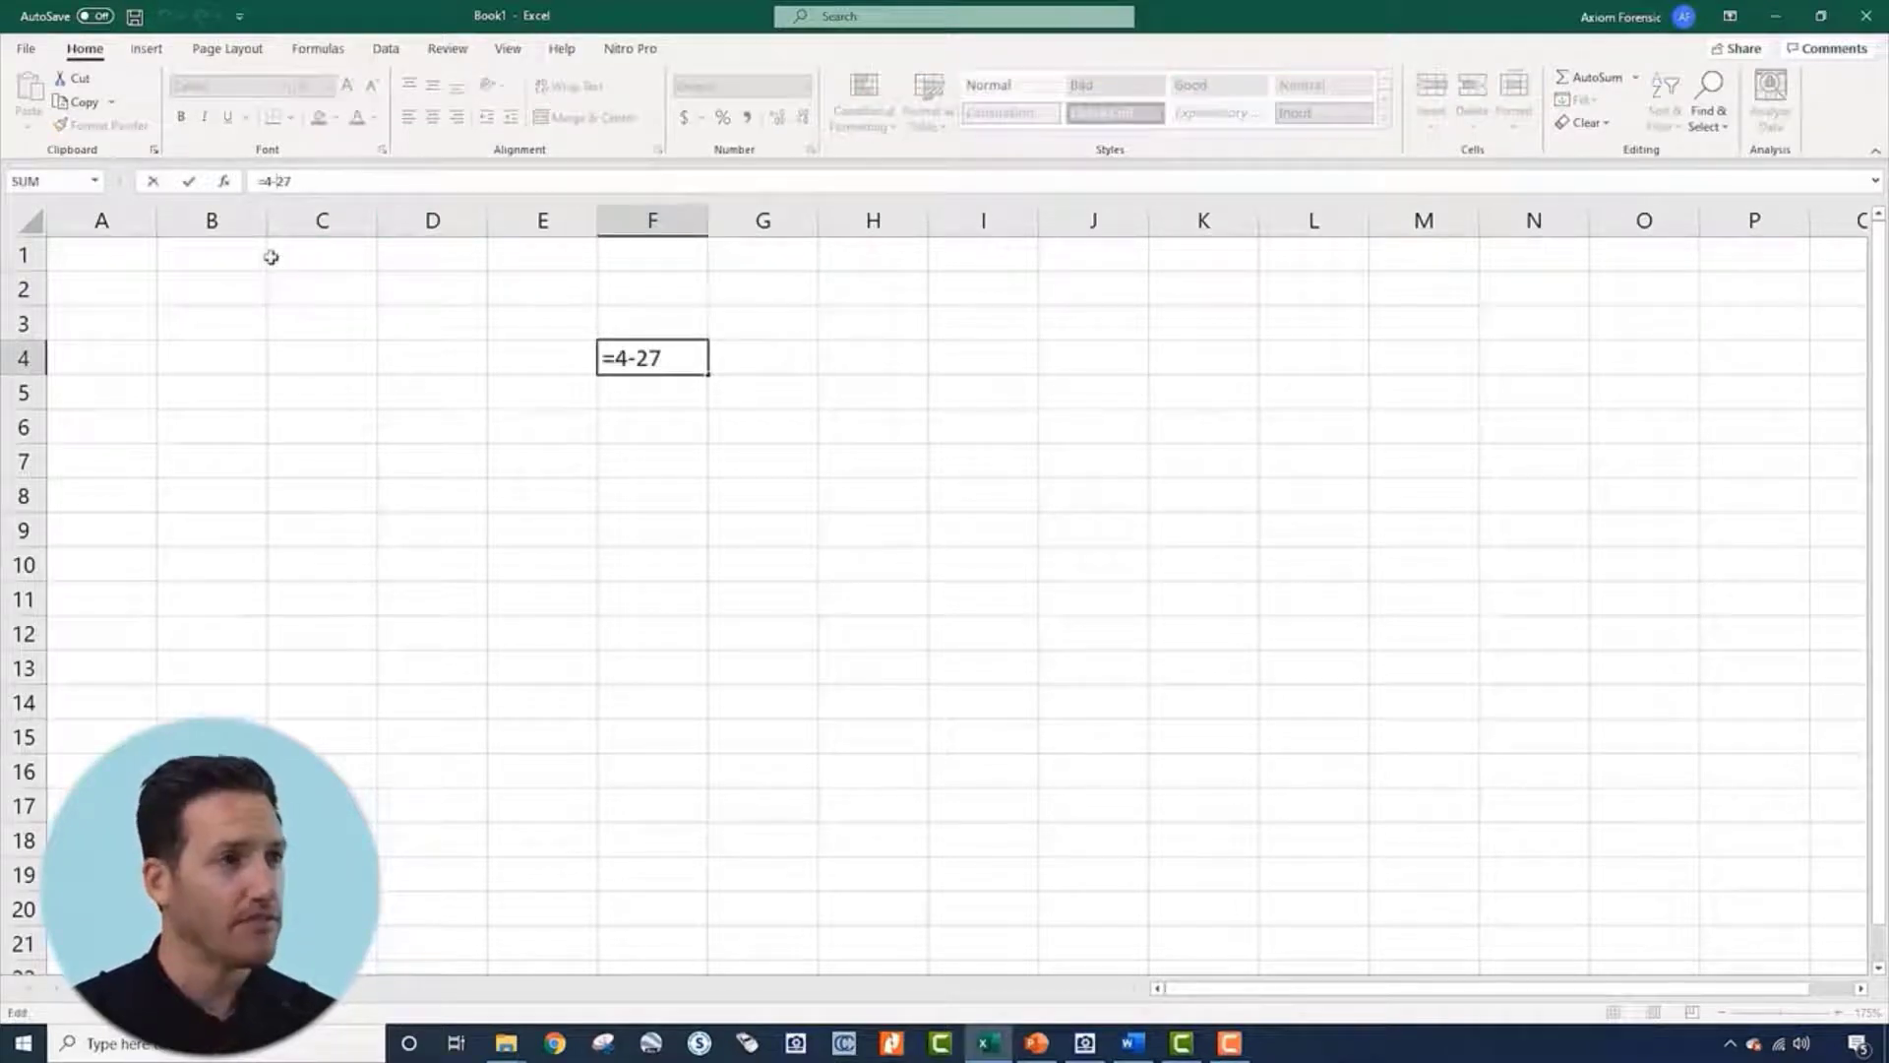
{"action": "key", "text": "BackSpace"}
{"action": "type", "text": "+"}
{"action": "key", "text": "Return"}
{"action": "key", "text": "Right"}
{"action": "key", "text": "Left"}
{"action": "key", "text": "Up"}
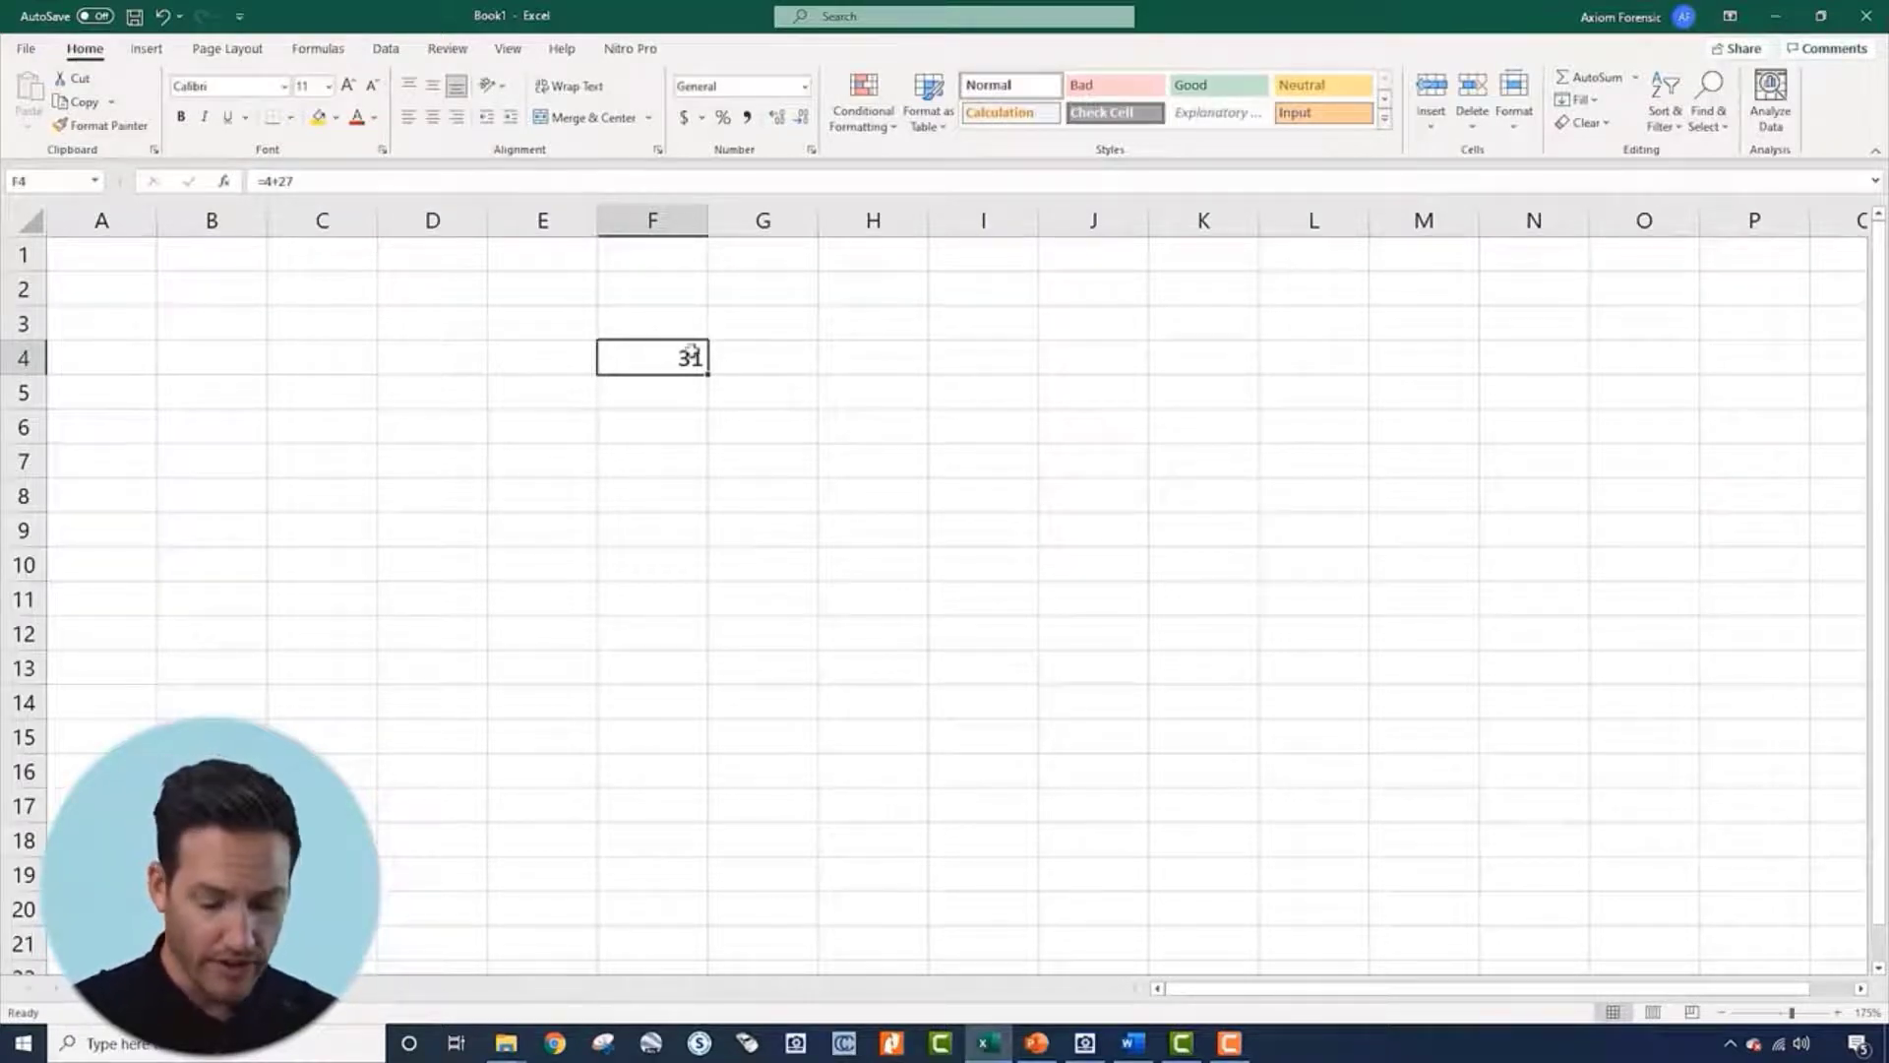
Replace the formula in cell F4 with the division =4/27
{"action": "type", "text": "=4/27"}
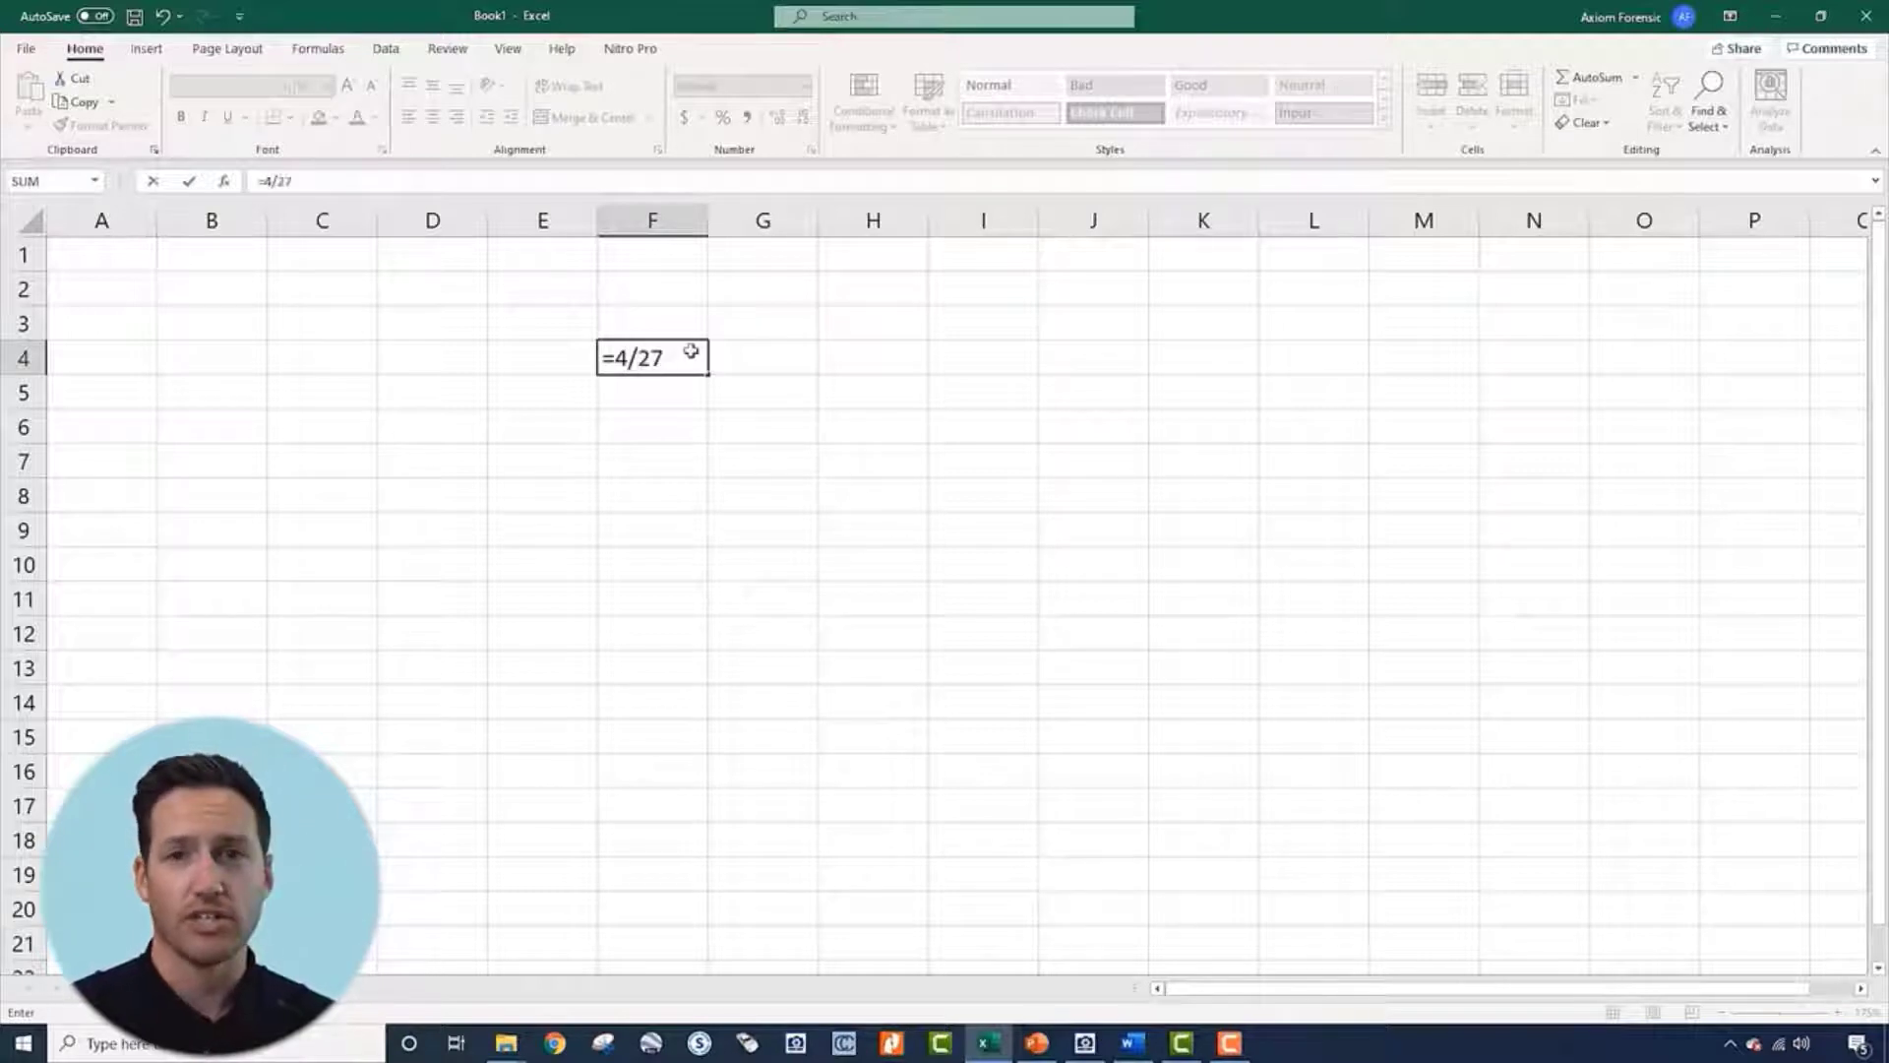
{"action": "key", "text": "Return"}
{"action": "left_click", "coordinate": [712, 356]}
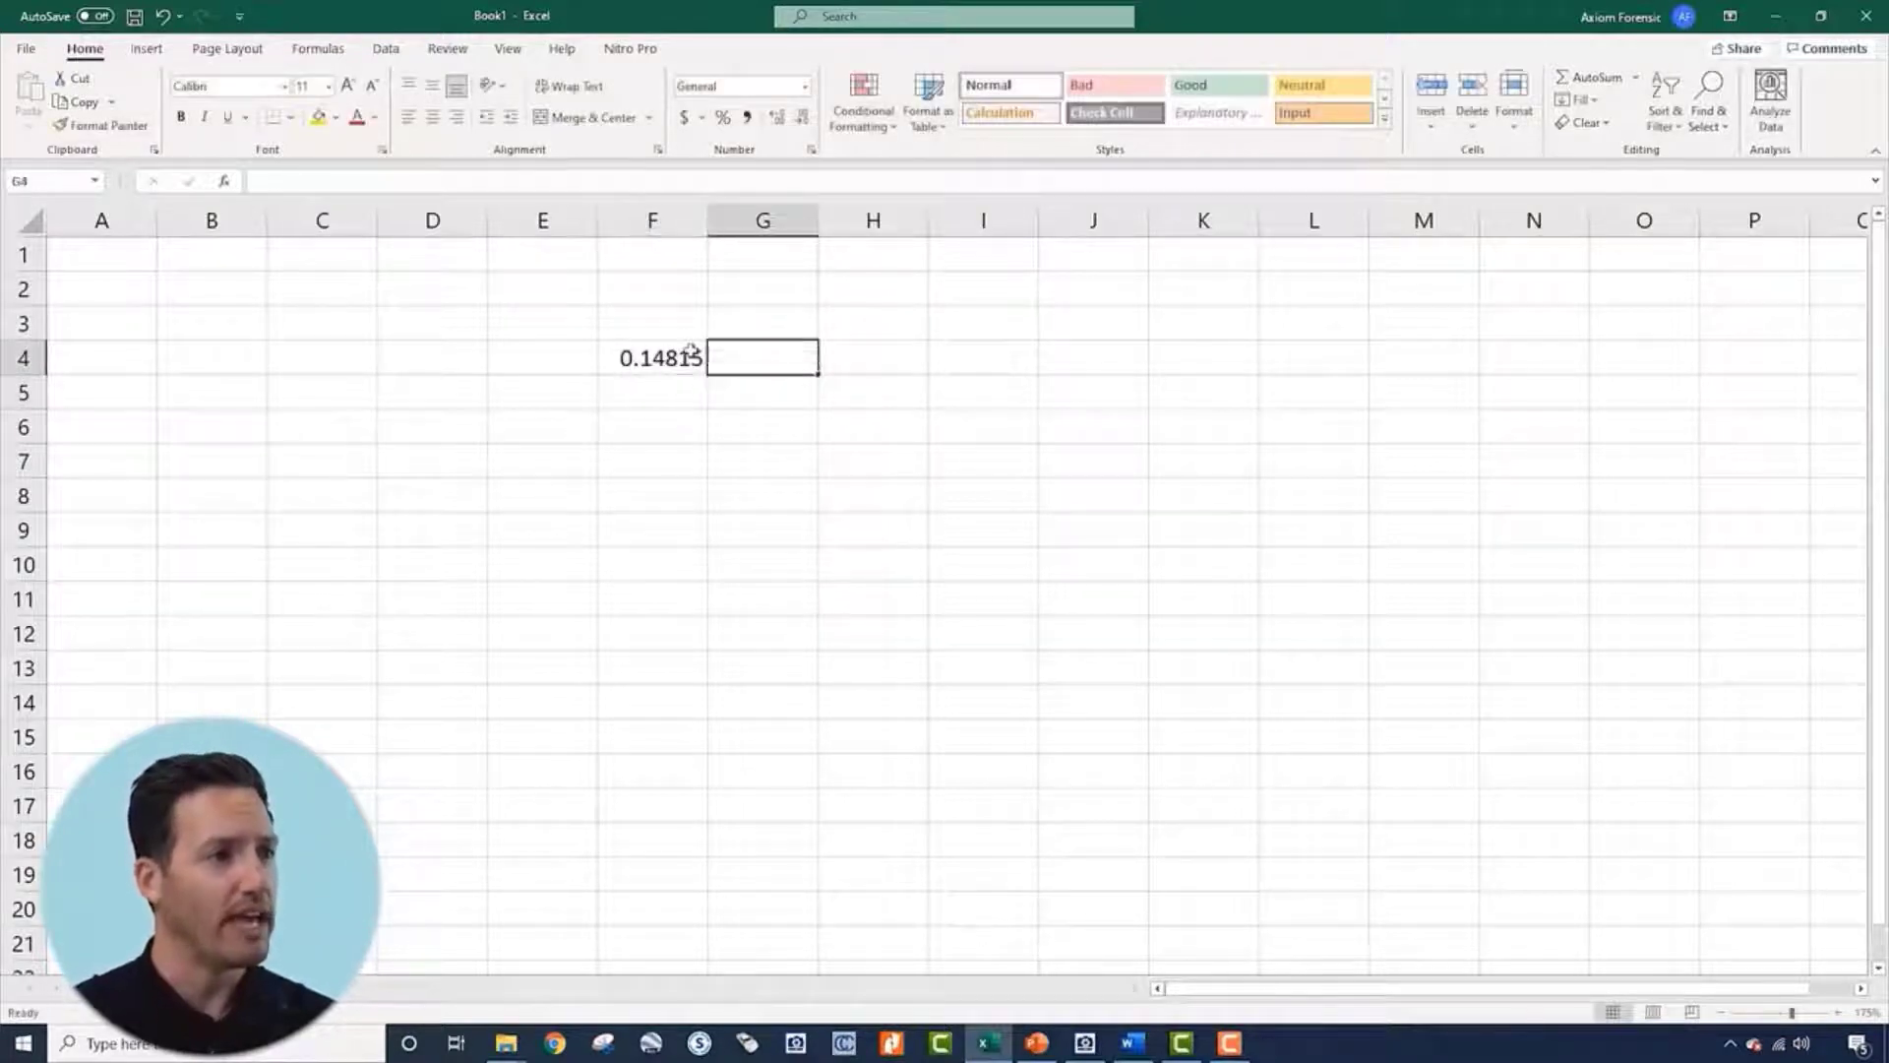
Replace the expression in cell F4 with =35.274845 and keep that cell selected
{"action": "left_click", "coordinate": [691, 355]}
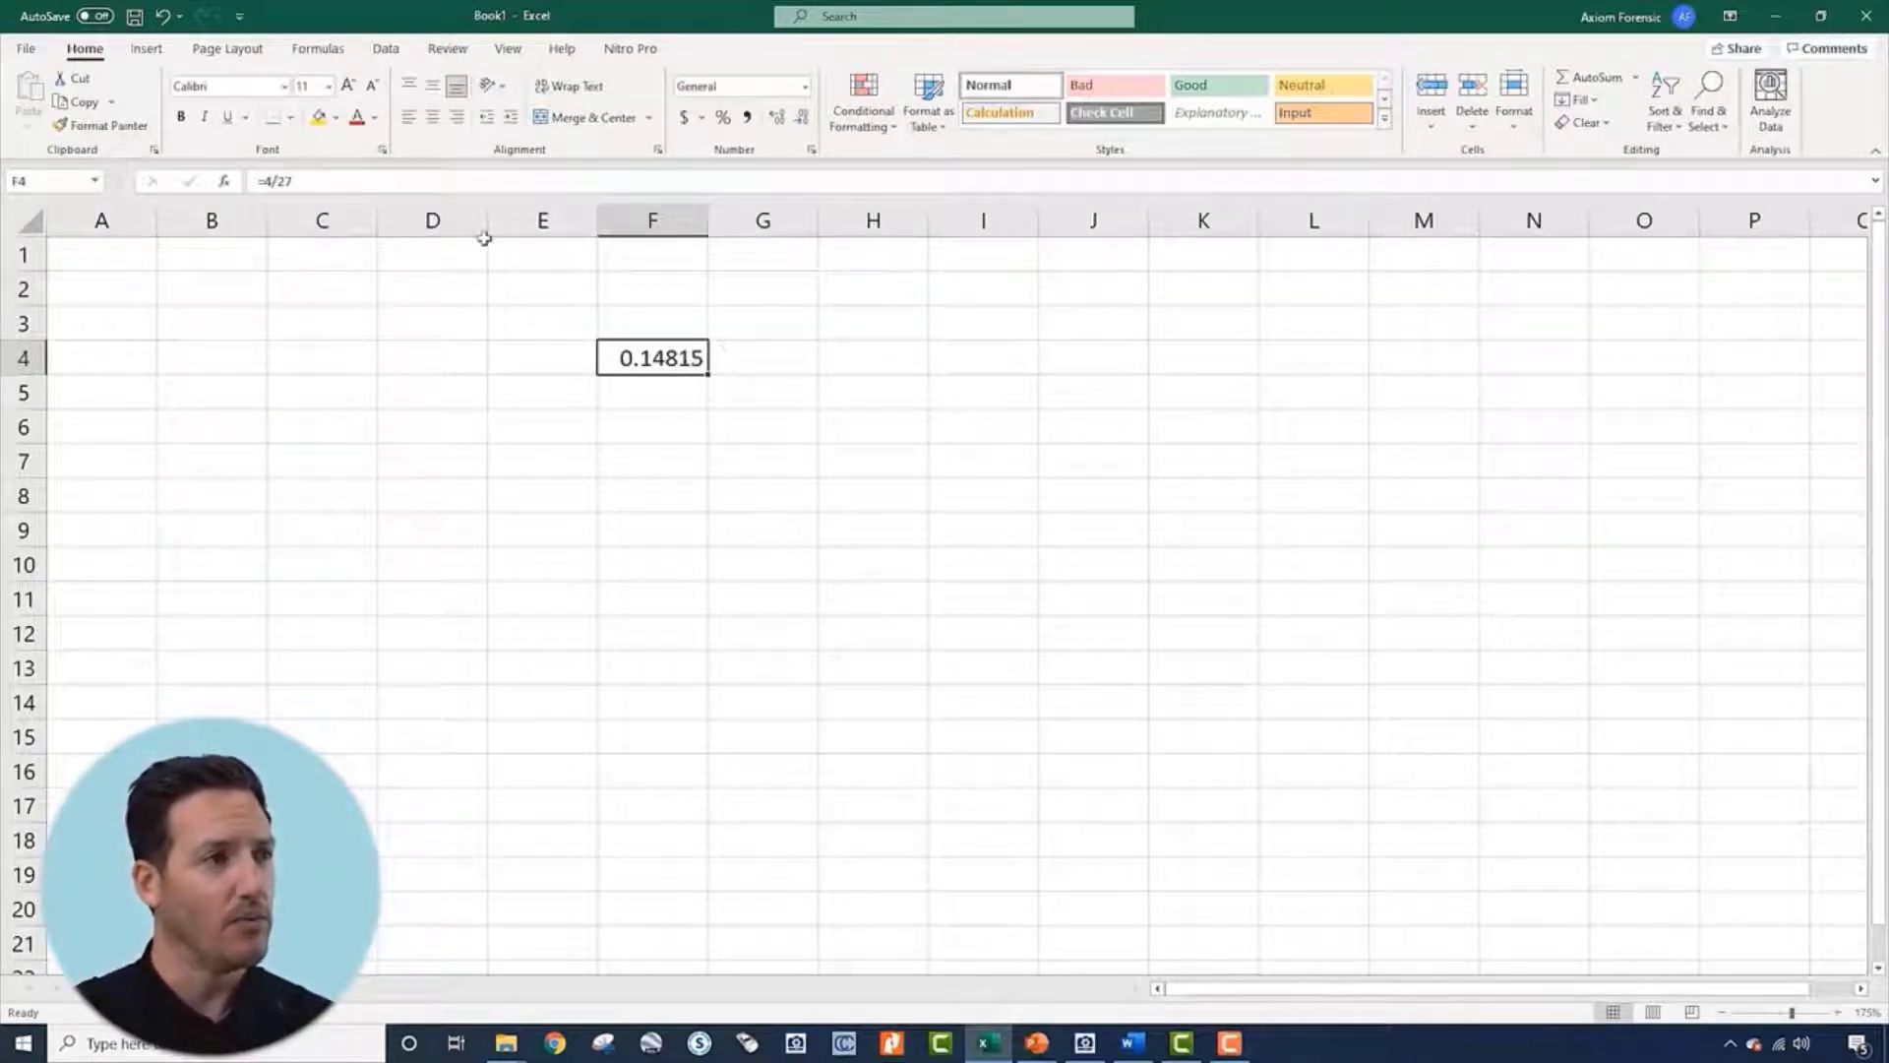
{"action": "left_click", "coordinate": [285, 182]}
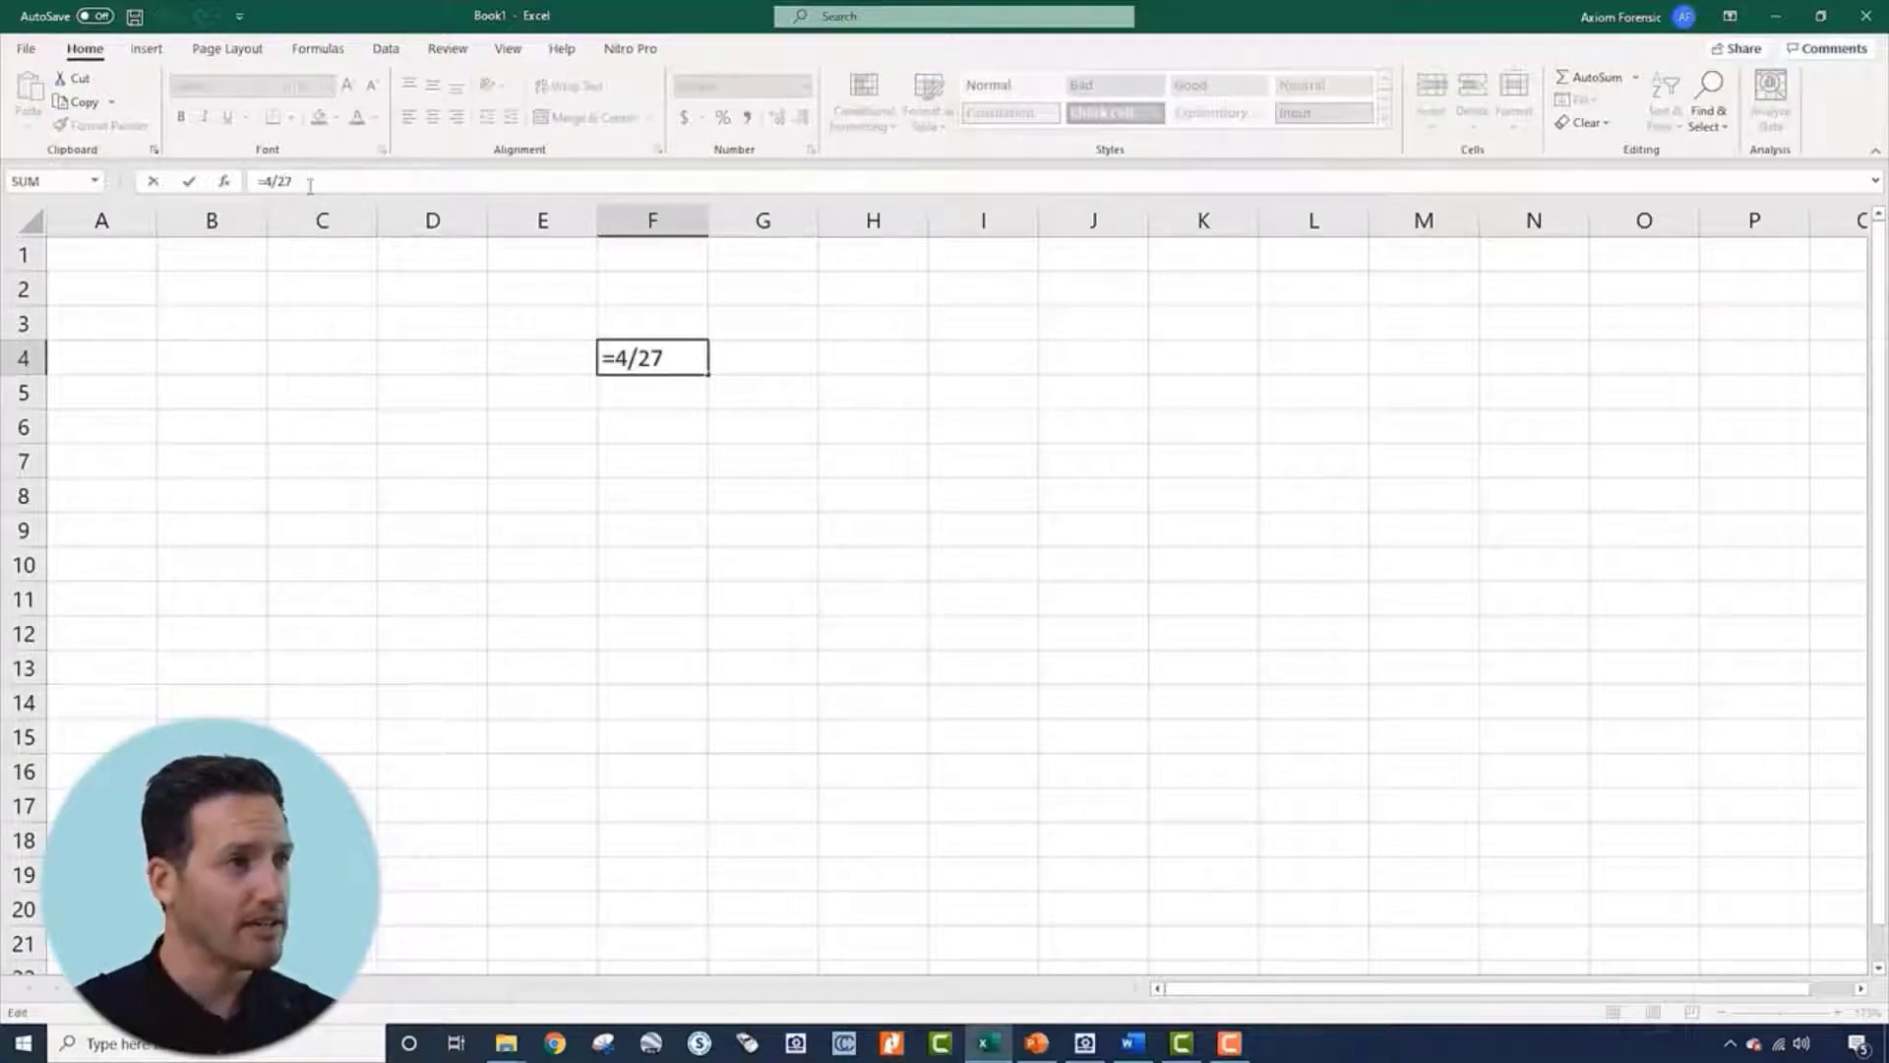
{"action": "key", "text": "BackSpace"}
{"action": "key", "text": "BackSpace"}
{"action": "key", "text": "BackSpace"}
{"action": "key", "text": "BackSpace"}
{"action": "type", "text": "35.0000"}
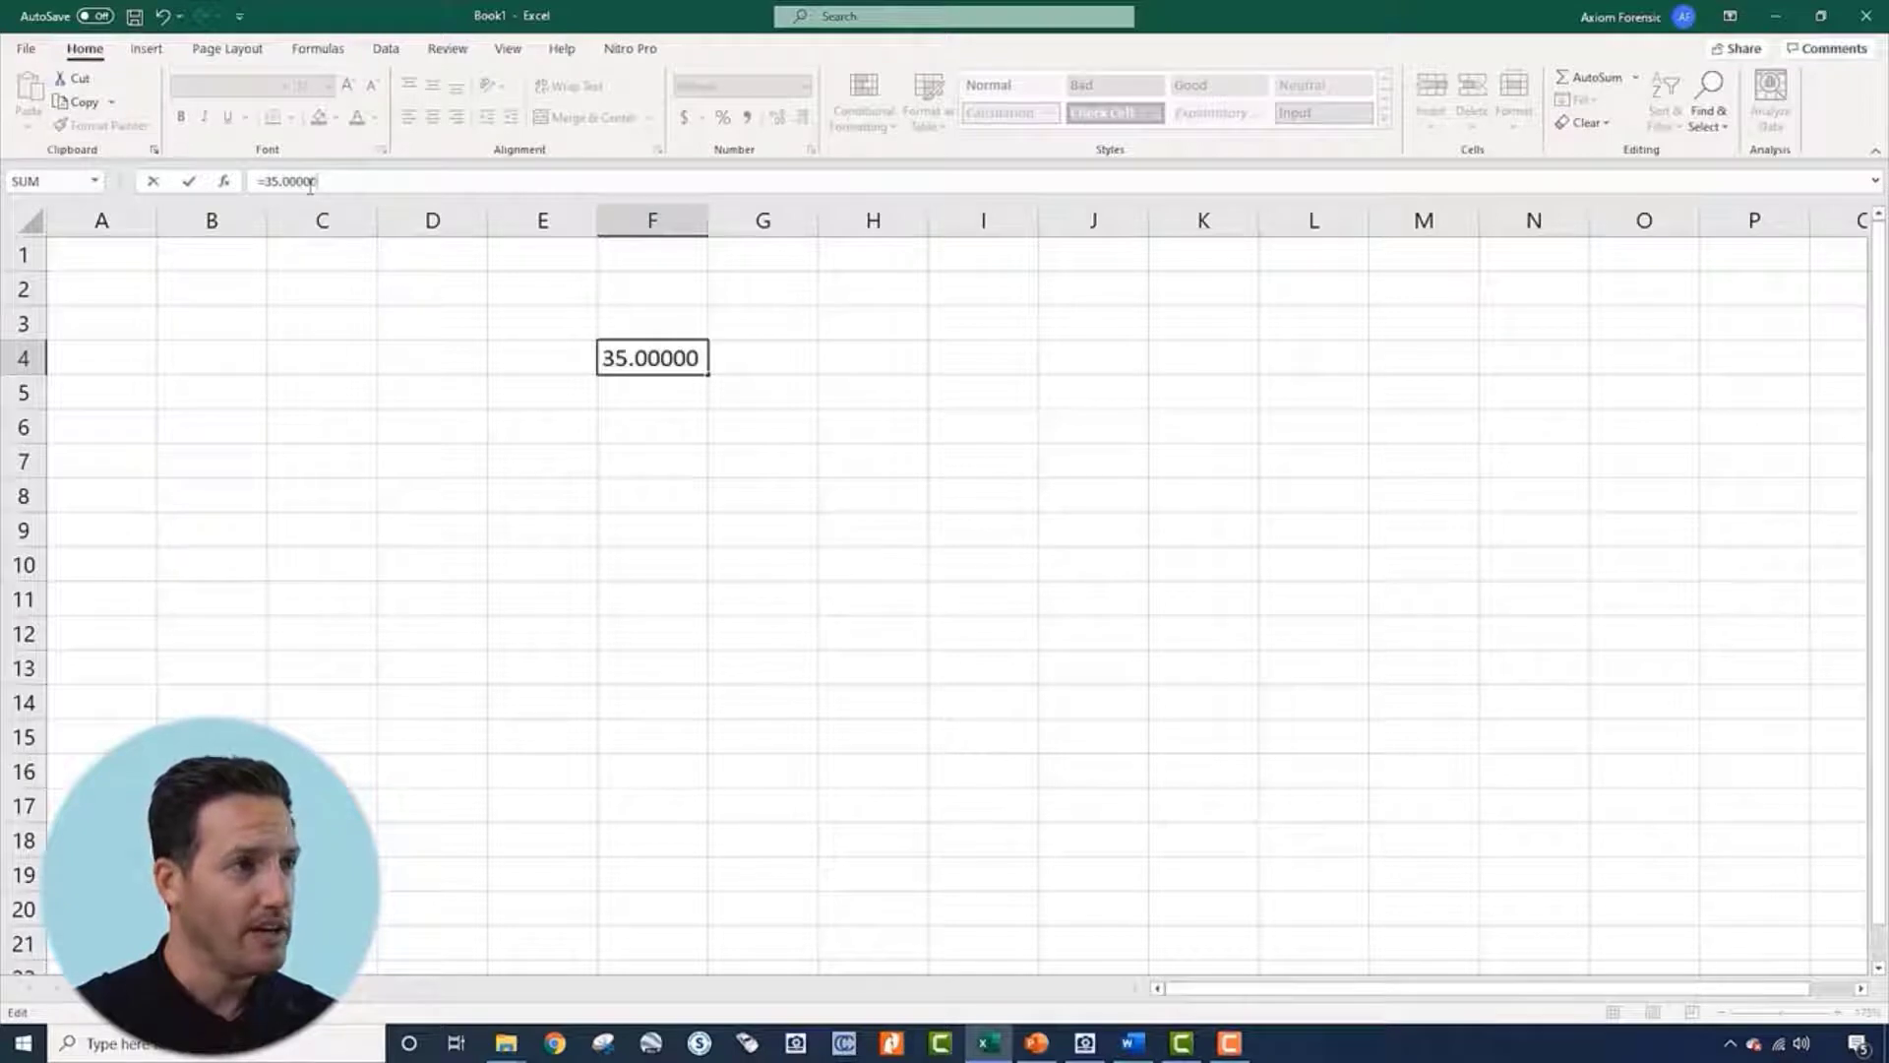
{"action": "key", "text": "BackSpace"}
{"action": "key", "text": "BackSpace"}
{"action": "key", "text": "BackSpace"}
{"action": "key", "text": "BackSpace"}
{"action": "type", "text": "274845"}
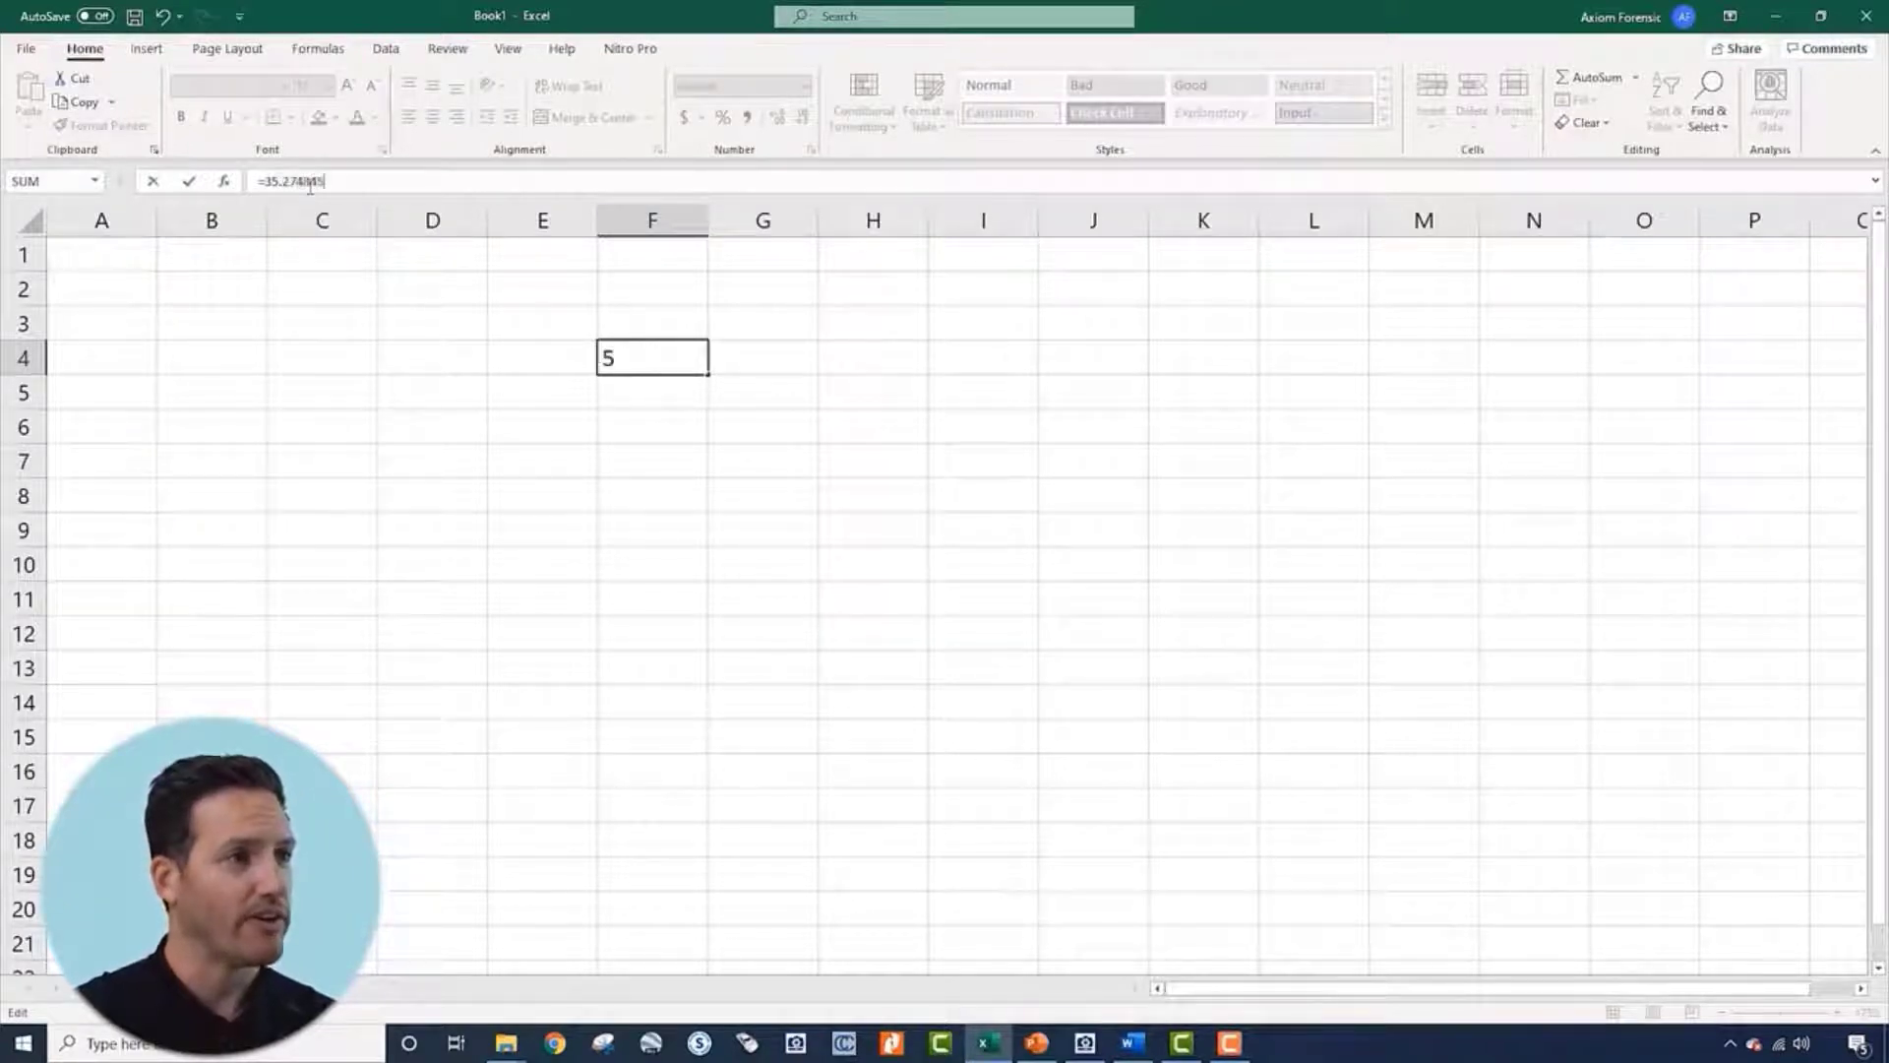
{"action": "key", "text": "Return"}
{"action": "key", "text": "Up"}
{"action": "key", "text": "Left"}
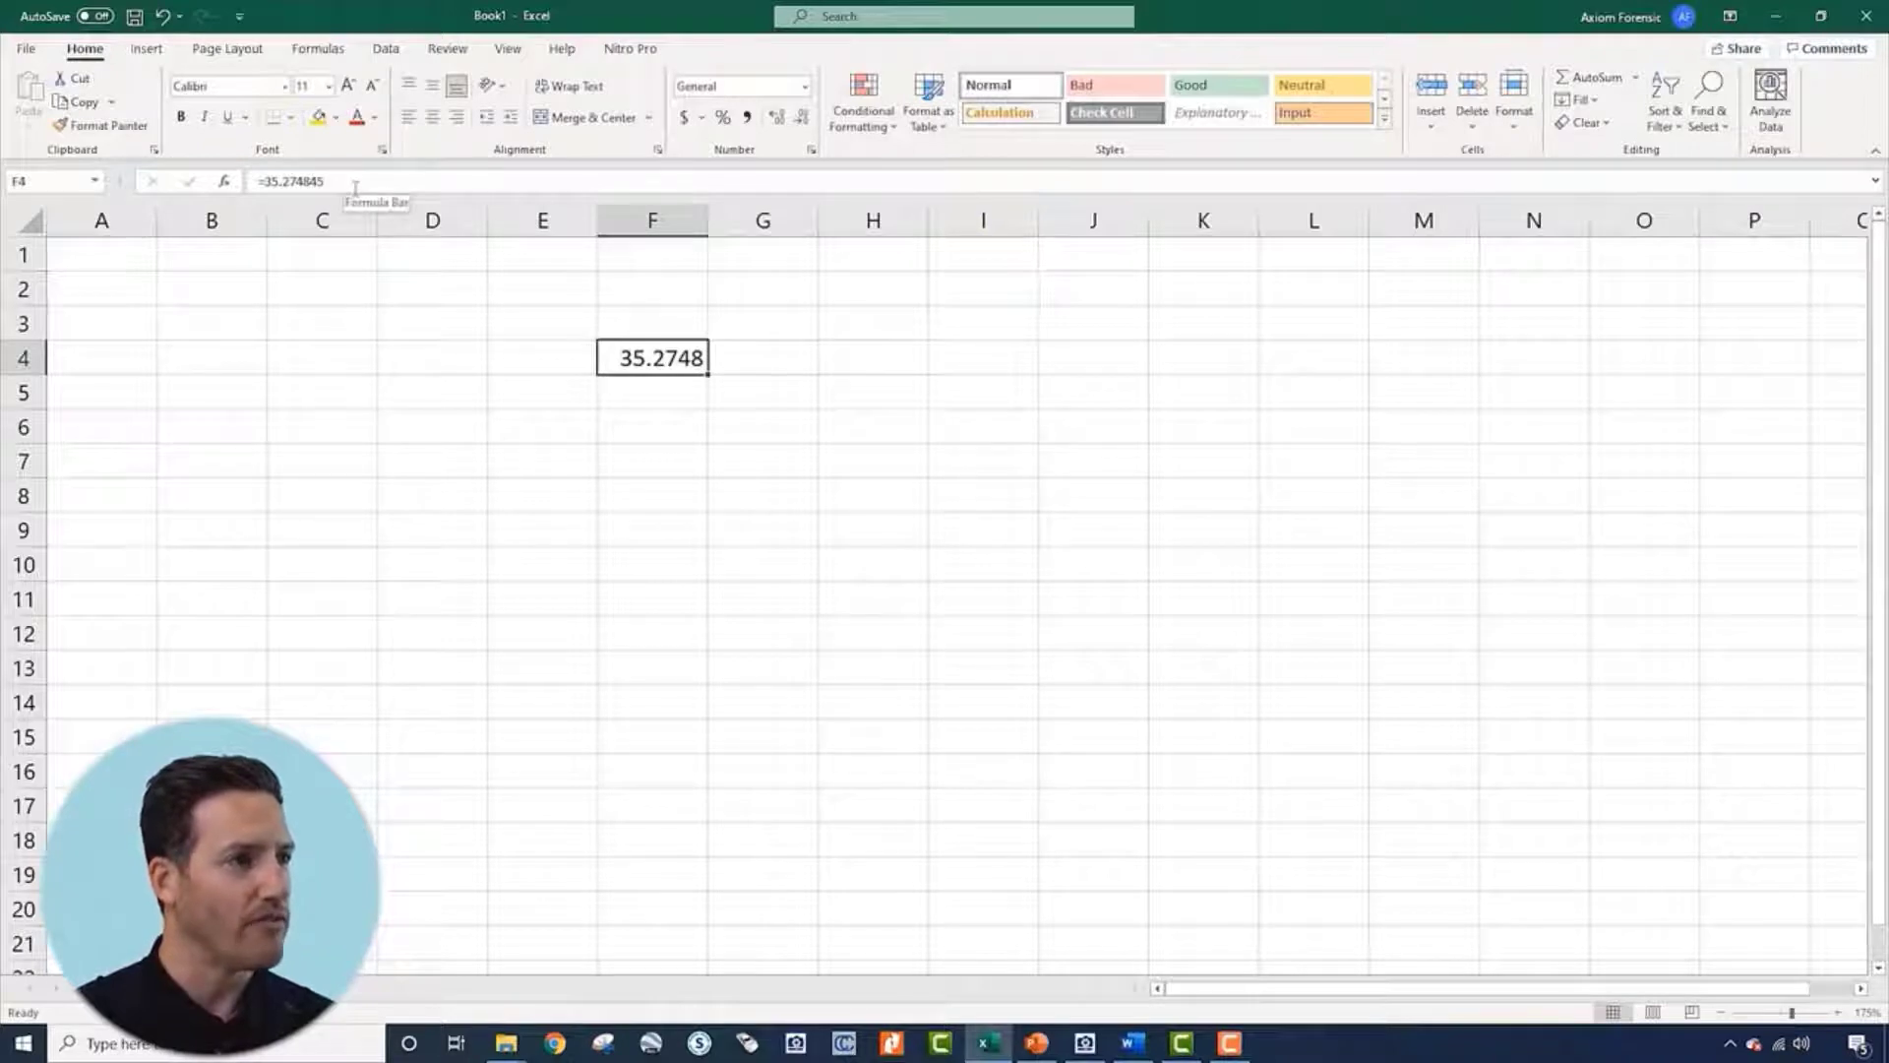
{"action": "key", "text": "Down"}
{"action": "key", "text": "Up"}
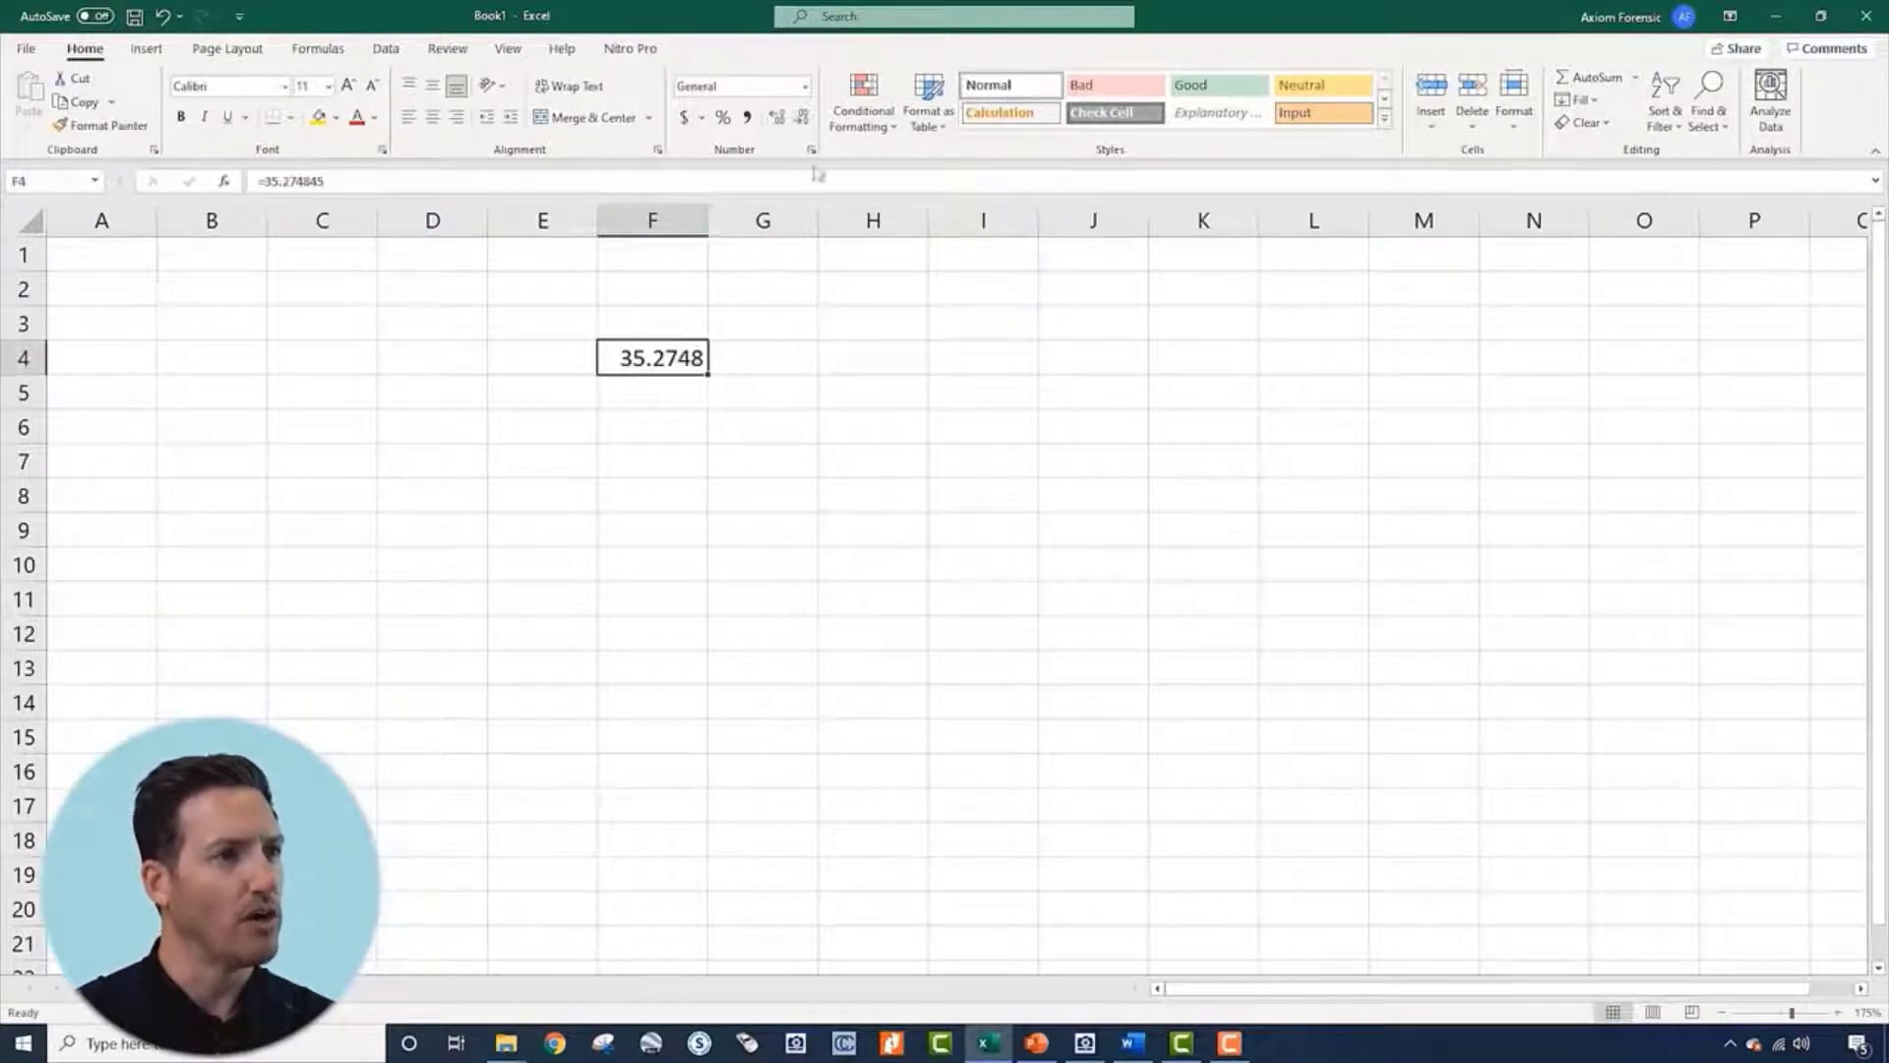
Decrease the decimals displayed in cell F4 until the number shows no decimal places
{"action": "left_click", "coordinate": [802, 117]}
{"action": "left_click", "coordinate": [802, 117]}
{"action": "left_click", "coordinate": [802, 117]}
{"action": "left_click", "coordinate": [802, 117]}
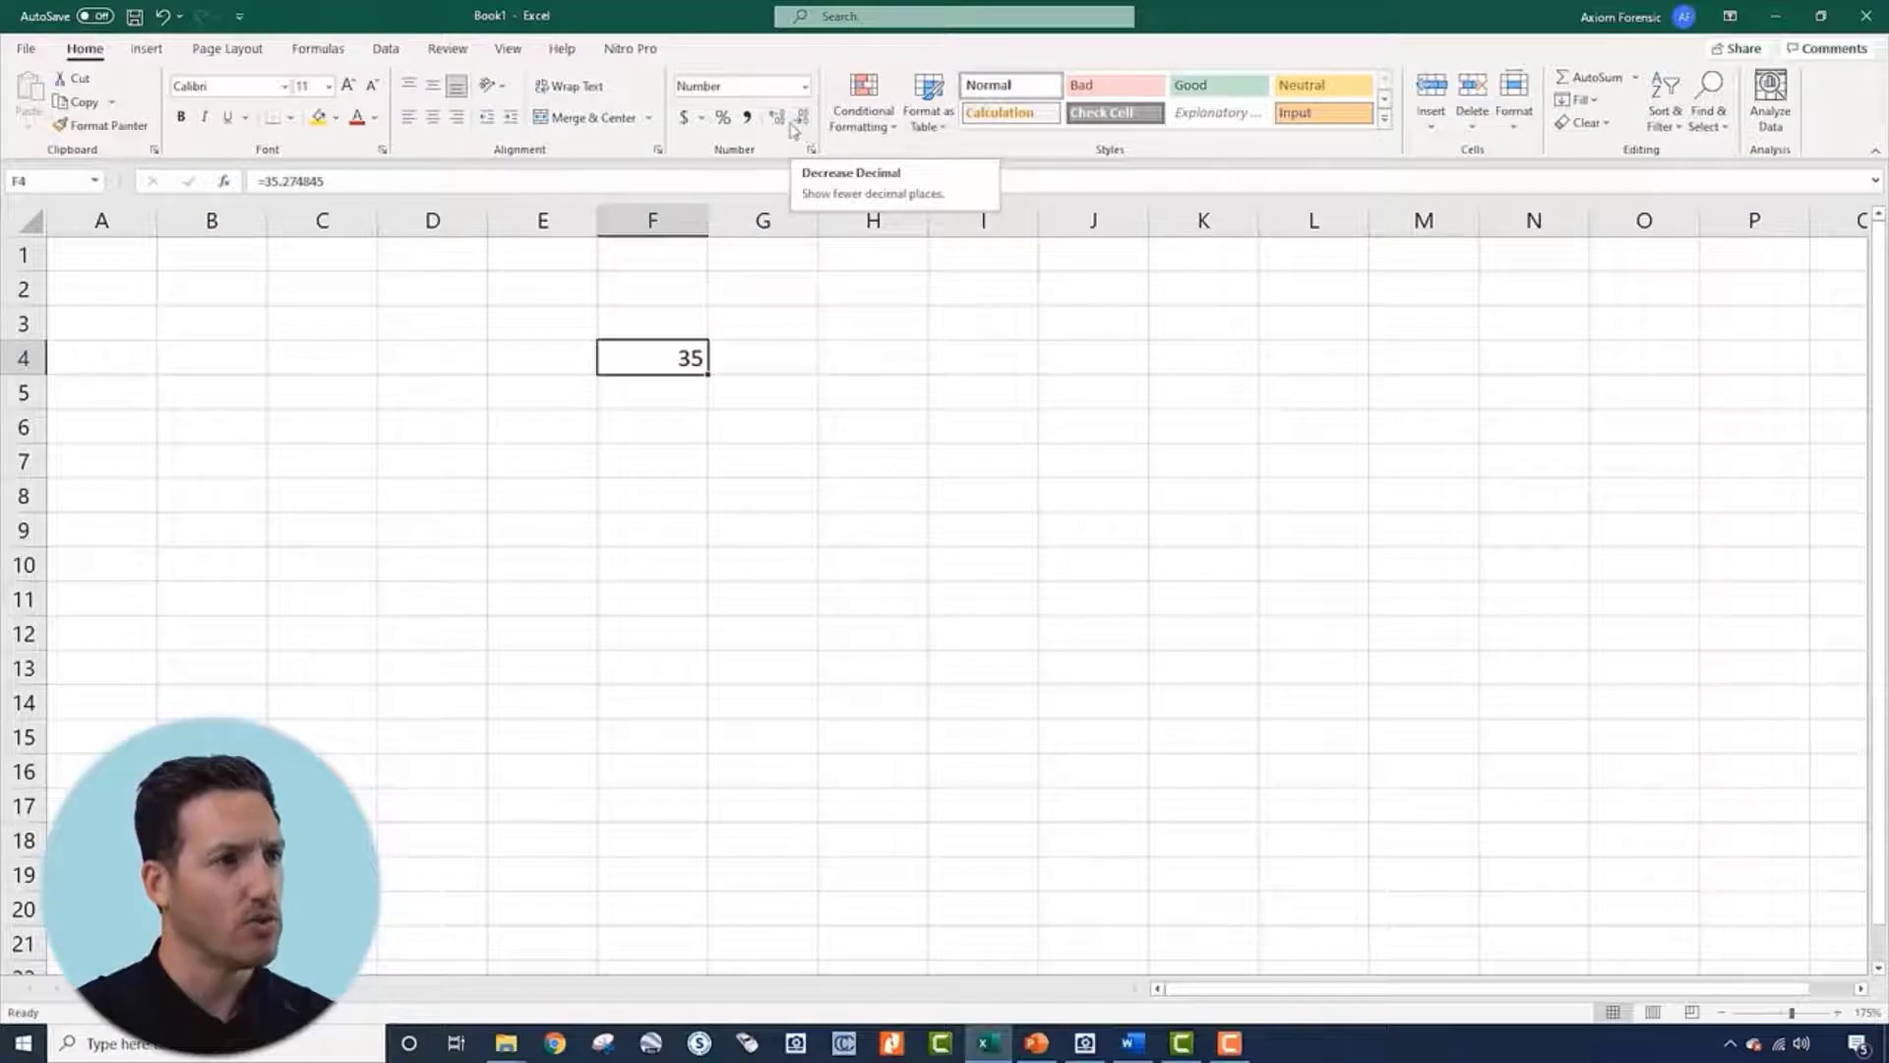
Increase the decimals displayed in cell F4 to three decimal places
{"action": "left_click", "coordinate": [785, 124]}
{"action": "left_click", "coordinate": [786, 125]}
{"action": "left_click", "coordinate": [787, 125]}
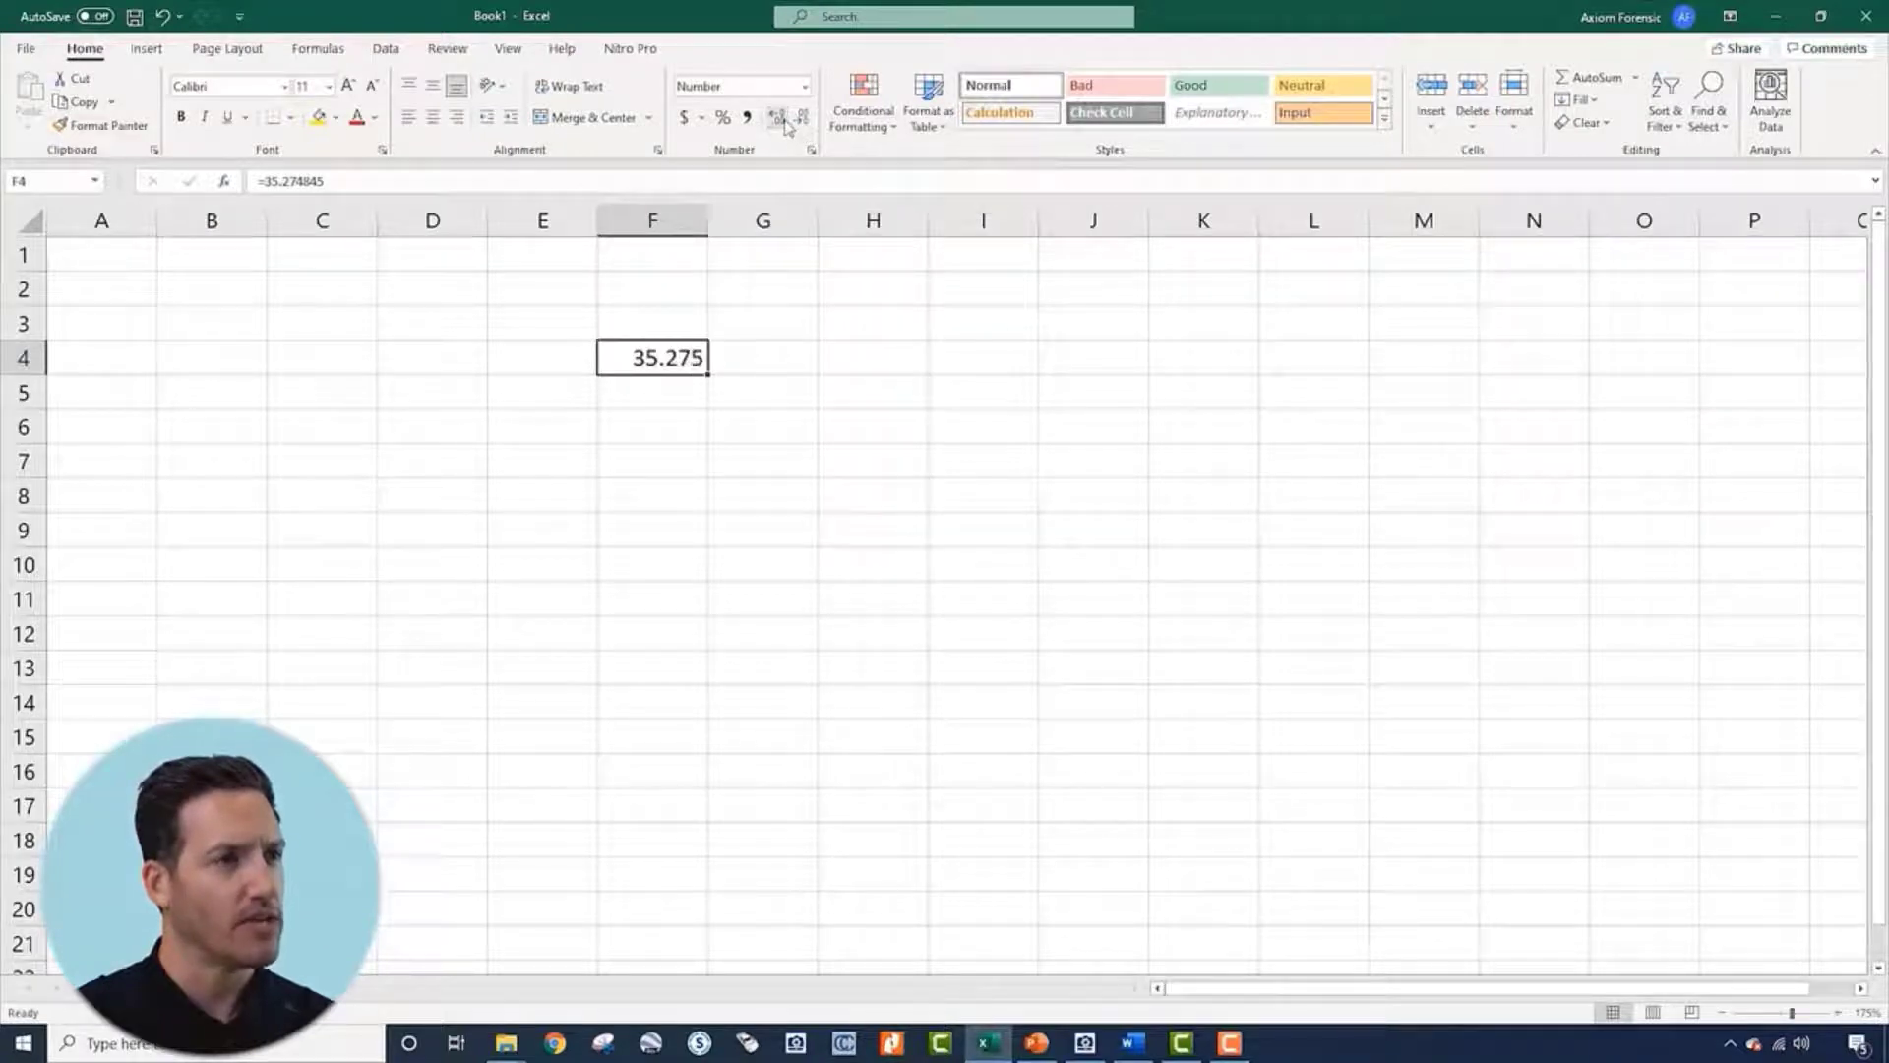
Clear the contents of cell F4 and leave the empty cell F5 selected
{"action": "left_click", "coordinate": [776, 253]}
{"action": "left_click_drag", "start_coordinate": [662, 295], "coordinate": [645, 681]}
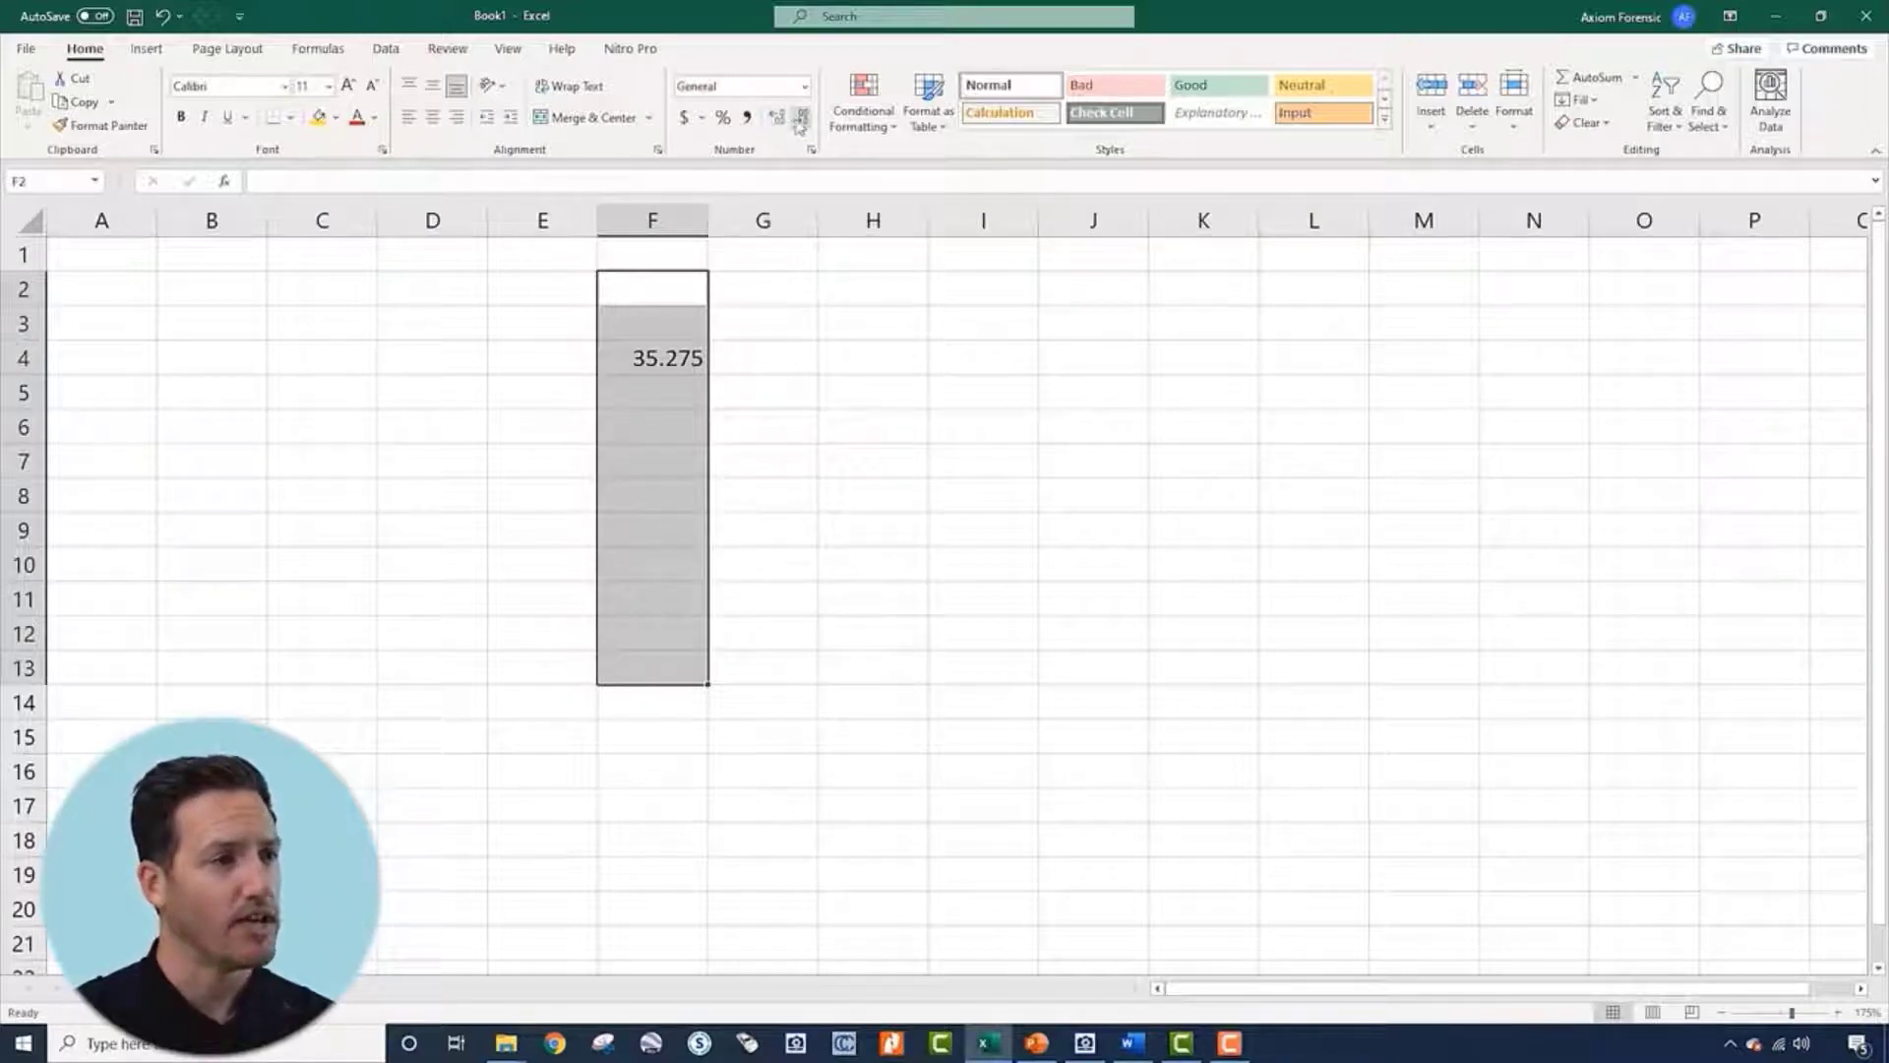
{"action": "left_click", "coordinate": [780, 315]}
{"action": "left_click", "coordinate": [683, 360]}
{"action": "key", "text": "Delete"}
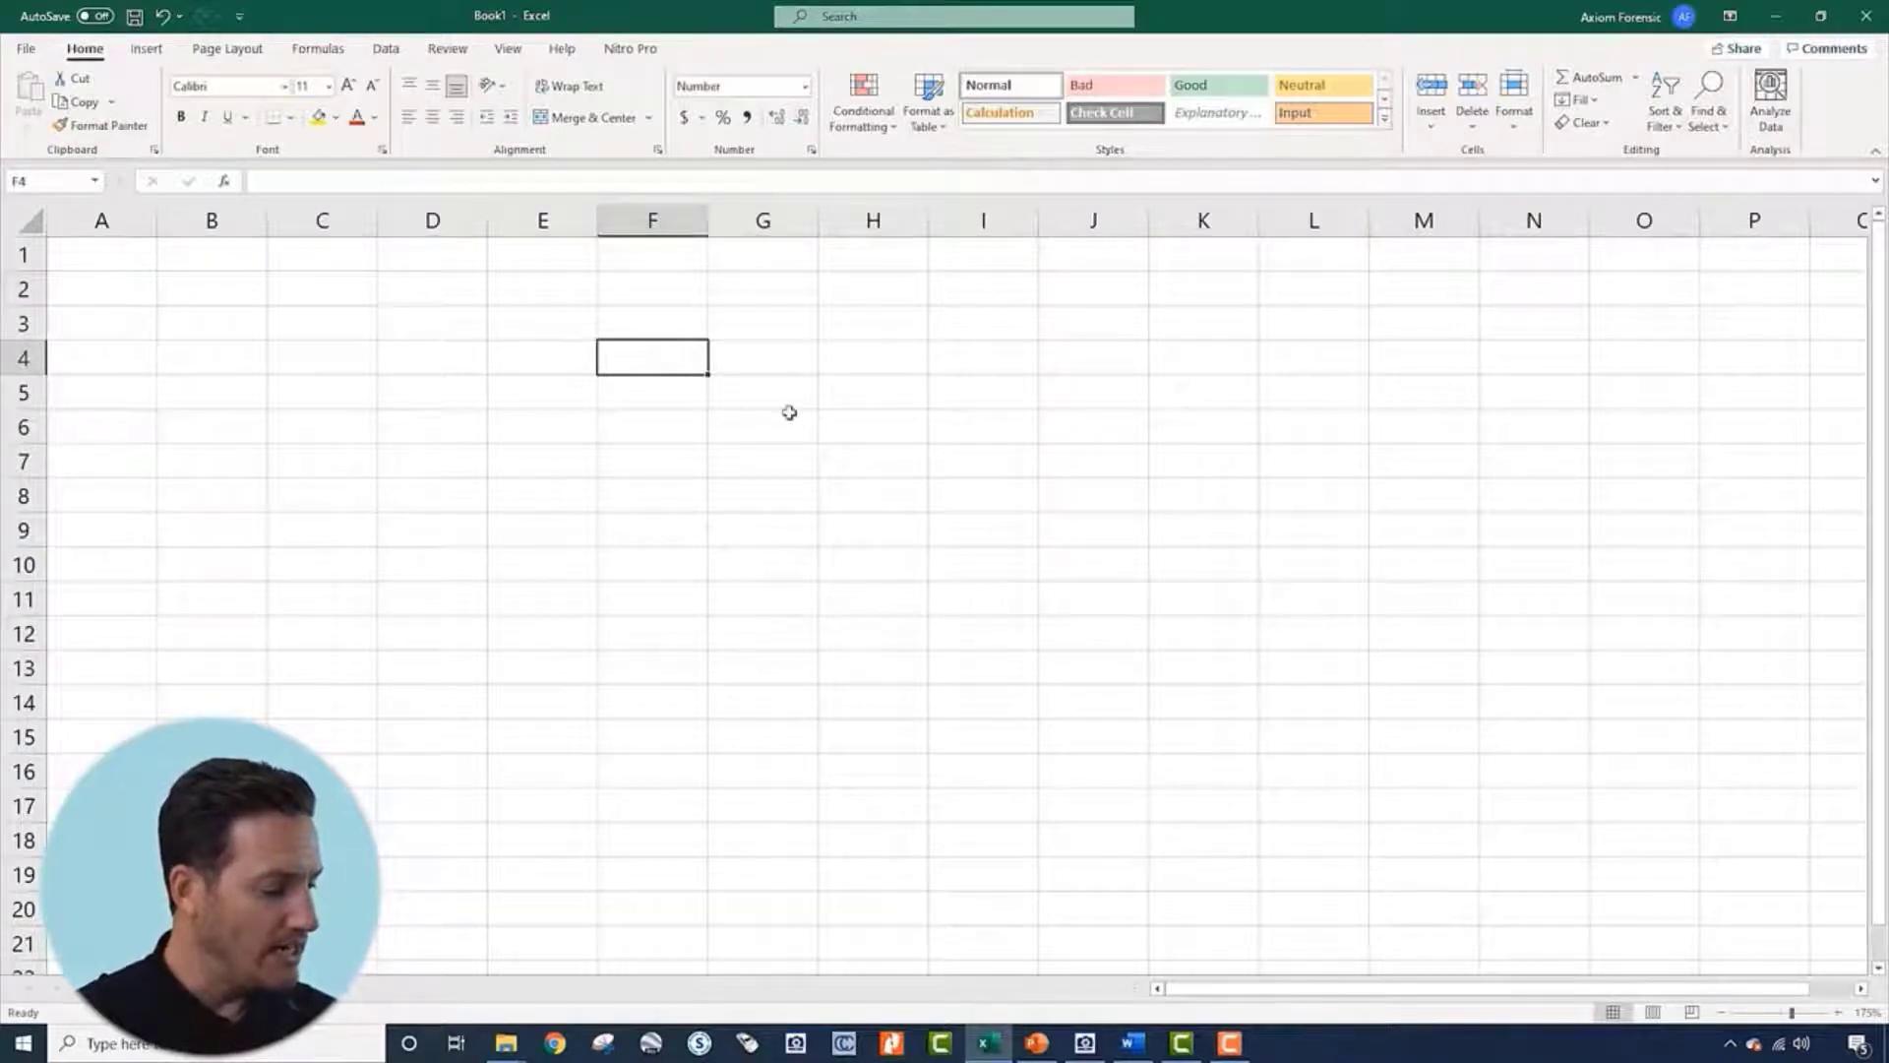
{"action": "left_click", "coordinate": [659, 430]}
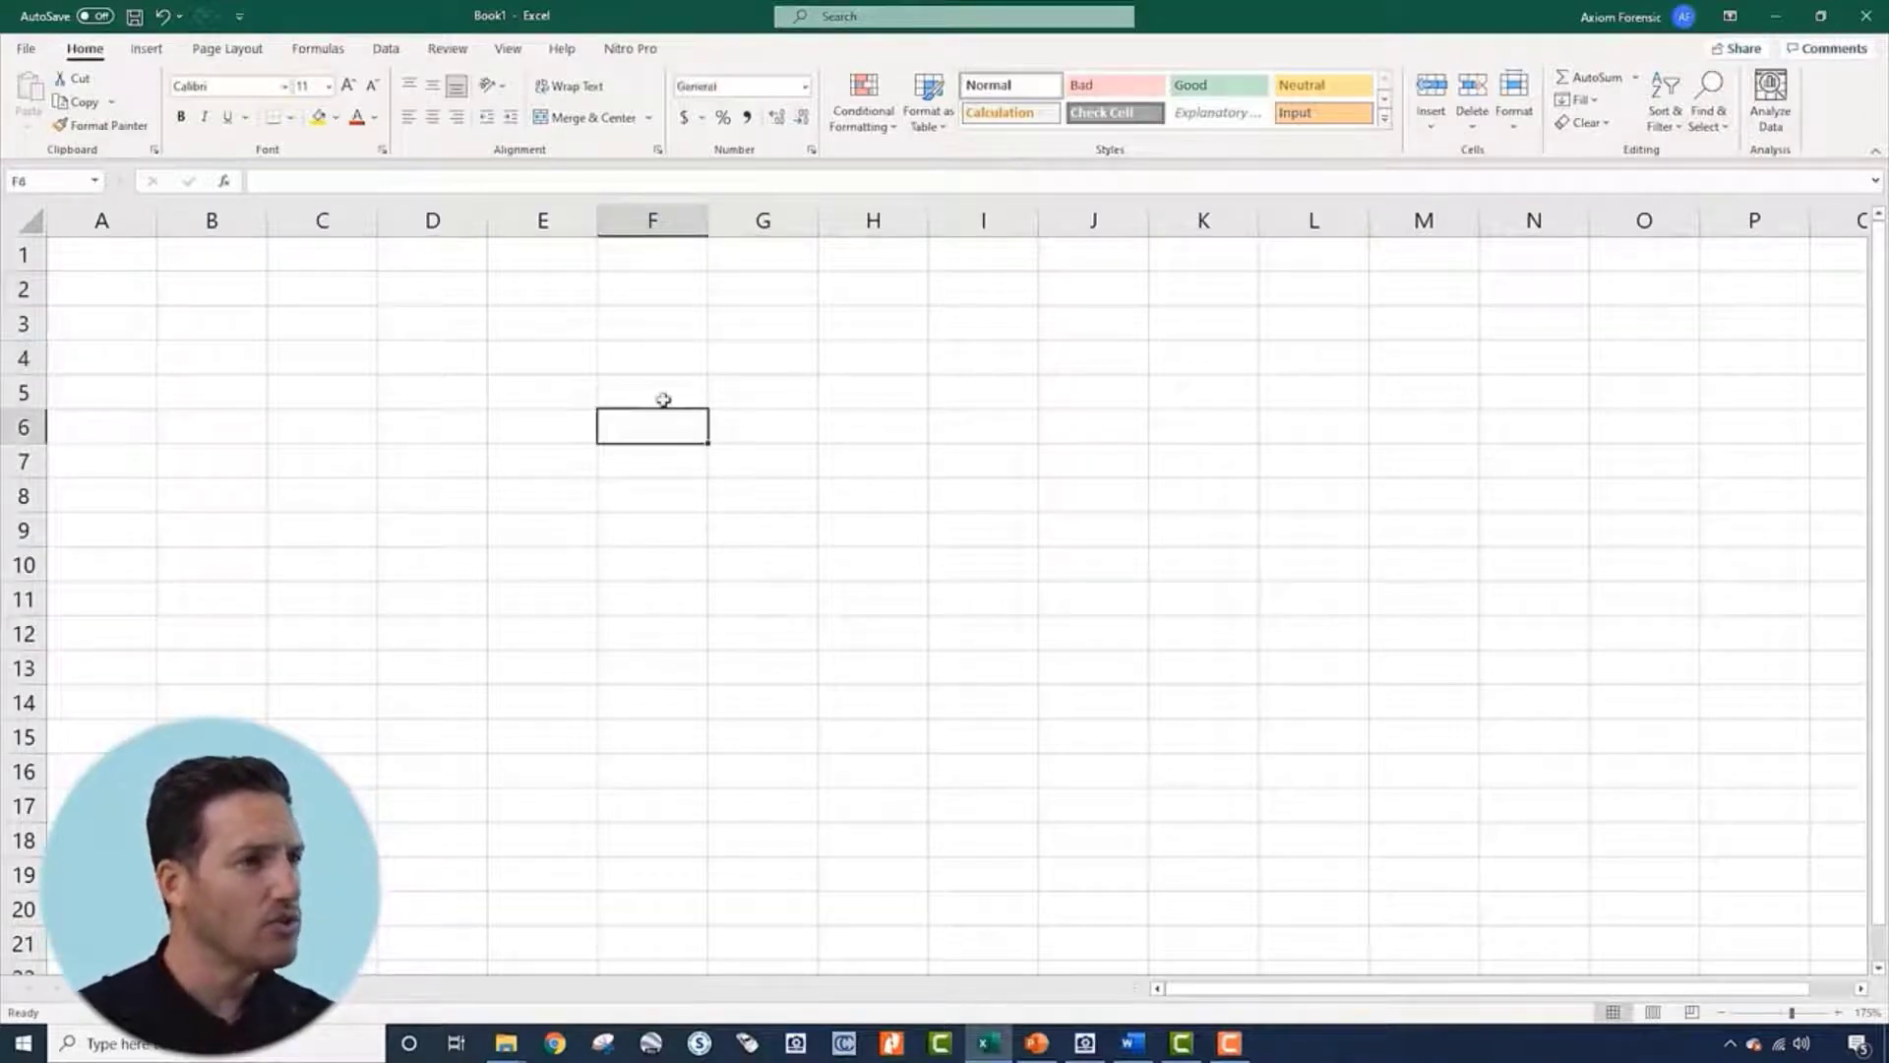
{"action": "left_click", "coordinate": [663, 399]}
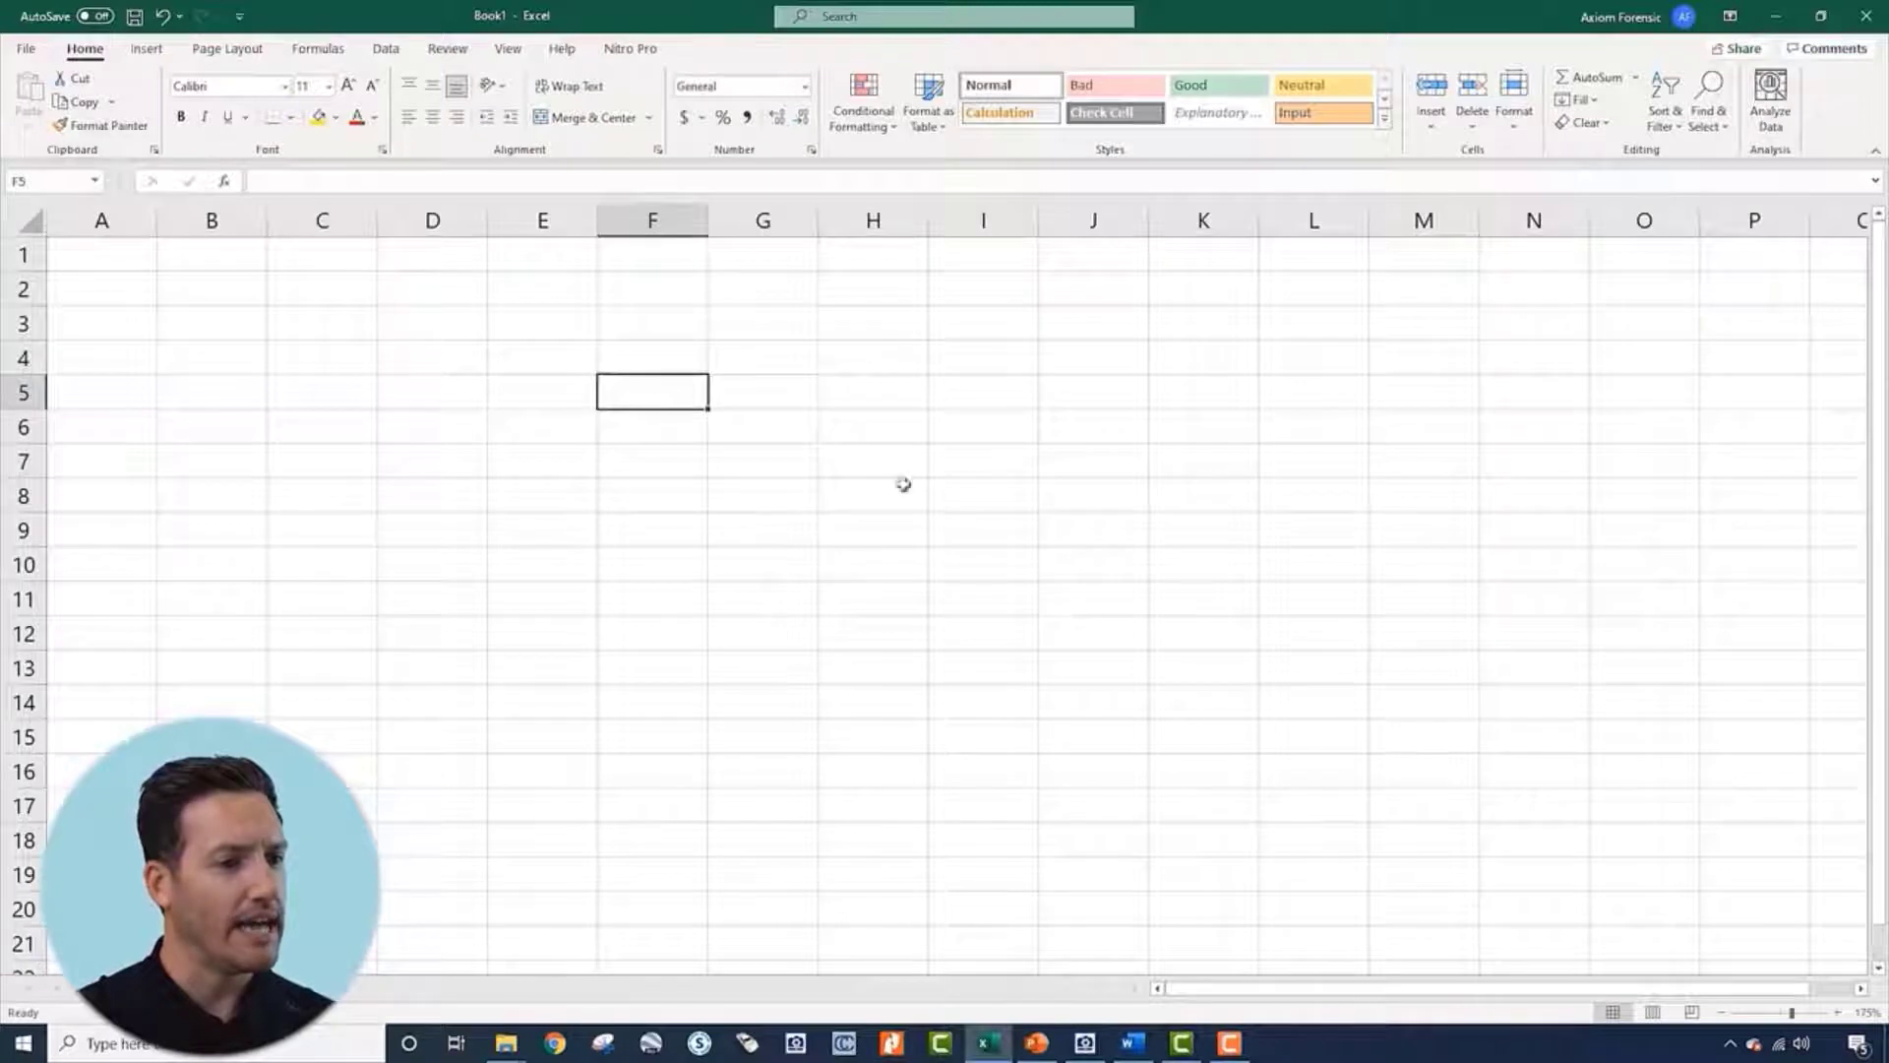
Switch to PowerPoint to read the Stopping Distance exercise slide, and return to the Excel workbook
{"action": "left_click", "coordinate": [1036, 1042]}
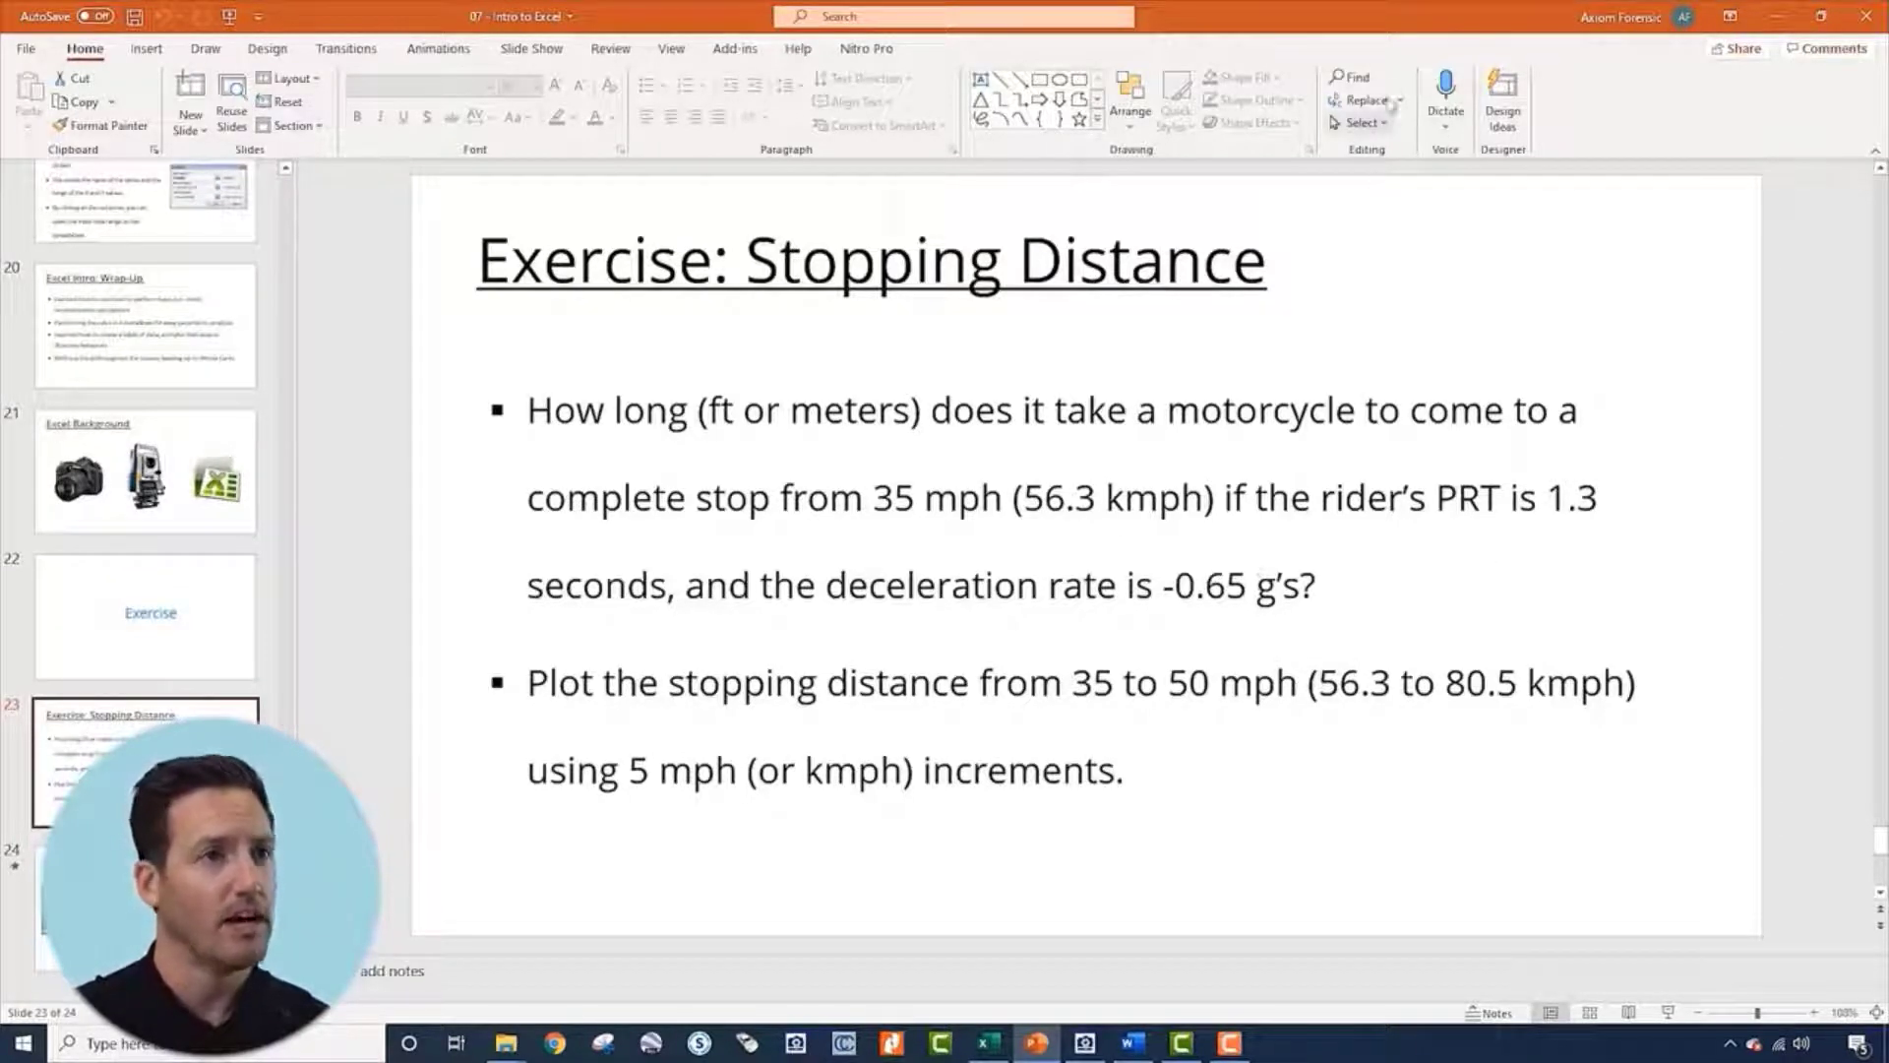
{"action": "left_click_drag", "start_coordinate": [1424, 7], "coordinate": [0, 111]}
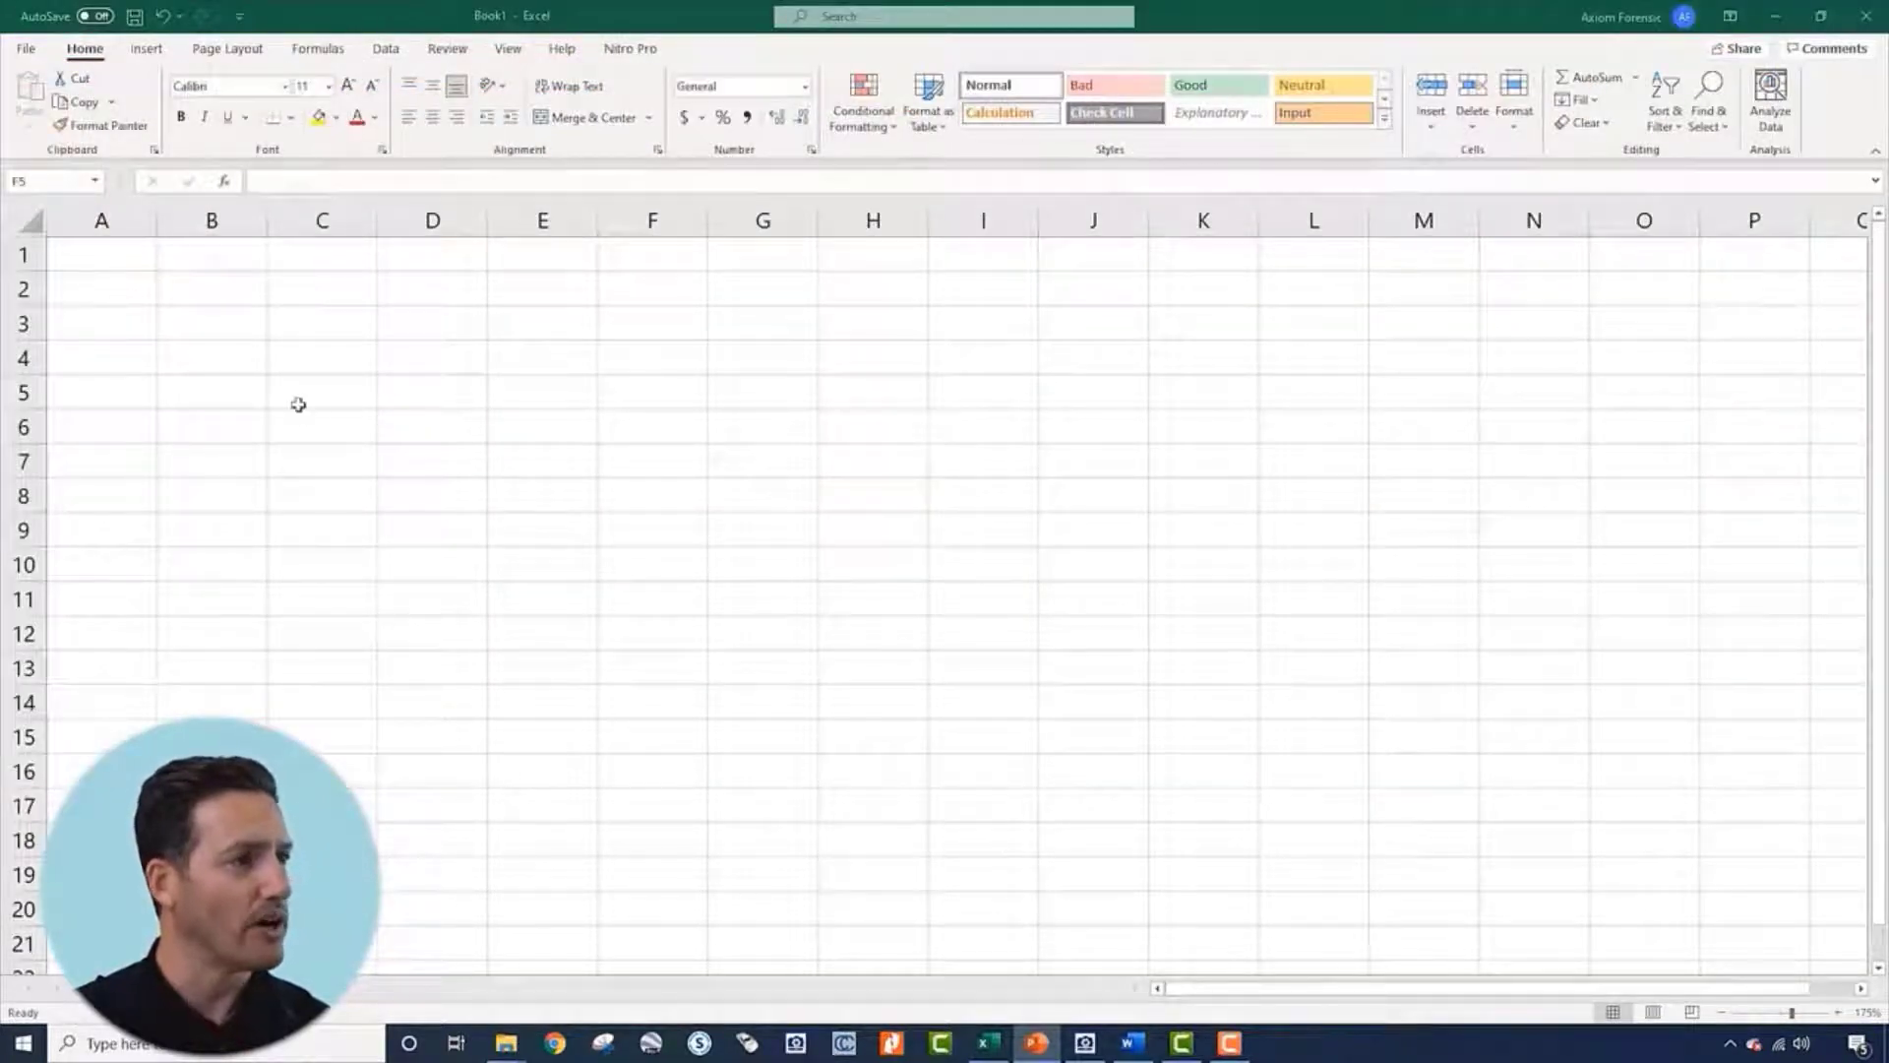
{"action": "left_click", "coordinate": [252, 282]}
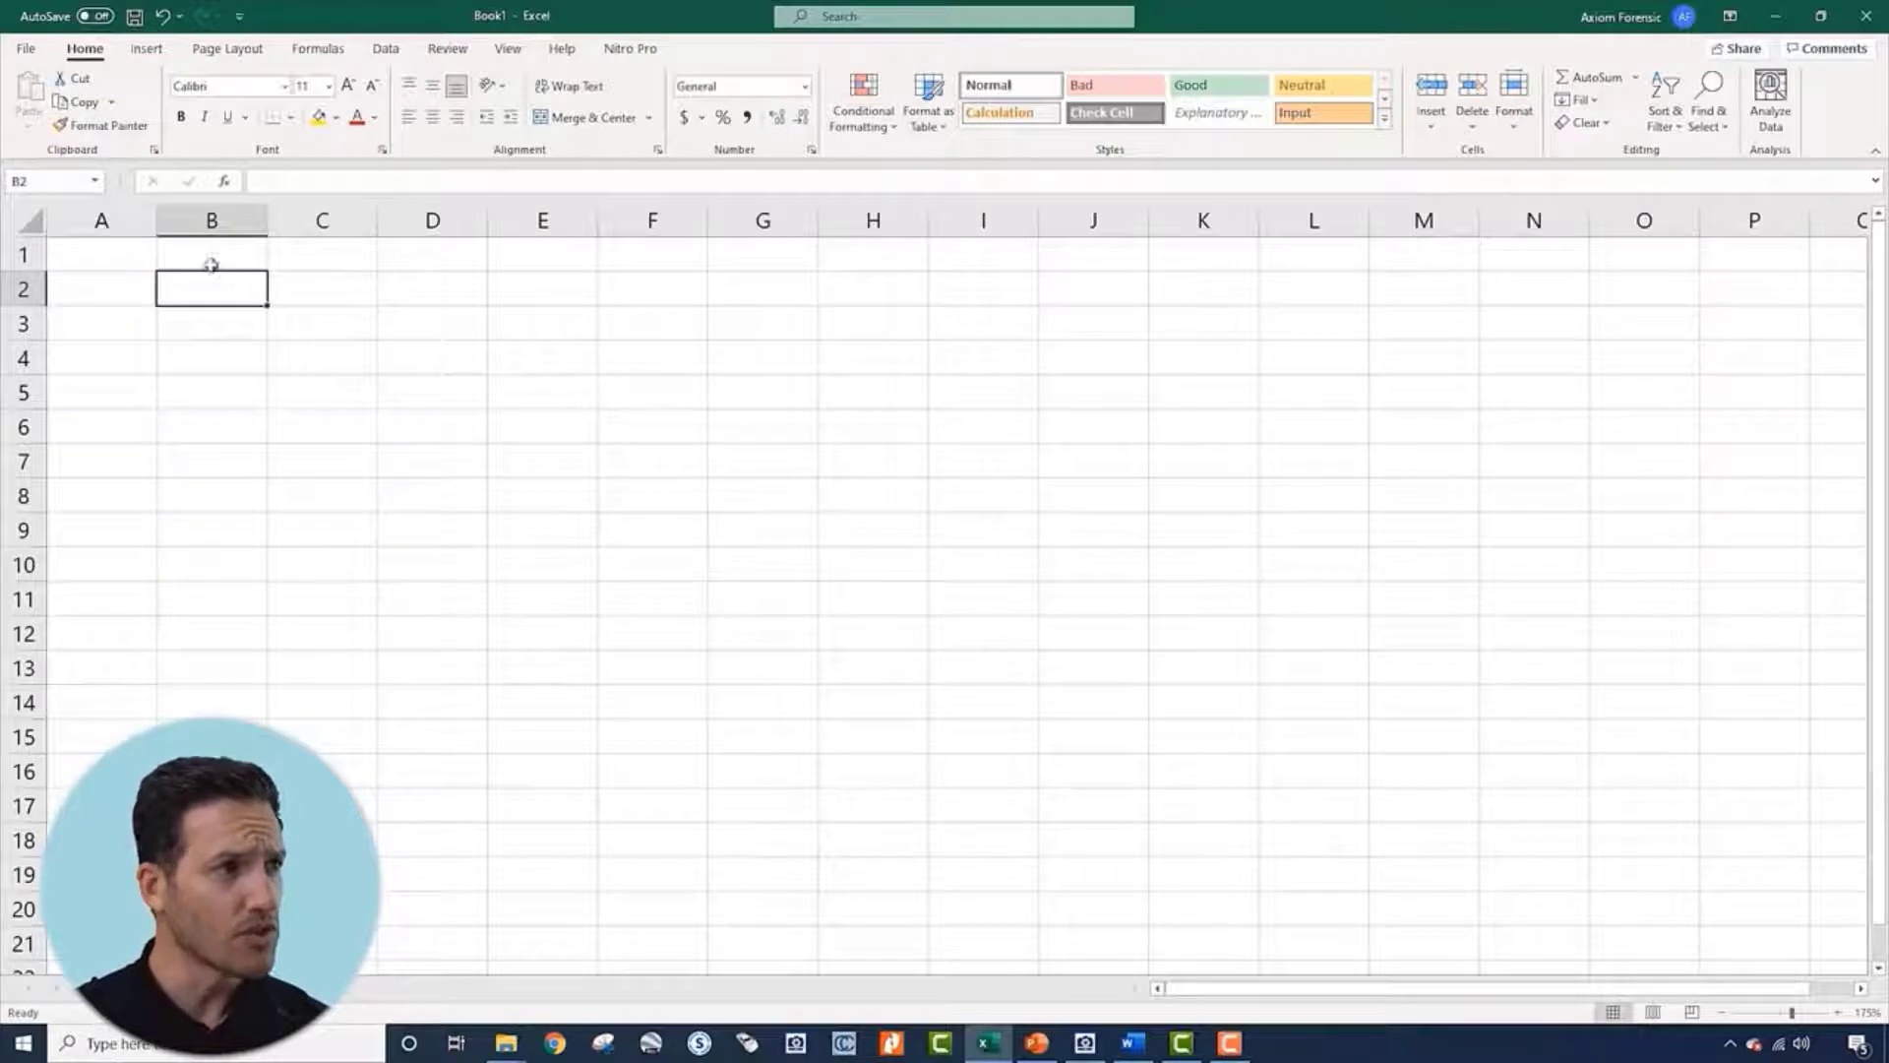
Enter the header Parameter in cell A1 and fit column A's width to that text
{"action": "left_click", "coordinate": [154, 257]}
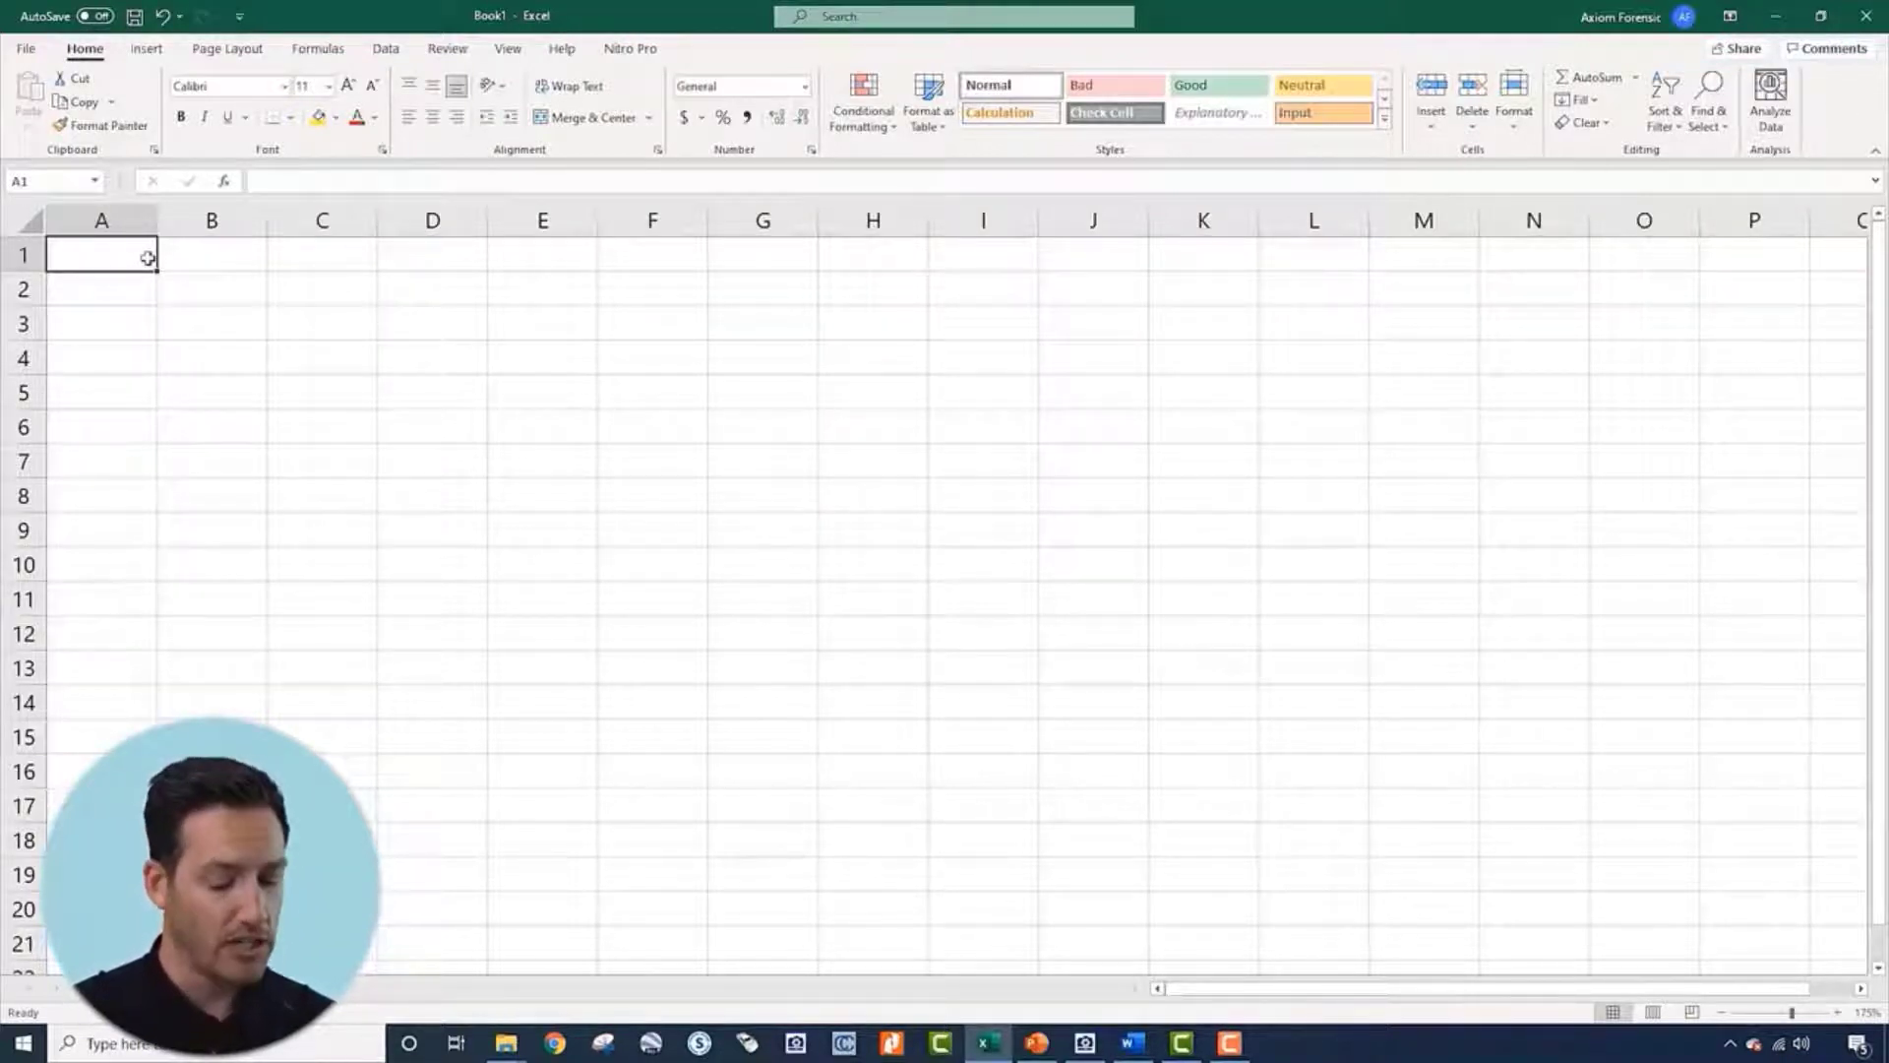
{"action": "type", "text": "Para"}
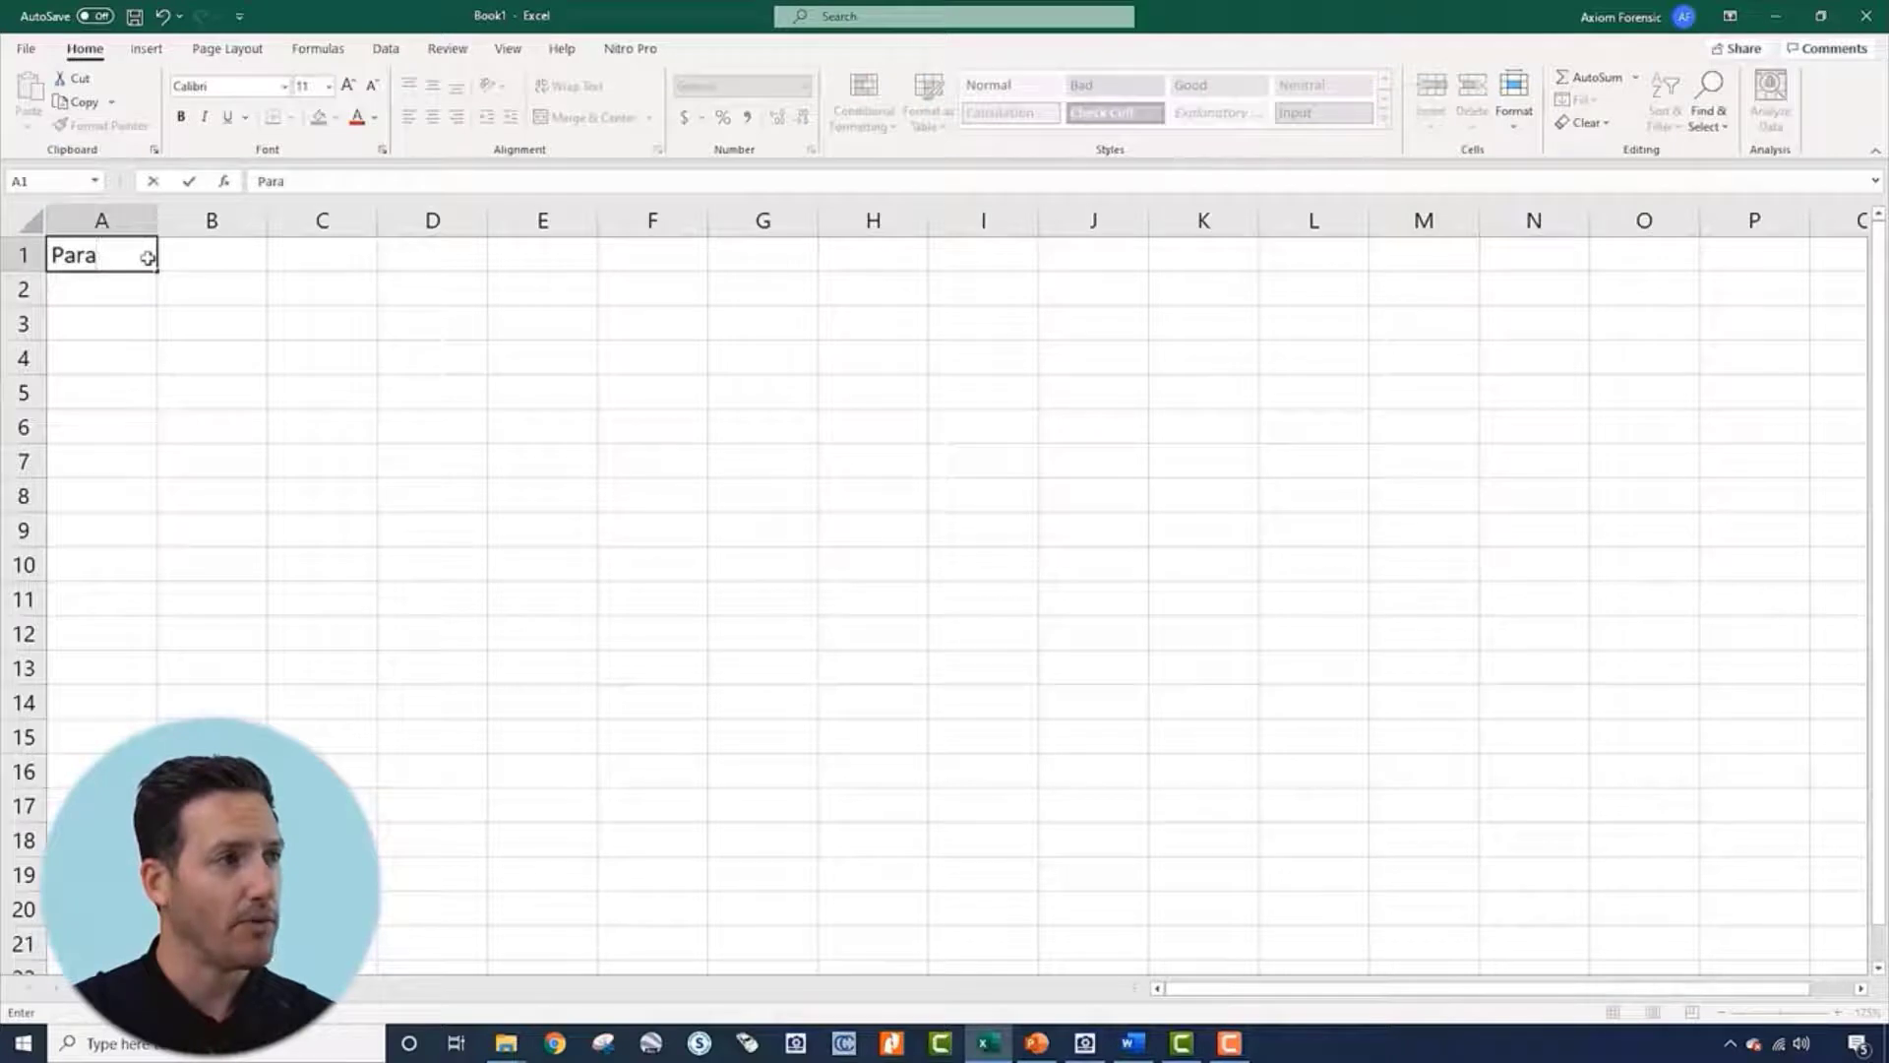
{"action": "type", "text": "mt"}
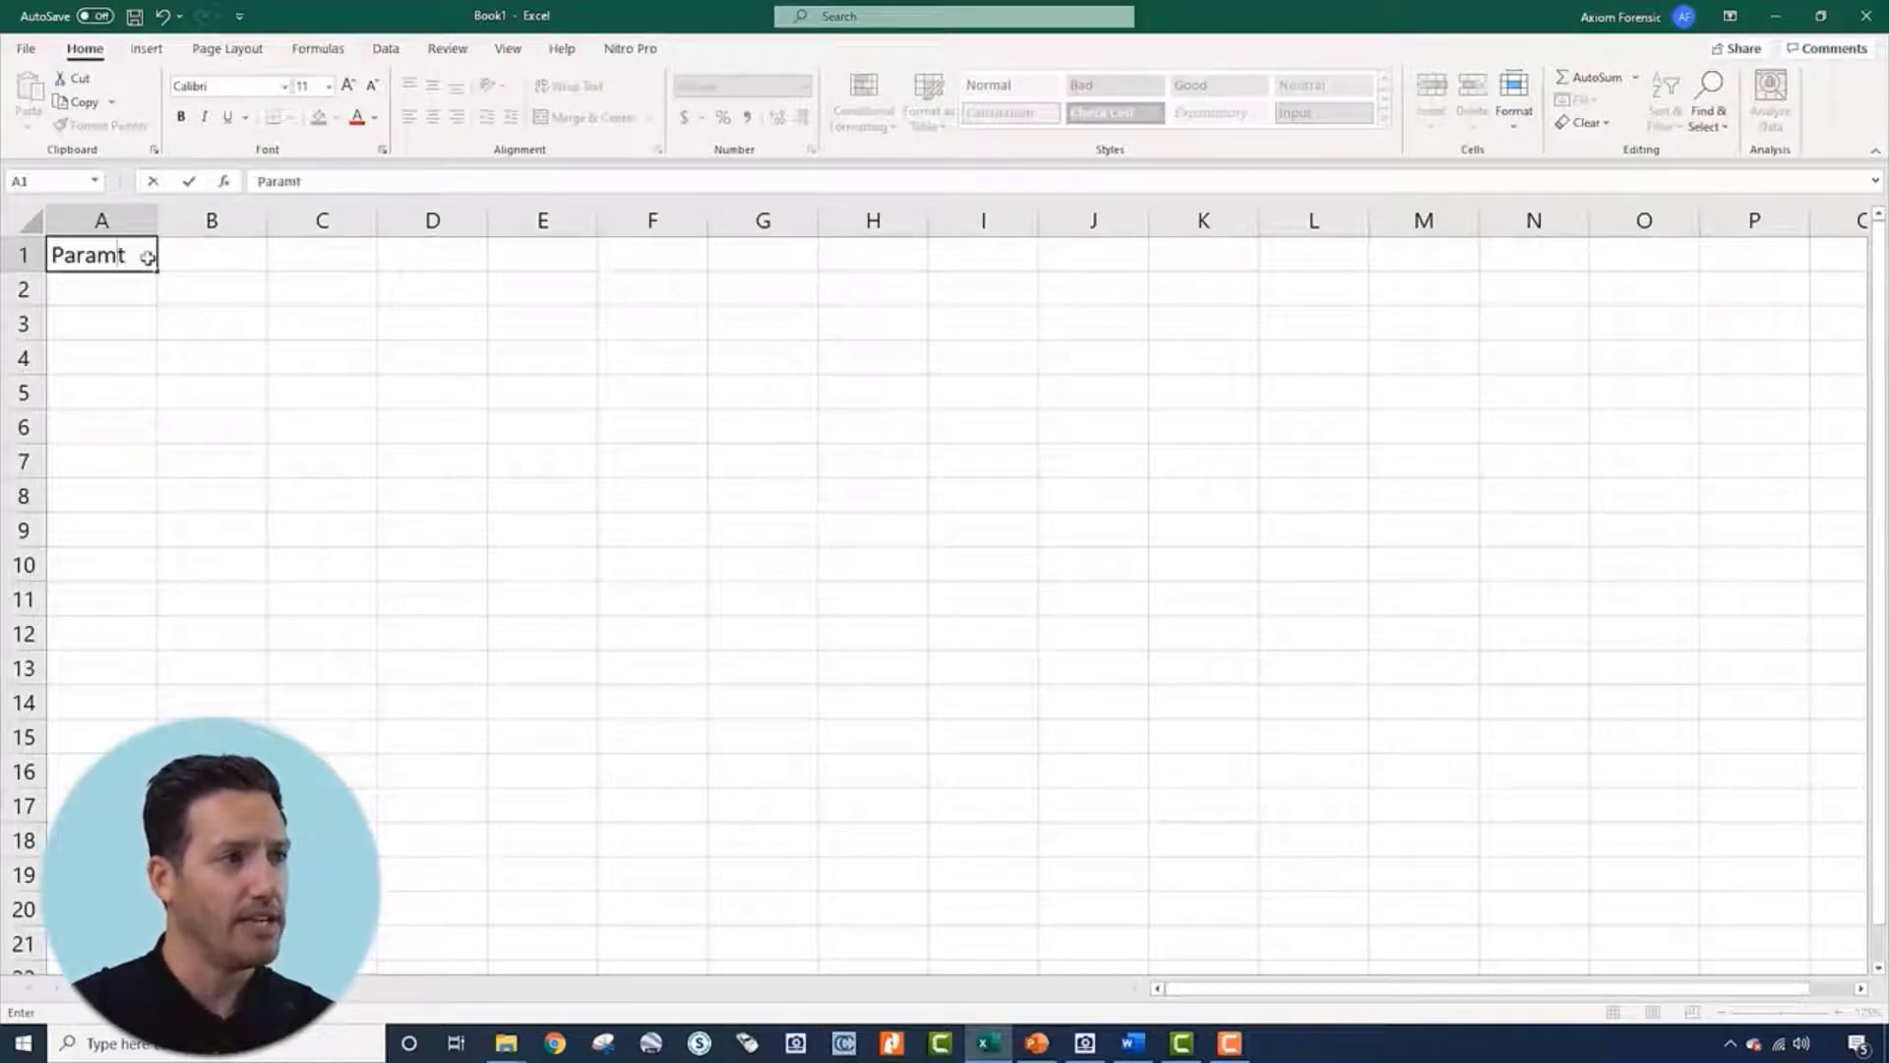
{"action": "key", "text": "BackSpace"}
{"action": "type", "text": "eter"}
{"action": "key", "text": "Return"}
{"action": "key", "text": "Right"}
{"action": "key", "text": "Up"}
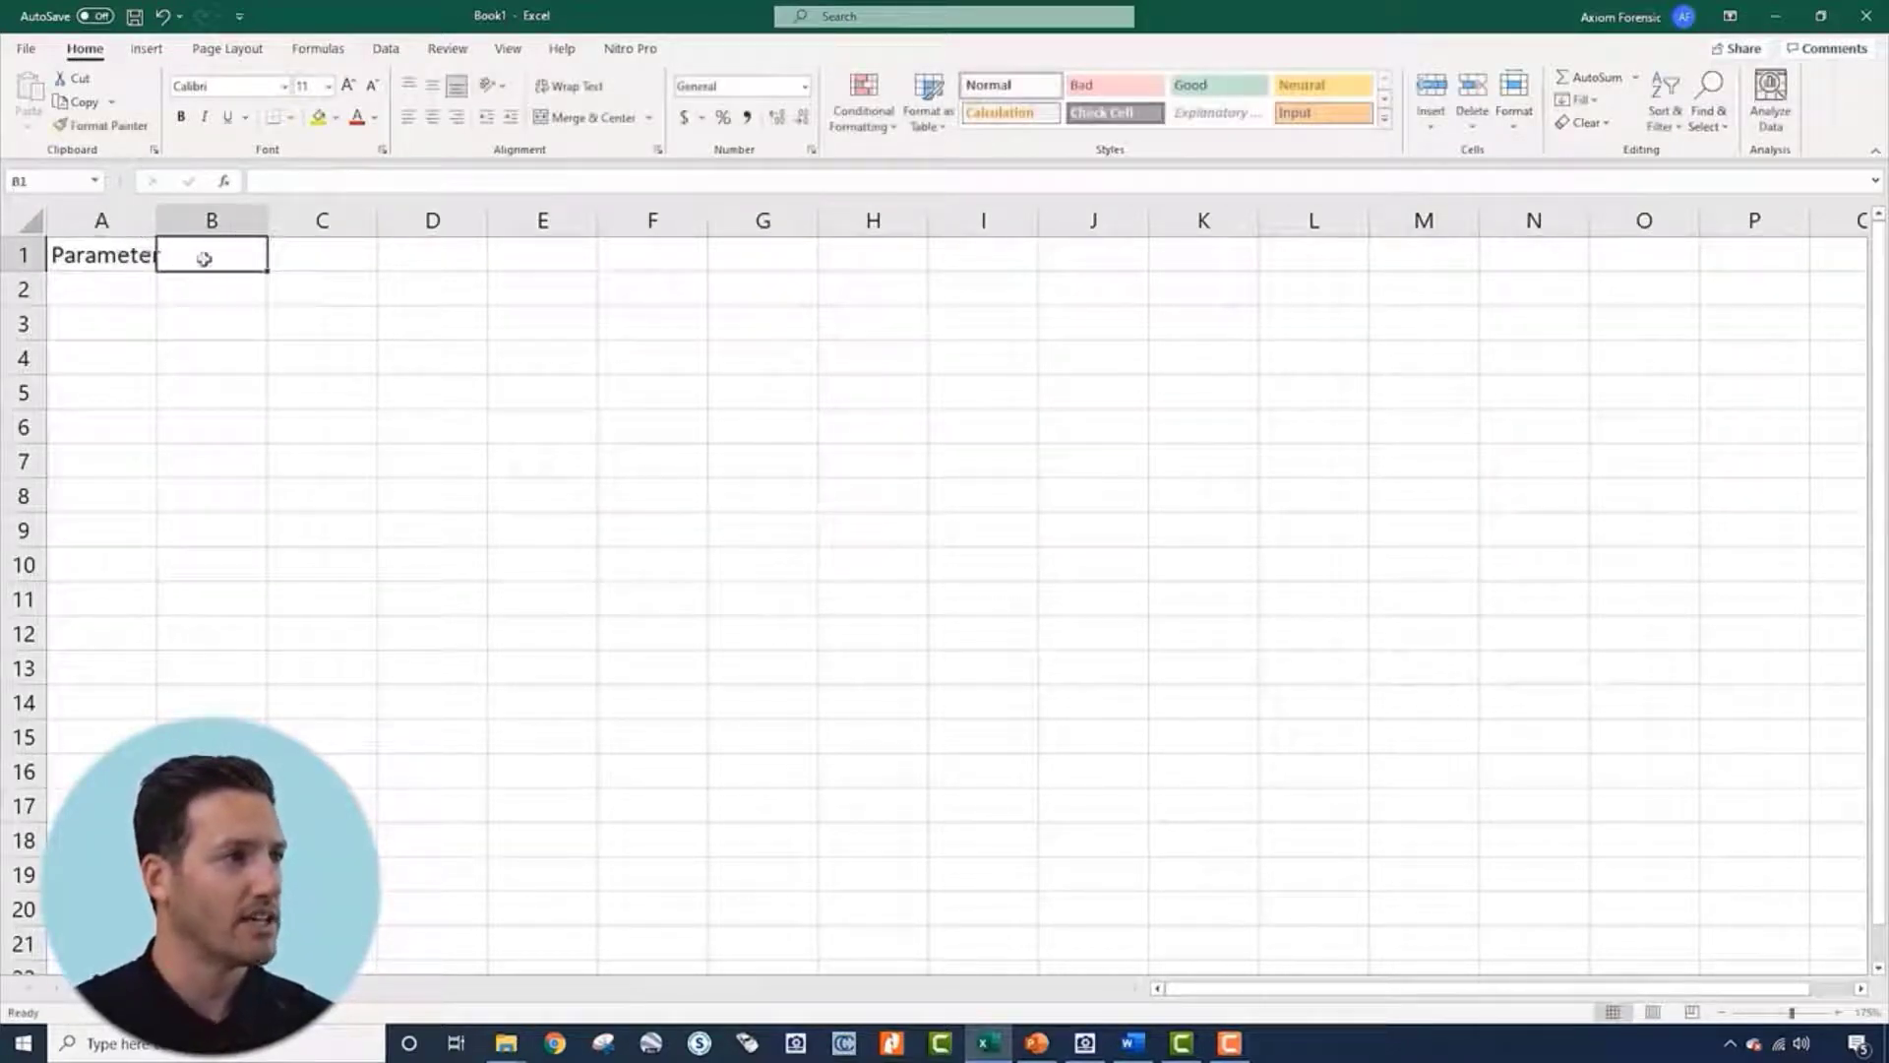
{"action": "double_click", "coordinate": [156, 221]}
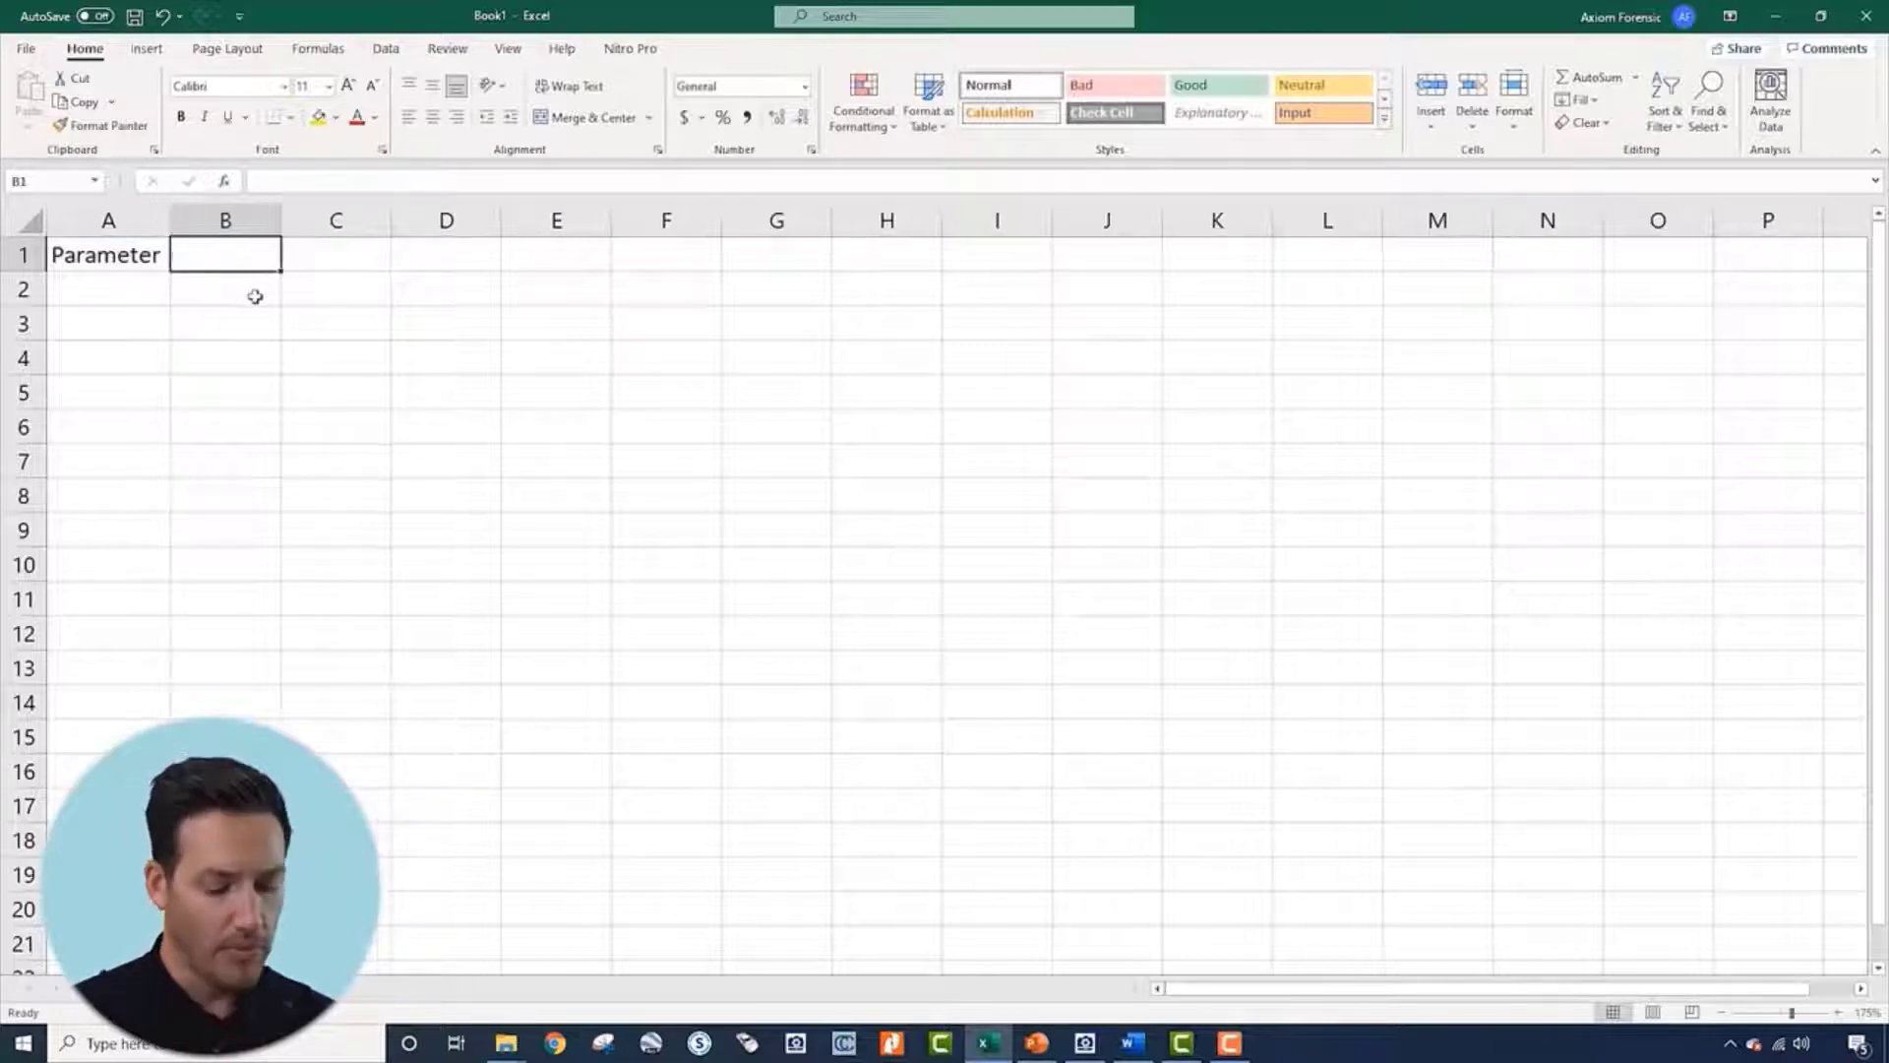
Enter the headers Value, Units, Value and Units in cells B1 to E1
{"action": "type", "text": "Value"}
{"action": "key", "text": "Tab"}
{"action": "type", "text": "Units"}
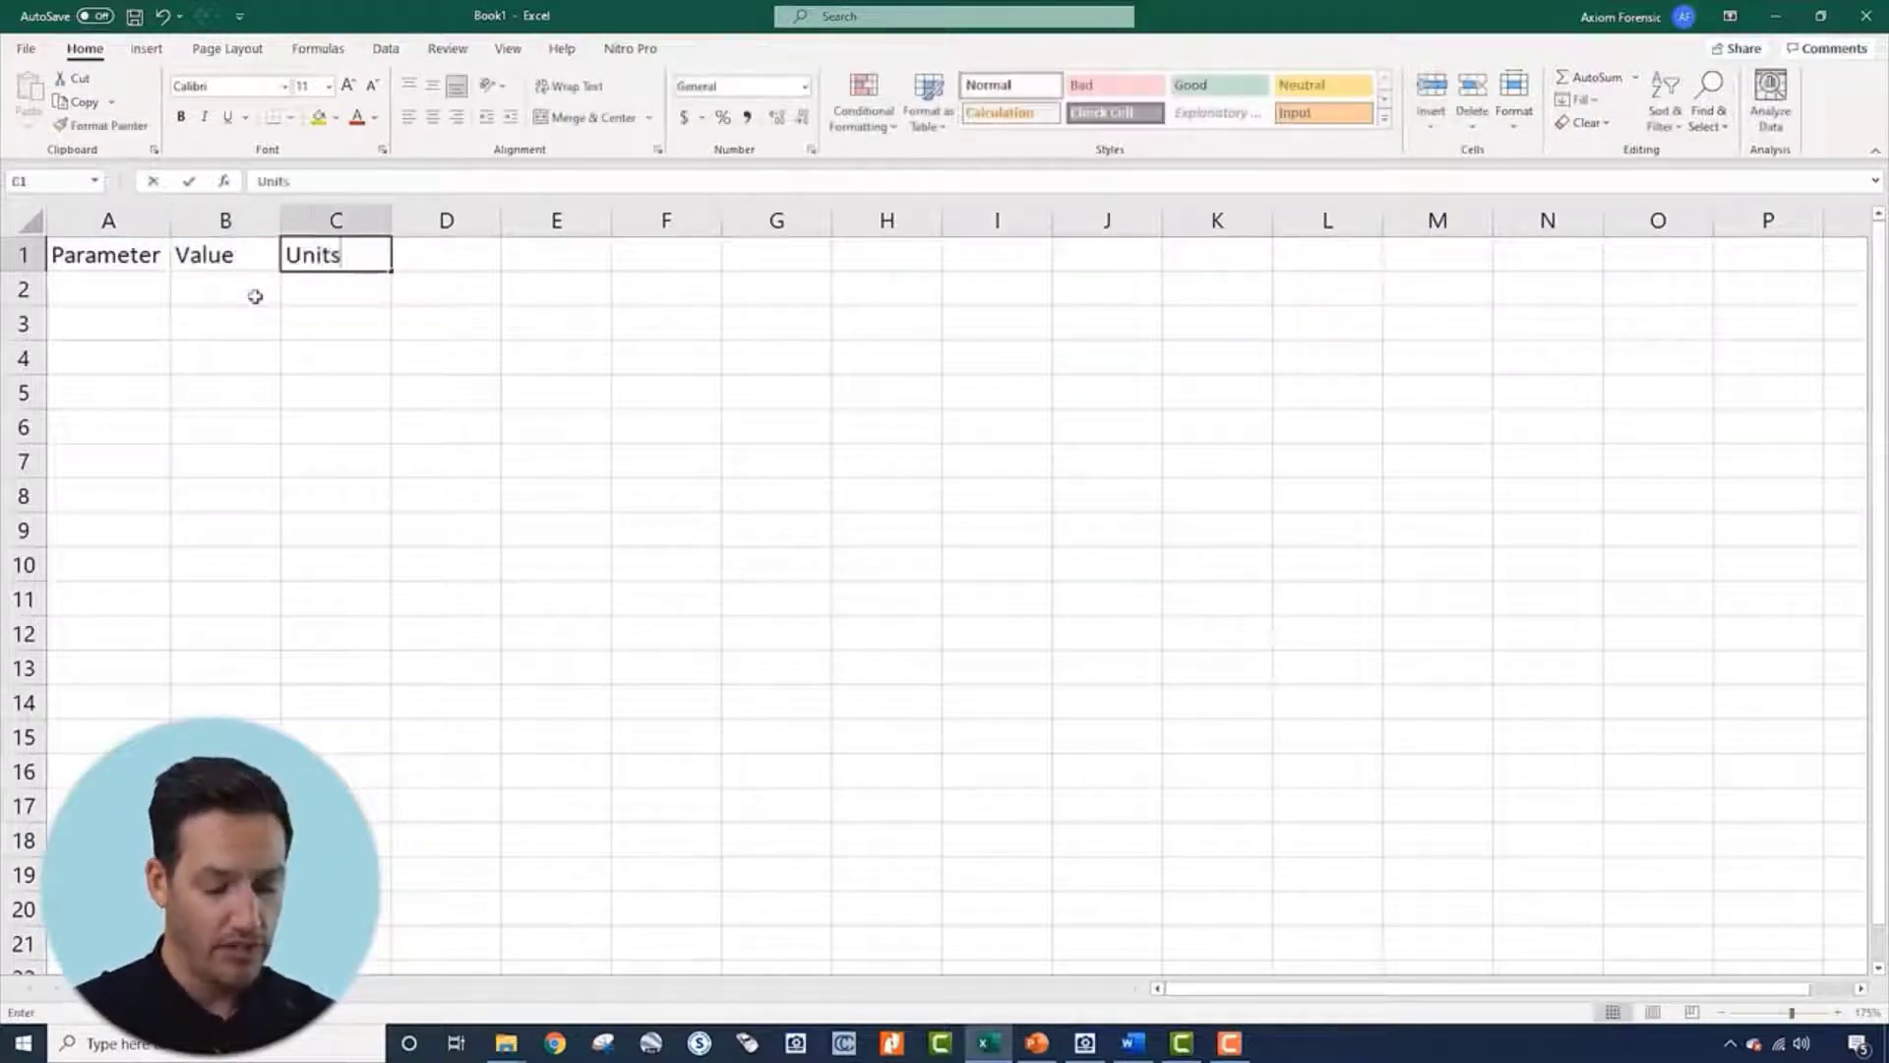
{"action": "key", "text": "Tab"}
{"action": "type", "text": "Value"}
{"action": "key", "text": "Tab"}
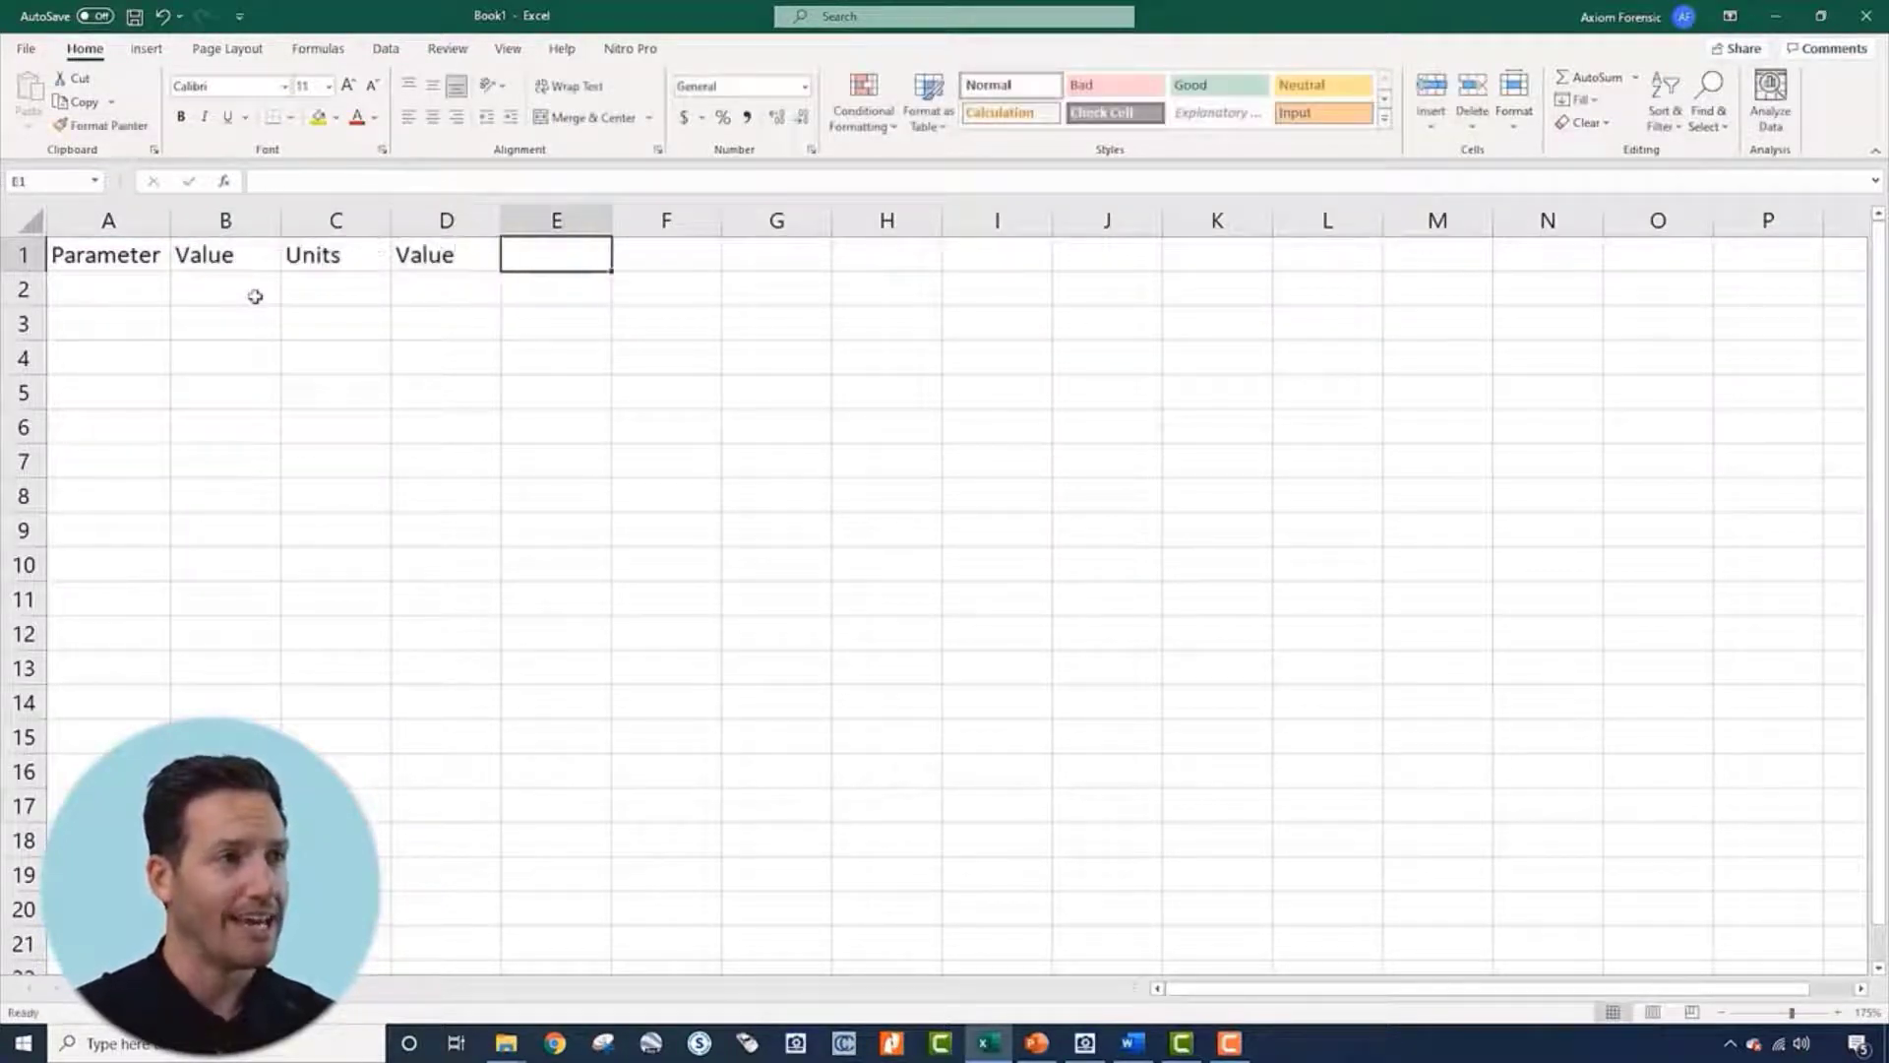
{"action": "type", "text": "Units"}
{"action": "key", "text": "Return"}
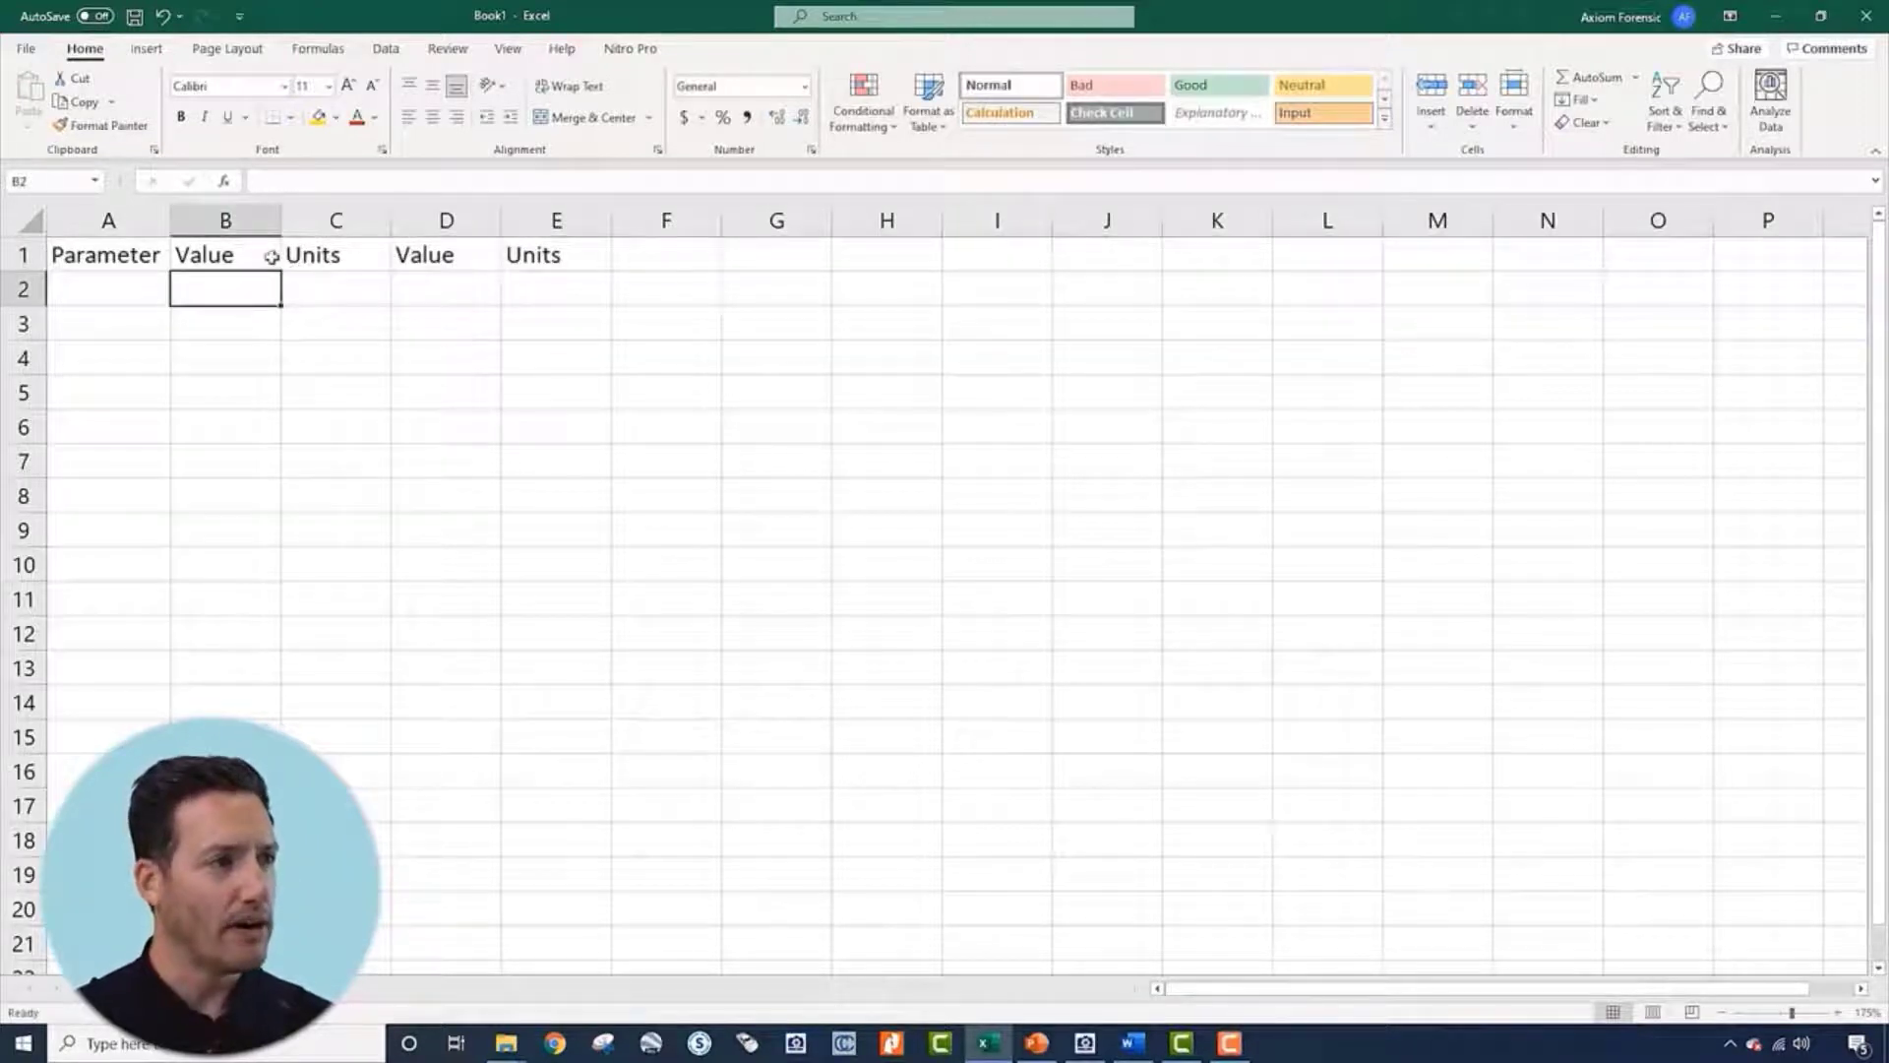
{"action": "left_click", "coordinate": [273, 255]}
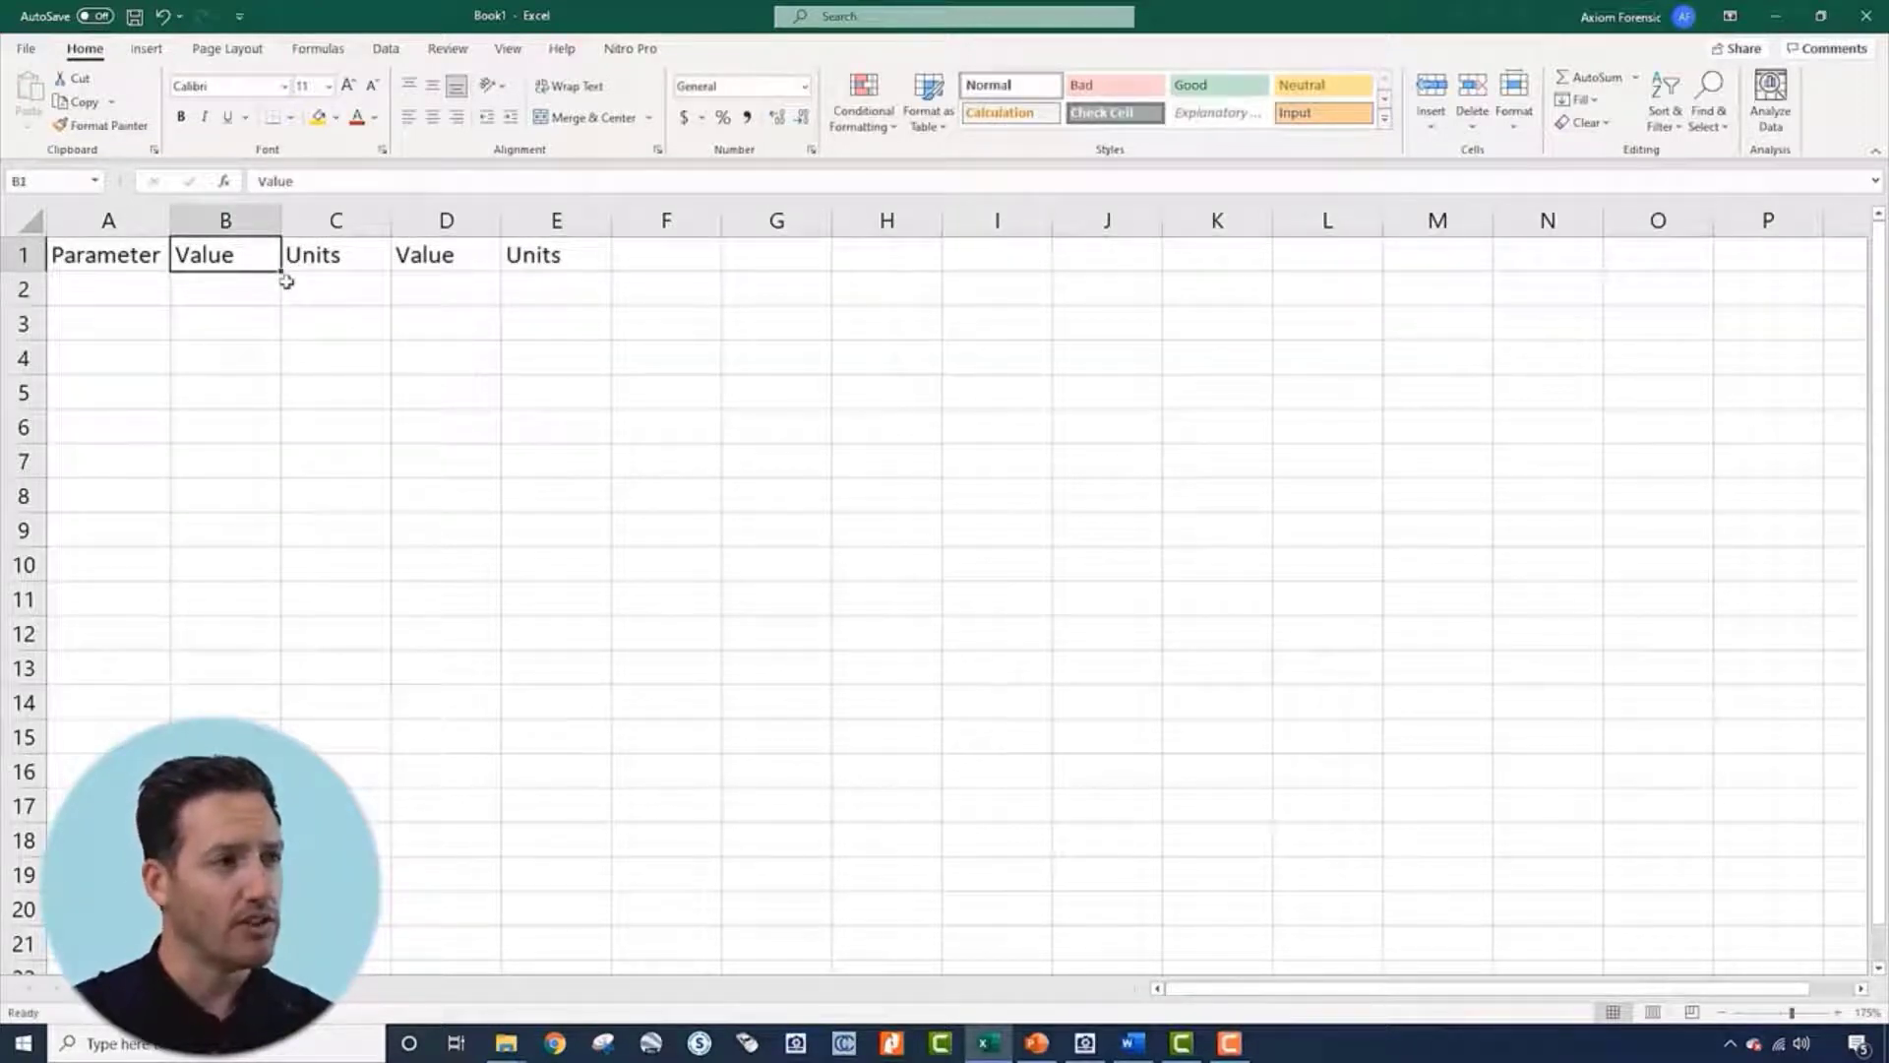
{"action": "key", "text": "Right"}
{"action": "key", "text": "Right"}
{"action": "key", "text": "Right"}
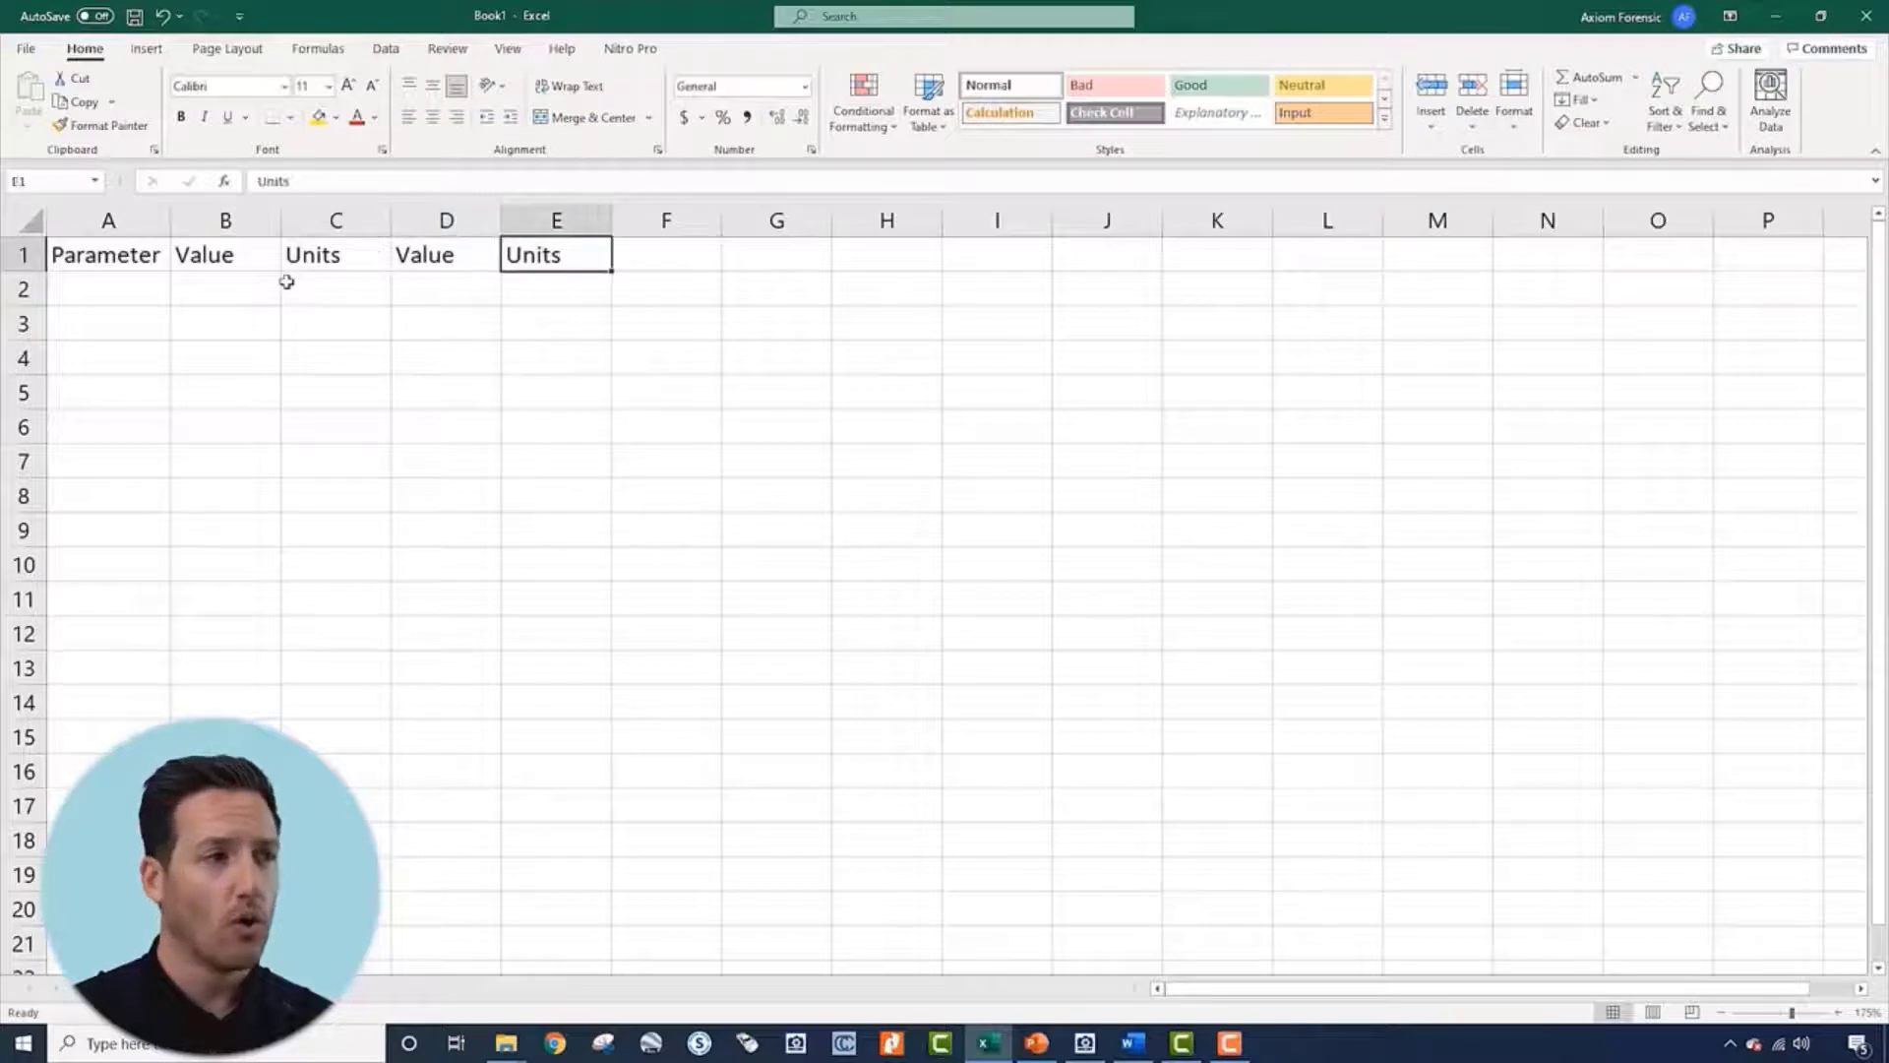
{"action": "key", "text": "Down"}
{"action": "key", "text": "Left"}
{"action": "key", "text": "Up"}
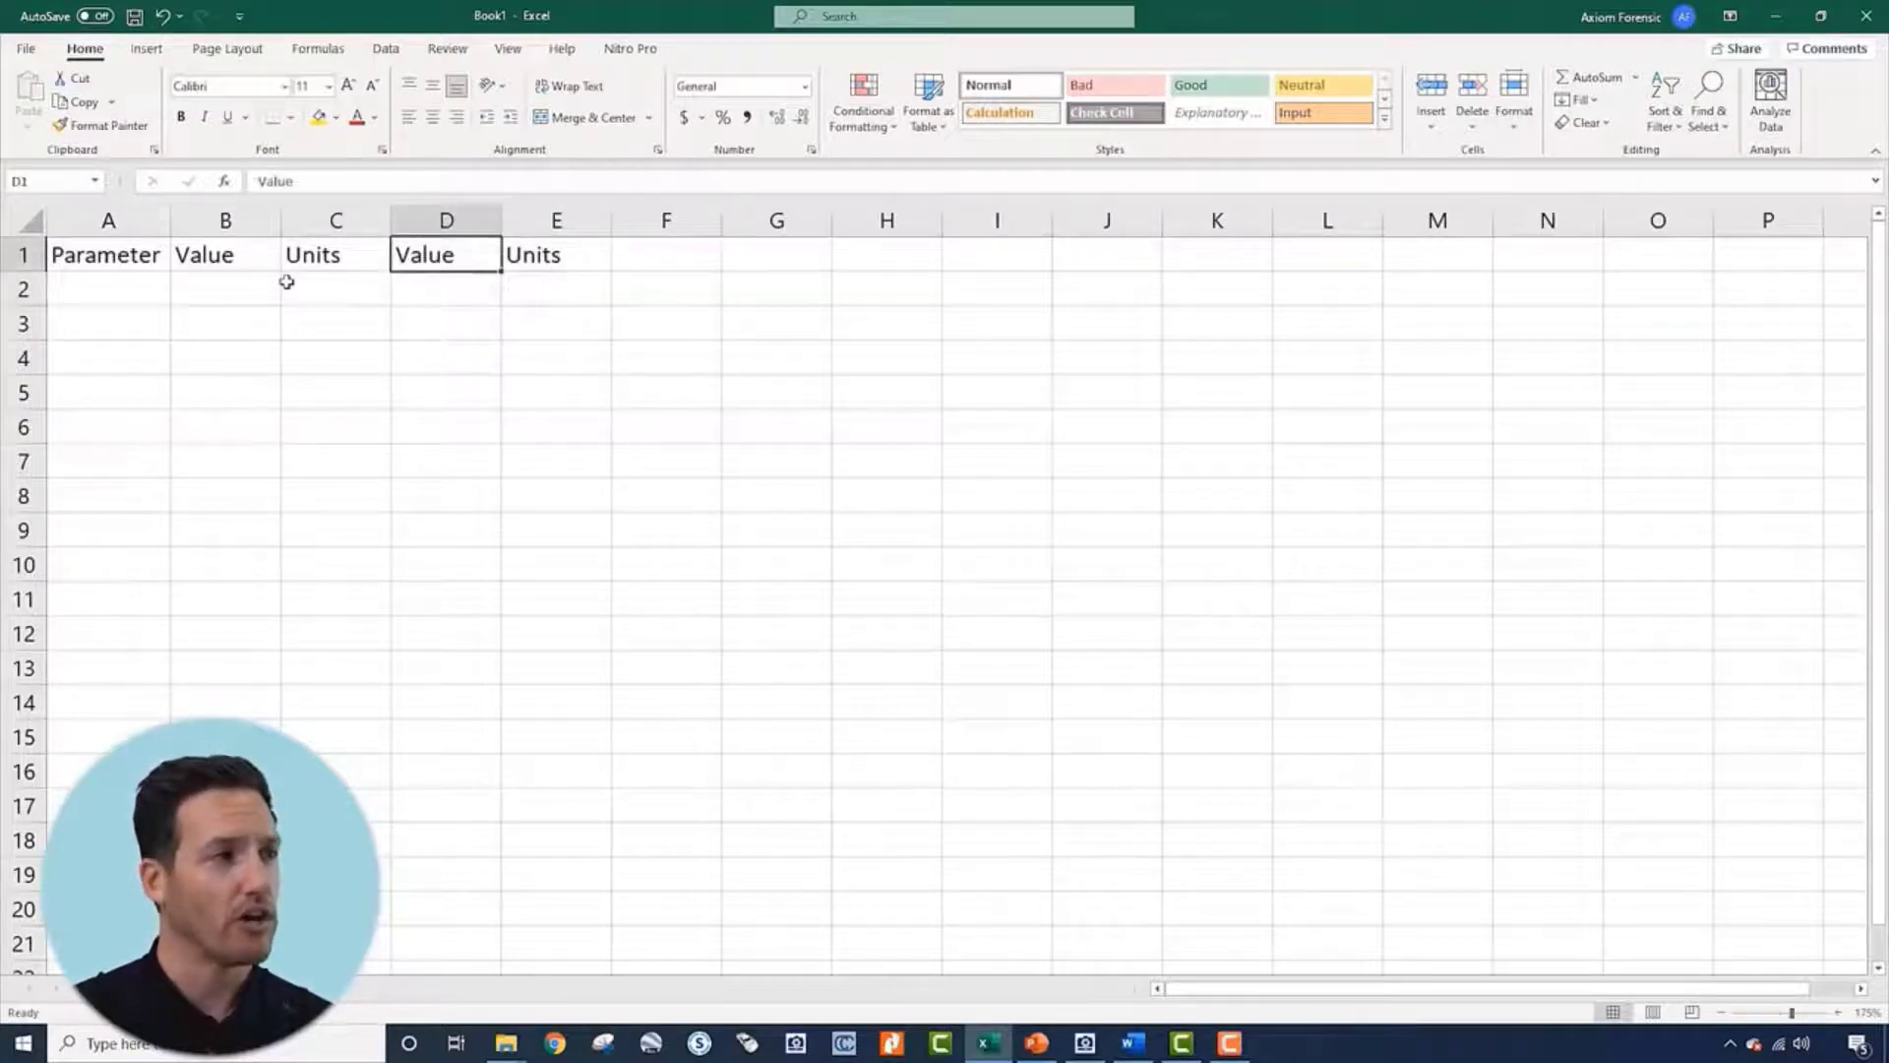
{"action": "key", "text": "Left"}
{"action": "key", "text": "Left"}
{"action": "key", "text": "Left"}
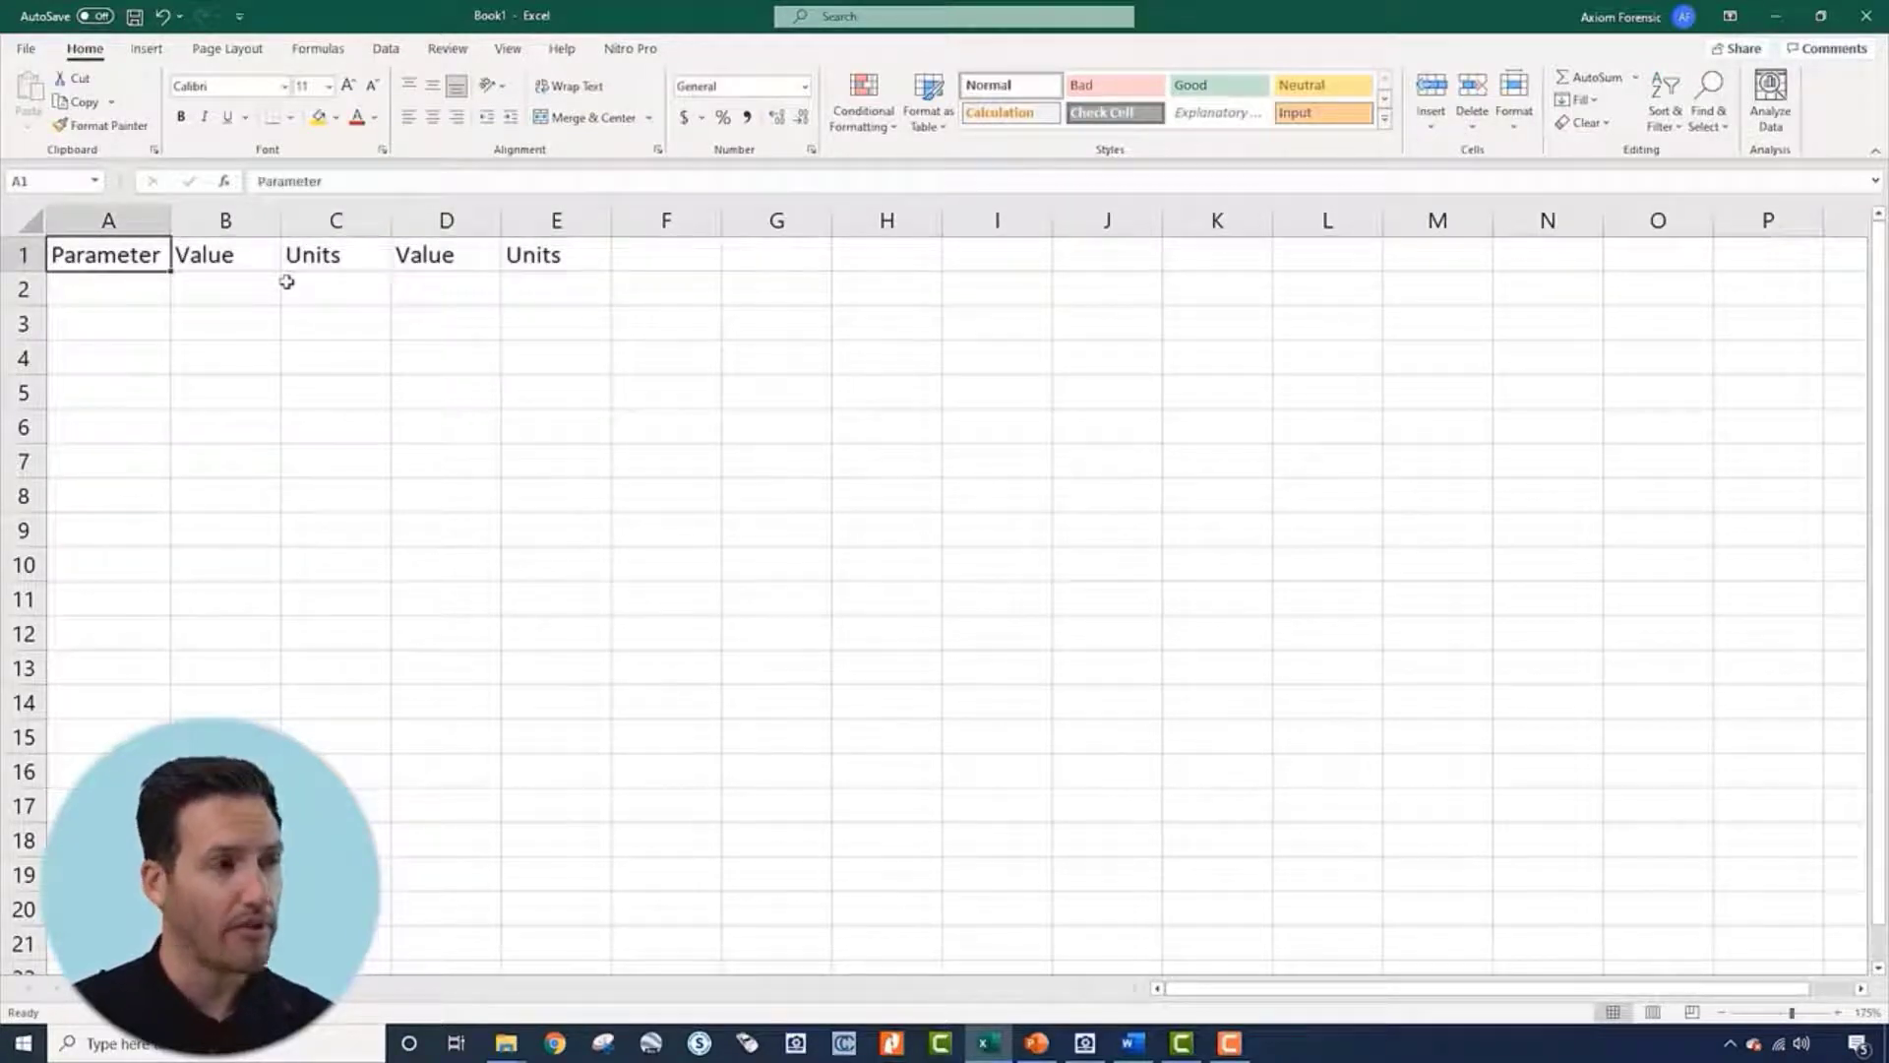
{"action": "key", "text": "Right"}
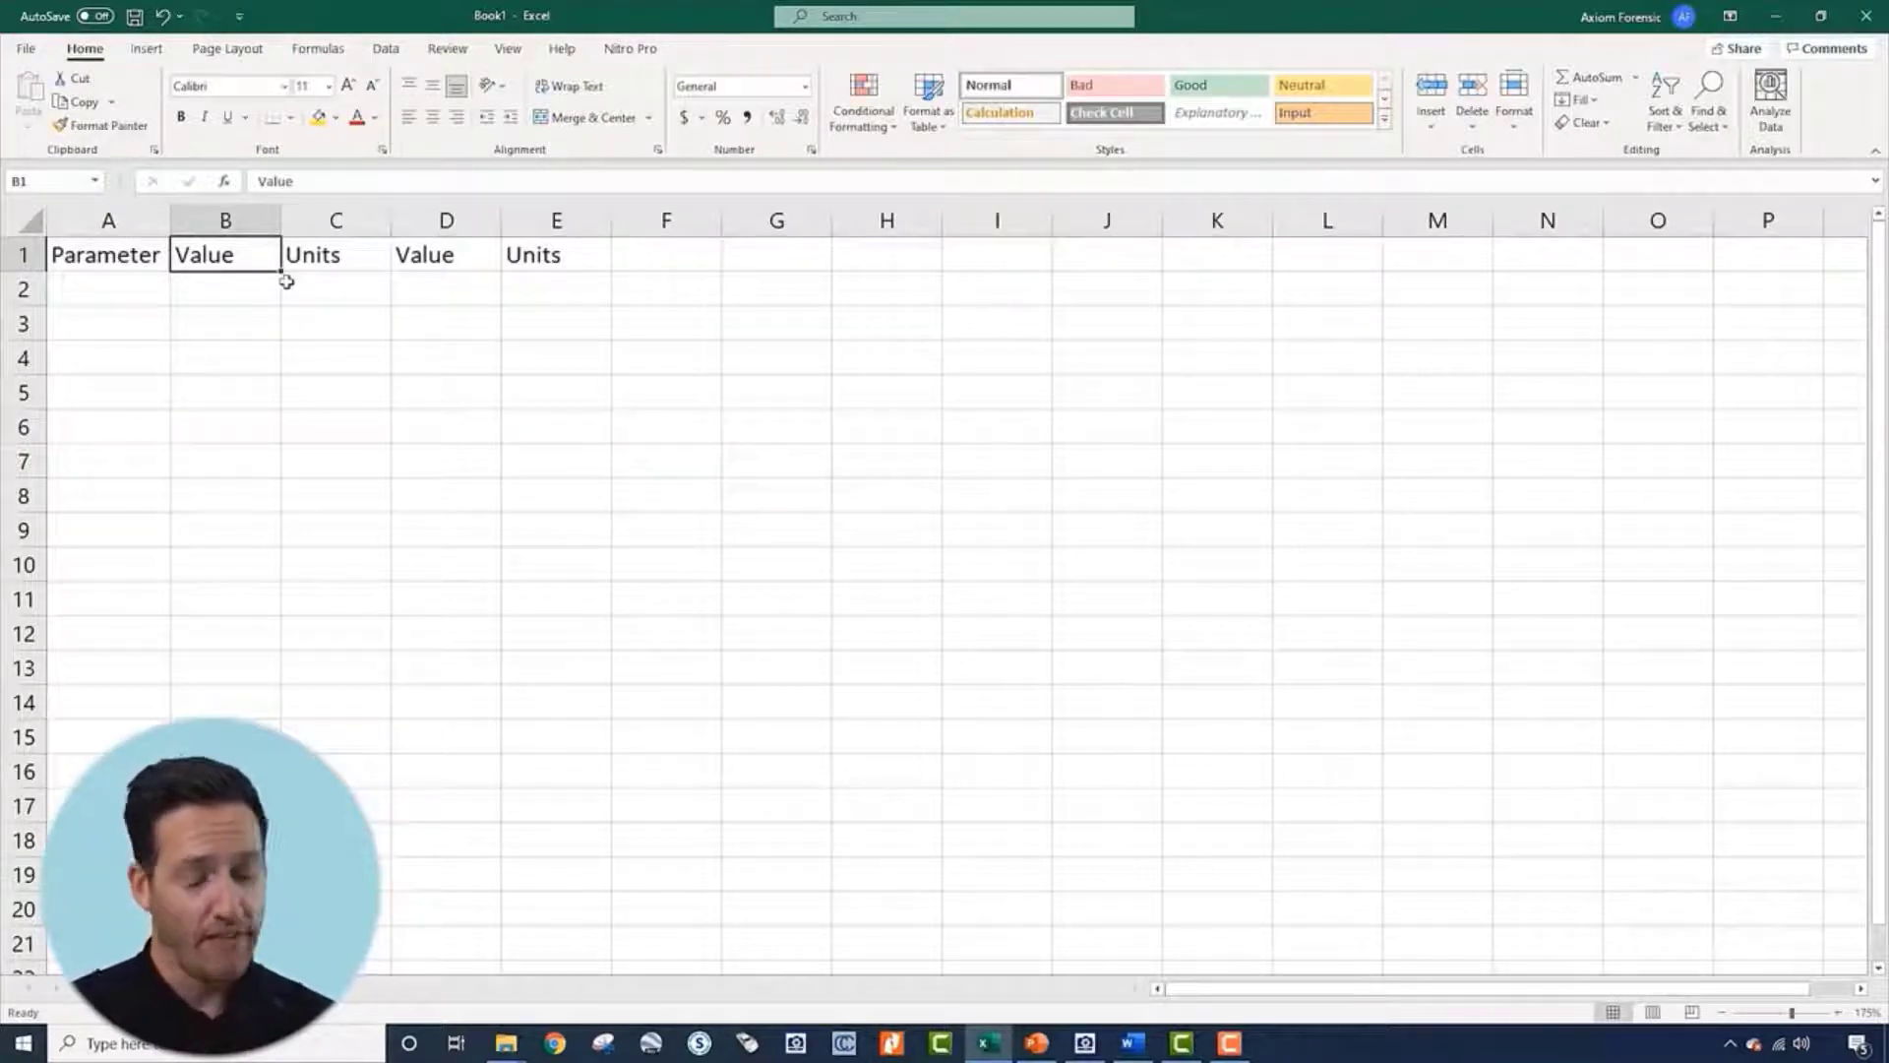
{"action": "key", "text": "Return"}
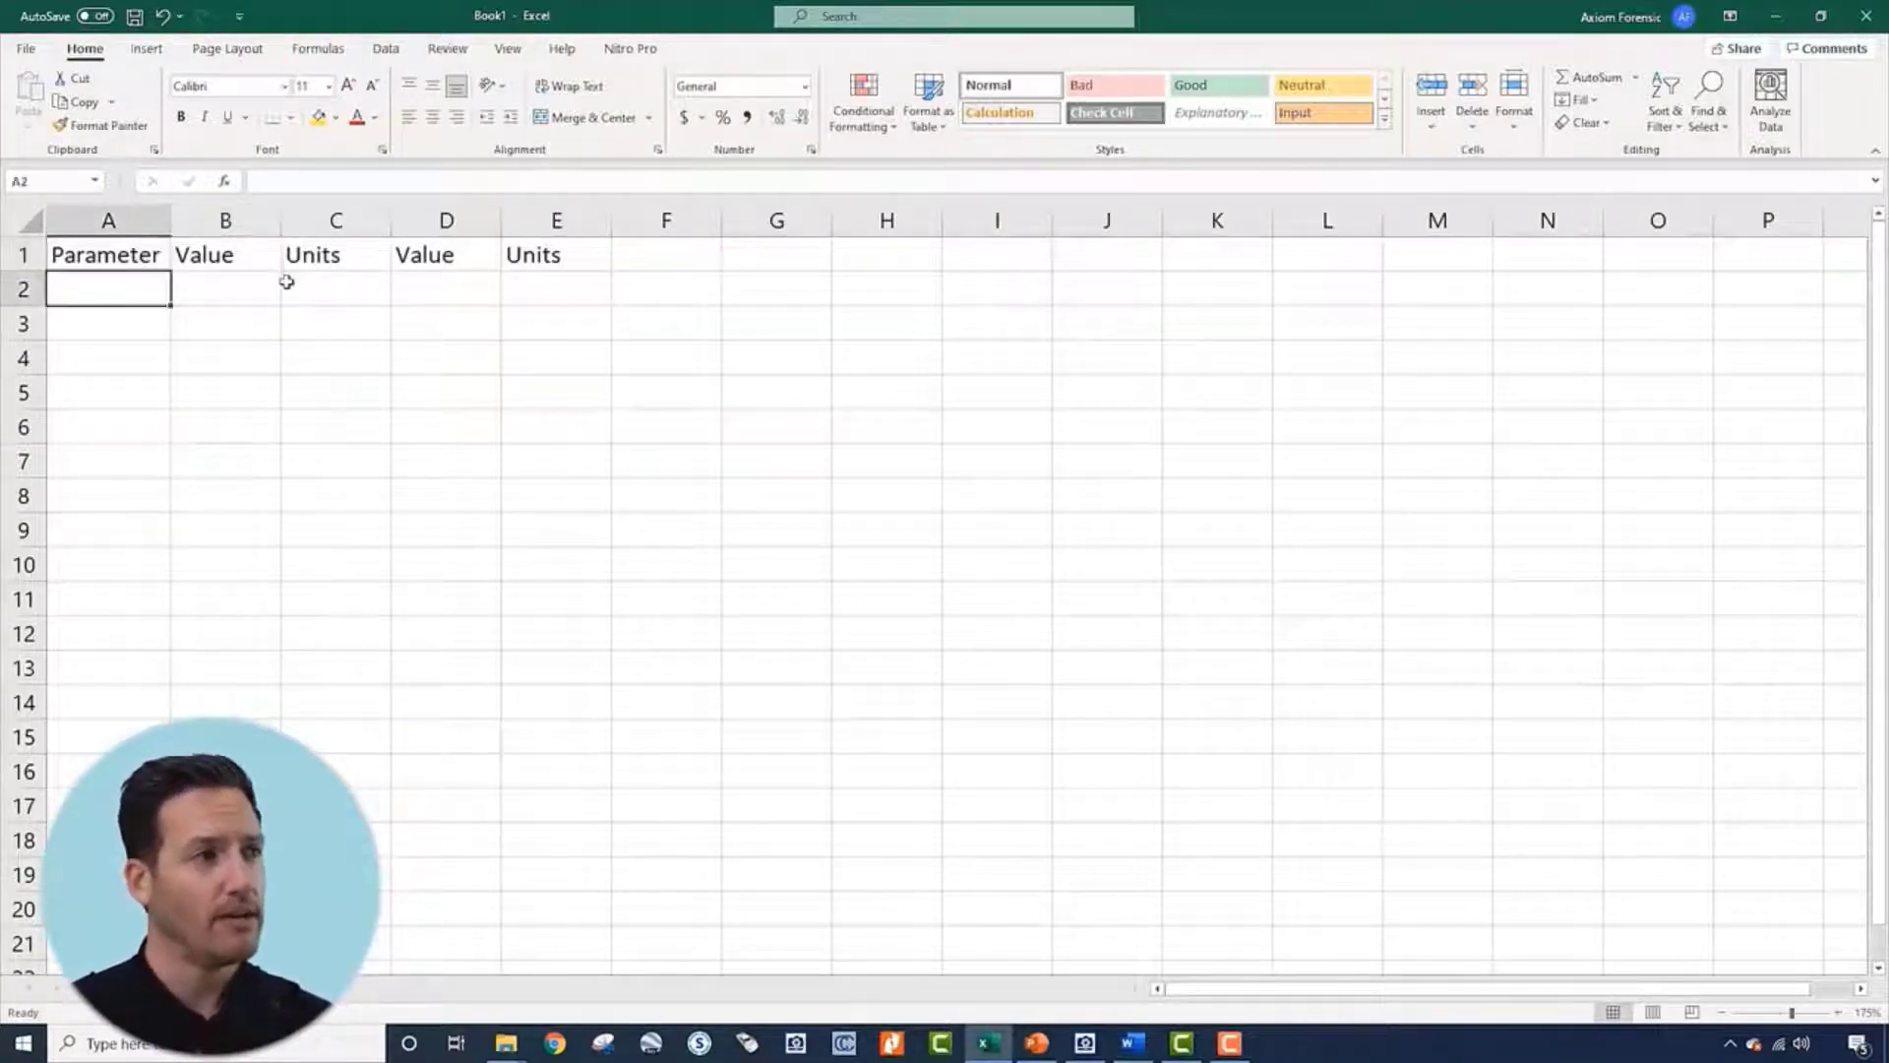
{"action": "key", "text": "Up"}
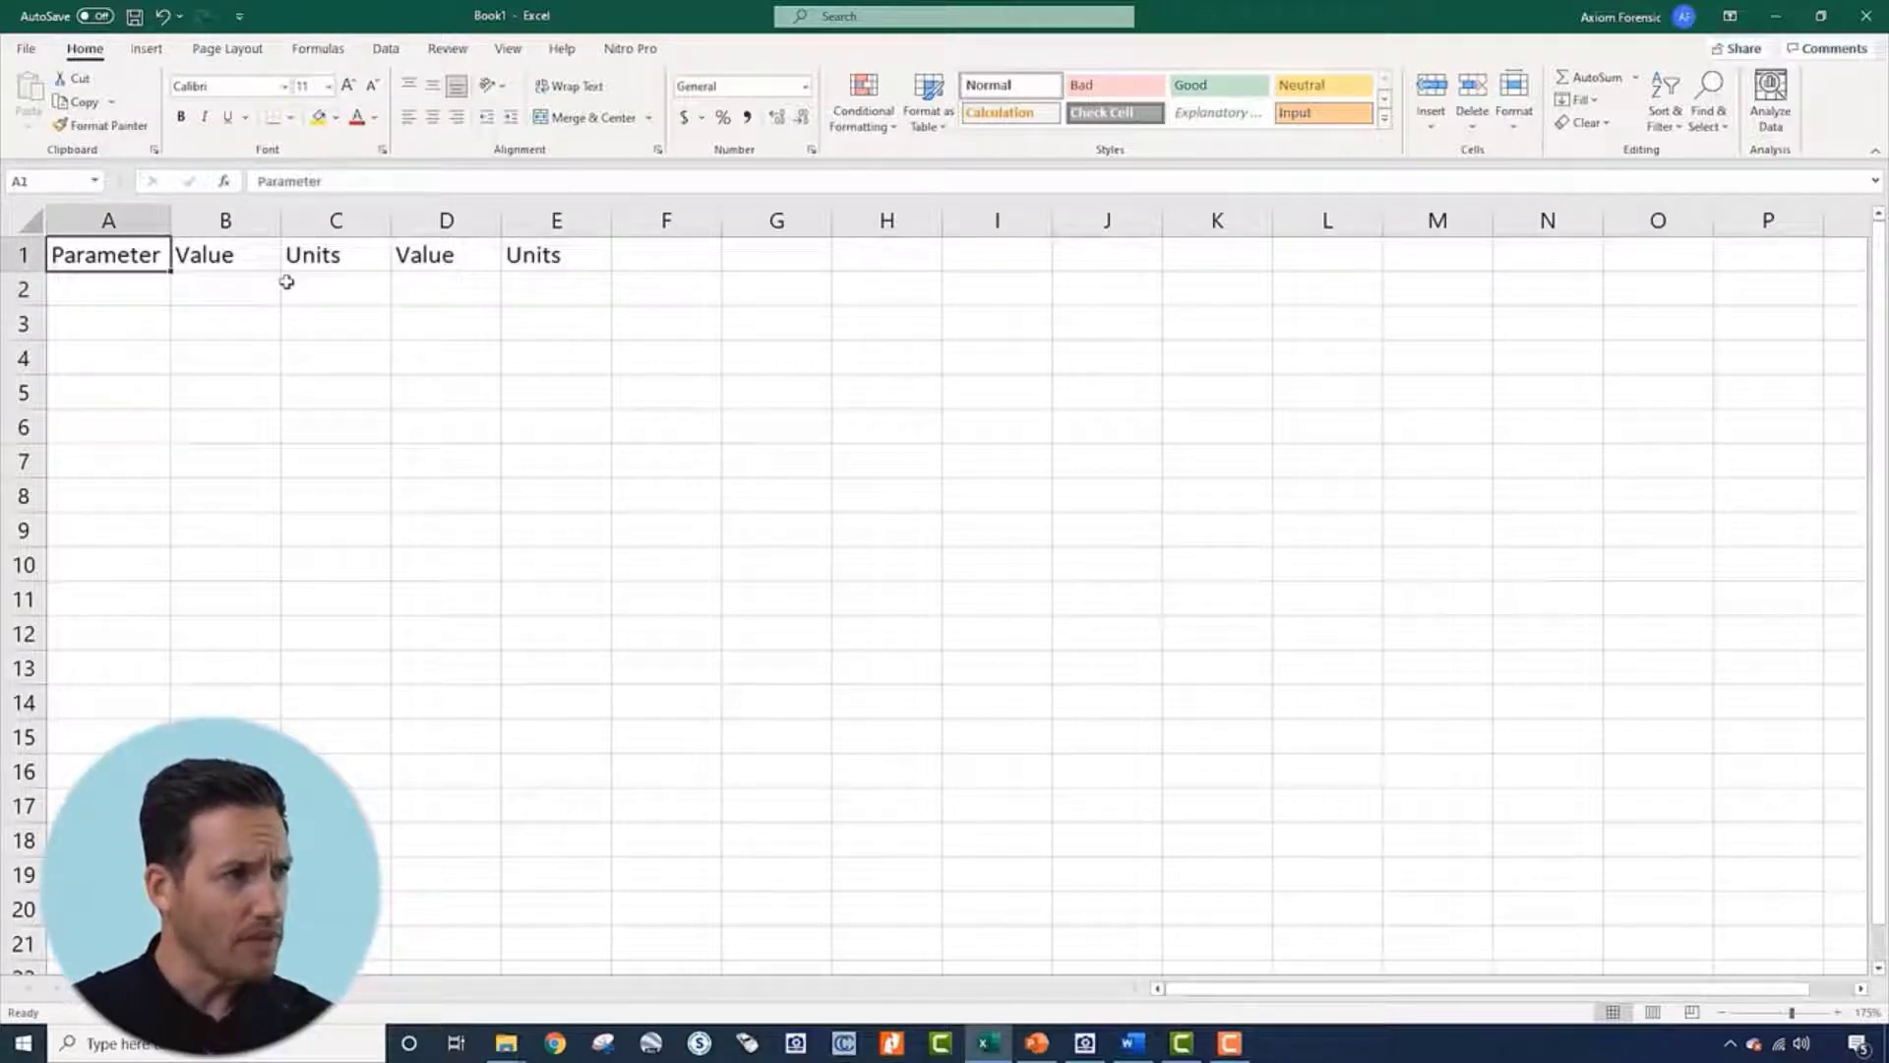
{"action": "key", "text": "Right"}
{"action": "left_click", "coordinate": [339, 290]}
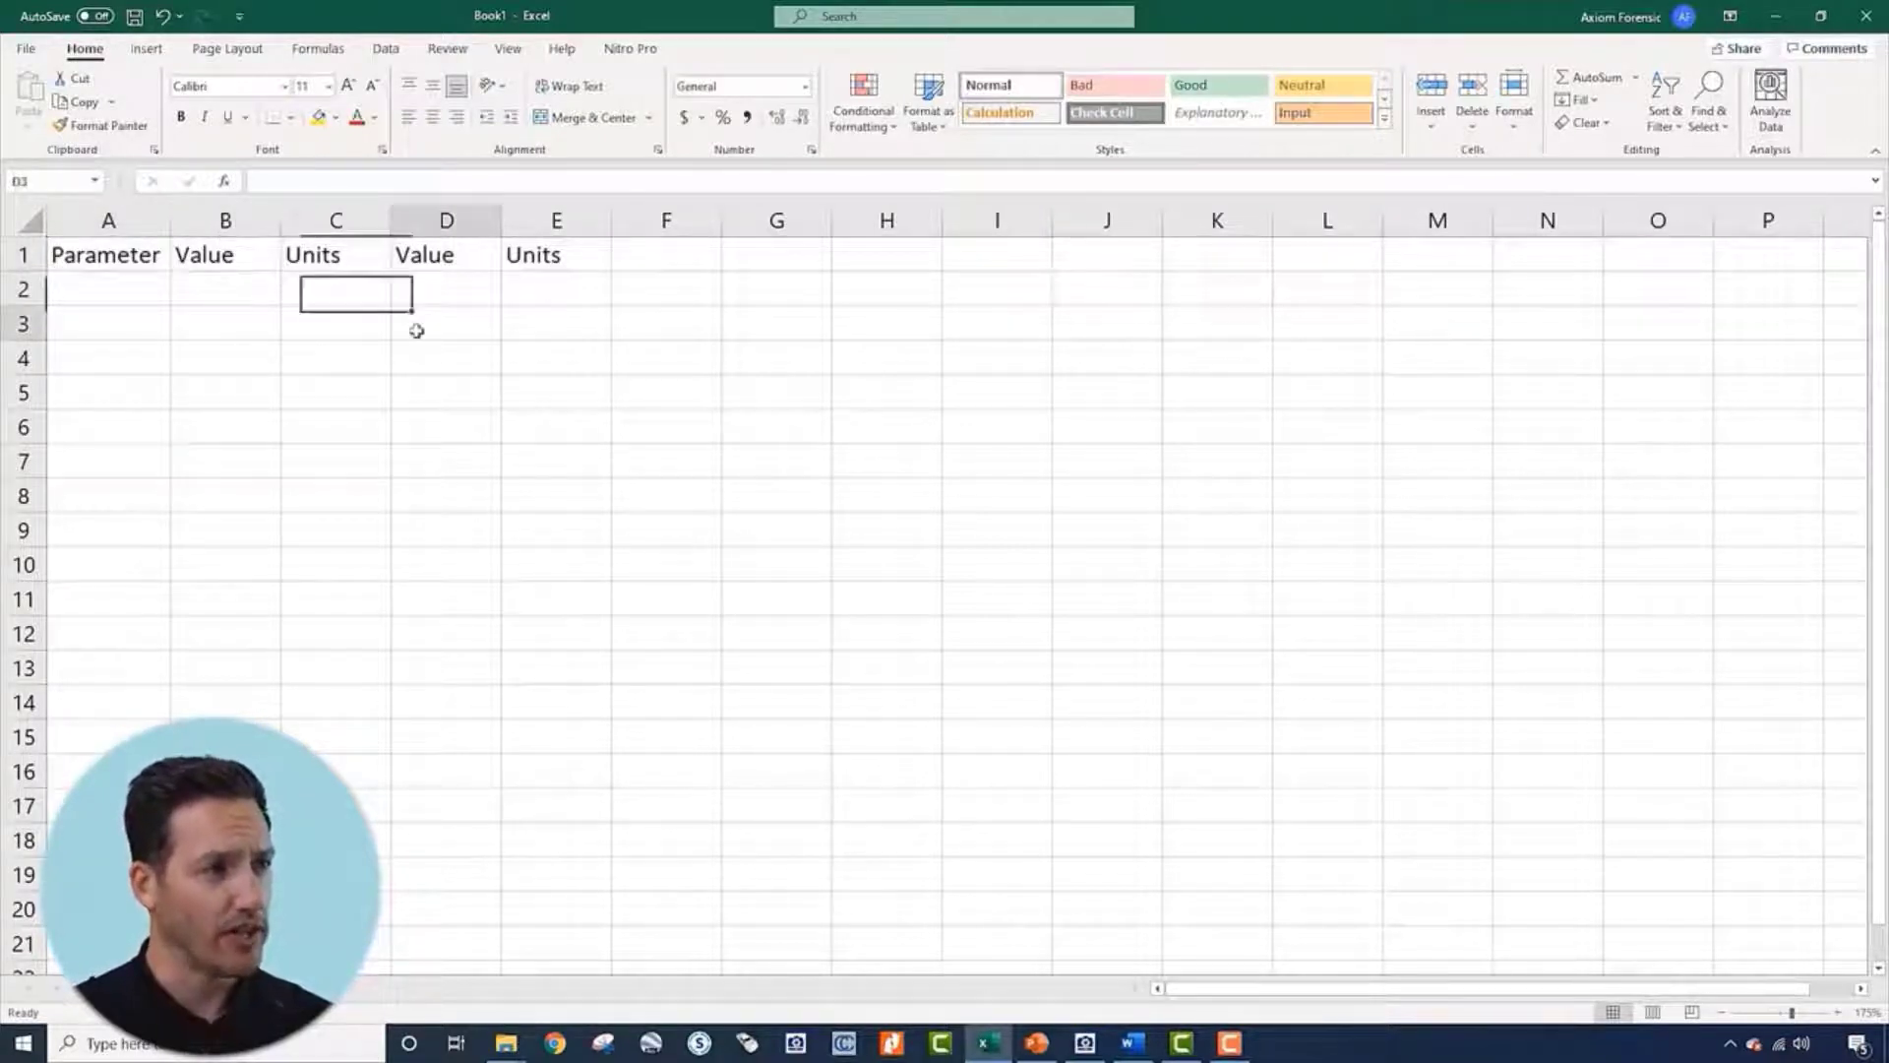
{"action": "left_click", "coordinate": [416, 328]}
{"action": "left_click", "coordinate": [515, 296]}
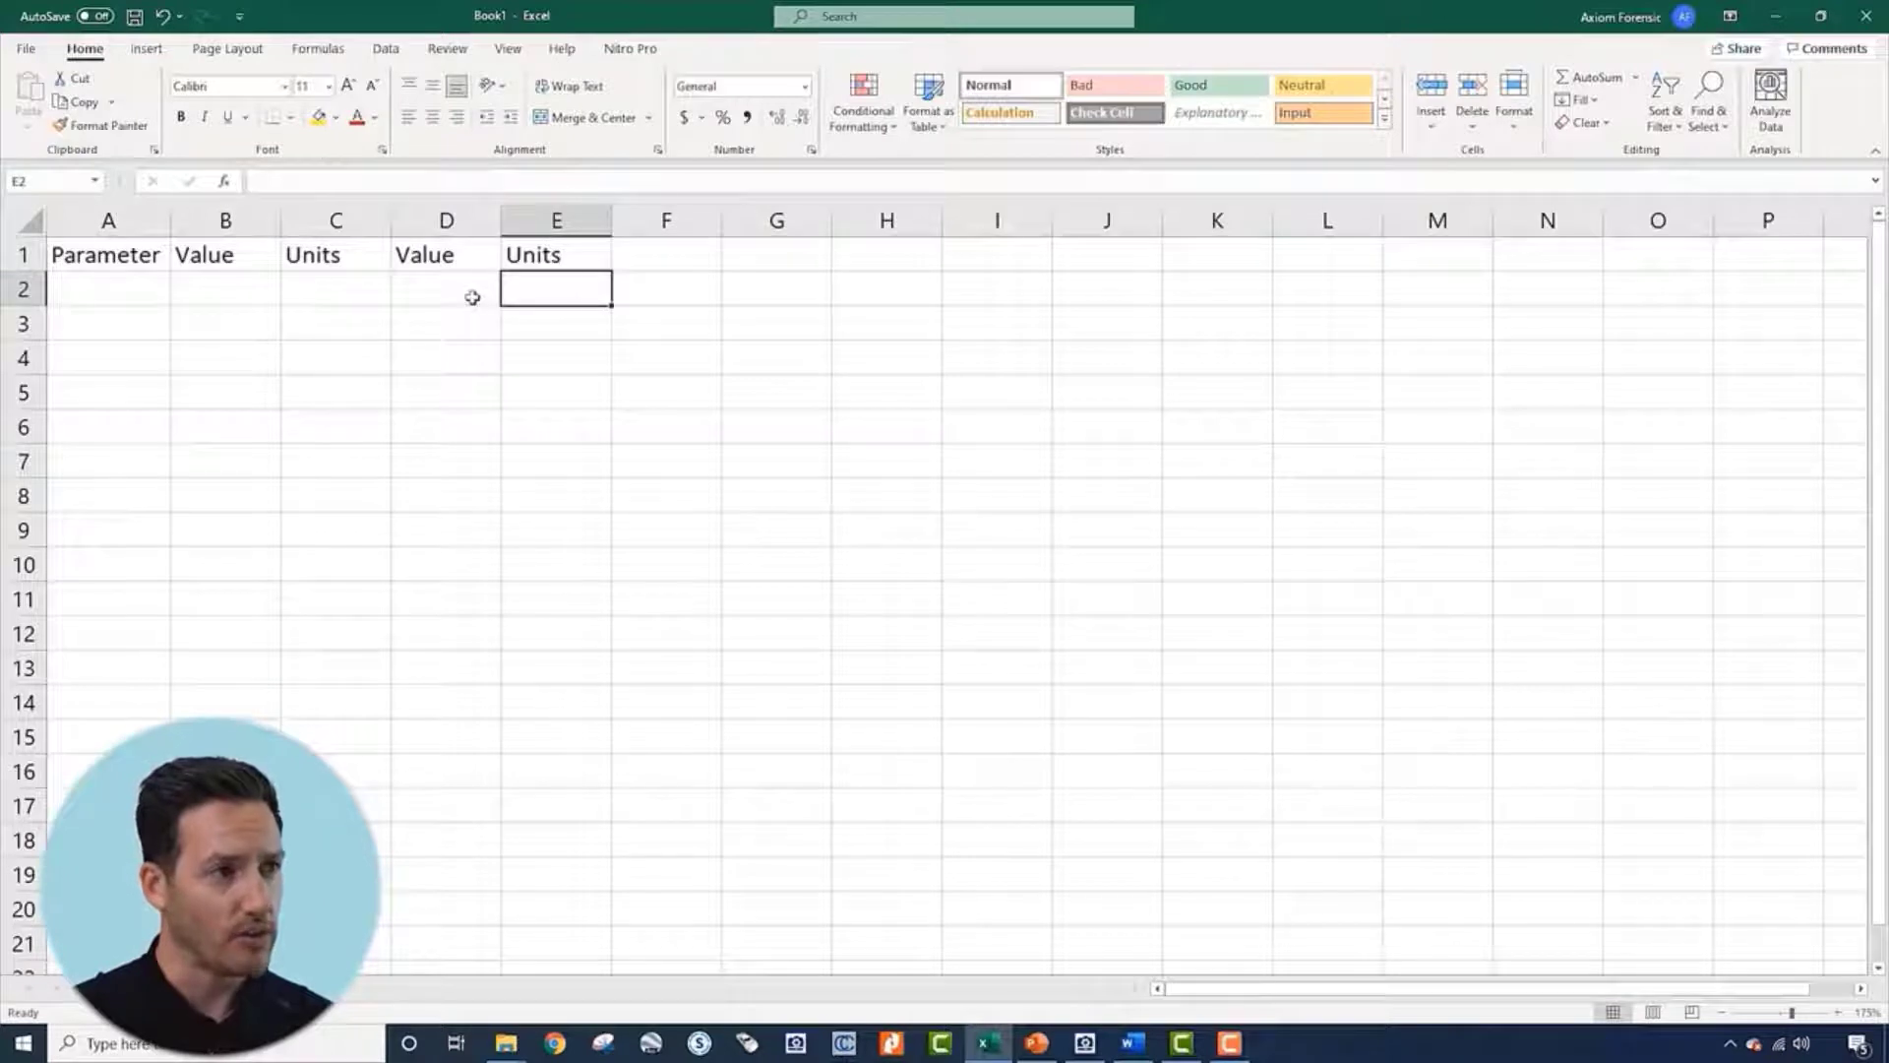
{"action": "key", "text": "Left"}
{"action": "key", "text": "Left"}
{"action": "key", "text": "Up"}
{"action": "key", "text": "Down"}
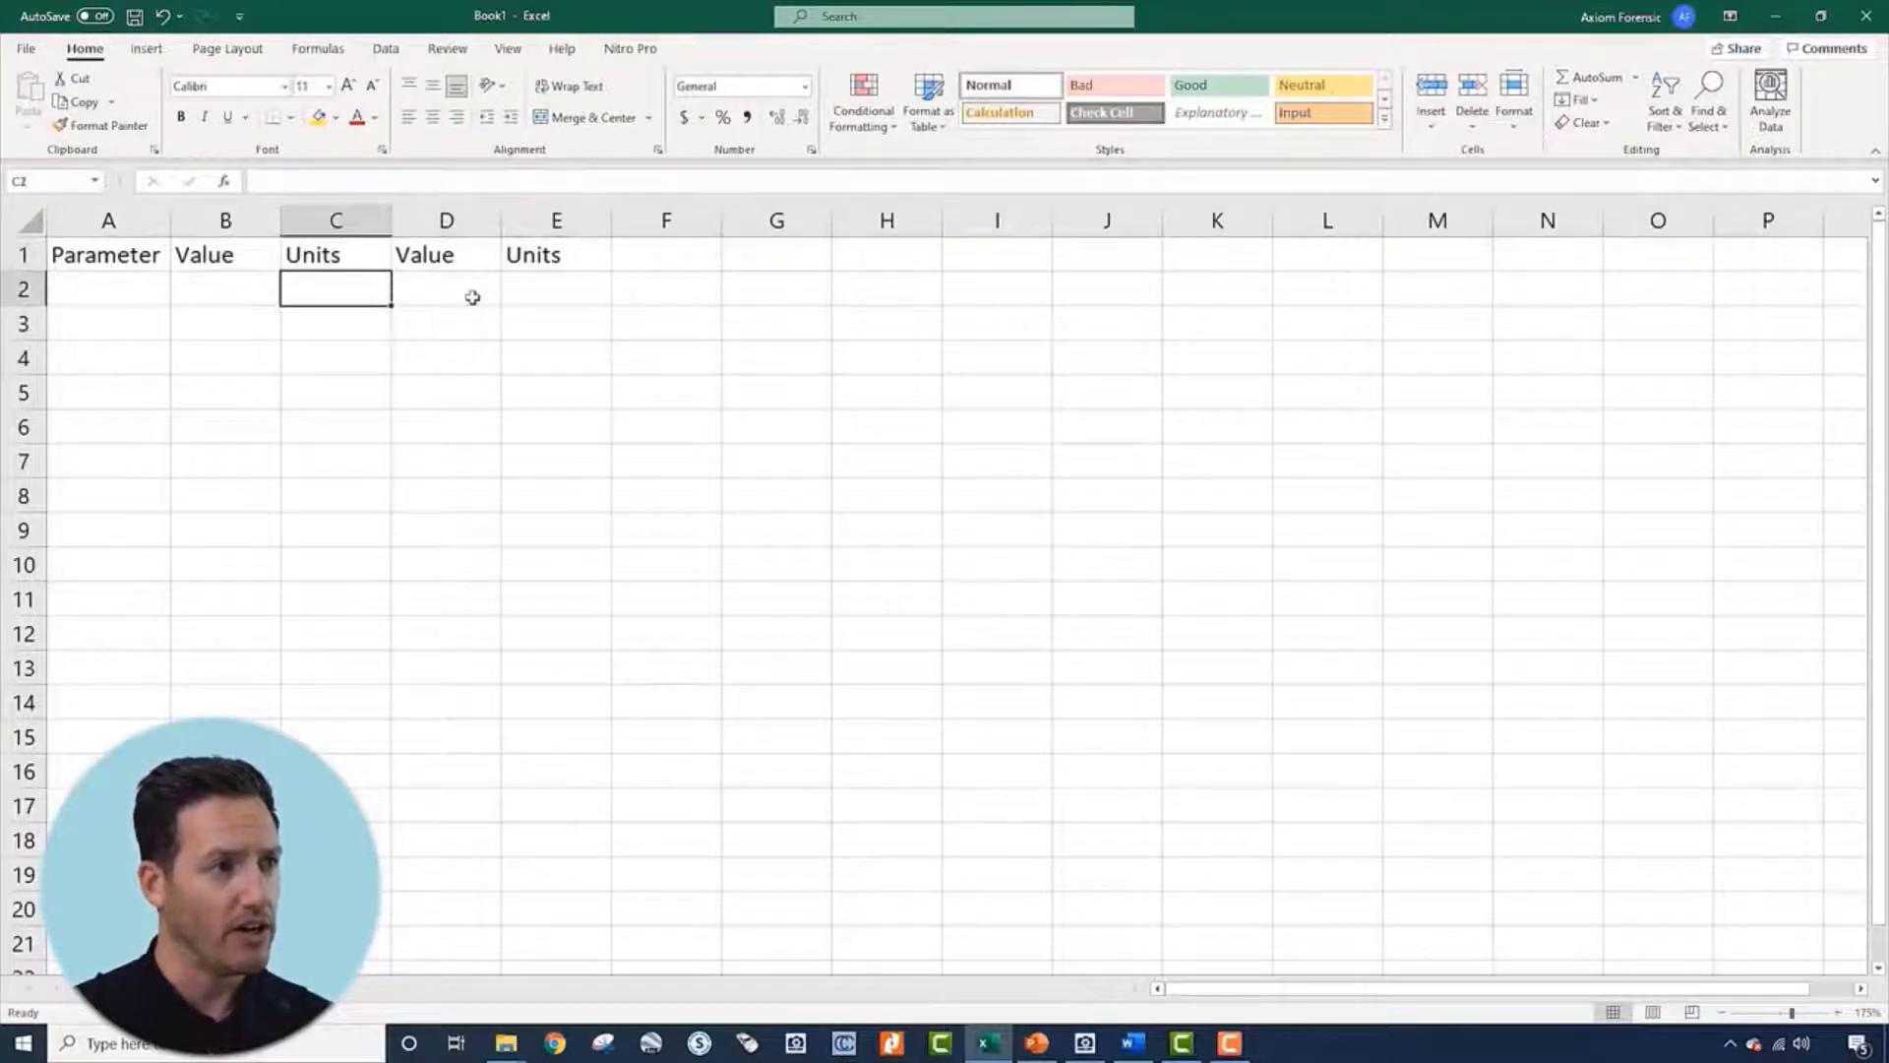
{"action": "key", "text": "Right"}
{"action": "key", "text": "Up"}
{"action": "key", "text": "Left"}
{"action": "key", "text": "Left"}
{"action": "key", "text": "Left"}
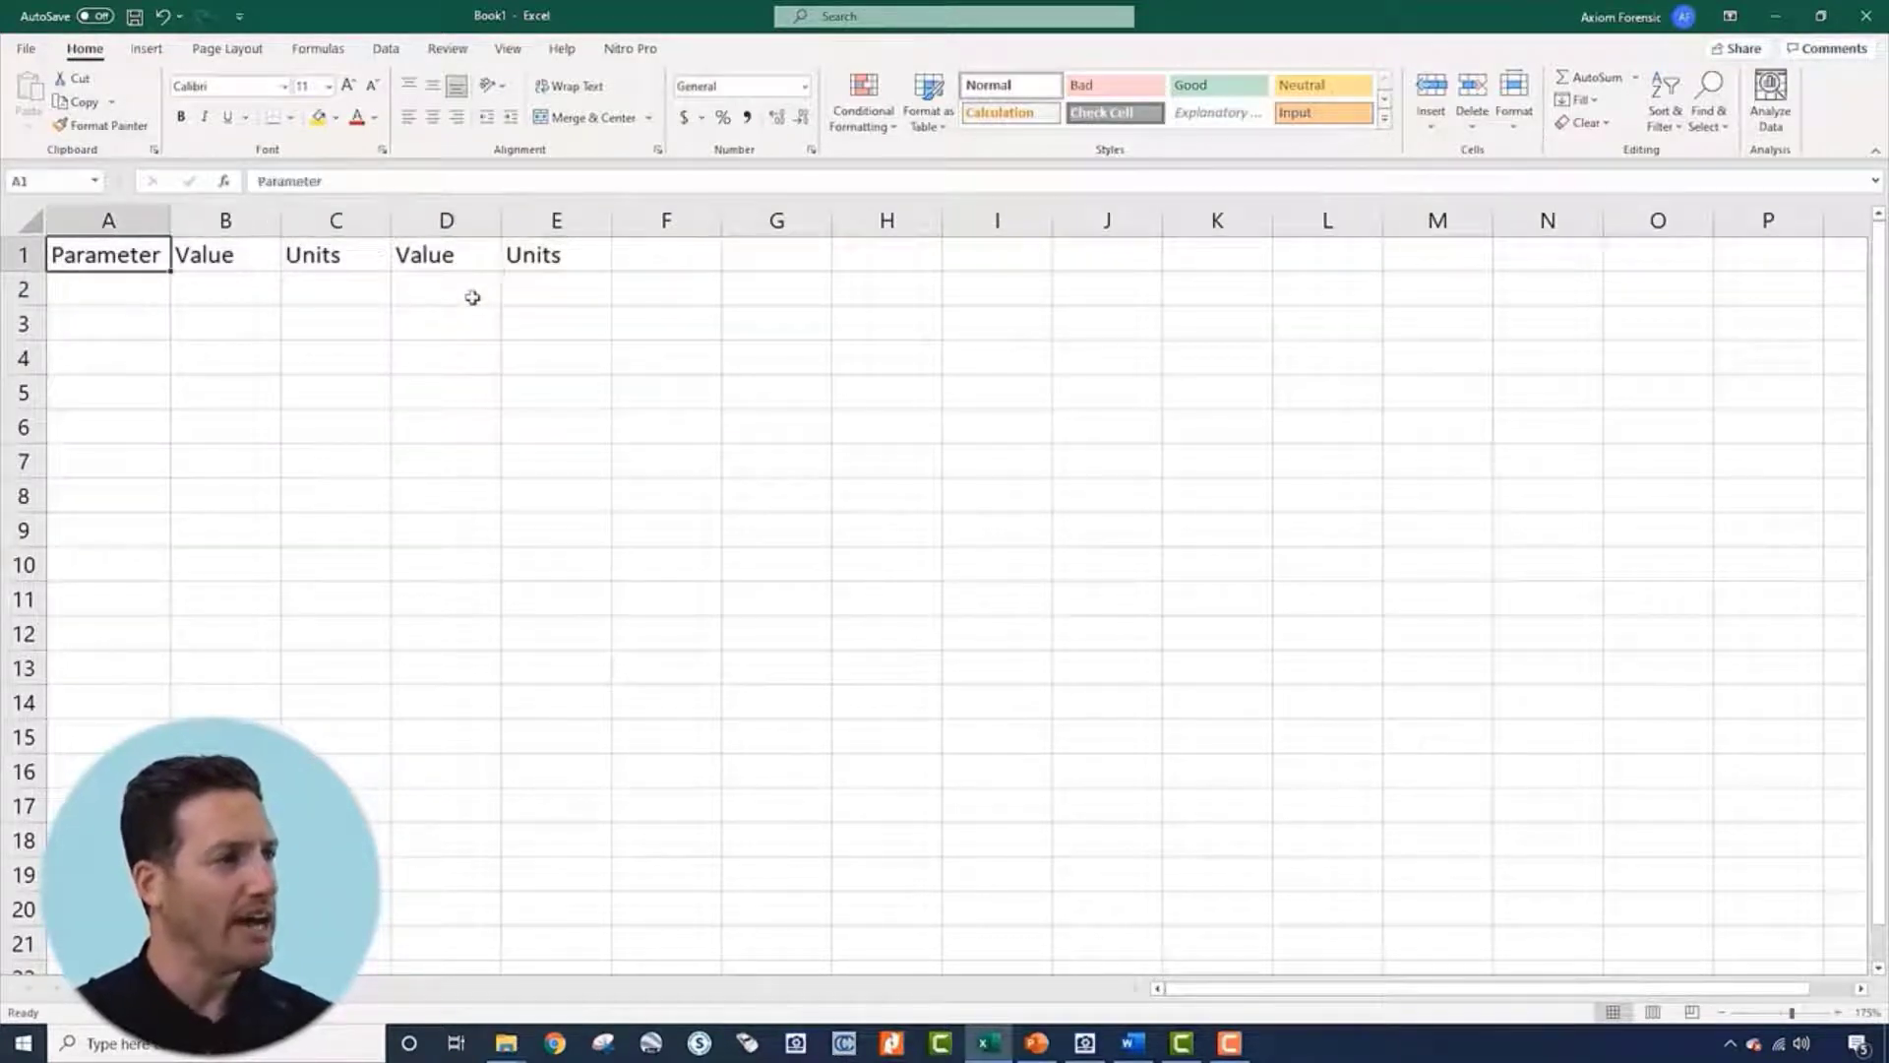
Widen column A and format the headers in A1:E1 with a blue font color and bold
{"action": "left_click_drag", "start_coordinate": [171, 221], "coordinate": [590, 241]}
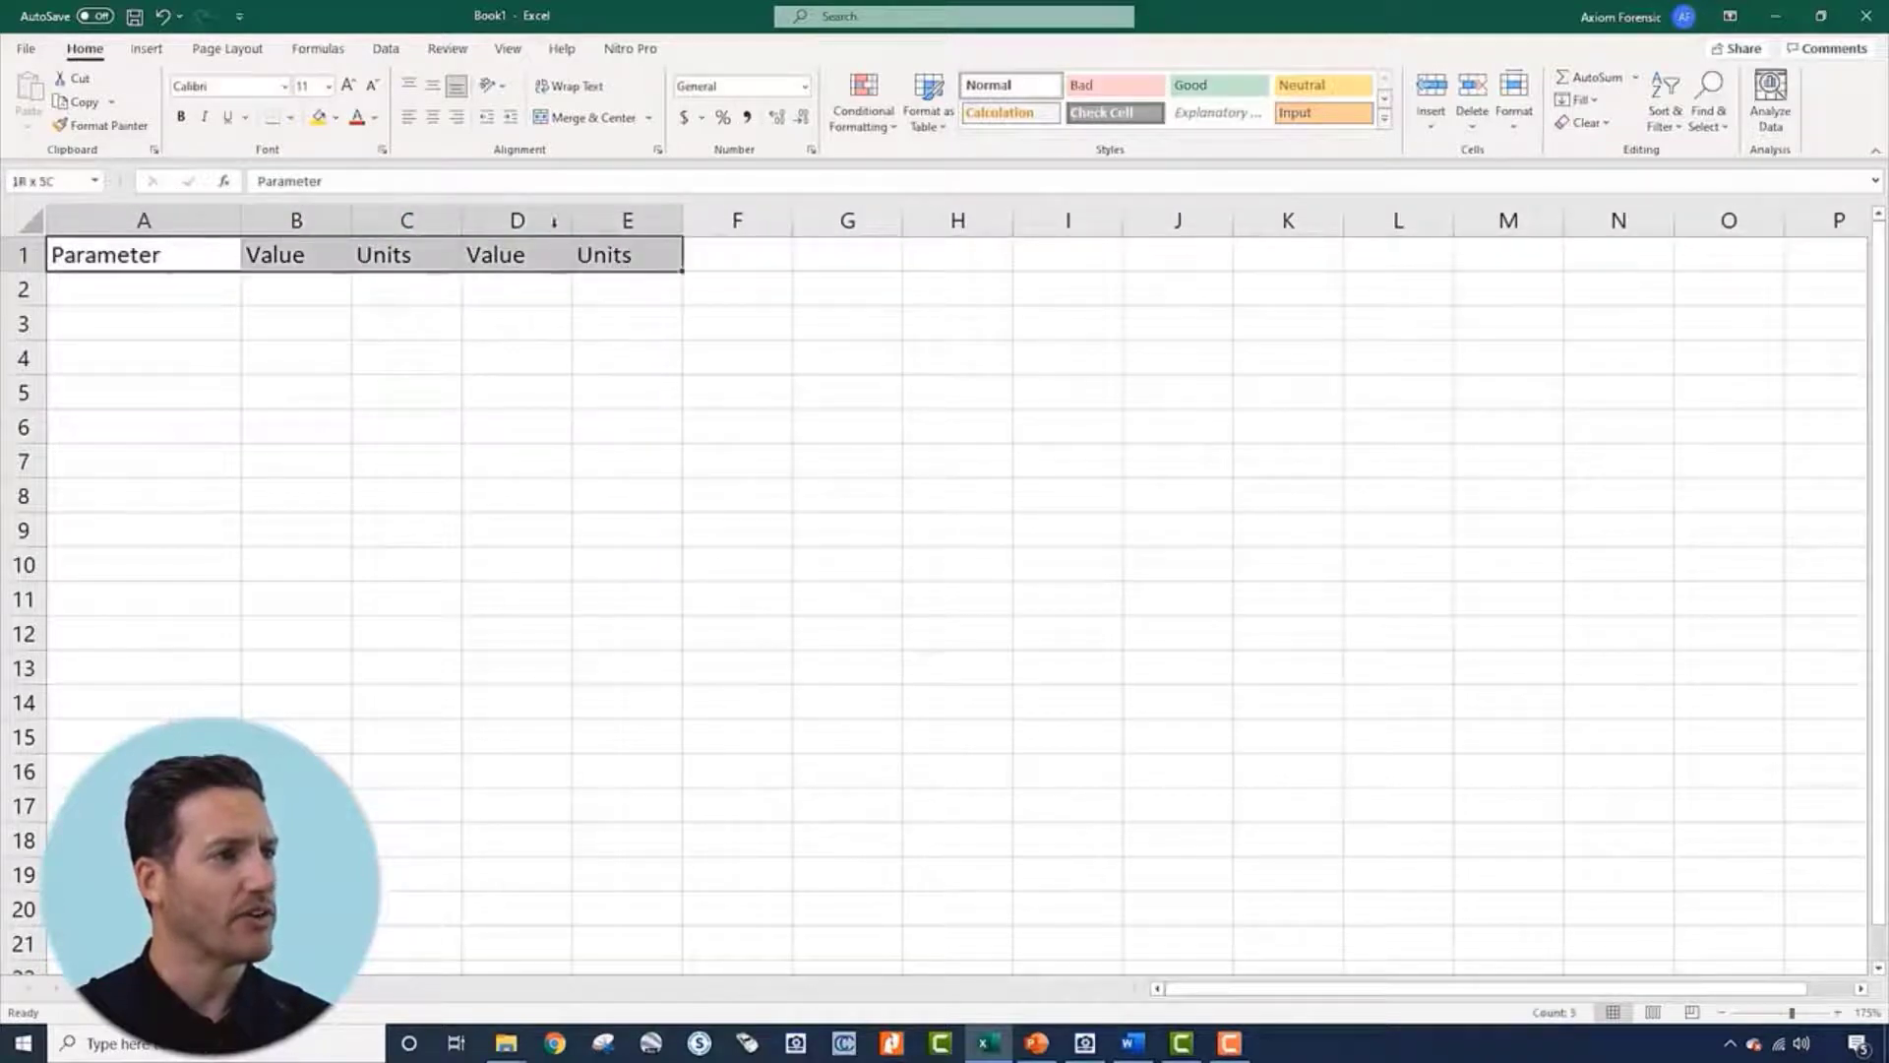
{"action": "left_click", "coordinate": [375, 117]}
{"action": "left_click", "coordinate": [421, 196]}
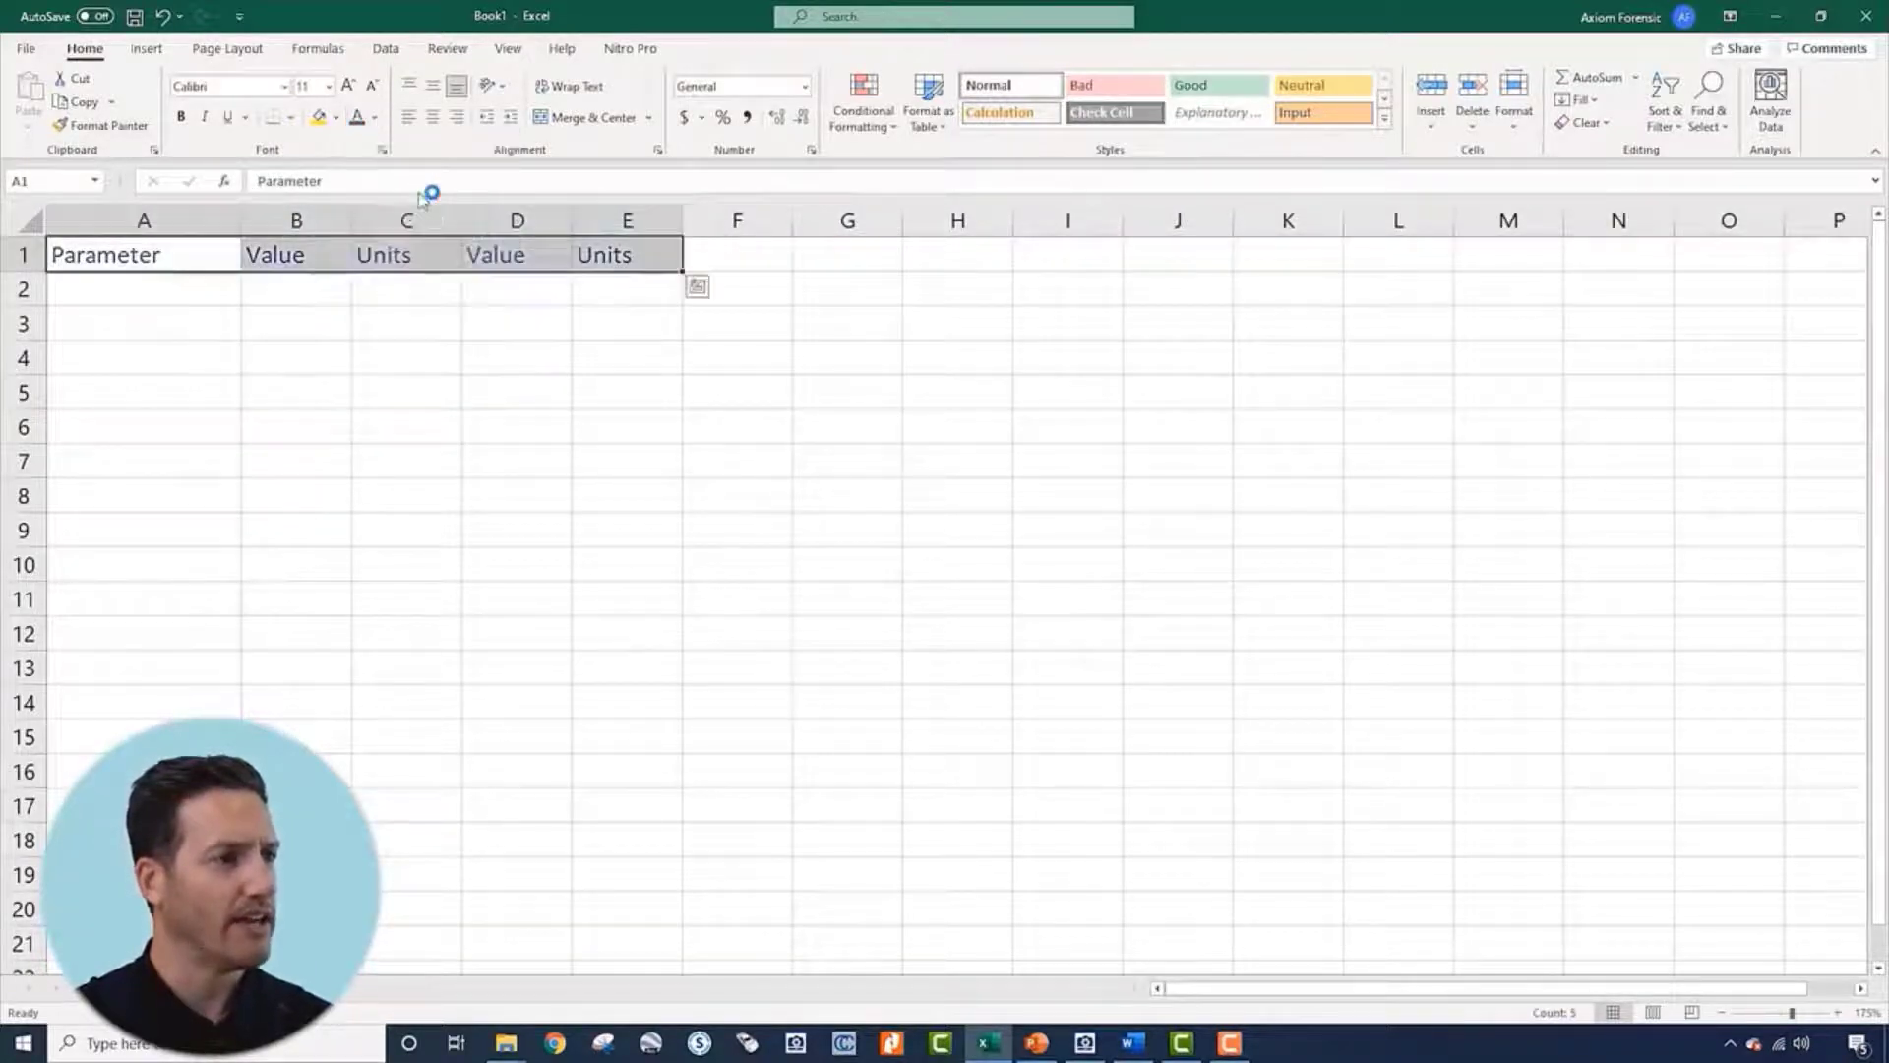
{"action": "key", "text": "ctrl+b"}
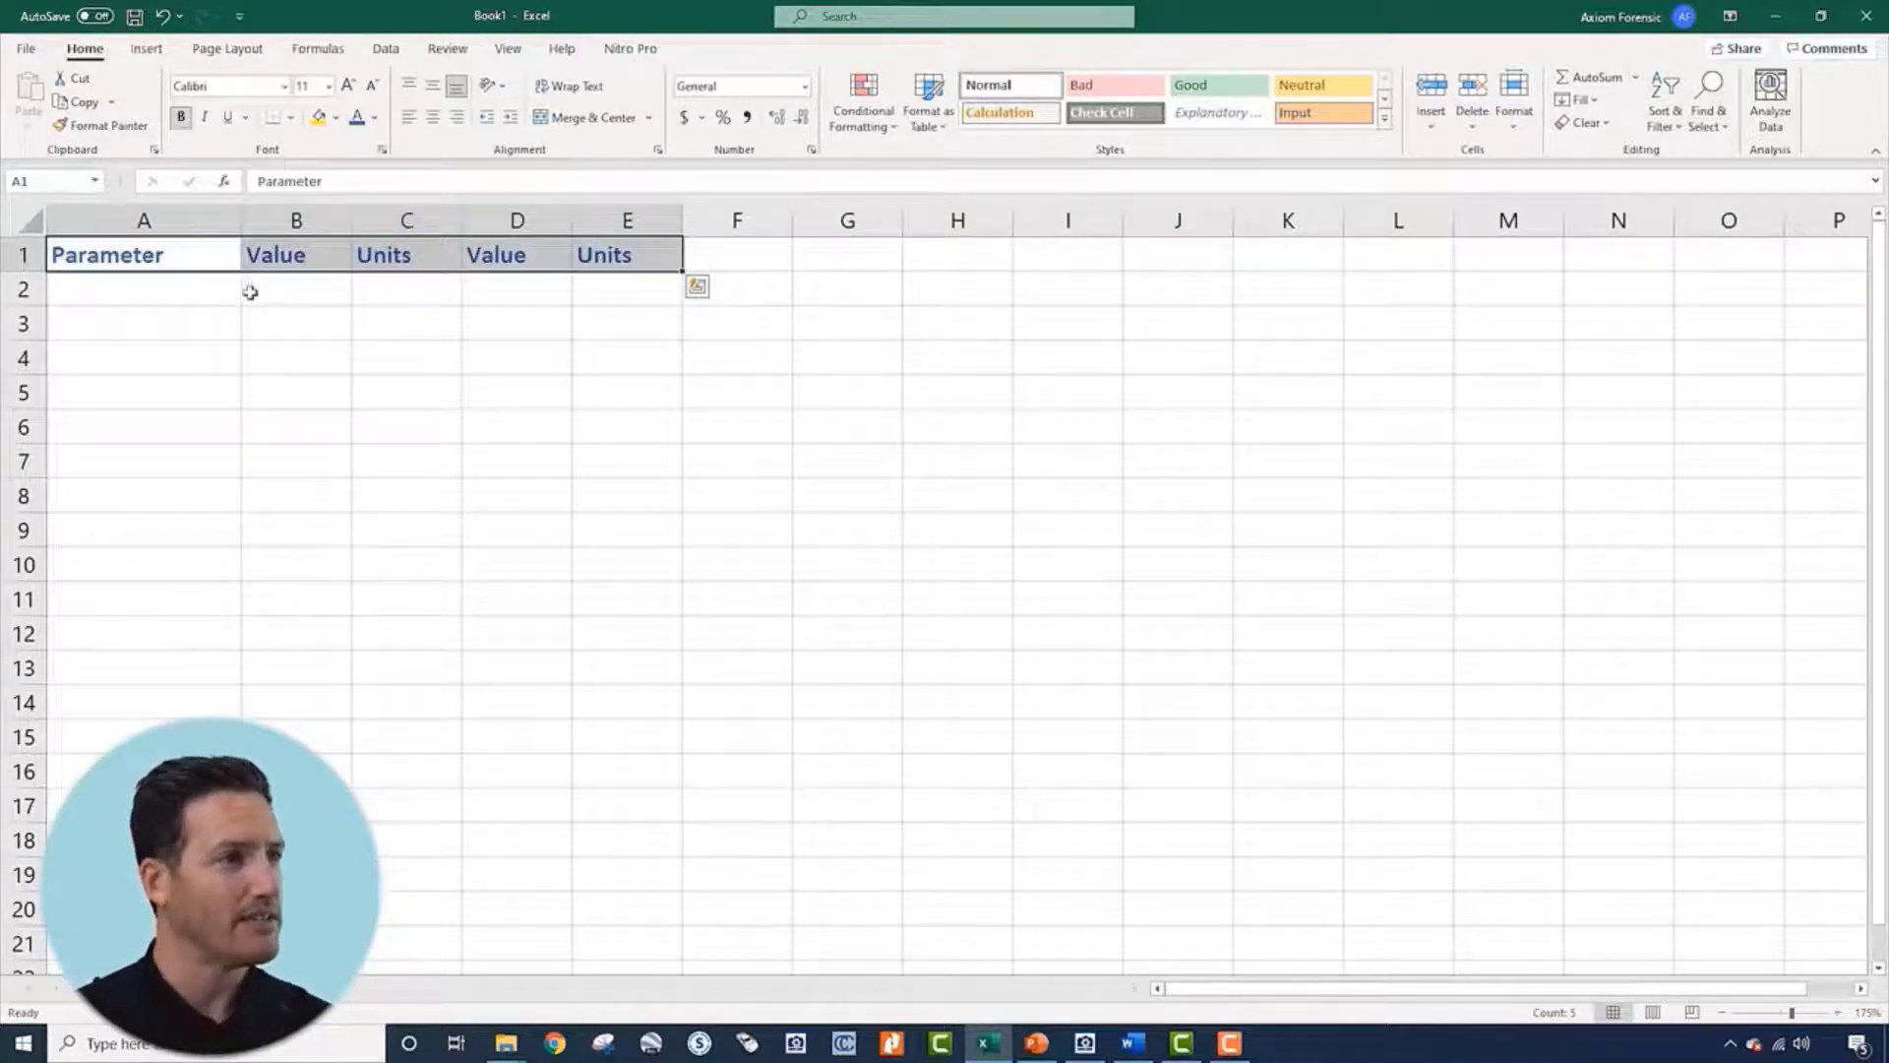
{"action": "left_click", "coordinate": [248, 289]}
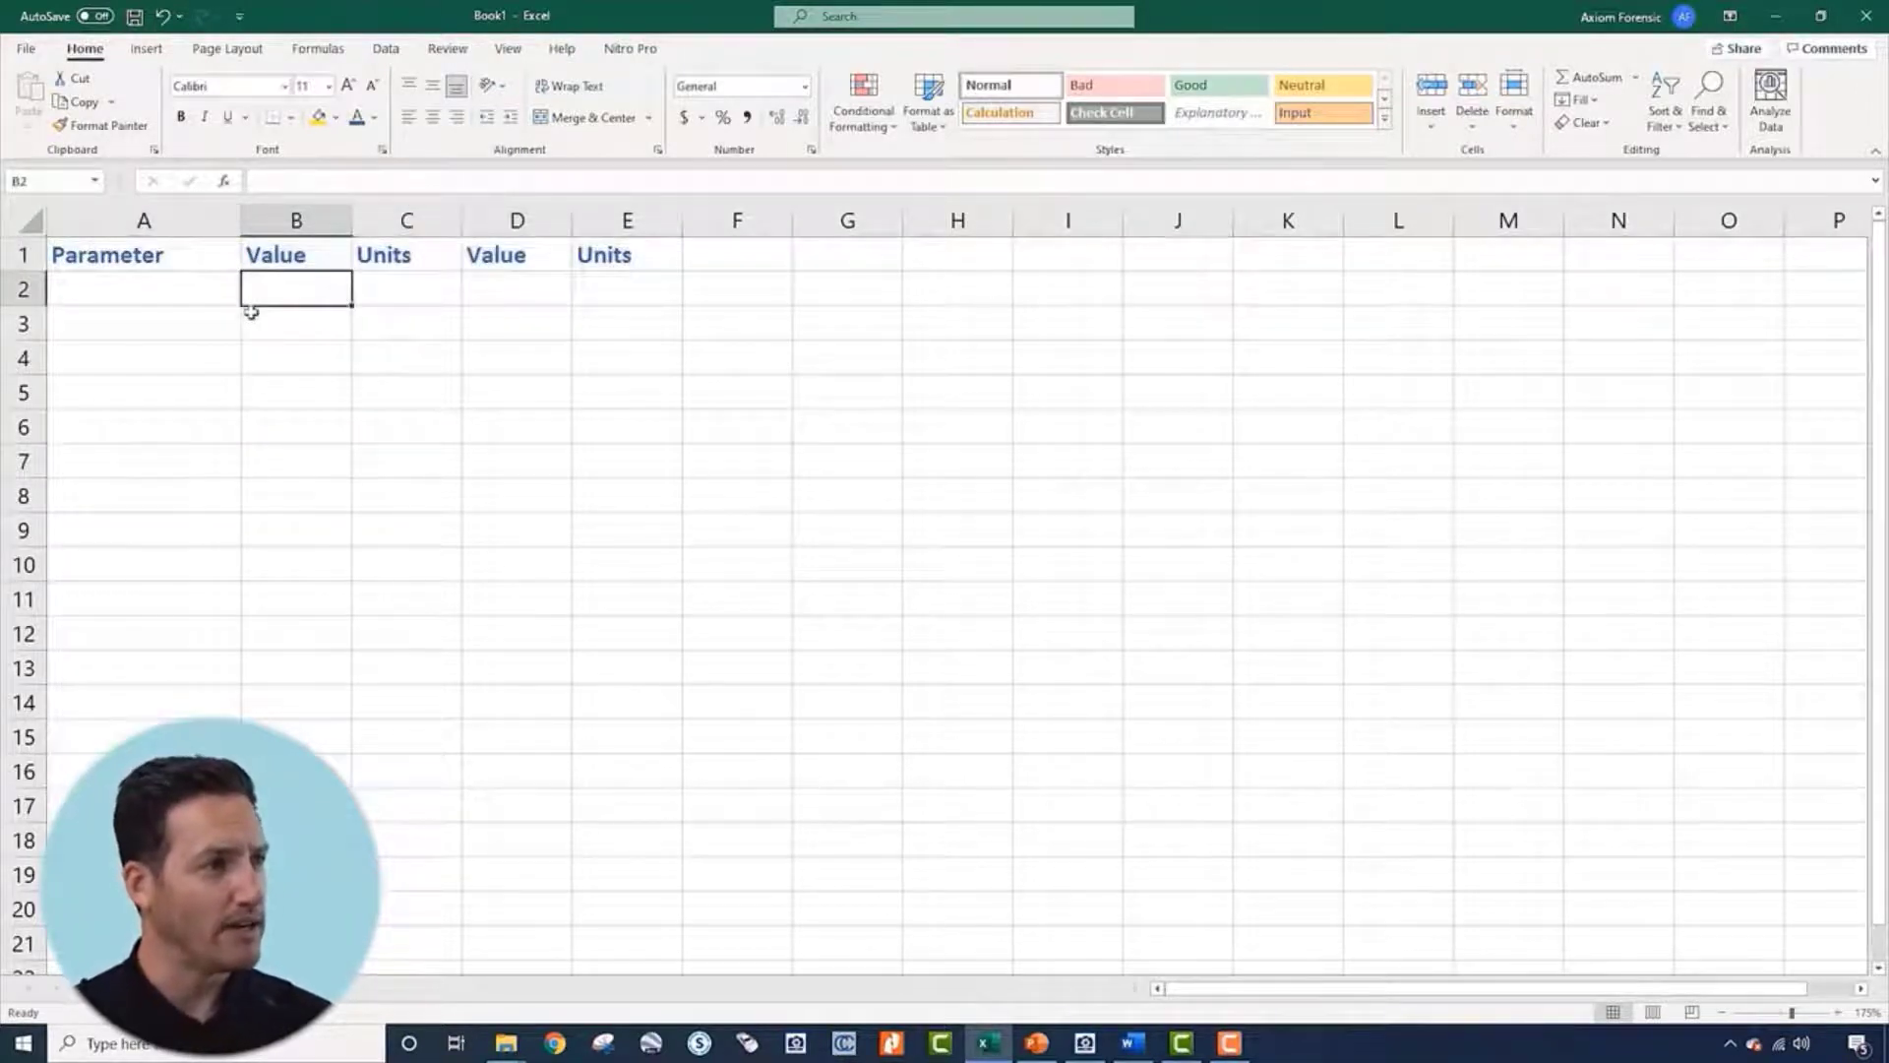
{"action": "left_click_drag", "start_coordinate": [202, 248], "coordinate": [574, 247]}
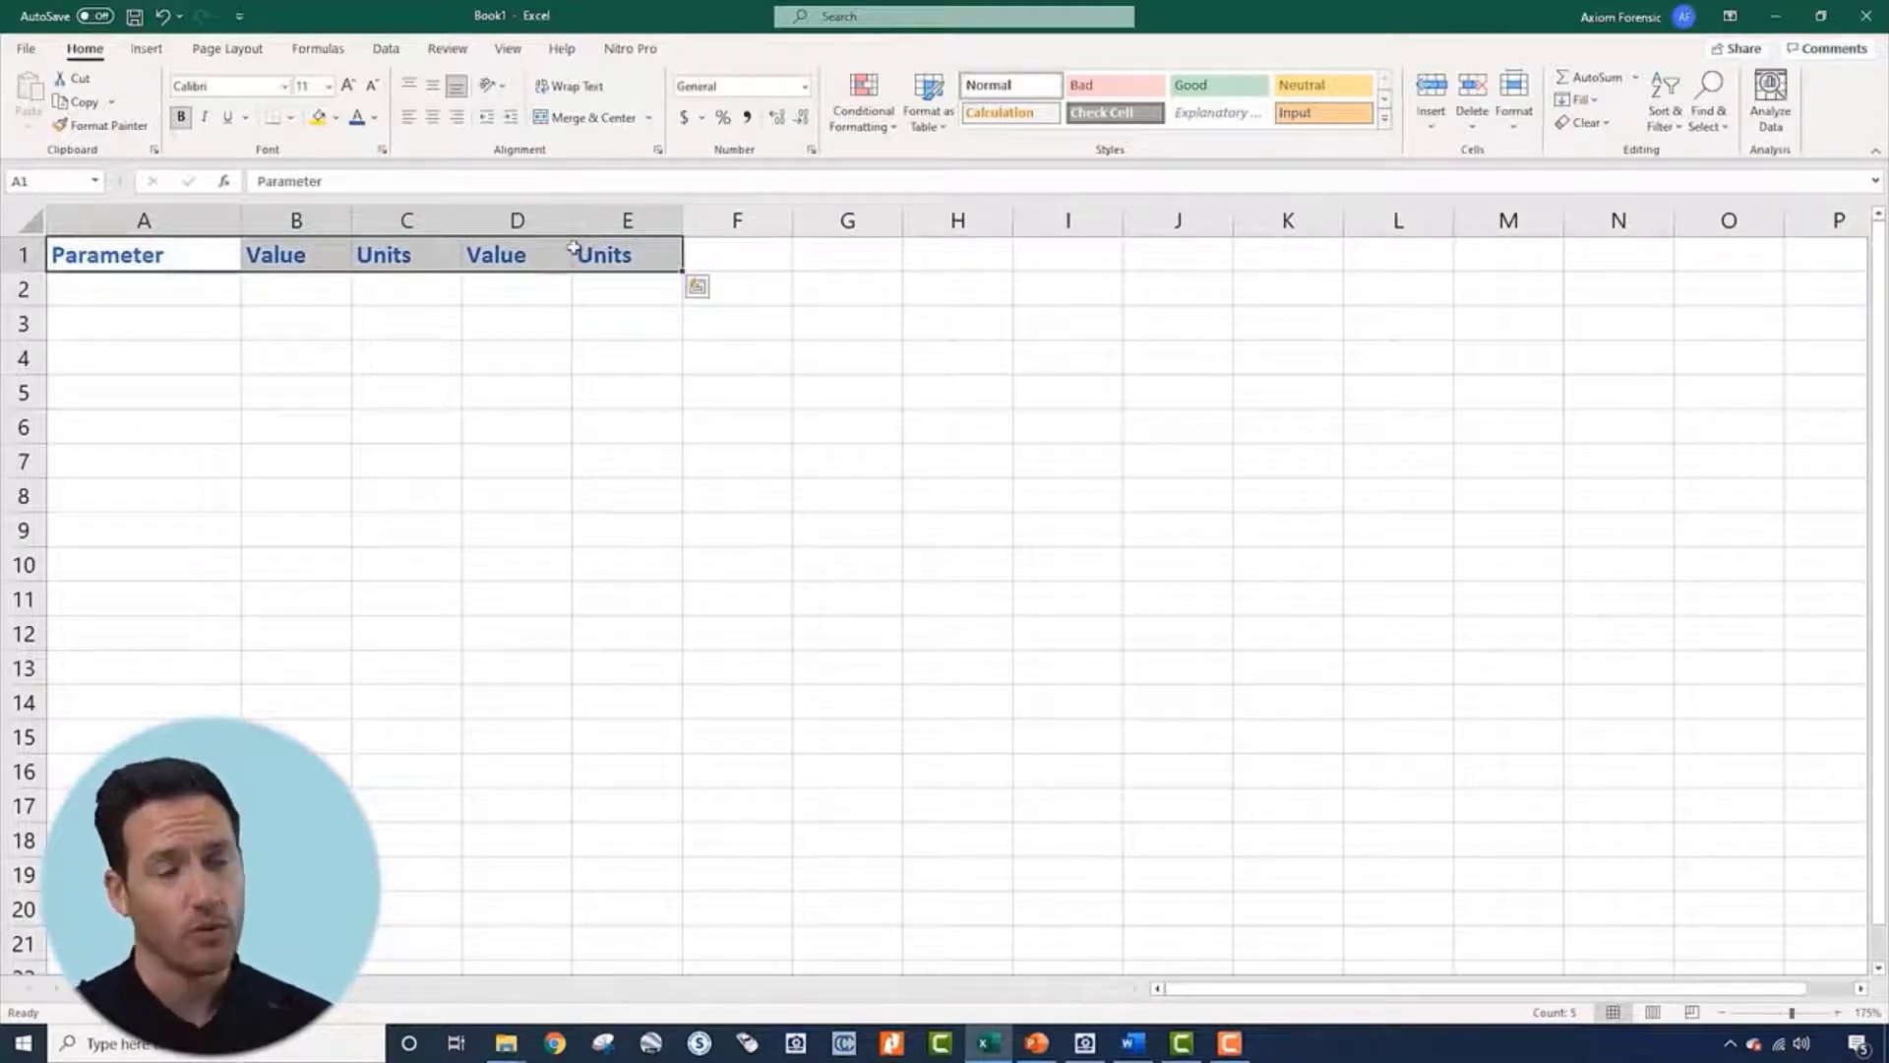
{"action": "left_click", "coordinate": [552, 295]}
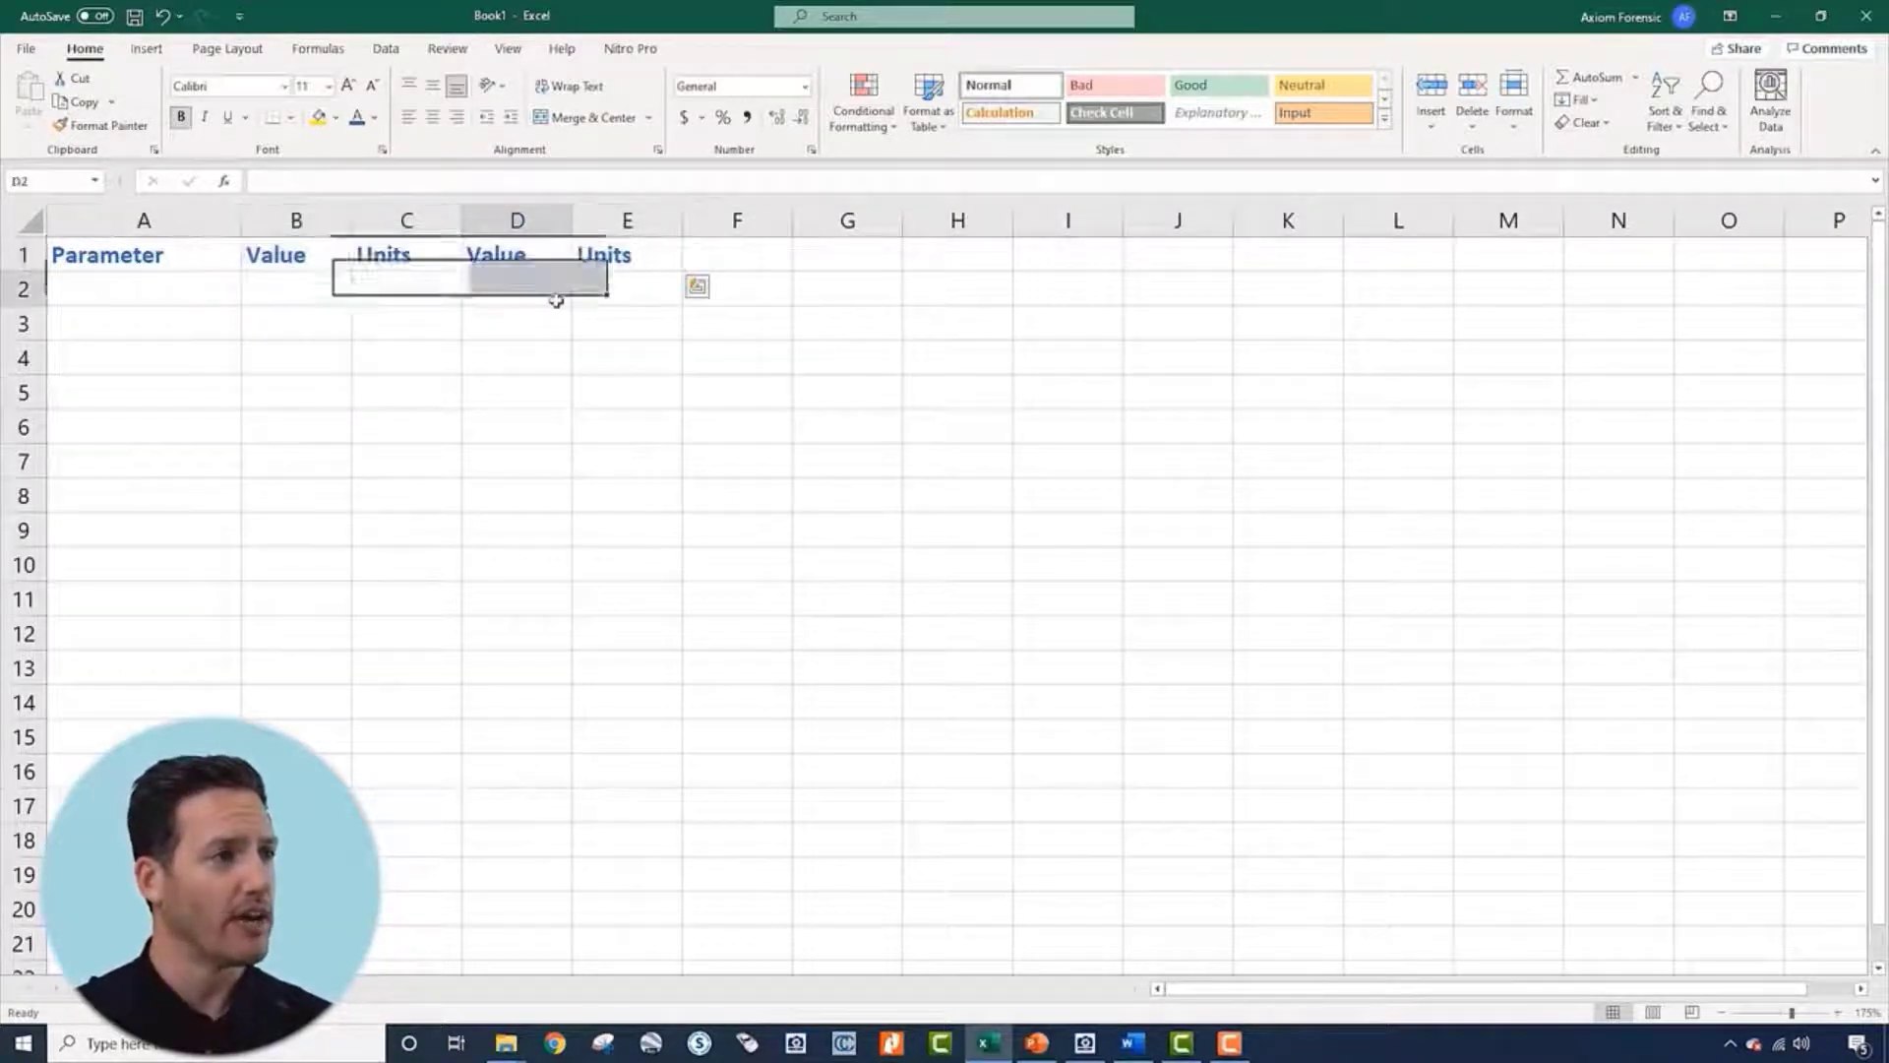
{"action": "left_click_drag", "start_coordinate": [205, 257], "coordinate": [565, 262]}
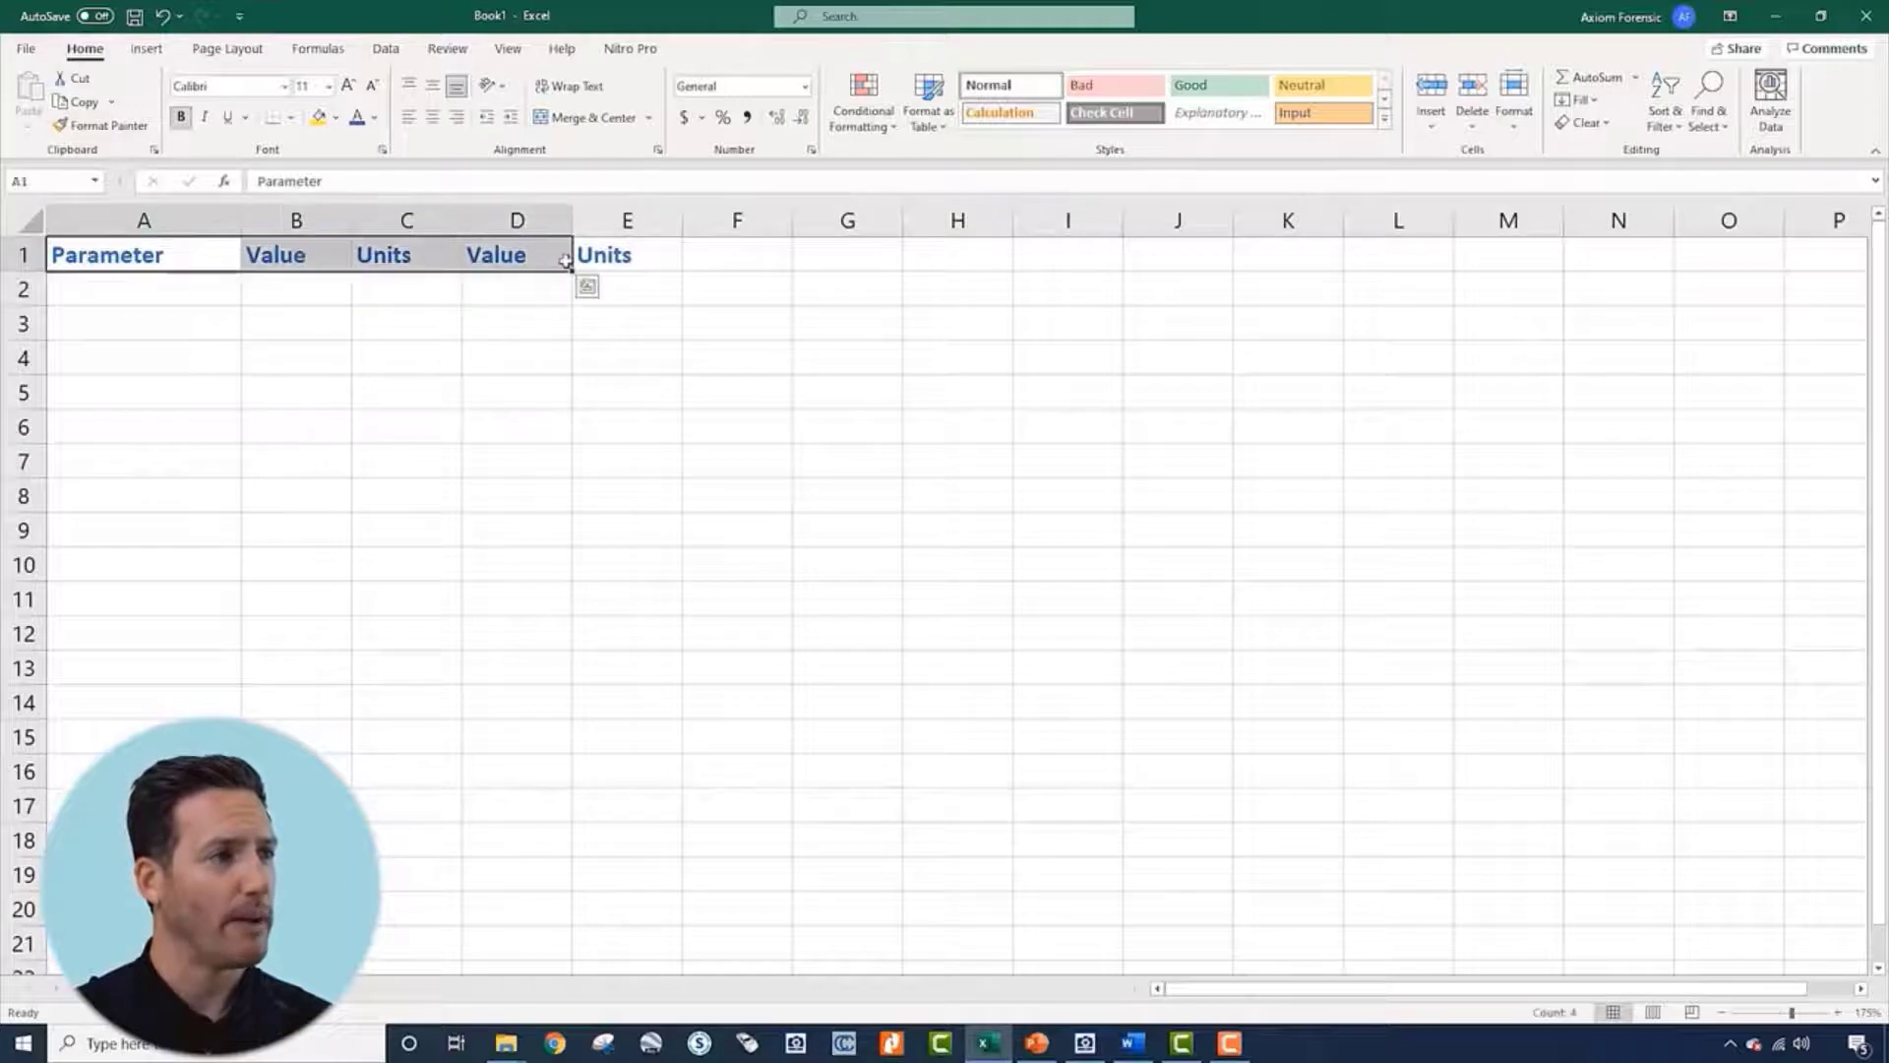
{"action": "left_click", "coordinate": [537, 317]}
Center the contents of cells B1:E18 horizontally, trying left and right alignment along the way
{"action": "left_click_drag", "start_coordinate": [334, 257], "coordinate": [573, 844]}
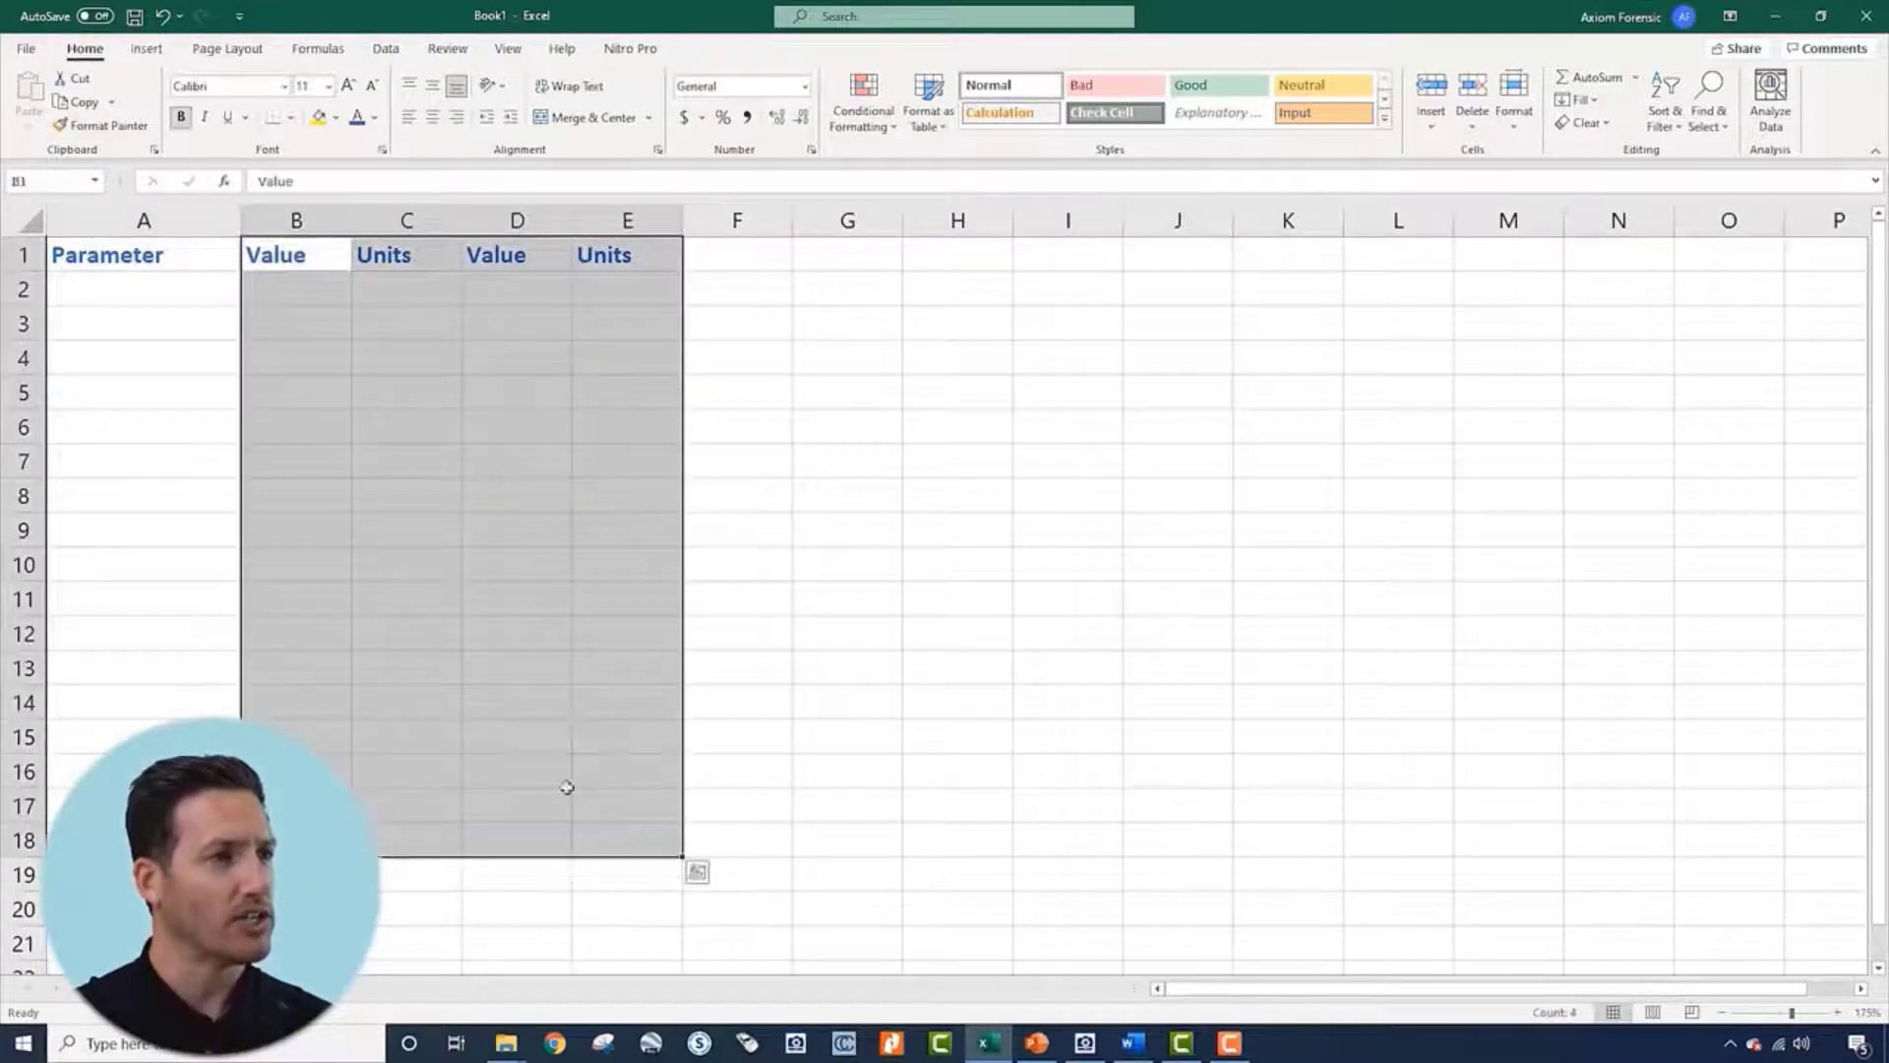
{"action": "left_click", "coordinate": [432, 125]}
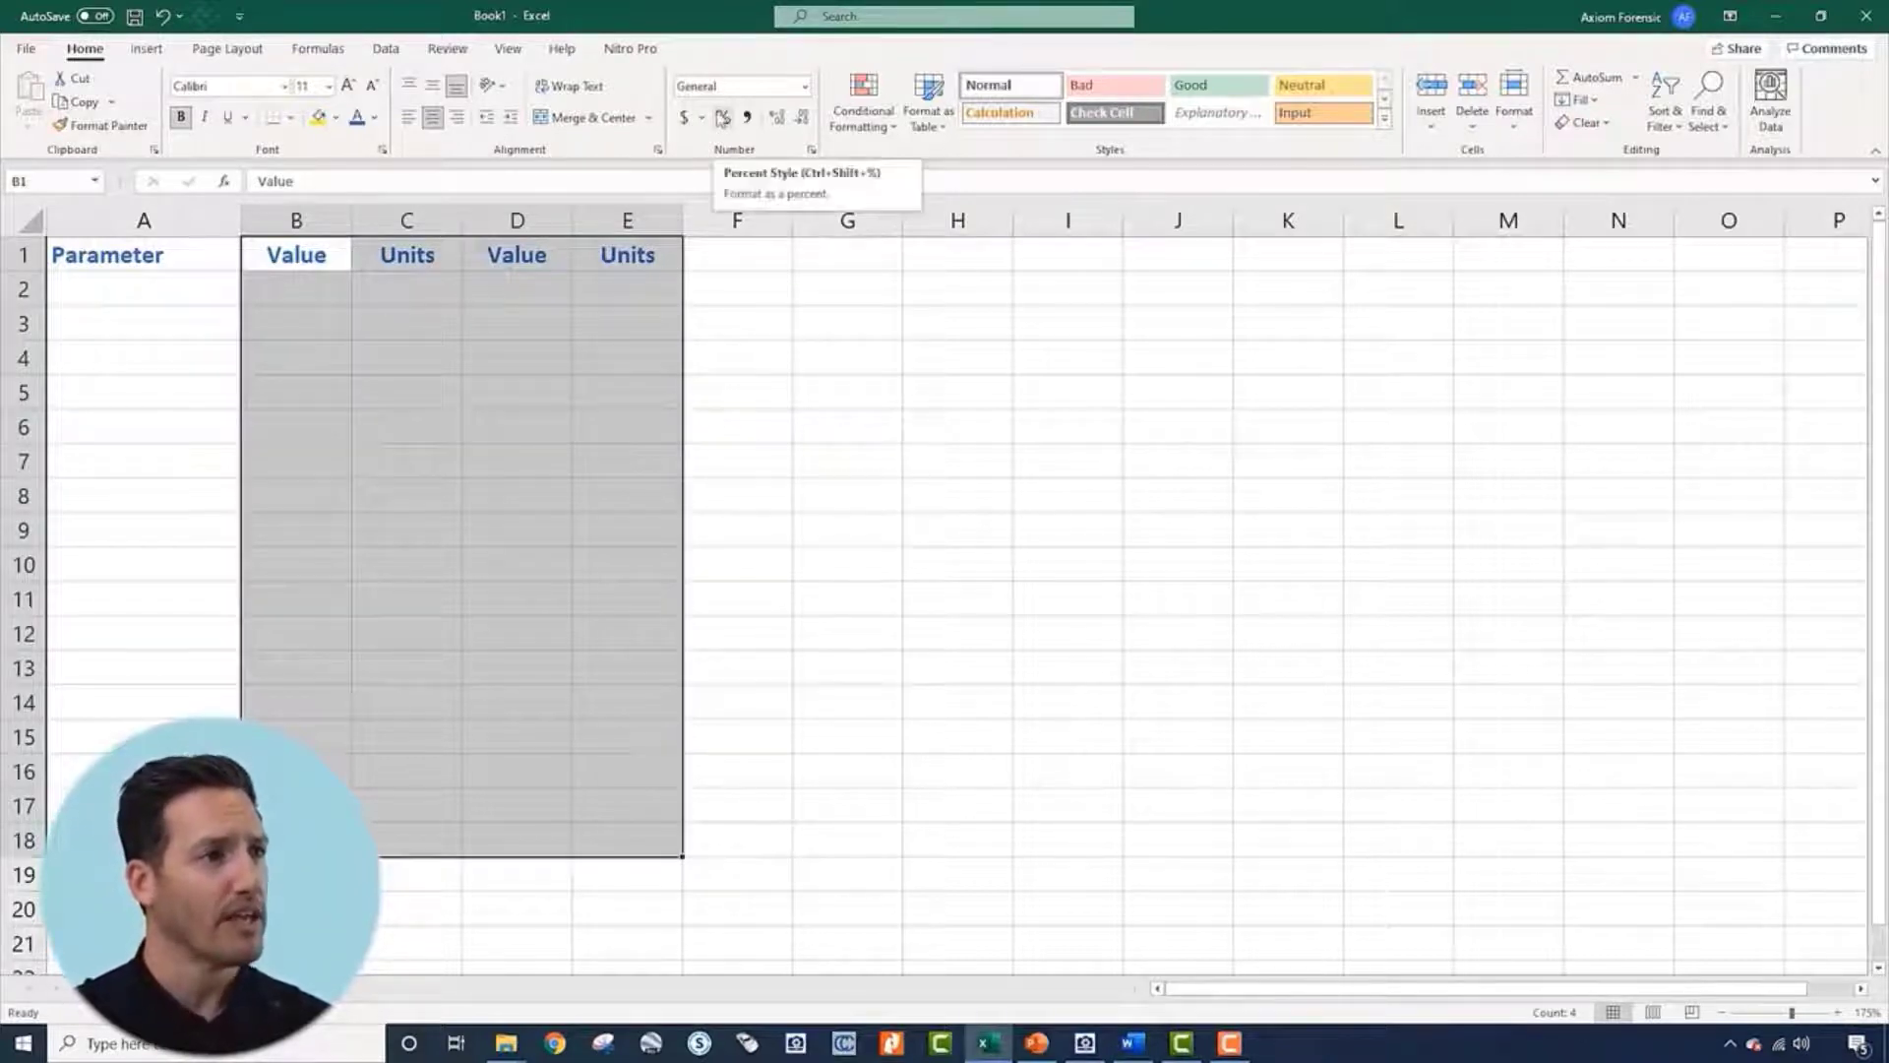
{"action": "left_click", "coordinate": [411, 118]}
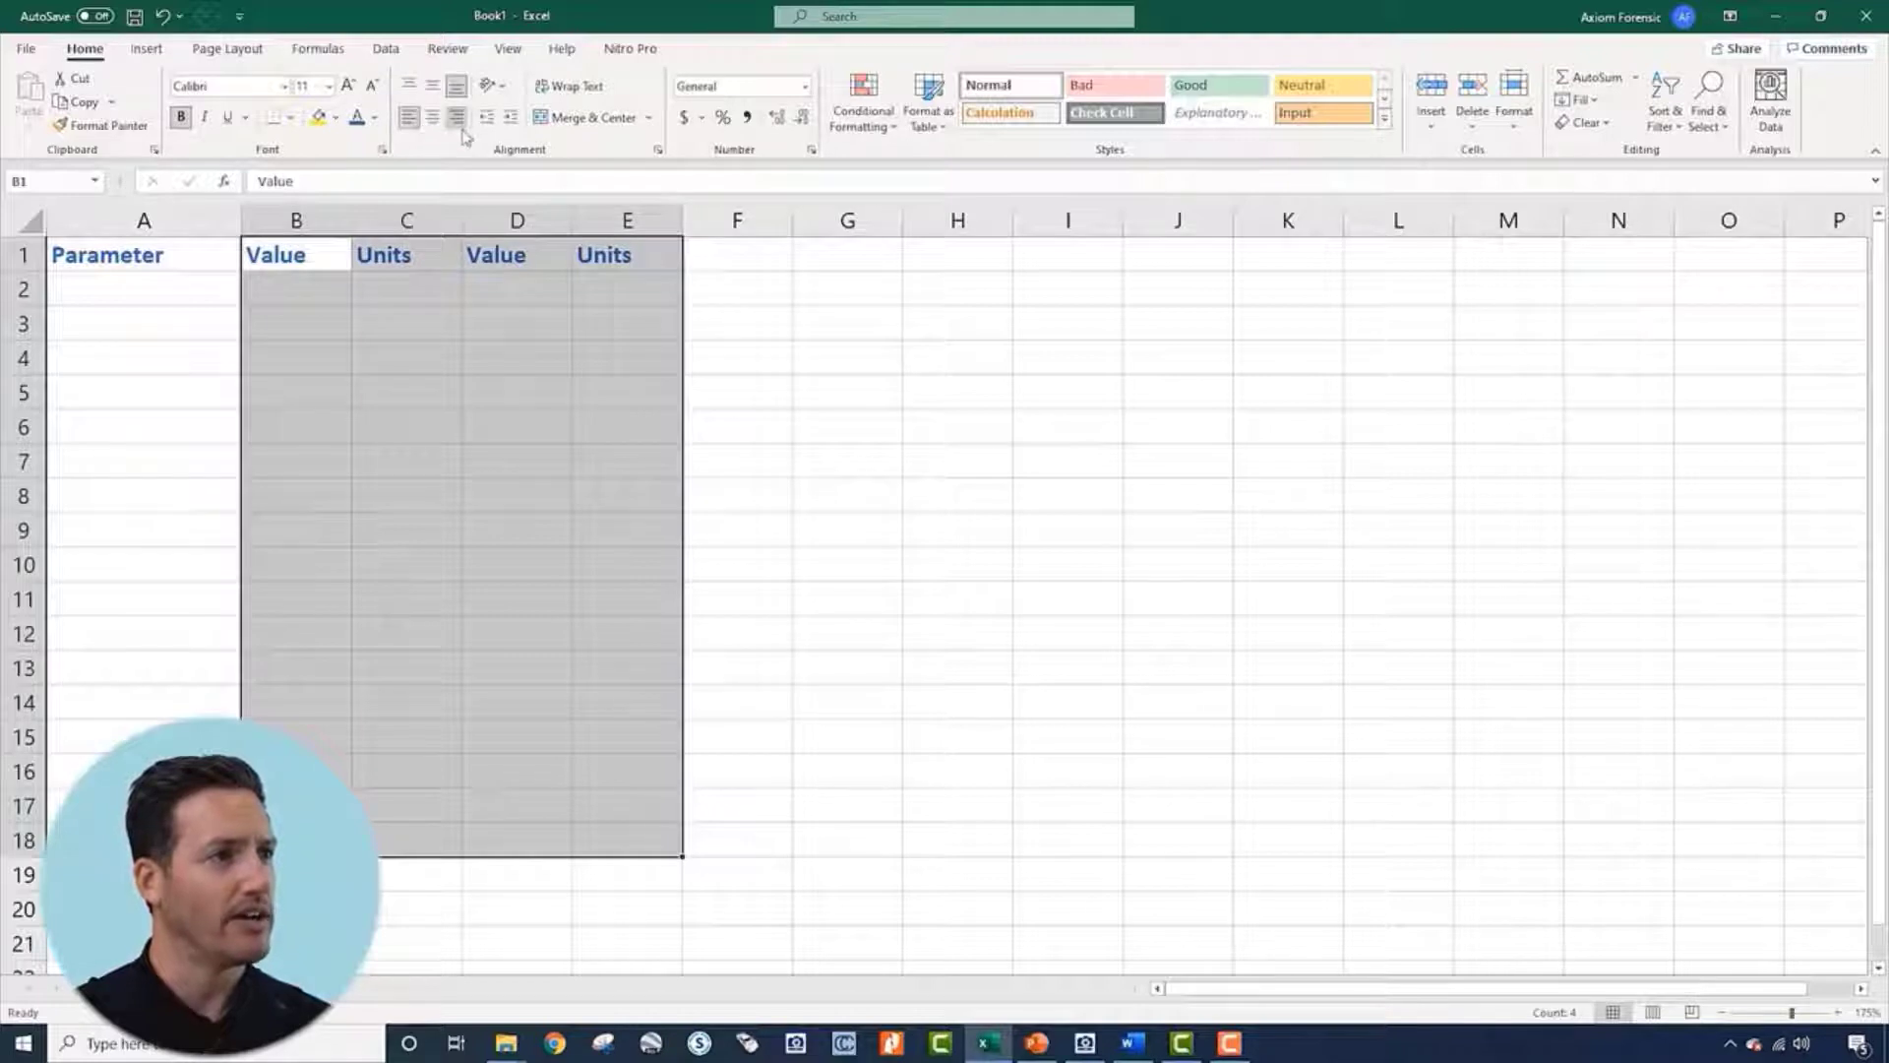
{"action": "left_click", "coordinate": [456, 117]}
{"action": "left_click", "coordinate": [433, 118]}
{"action": "left_click", "coordinate": [413, 285]}
Enter the parameter Initial Speed in cell A2 and its value 35 in B2
{"action": "left_click", "coordinate": [223, 300]}
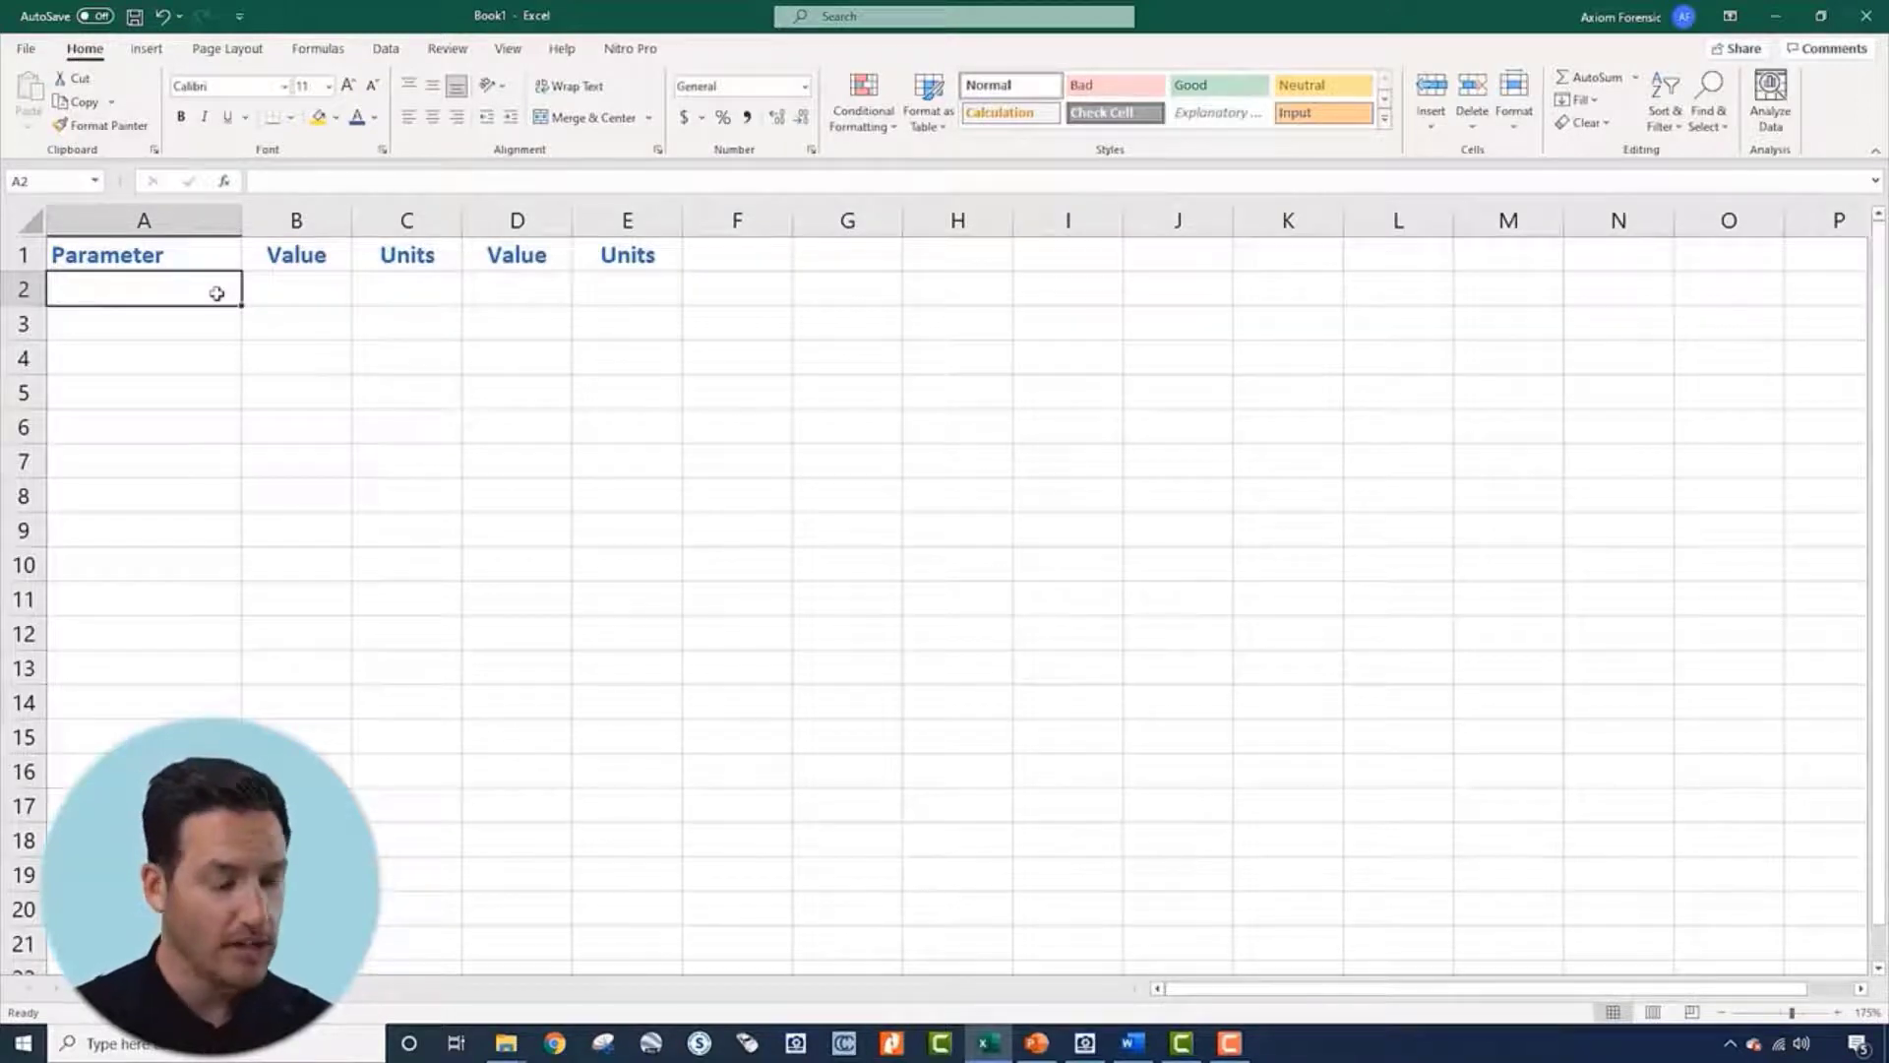
{"action": "type", "text": "Ini"}
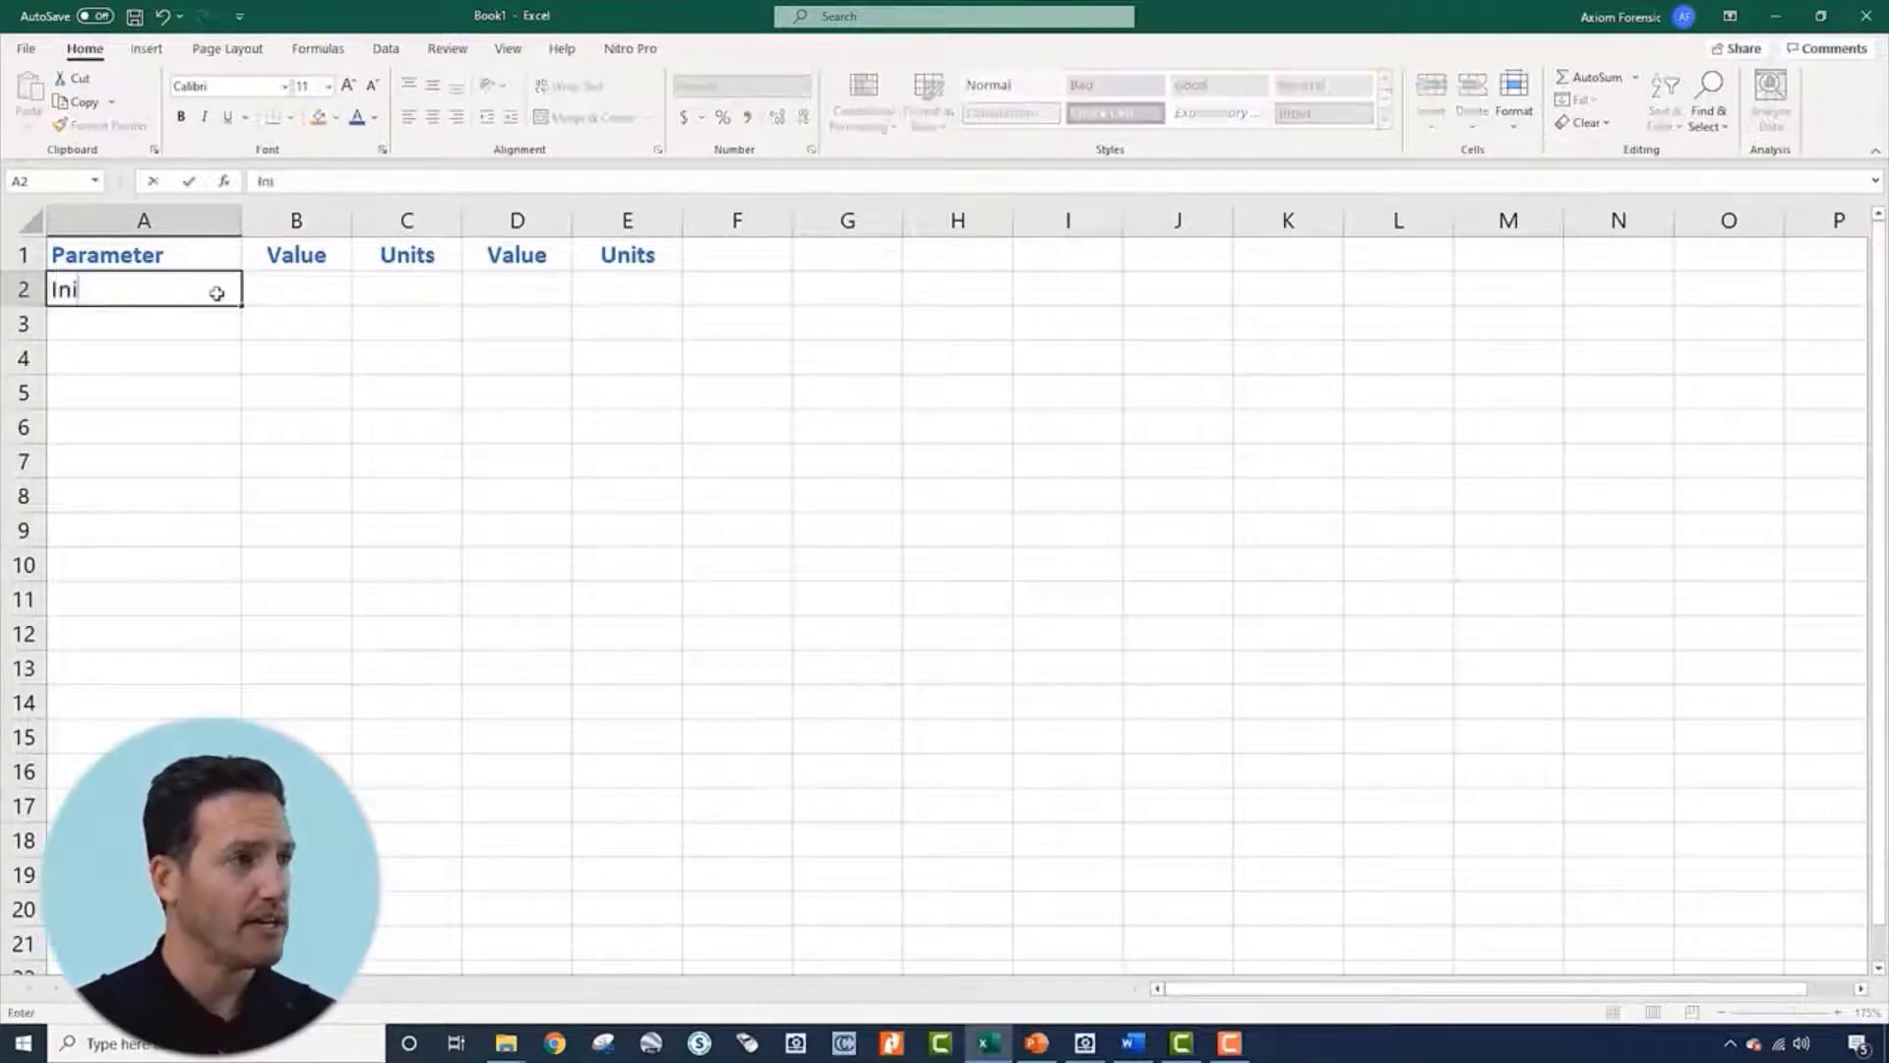
{"action": "type", "text": "tial Speed"}
{"action": "key", "text": "Return"}
{"action": "key", "text": "Up"}
{"action": "key", "text": "Right"}
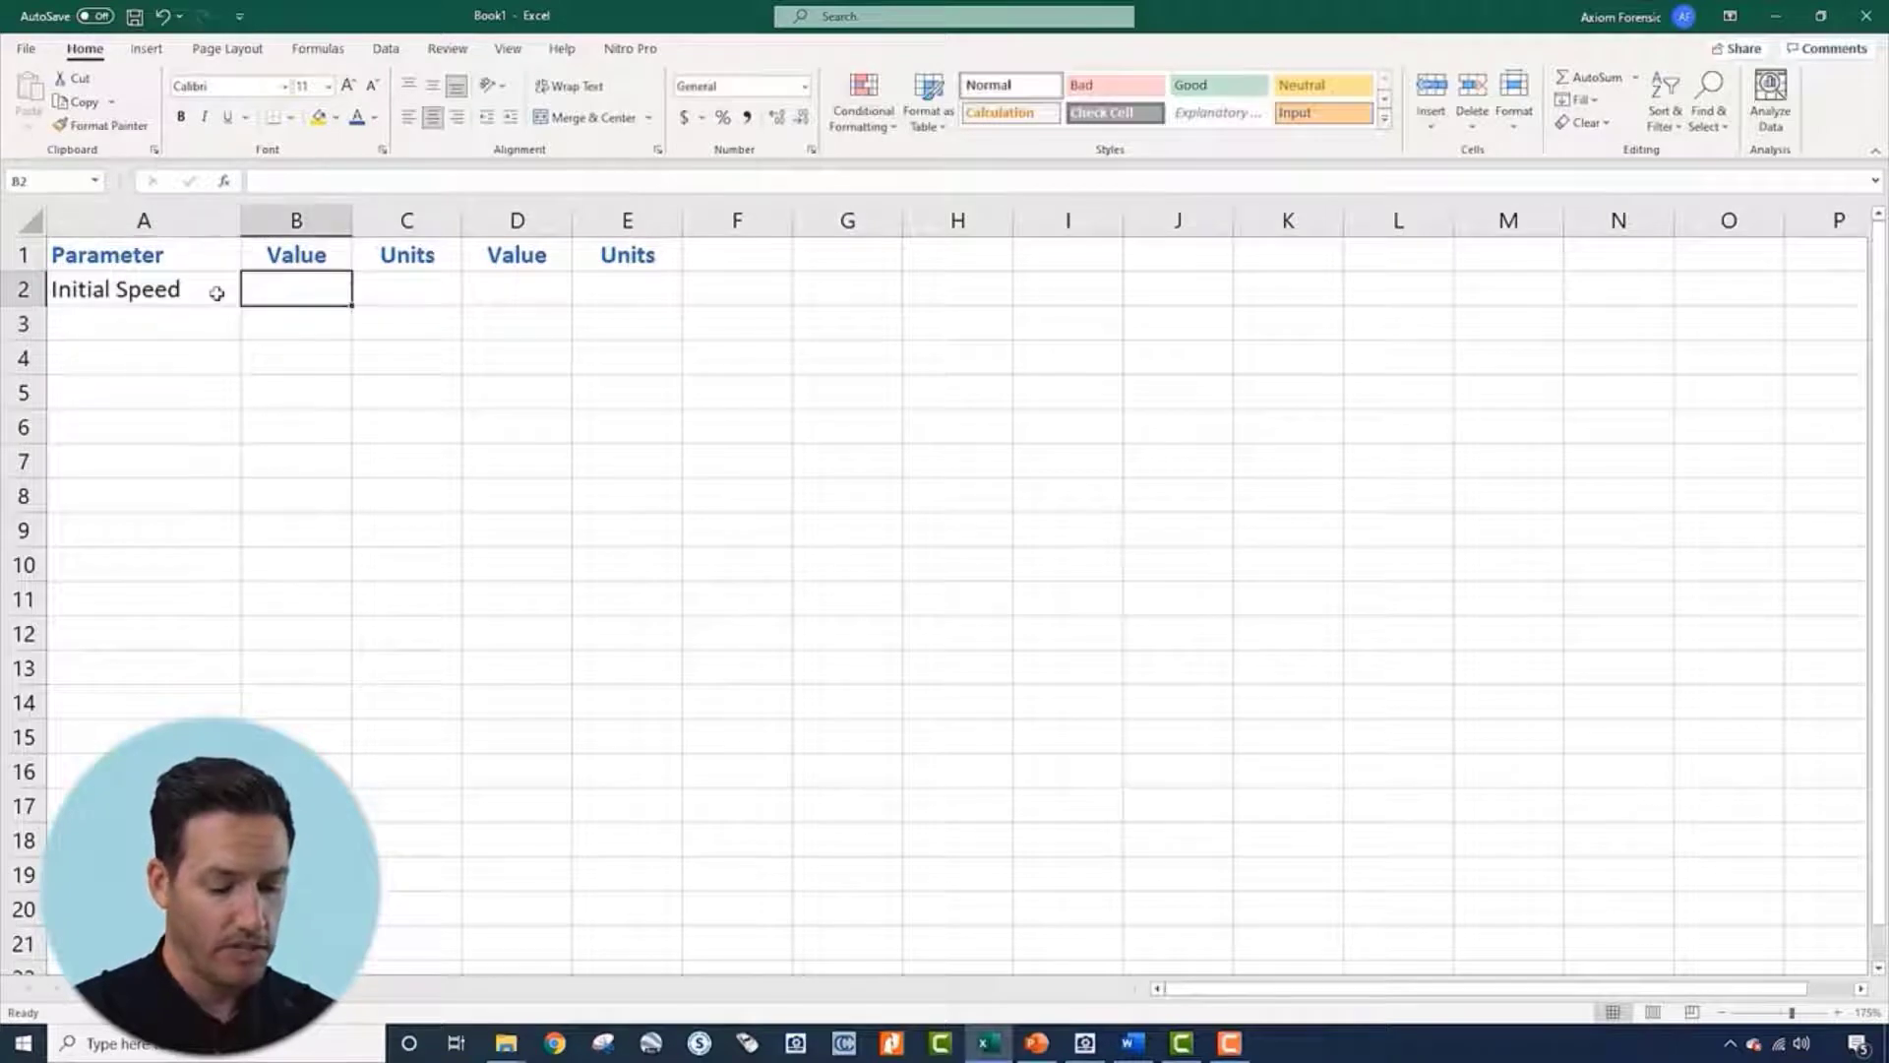
{"action": "type", "text": "35"}
{"action": "key", "text": "Tab"}
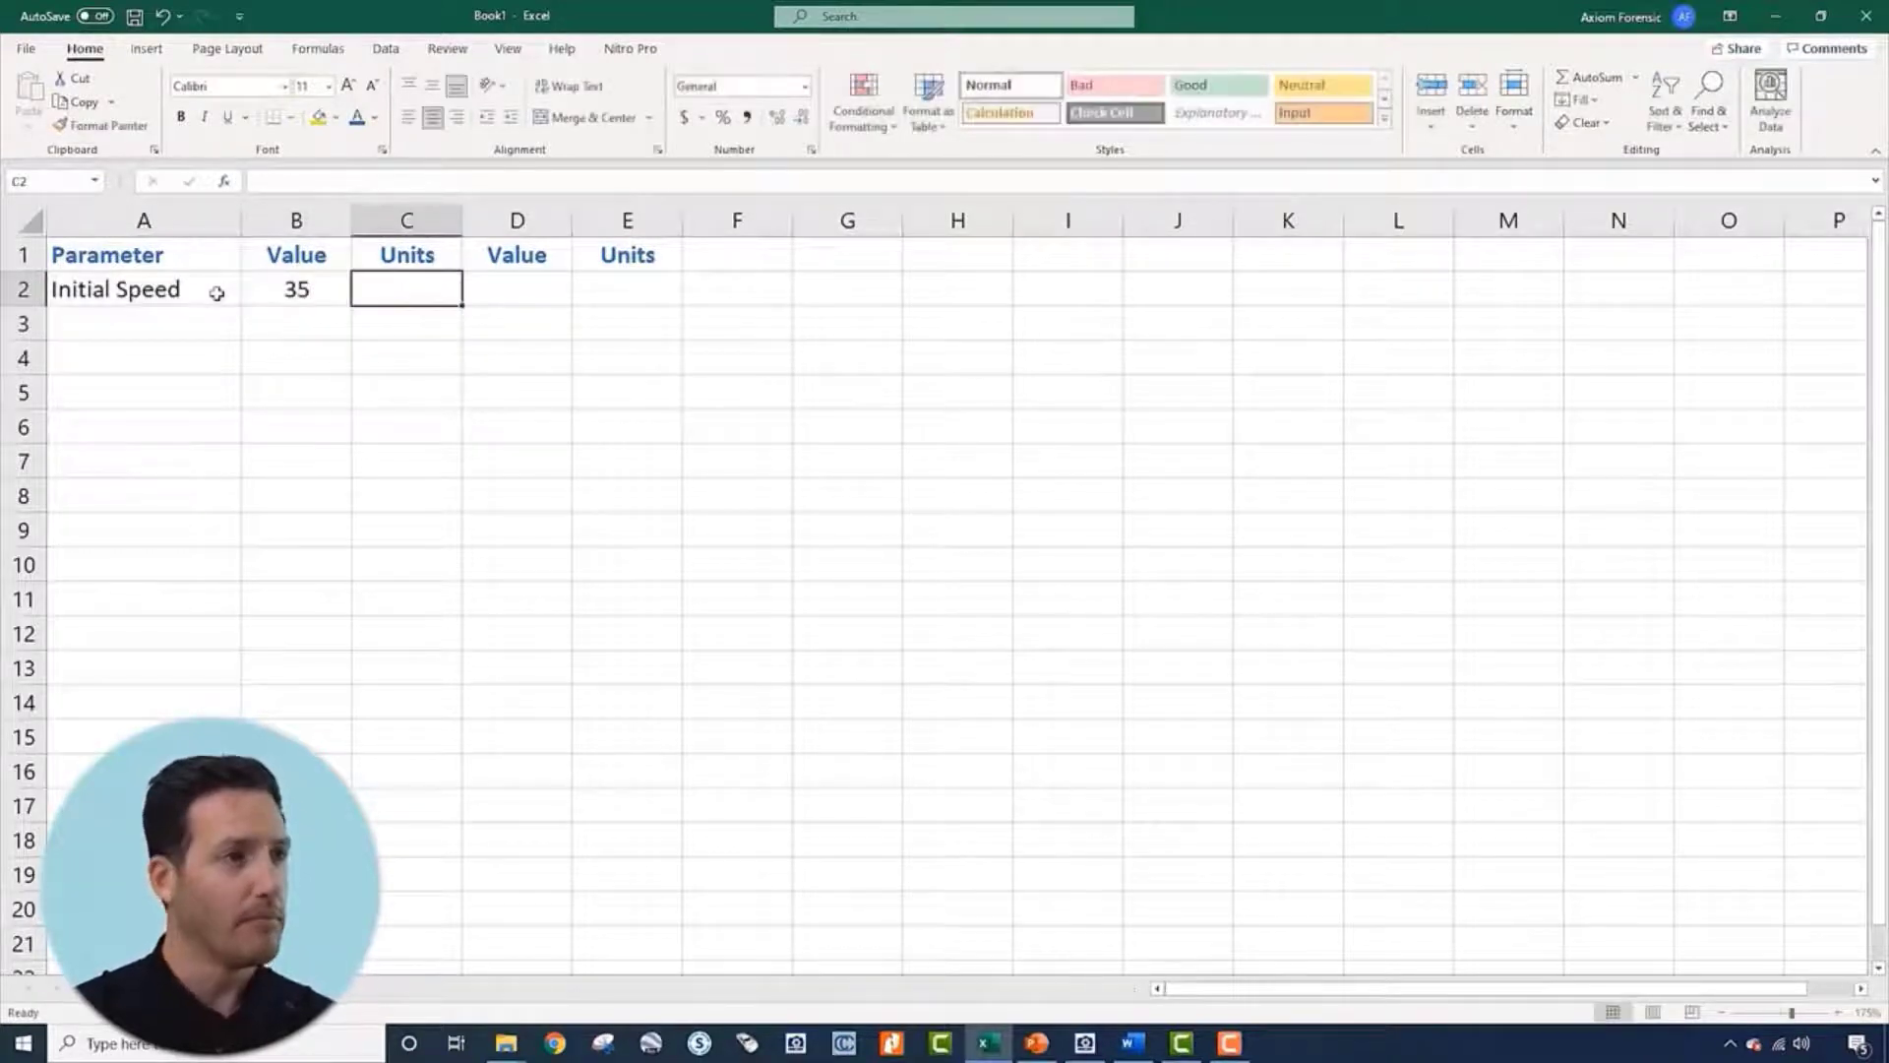
Enter the Initial Speed units mph in cell C2 and ft/s in E2
{"action": "type", "text": "mph"}
{"action": "key", "text": "Return"}
{"action": "key", "text": "Up"}
{"action": "key", "text": "Right"}
{"action": "key", "text": "Right"}
{"action": "key", "text": "Right"}
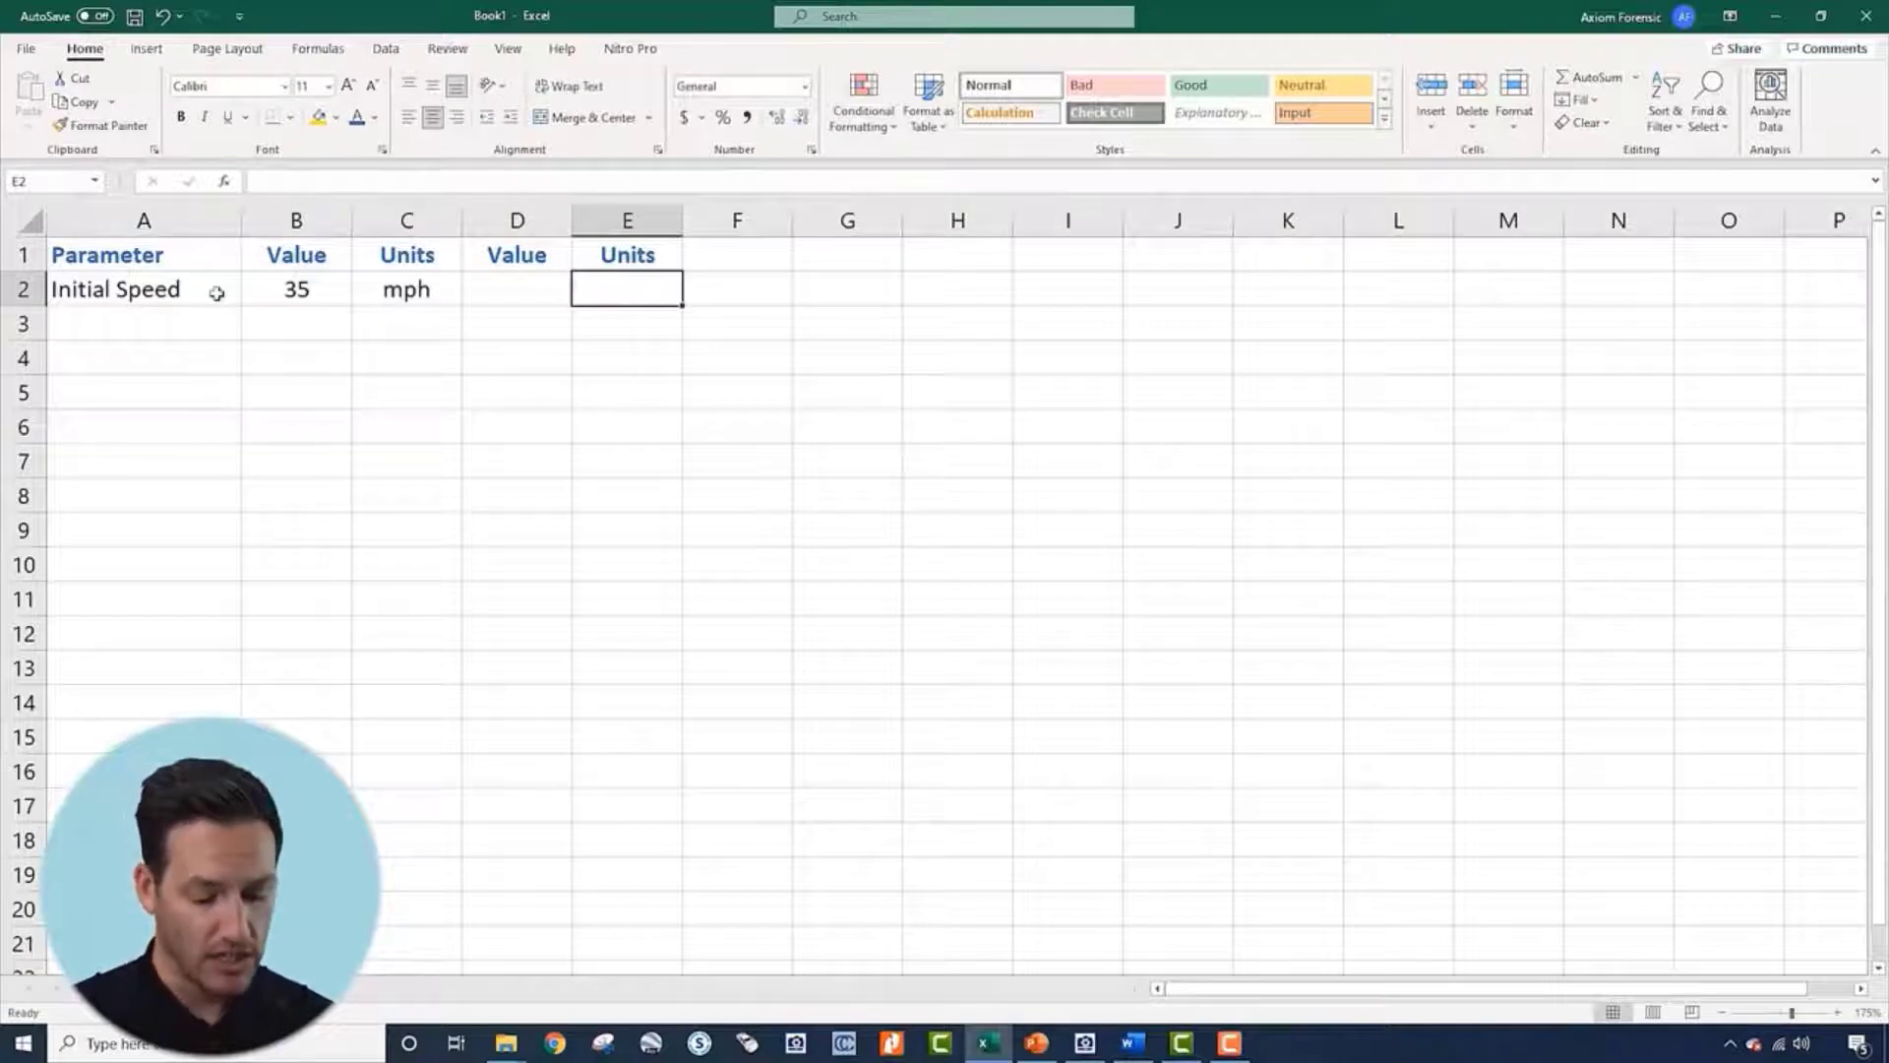
{"action": "type", "text": "ft/s"}
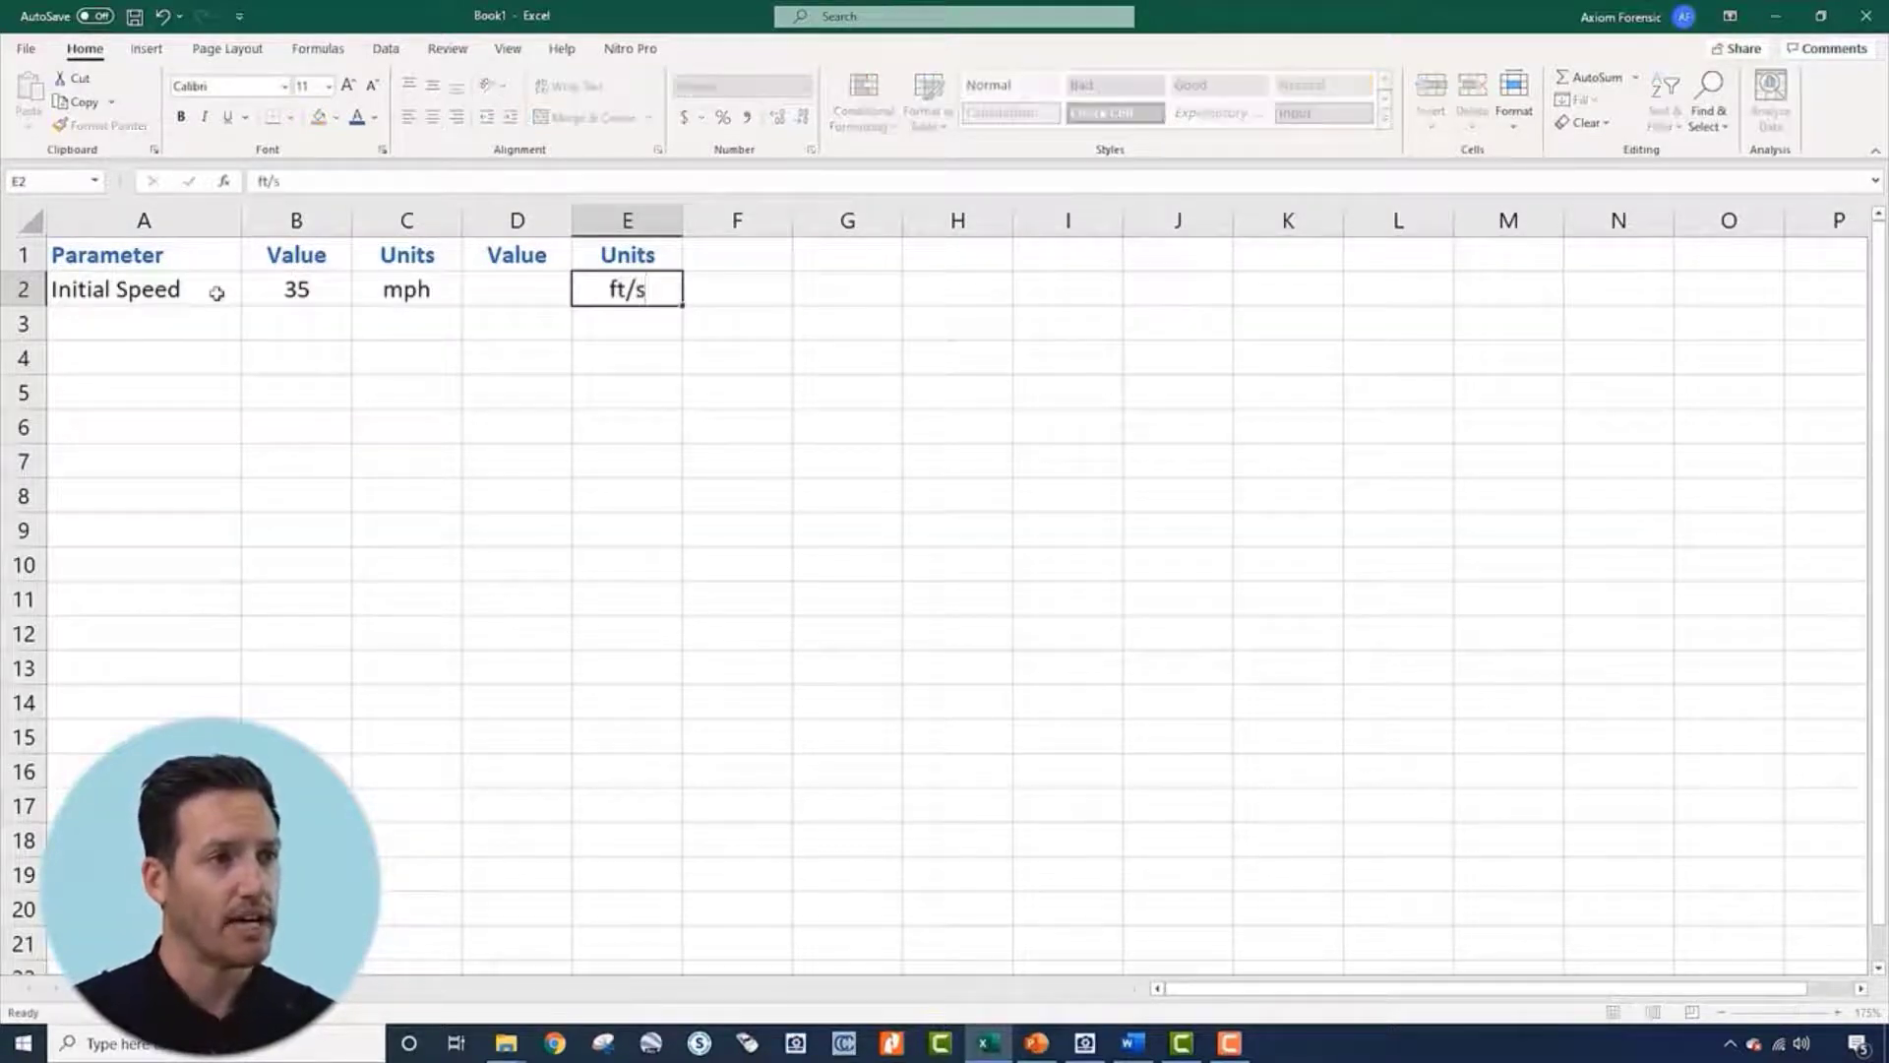
Convert the initial speed to ft/s in cell D2 with the formula =B2*(5280/3600)
{"action": "key", "text": "Left"}
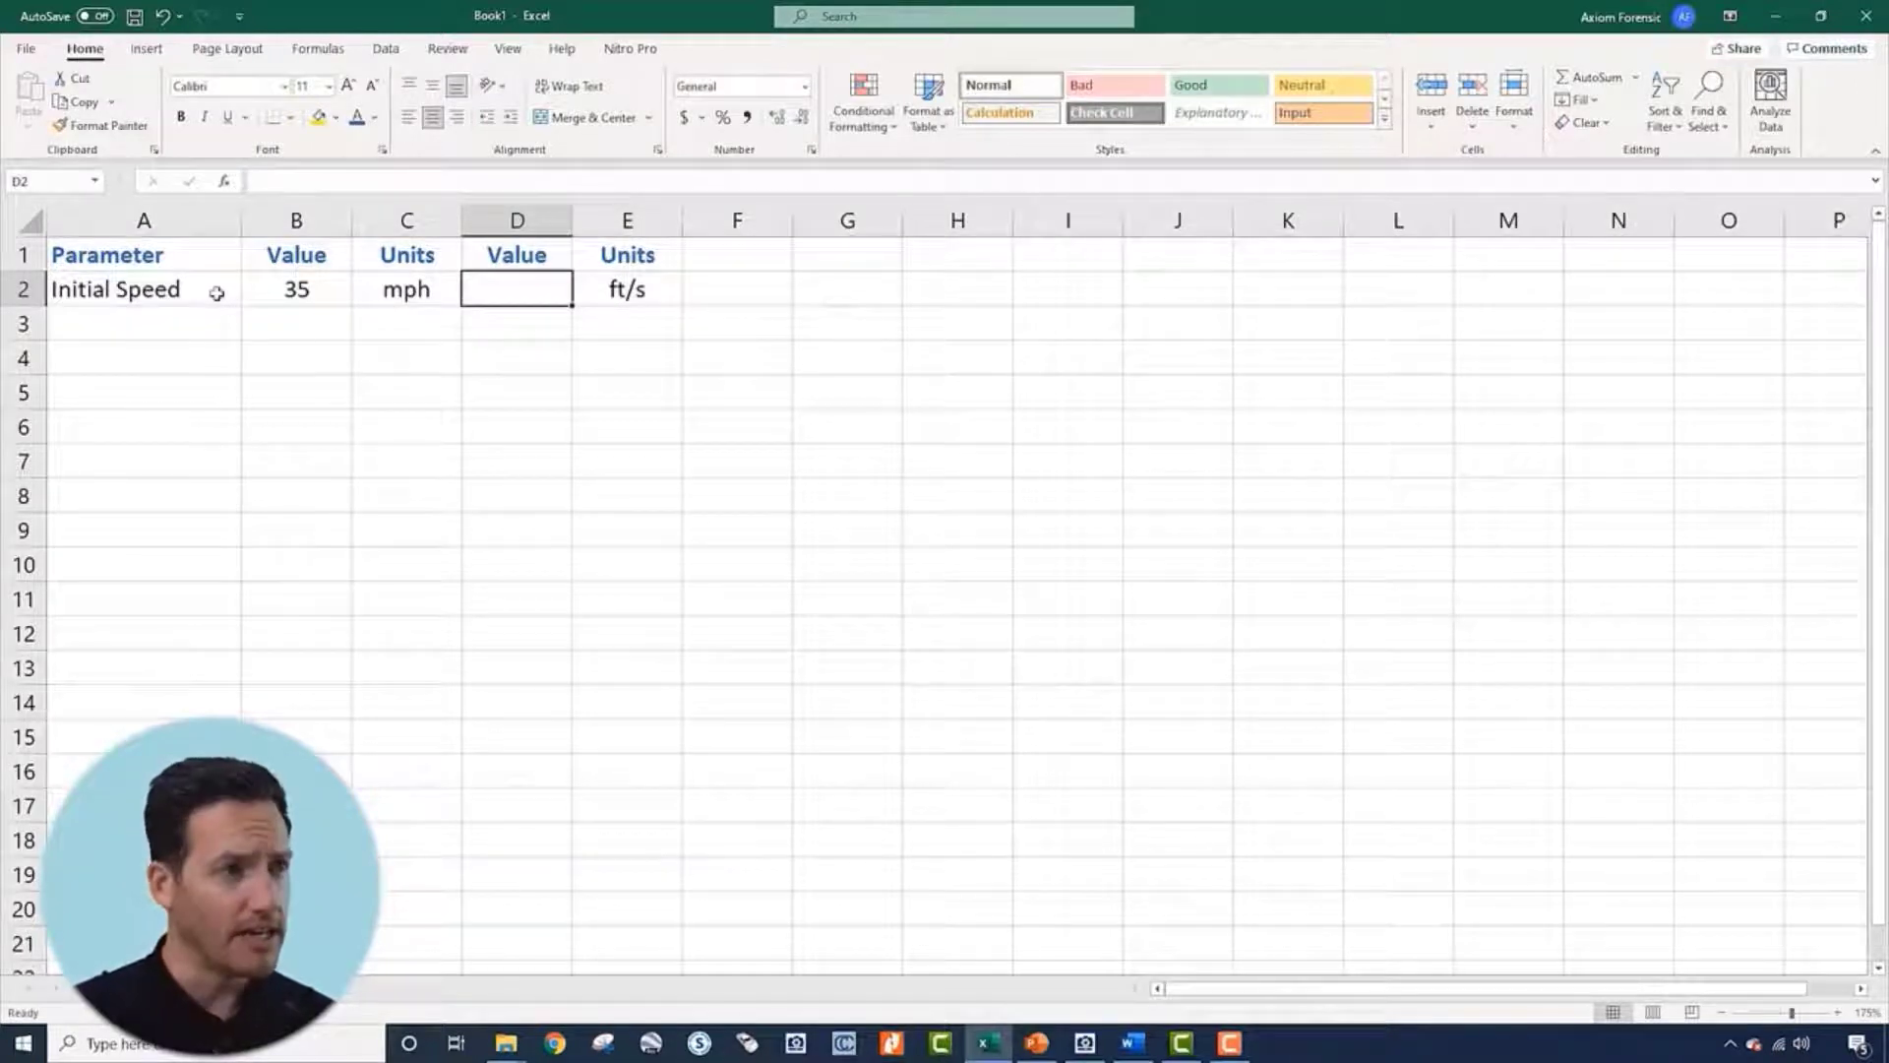
{"action": "type", "text": "="}
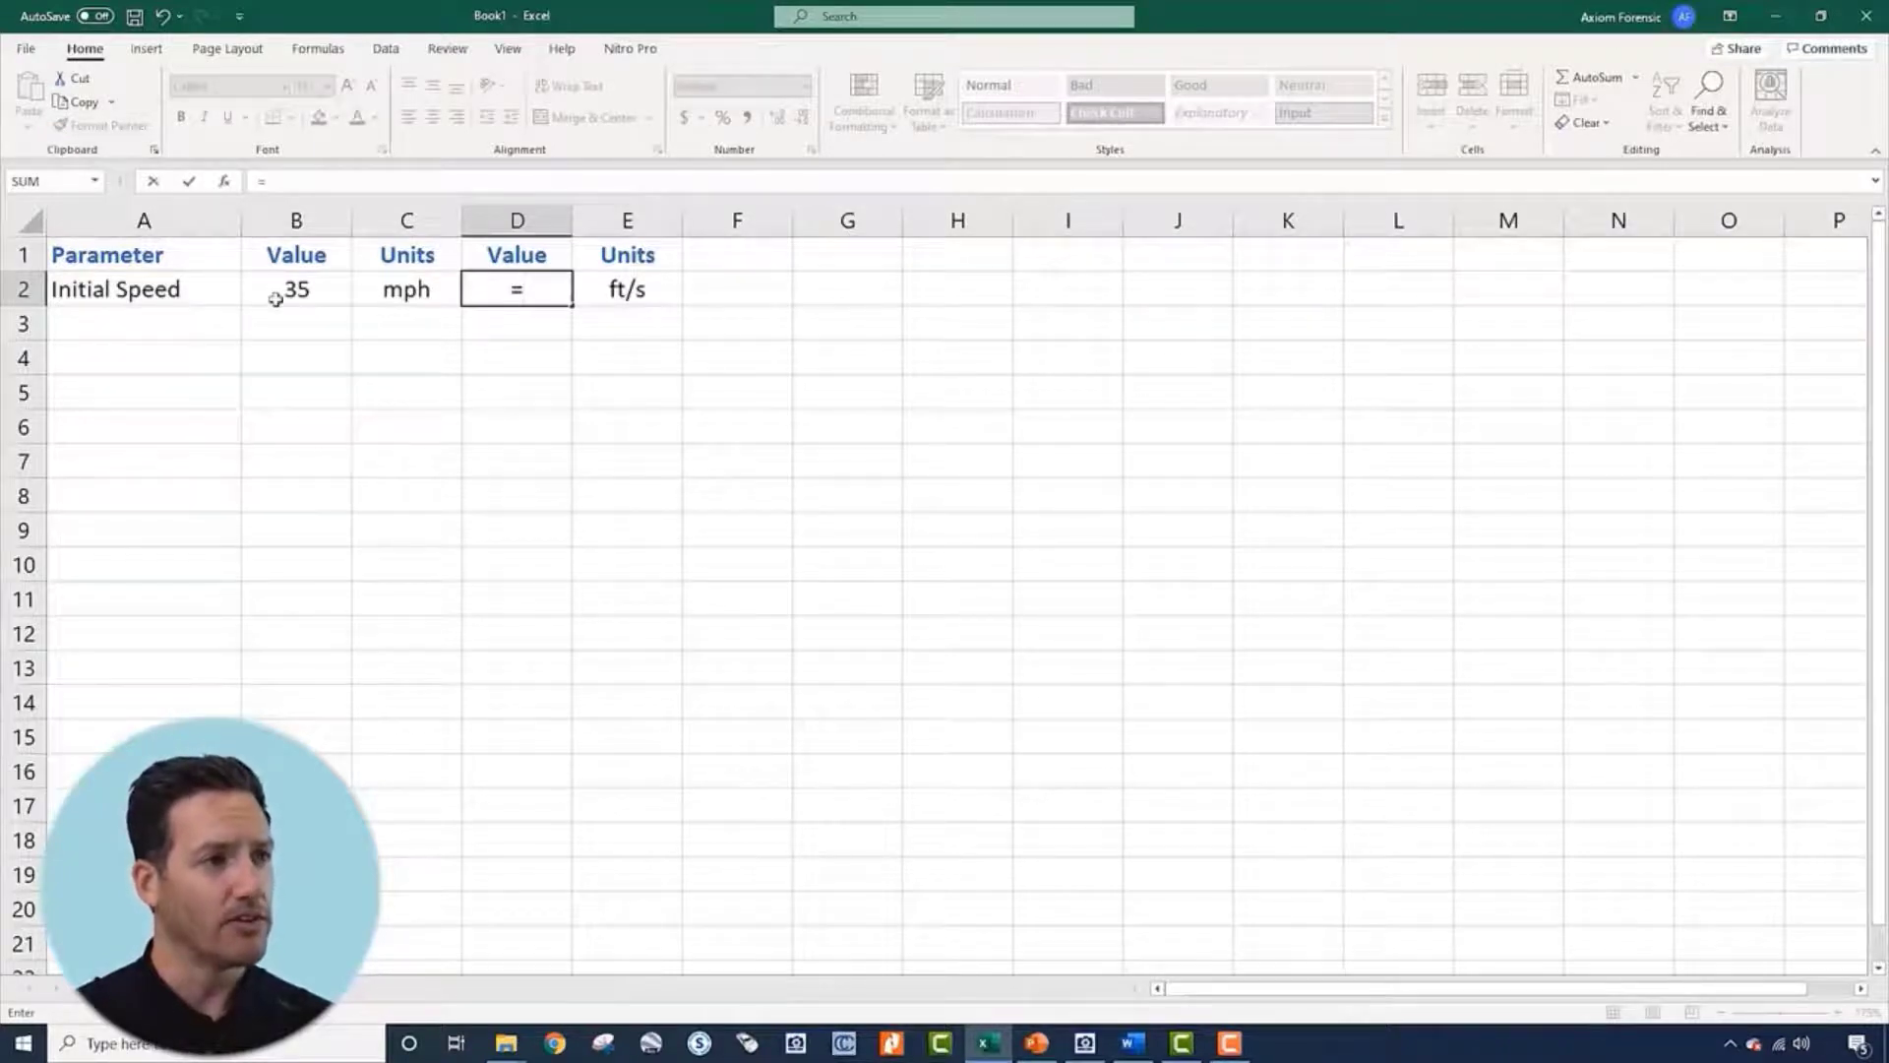
{"action": "left_click", "coordinate": [307, 294]}
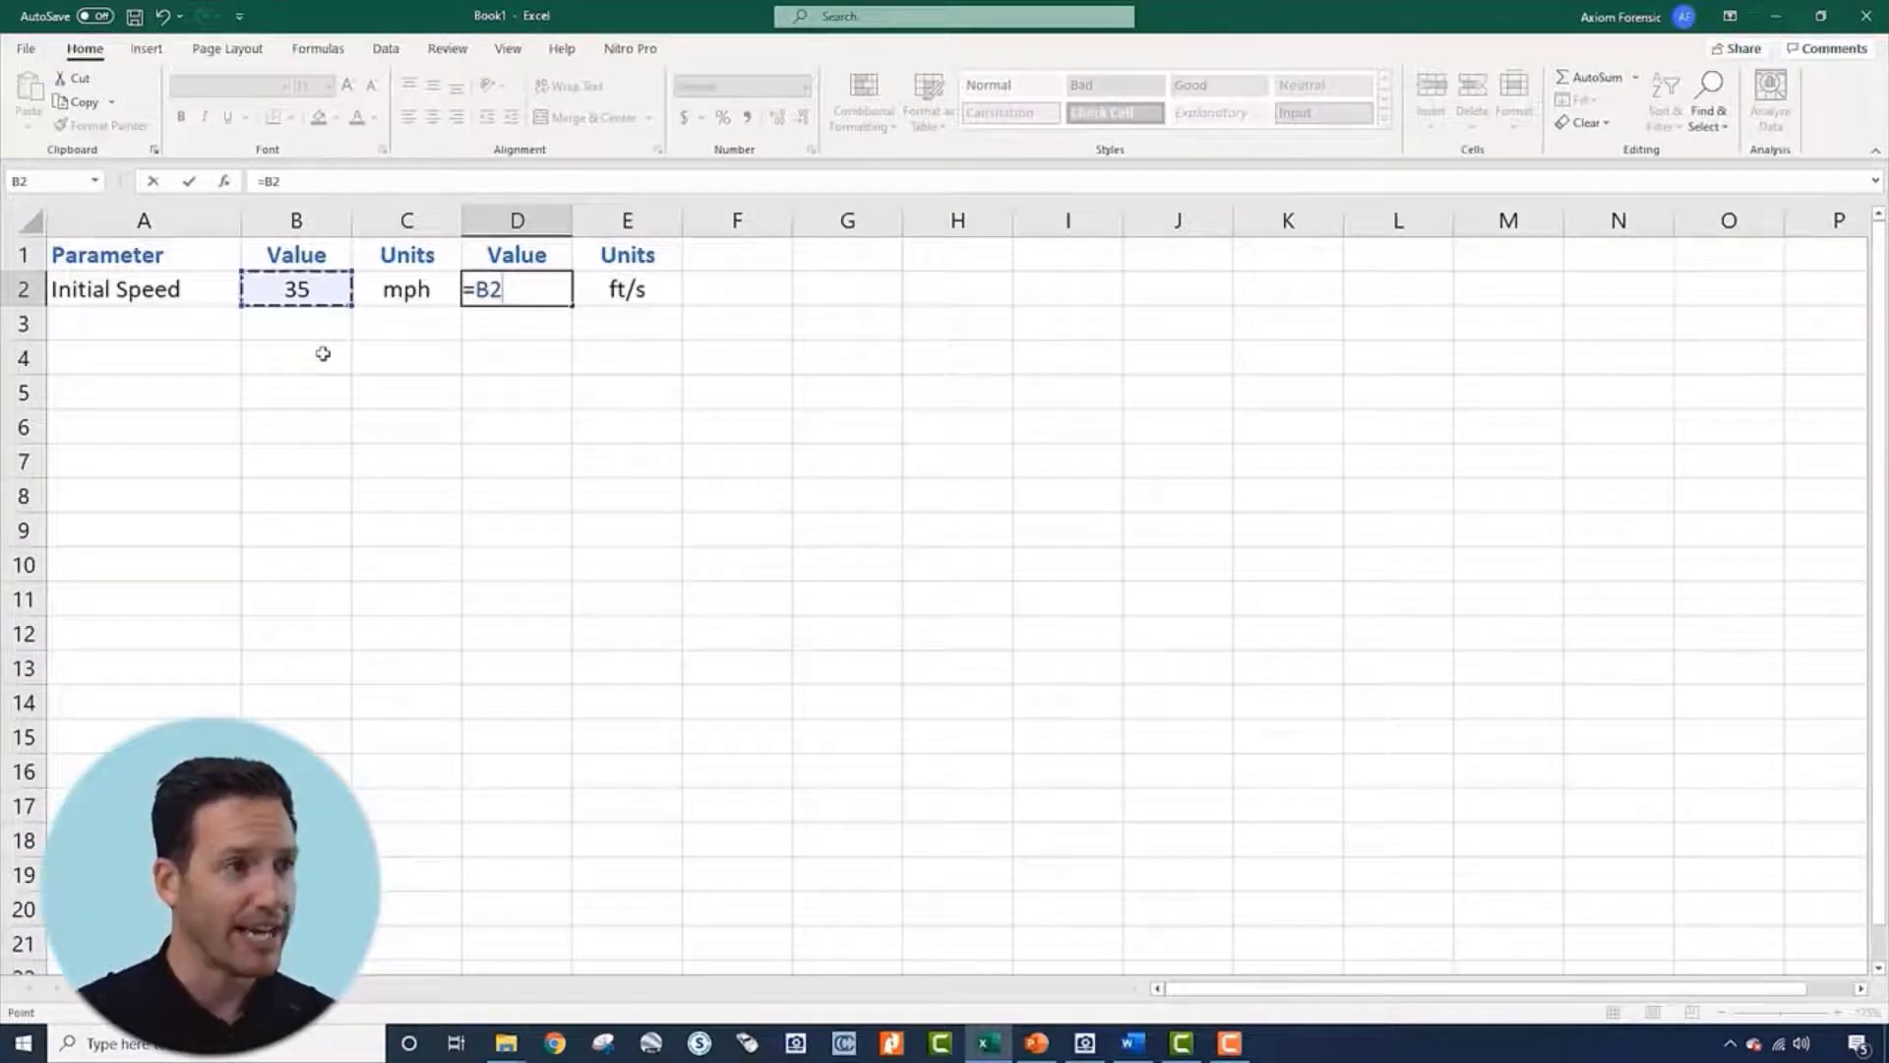
{"action": "type", "text": "*(528"}
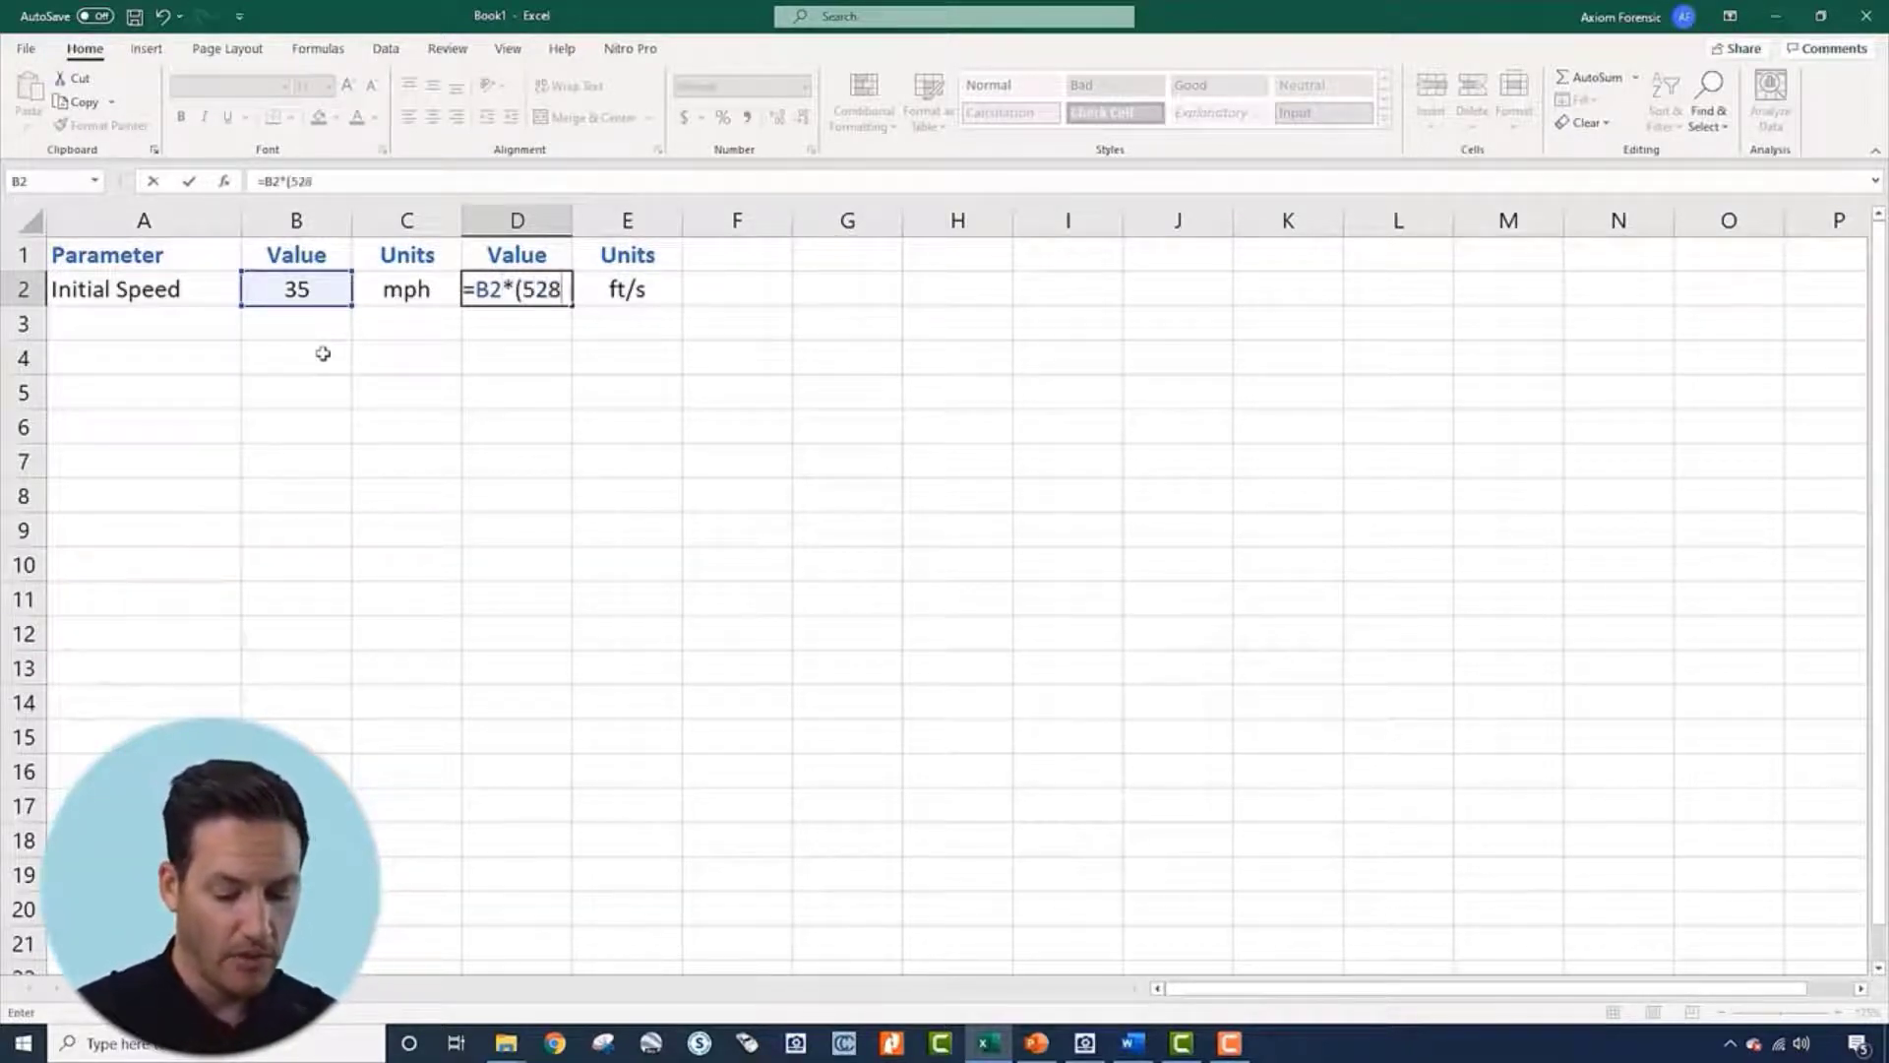
{"action": "type", "text": "0/3600)"}
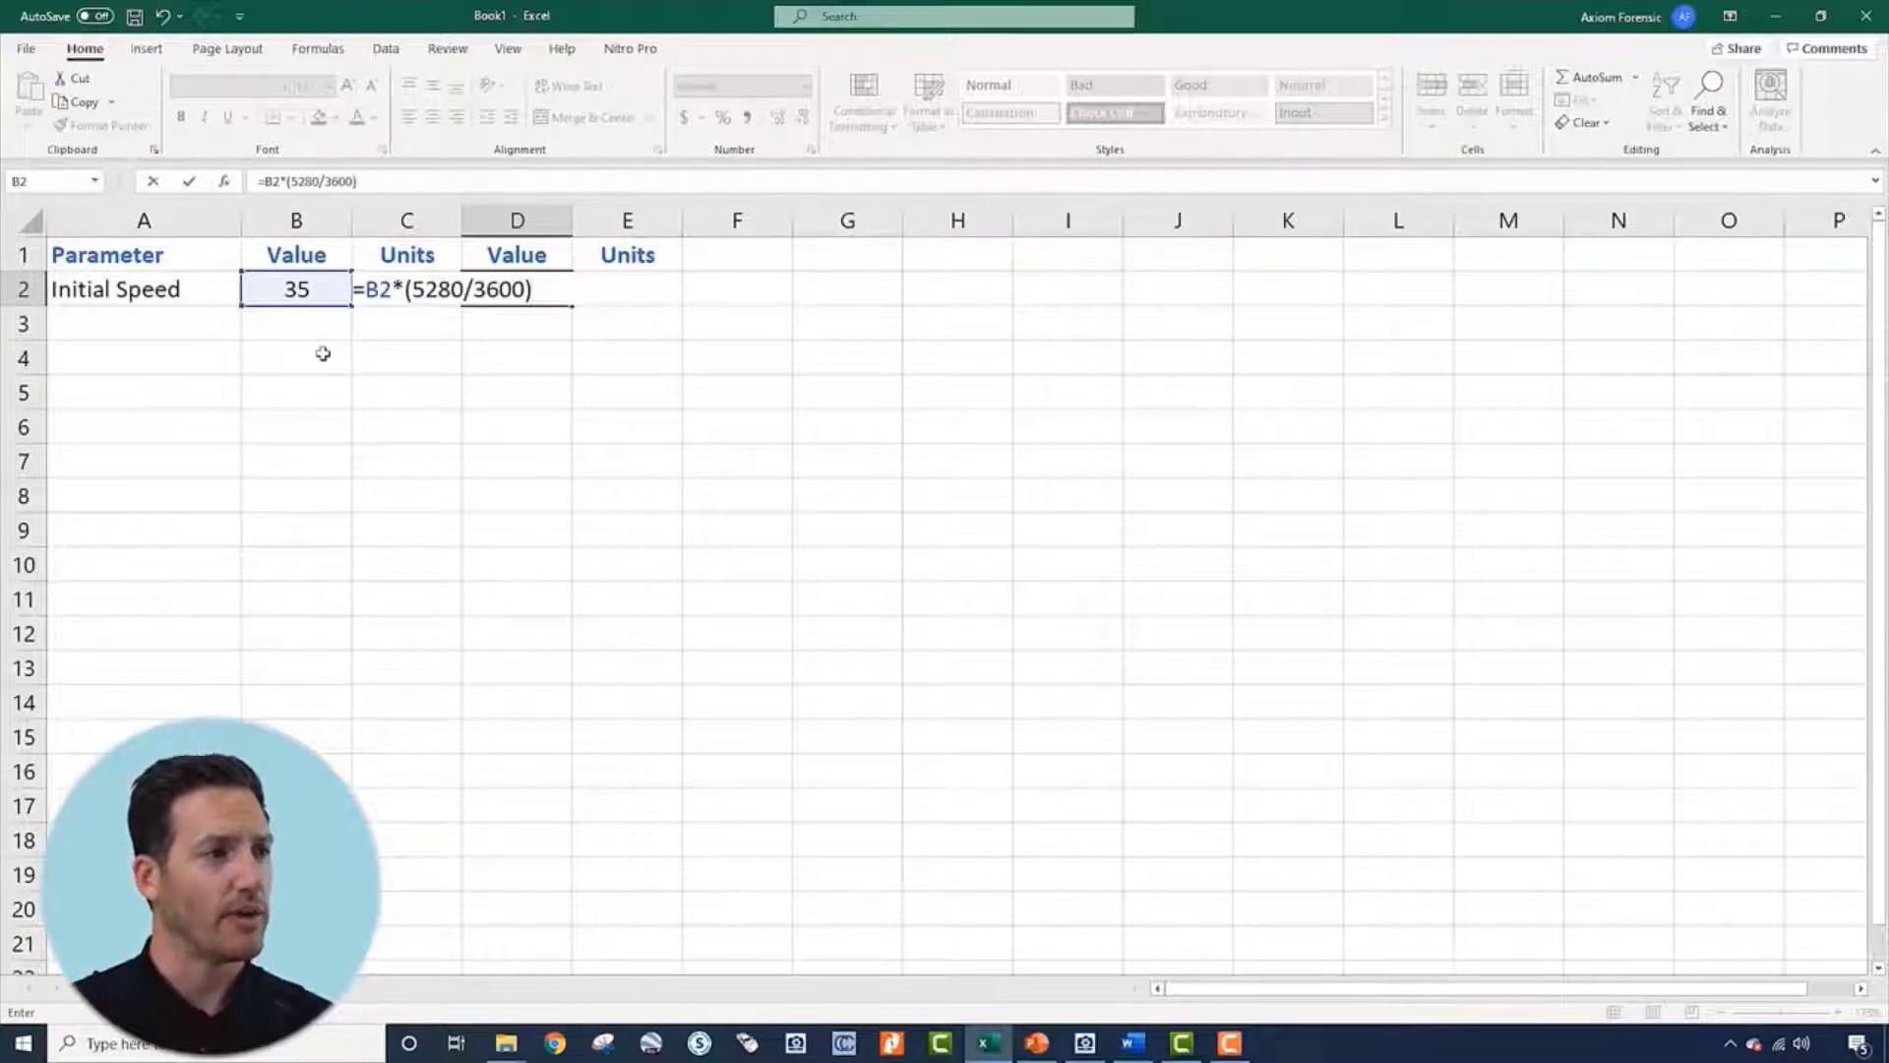
{"action": "key", "text": "Return"}
{"action": "key", "text": "Up"}
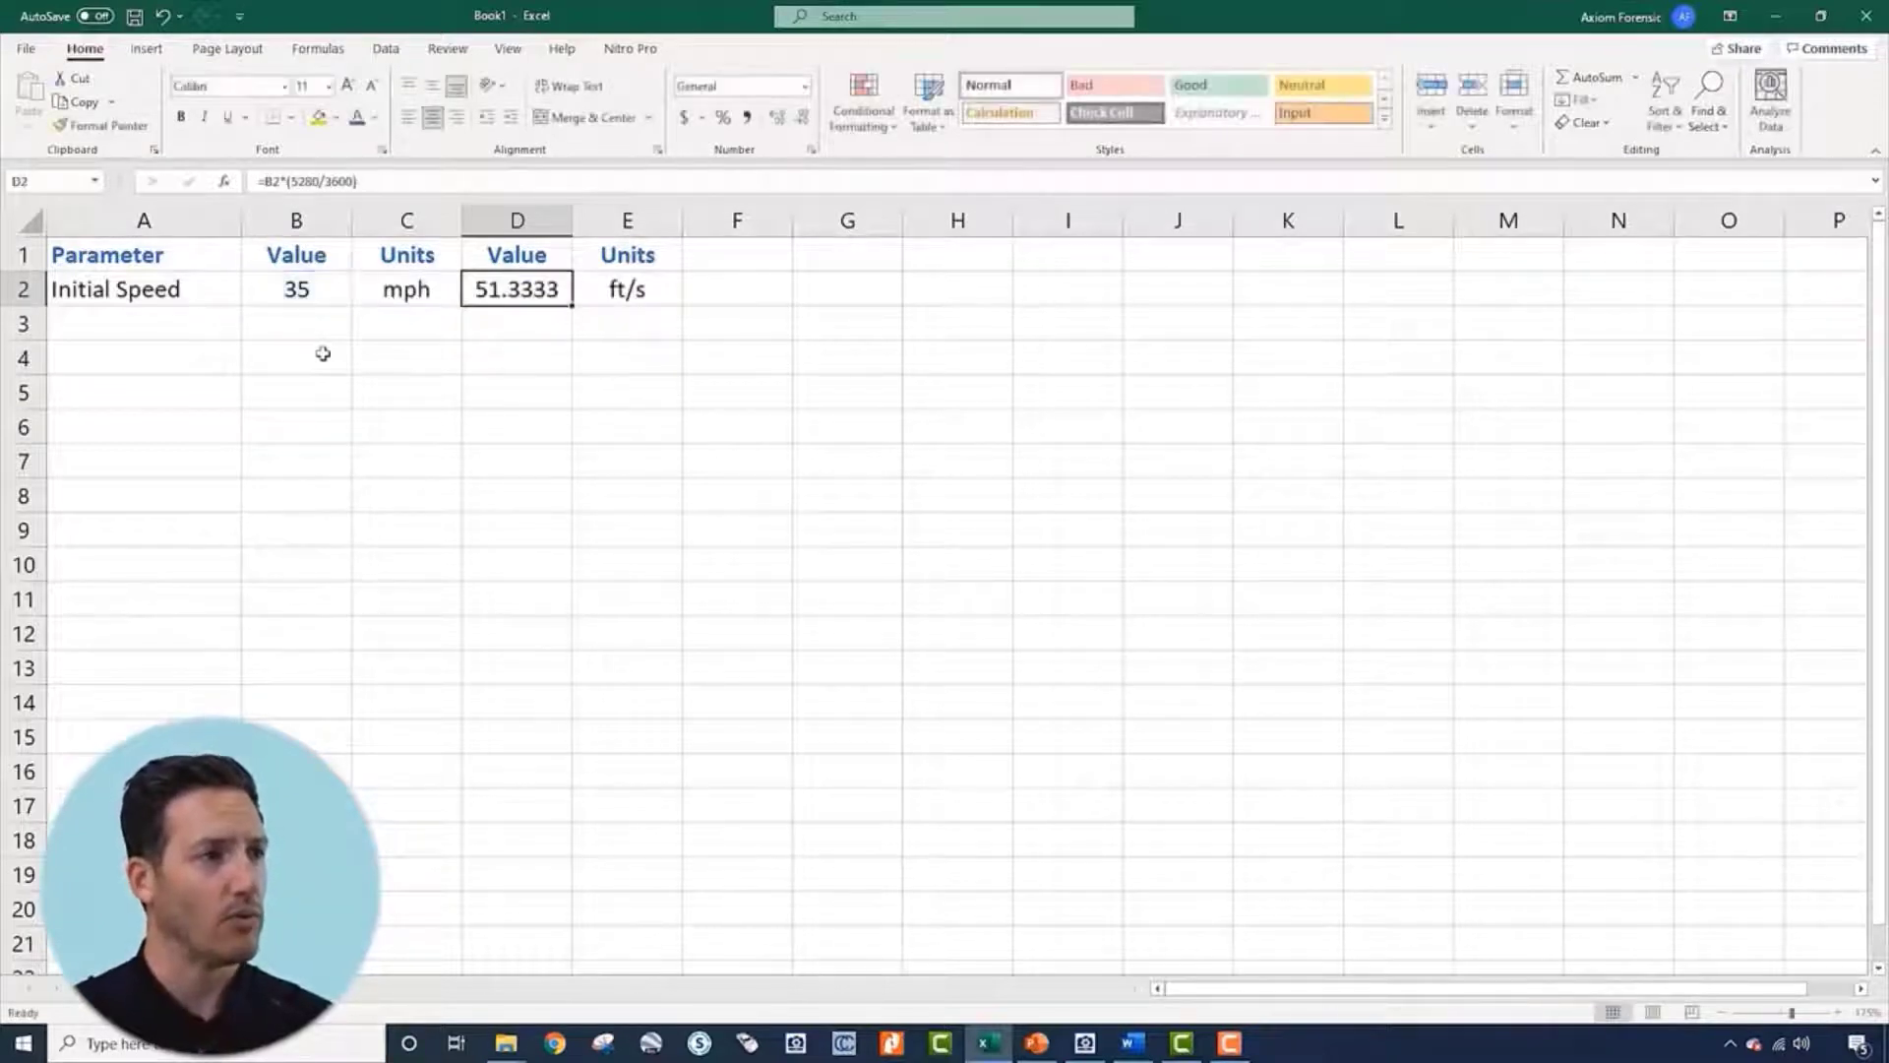
Remove the parentheses from the formula in D2 so that it reads =B2*5280/3600
{"action": "left_click", "coordinate": [404, 186]}
{"action": "key", "text": "BackSpace"}
{"action": "key", "text": "BackSpace"}
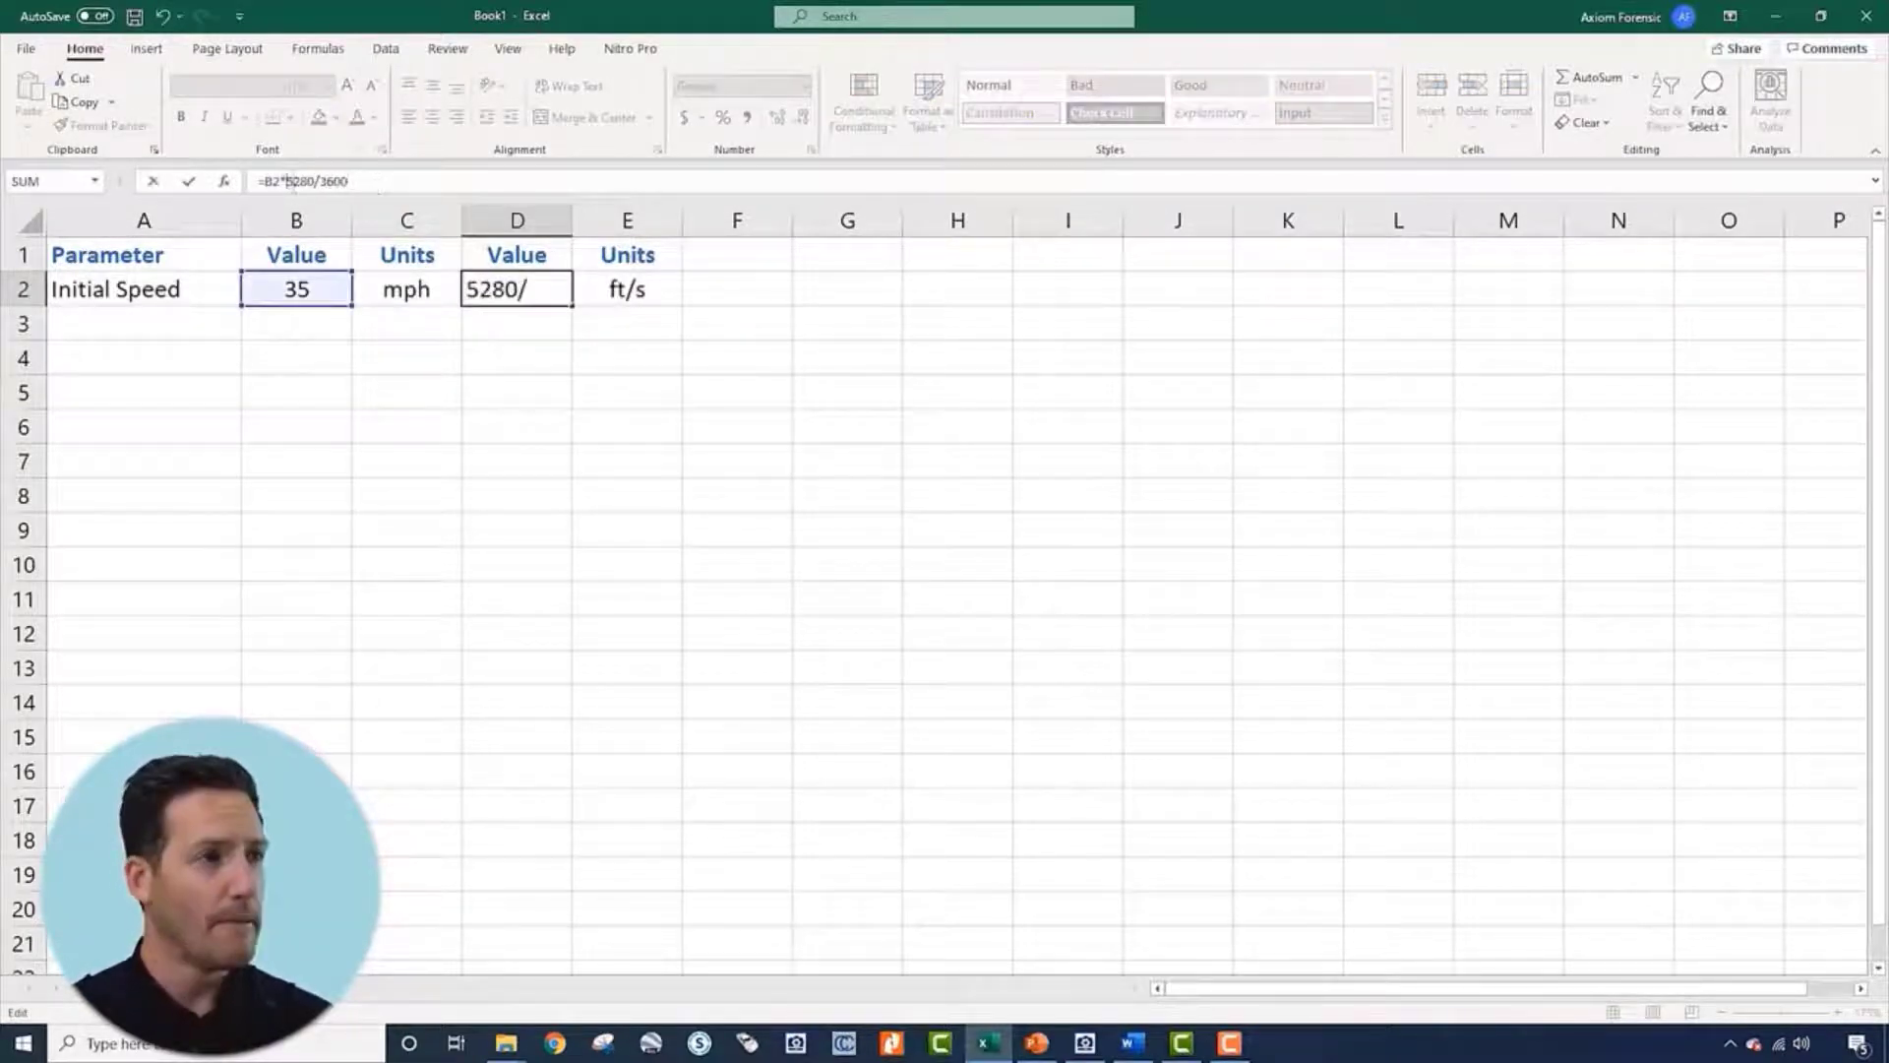
{"action": "key", "text": "Return"}
{"action": "key", "text": "Up"}
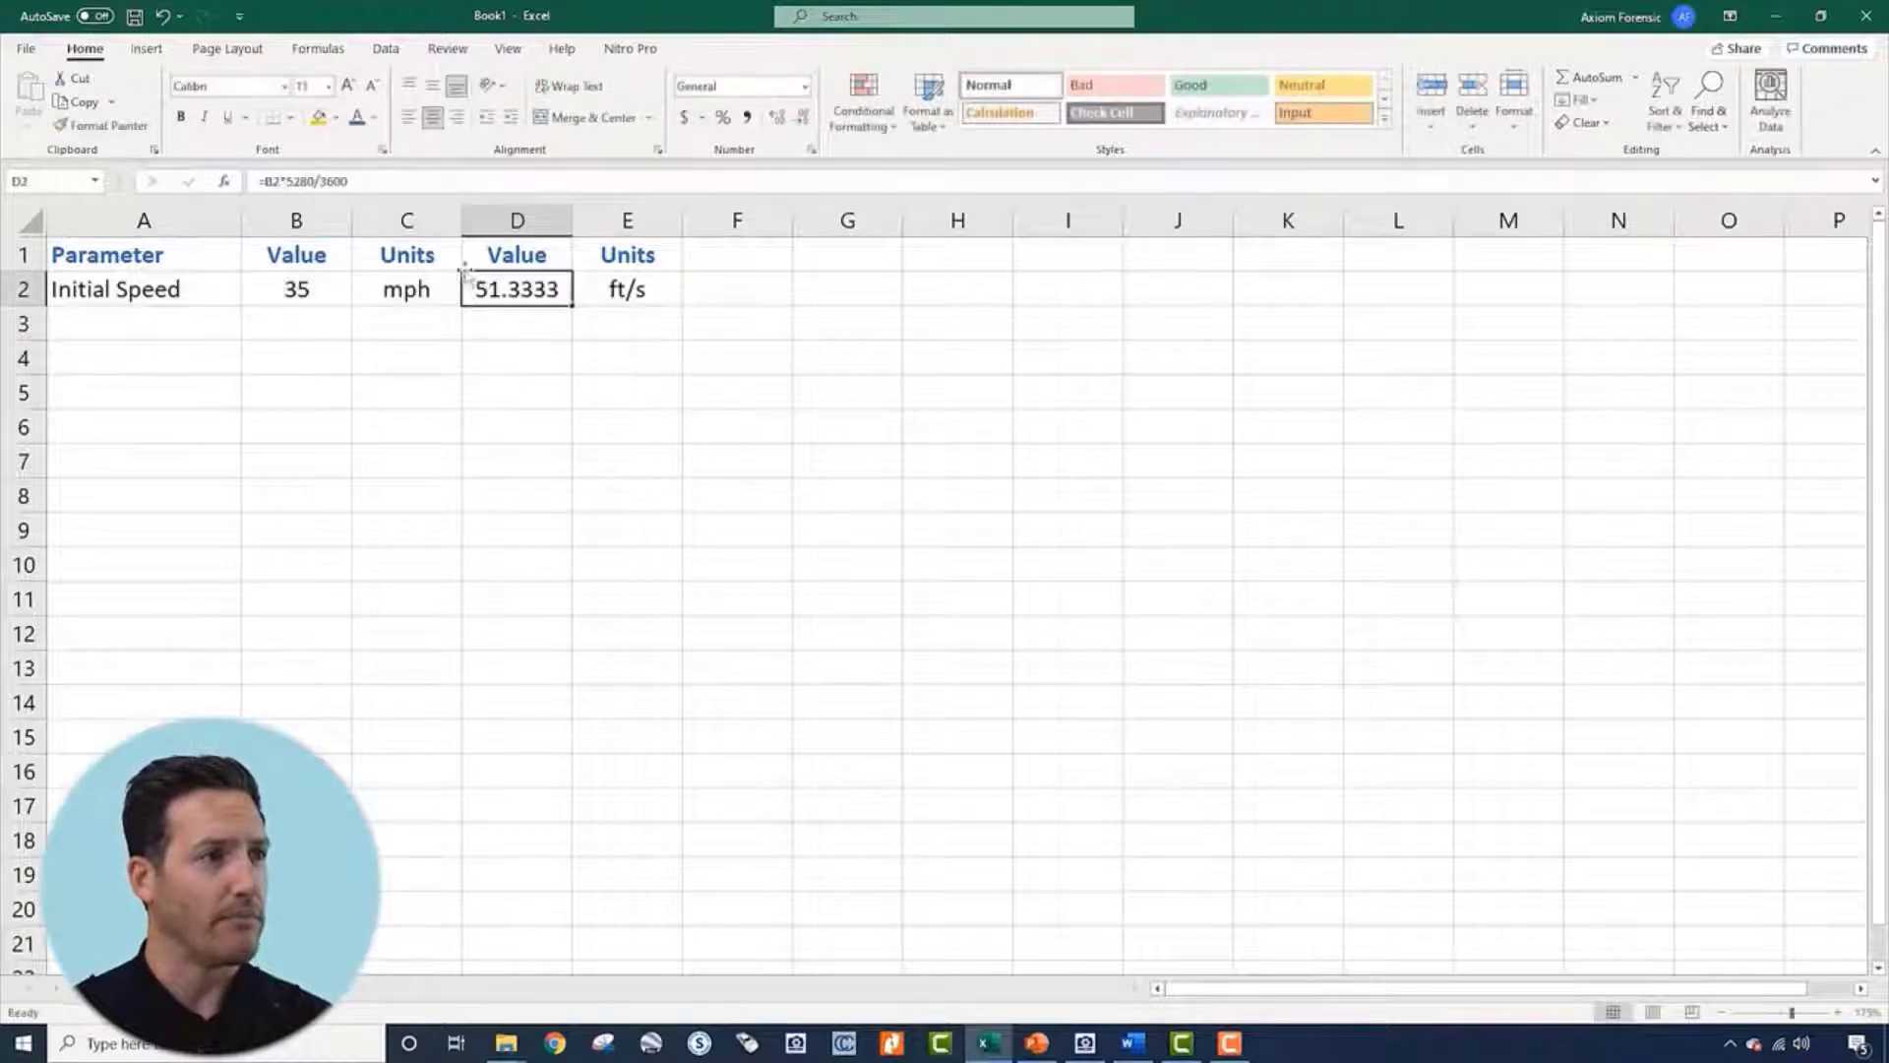
Put the parentheses back around 5280/3600 in the formula in D2
{"action": "left_click", "coordinate": [287, 183]}
{"action": "type", "text": "("}
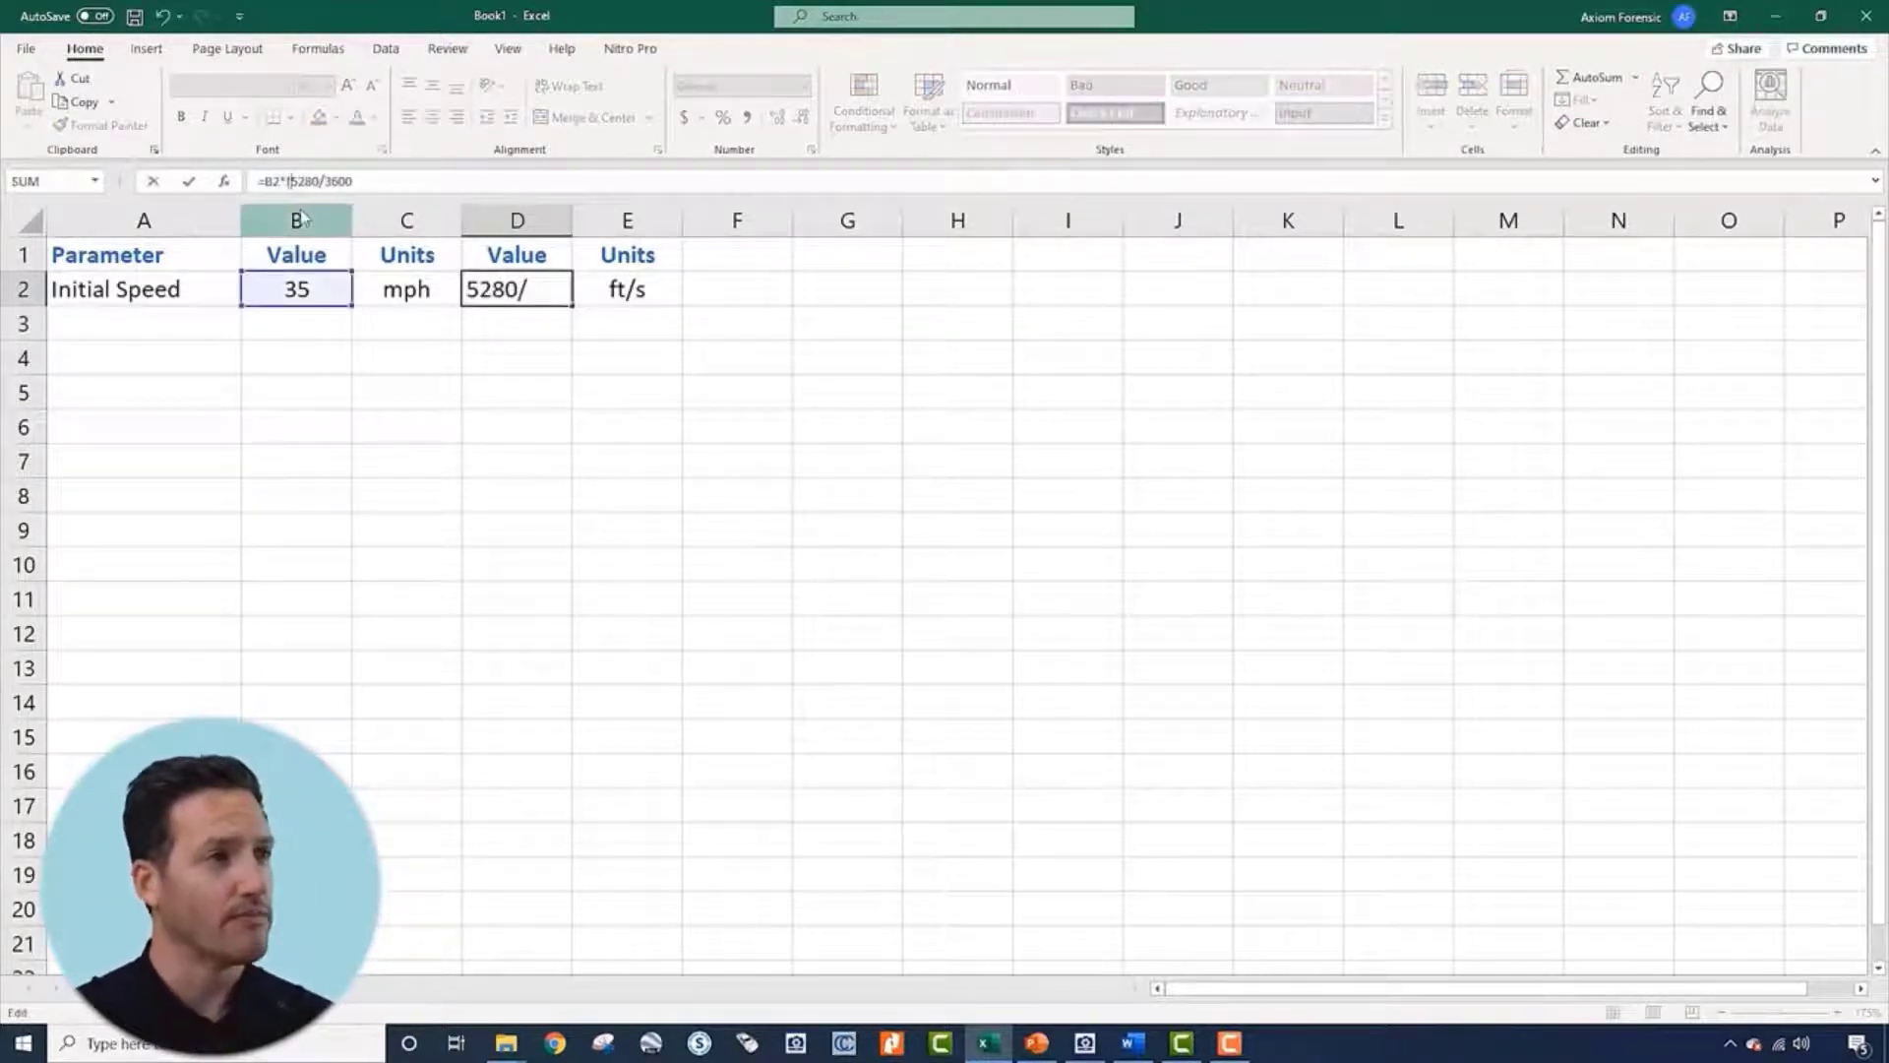
{"action": "left_click", "coordinate": [376, 183]}
{"action": "type", "text": ")"}
{"action": "key", "text": "Return"}
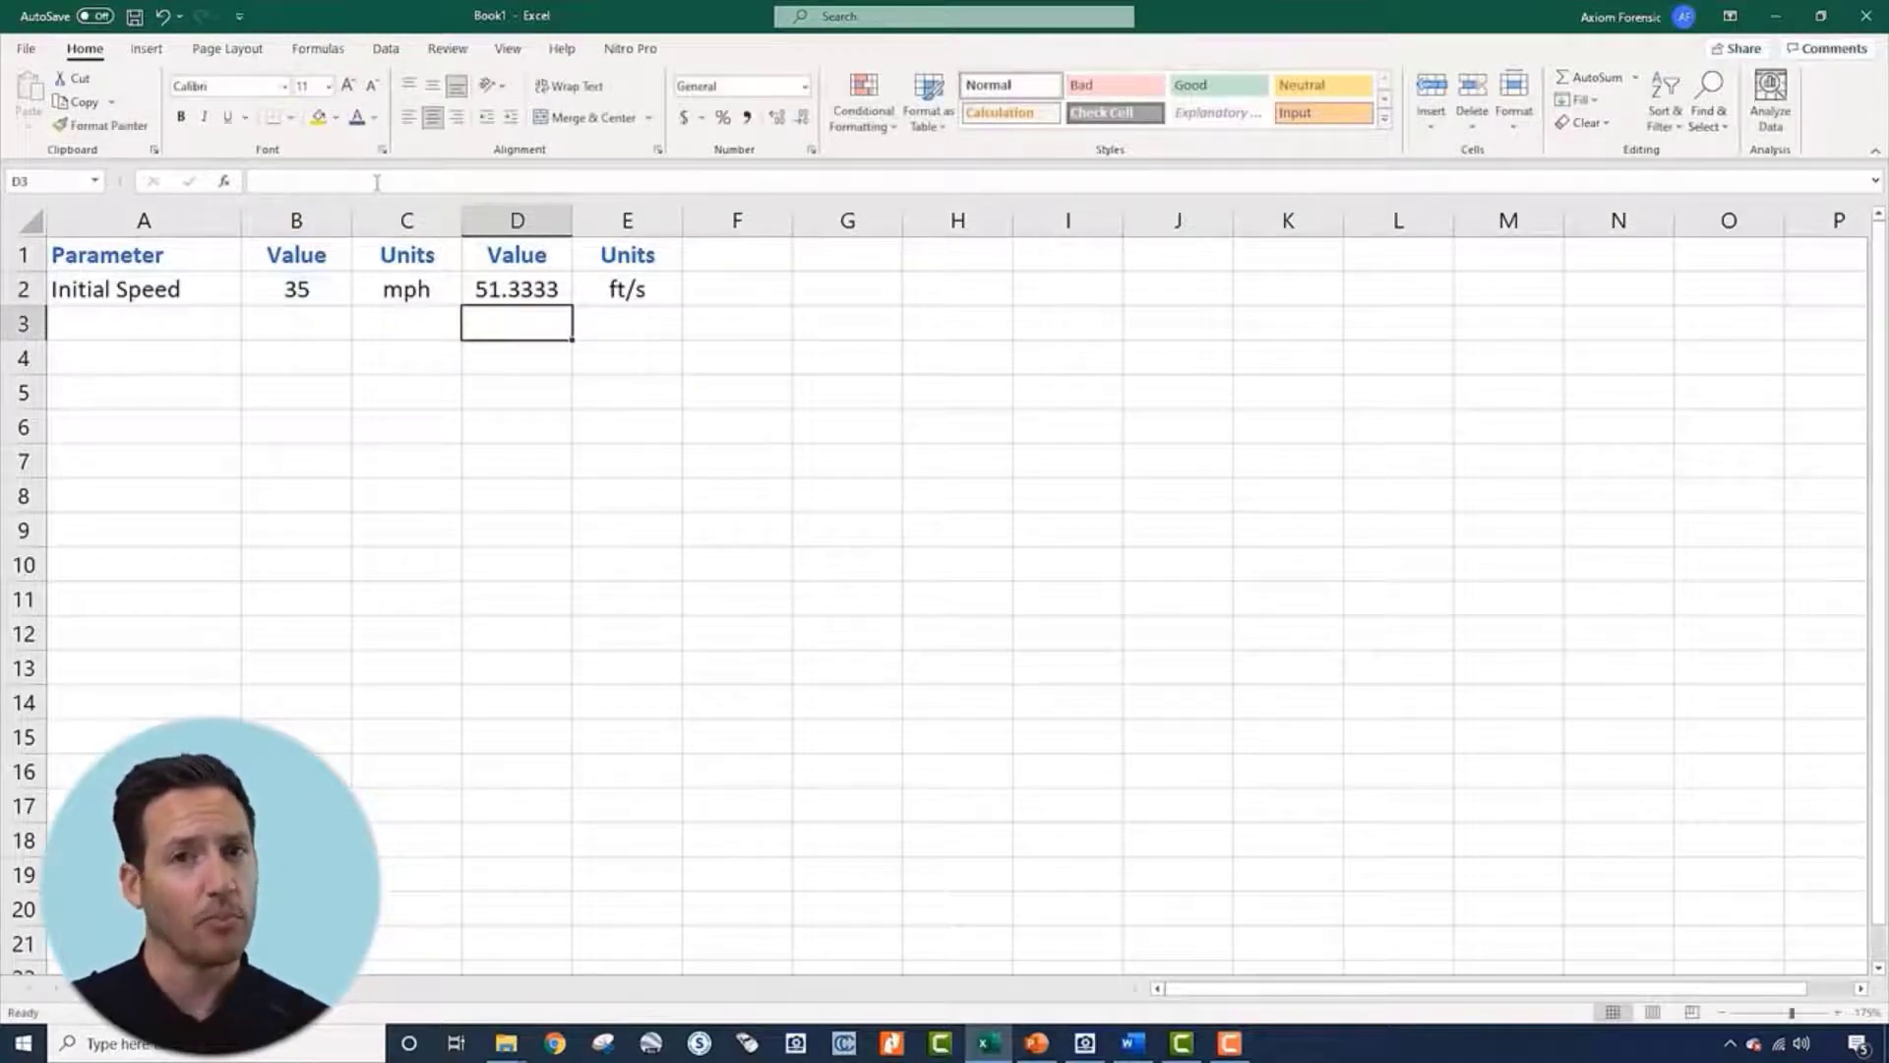
Reduce the converted speed in cell D2 to one decimal place
{"action": "key", "text": "Up"}
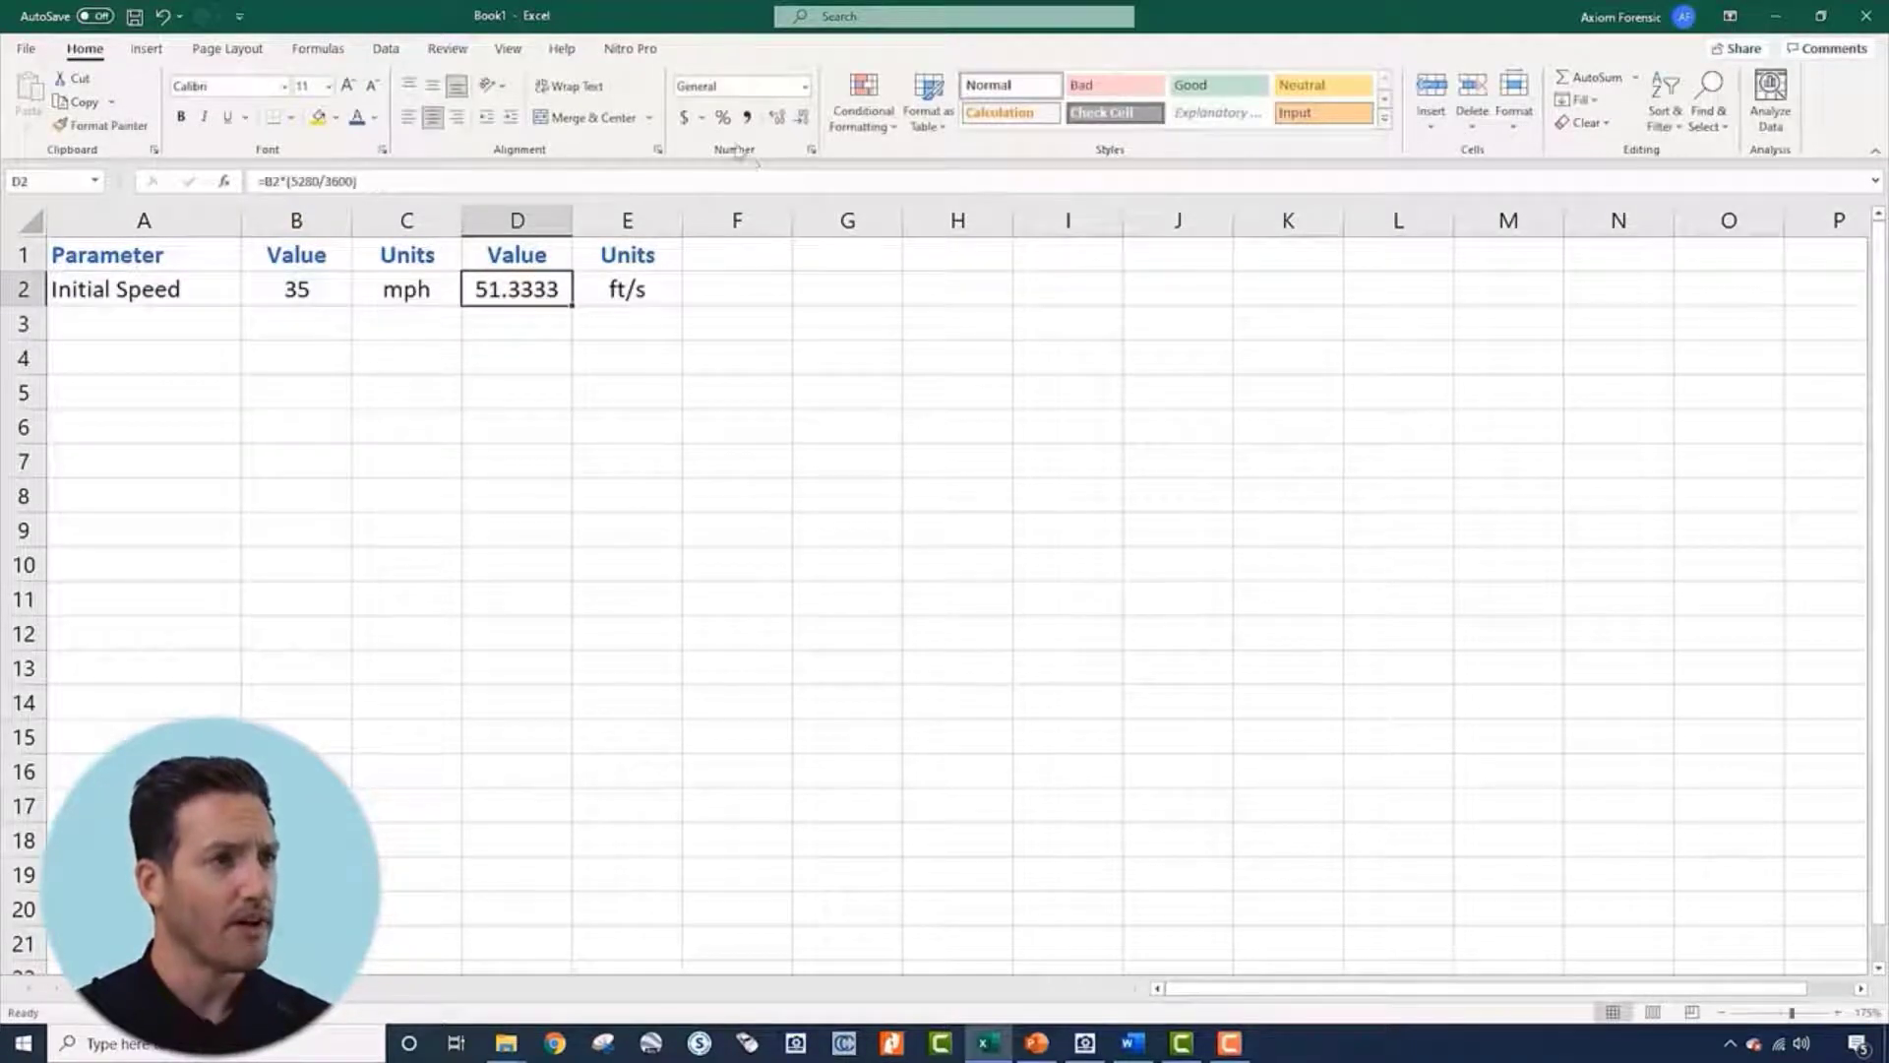
{"action": "left_click", "coordinate": [803, 119]}
{"action": "left_click", "coordinate": [803, 119]}
{"action": "left_click", "coordinate": [803, 119]}
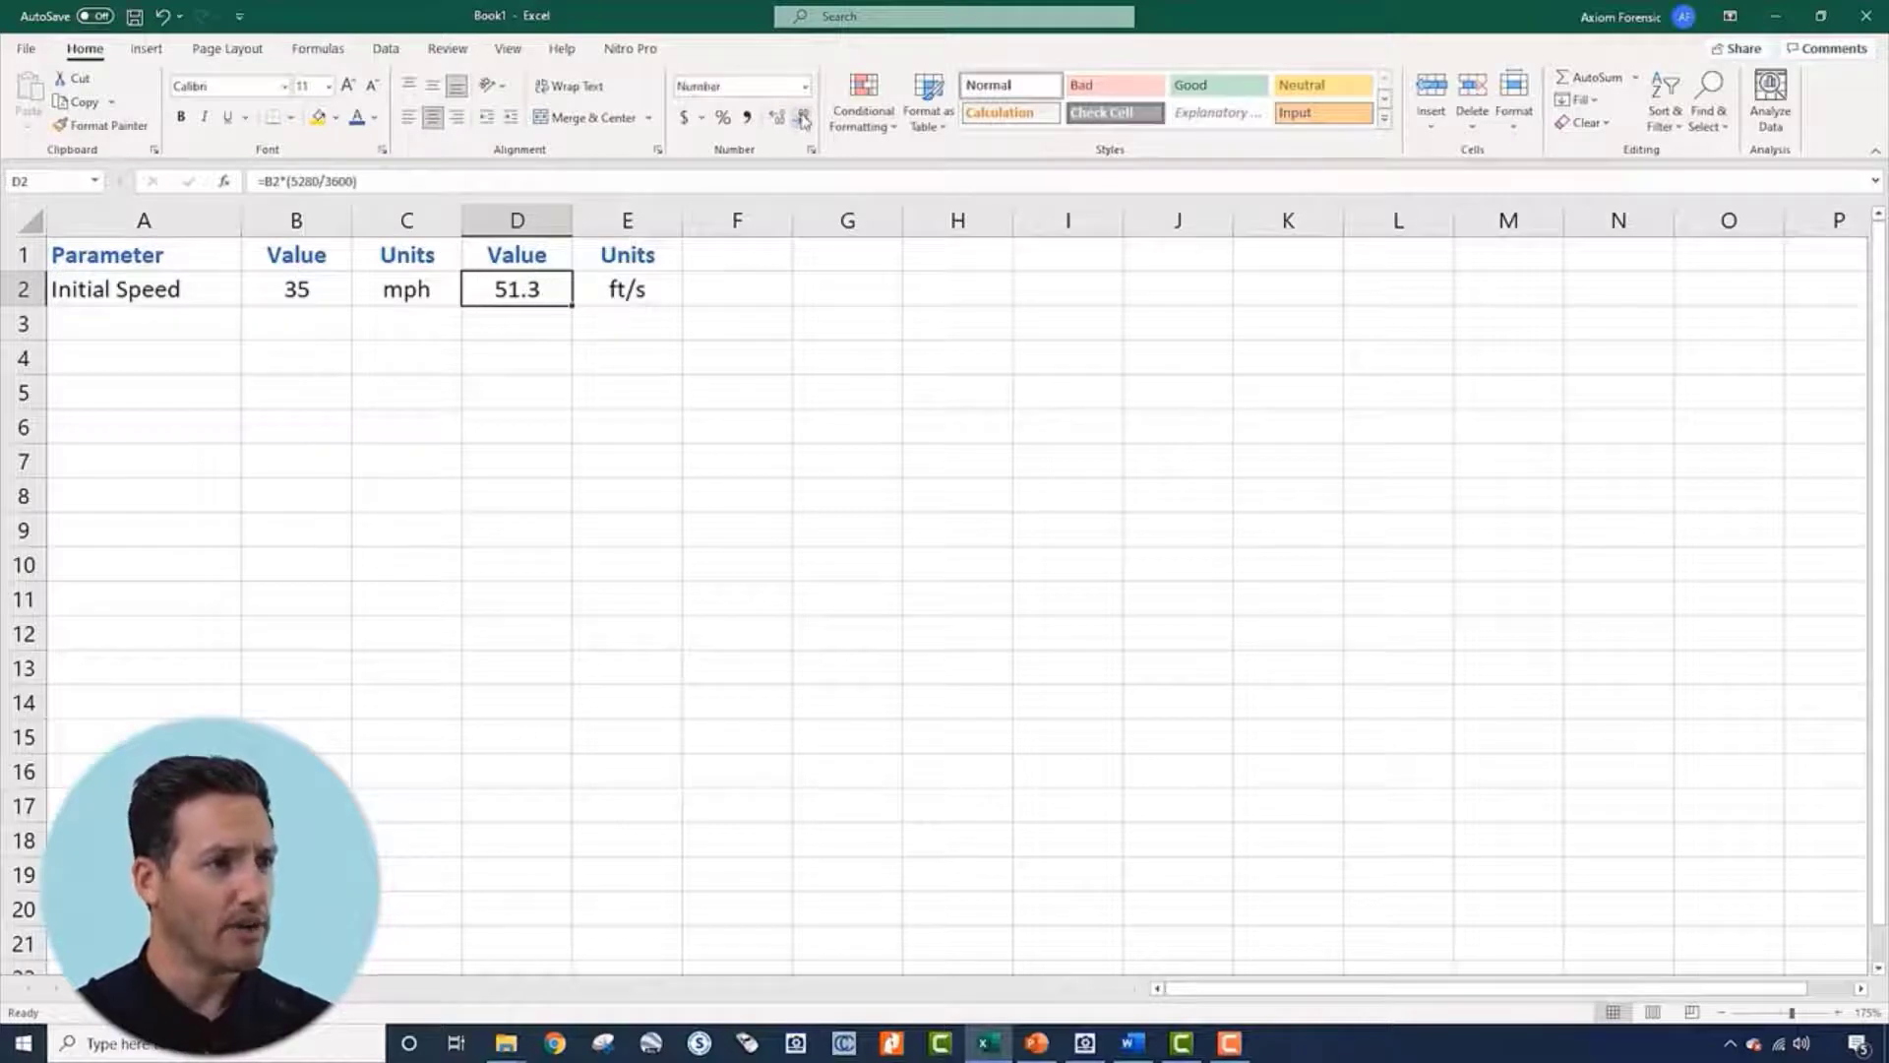
{"action": "left_click", "coordinate": [689, 285]}
{"action": "left_click", "coordinate": [522, 328]}
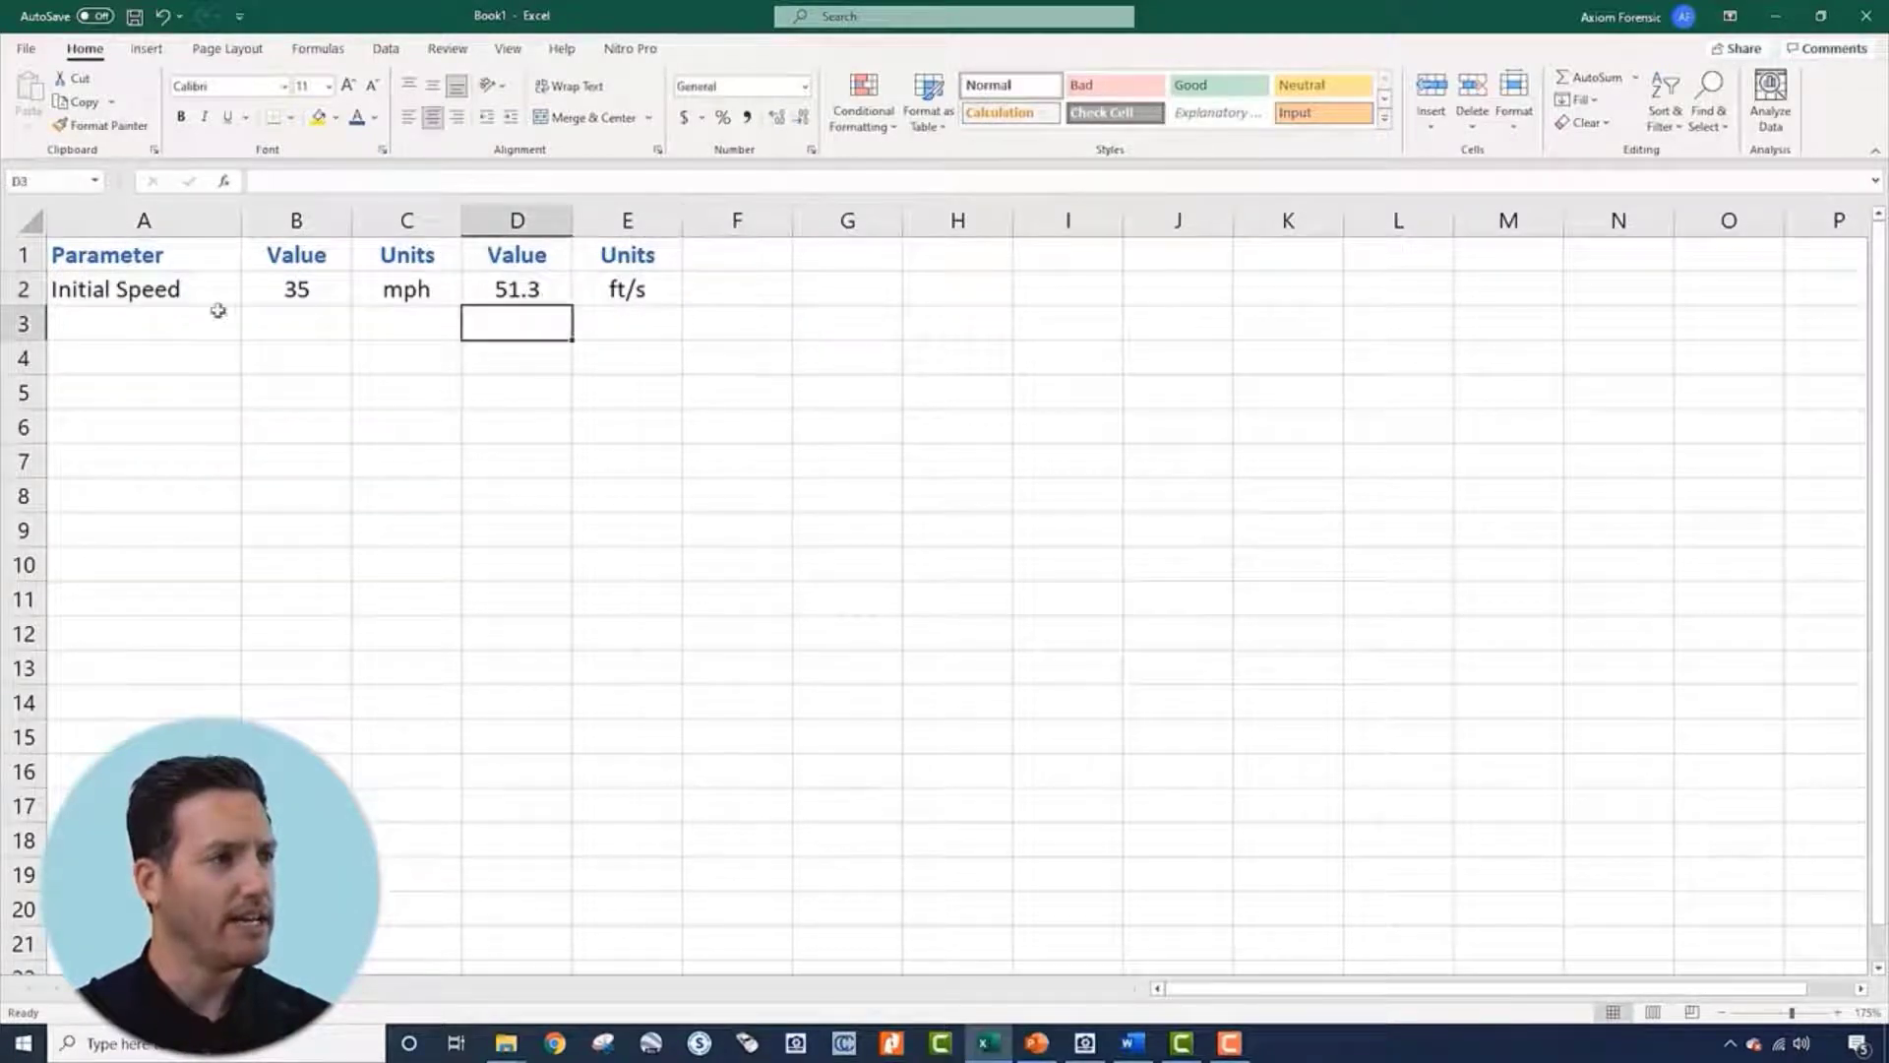
Fill row 3 with the parameter PRT in A3, the value 1.3 in B3 and the unit s in C3
{"action": "left_click", "coordinate": [206, 313]}
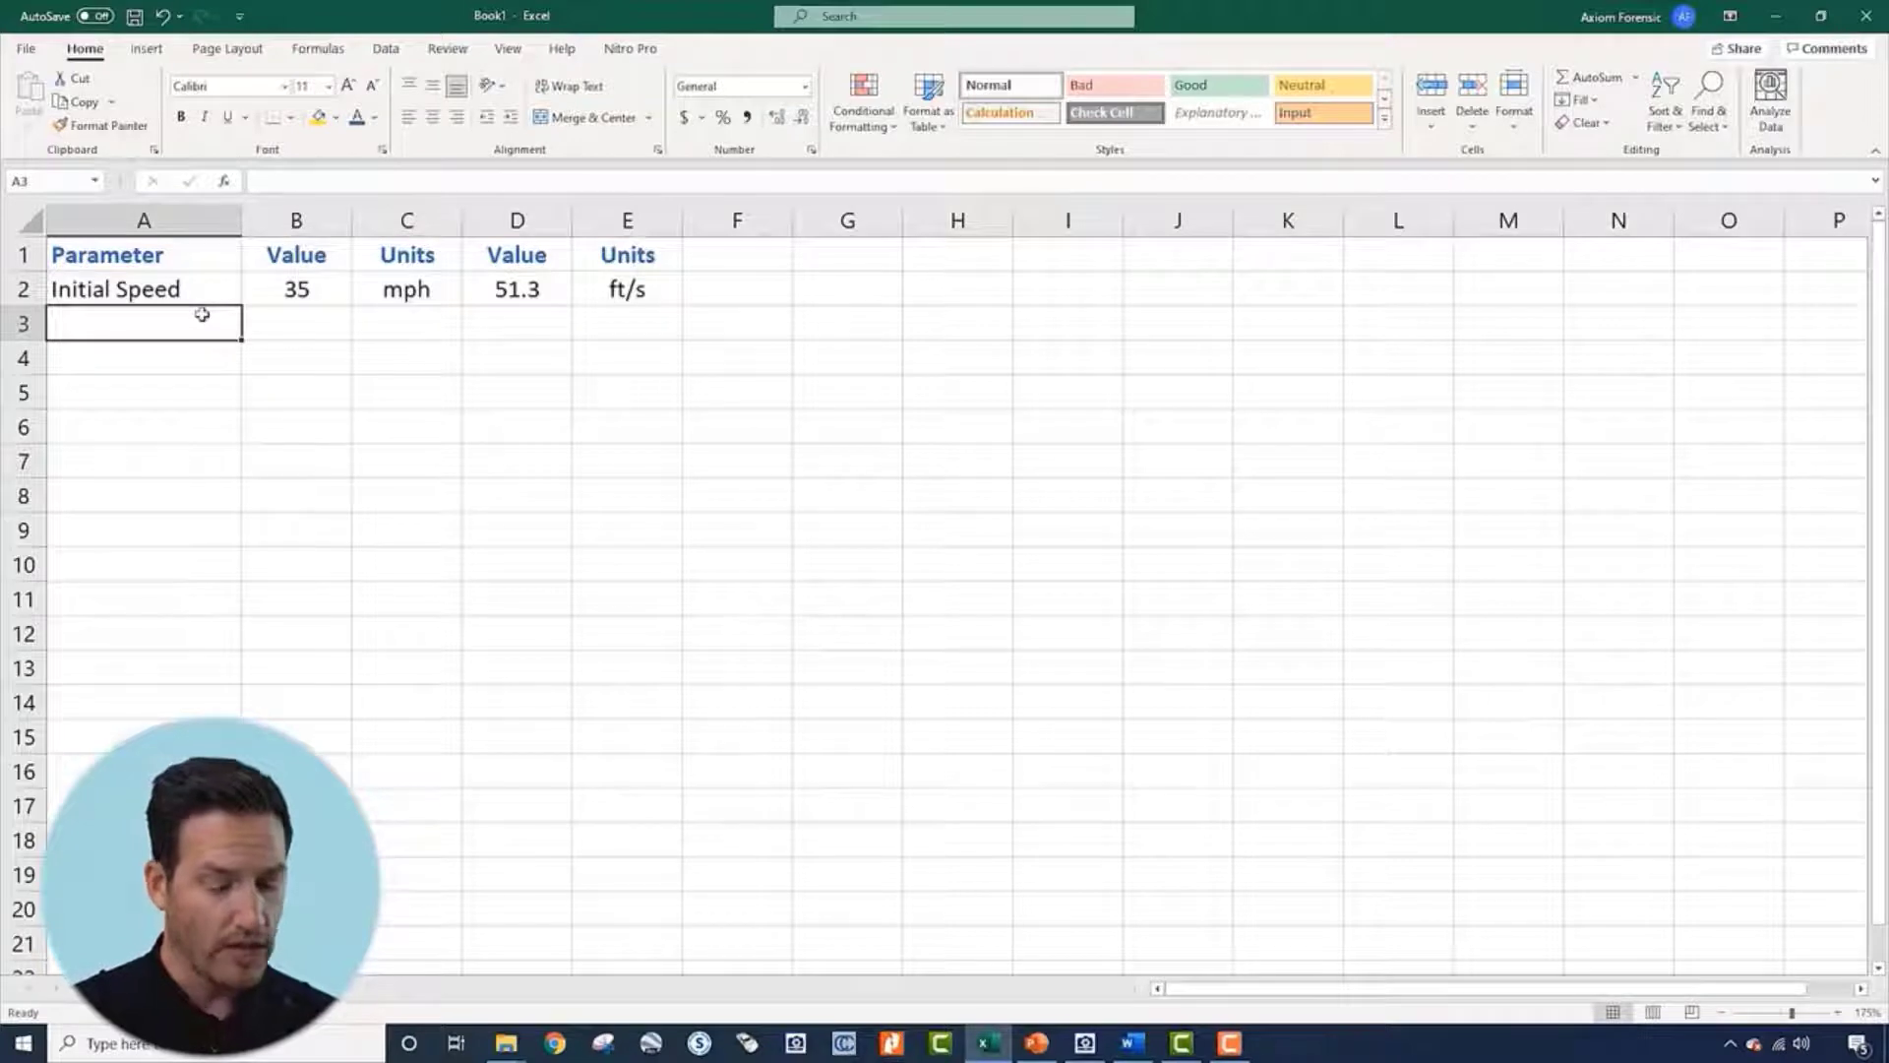
{"action": "type", "text": "PRT"}
{"action": "key", "text": "Tab"}
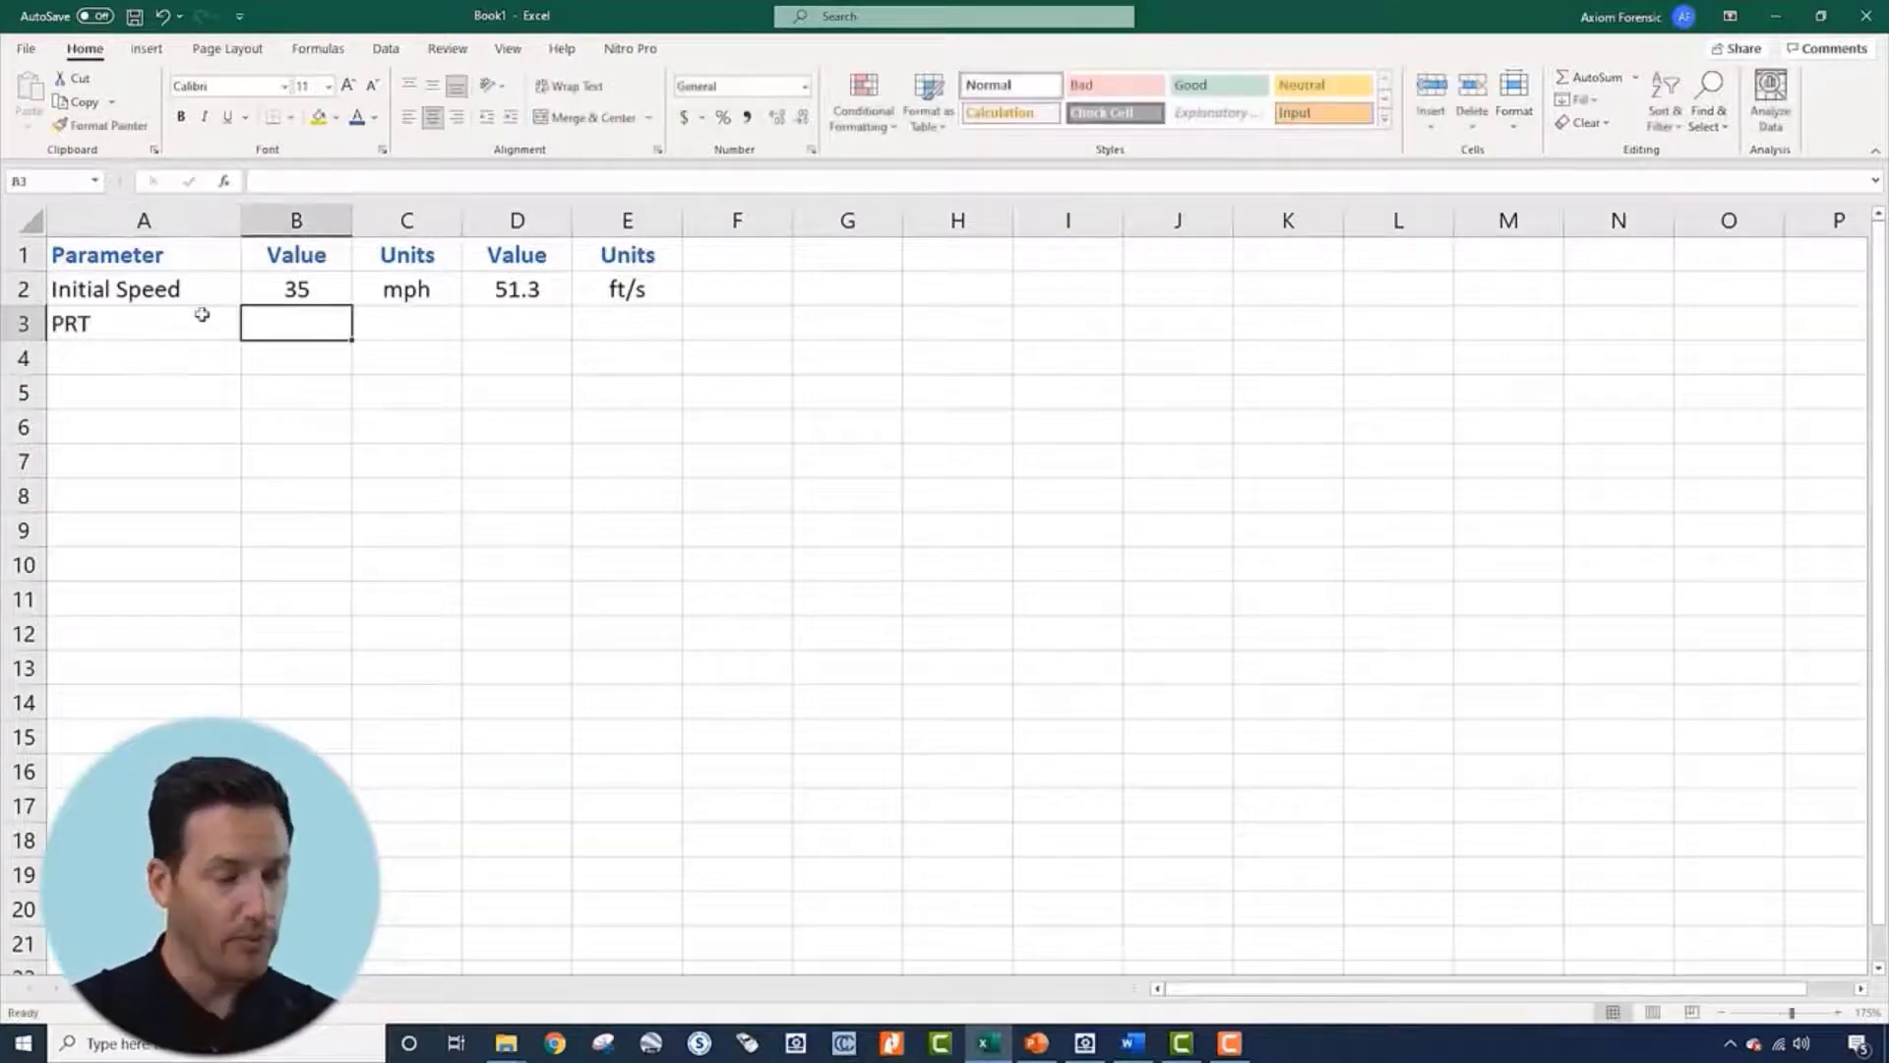
{"action": "type", "text": "1.3"}
{"action": "key", "text": "Return"}
{"action": "key", "text": "Up"}
{"action": "key", "text": "Right"}
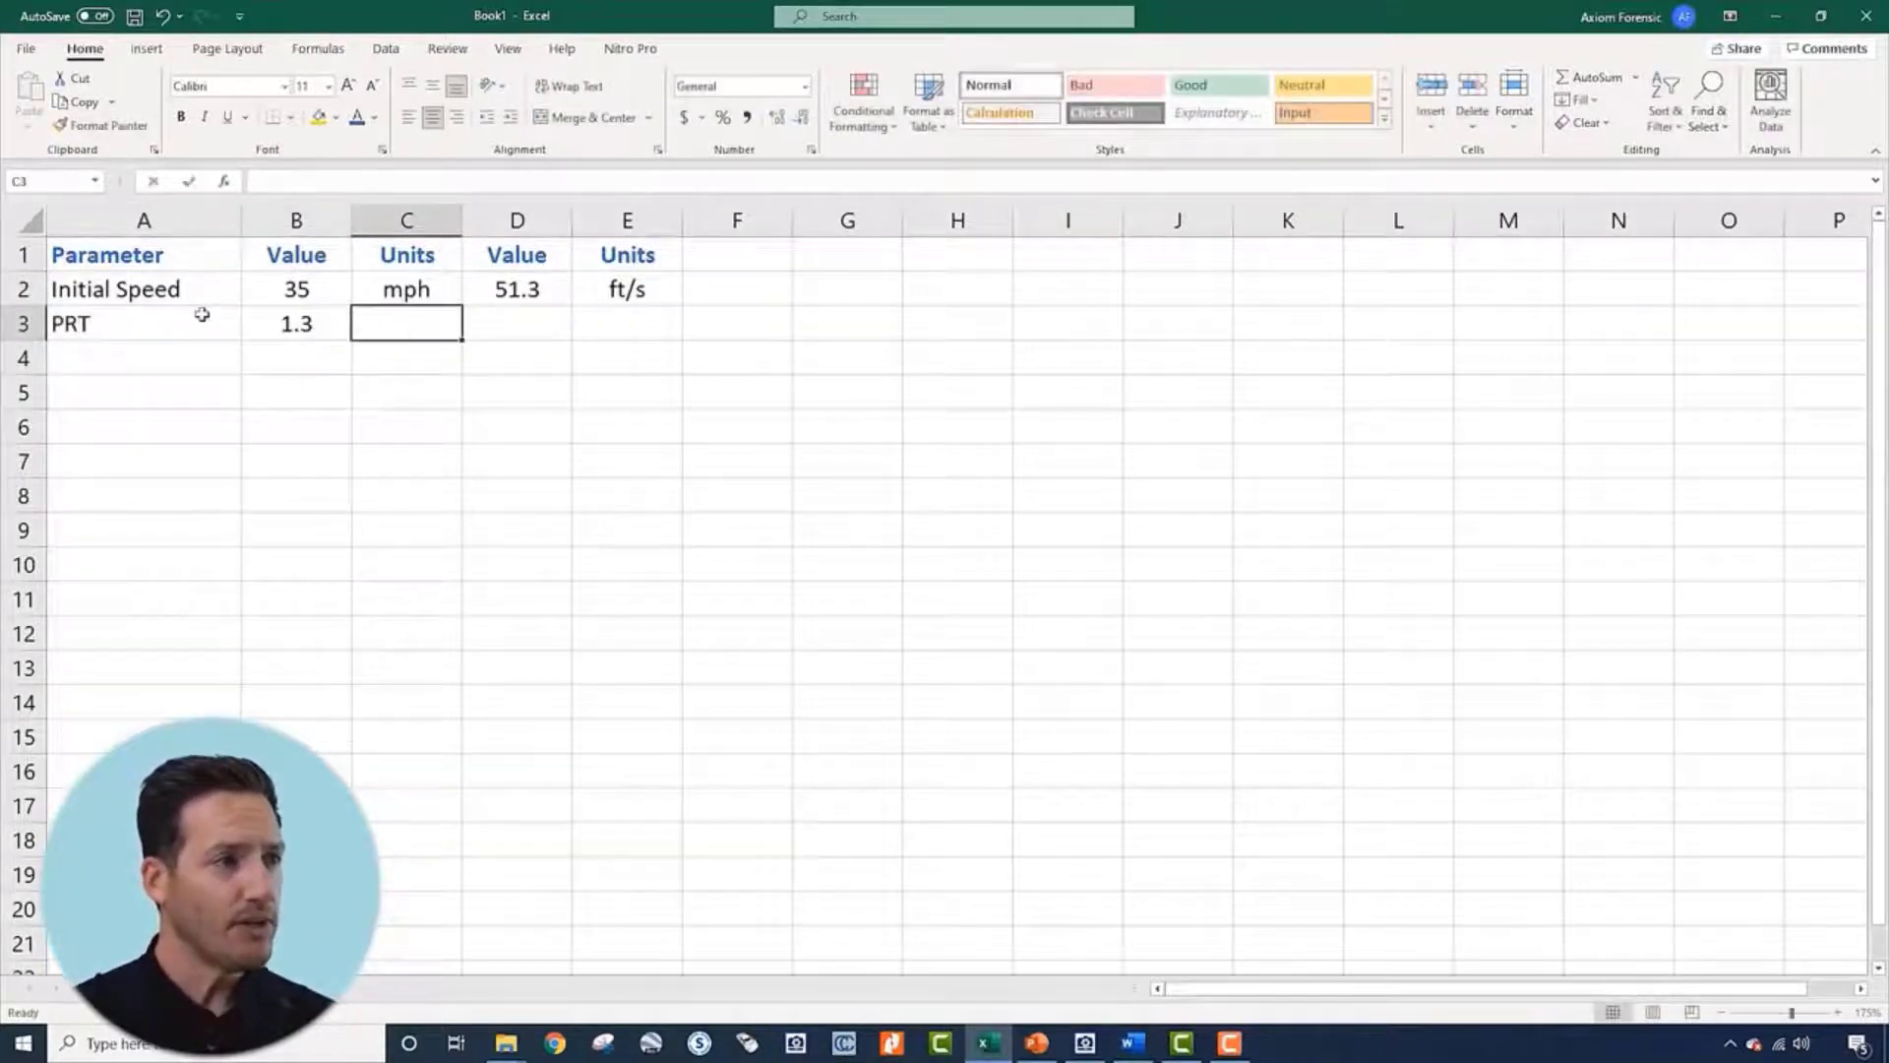
{"action": "type", "text": "s"}
{"action": "key", "text": "Tab"}
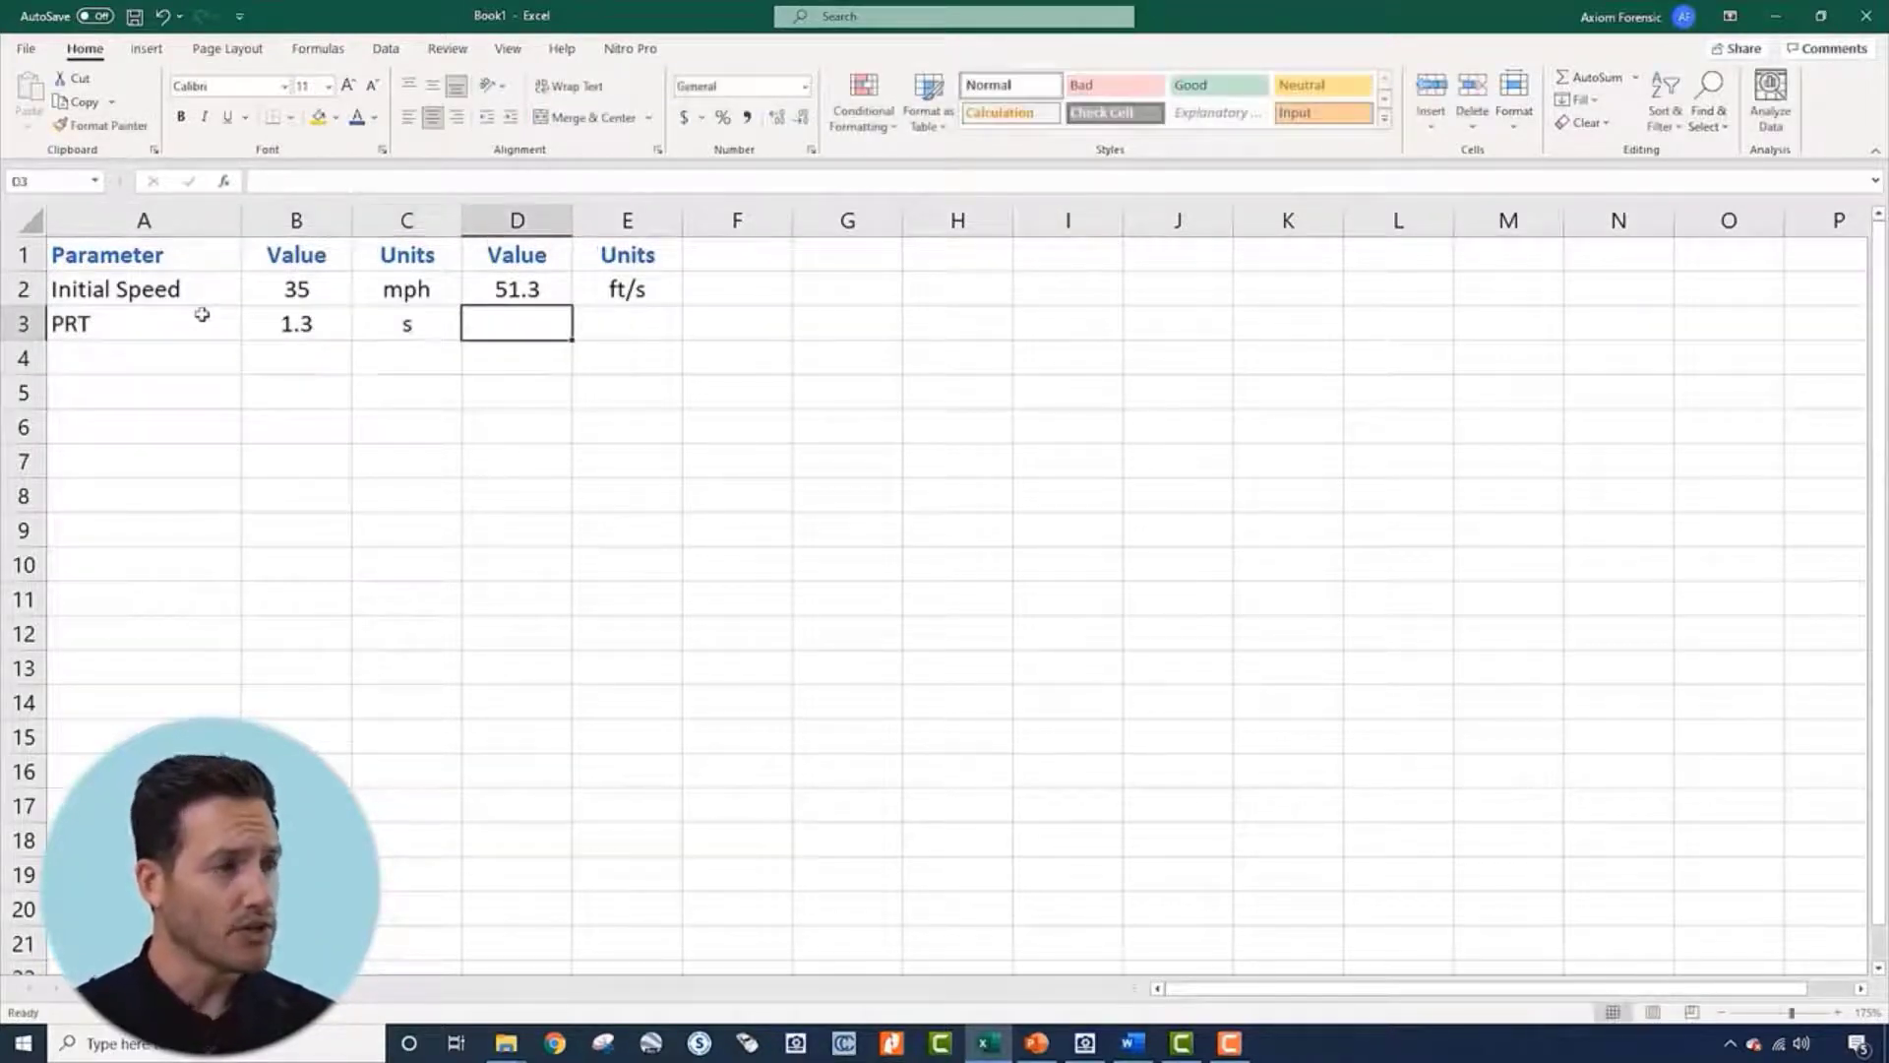
{"action": "left_click_drag", "start_coordinate": [588, 323], "coordinate": [601, 320]}
{"action": "right_click", "coordinate": [601, 321]}
{"action": "left_click", "coordinate": [583, 434]}
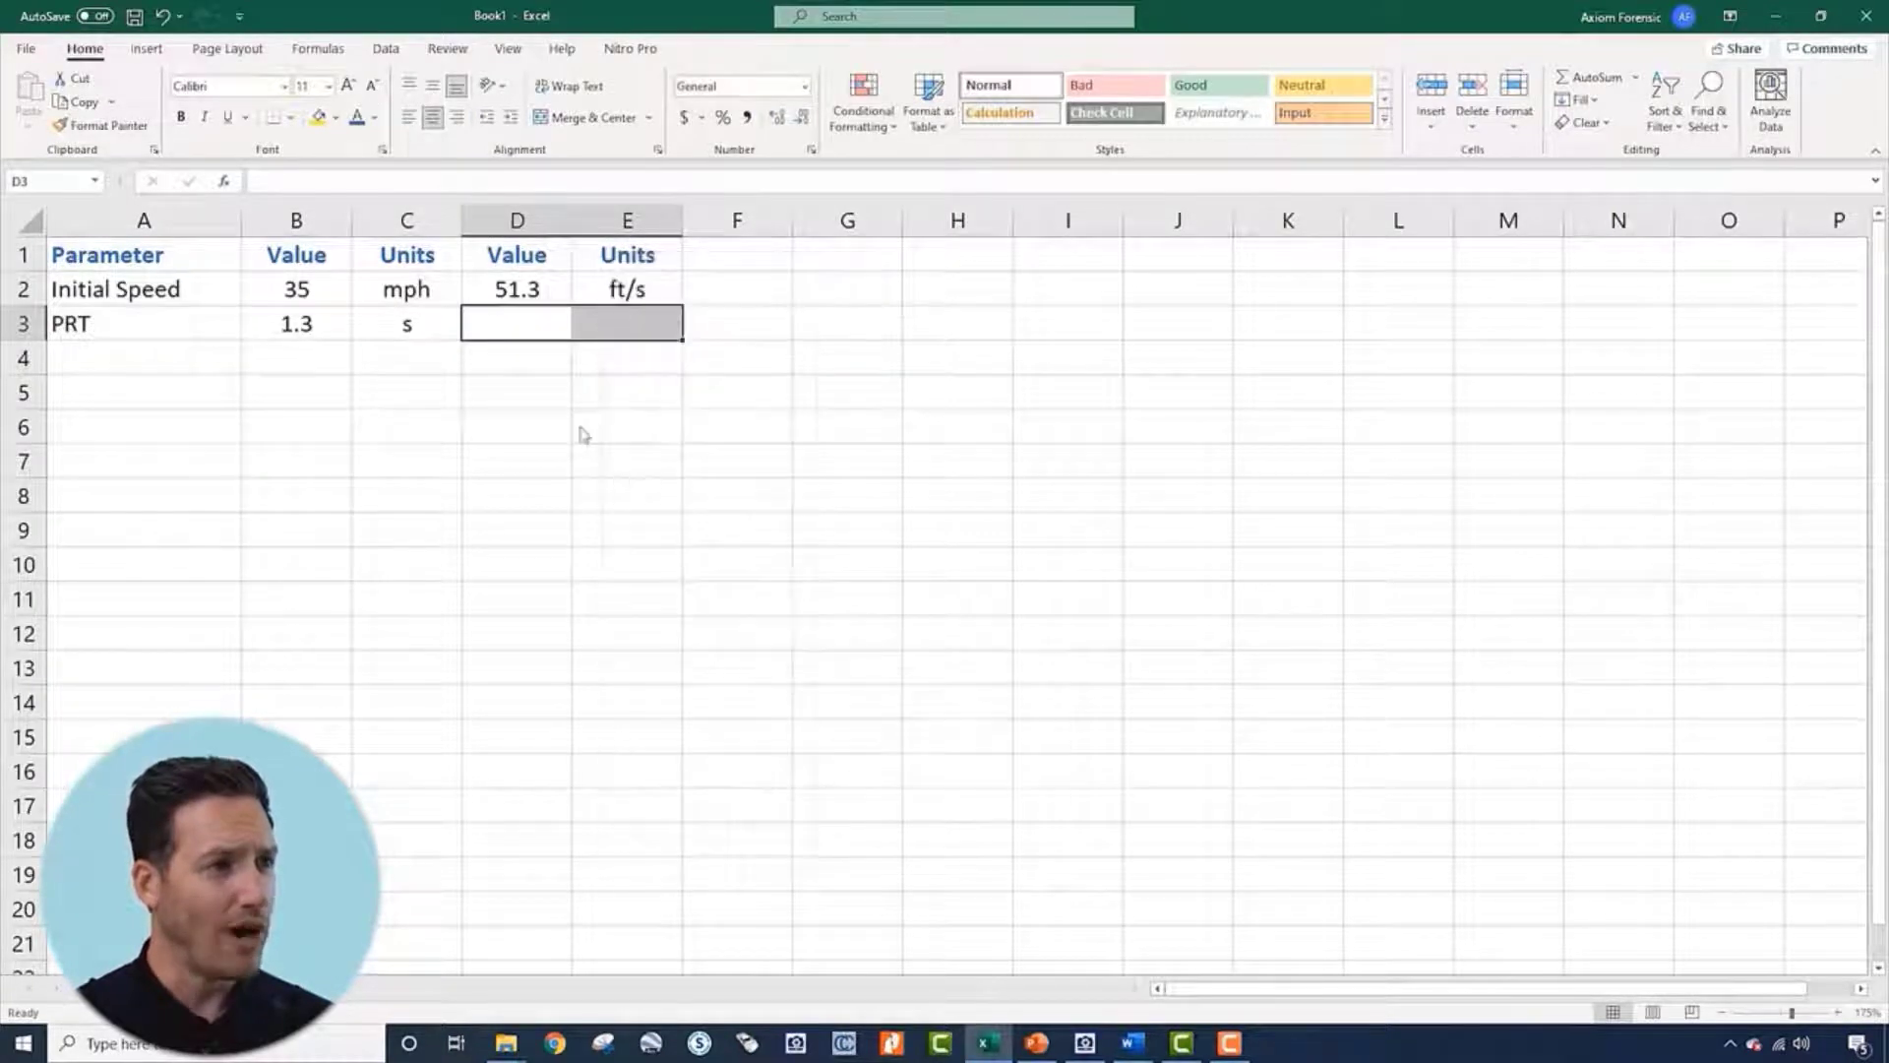
{"action": "left_click", "coordinate": [531, 323]}
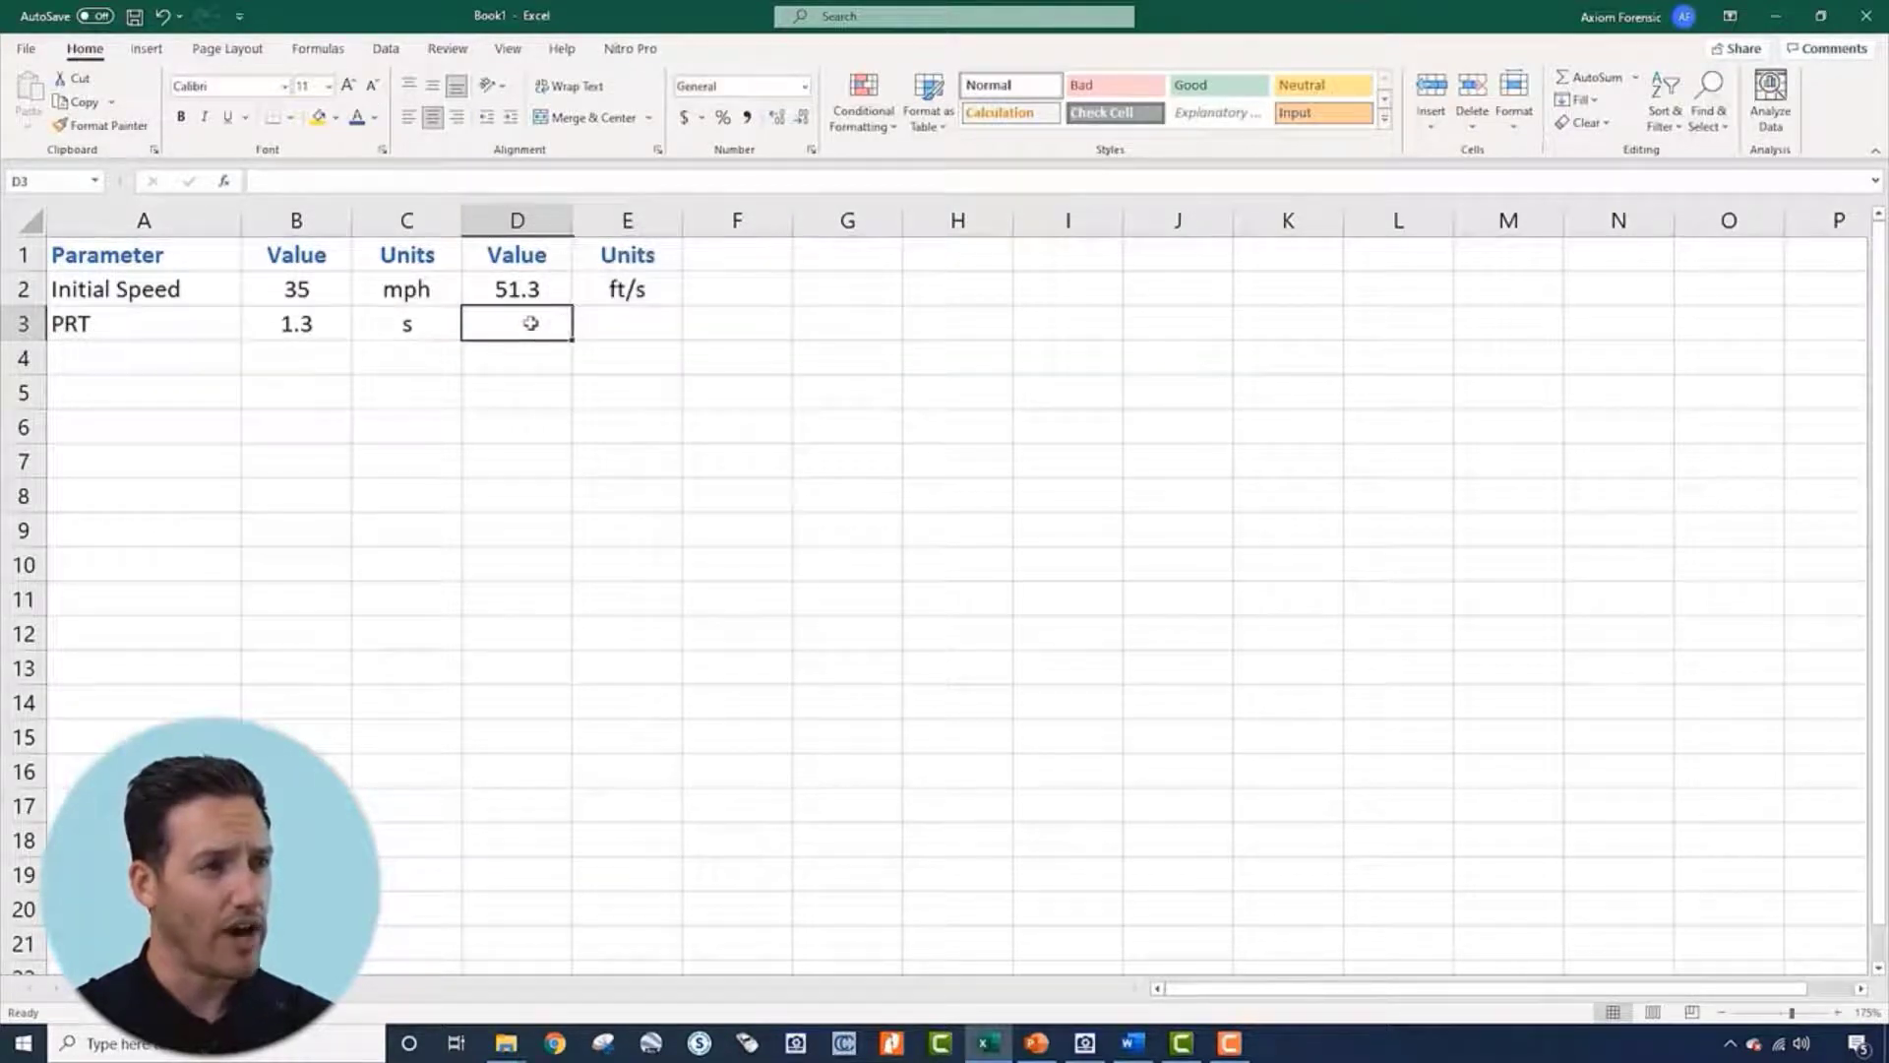
Shade the empty cells D3:E3 in the PRT row with a light gray pattern style fill
{"action": "left_click_drag", "start_coordinate": [530, 323], "coordinate": [591, 327]}
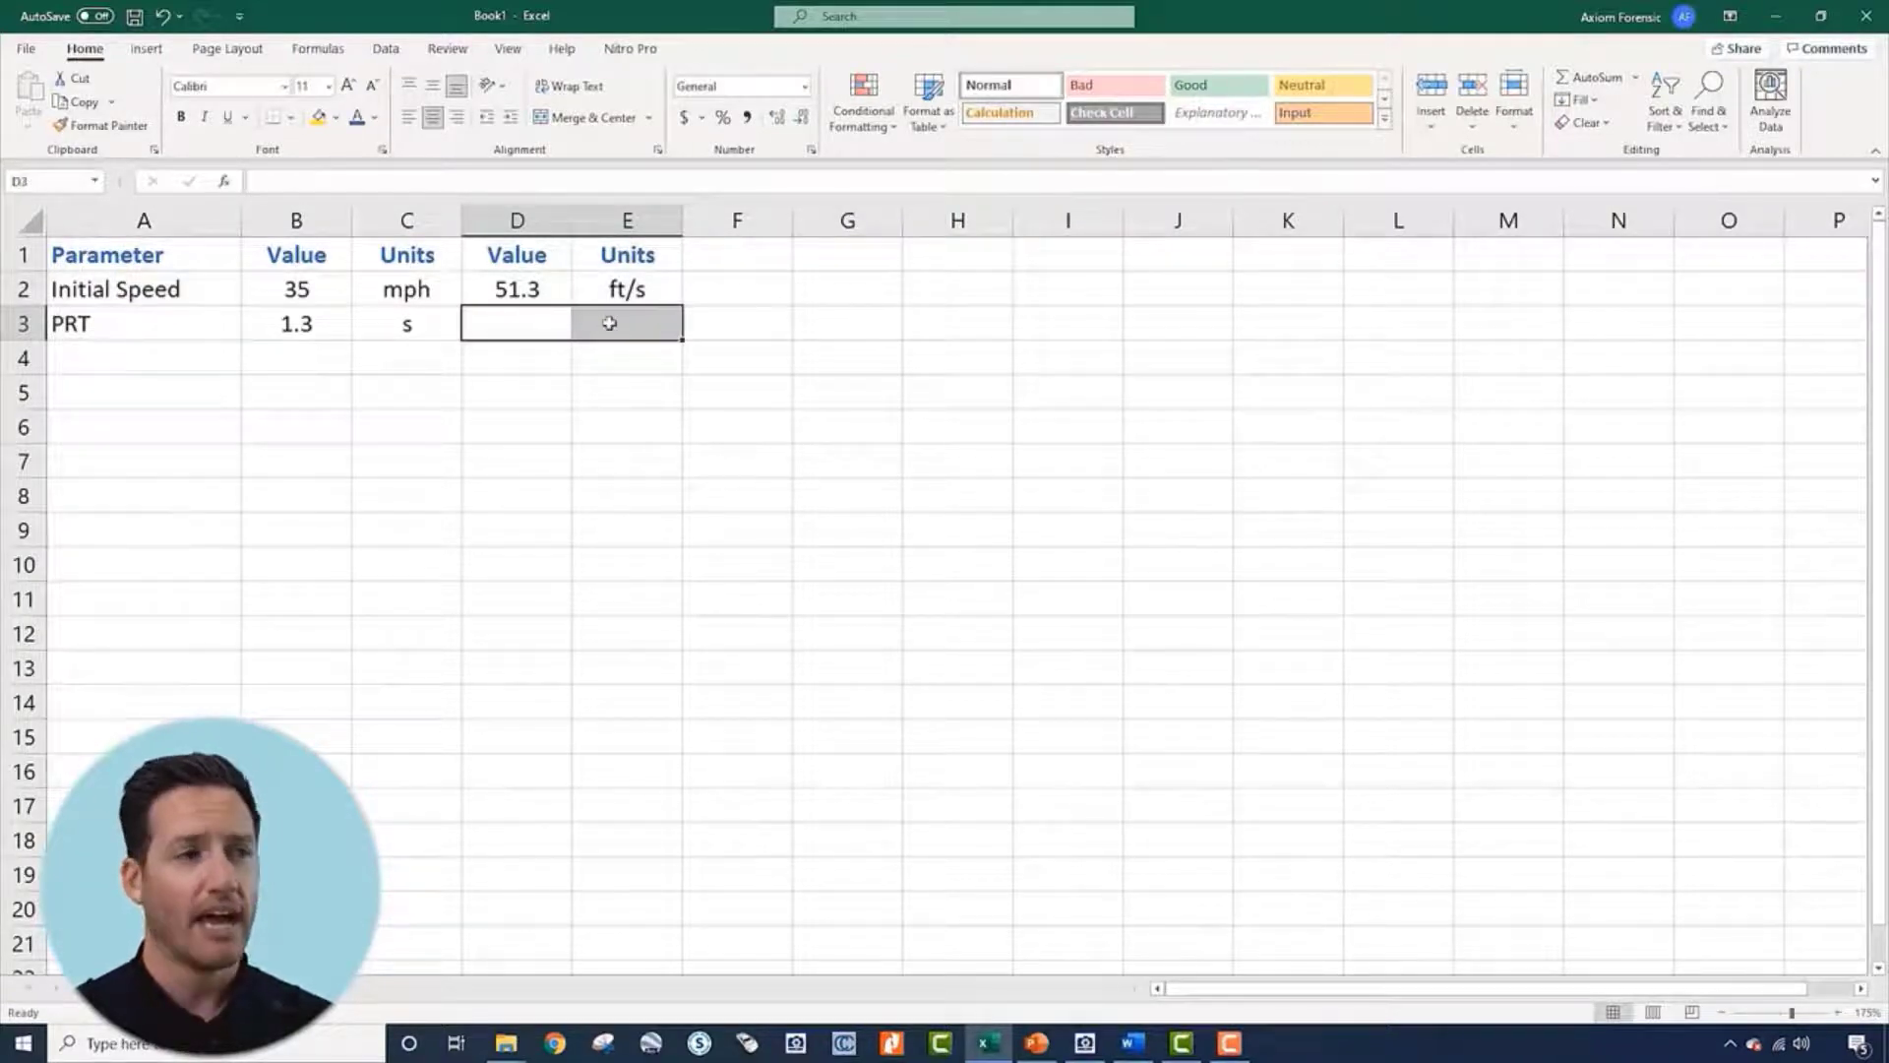
{"action": "right_click", "coordinate": [609, 322]}
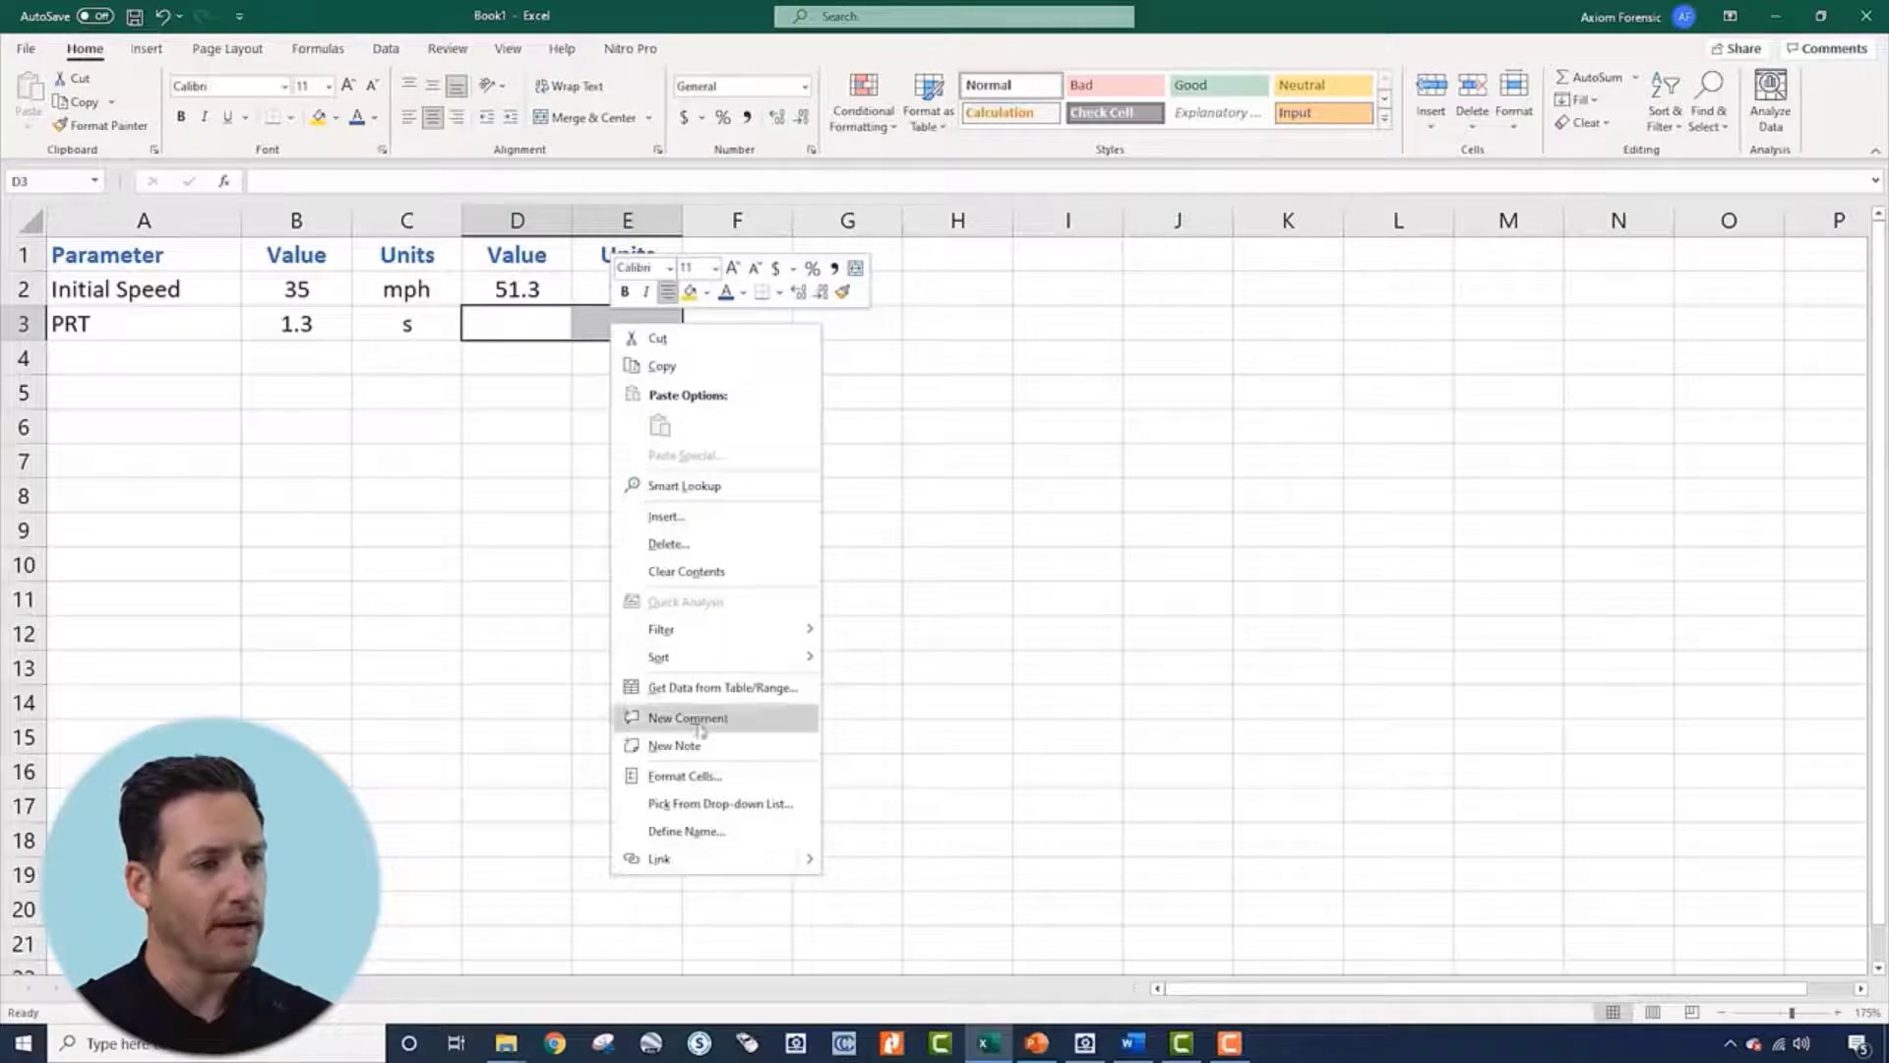
{"action": "left_click", "coordinate": [696, 779]}
{"action": "left_click_drag", "start_coordinate": [718, 536], "coordinate": [838, 431]}
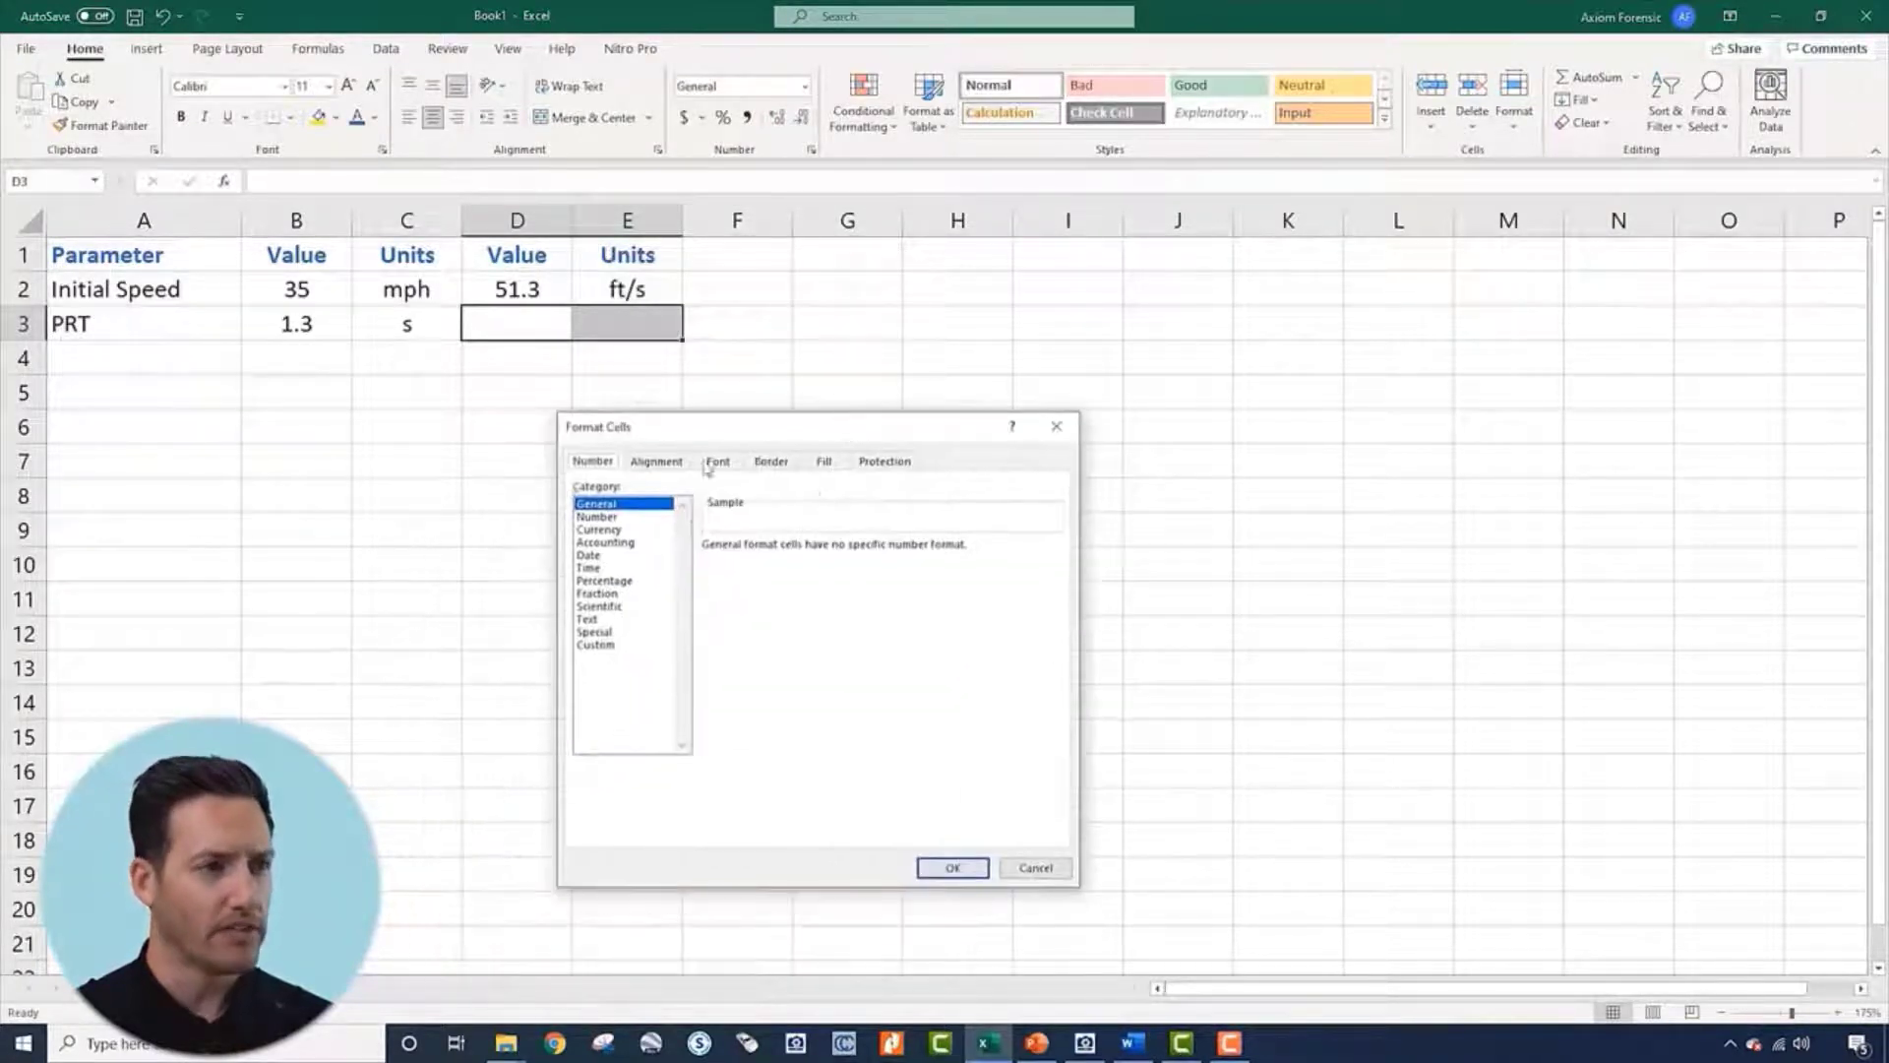
{"action": "left_click", "coordinate": [824, 463]}
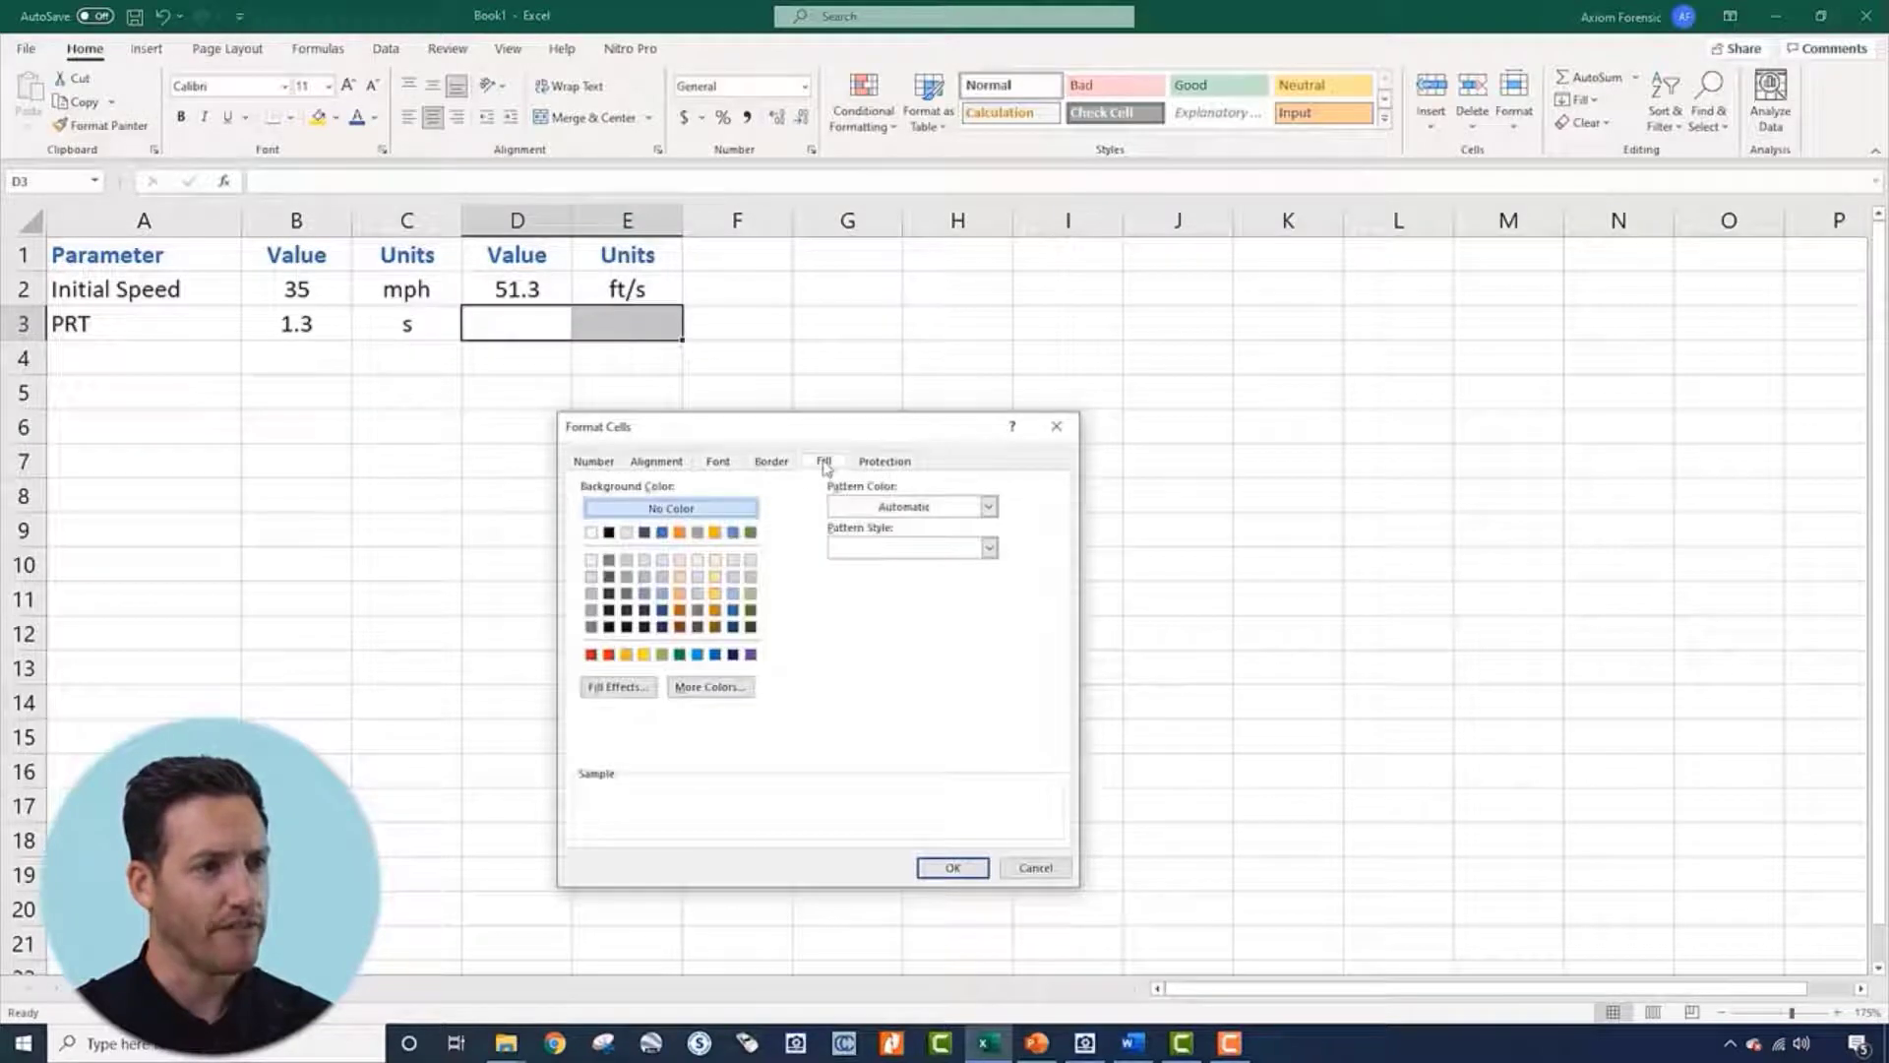
{"action": "left_click", "coordinate": [887, 549]}
{"action": "left_click", "coordinate": [860, 612]}
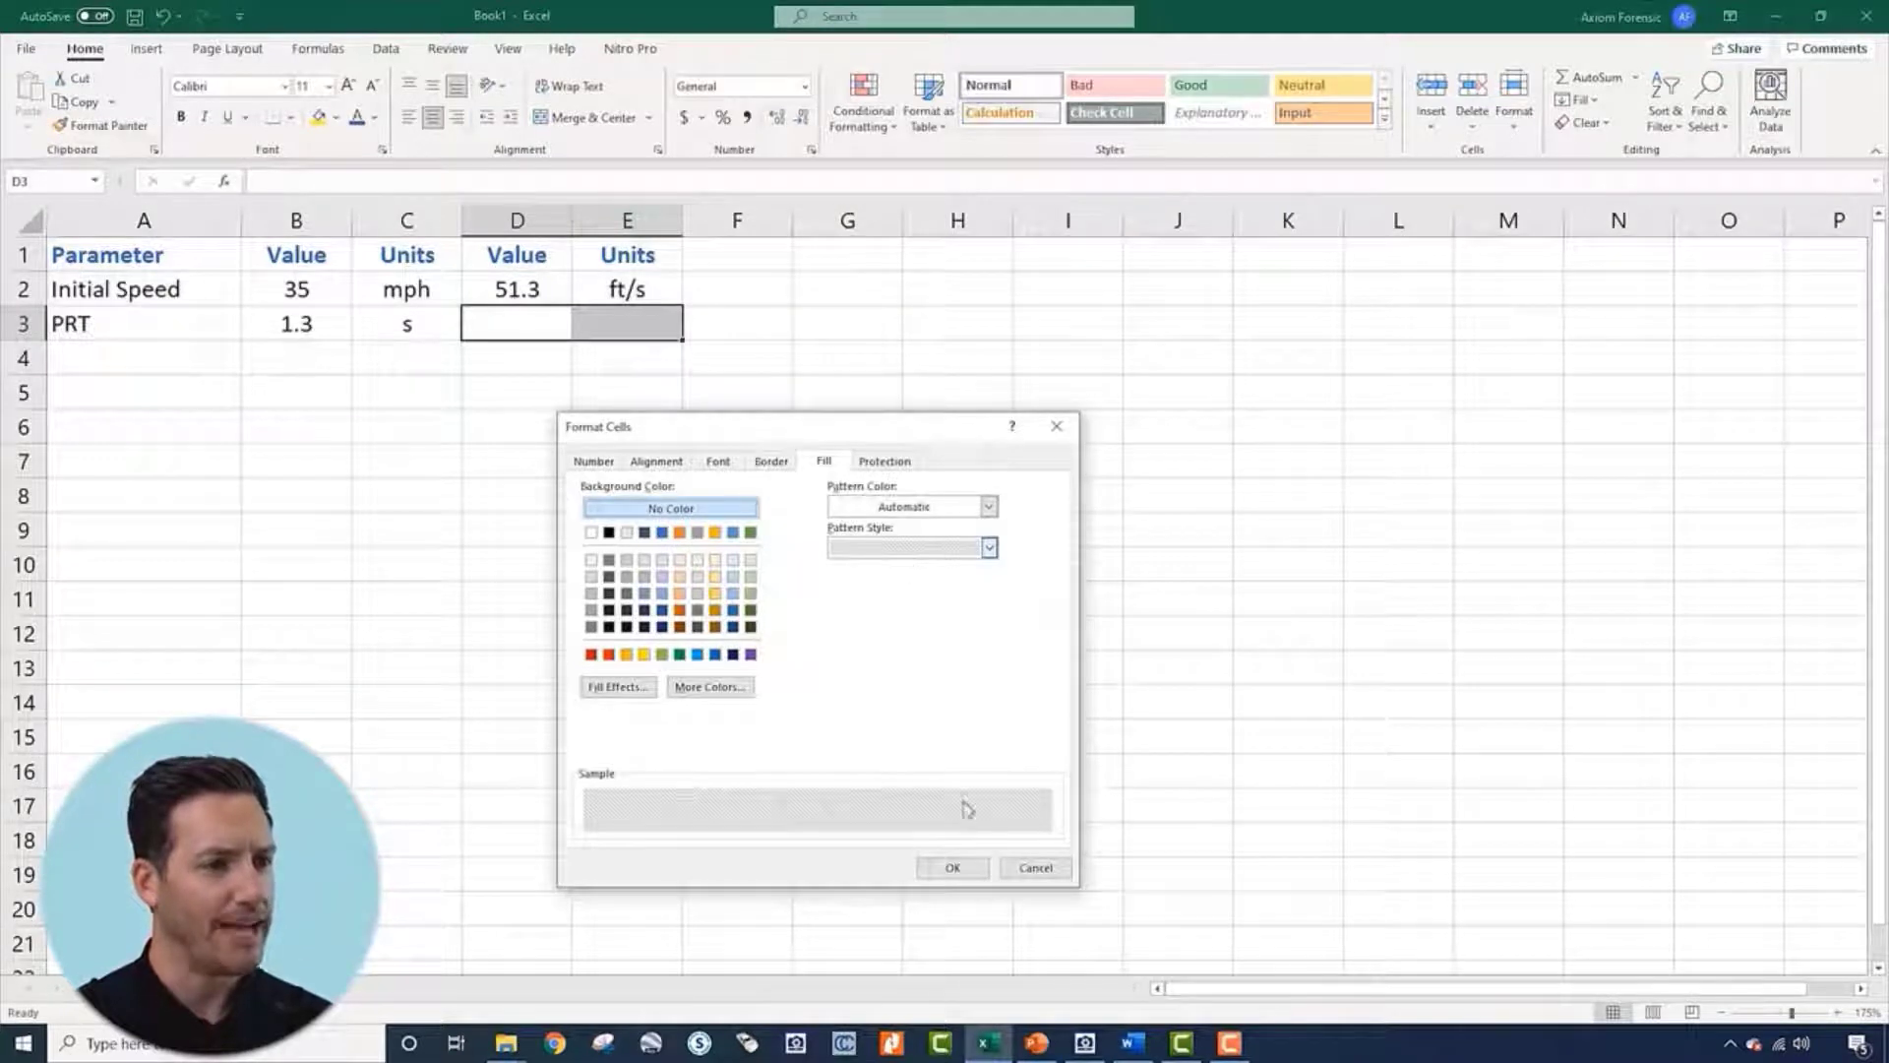
{"action": "left_click", "coordinate": [954, 868]}
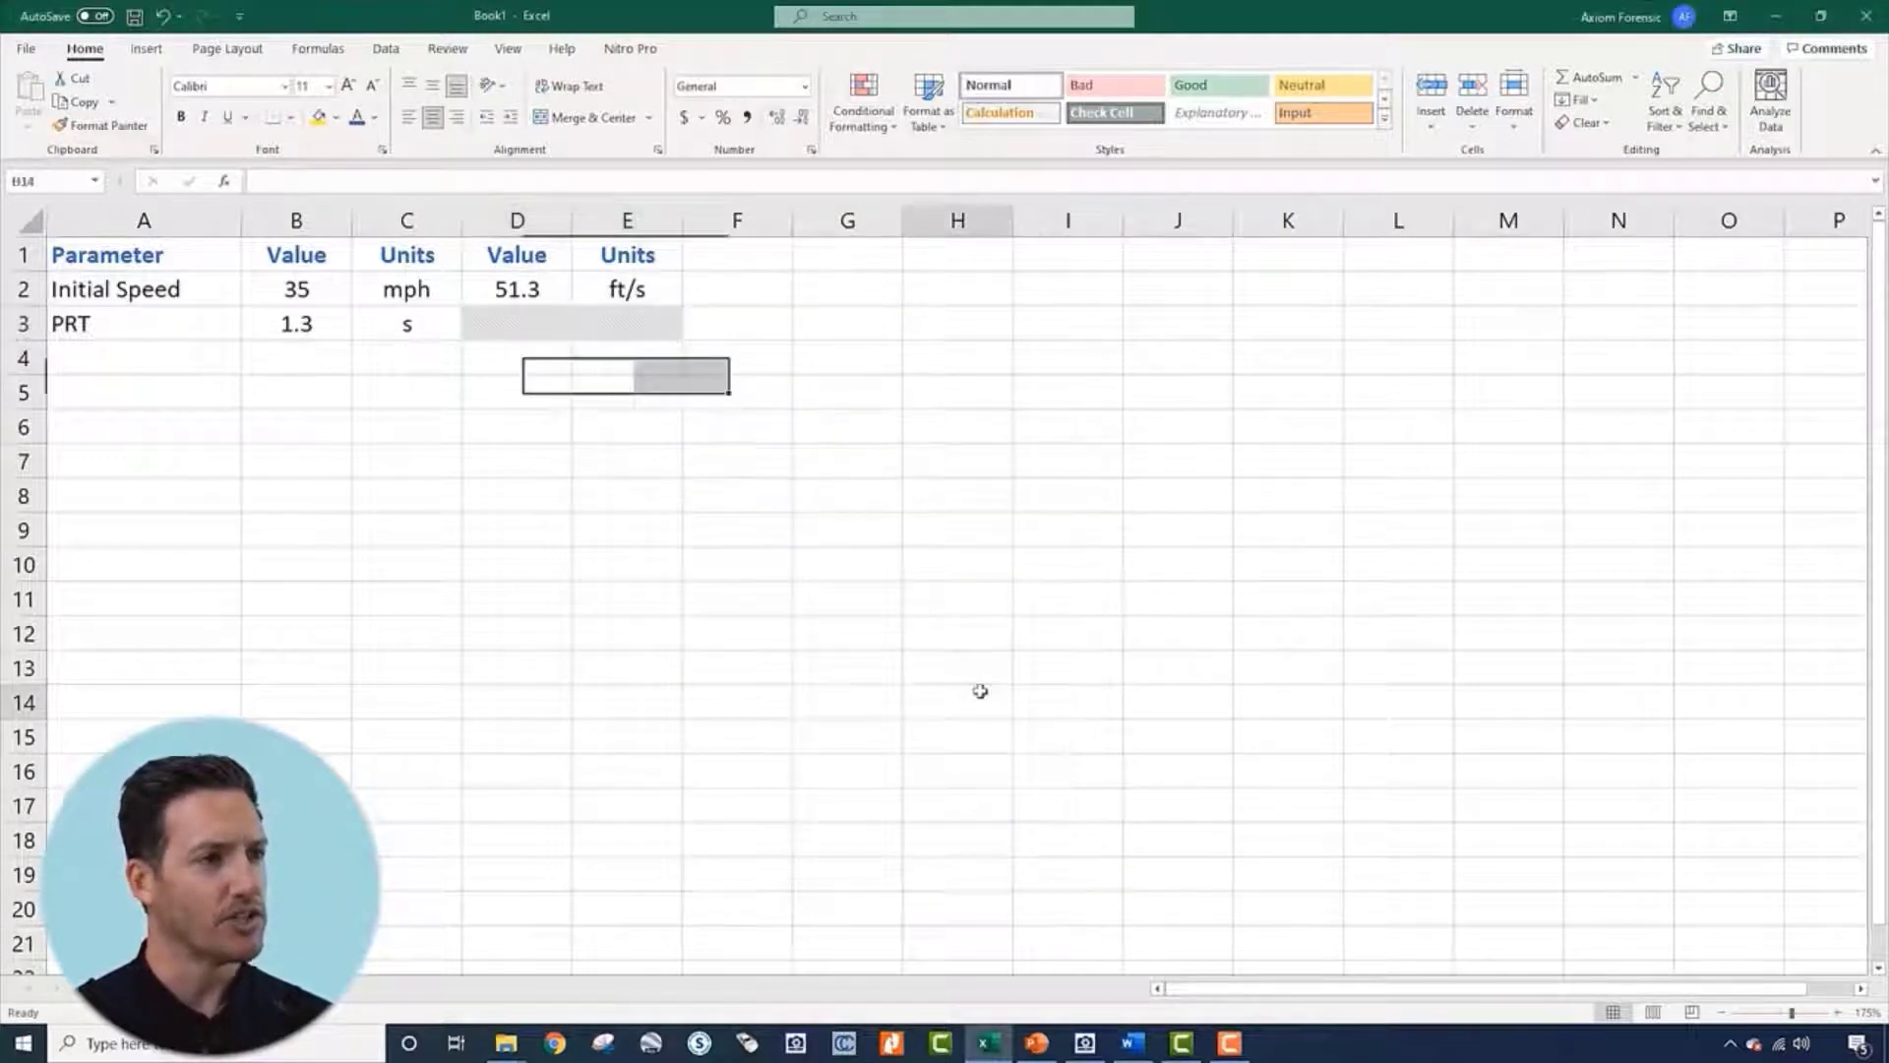
{"action": "left_click", "coordinate": [978, 692]}
{"action": "left_click", "coordinate": [772, 539]}
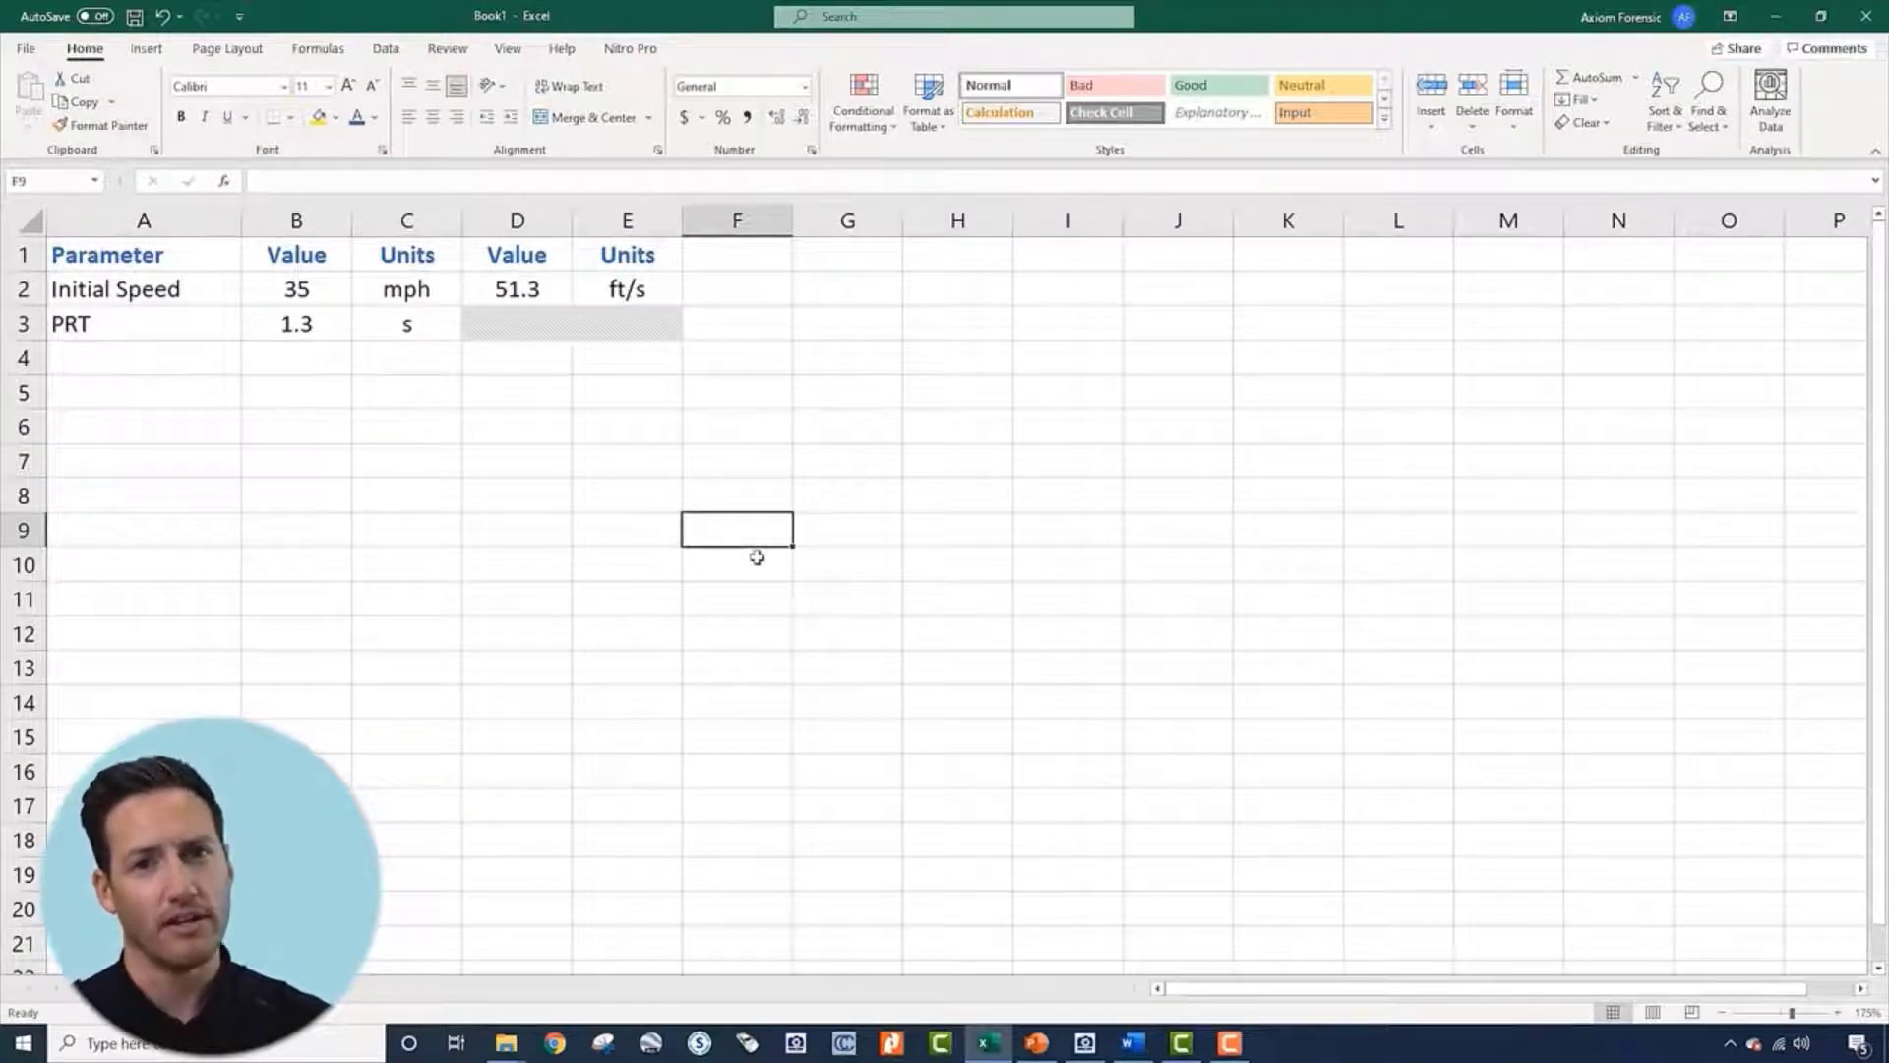
Enter the parameter label PRT Distance in cell A4
{"action": "left_click", "coordinate": [531, 414]}
{"action": "left_click", "coordinate": [205, 360]}
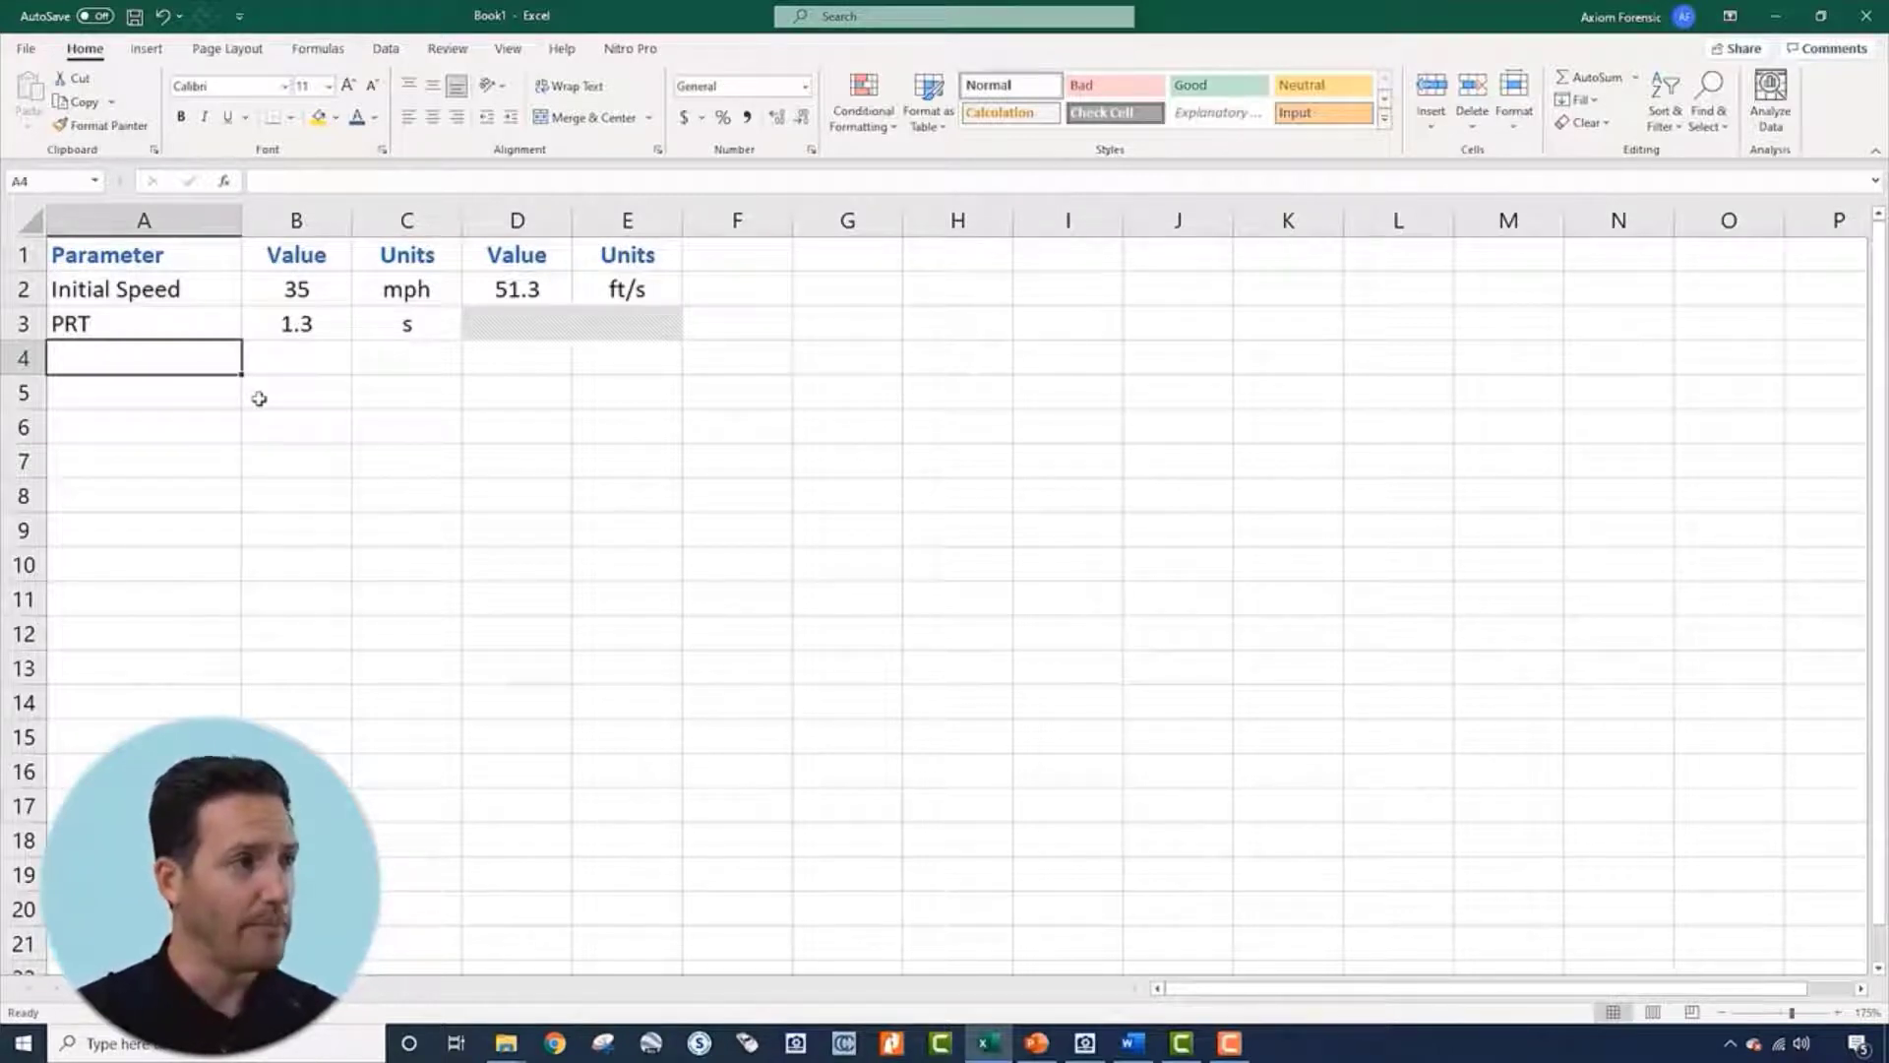
{"action": "type", "text": "PRT Di"}
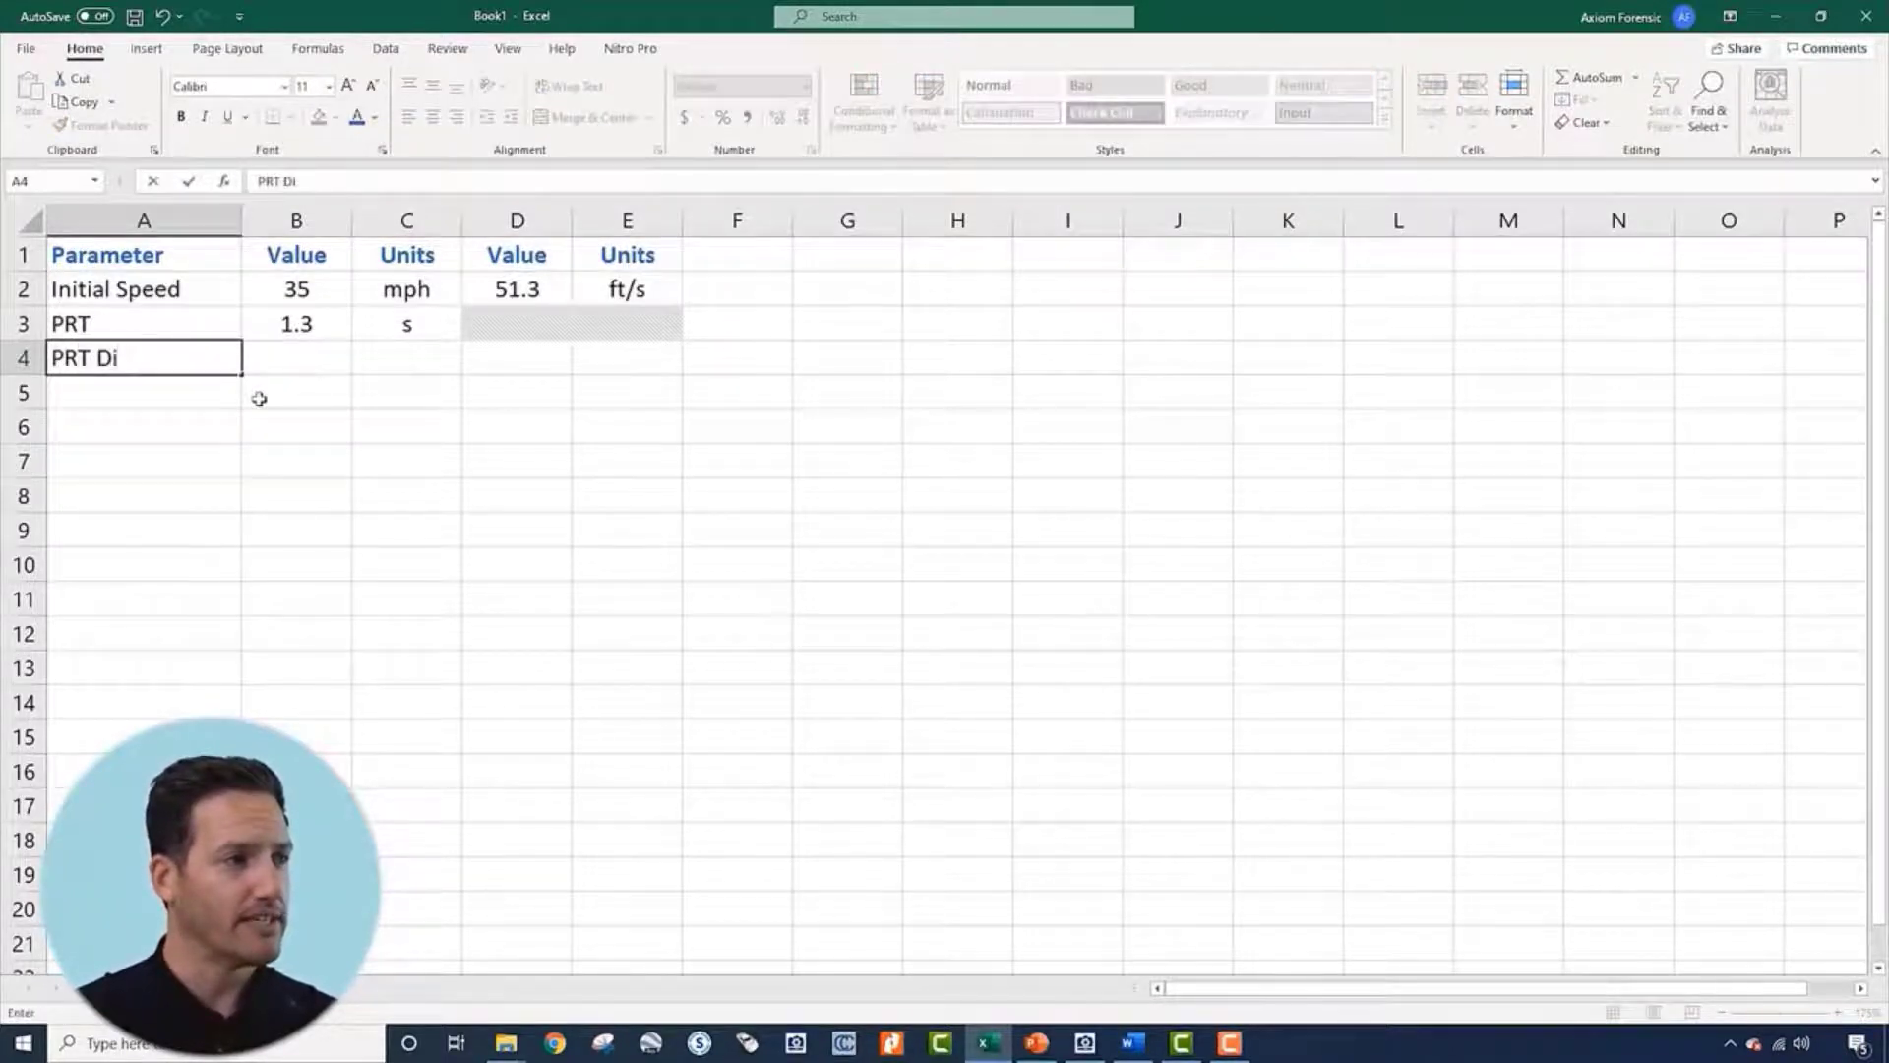
{"action": "type", "text": "stance"}
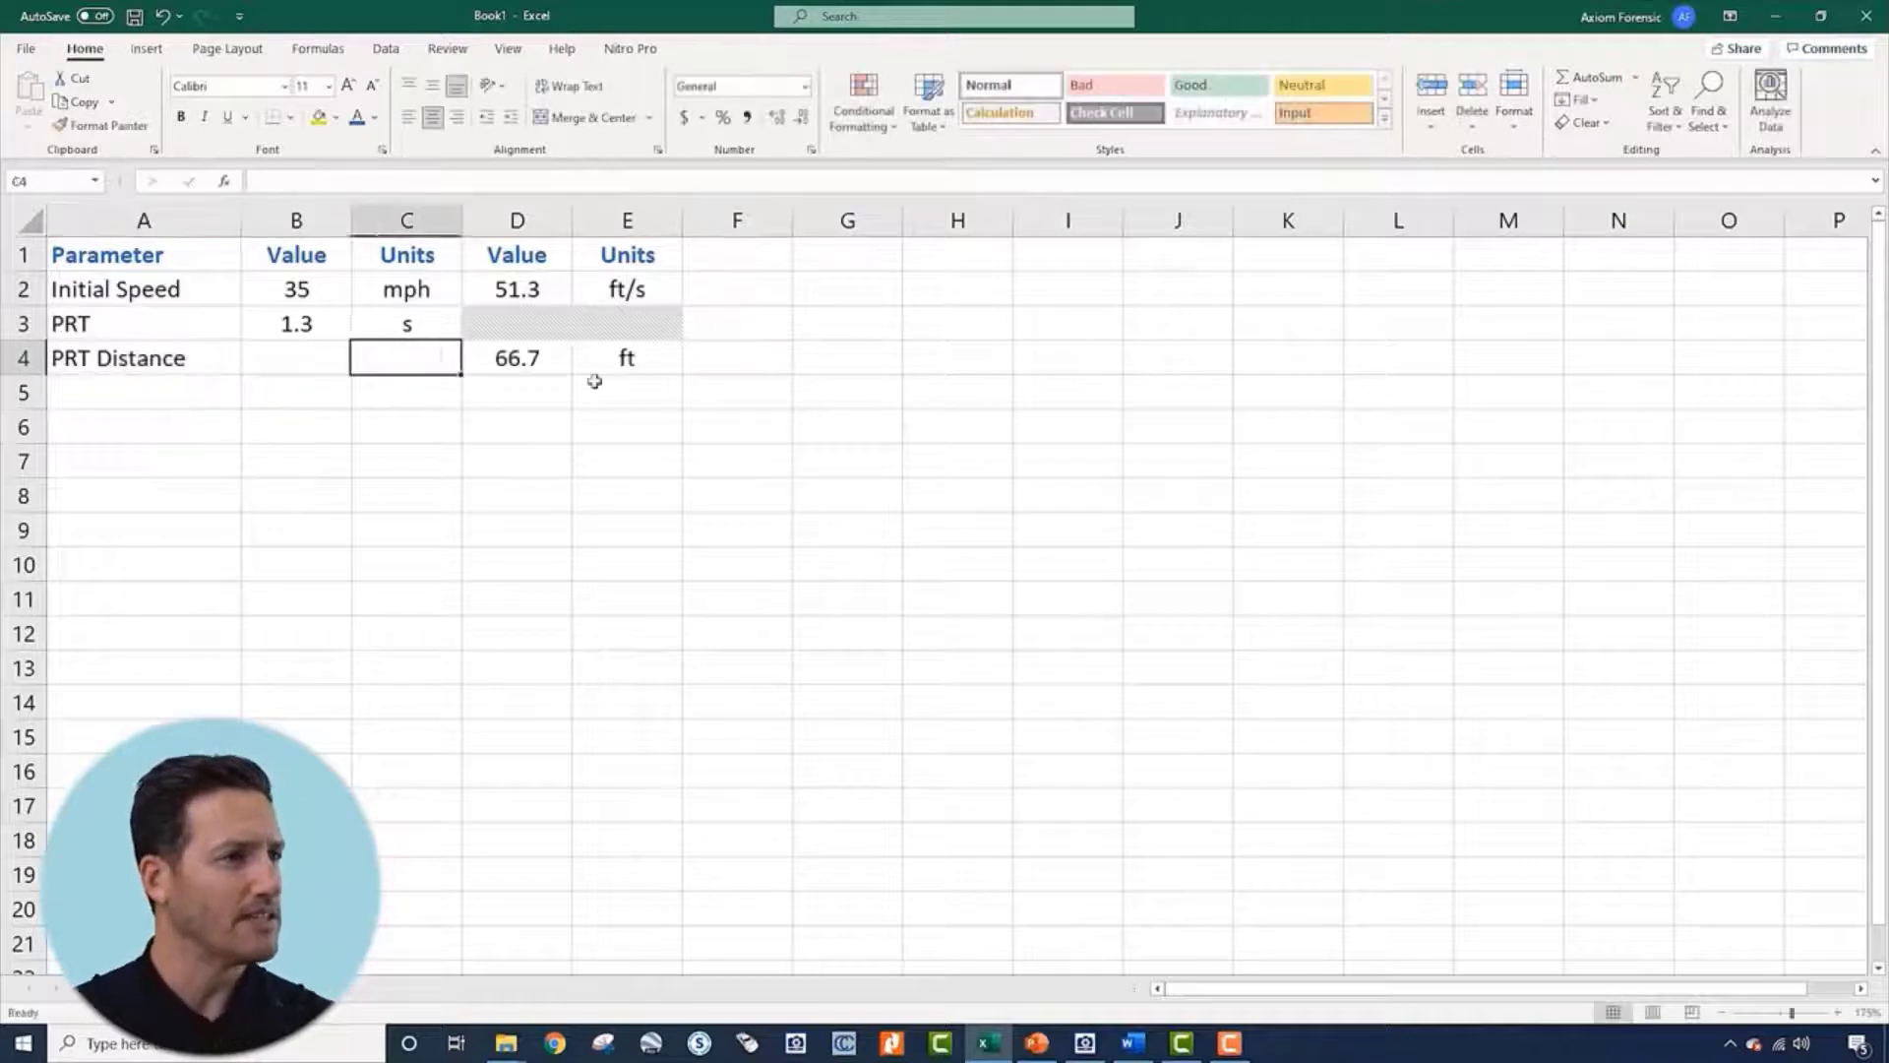
Inspect the formula behind the PRT distance in D4 and the cells it references, leaving it unedited
{"action": "key", "text": "Right"}
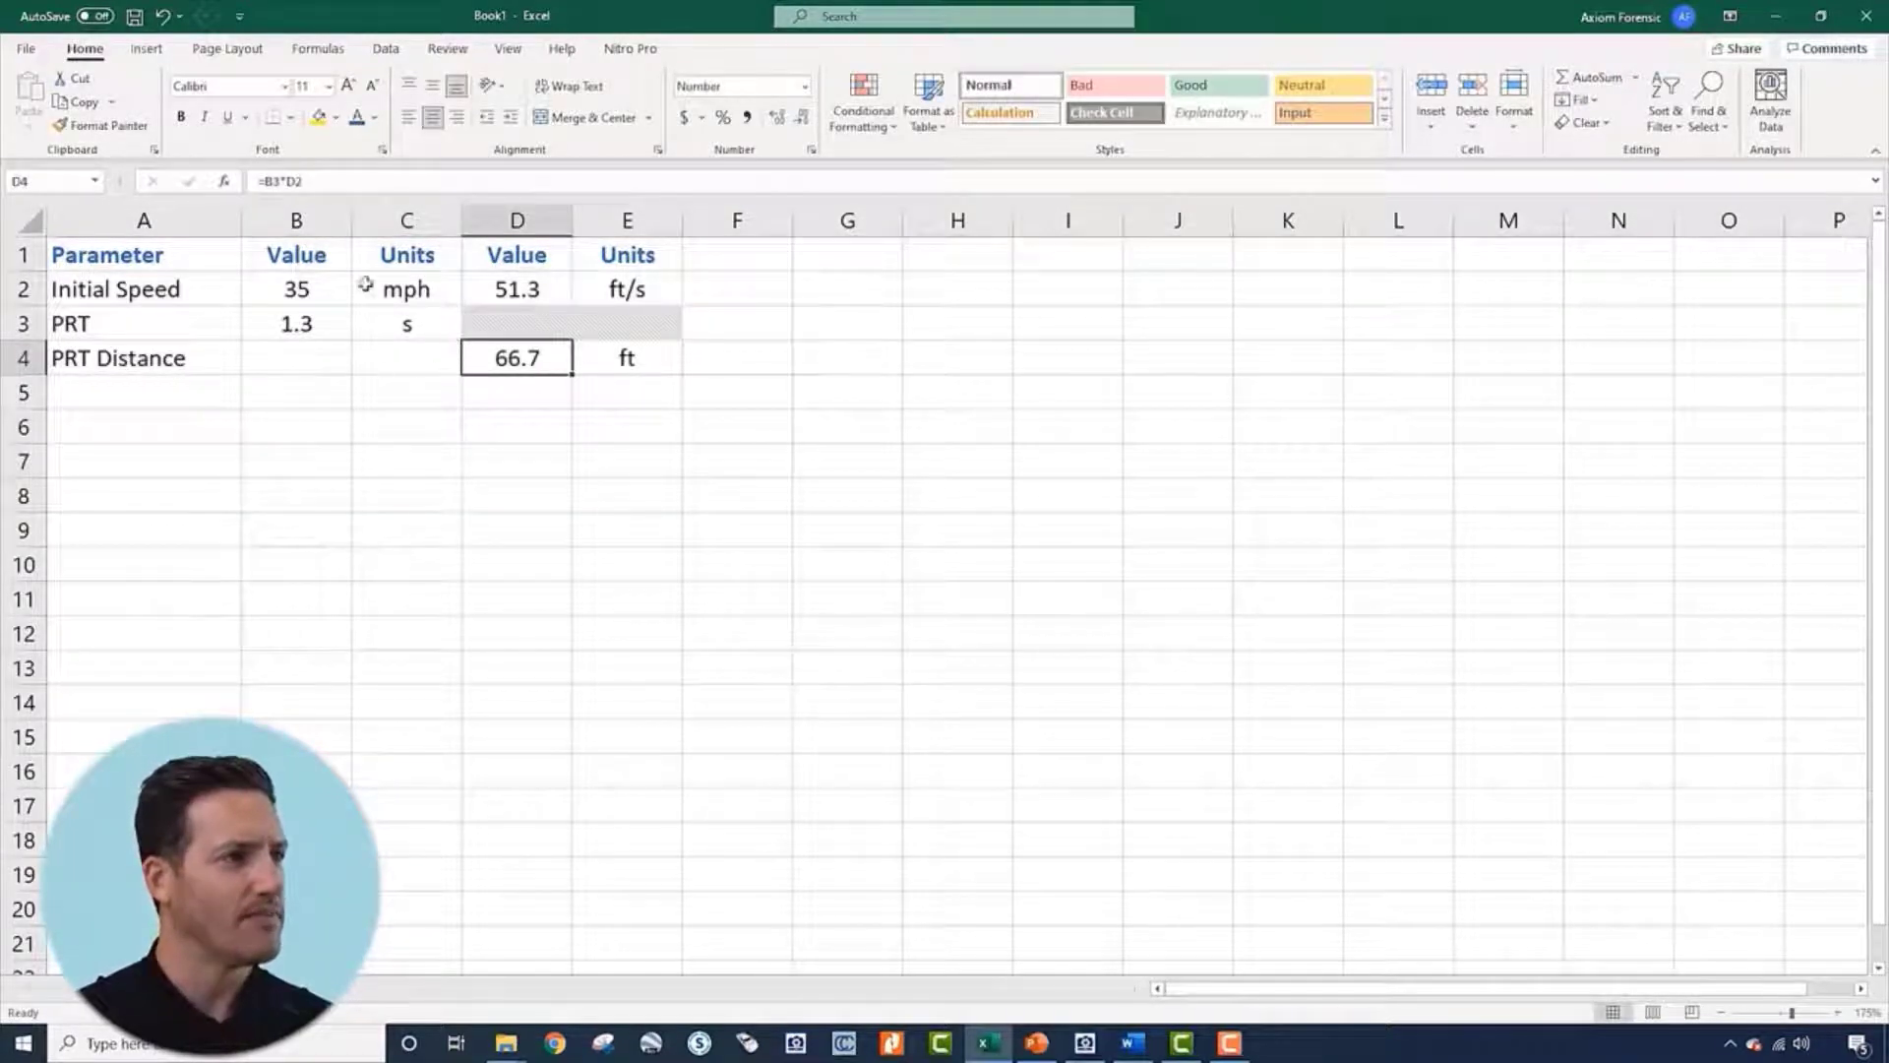
{"action": "left_click", "coordinate": [386, 184]}
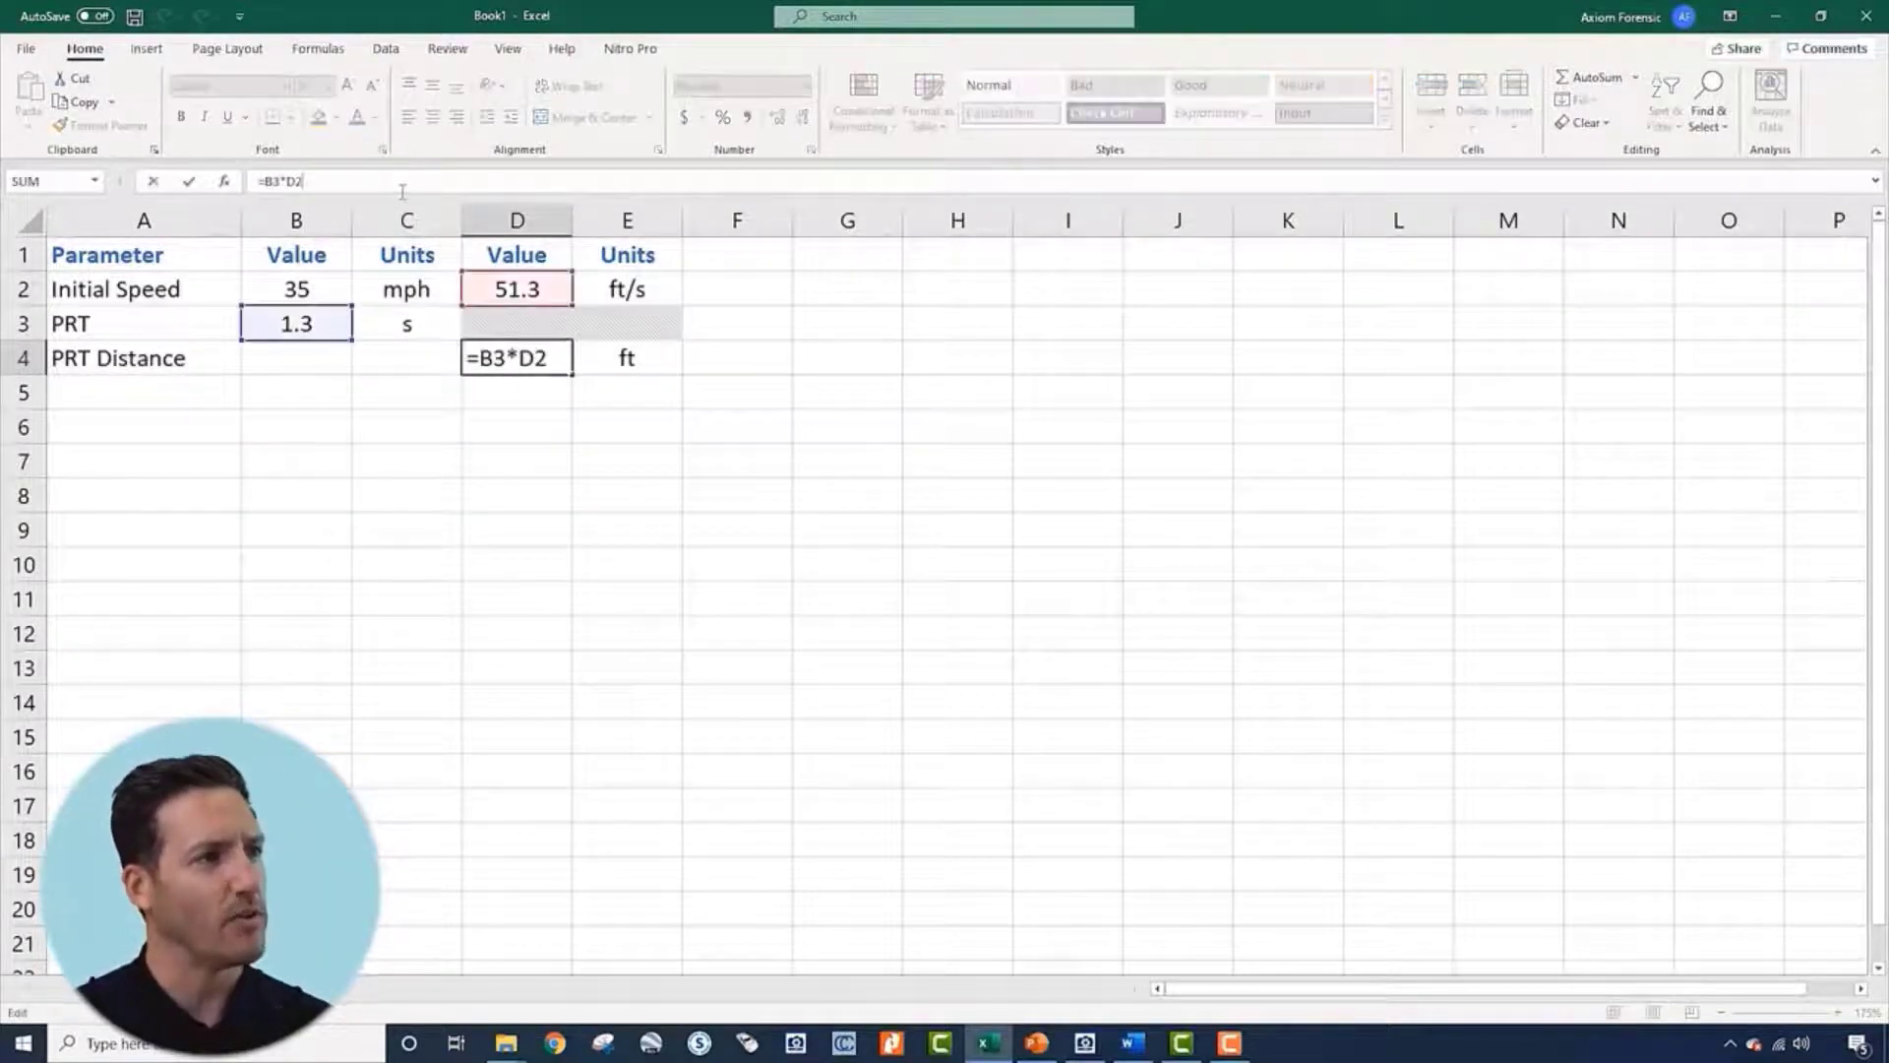
{"action": "left_click", "coordinate": [403, 426]}
{"action": "left_click", "coordinate": [519, 362]}
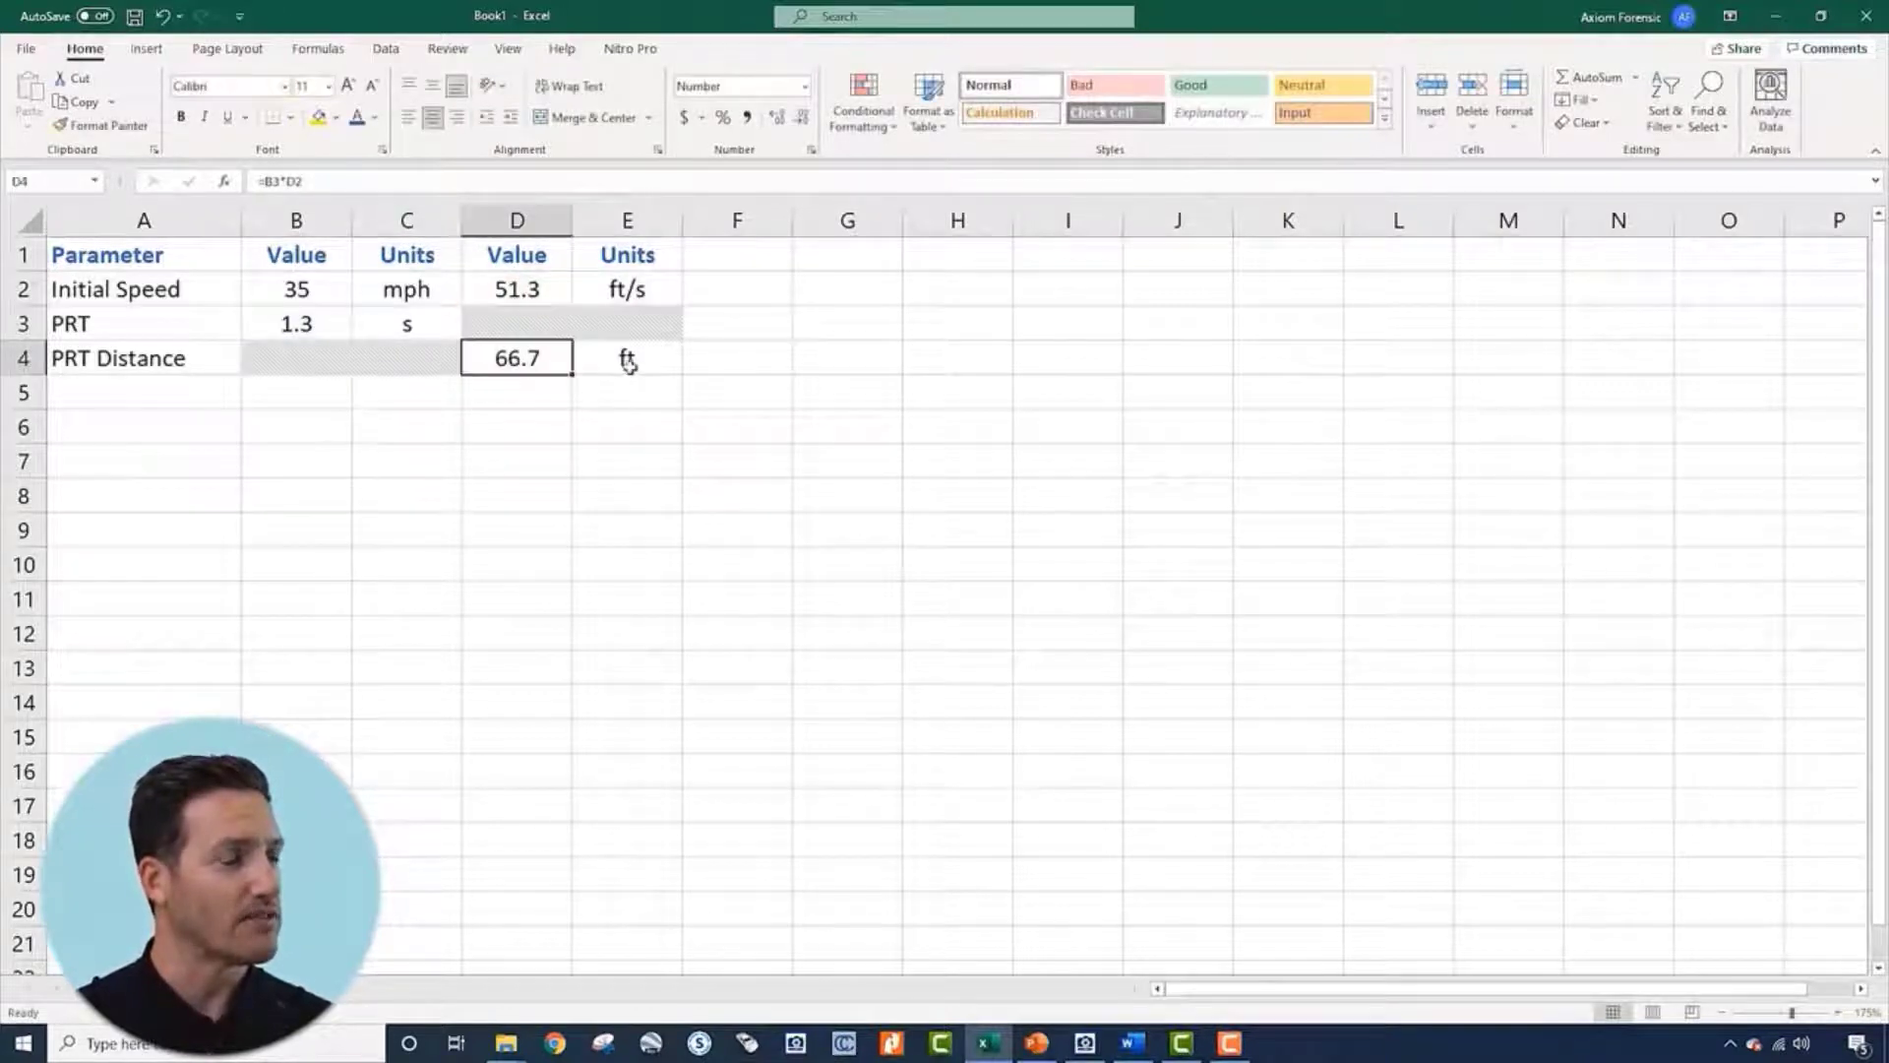
{"action": "left_click", "coordinate": [630, 365]}
Switch to the NUCPS Equations image in ACDSee, review the distance equations full-screen, and return to the Excel worksheet
{"action": "left_click", "coordinate": [253, 403]}
{"action": "left_click", "coordinate": [225, 384]}
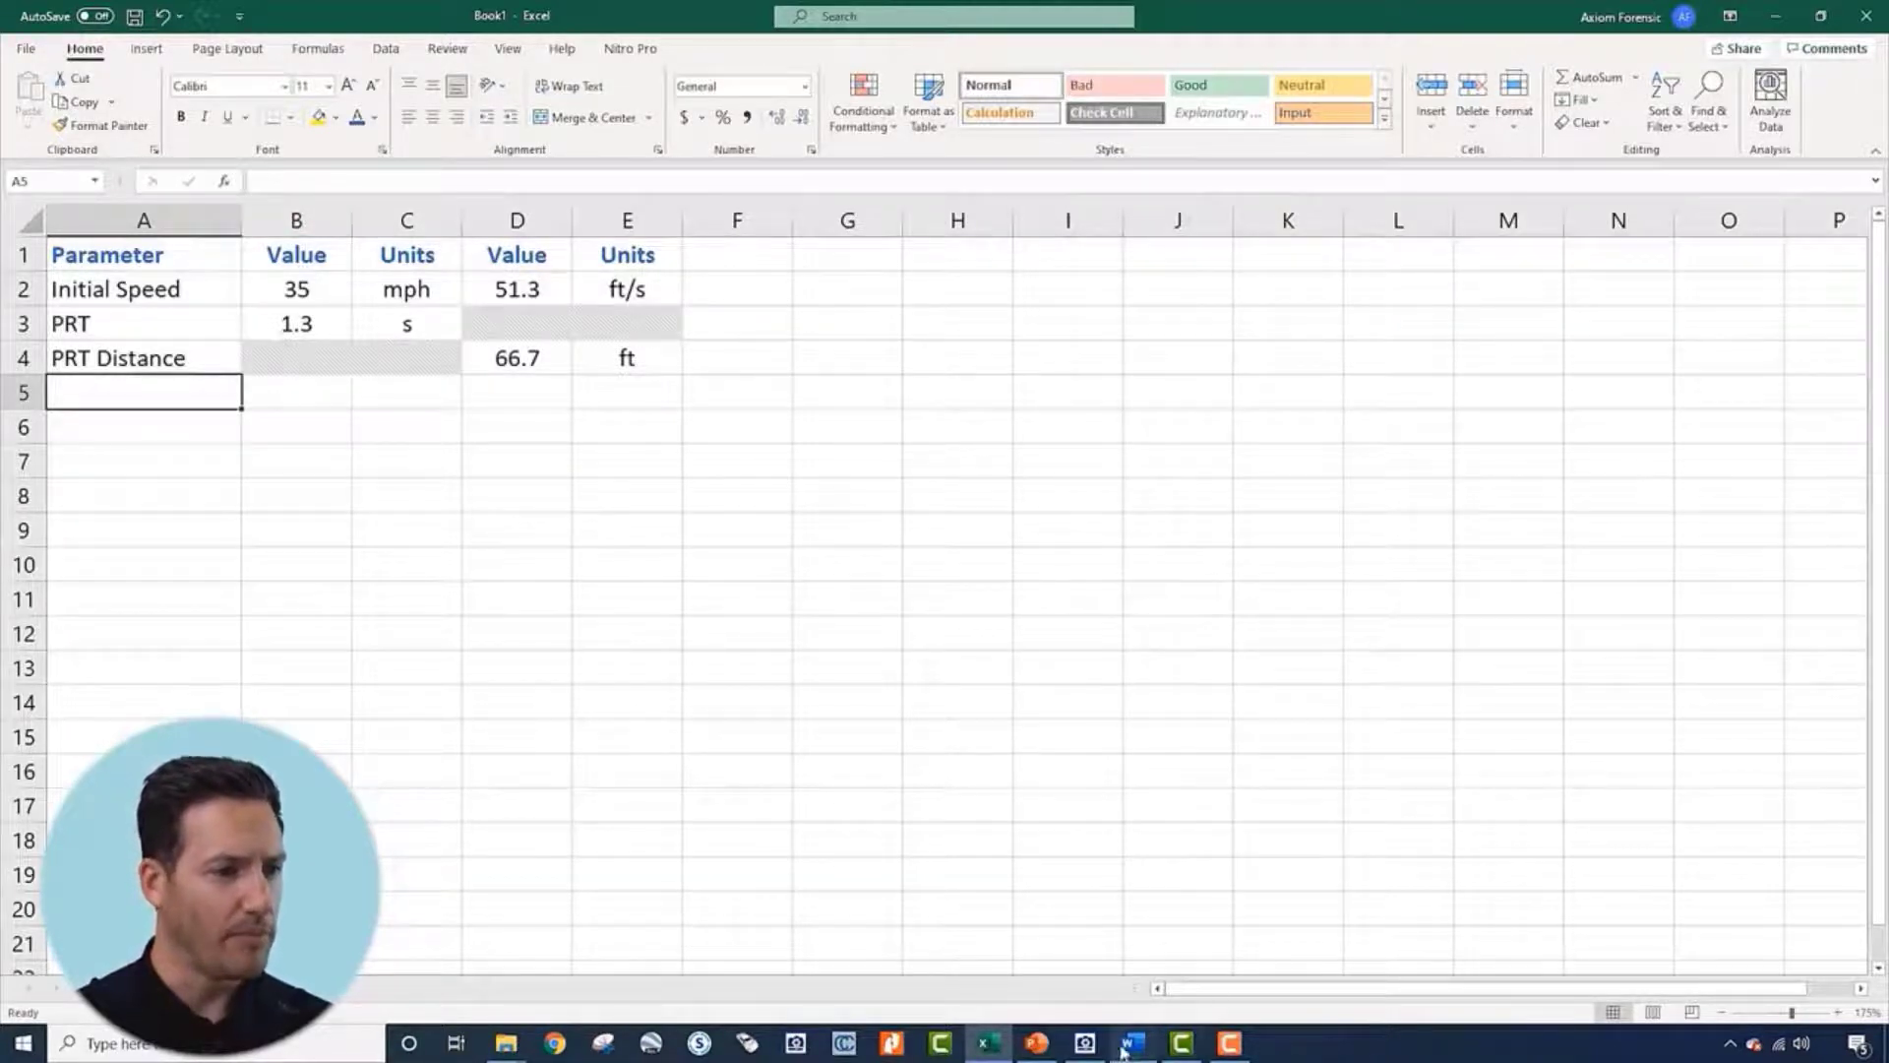
{"action": "left_click", "coordinate": [1084, 1043]}
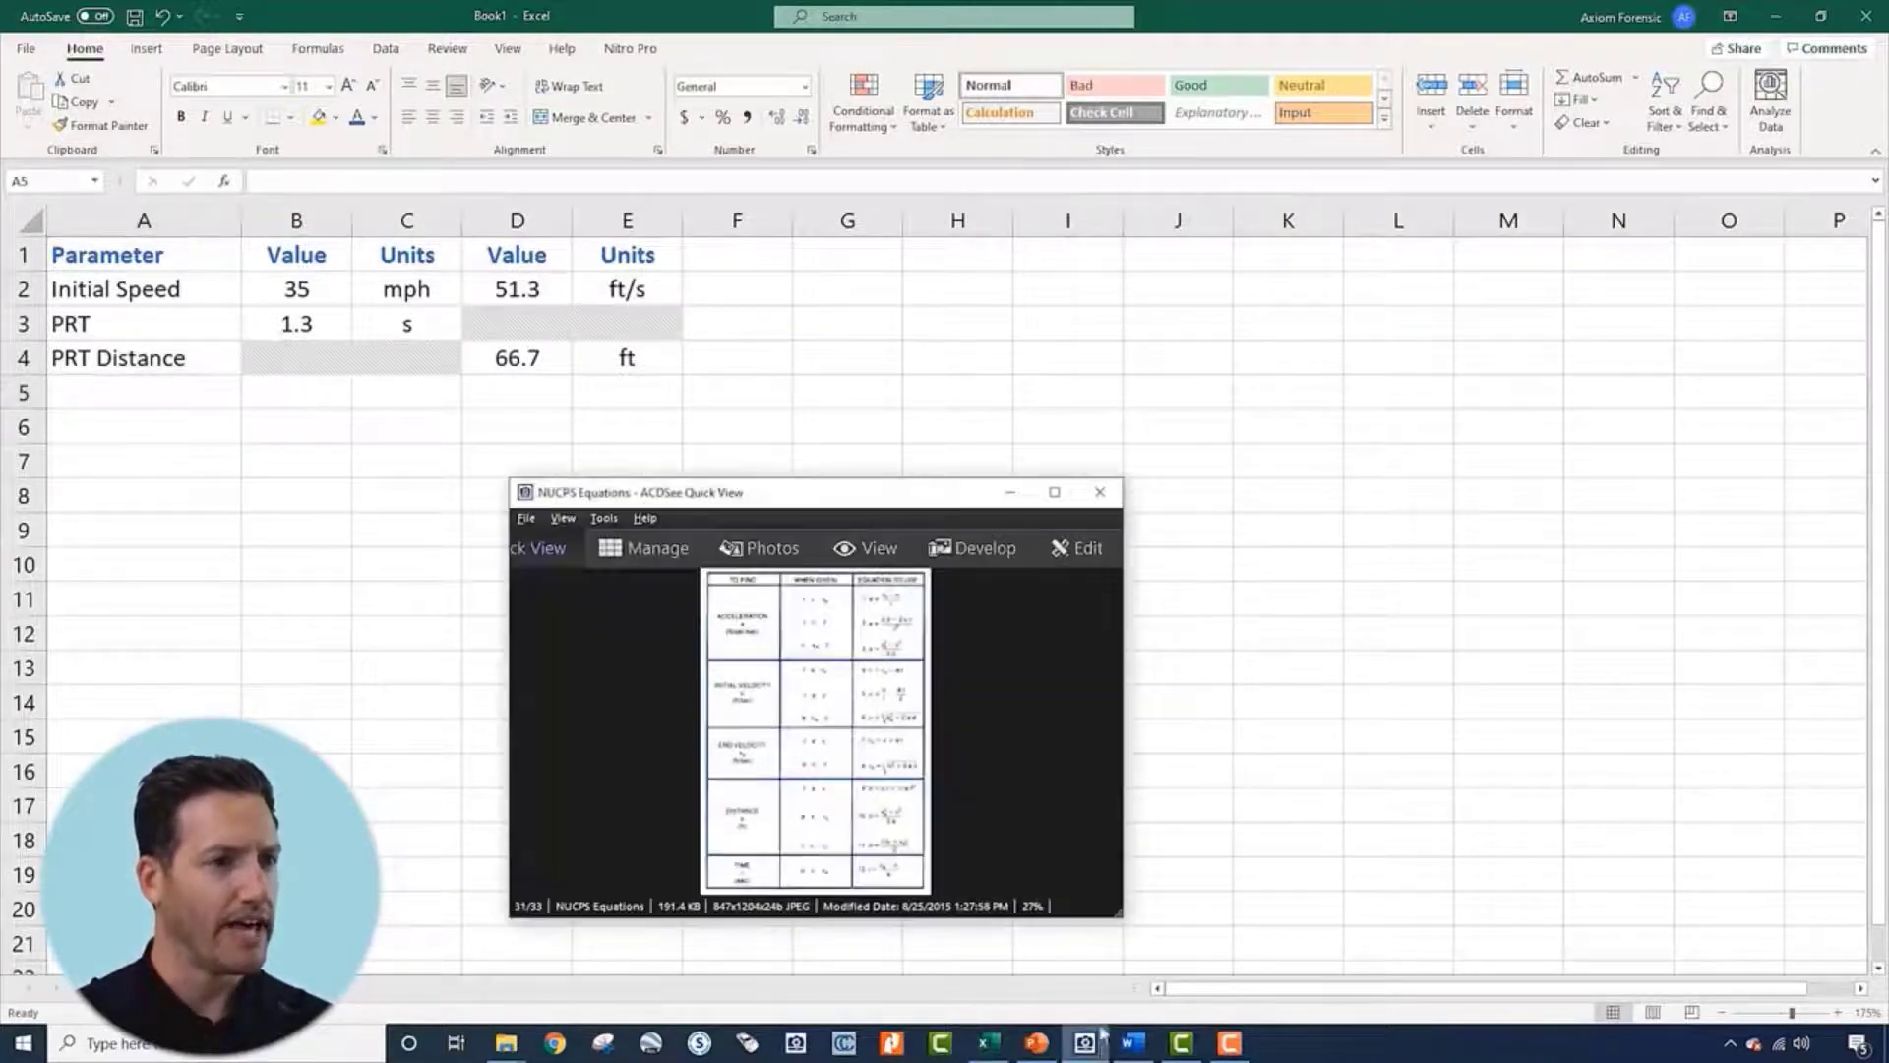
{"action": "left_click", "coordinate": [1053, 491]}
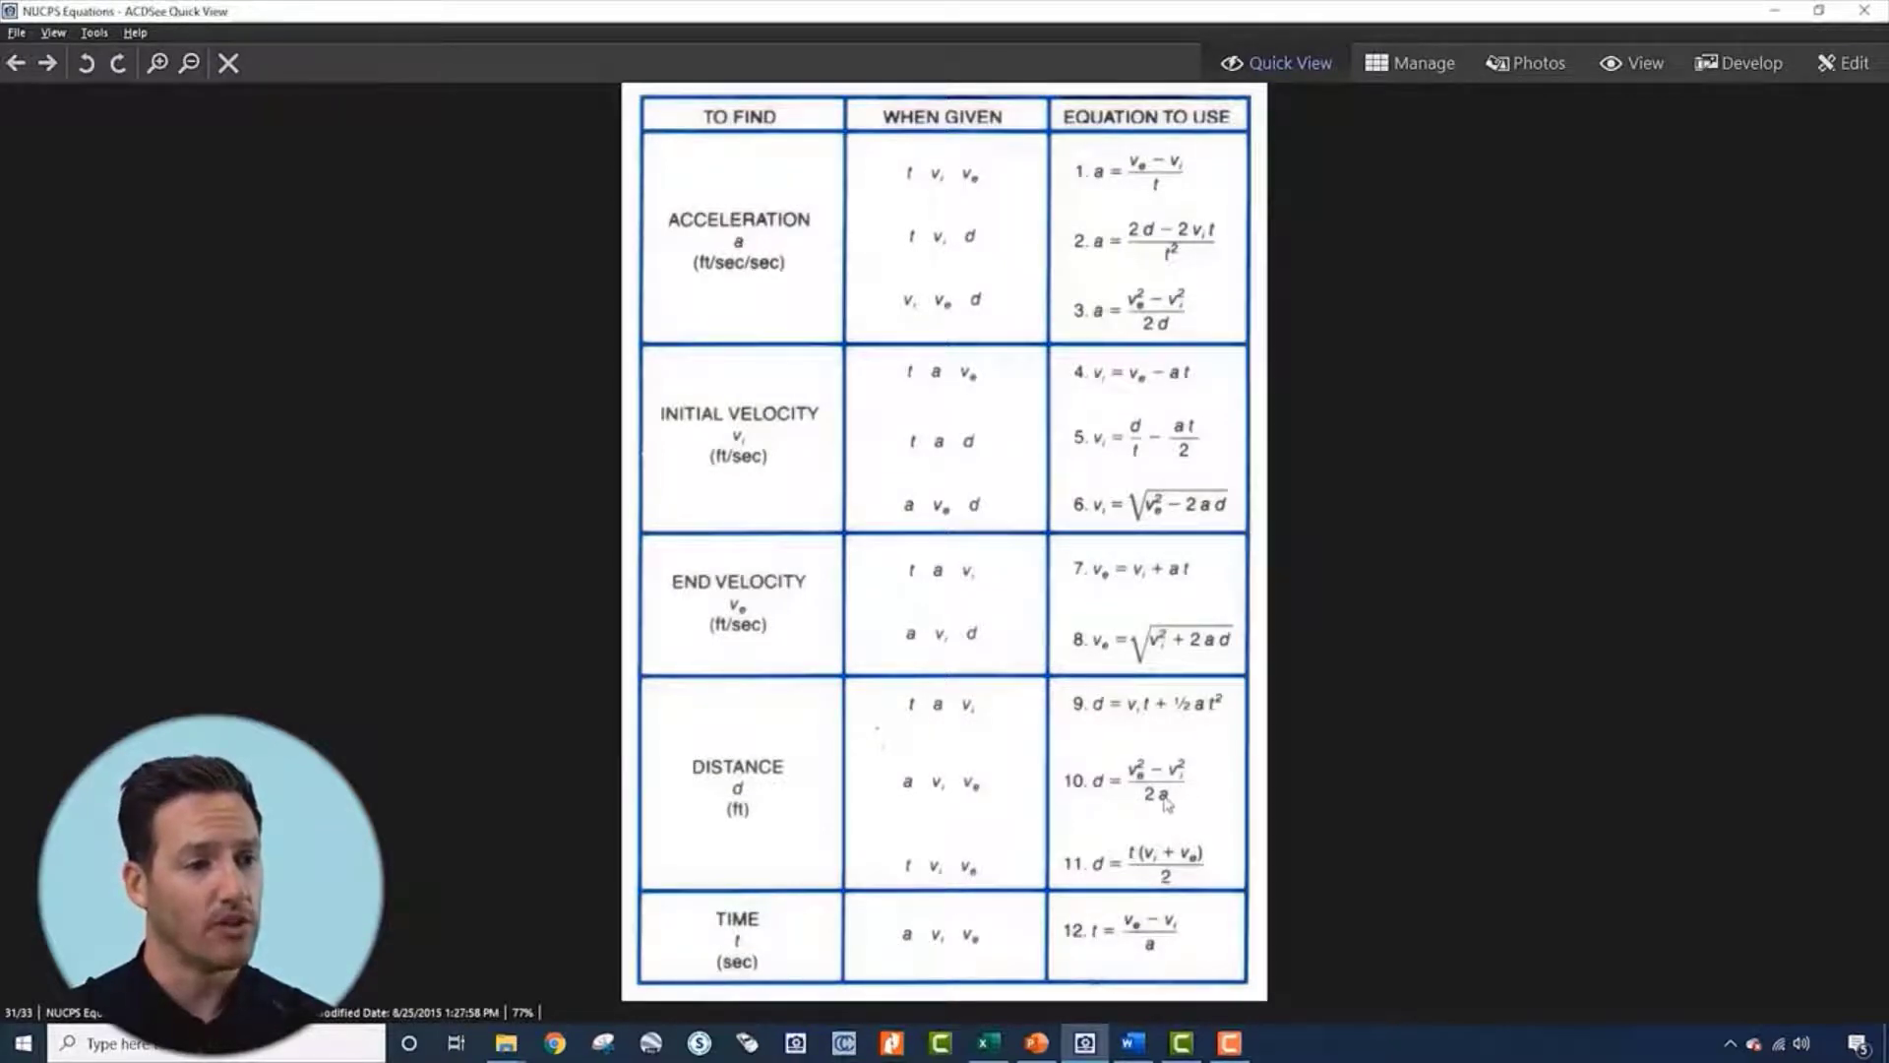
{"action": "key", "text": "Escape"}
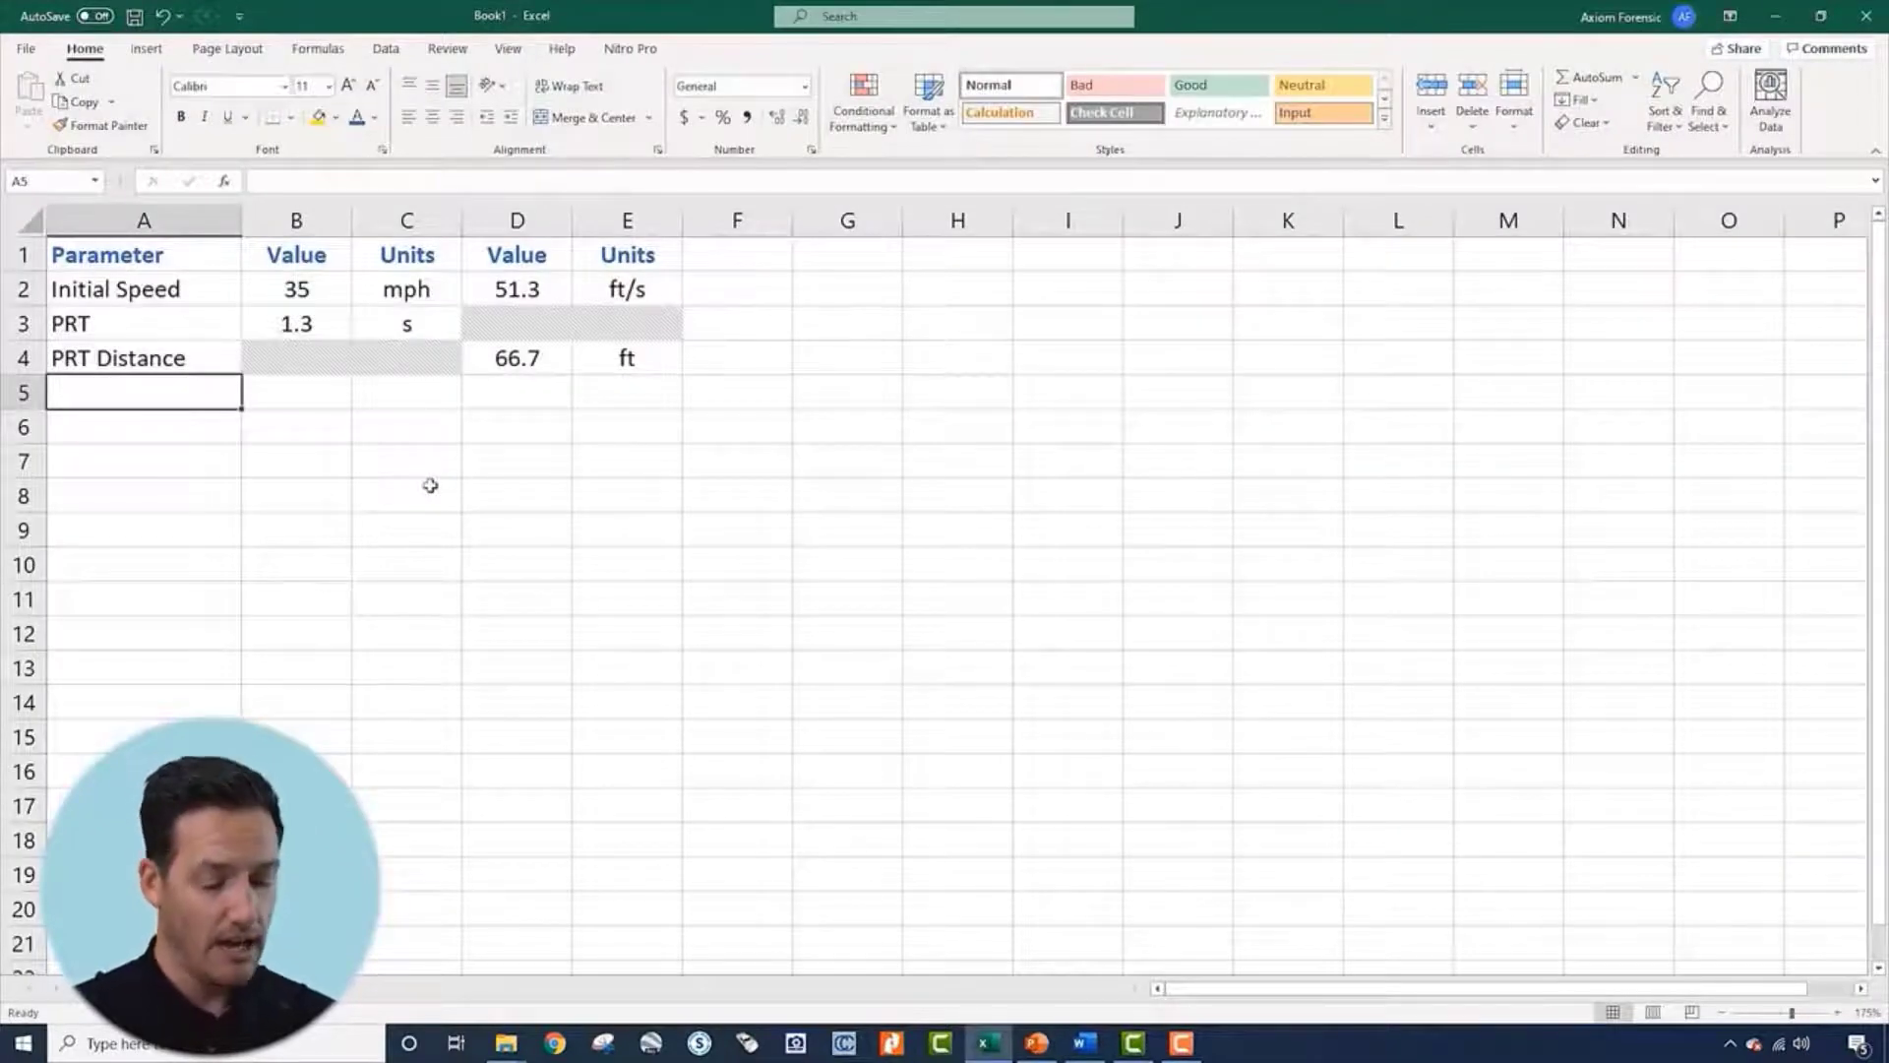
Enter the parameter label Braking Rate in cell A5 and move to its value cell
{"action": "type", "text": "Braking Rate"}
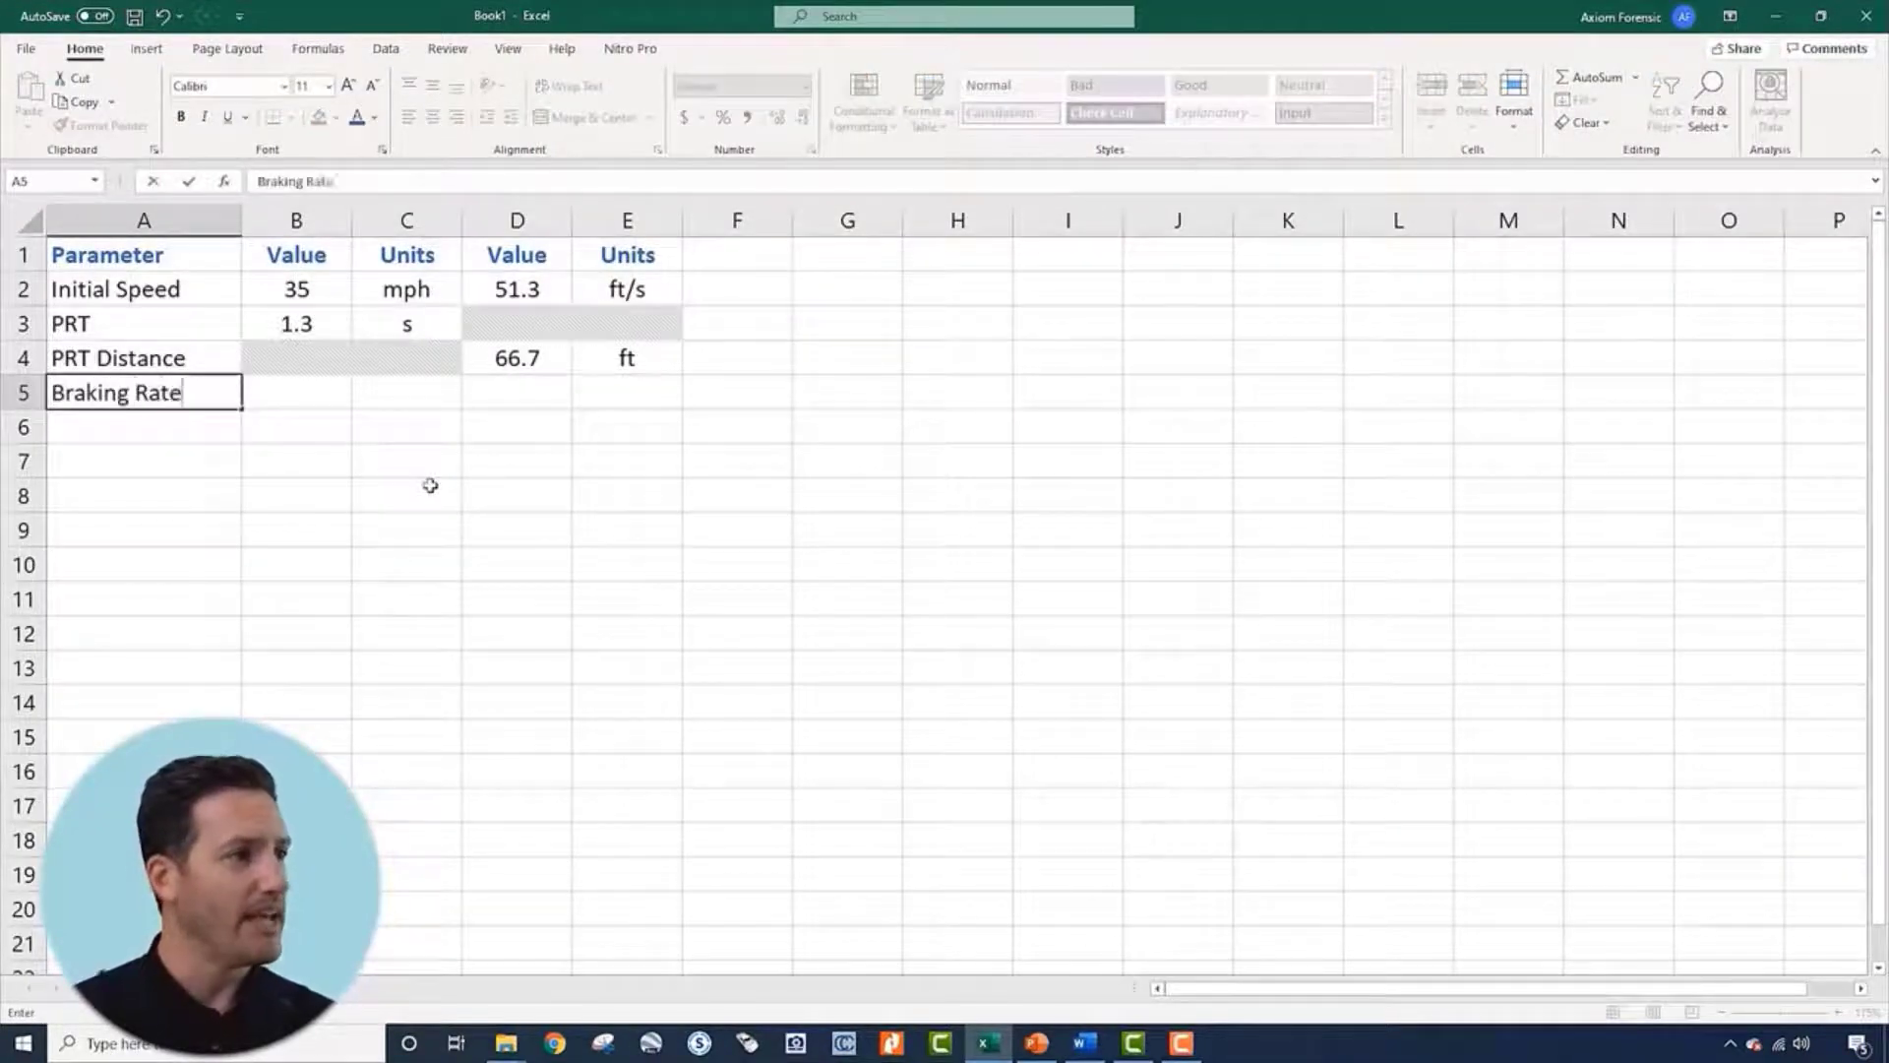
{"action": "key", "text": "Return"}
{"action": "key", "text": "Up"}
{"action": "key", "text": "Right"}
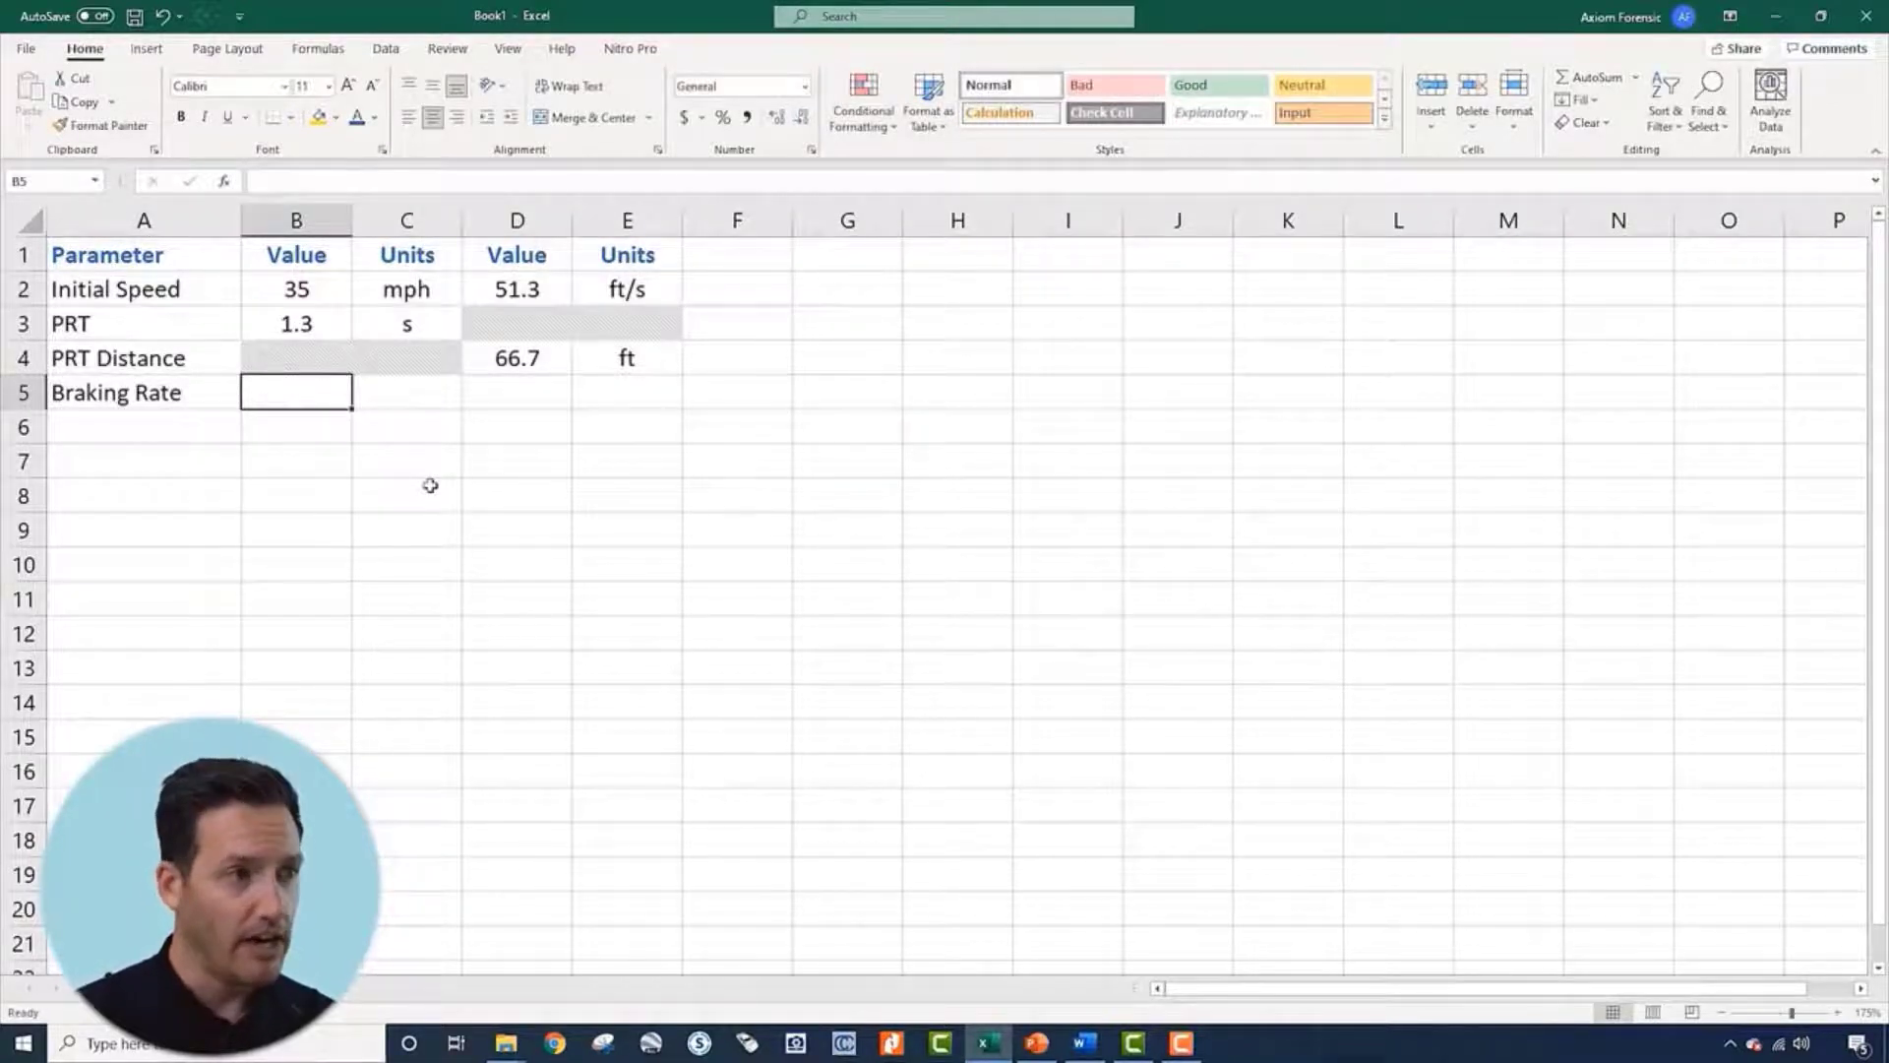
{"action": "type", "text": "-0.65"}
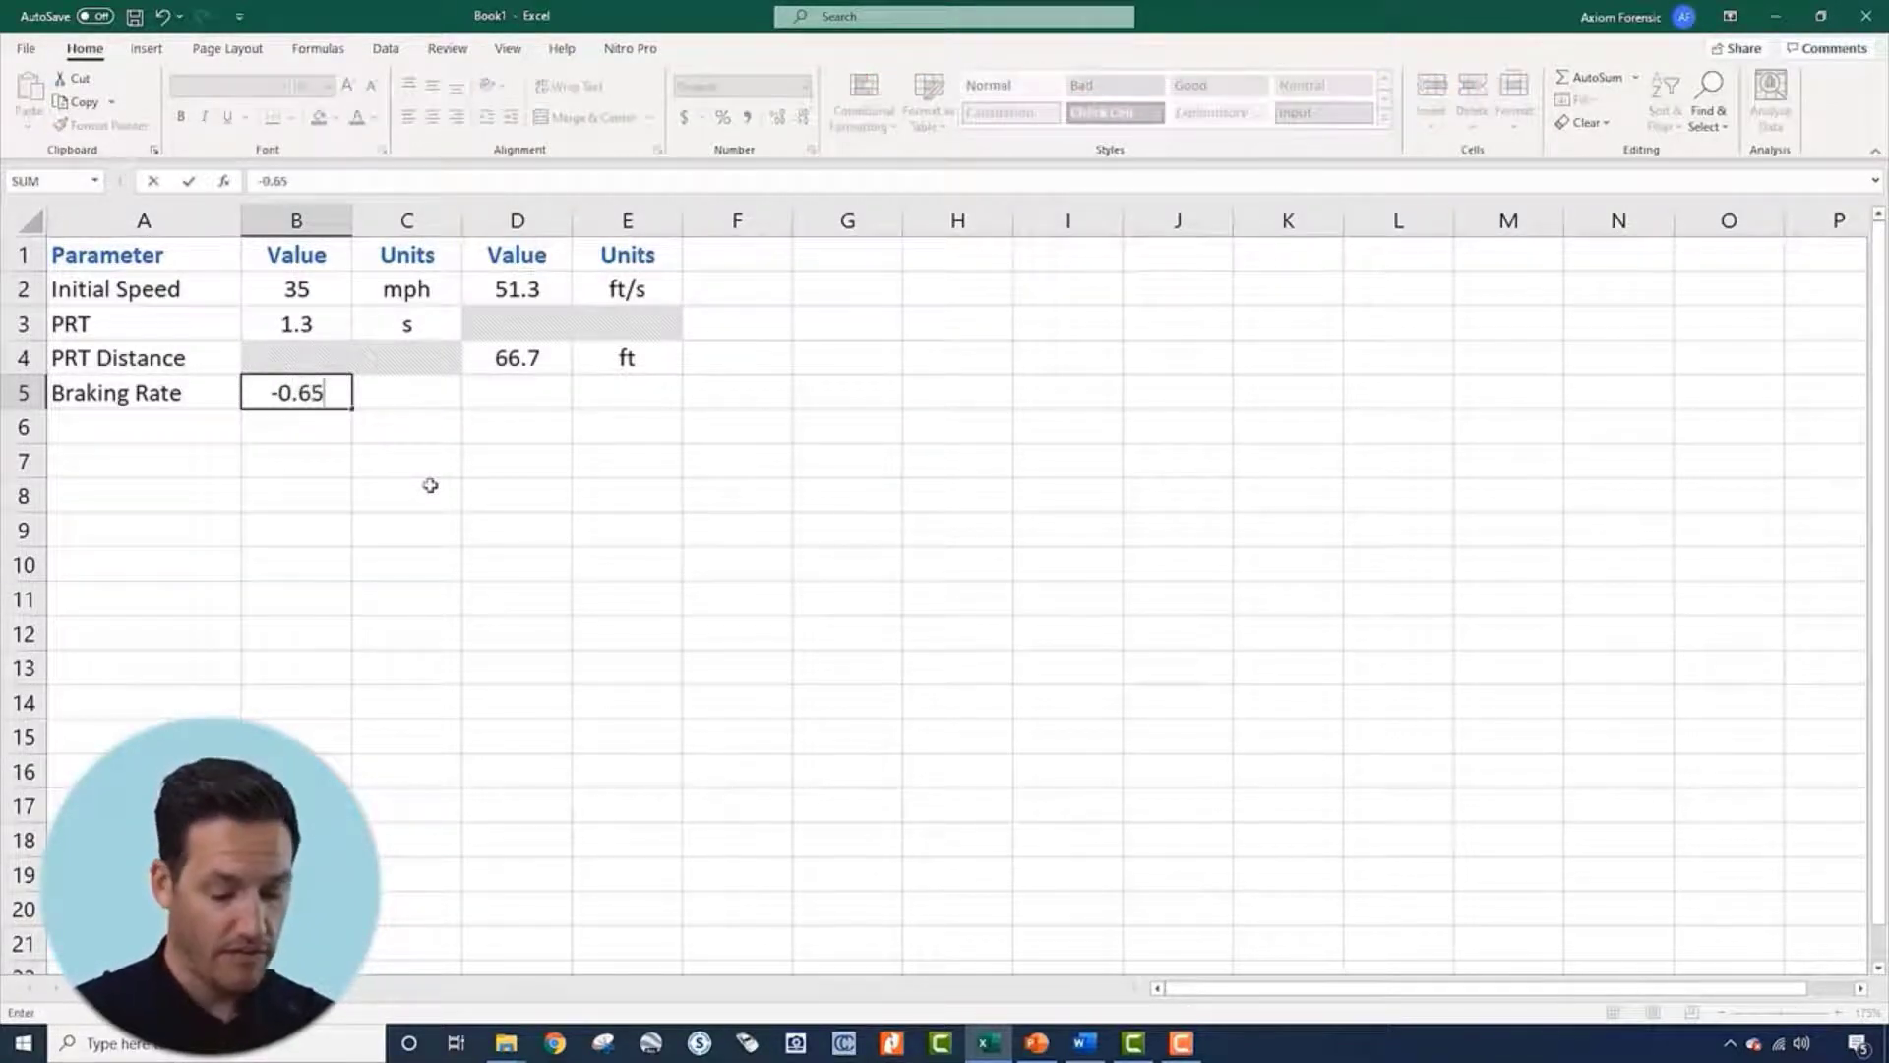
{"action": "key", "text": "BackSpace"}
{"action": "key", "text": "BackSpace"}
{"action": "key", "text": "BackSpace"}
{"action": "key", "text": "BackSpace"}
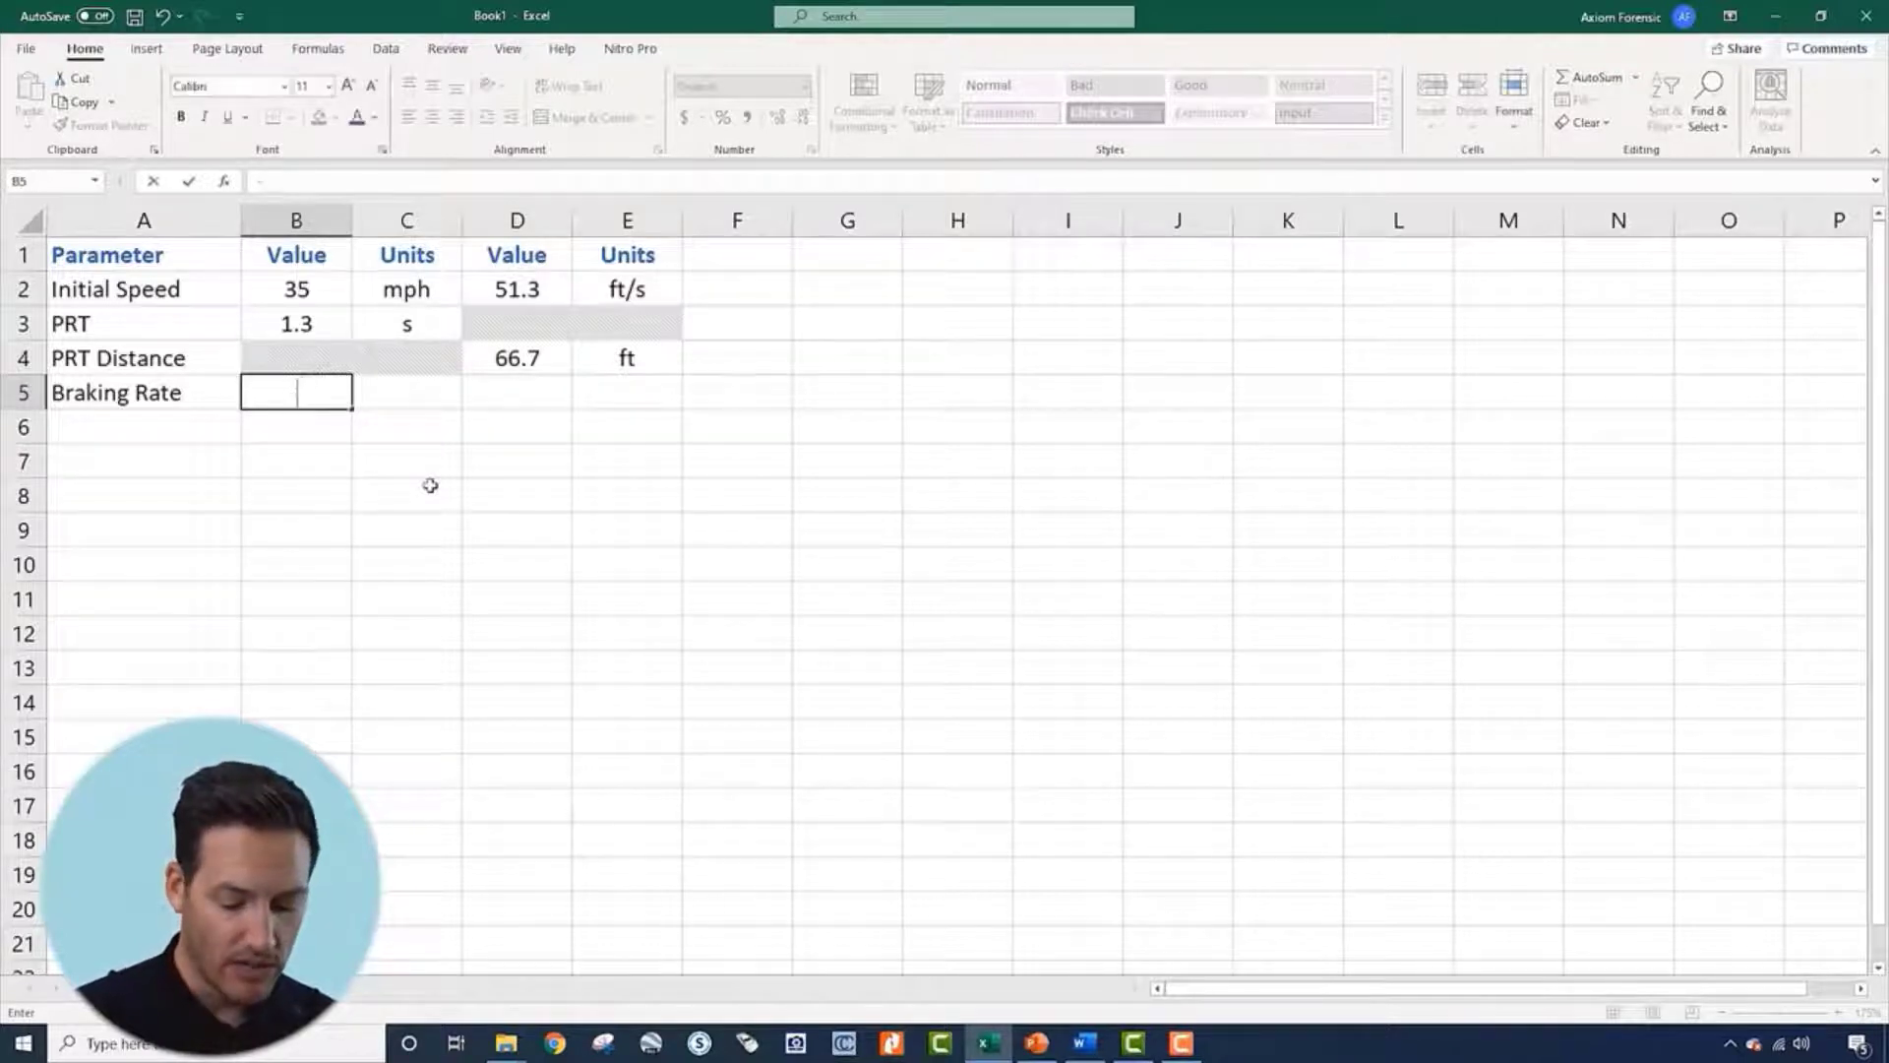
Enter the braking rate value 0.65 in B5 and its unit g's in C5
{"action": "type", "text": "0.65"}
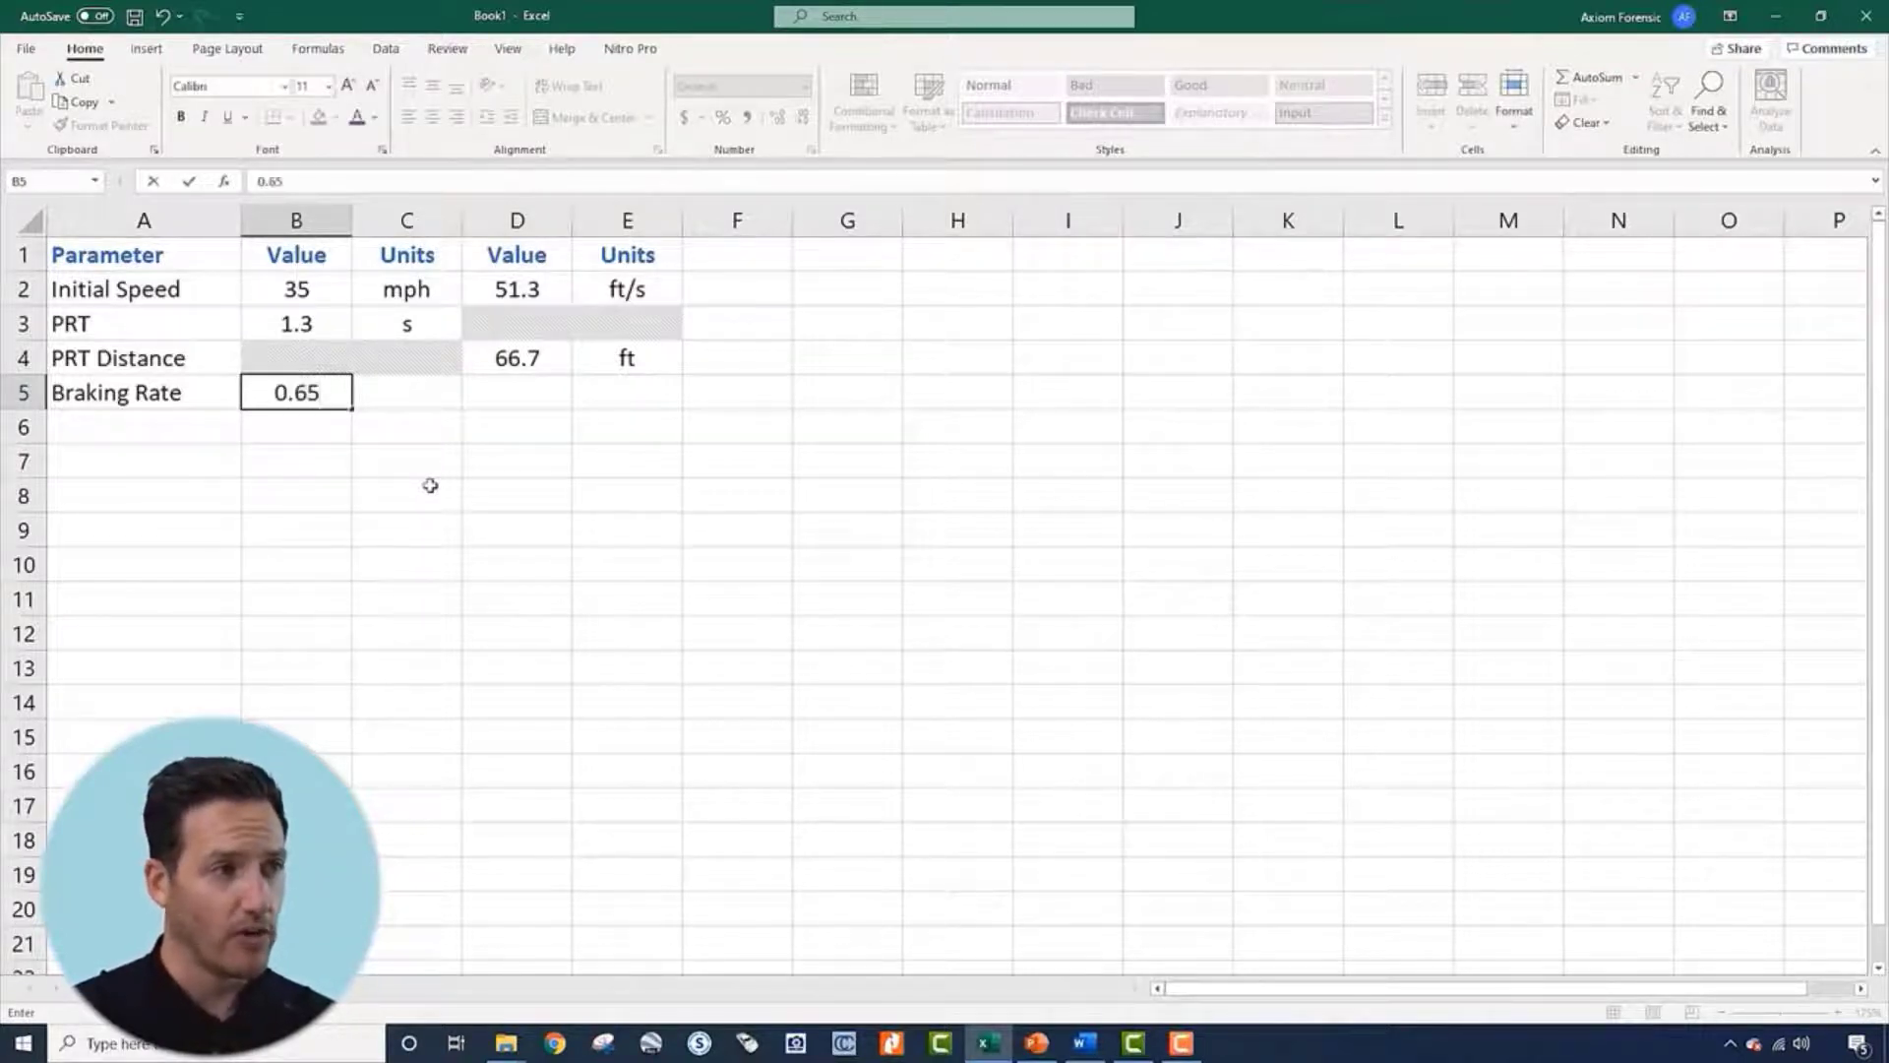
{"action": "key", "text": "Tab"}
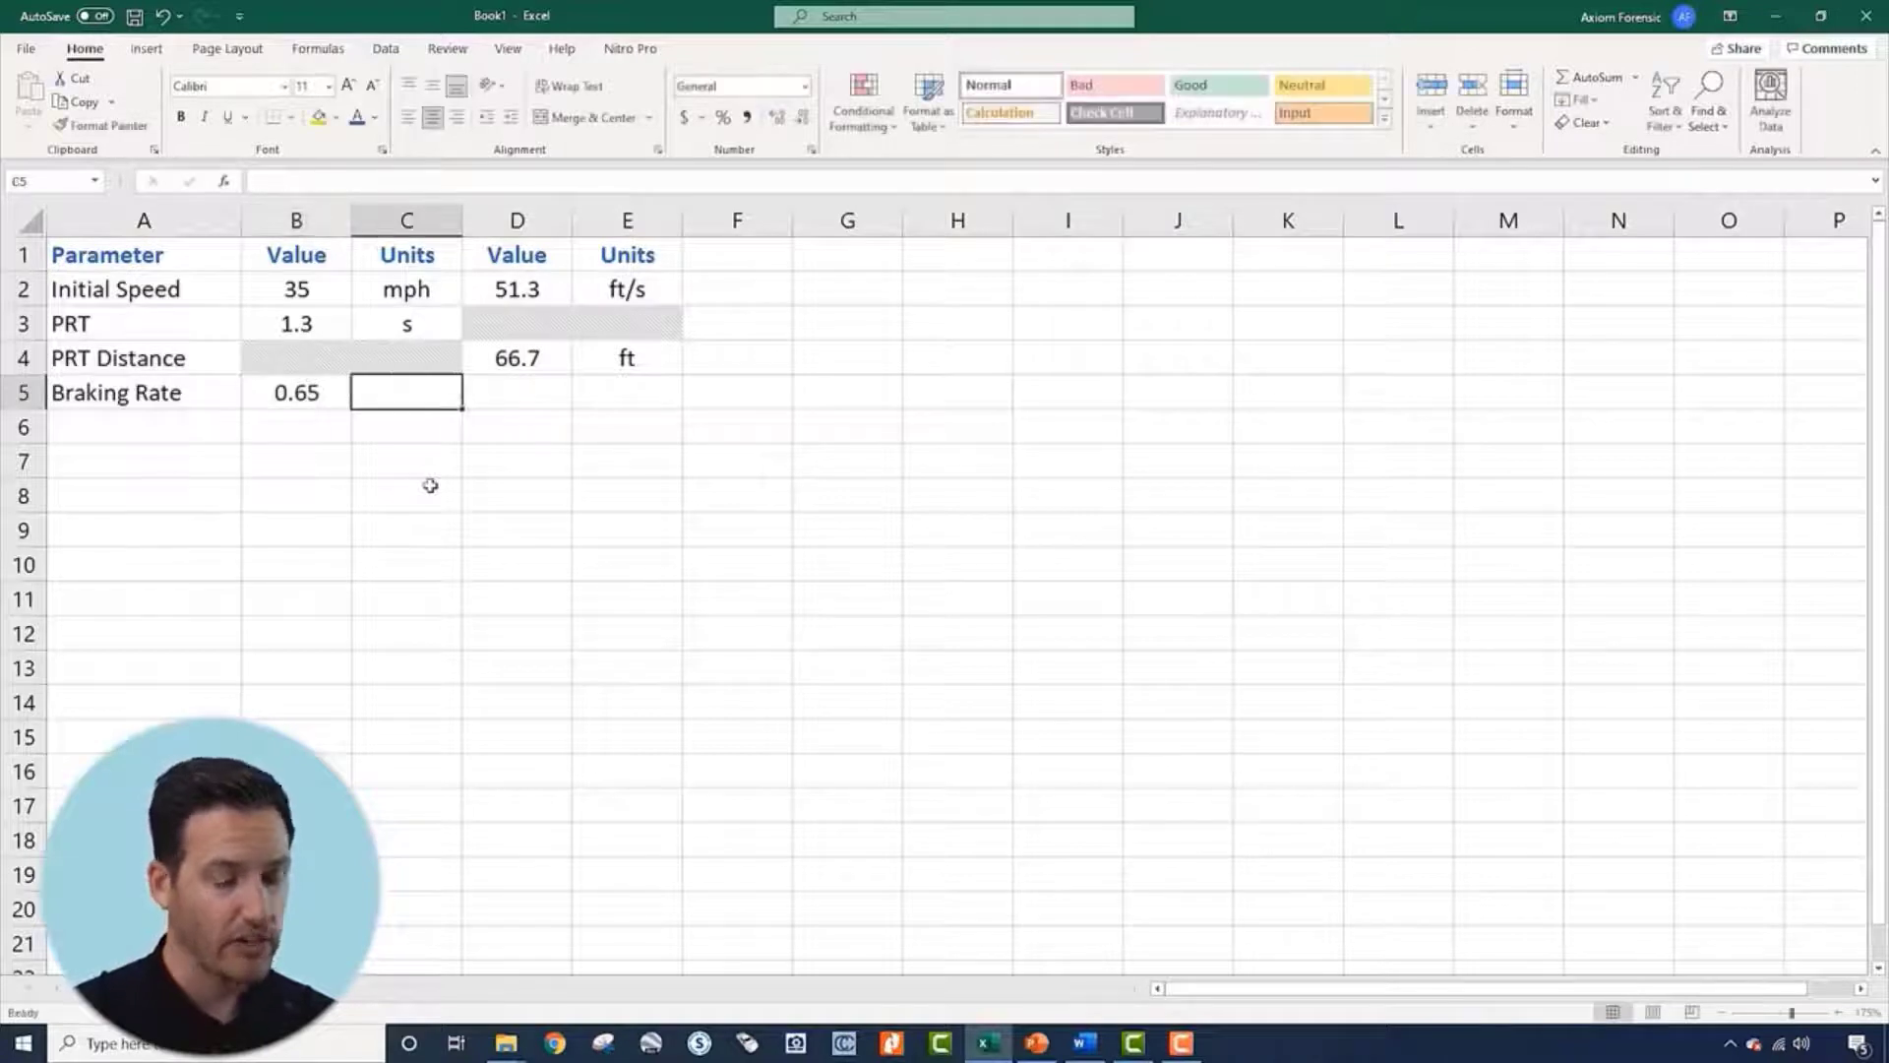
{"action": "type", "text": "g's"}
{"action": "key", "text": "Return"}
{"action": "key", "text": "Up"}
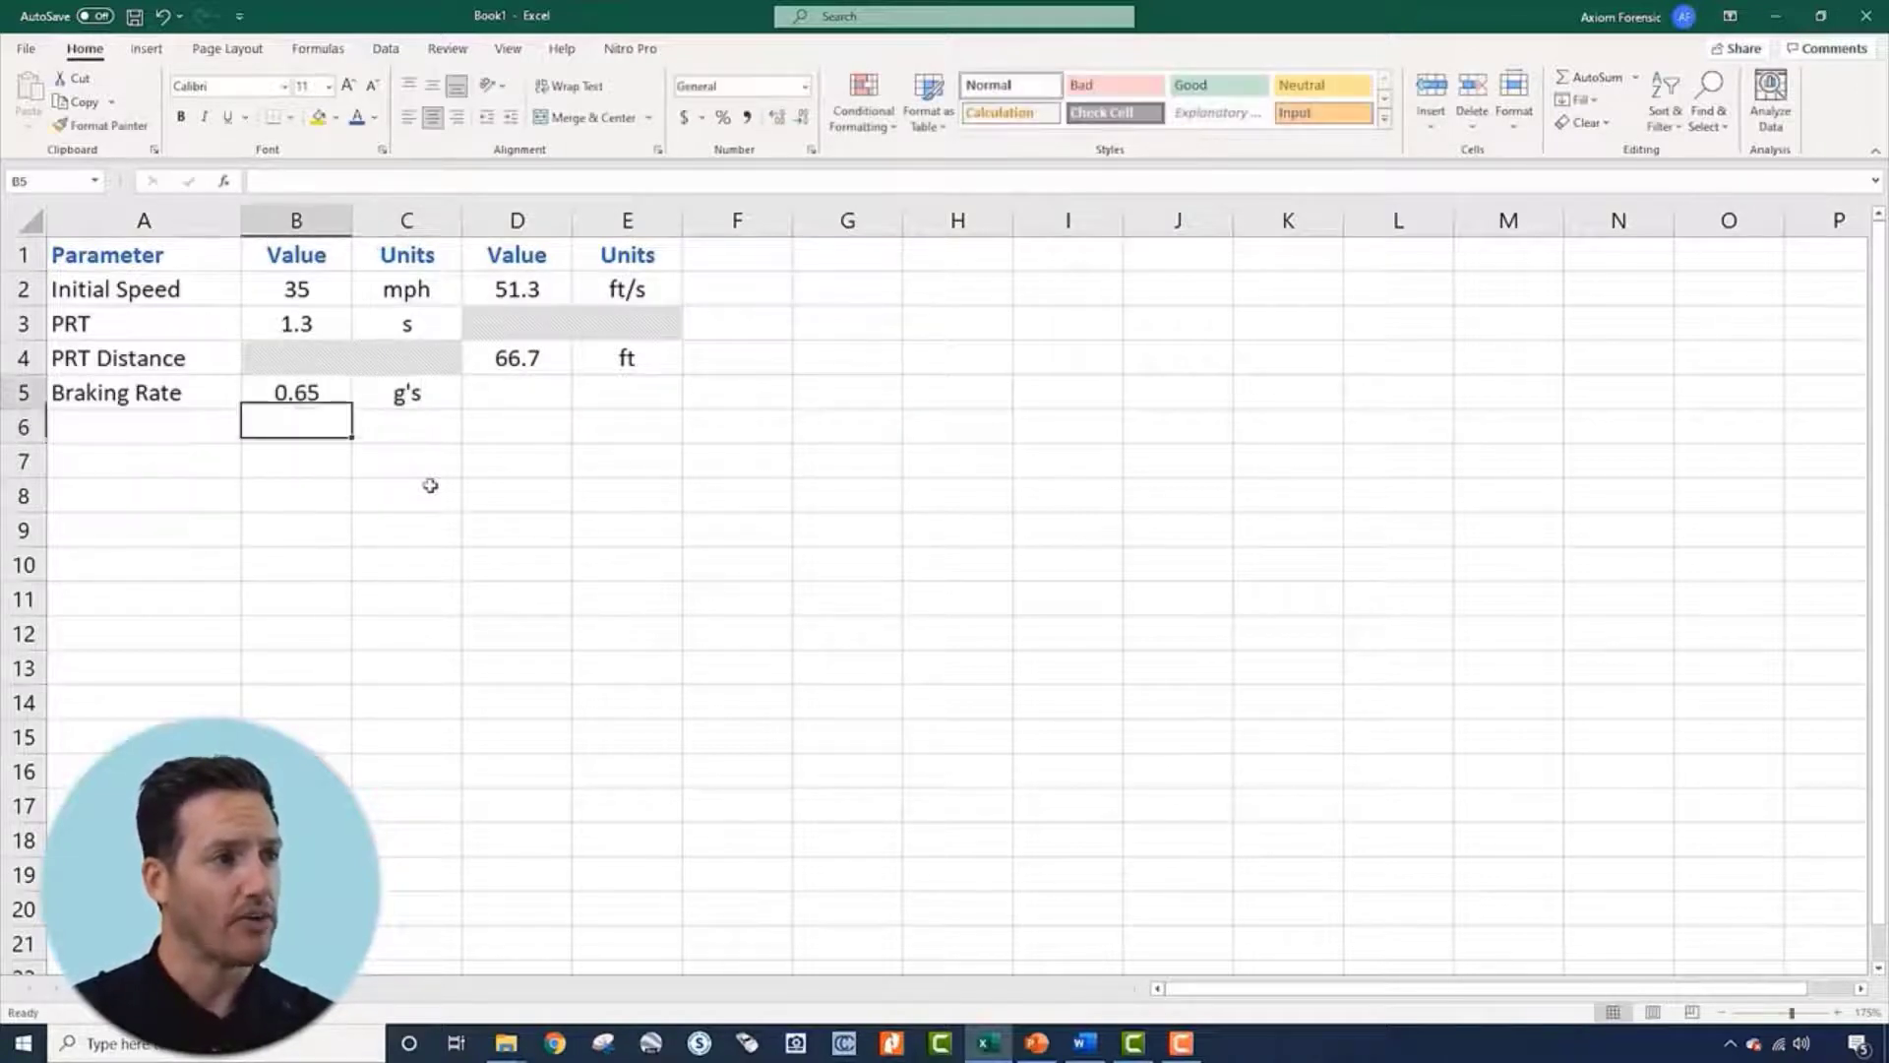
Enter the converted braking rate unit ft/s2 in cell E5 and move to the empty value cell D5
{"action": "key", "text": "Right"}
{"action": "key", "text": "Right"}
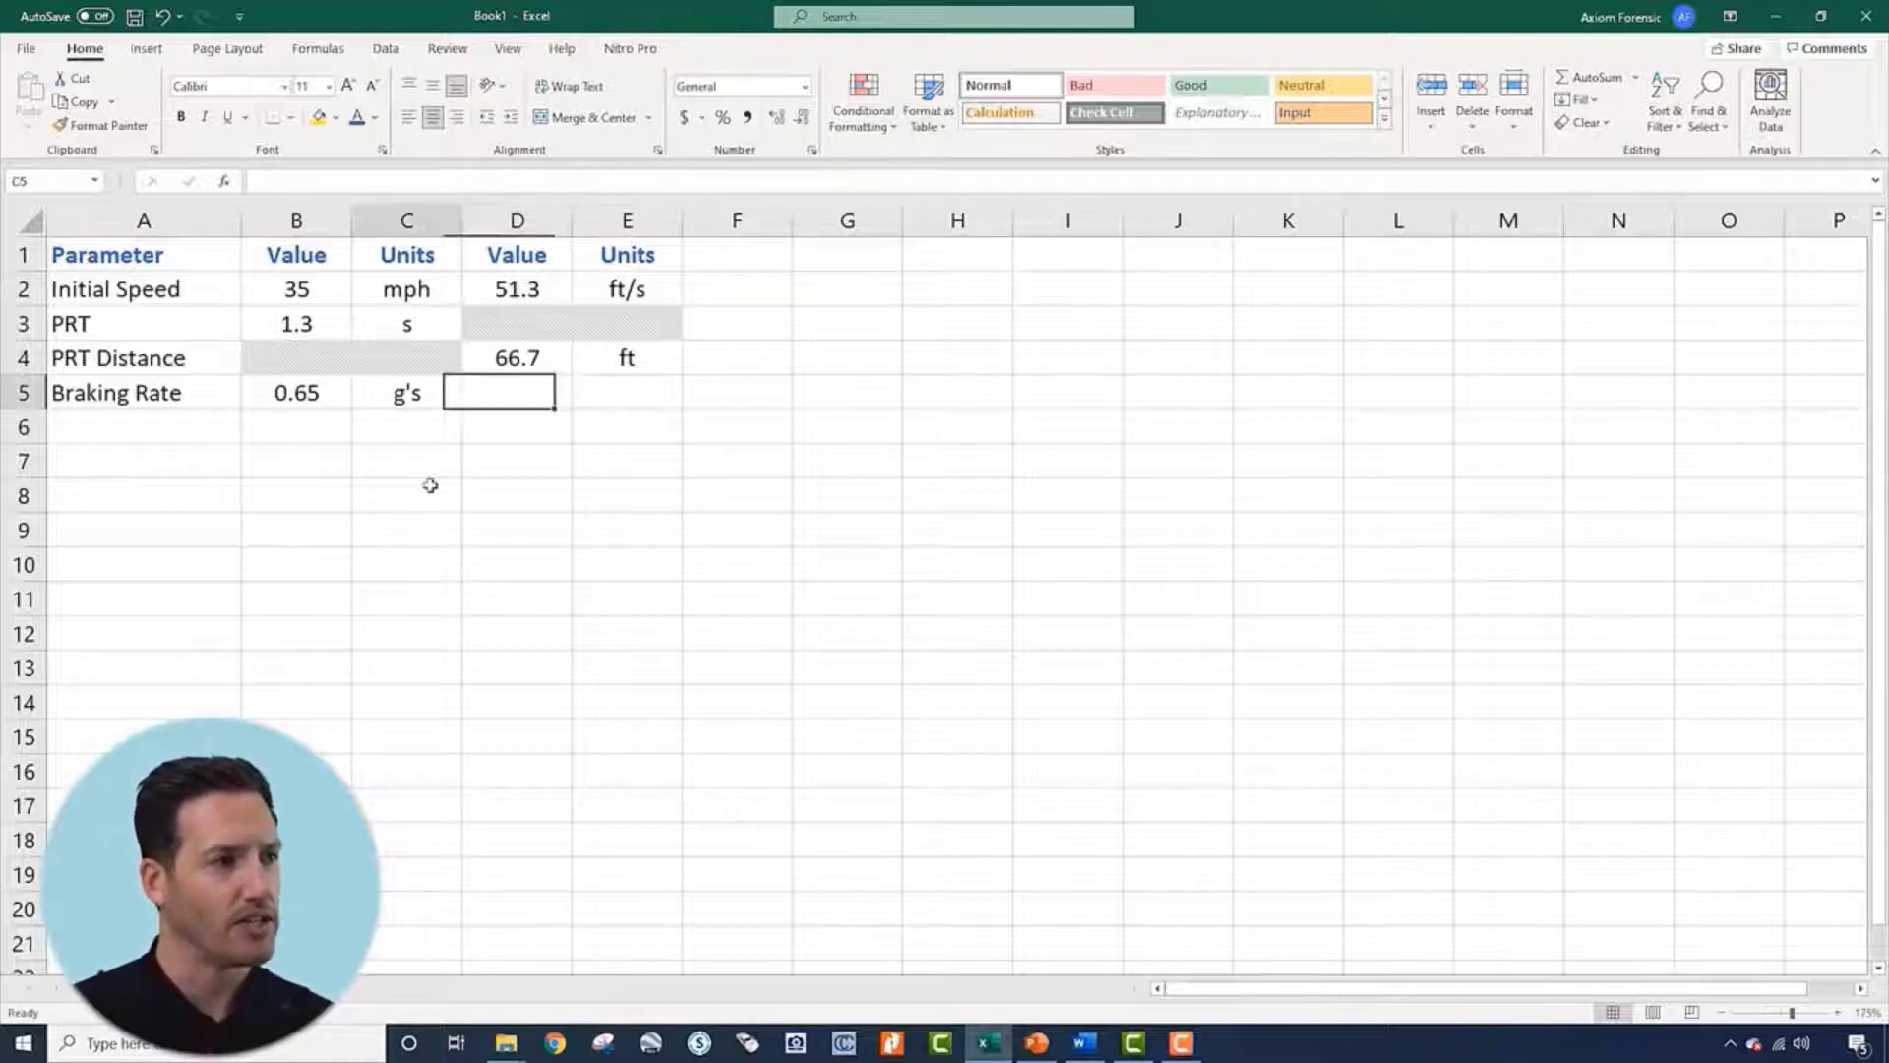
{"action": "key", "text": "Left"}
{"action": "key", "text": "Left"}
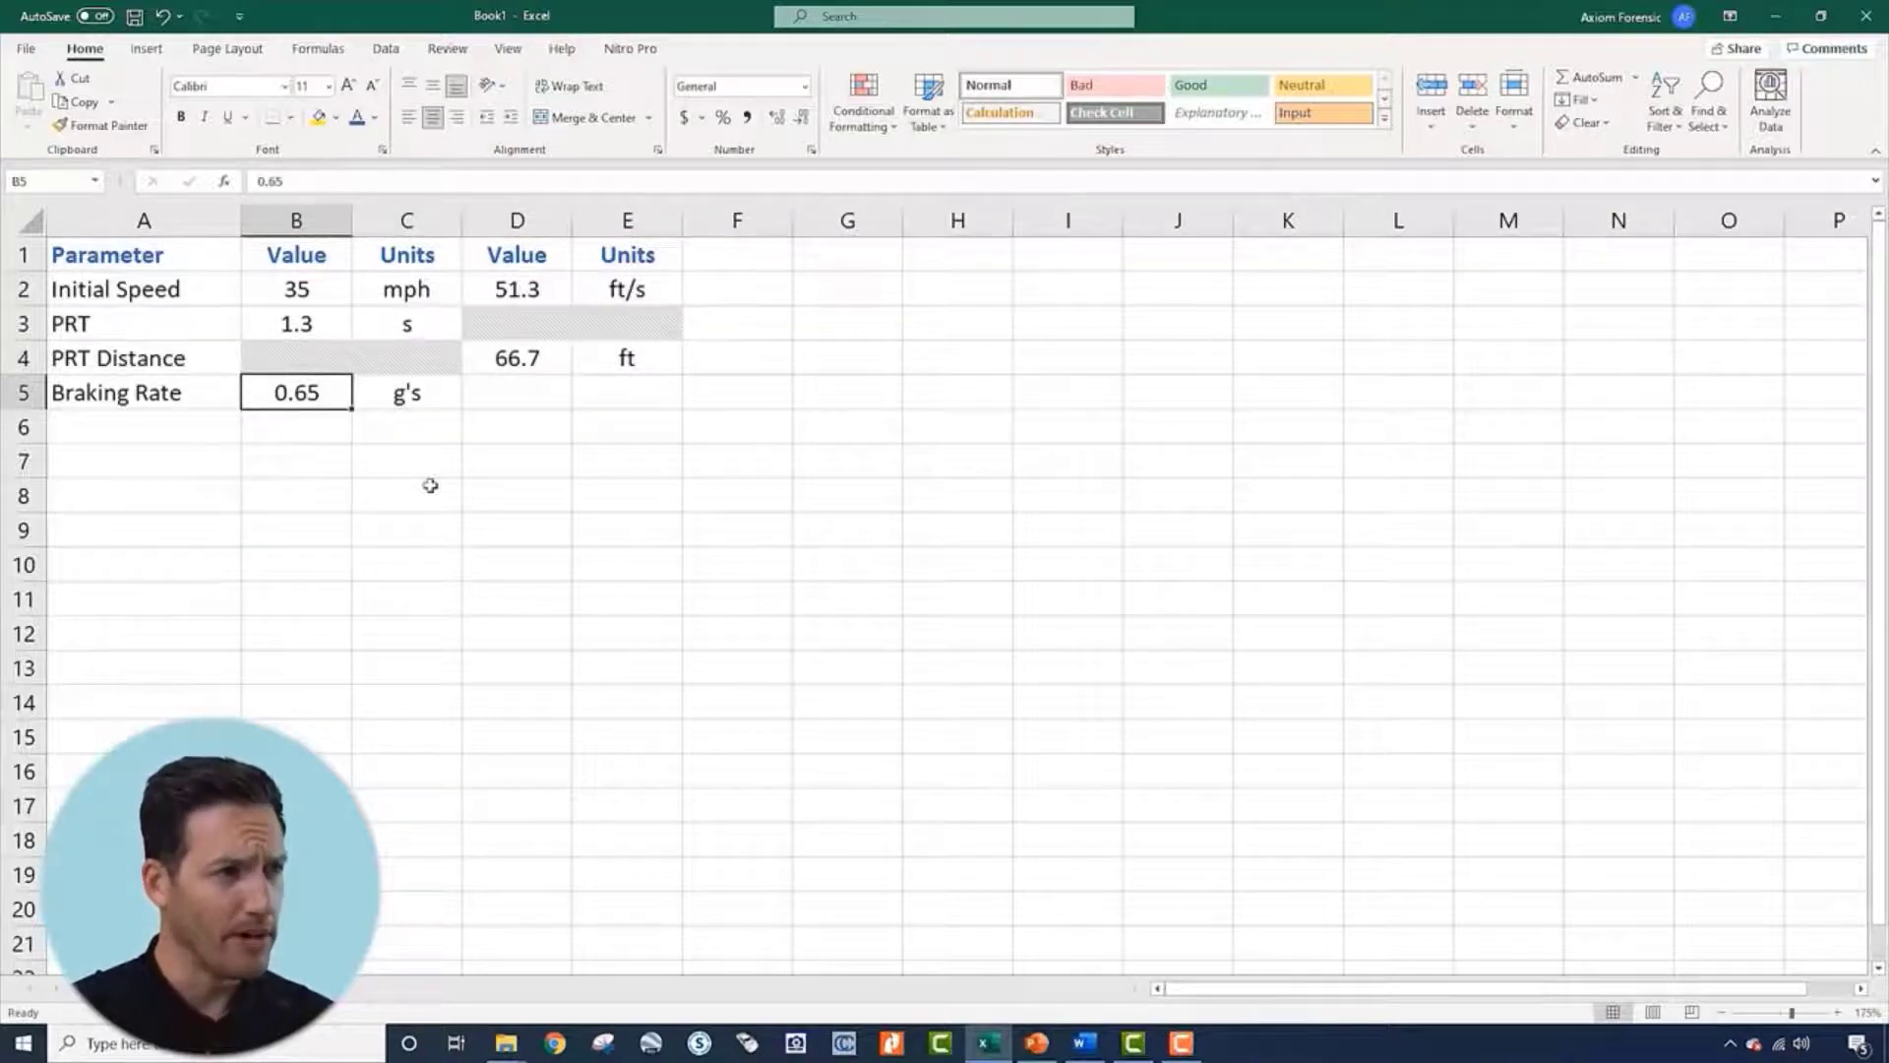
{"action": "key", "text": "Right"}
{"action": "key", "text": "Right"}
{"action": "key", "text": "Right"}
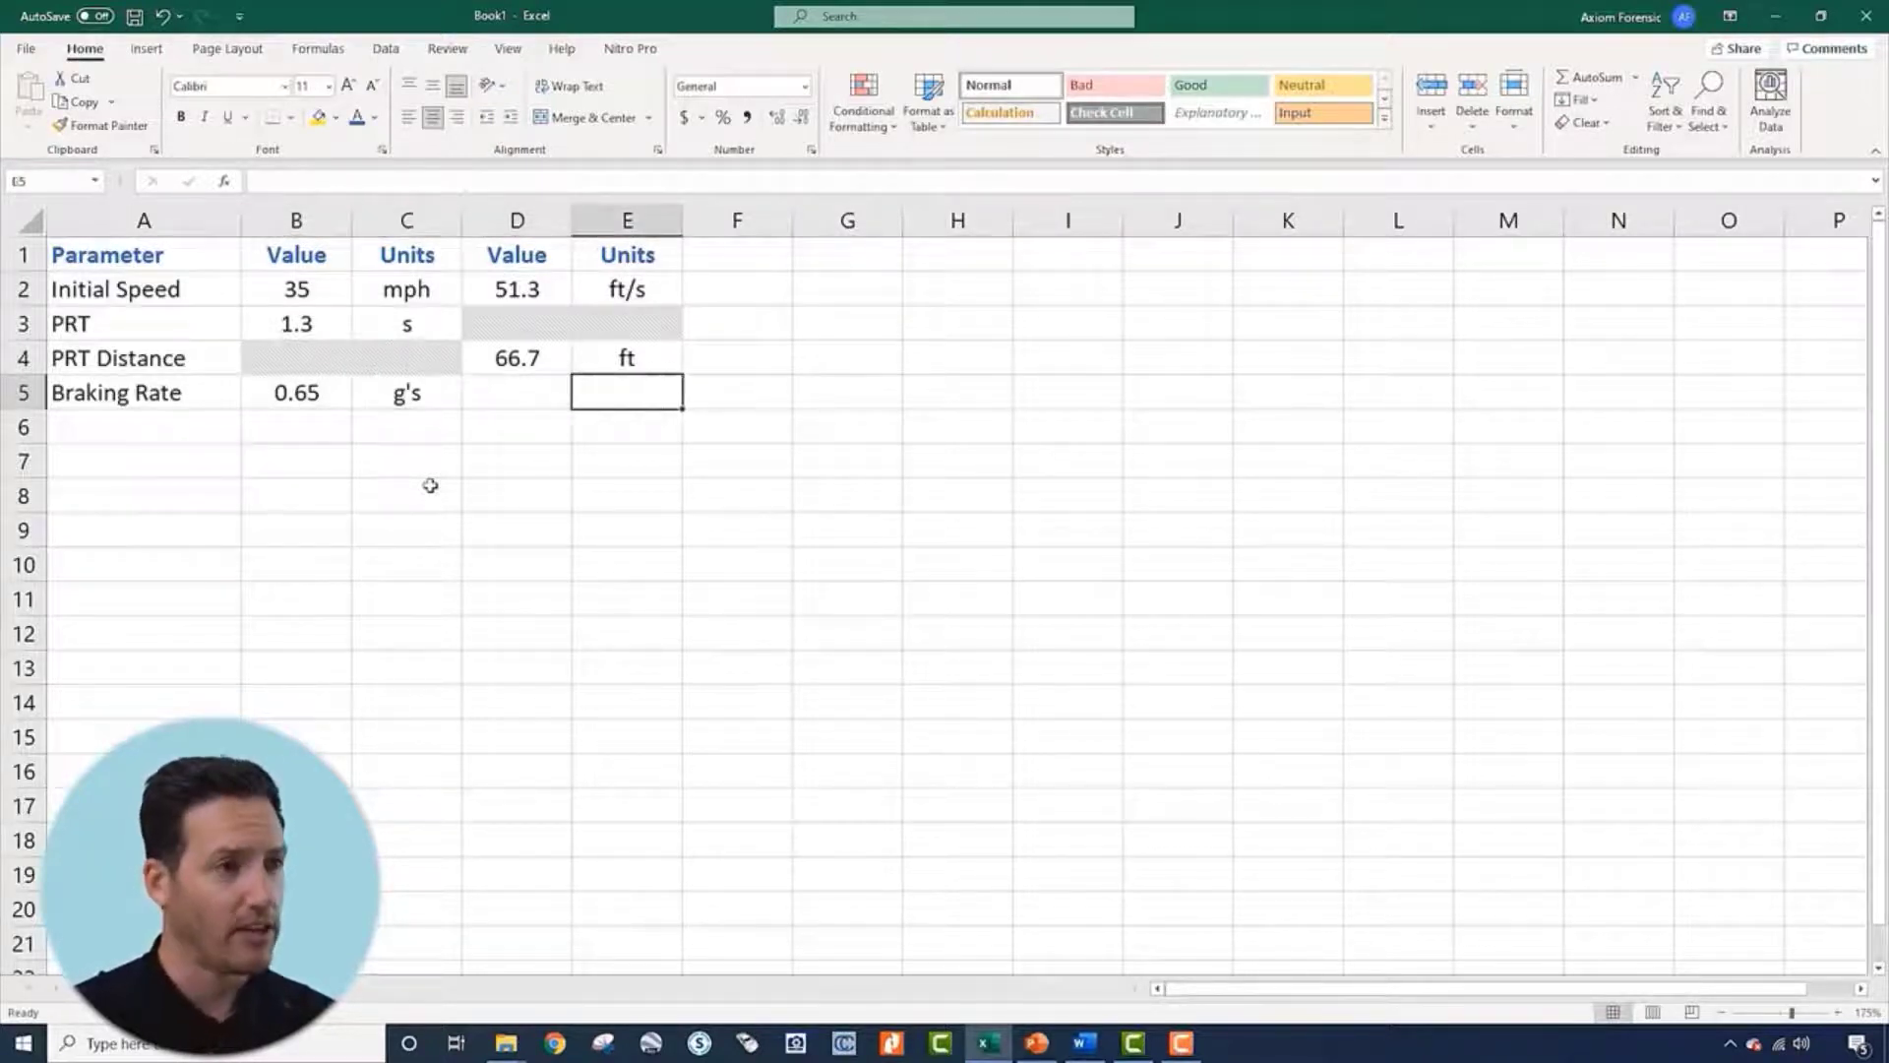
{"action": "type", "text": "ft/s"}
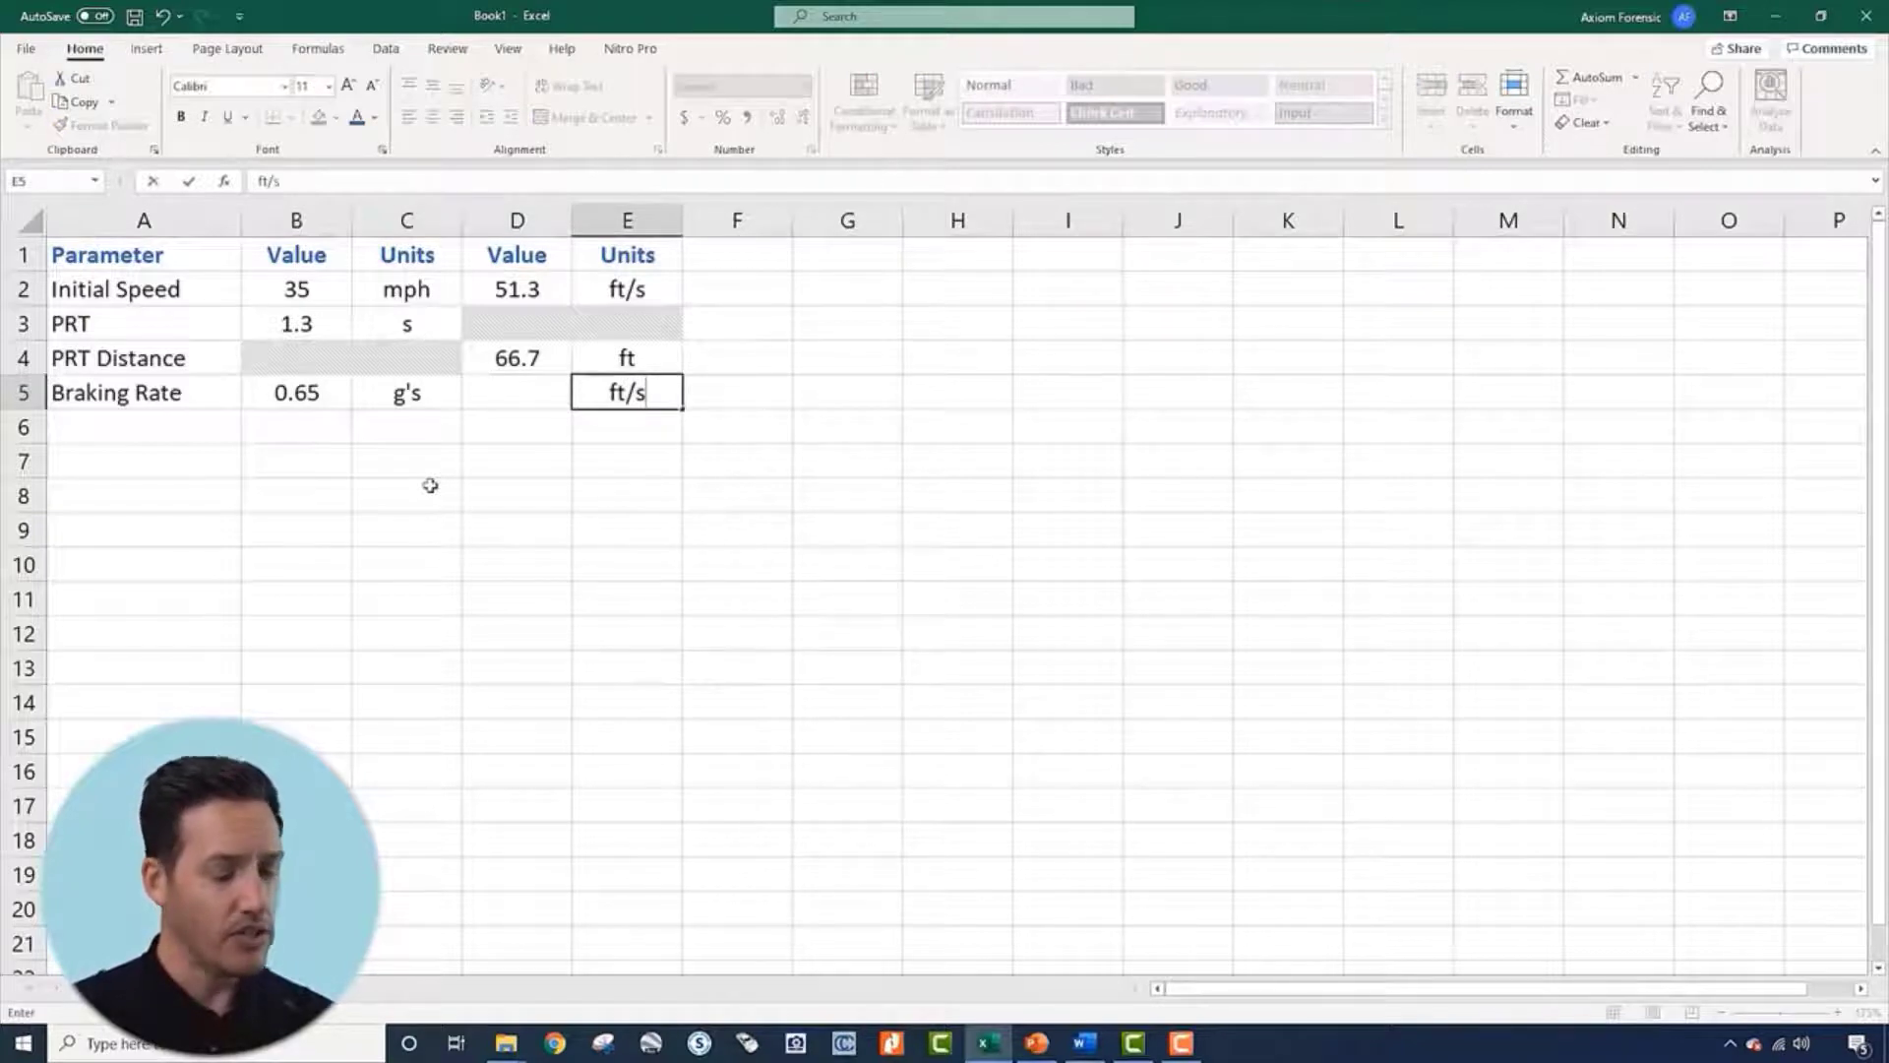
{"action": "type", "text": "2"}
{"action": "key", "text": "Return"}
{"action": "key", "text": "Up"}
{"action": "key", "text": "Left"}
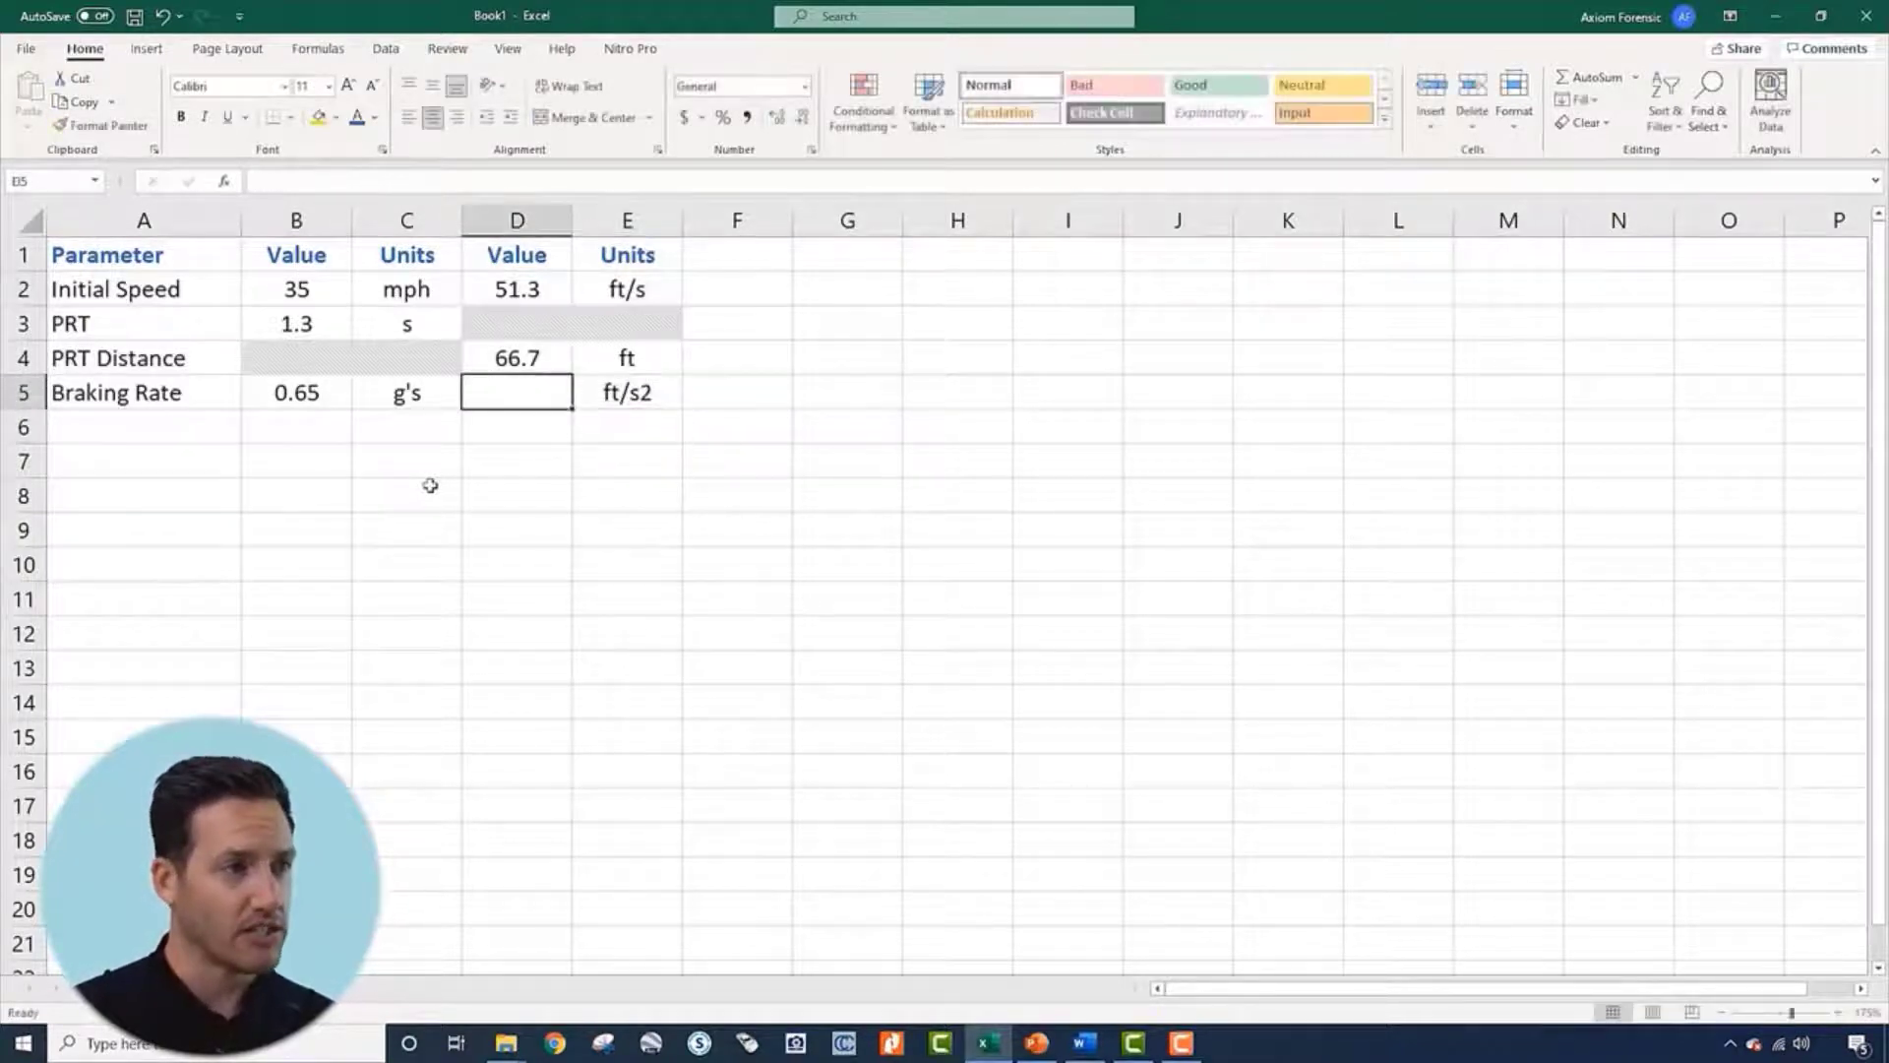
{"action": "type", "text": "="}
{"action": "key", "text": "Left"}
{"action": "key", "text": "Left"}
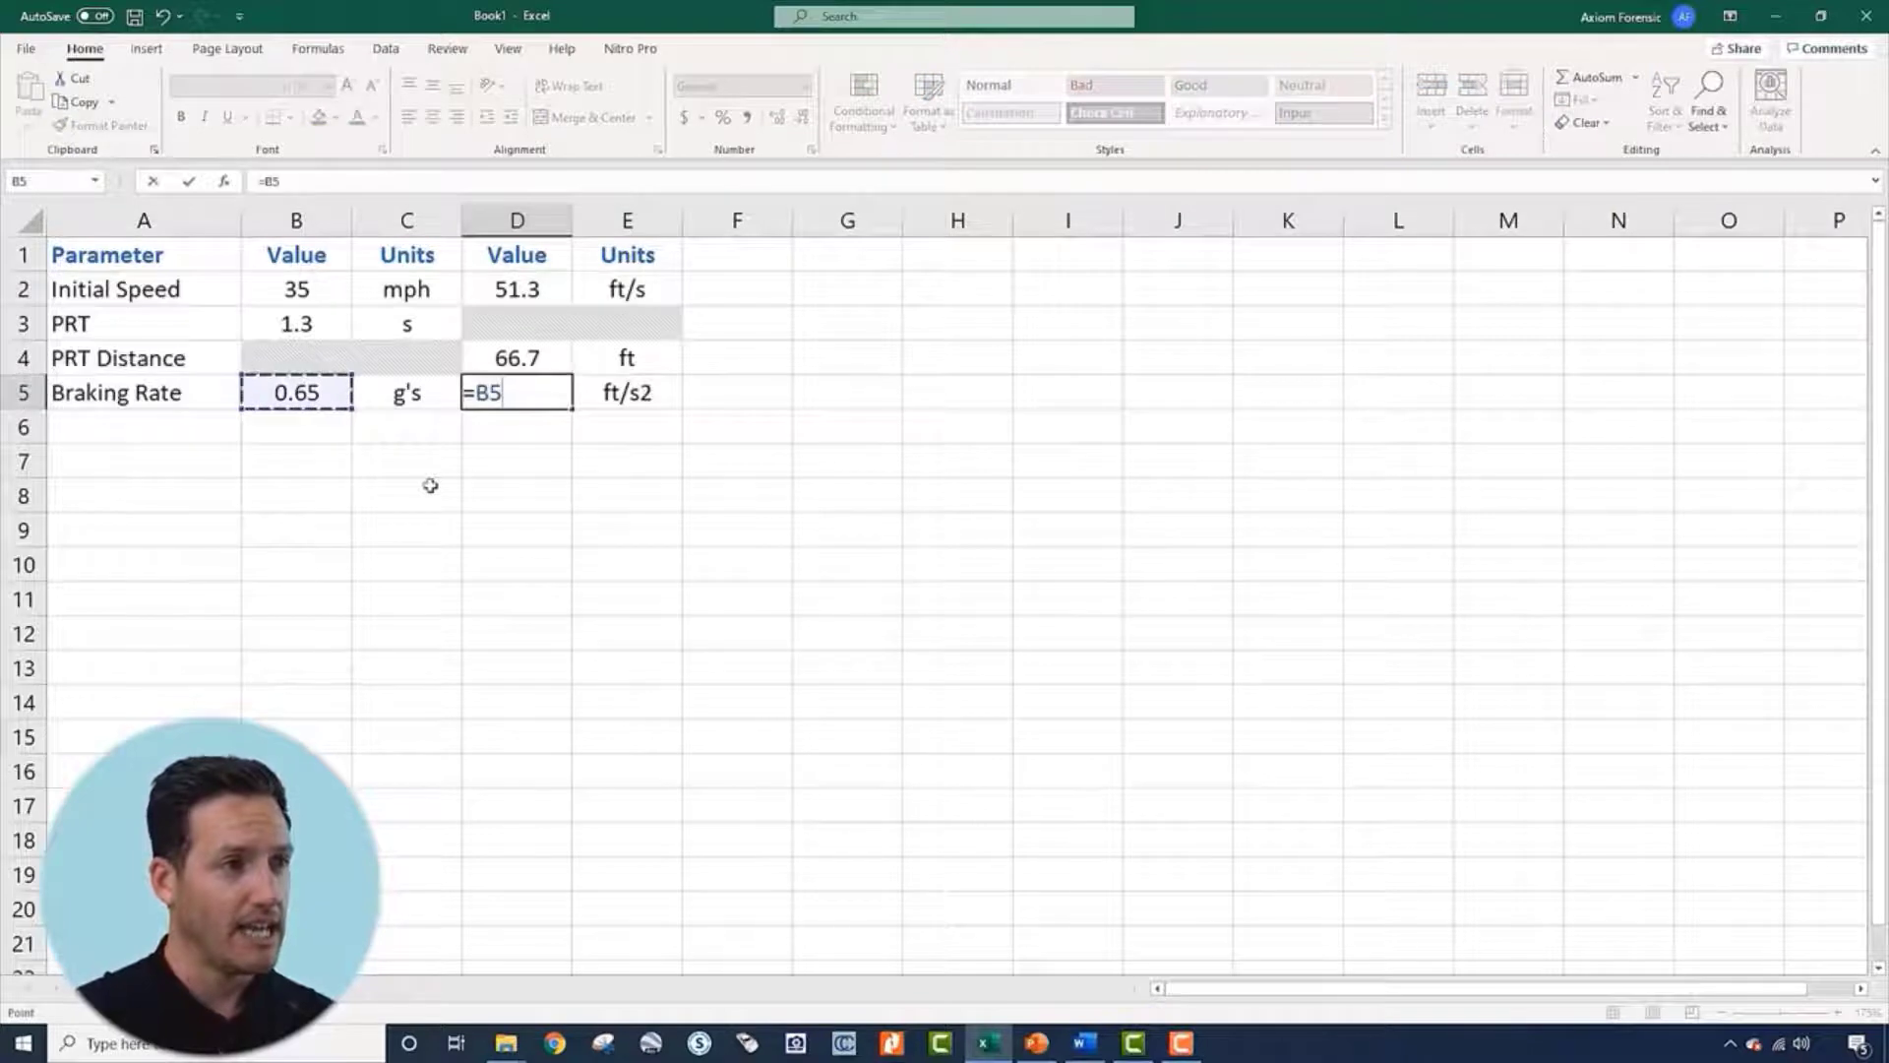
{"action": "key", "text": "Escape"}
{"action": "key", "text": "Right"}
{"action": "key", "text": "Left"}
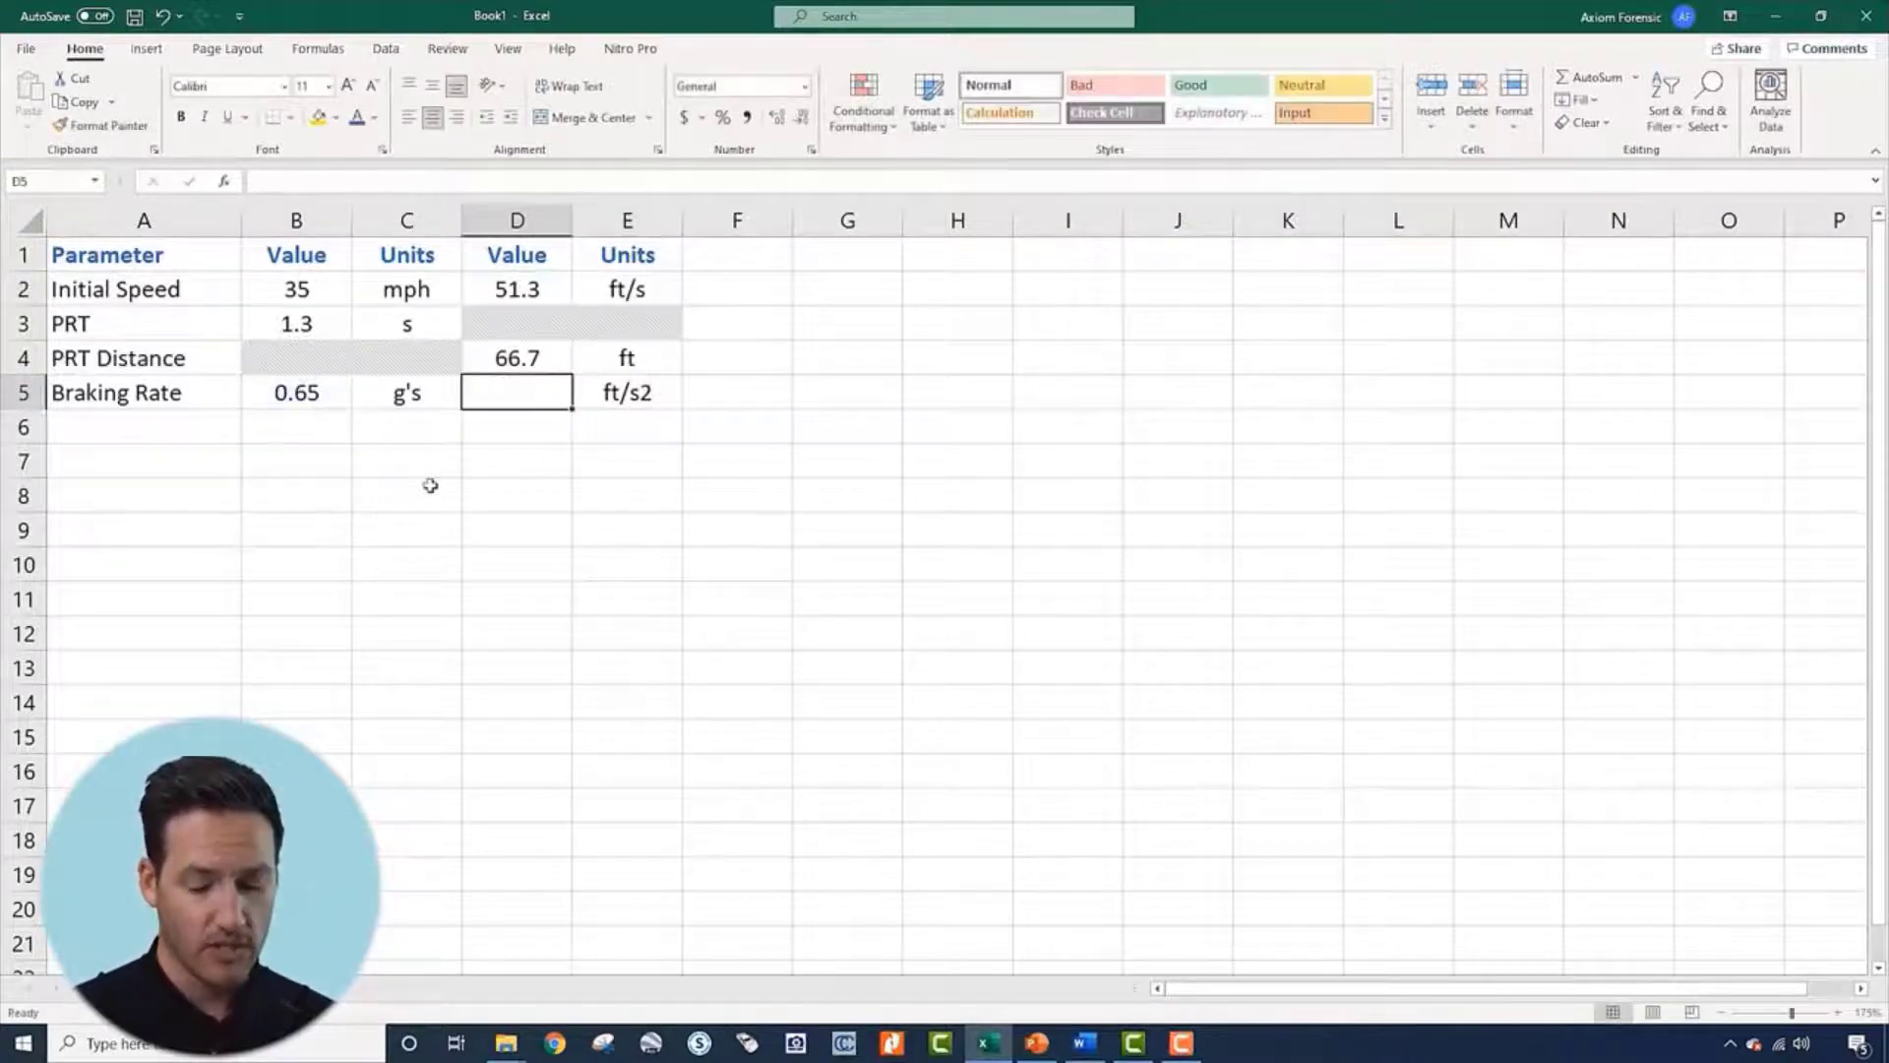
Enter the formula =B5*32.17 in cell D5 to convert the braking rate from g's to ft/s2
{"action": "type", "text": "="}
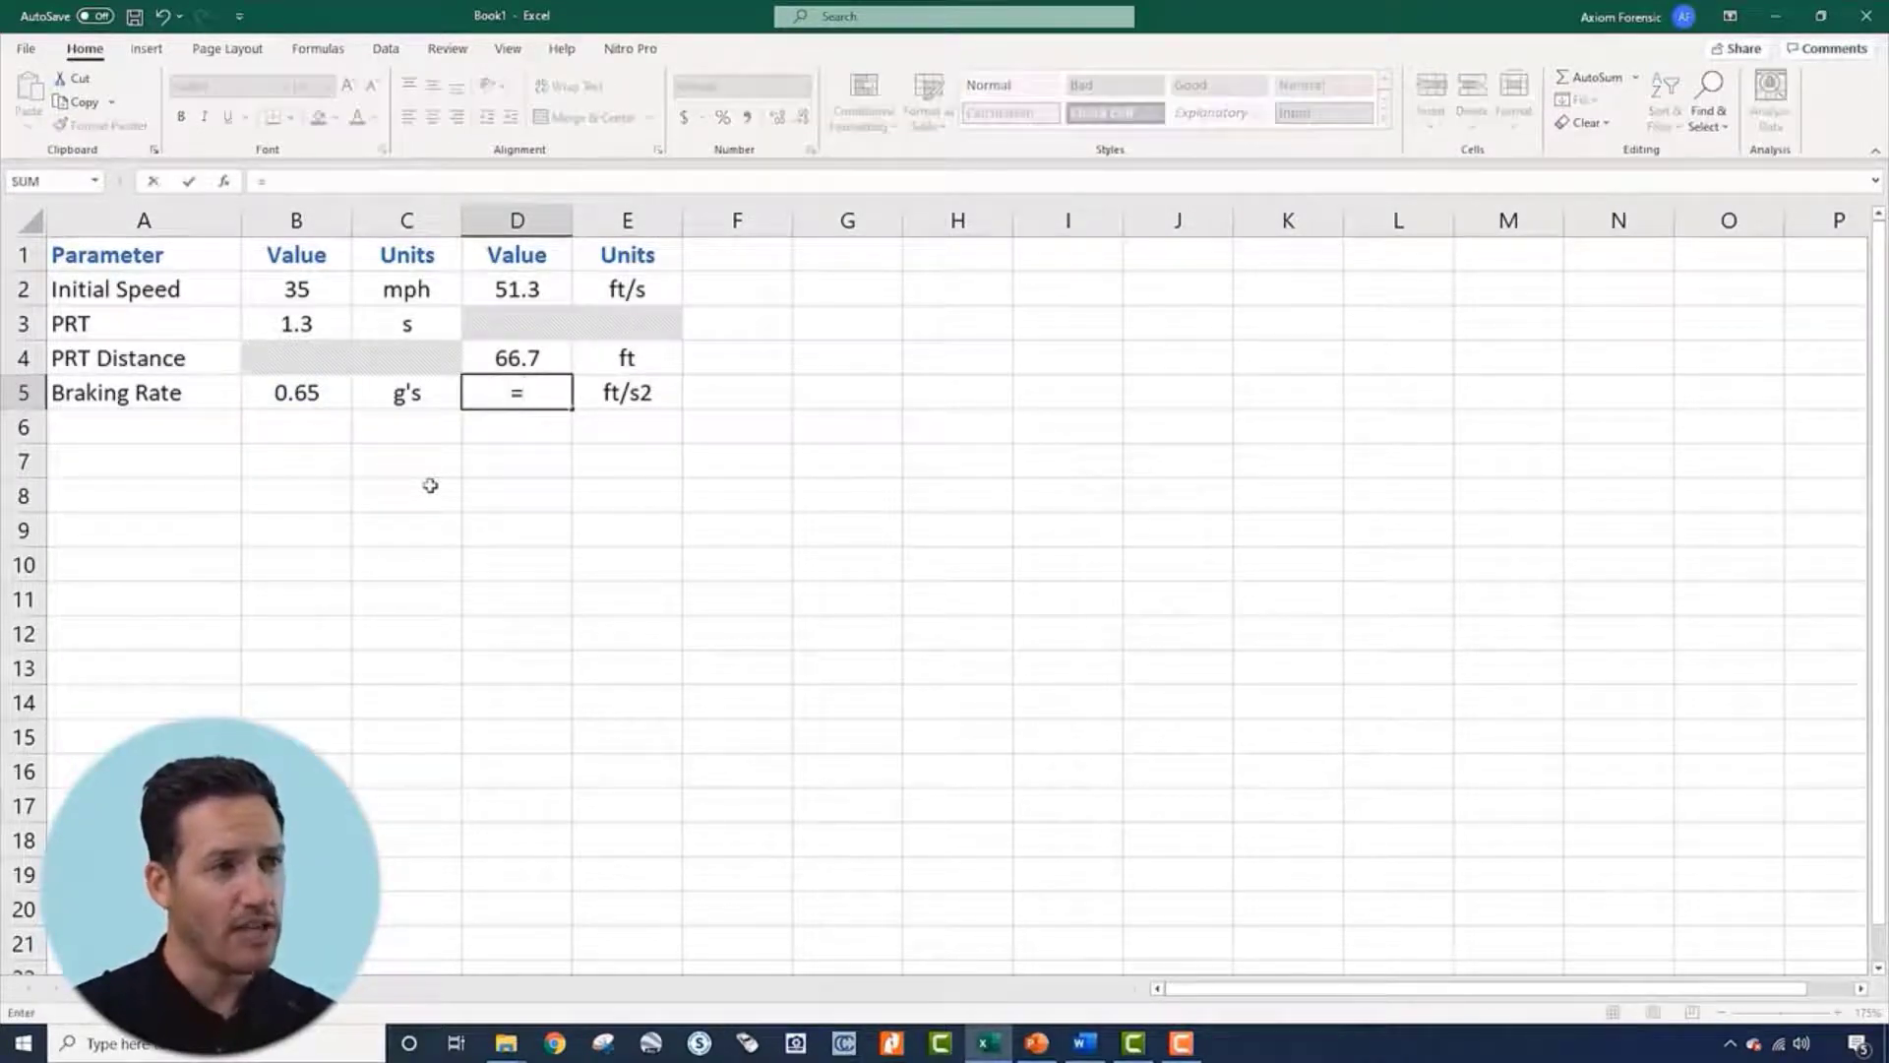
{"action": "key", "text": "Left"}
{"action": "key", "text": "Left"}
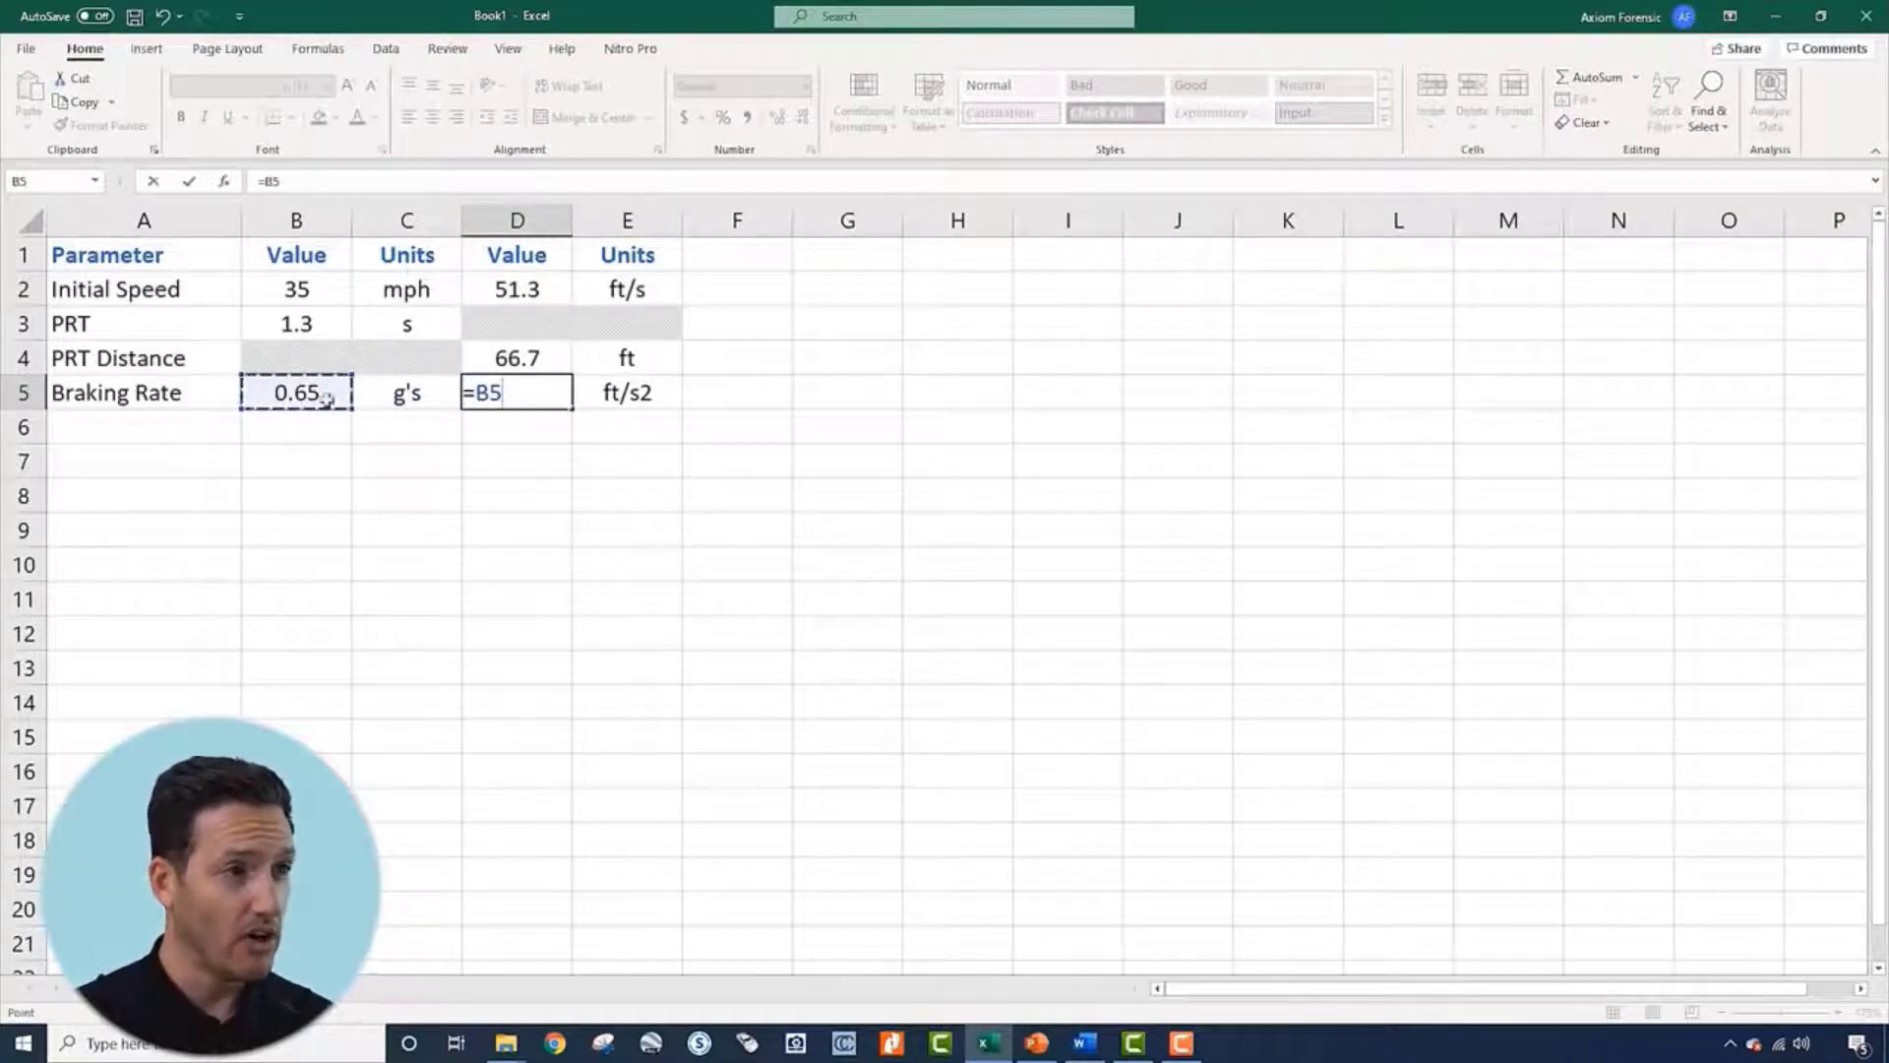
{"action": "key", "text": "BackSpace"}
{"action": "key", "text": "BackSpace"}
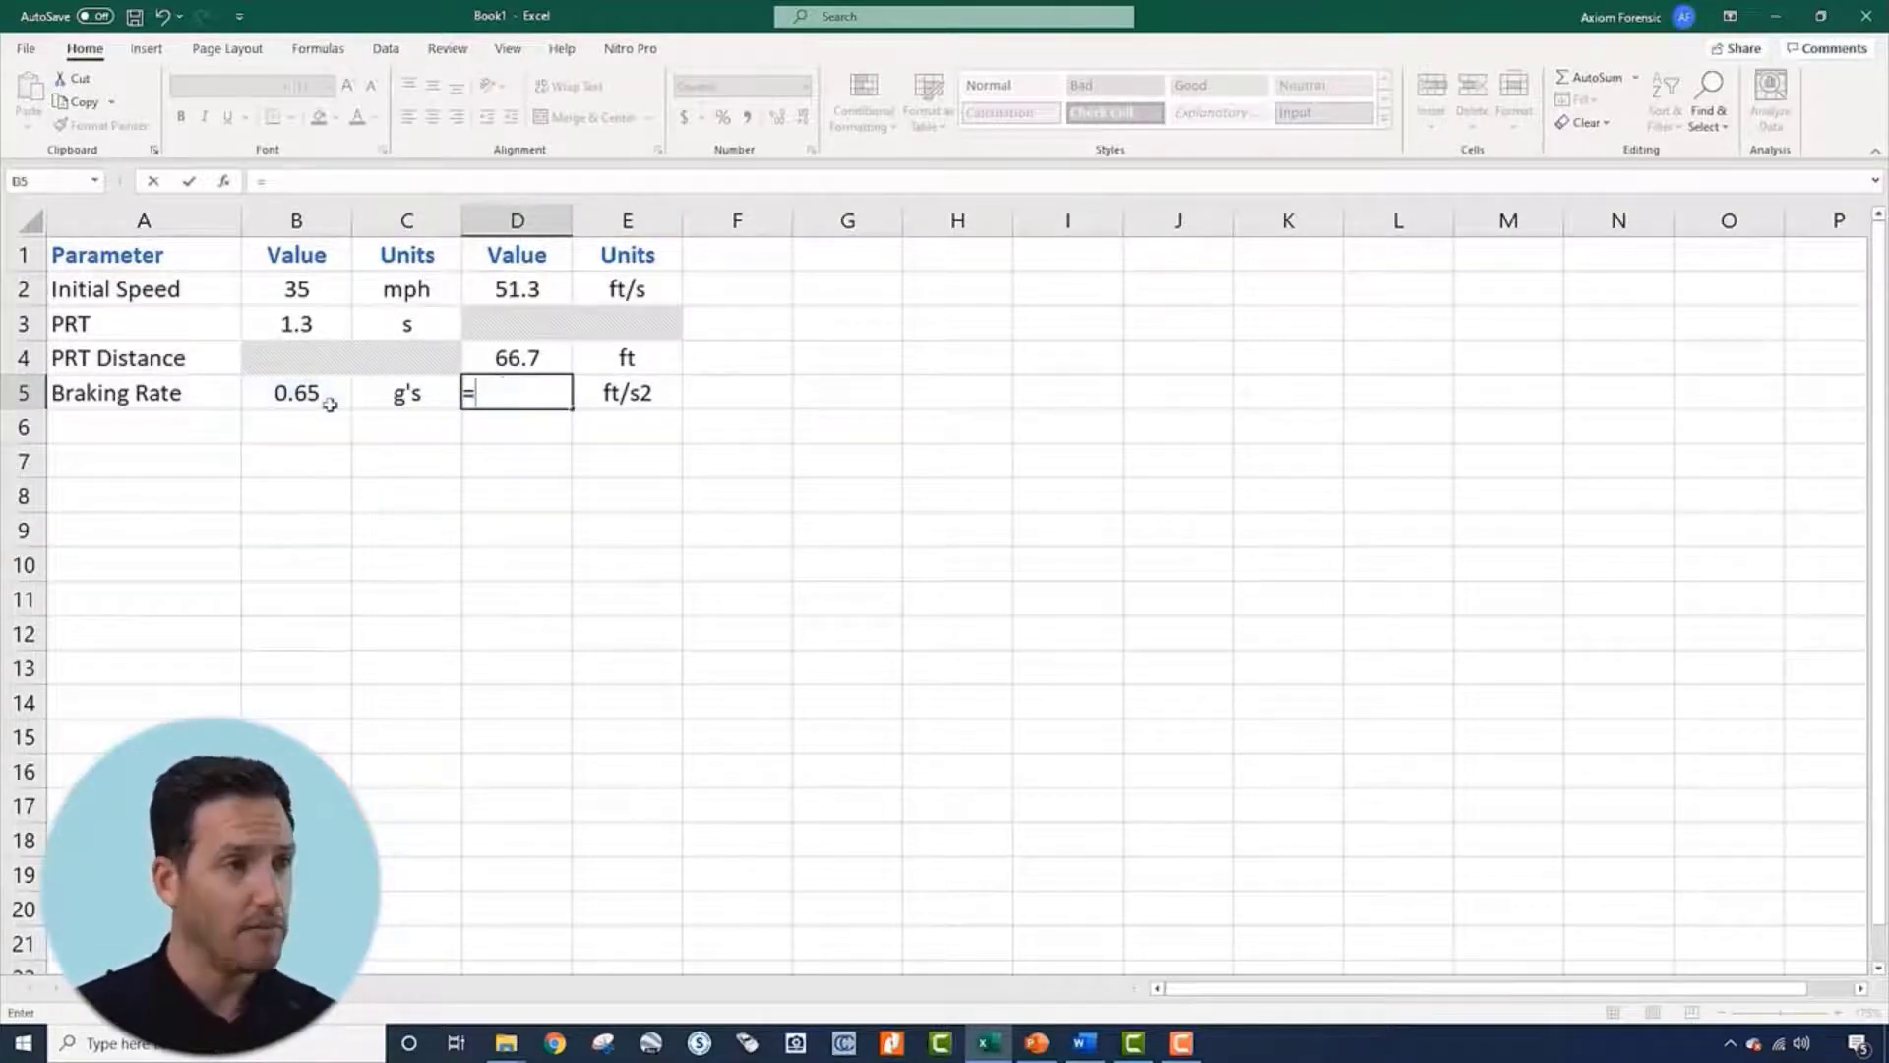
{"action": "type", "text": "B5"}
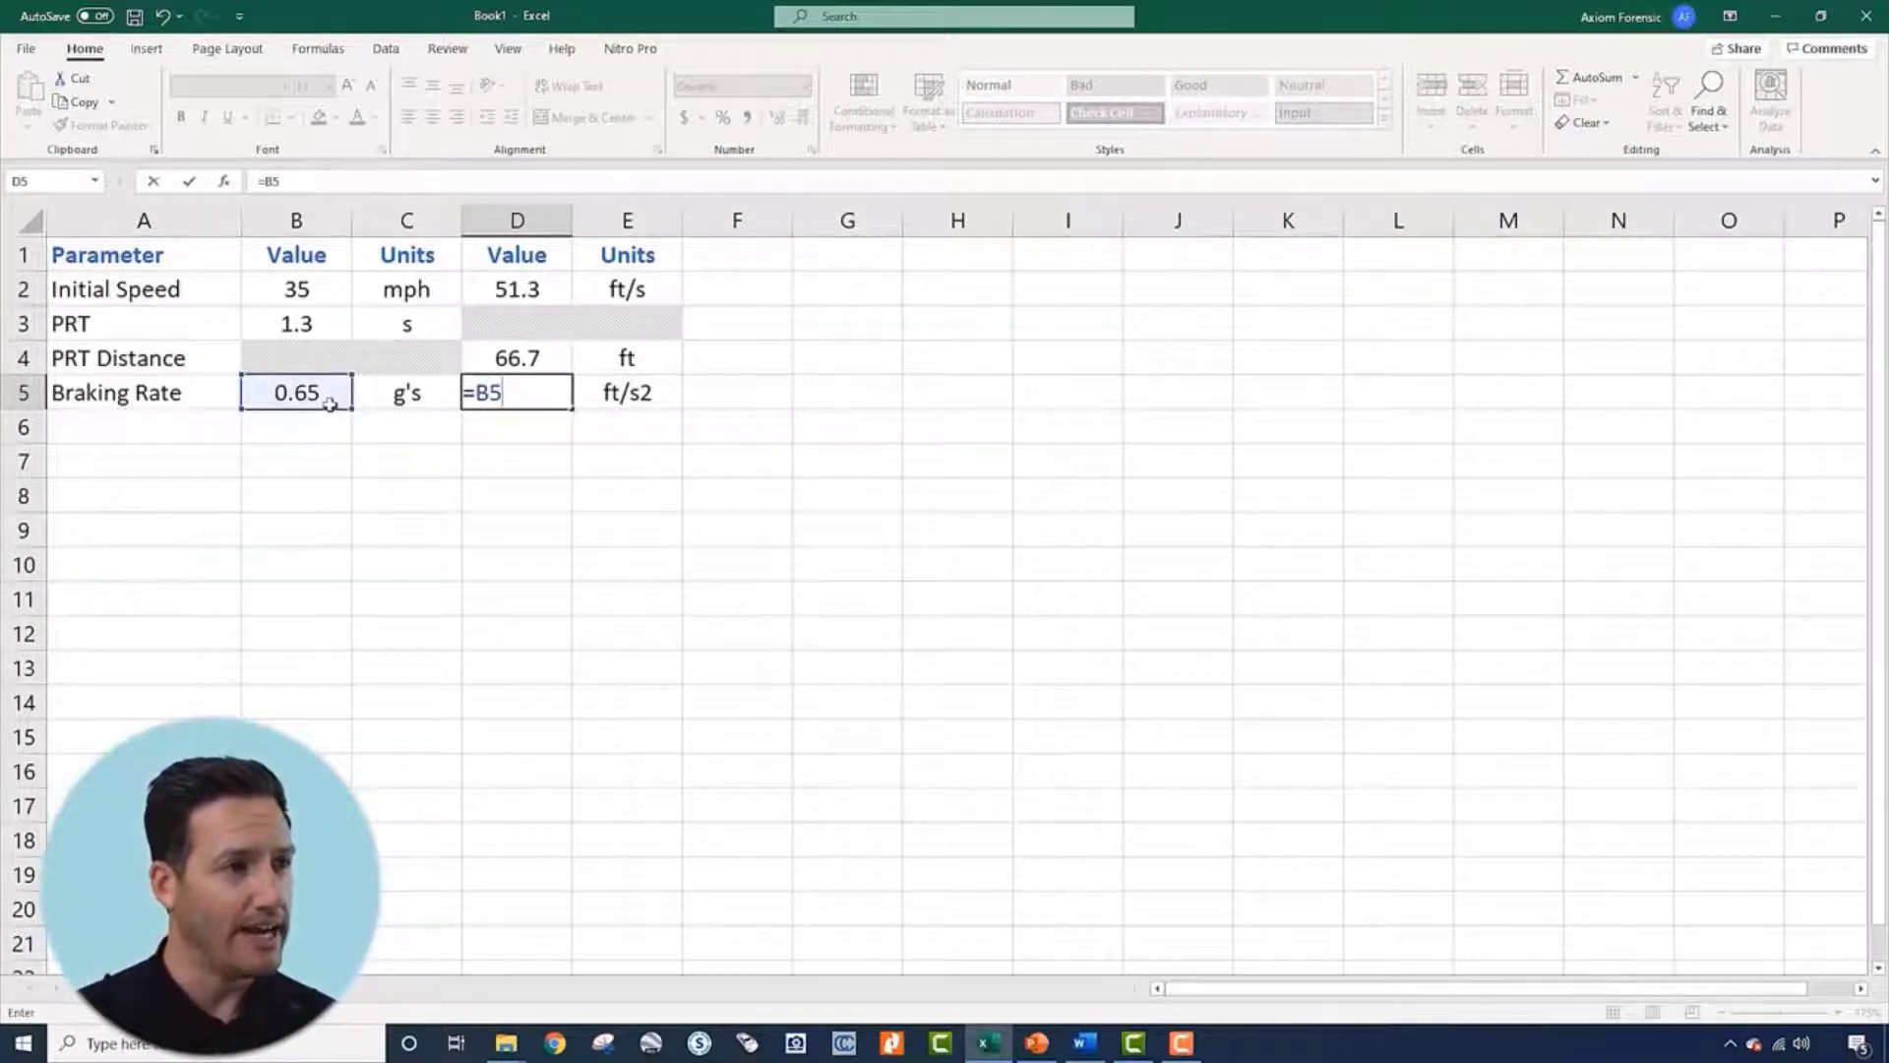
{"action": "type", "text": "*32.17"}
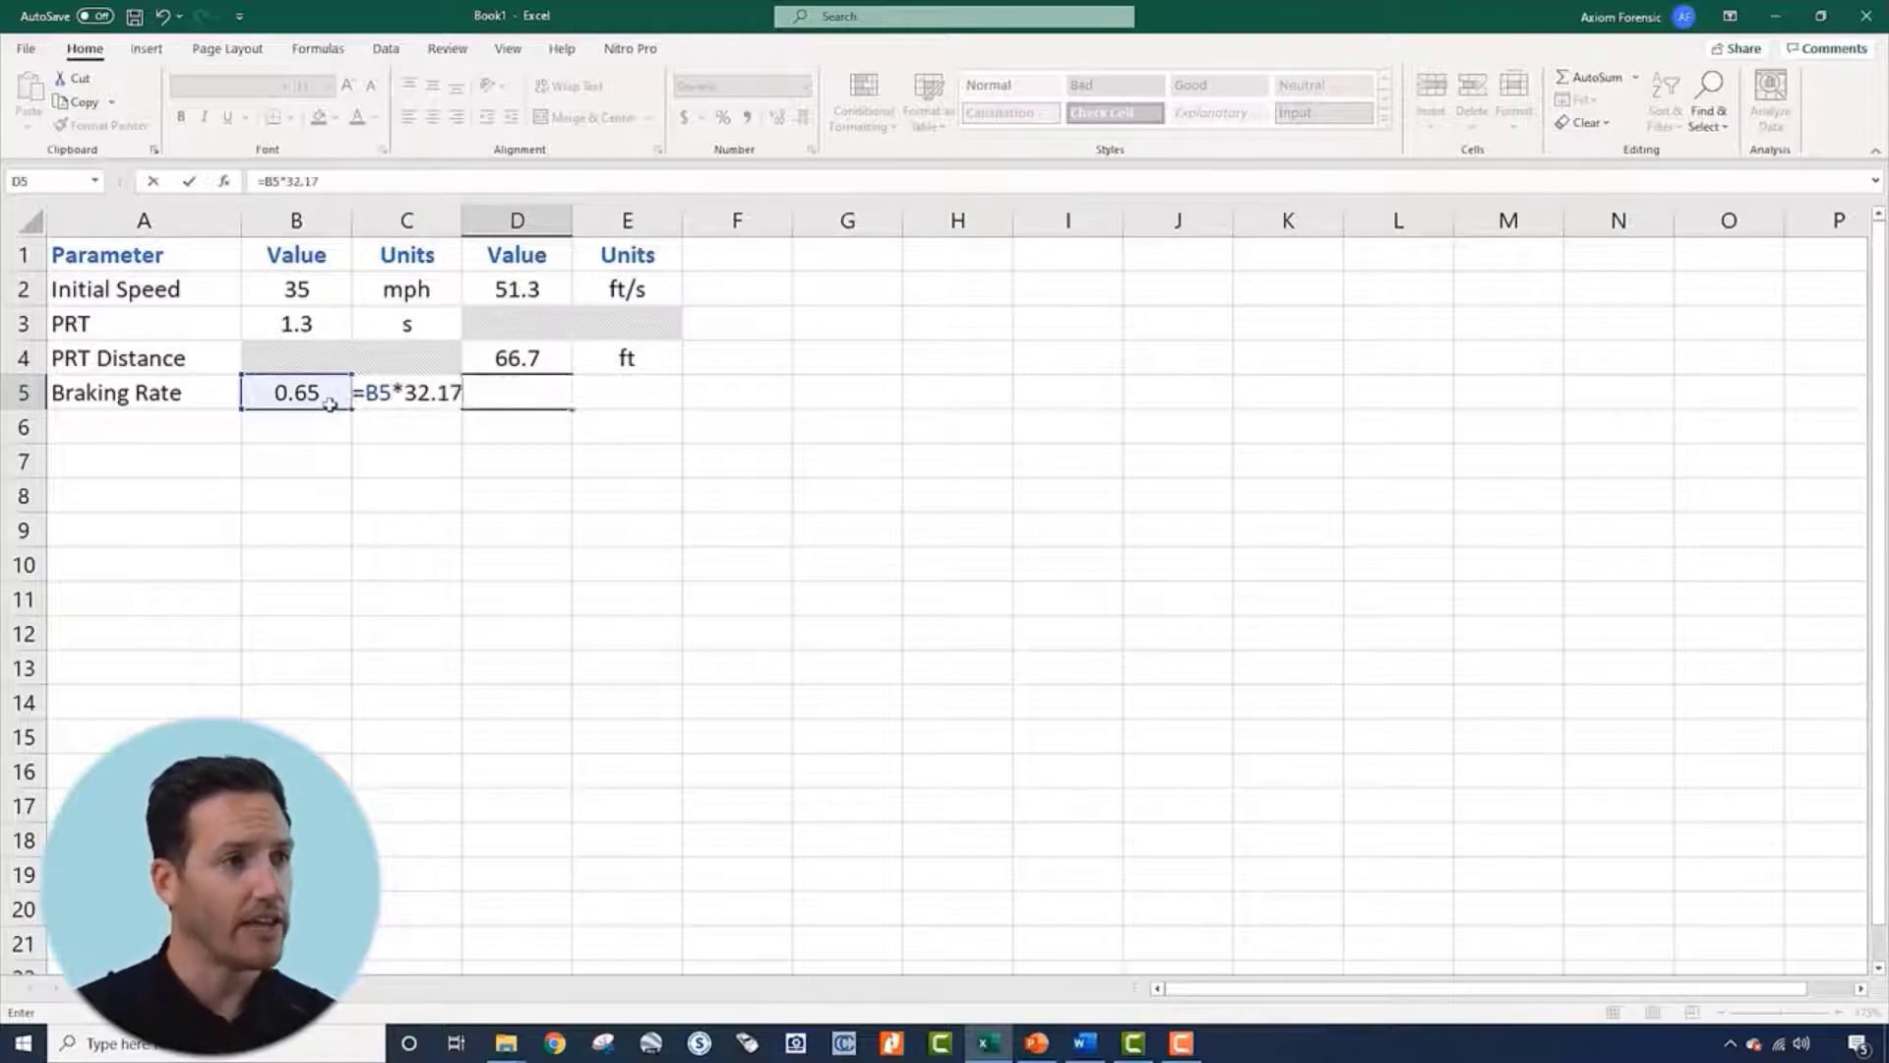
{"action": "key", "text": "Return"}
{"action": "key", "text": "Up"}
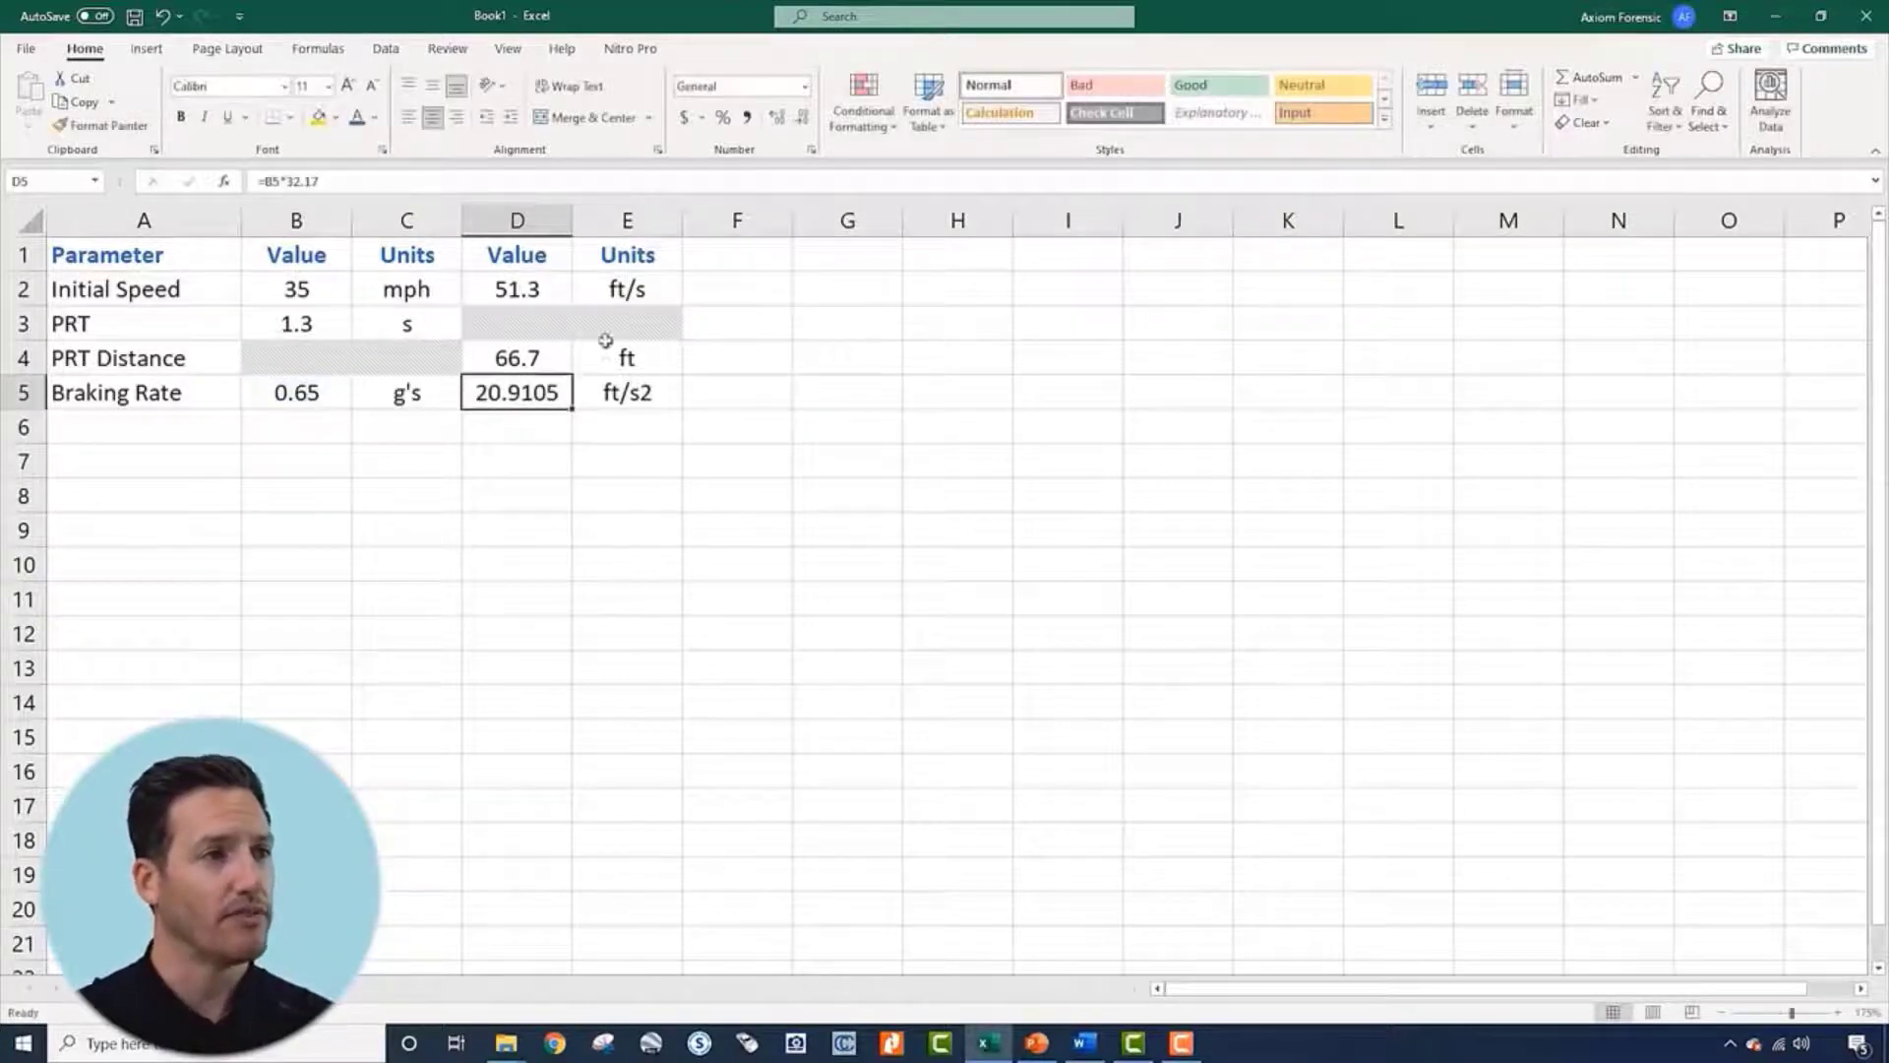
Reduce the converted braking rate in cell D5 to one decimal place
{"action": "left_click", "coordinate": [803, 119]}
{"action": "left_click", "coordinate": [802, 119]}
{"action": "left_click", "coordinate": [802, 119]}
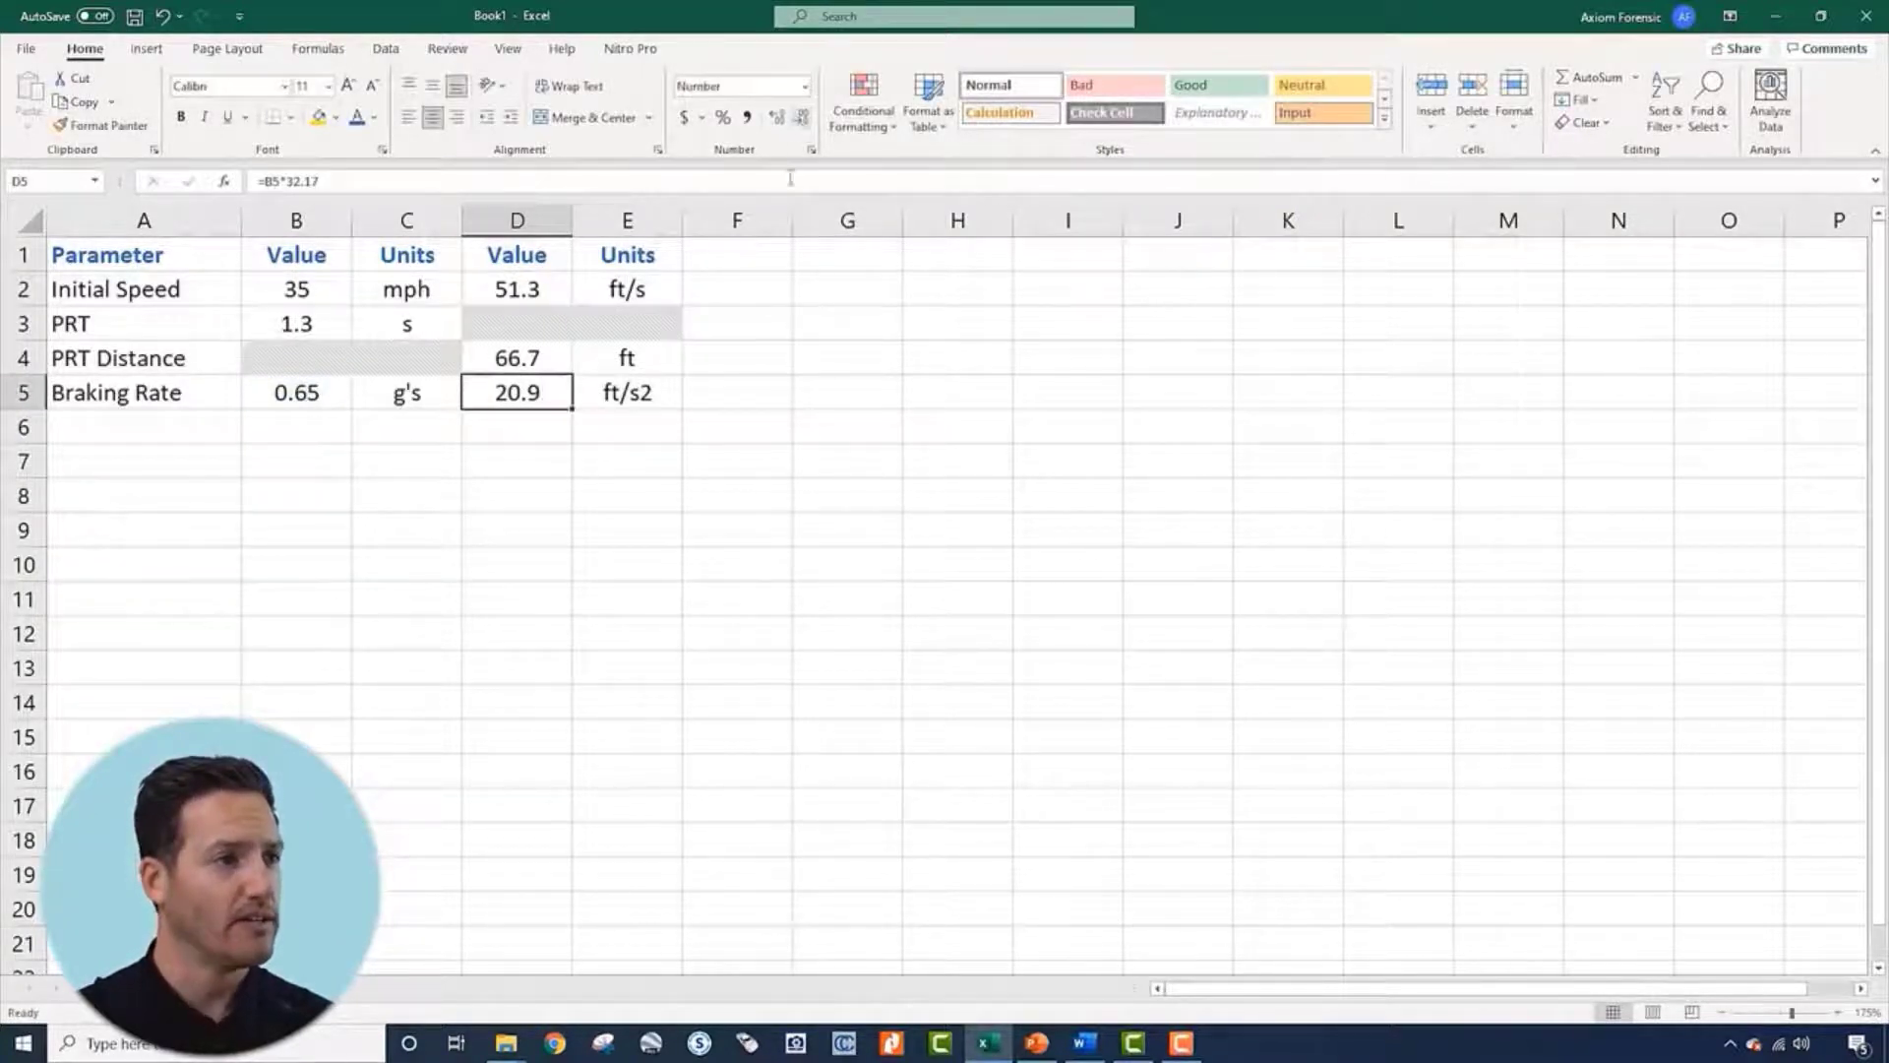
Format the 2 in the ft/s2 unit of cell E5 as superscript
{"action": "left_click", "coordinate": [802, 386]}
{"action": "left_click", "coordinate": [666, 386]}
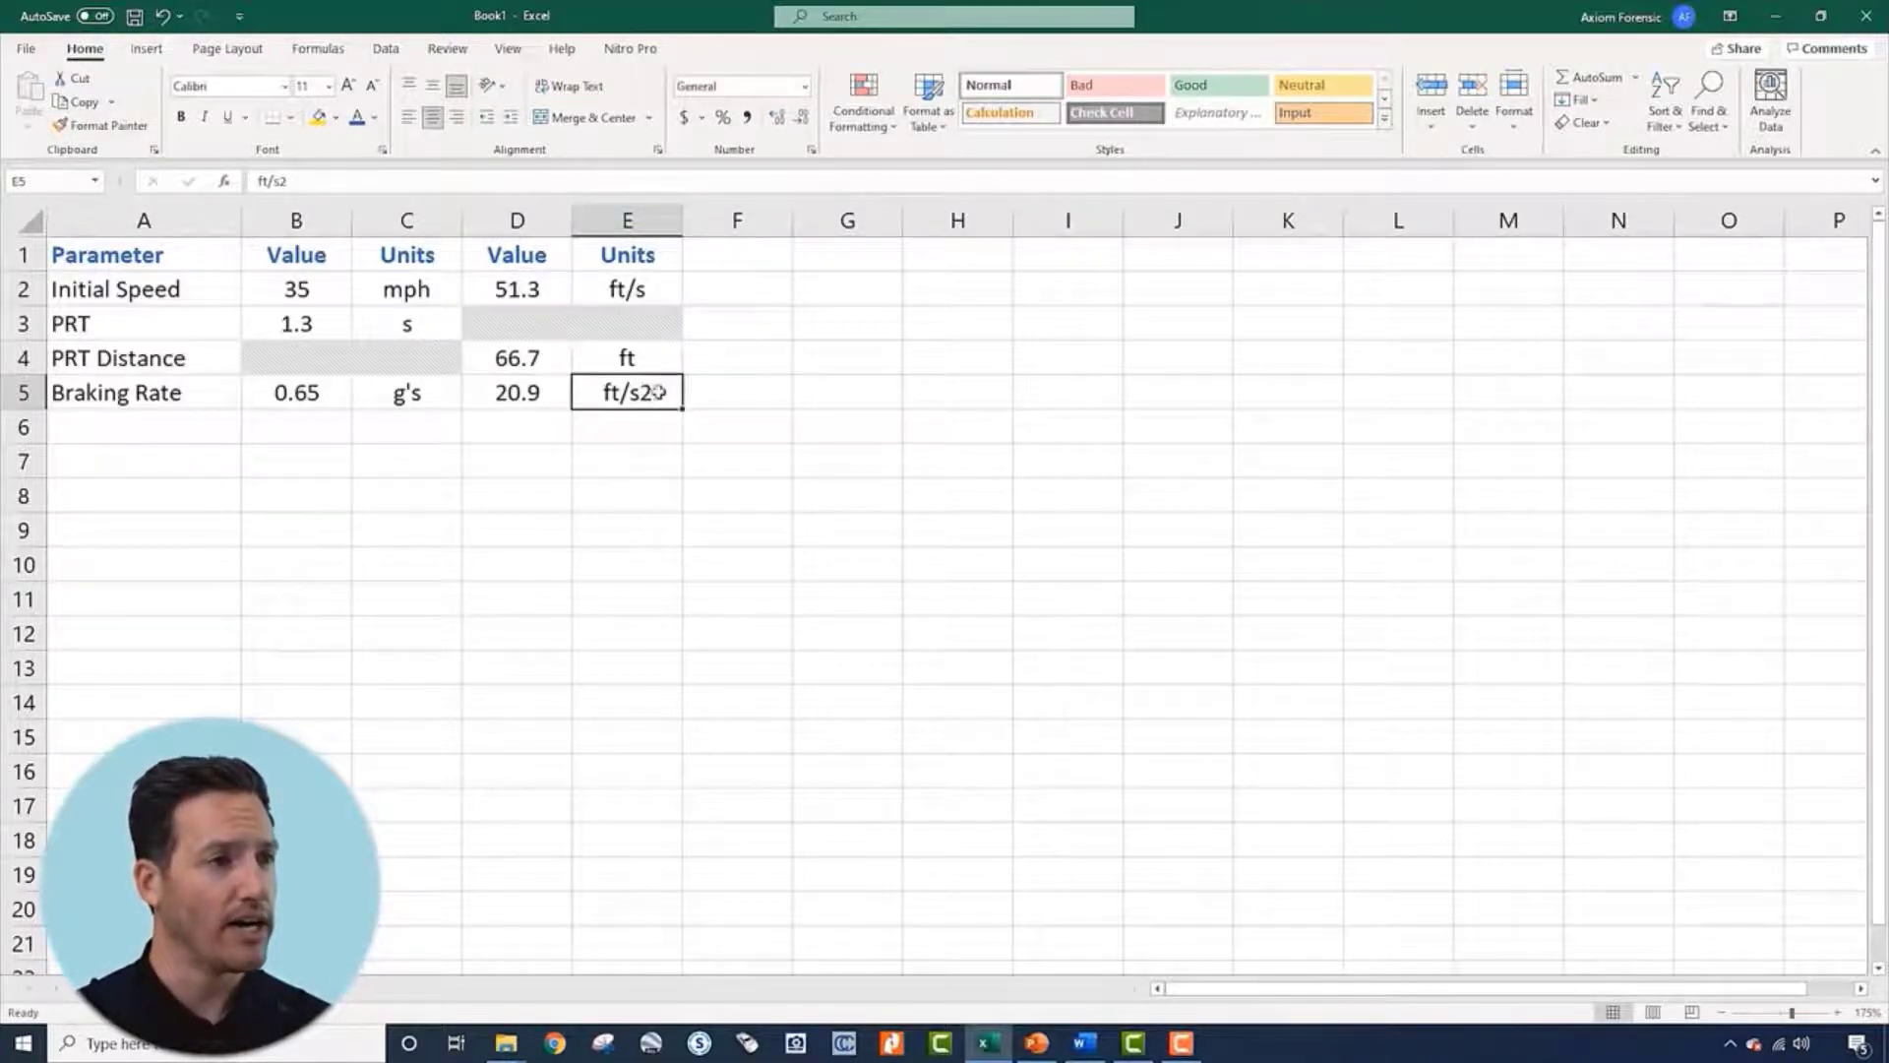
{"action": "double_click", "coordinate": [654, 391]}
{"action": "left_click_drag", "start_coordinate": [639, 394], "coordinate": [657, 396]}
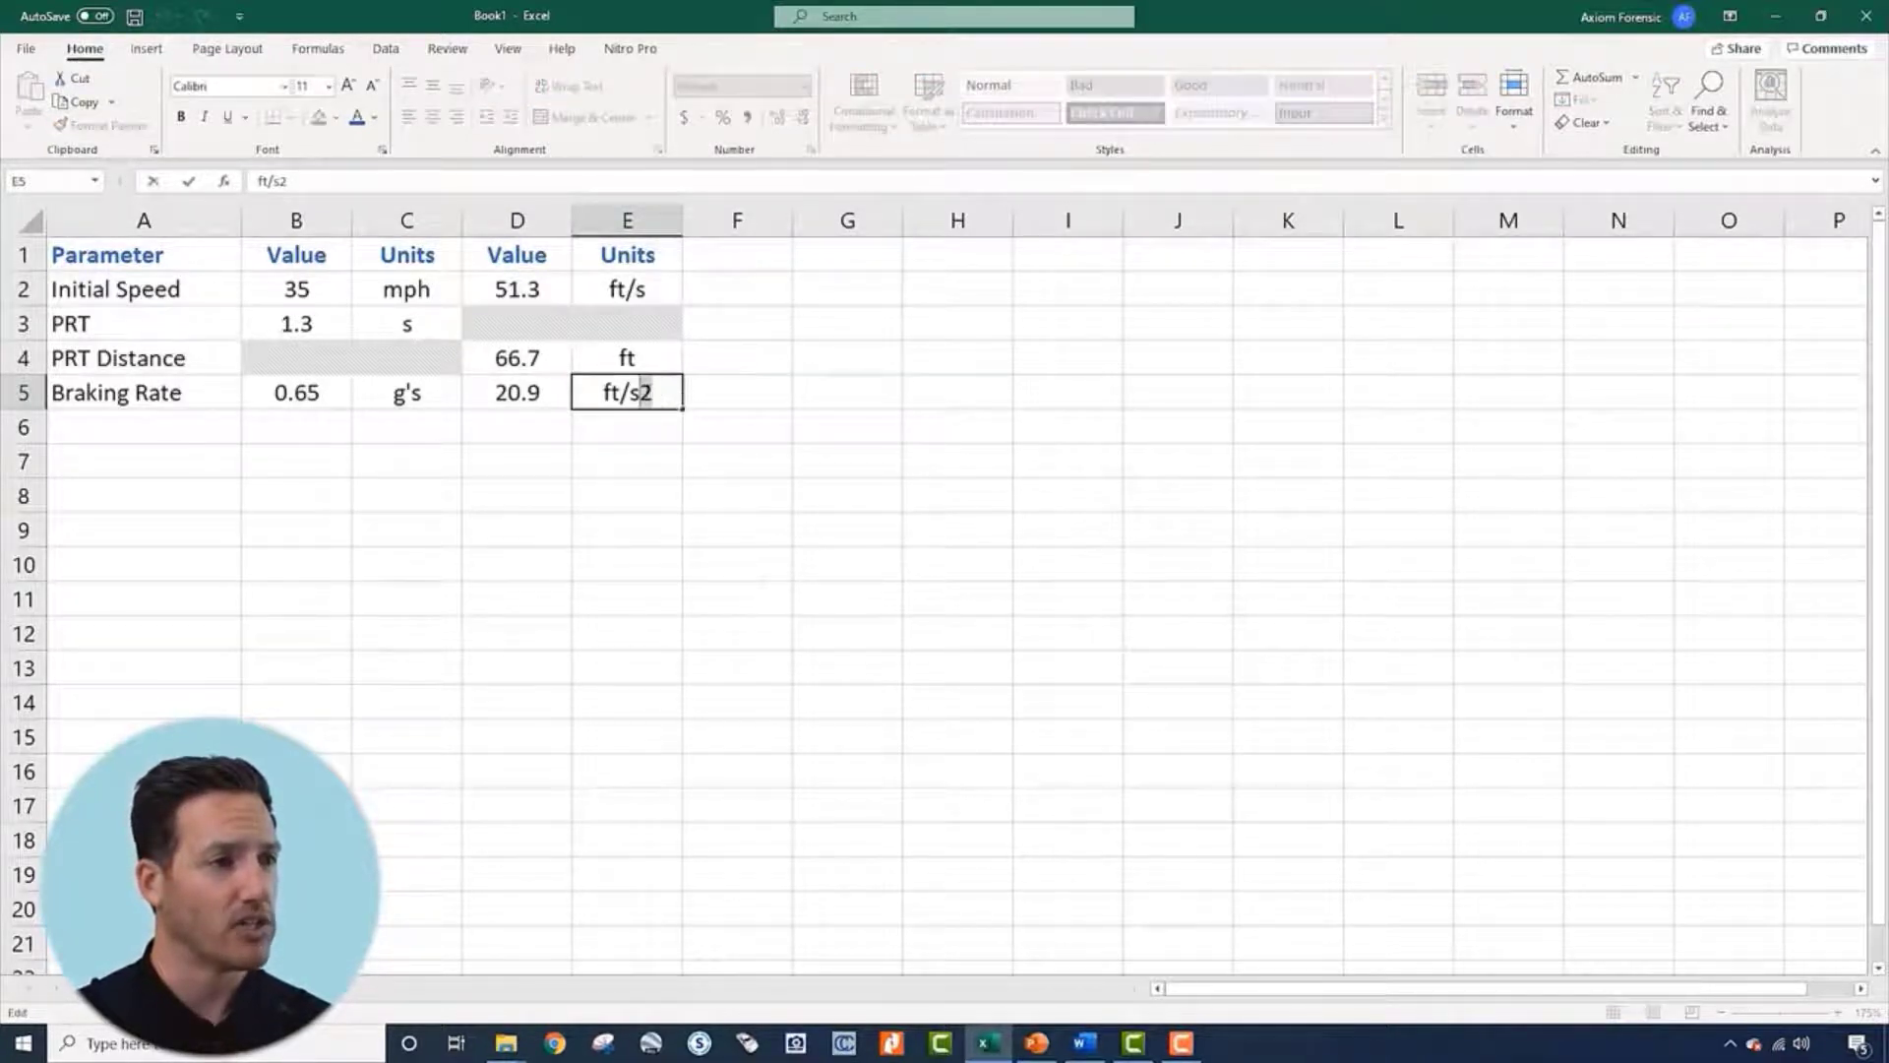
{"action": "right_click", "coordinate": [651, 393]}
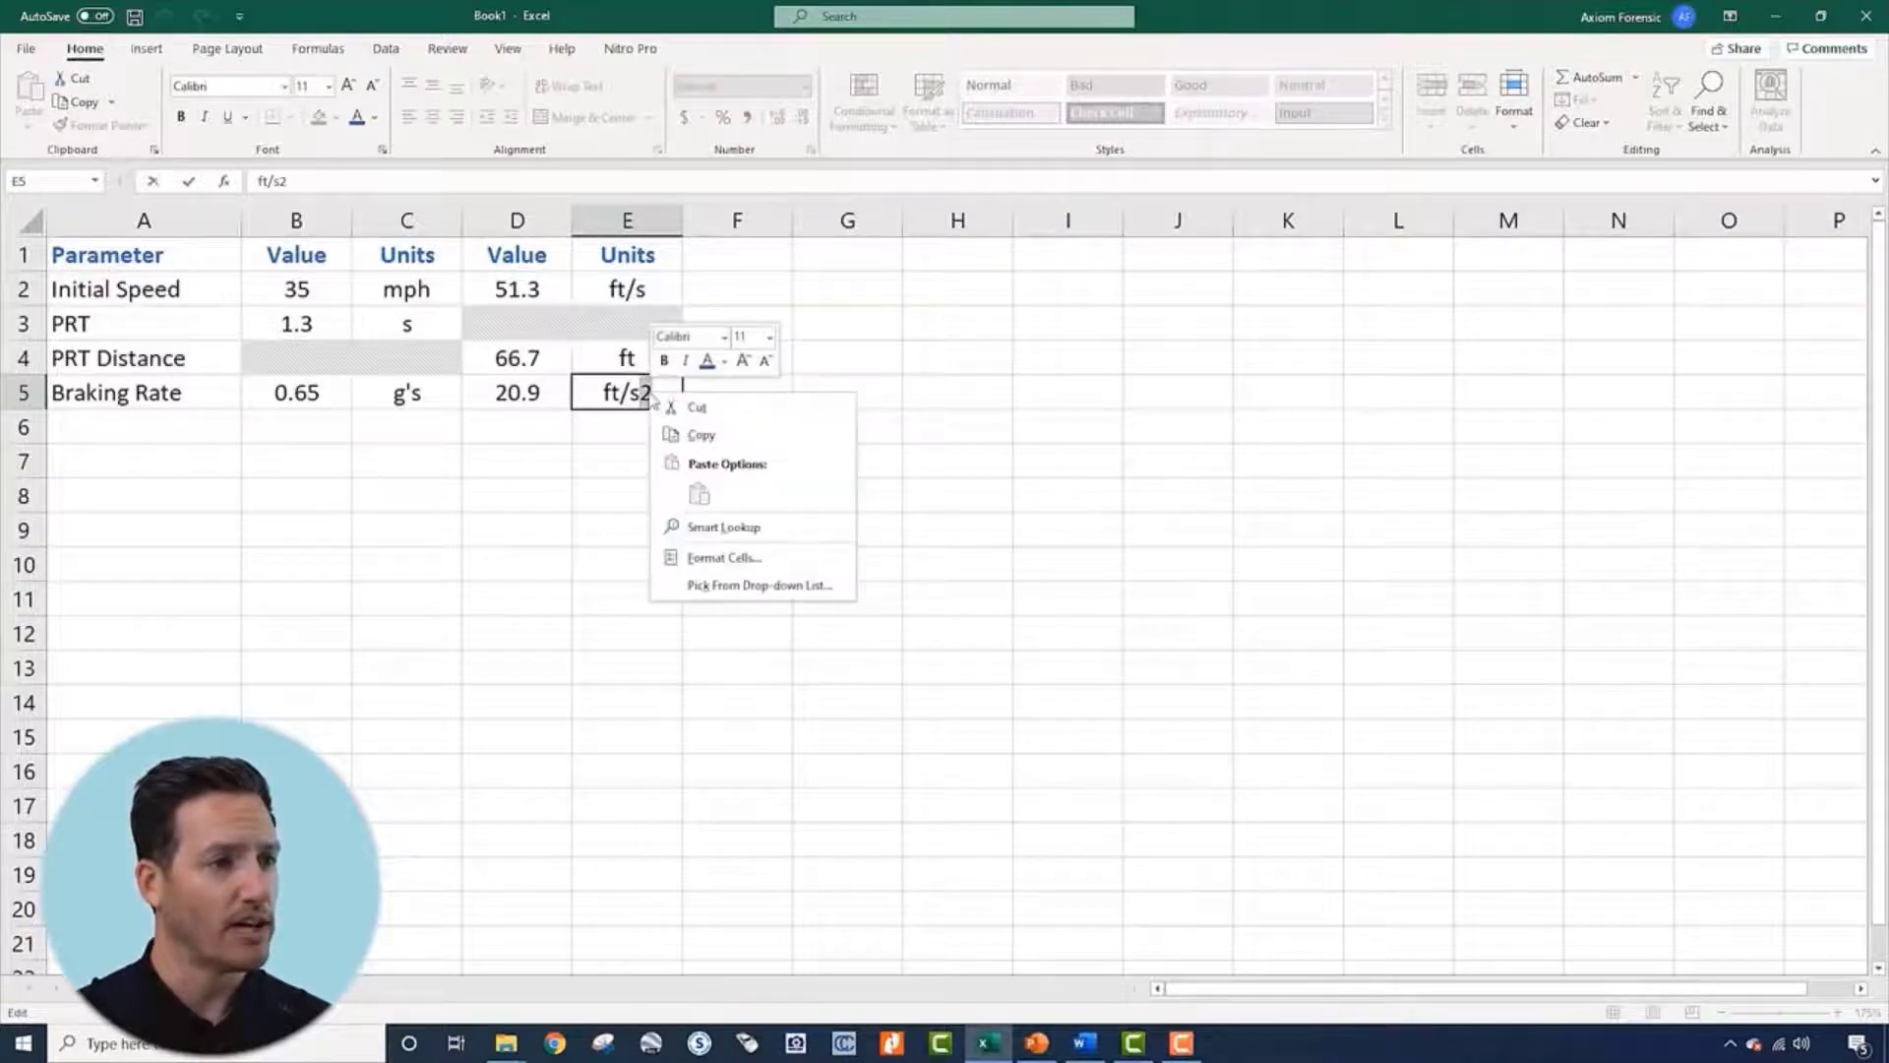
{"action": "left_click", "coordinate": [728, 557]}
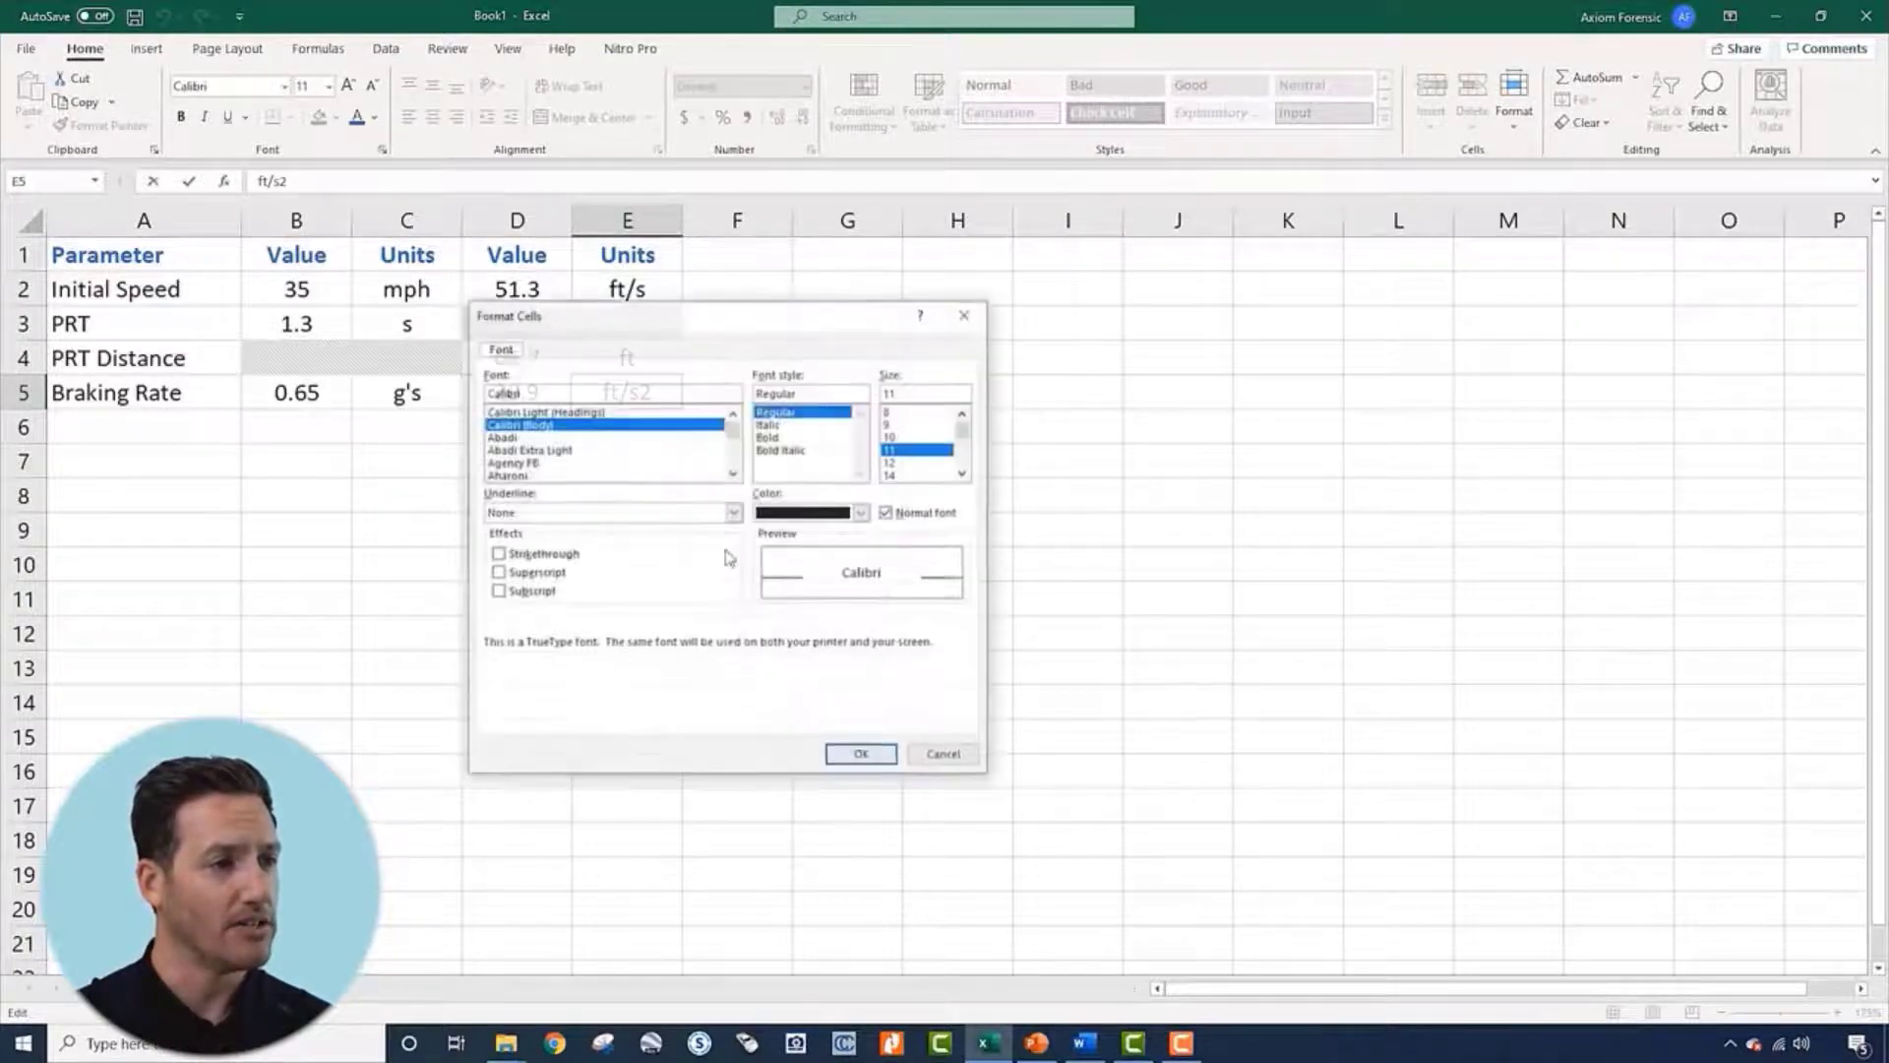
{"action": "left_click", "coordinate": [497, 571]}
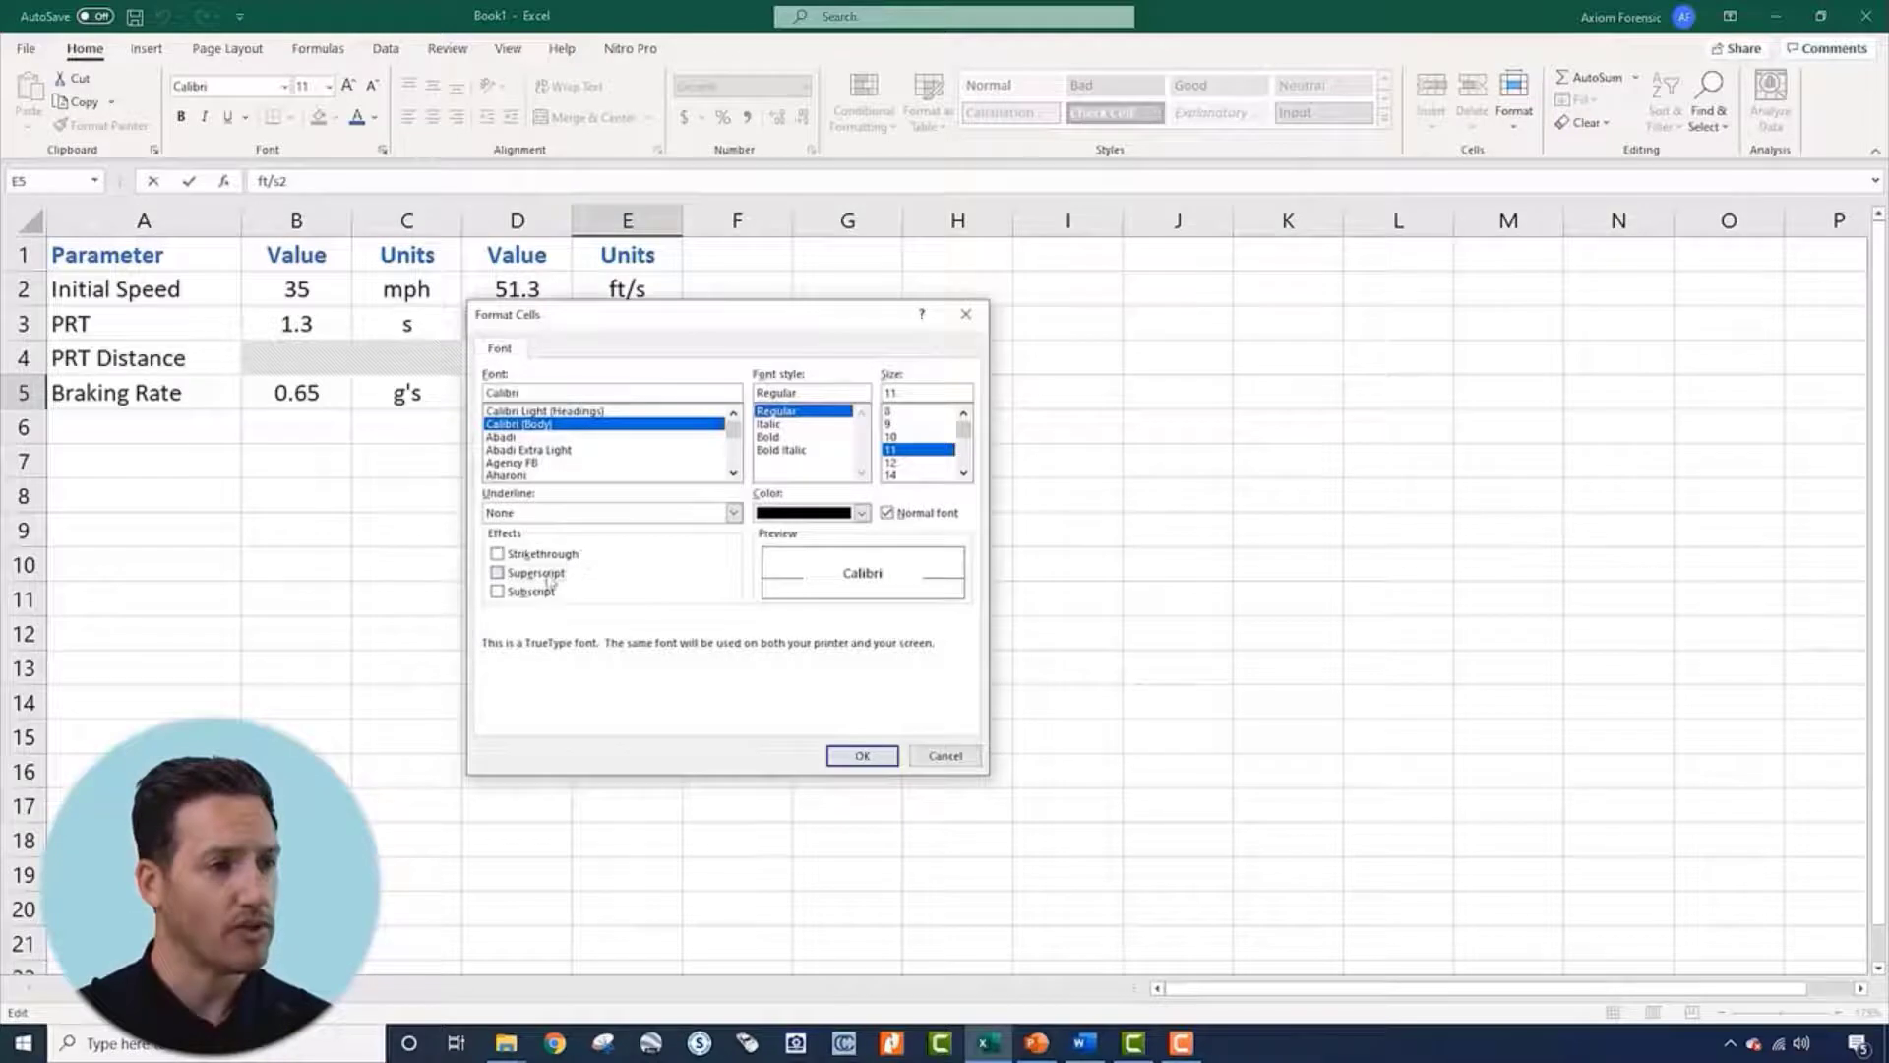
{"action": "left_click", "coordinate": [862, 756]}
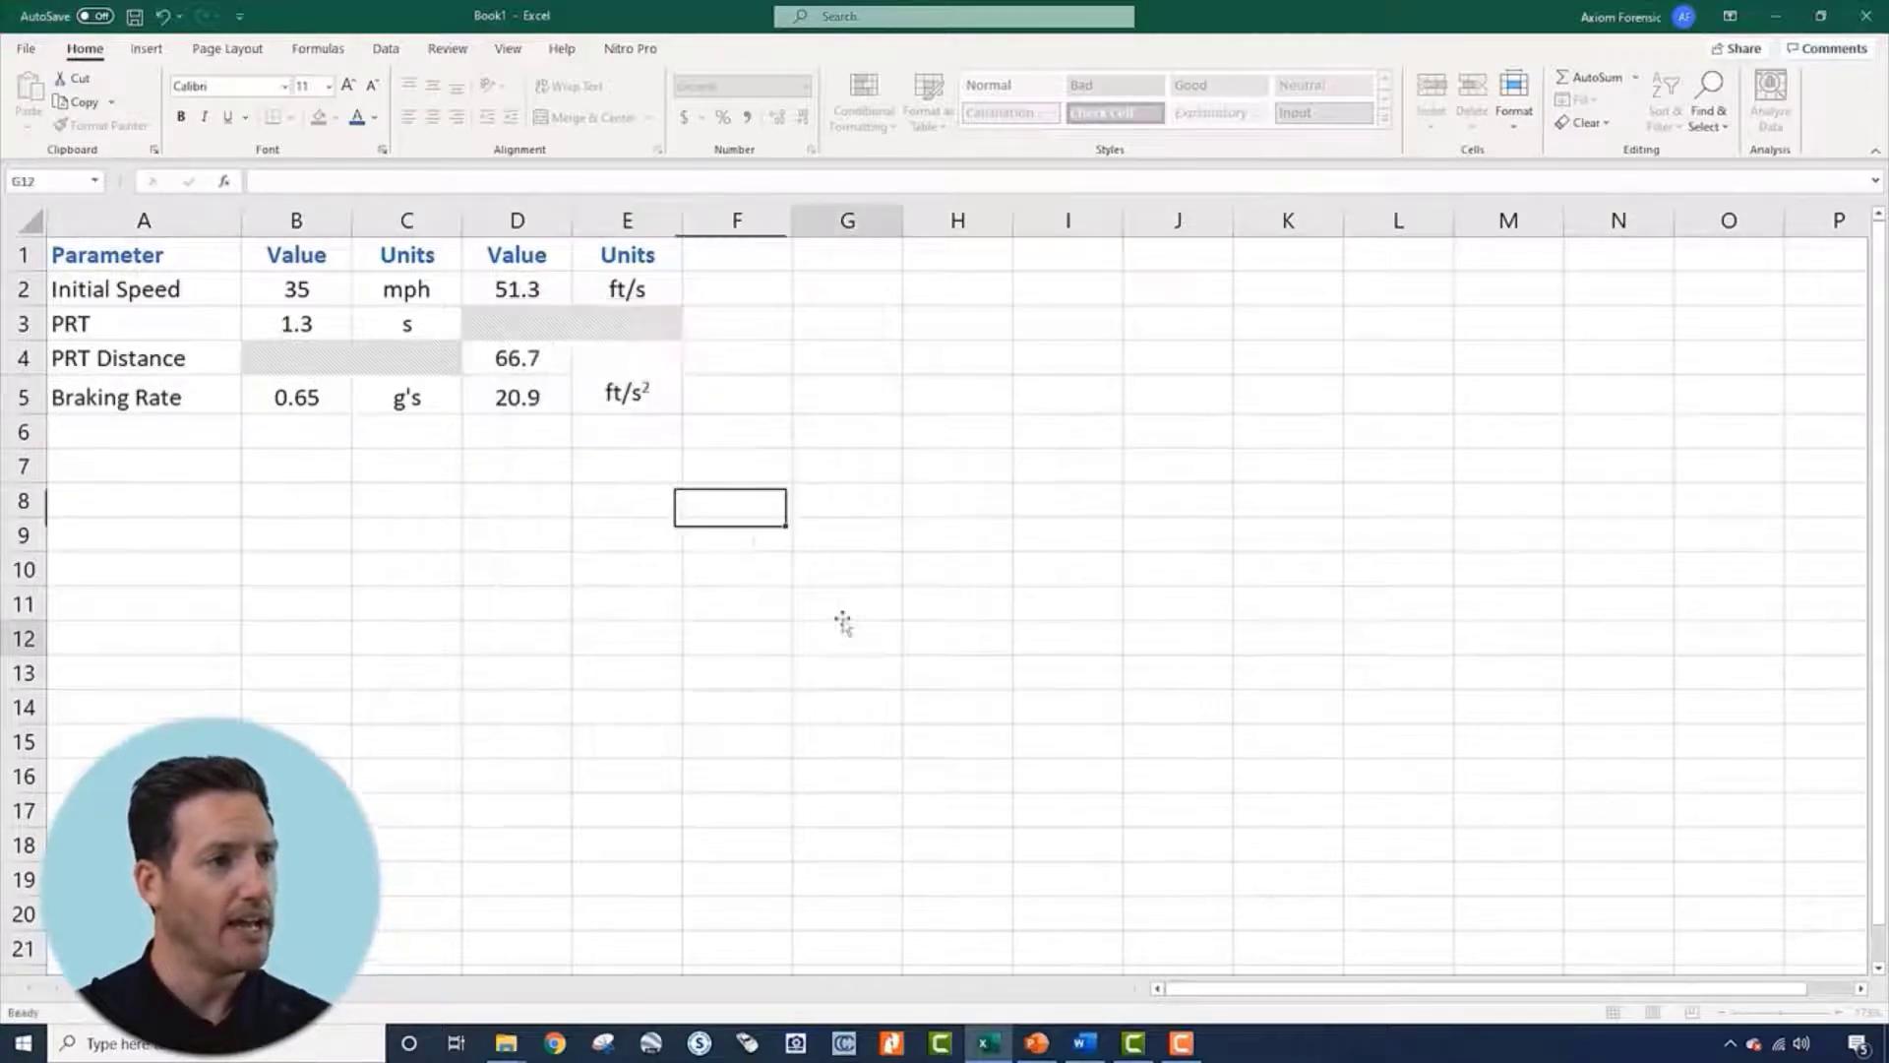
{"action": "left_click", "coordinate": [843, 620]}
Enter the parameter label Braking Distance in cell A6
{"action": "left_click", "coordinate": [802, 430]}
{"action": "left_click", "coordinate": [533, 437]}
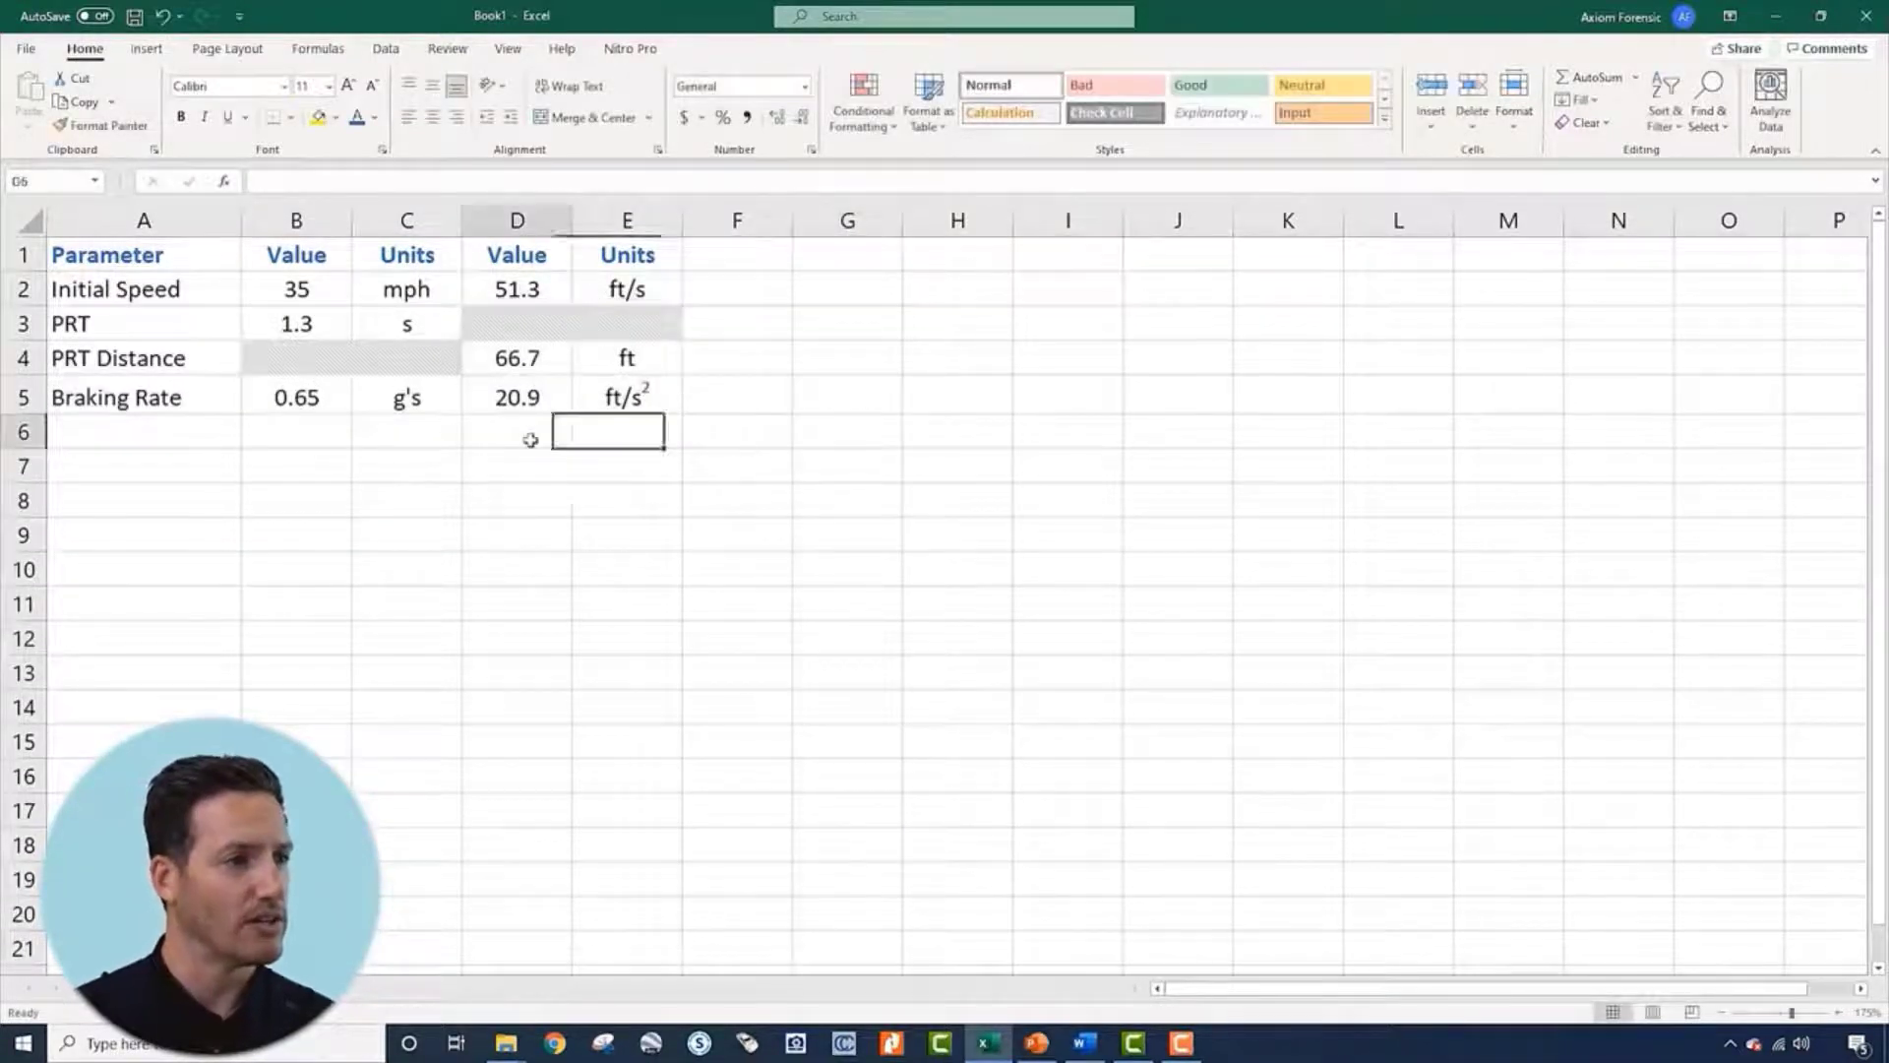
{"action": "key", "text": "Left"}
{"action": "key", "text": "Left"}
{"action": "key", "text": "Left"}
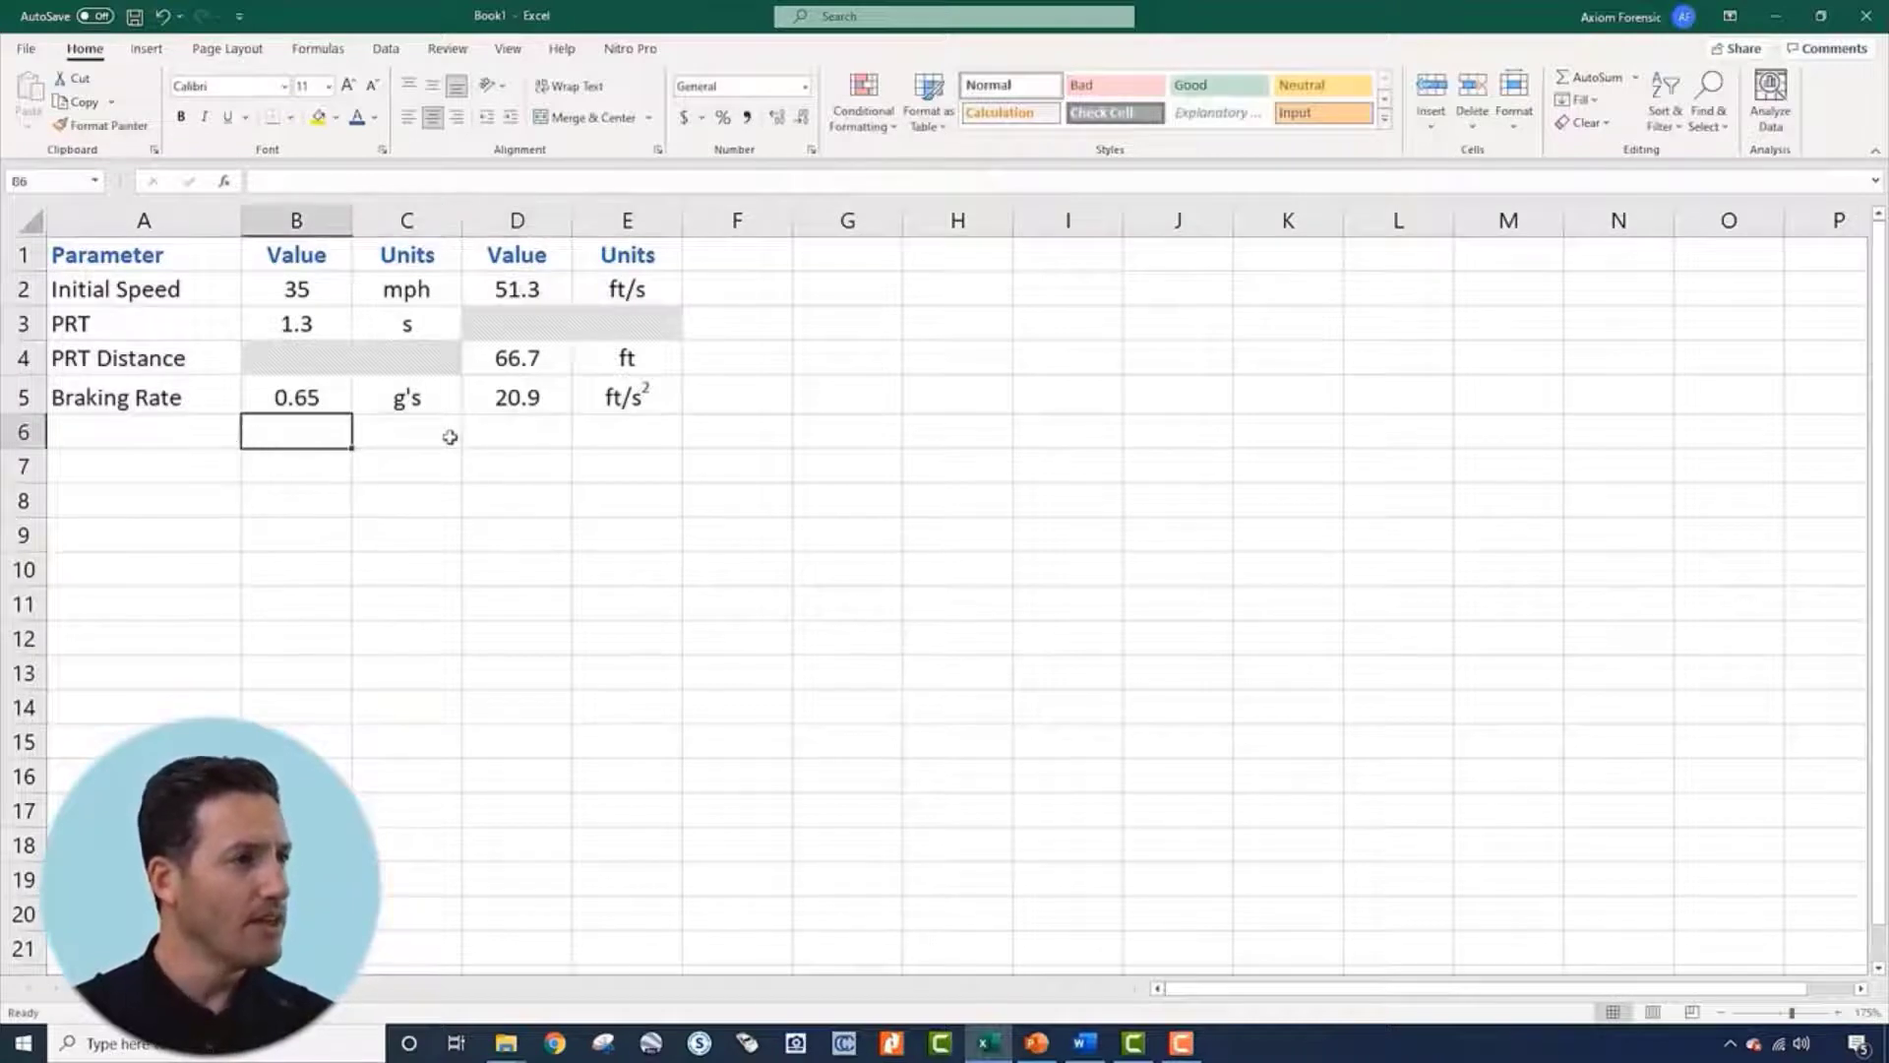
{"action": "key", "text": "Up"}
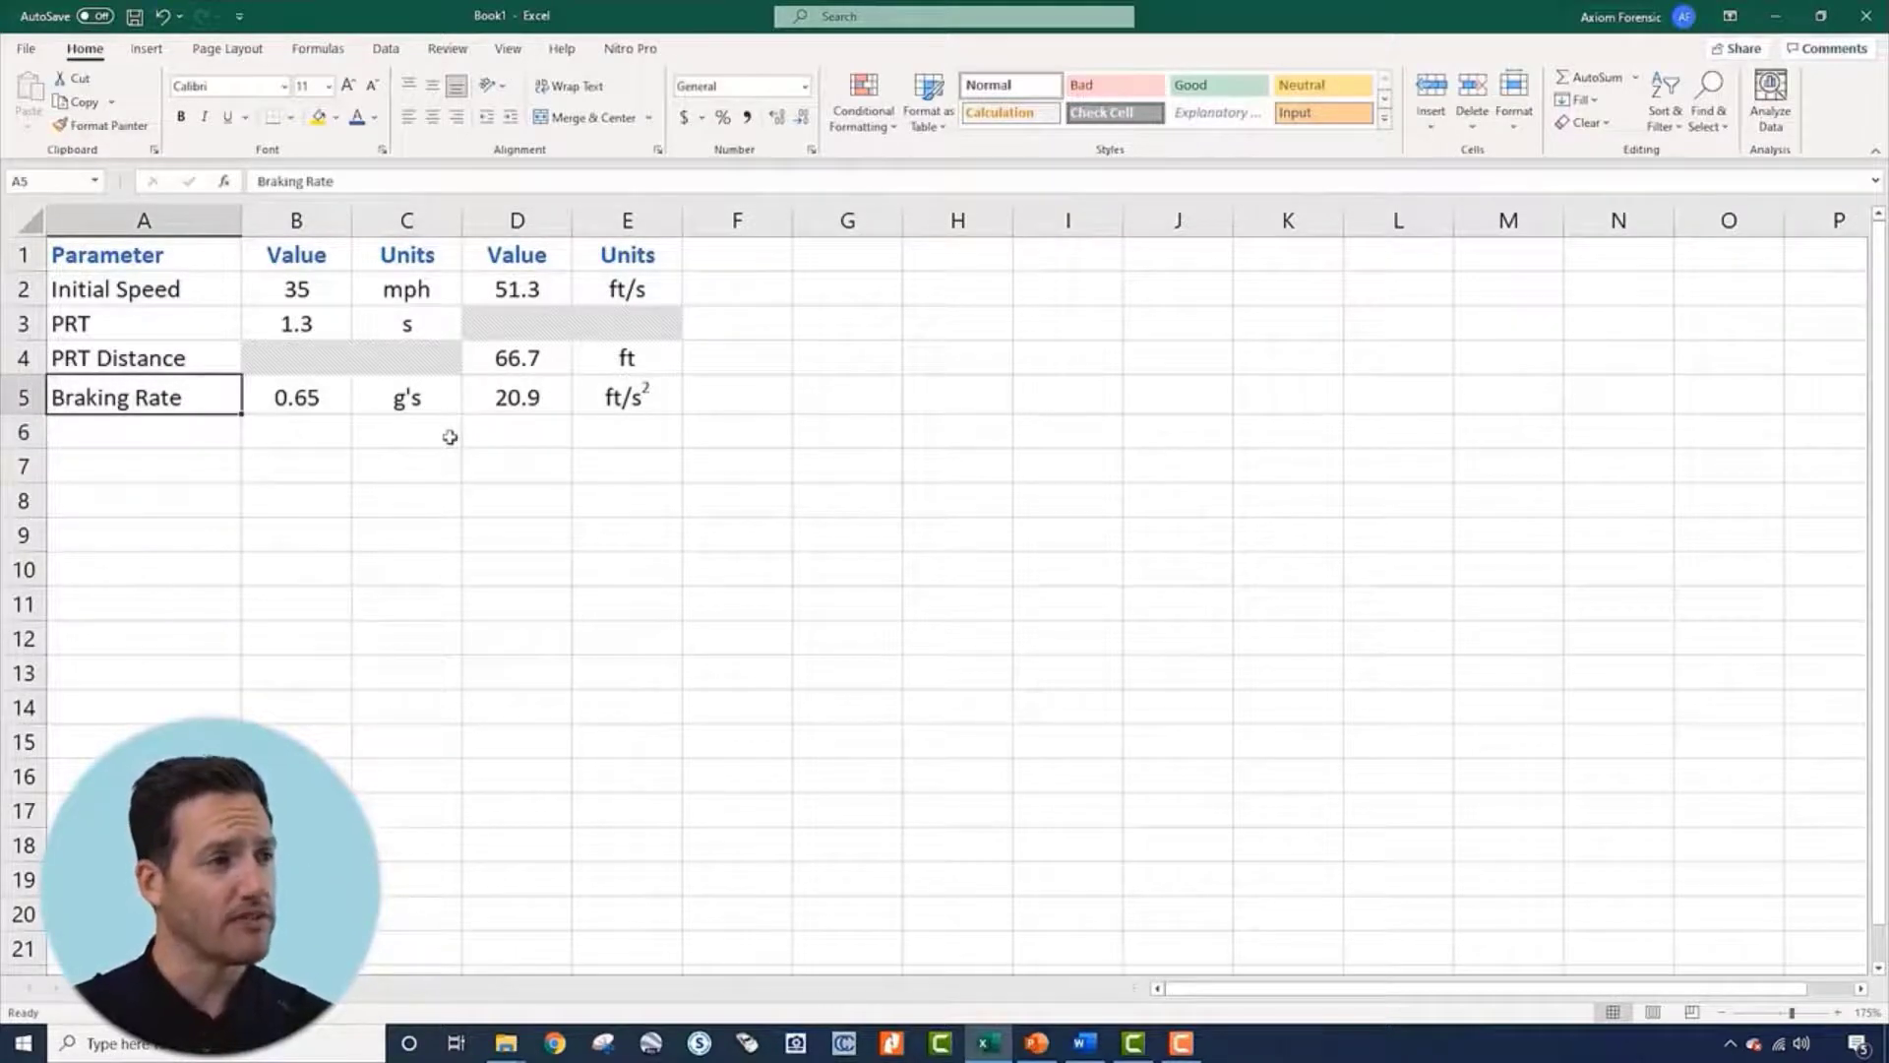
{"action": "key", "text": "Down"}
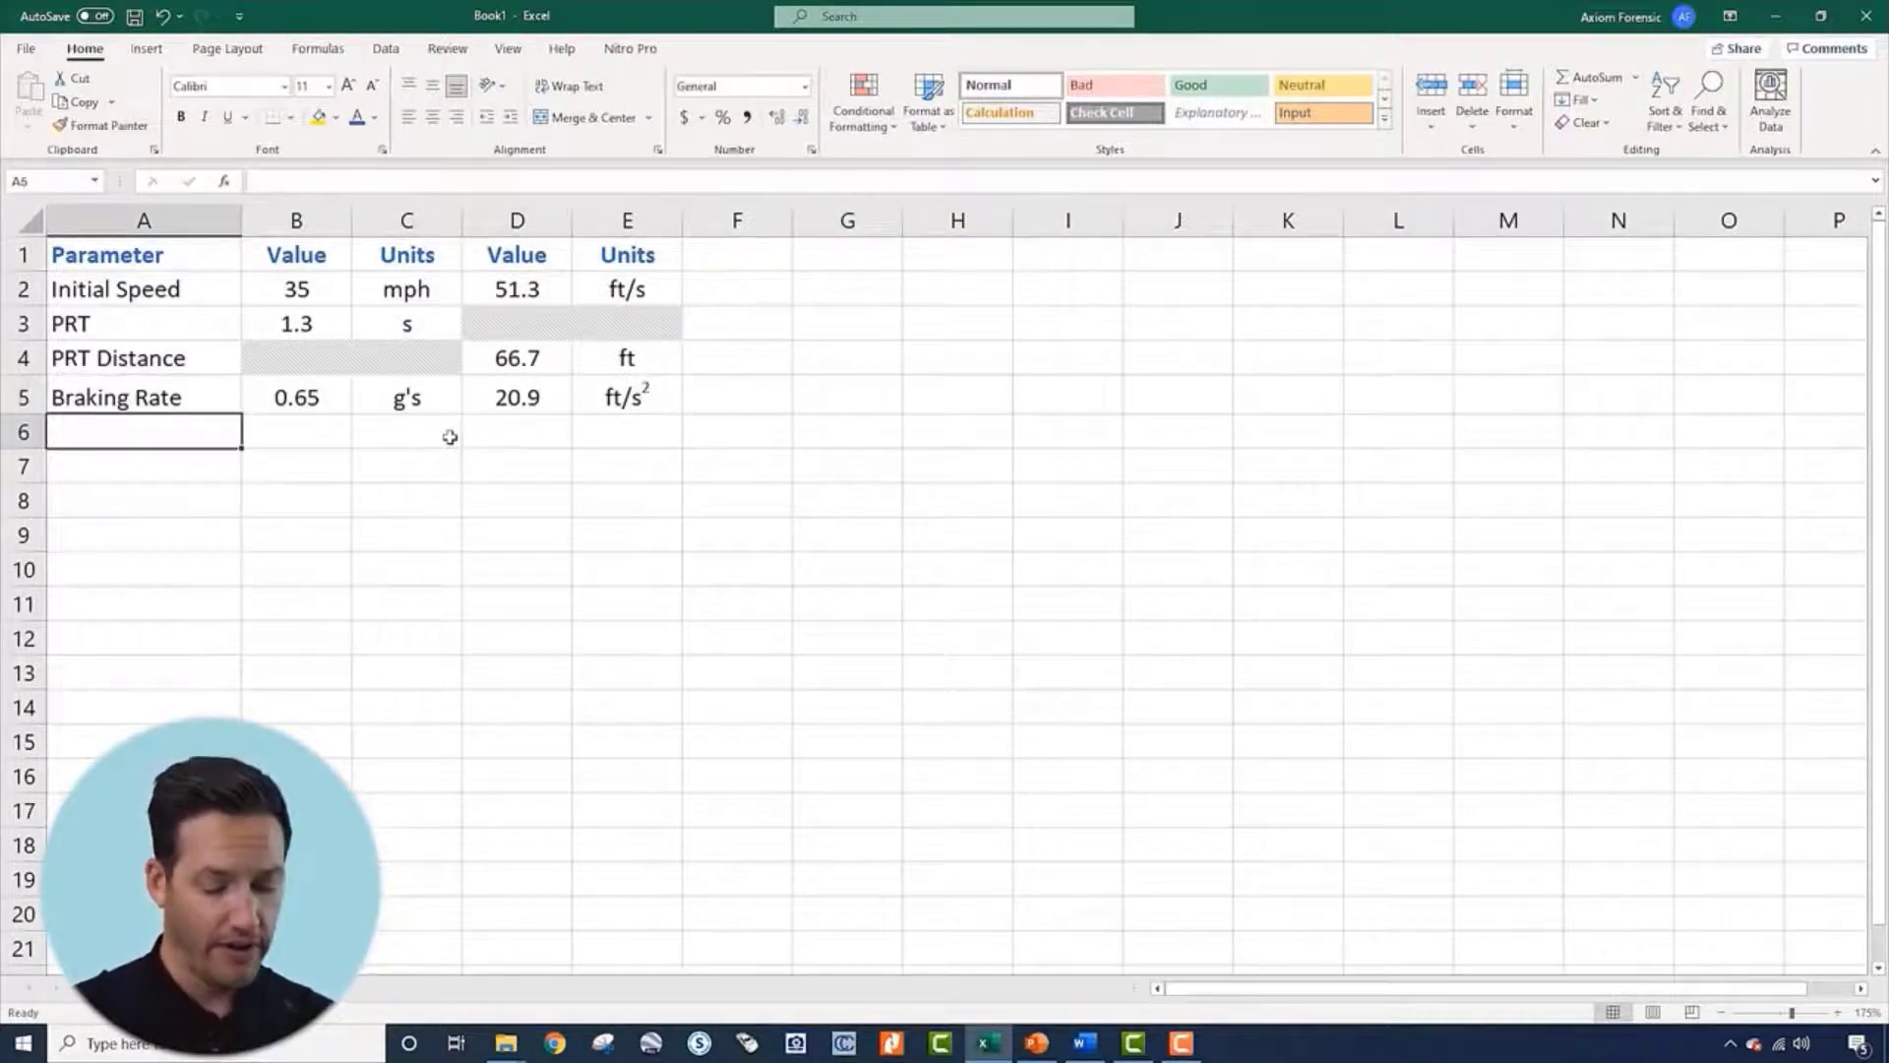
{"action": "type", "text": "Braking Distance"}
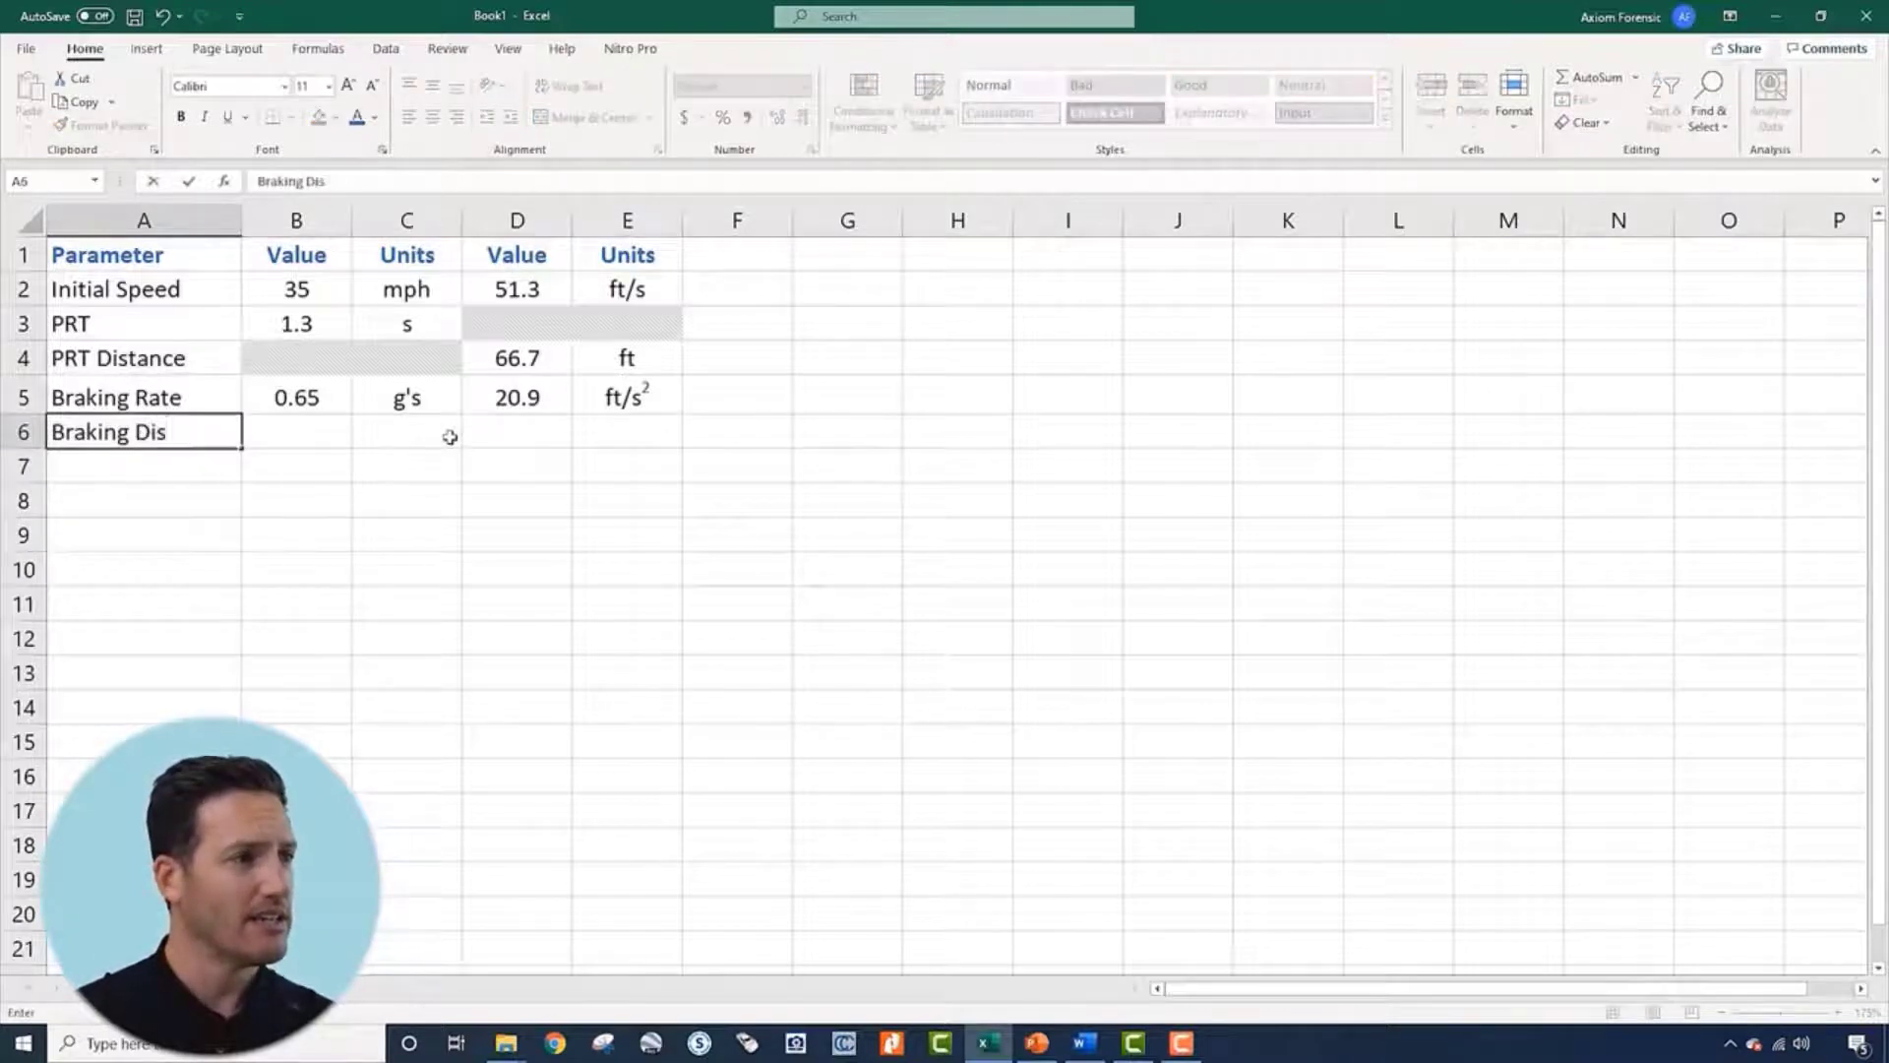
{"action": "key", "text": "Return"}
Enter the unit ft in cell C6 of the Braking Distance row
{"action": "left_click", "coordinate": [450, 436]}
{"action": "type", "text": "ft"}
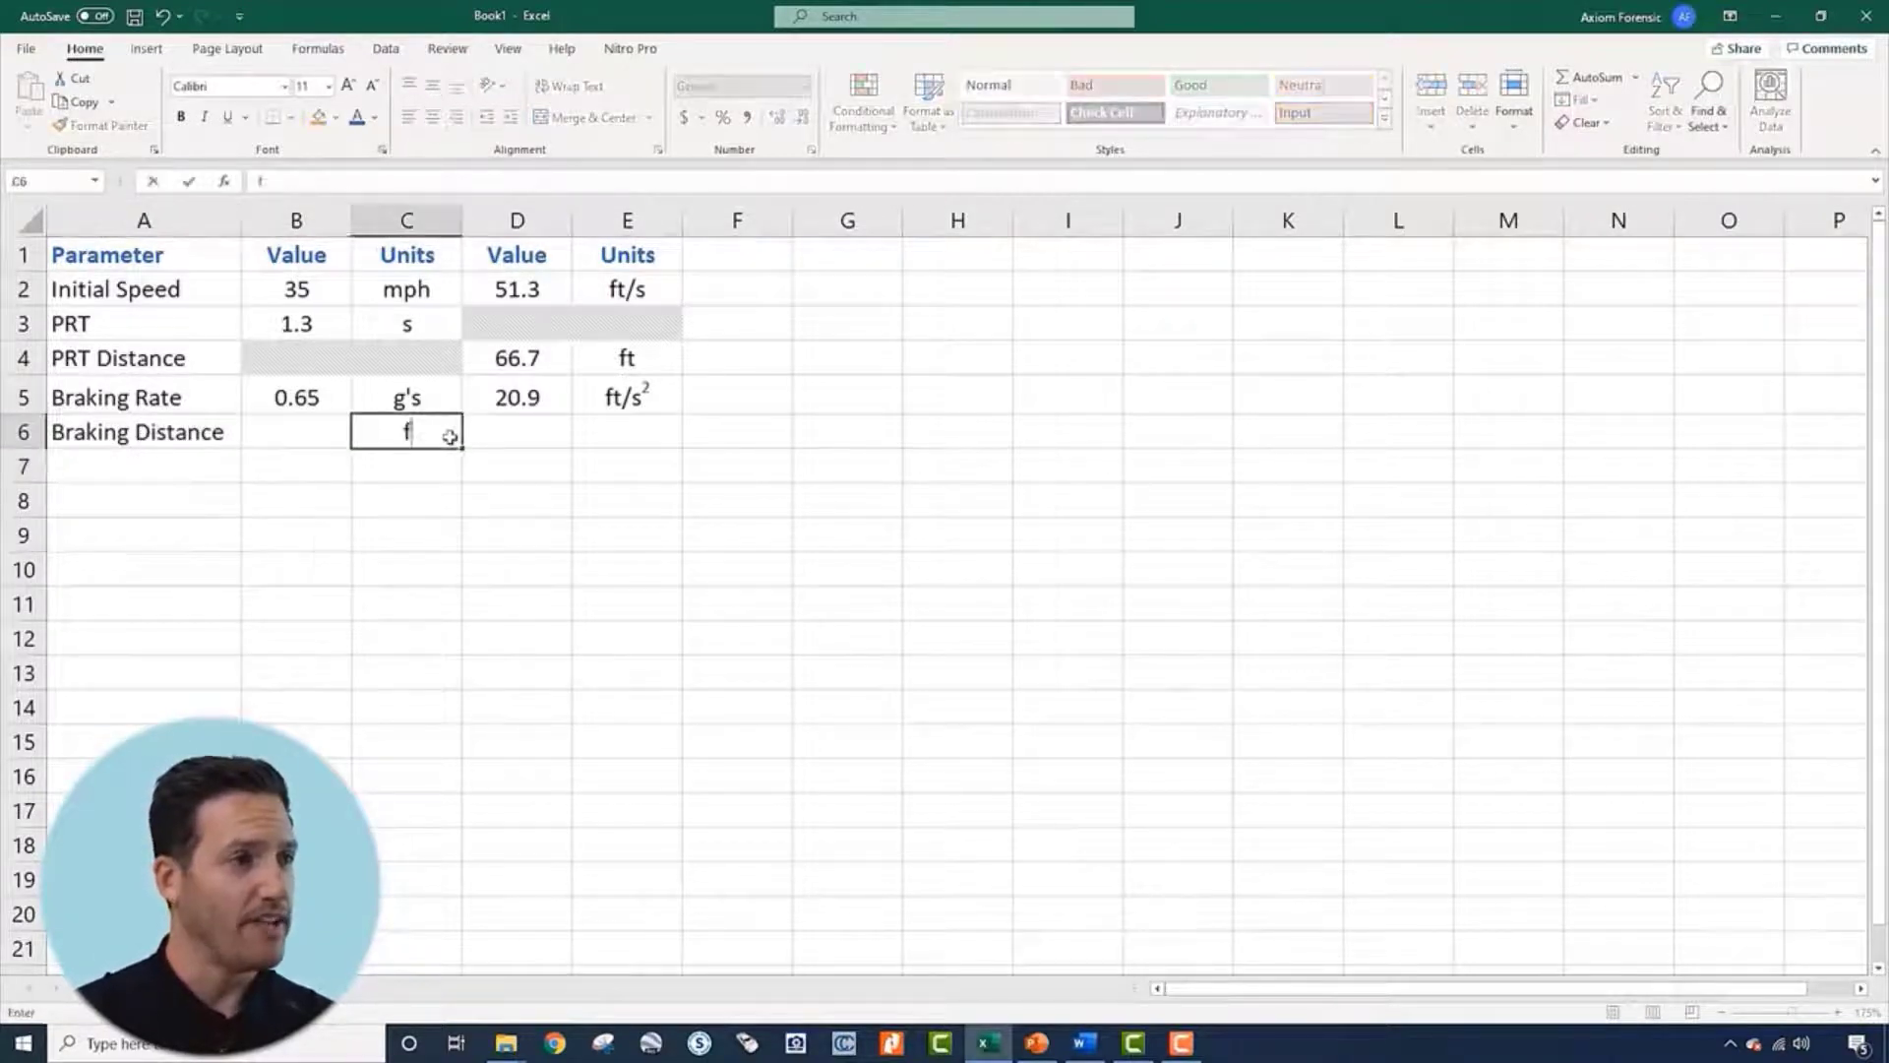
{"action": "key", "text": "Return"}
{"action": "key", "text": "Up"}
Enter the unit ft in cell E6 and clear the misplaced unit from C6
{"action": "key", "text": "Right"}
{"action": "left_click", "coordinate": [604, 432]}
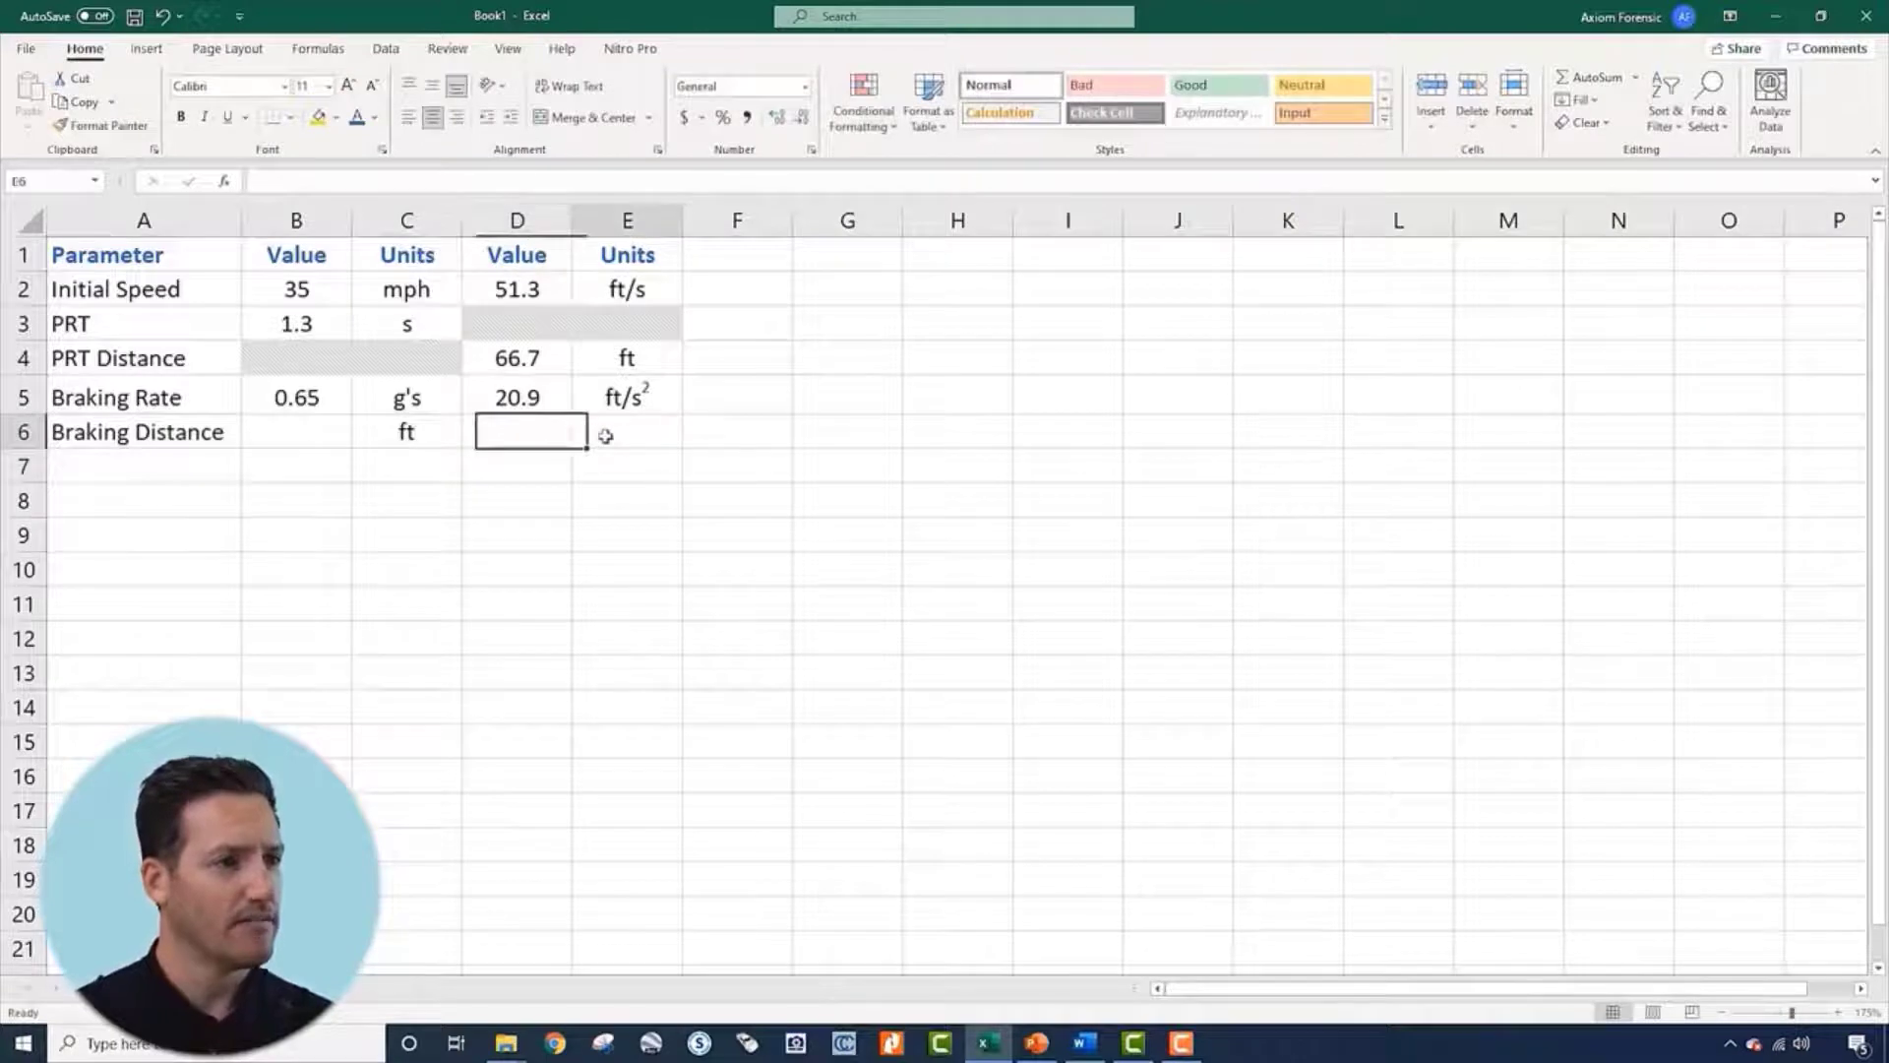
{"action": "type", "text": "ft"}
{"action": "key", "text": "Left"}
{"action": "key", "text": "Left"}
{"action": "key", "text": "Left"}
{"action": "key", "text": "Right"}
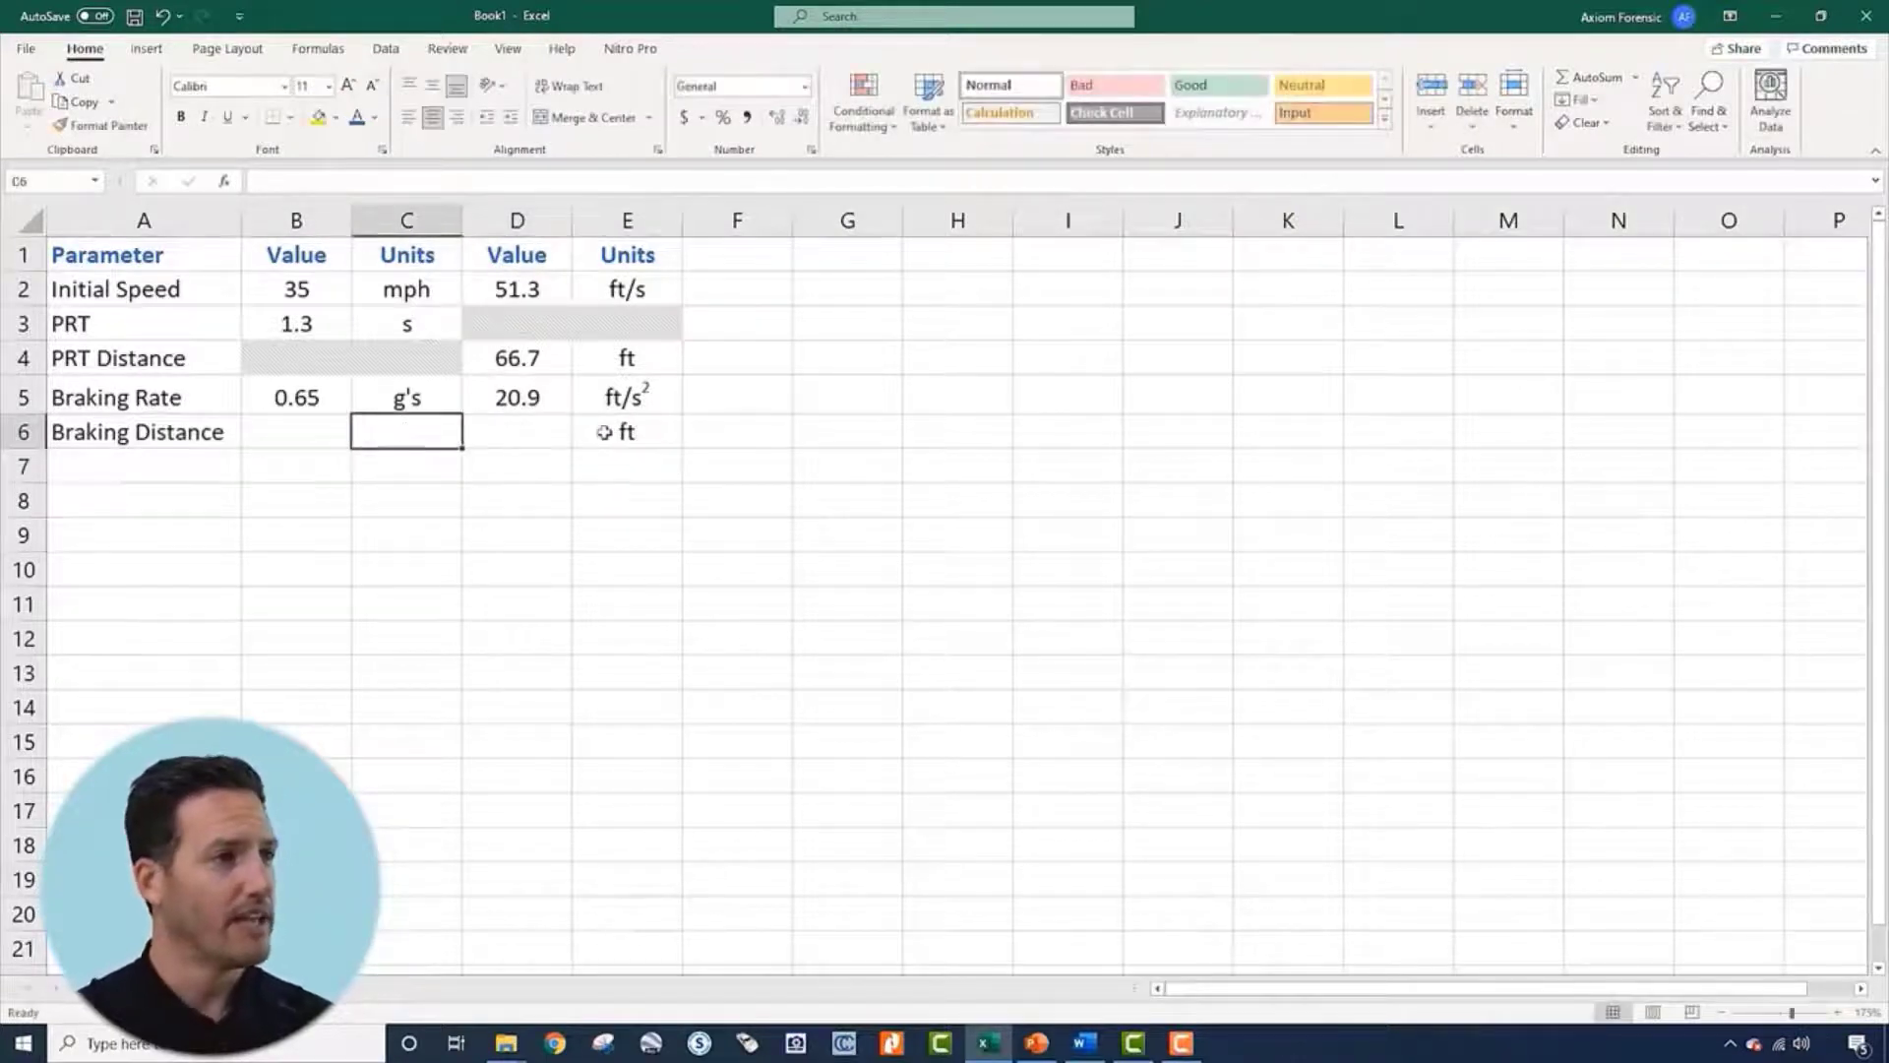
Copy the grey-filled blank cells B4:C4 to B6:C6 and select the braking distance value cell D6
{"action": "left_click", "coordinate": [376, 360]}
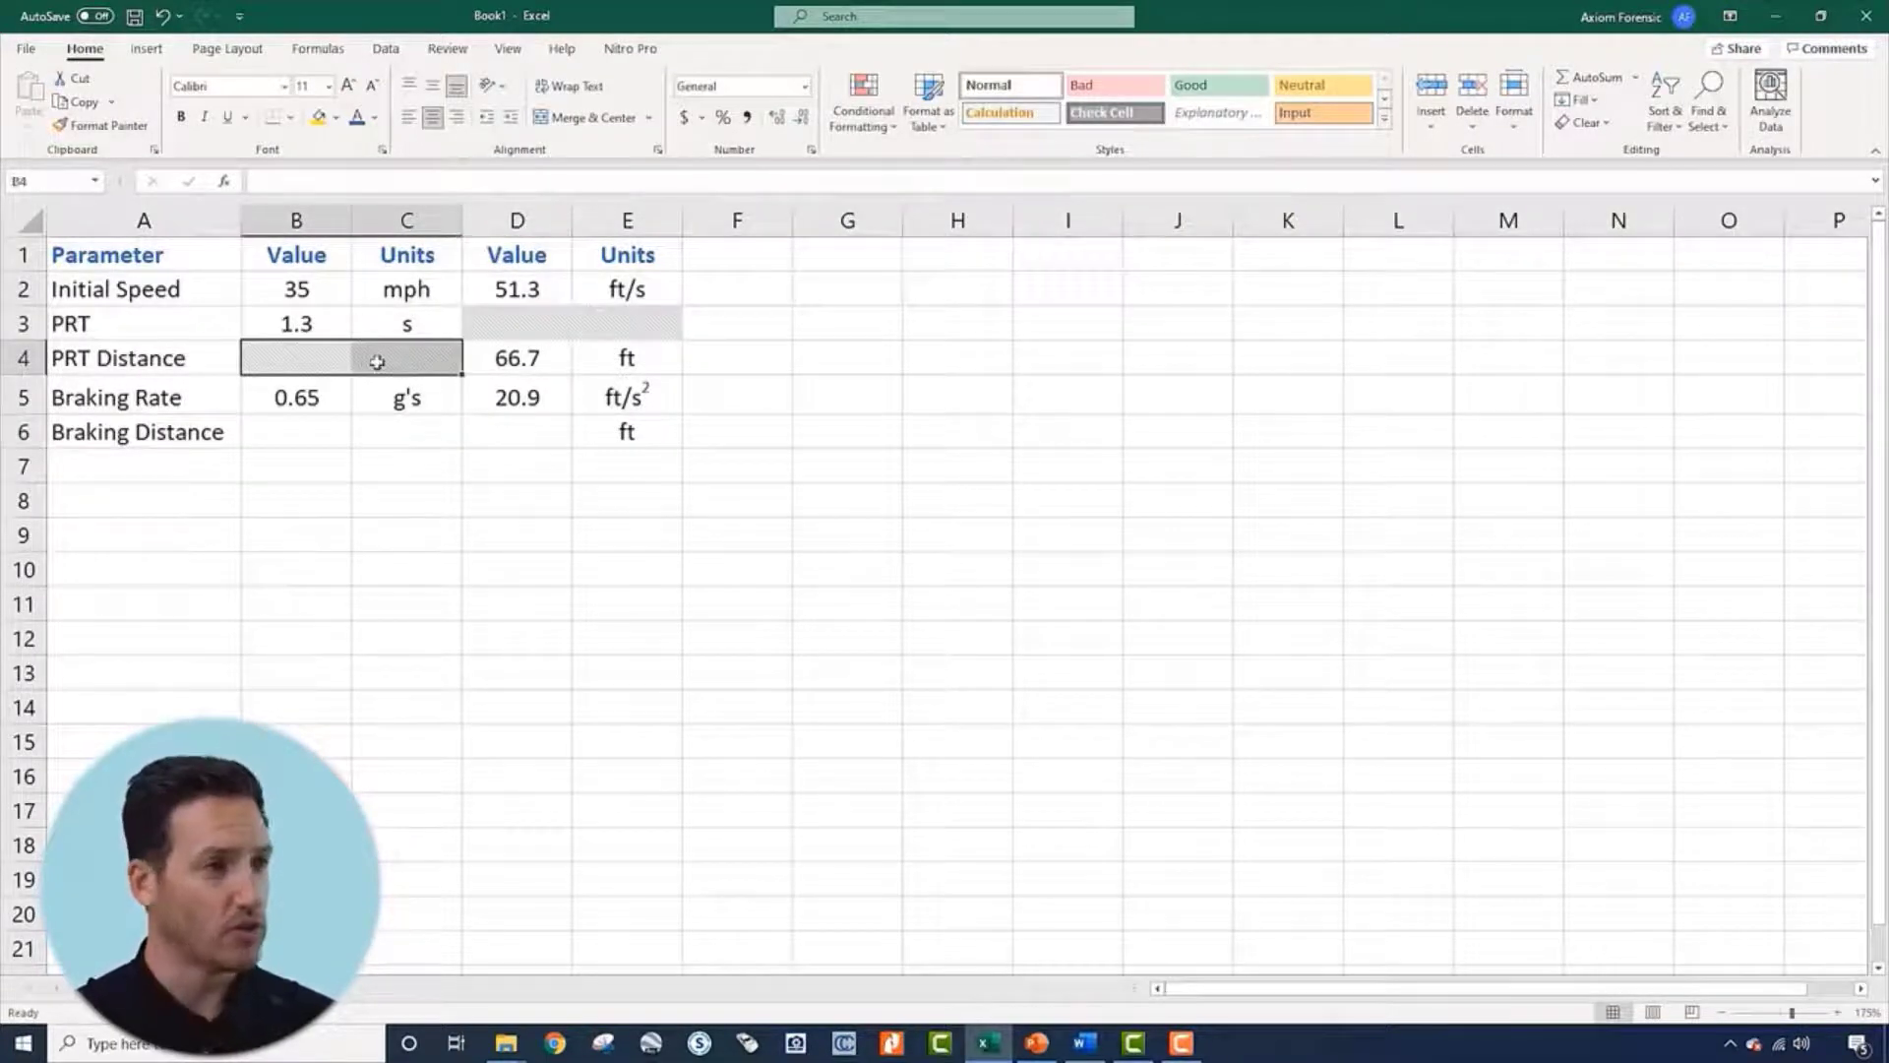
{"action": "key", "text": "ctrl+c"}
{"action": "left_click", "coordinate": [325, 421]}
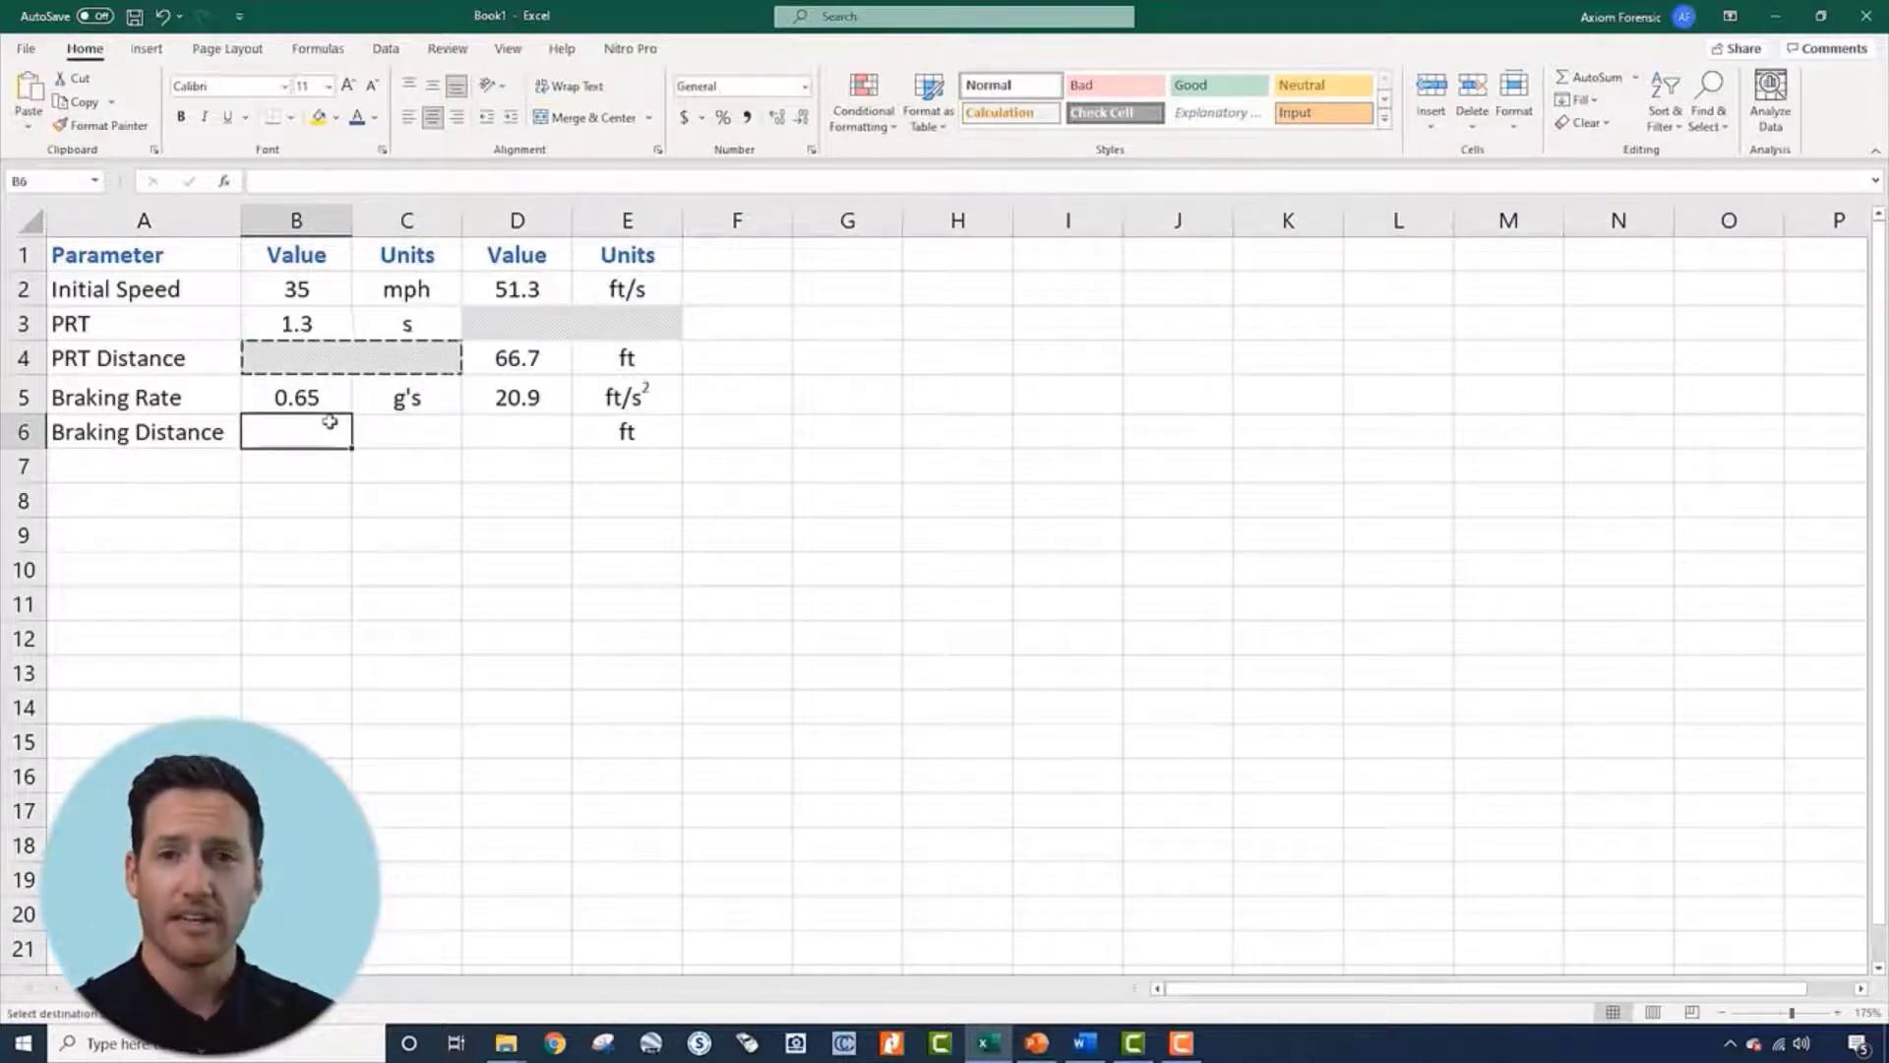
{"action": "key", "text": "ctrl+v"}
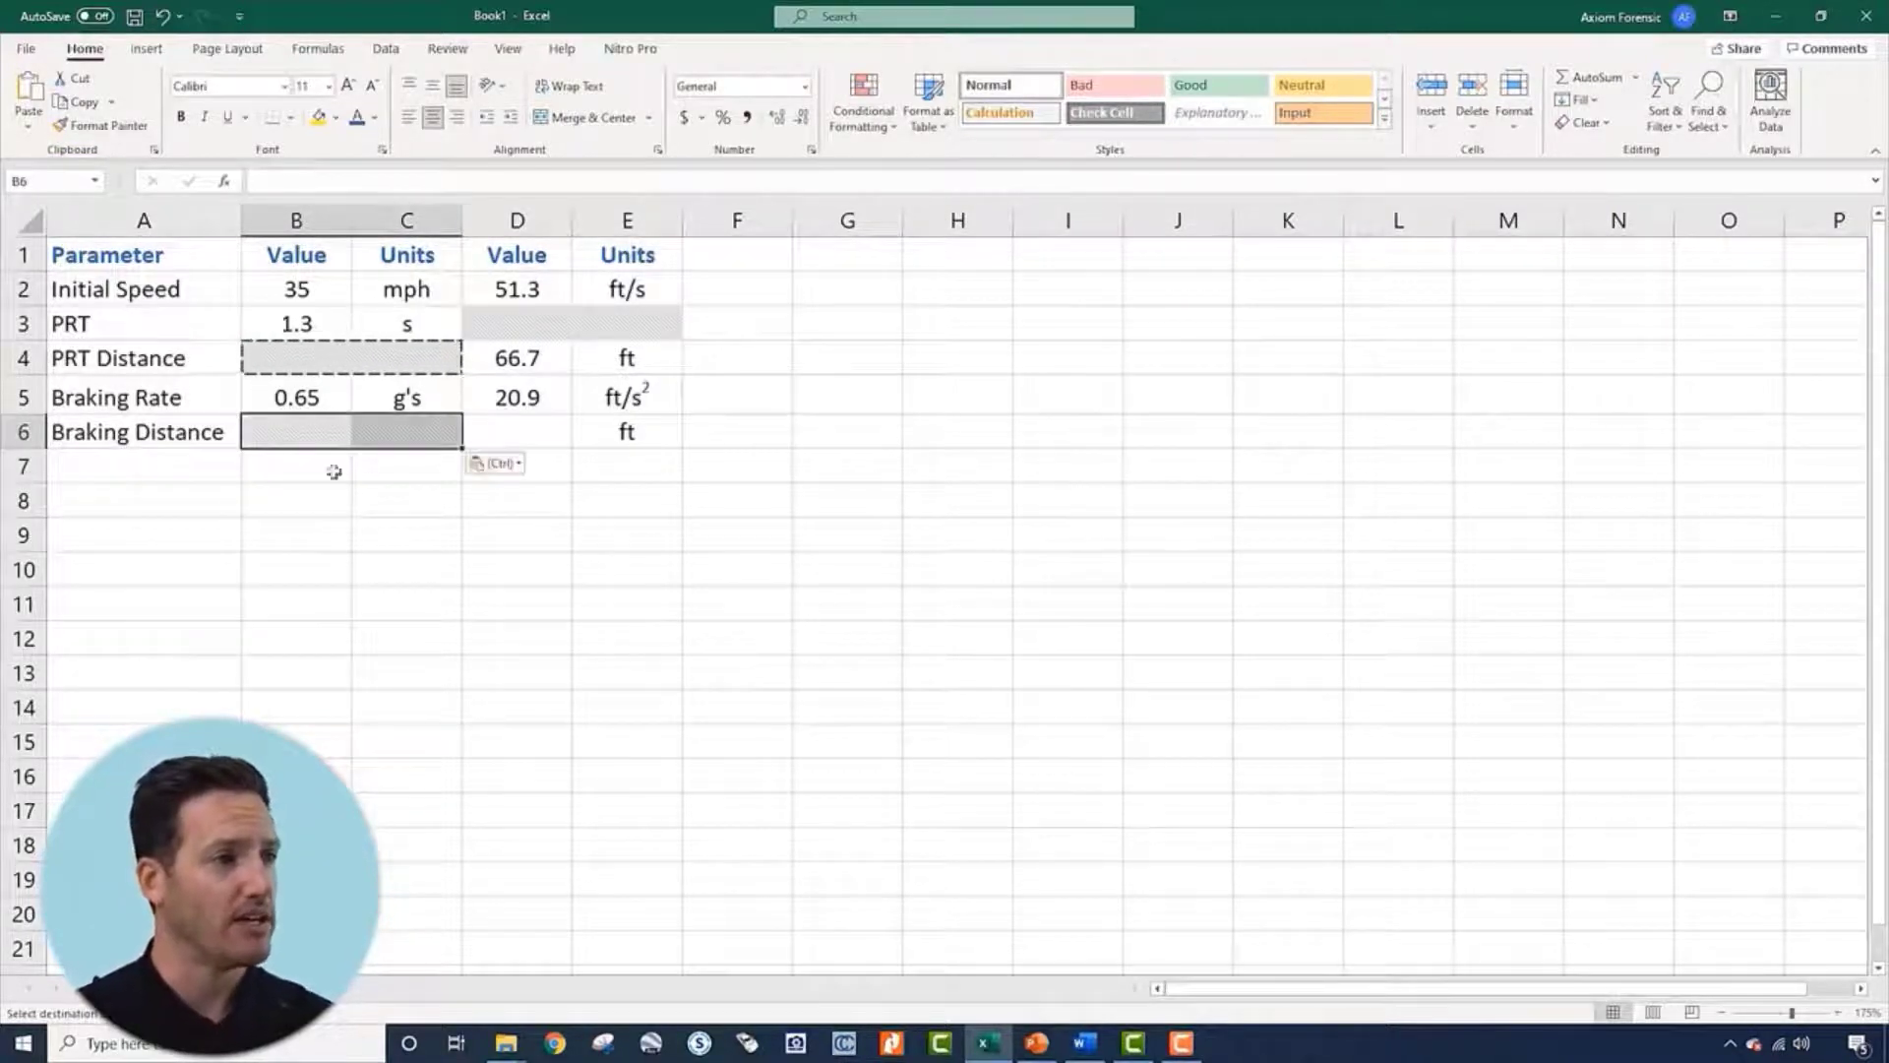
{"action": "left_click", "coordinate": [347, 504]}
{"action": "left_click", "coordinate": [506, 431]}
{"action": "key", "text": "Escape"}
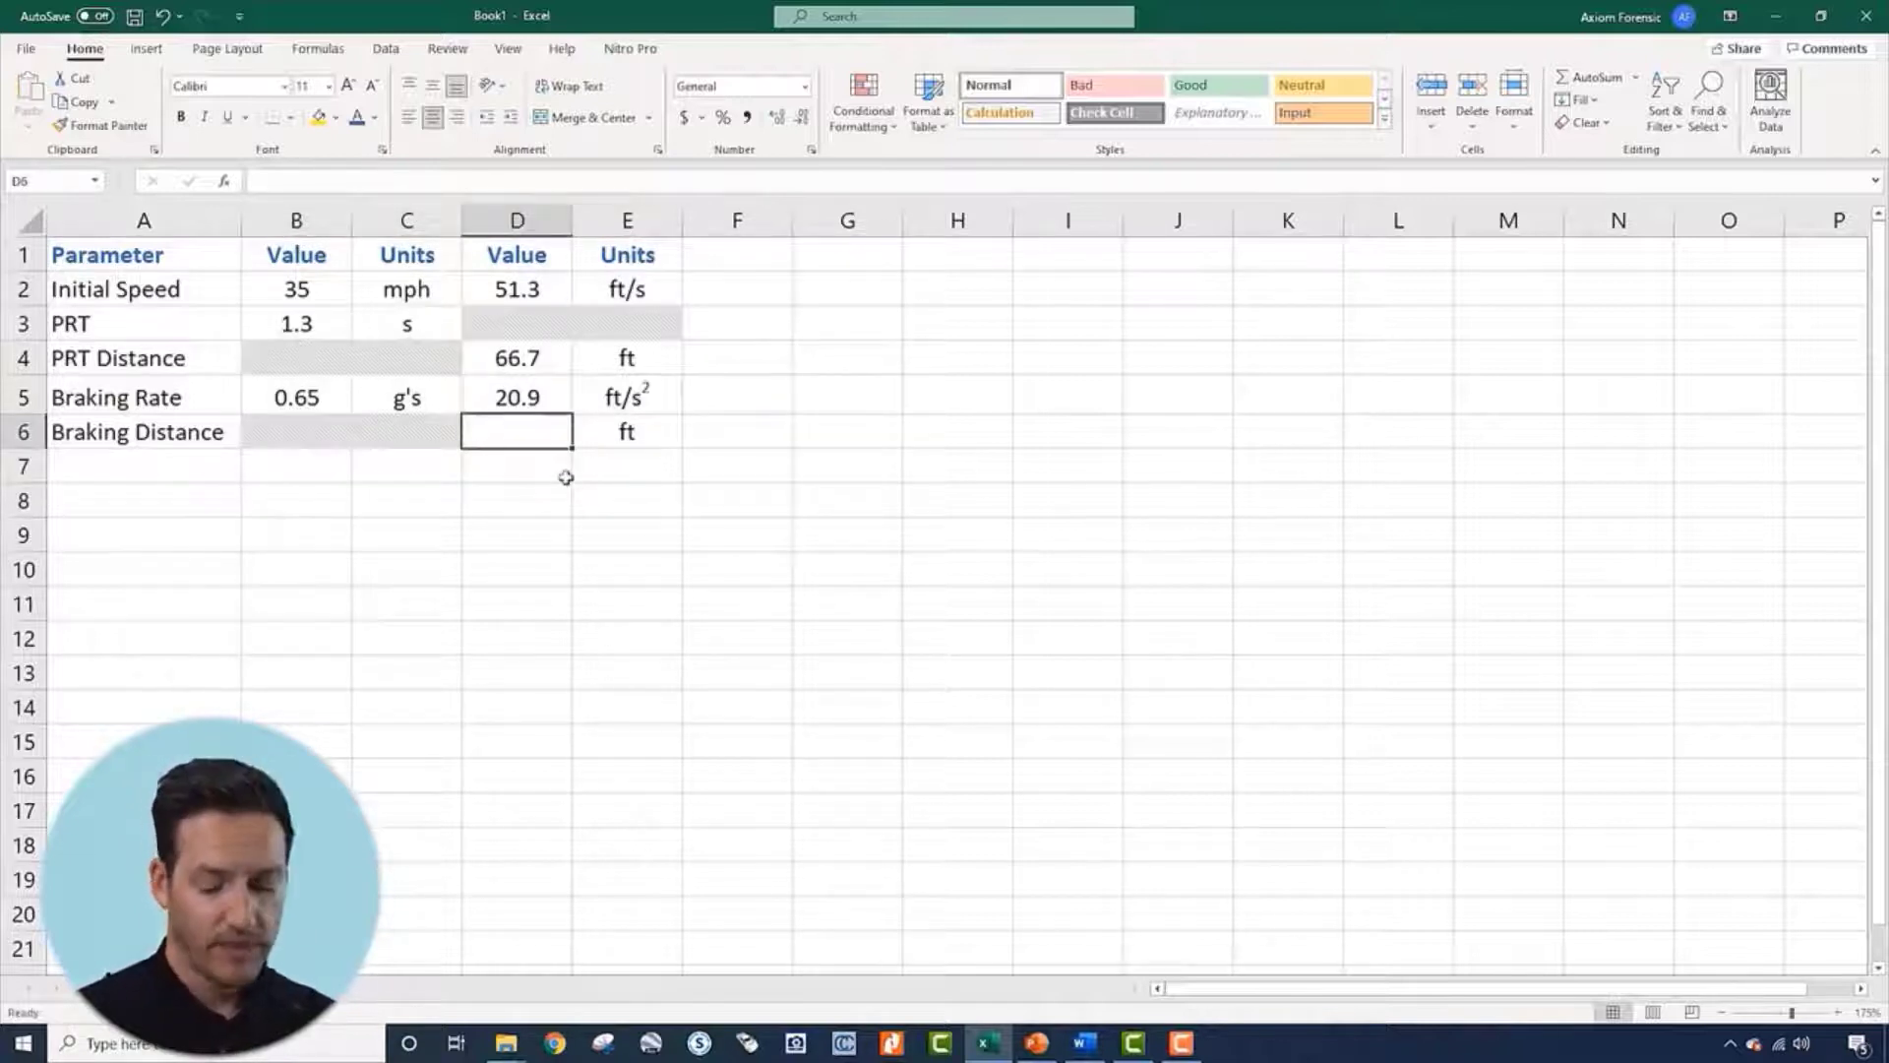
Enter the braking distance formula =(0^2-D2^2)/(2*D5) in cell D6 and reselect the cell
{"action": "type", "text": "=("}
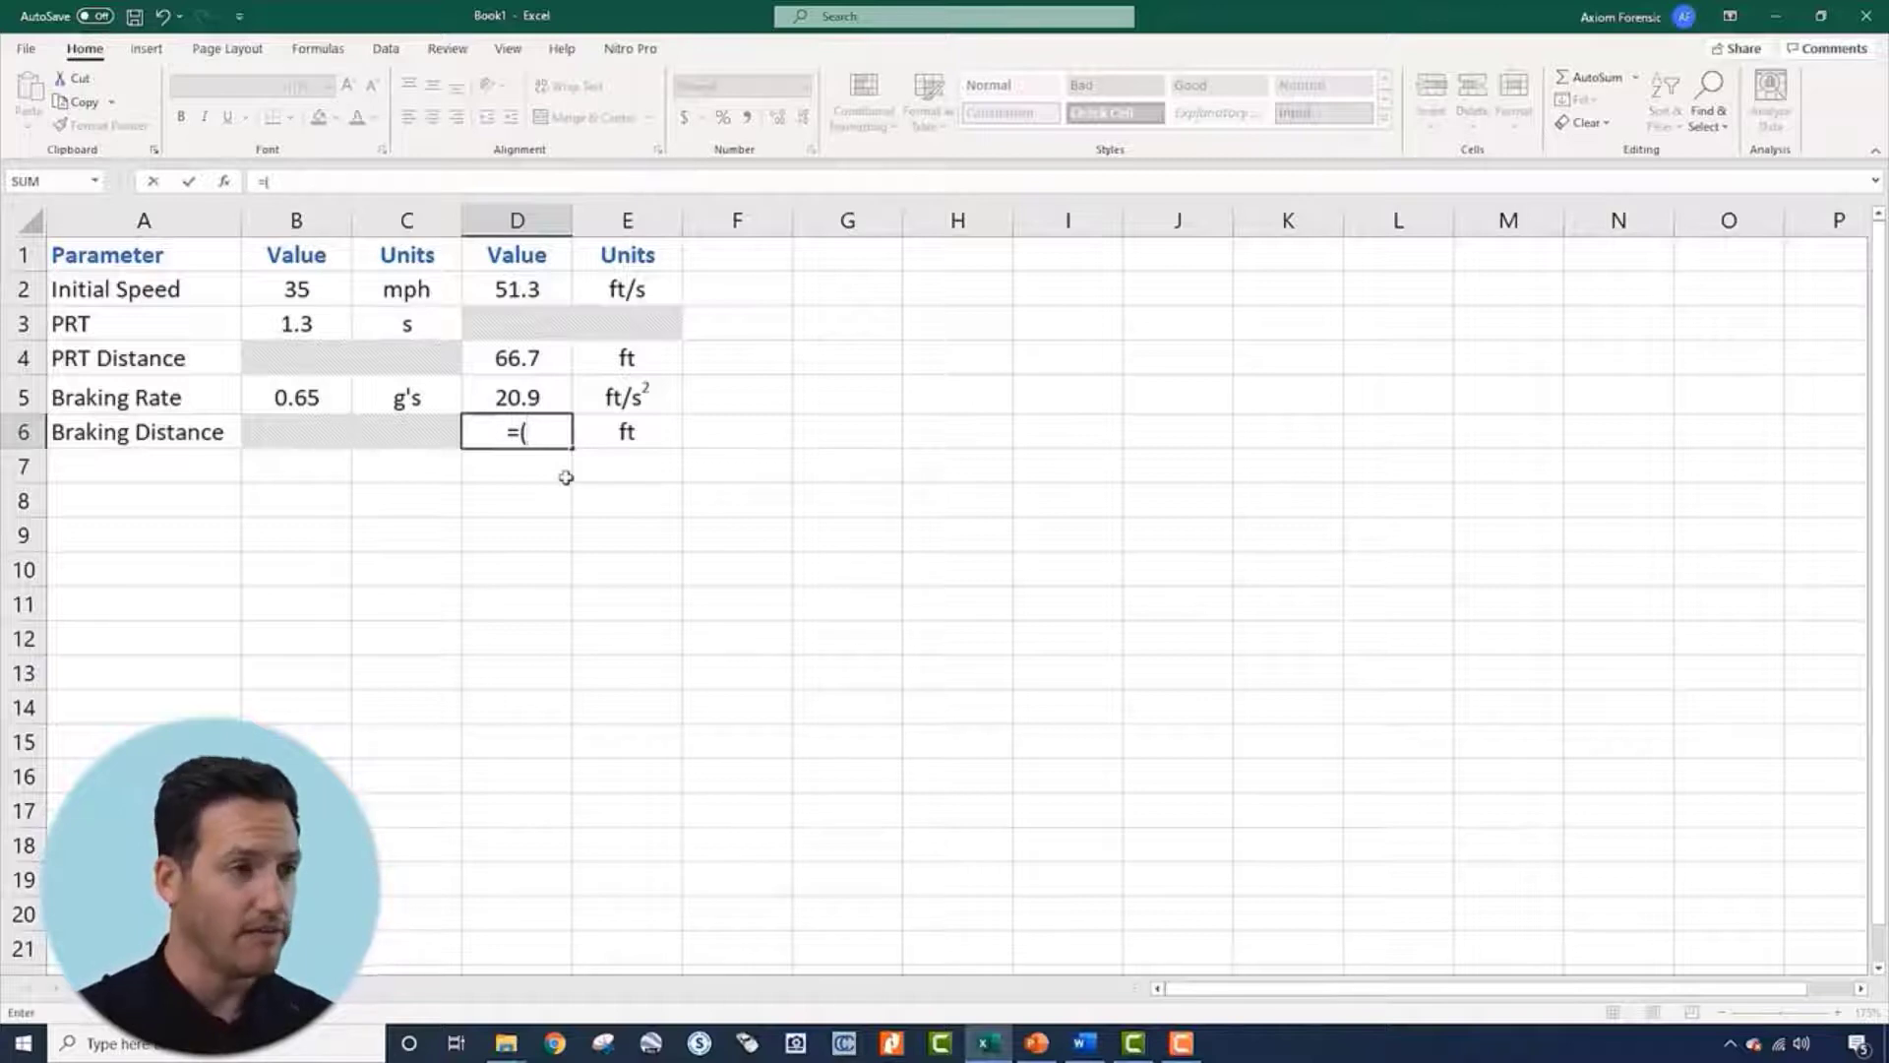
{"action": "type", "text": "0^2"}
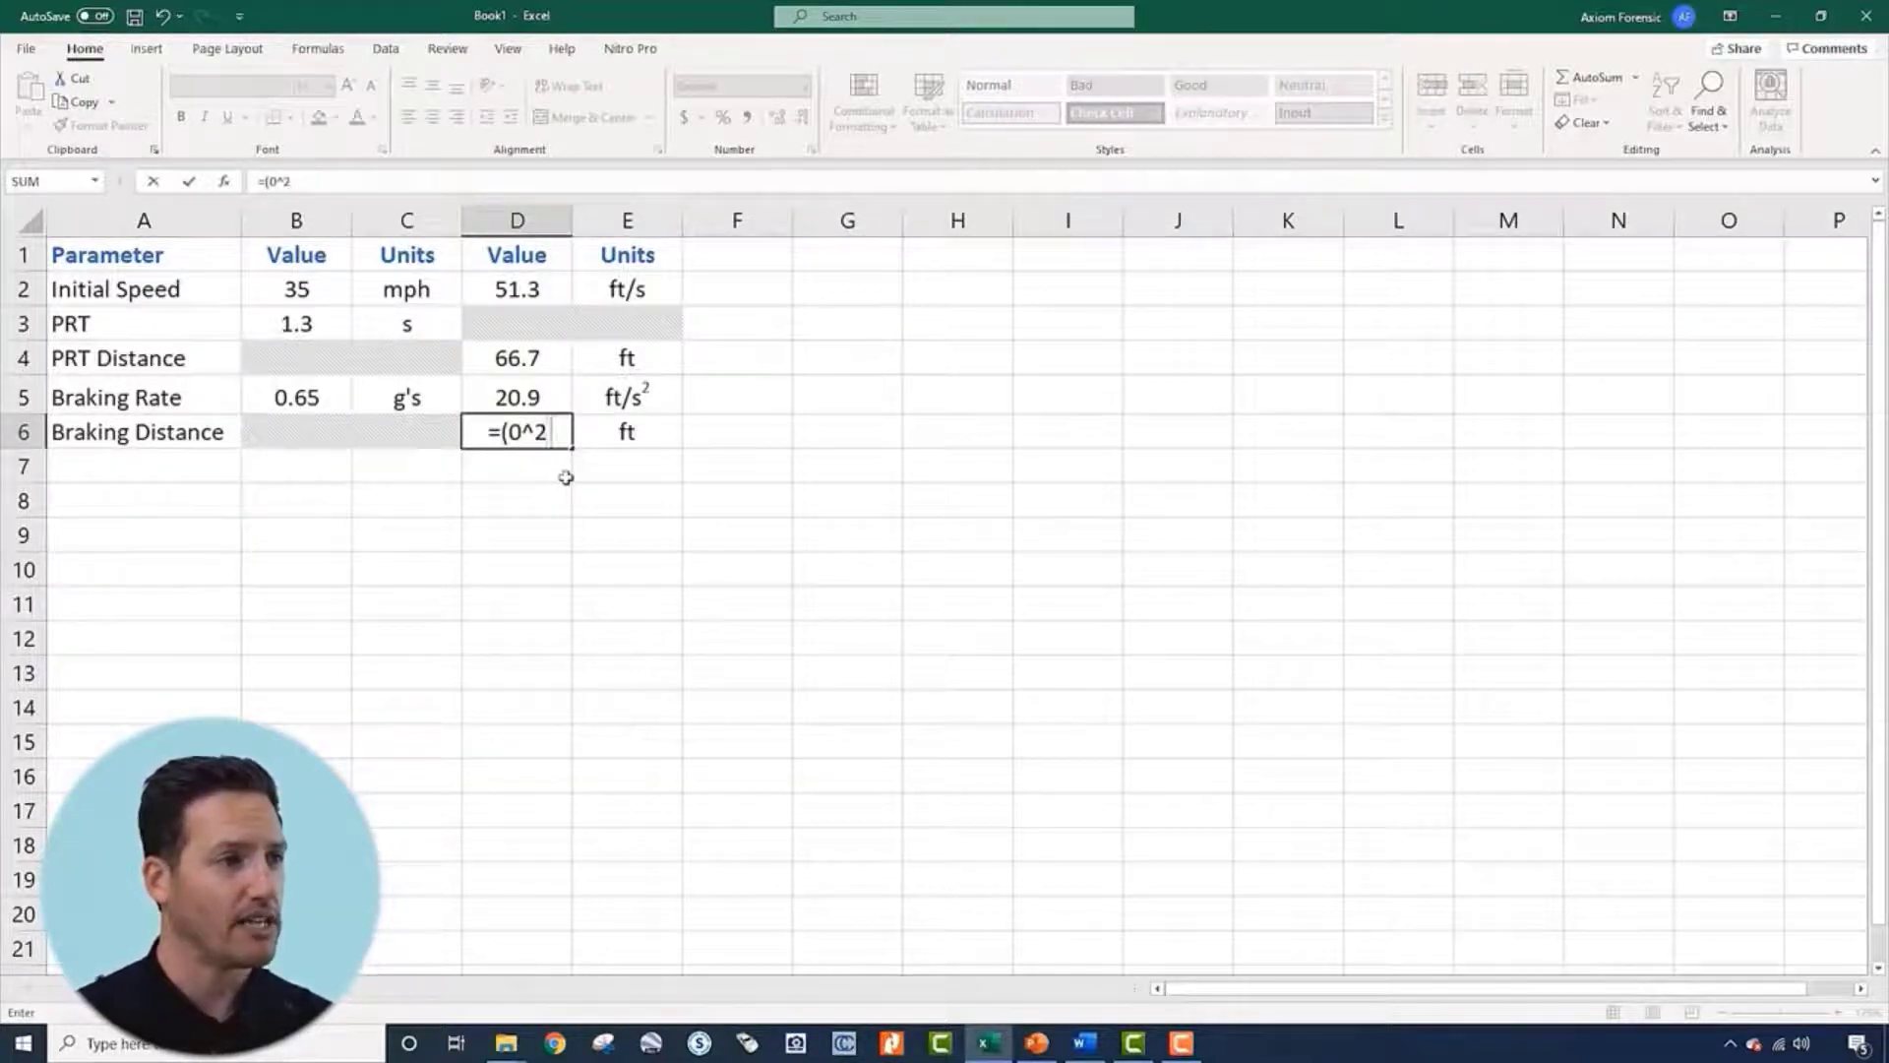
{"action": "type", "text": "-"}
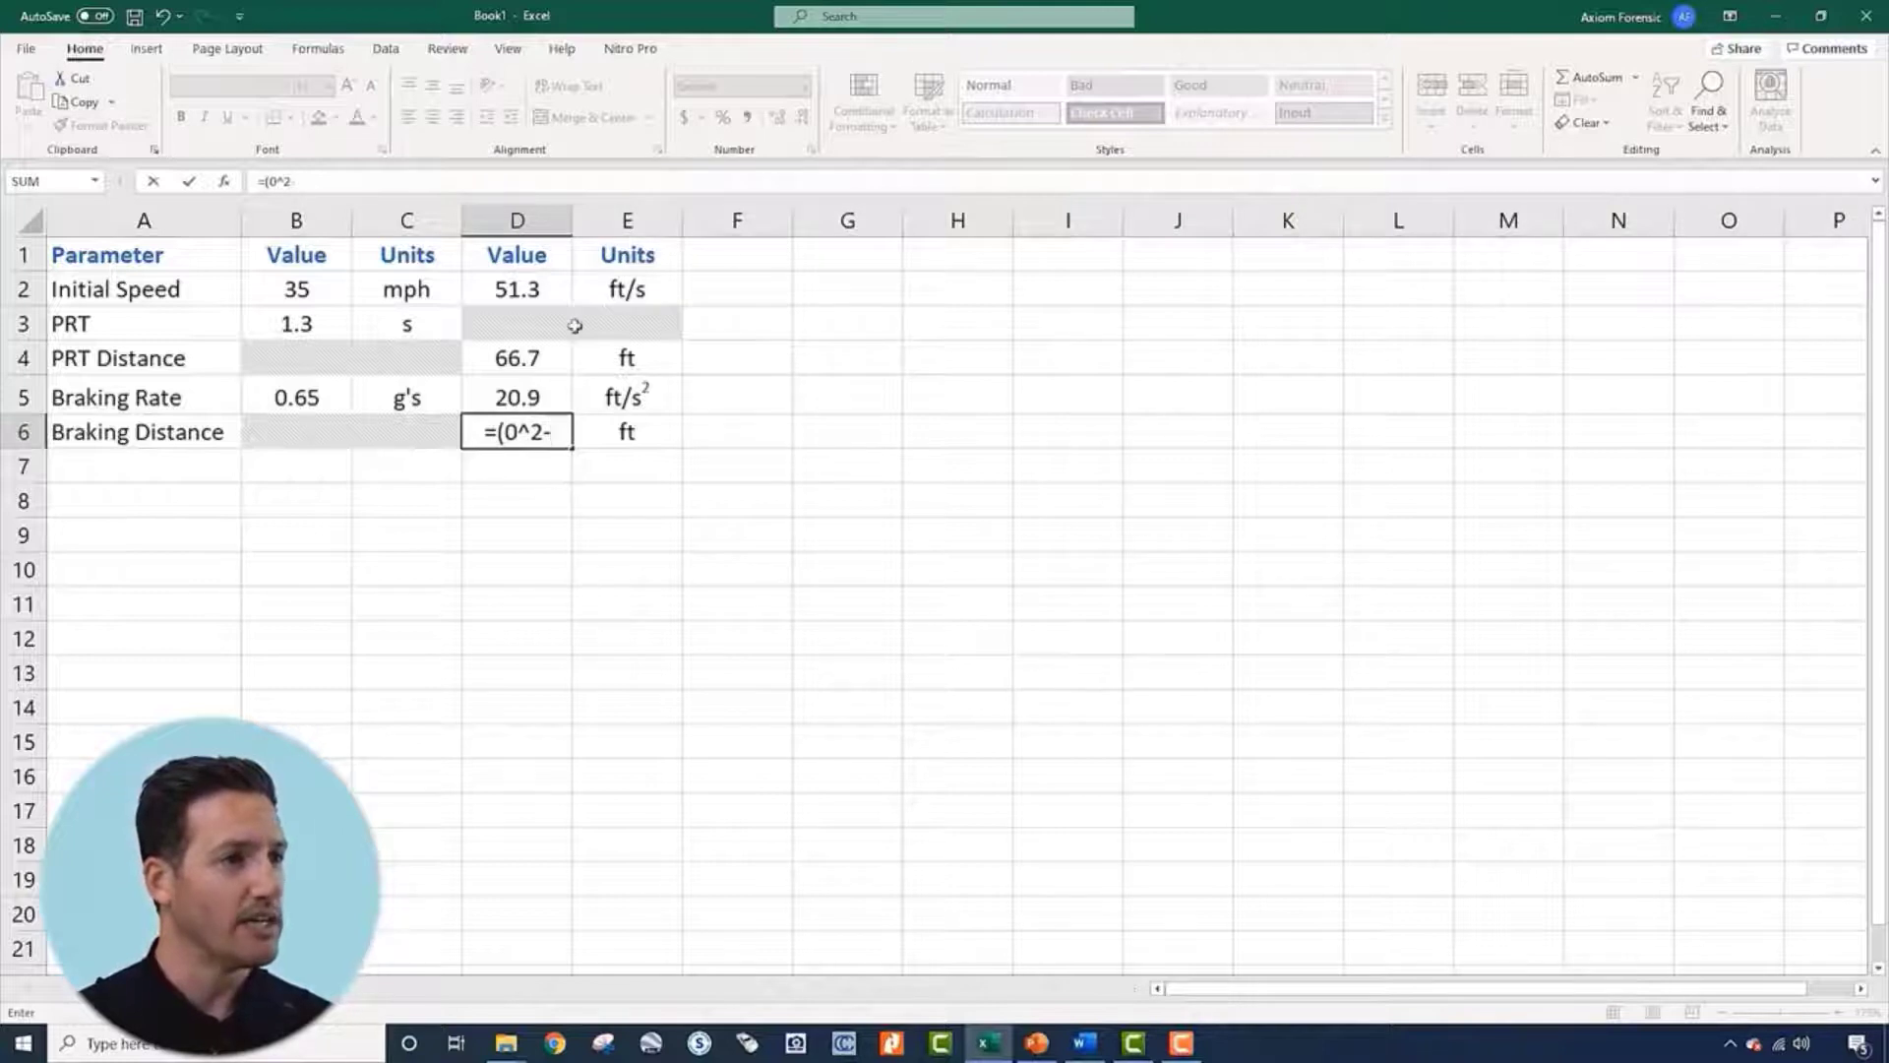
{"action": "left_click", "coordinate": [562, 294]}
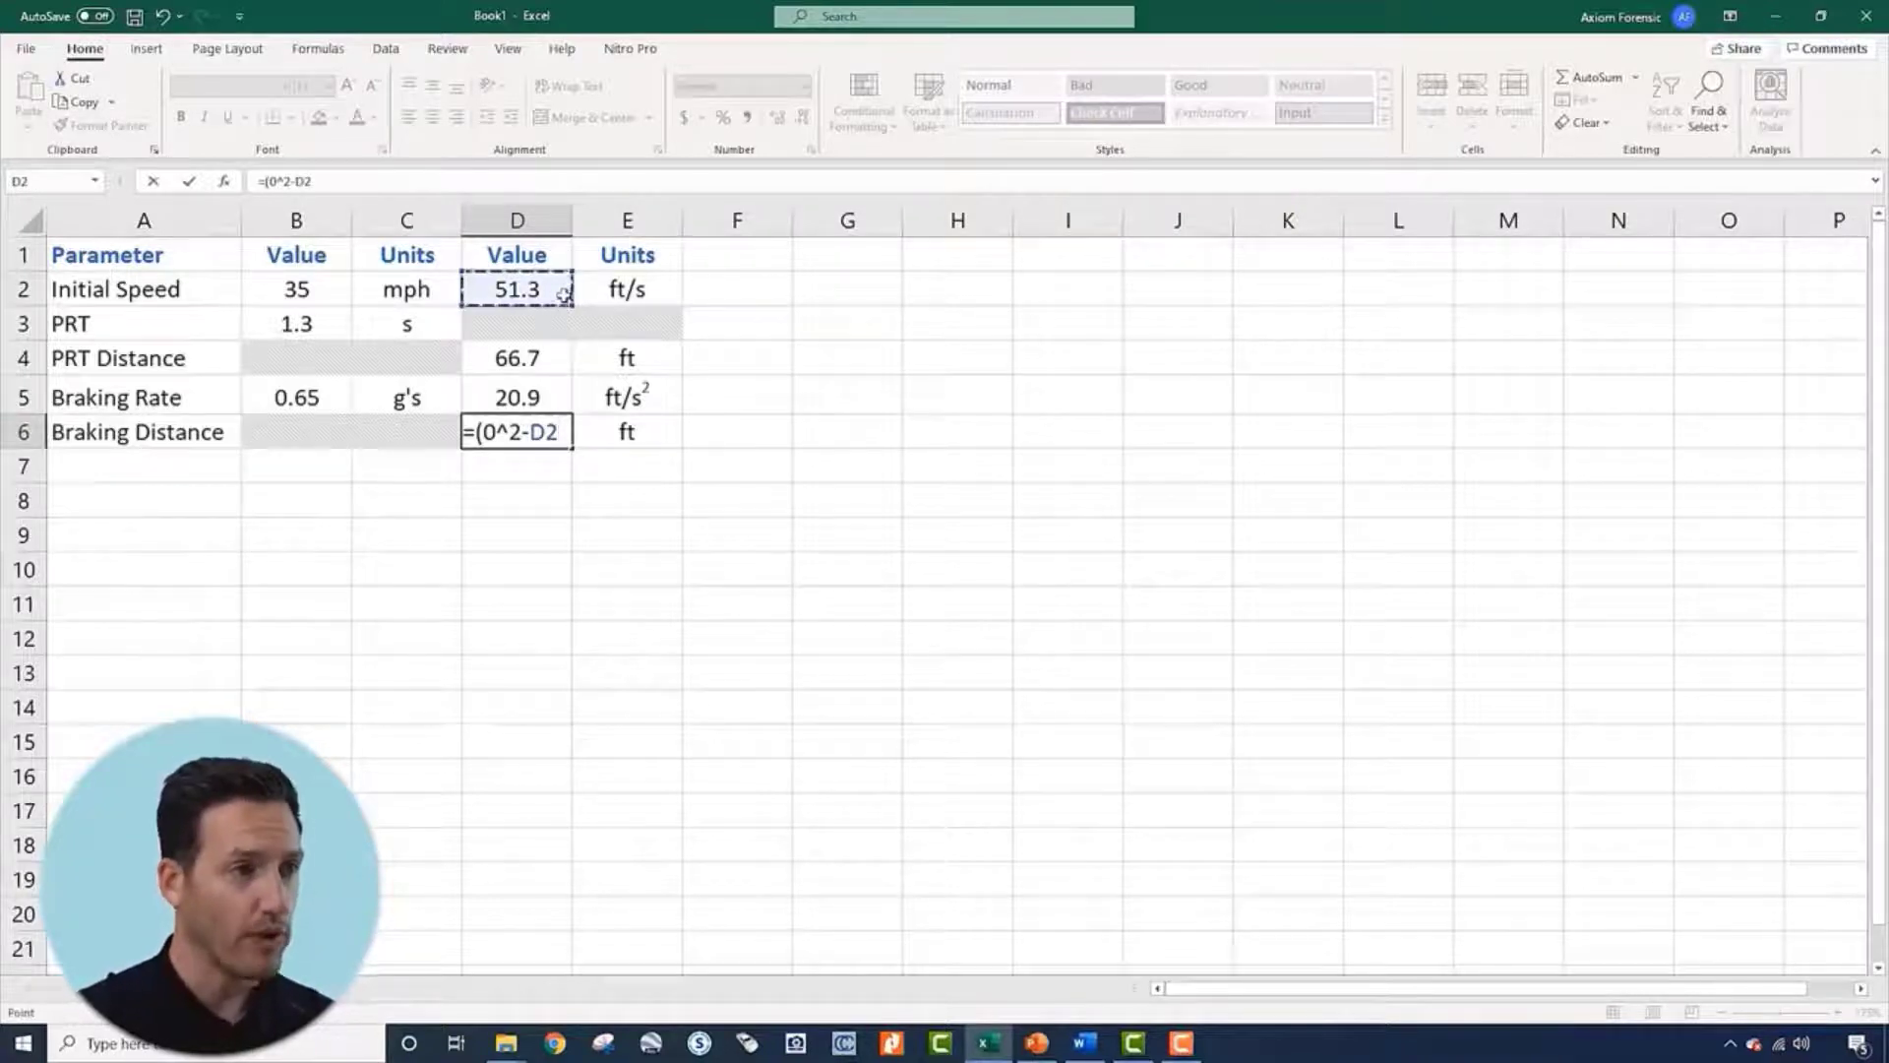
{"action": "type", "text": "^2)/(2*"}
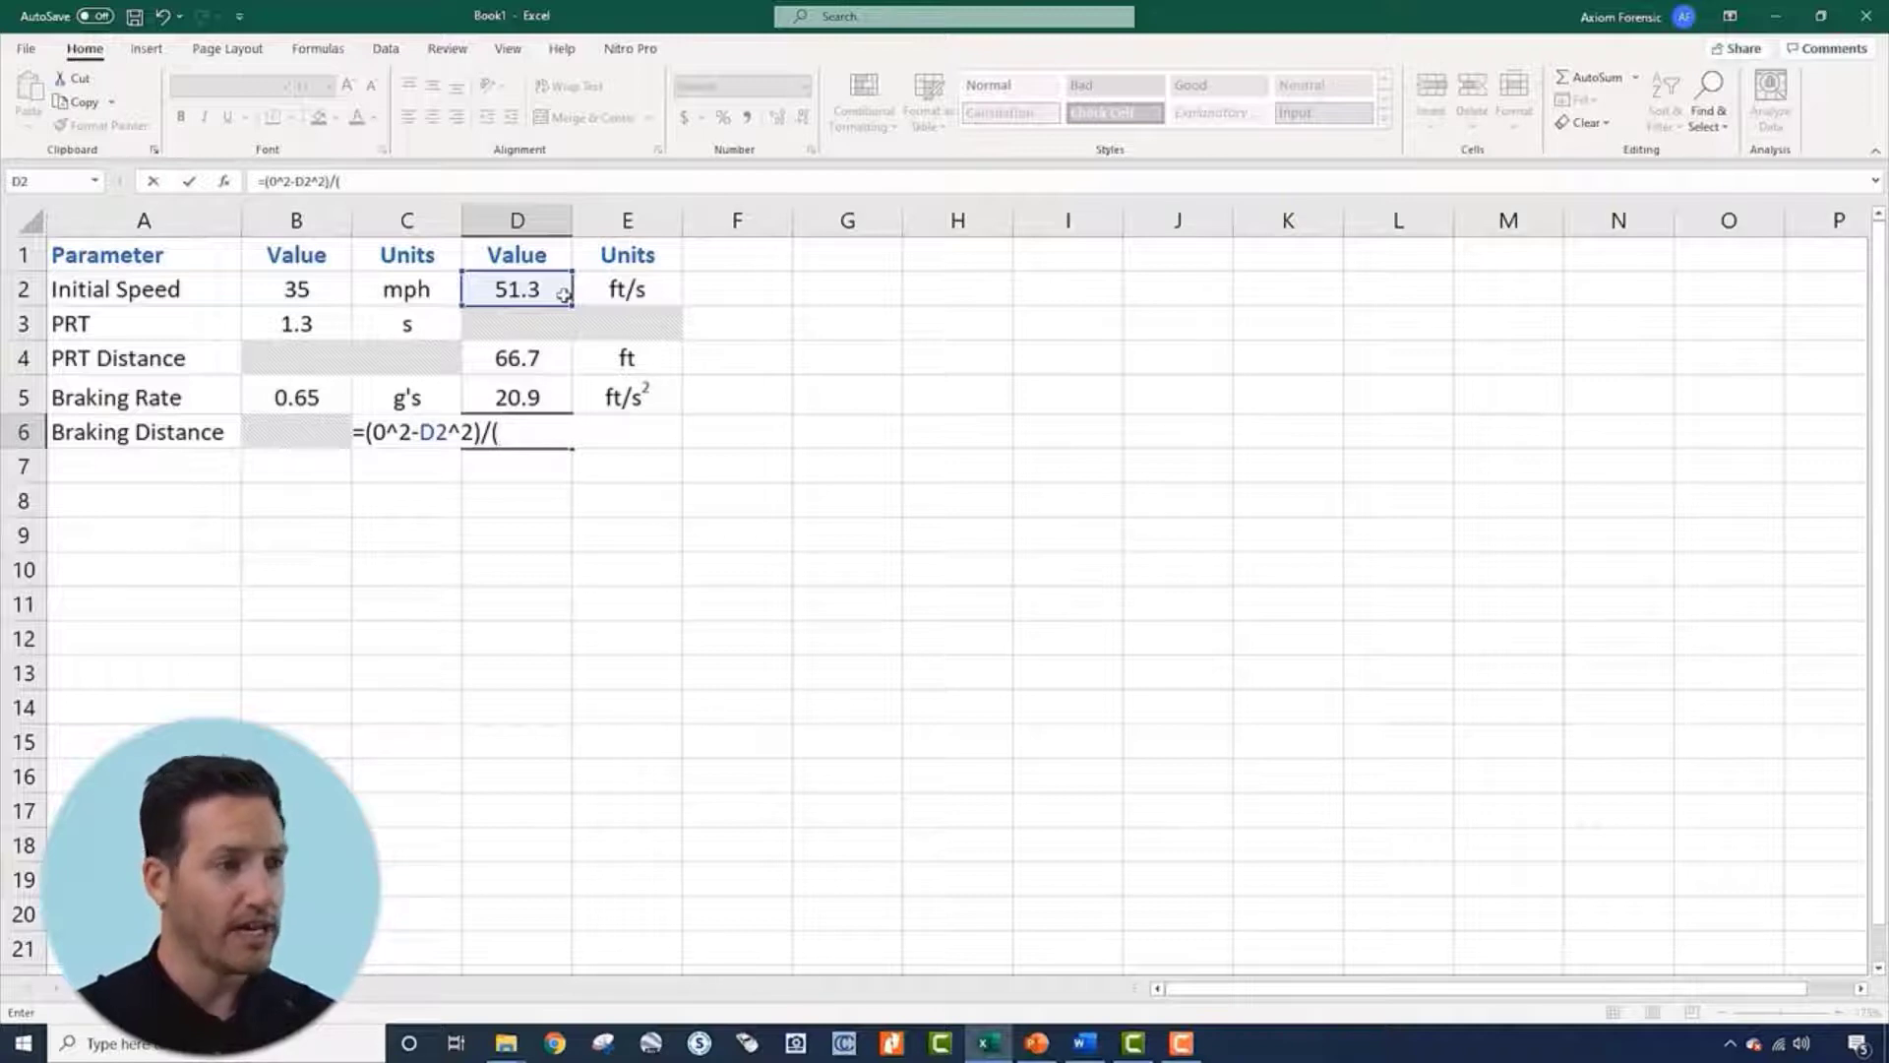
{"action": "left_click", "coordinate": [539, 389]}
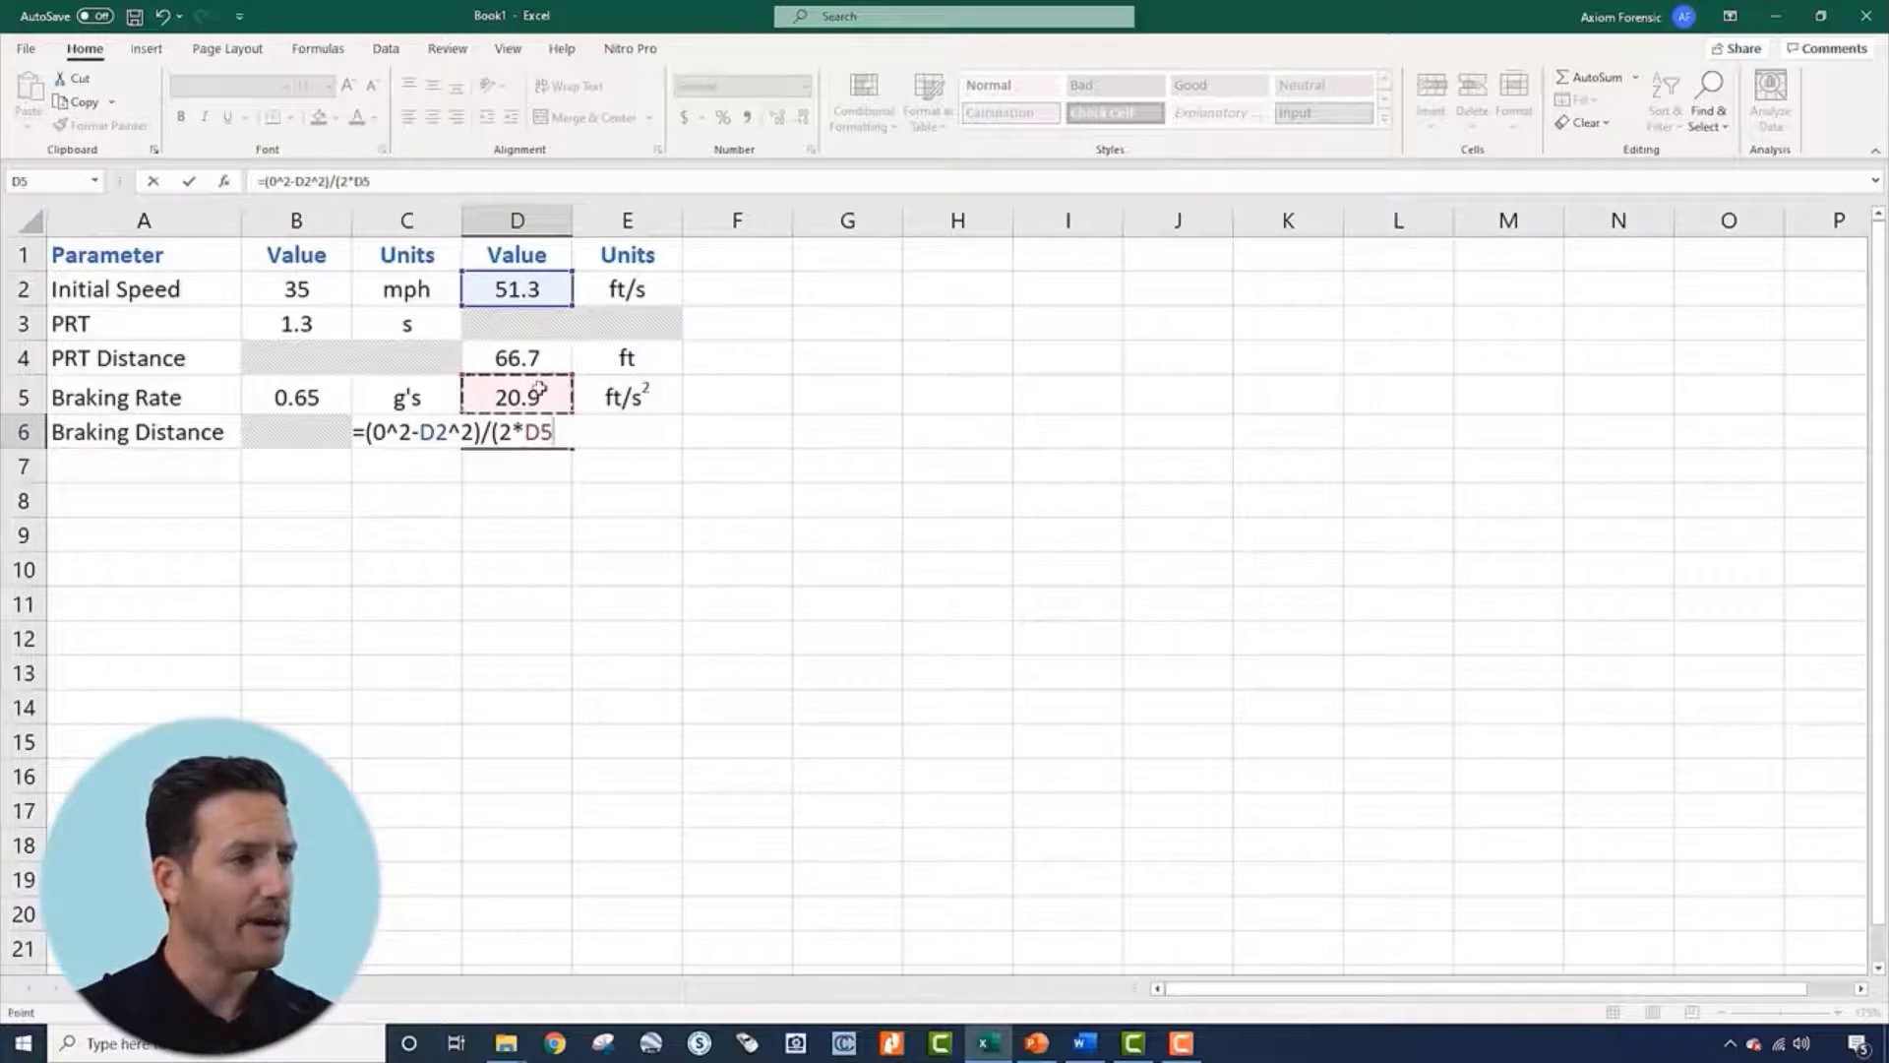
{"action": "type", "text": ")"}
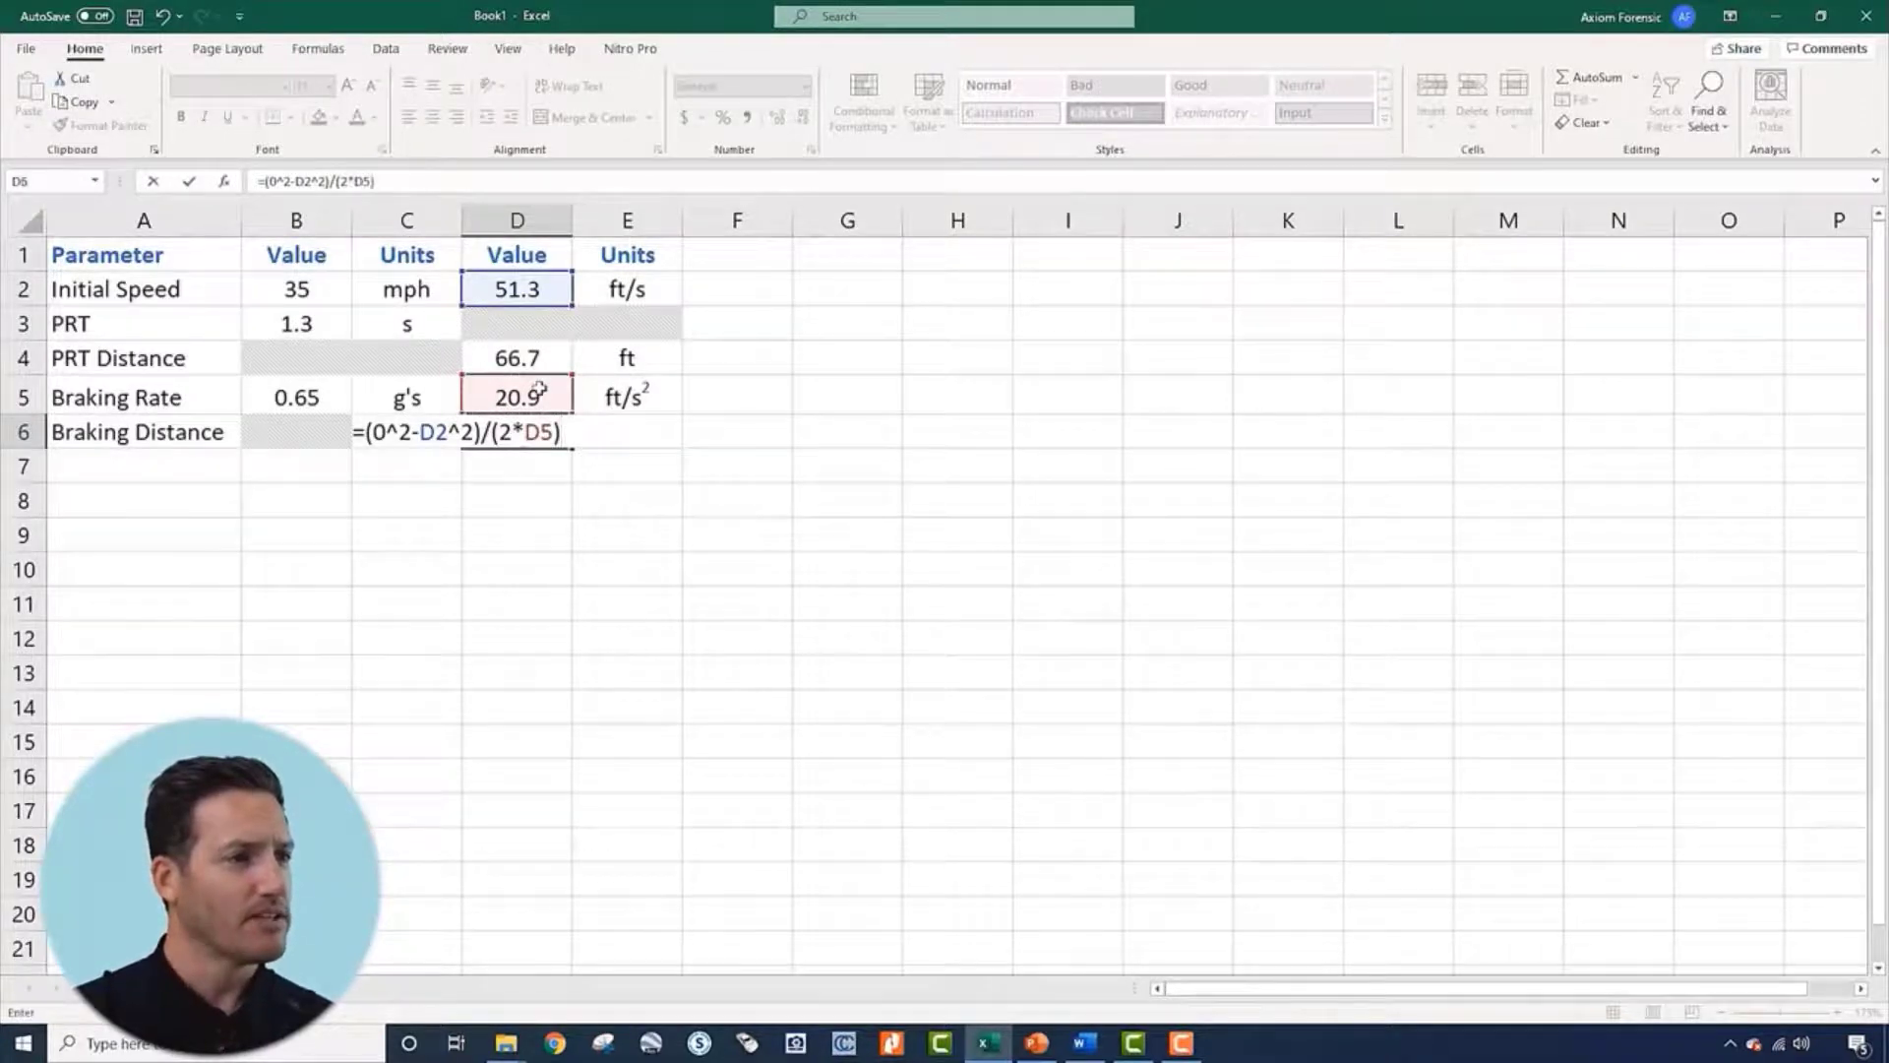
{"action": "key", "text": "Return"}
{"action": "key", "text": "Right"}
{"action": "key", "text": "Up"}
{"action": "key", "text": "Left"}
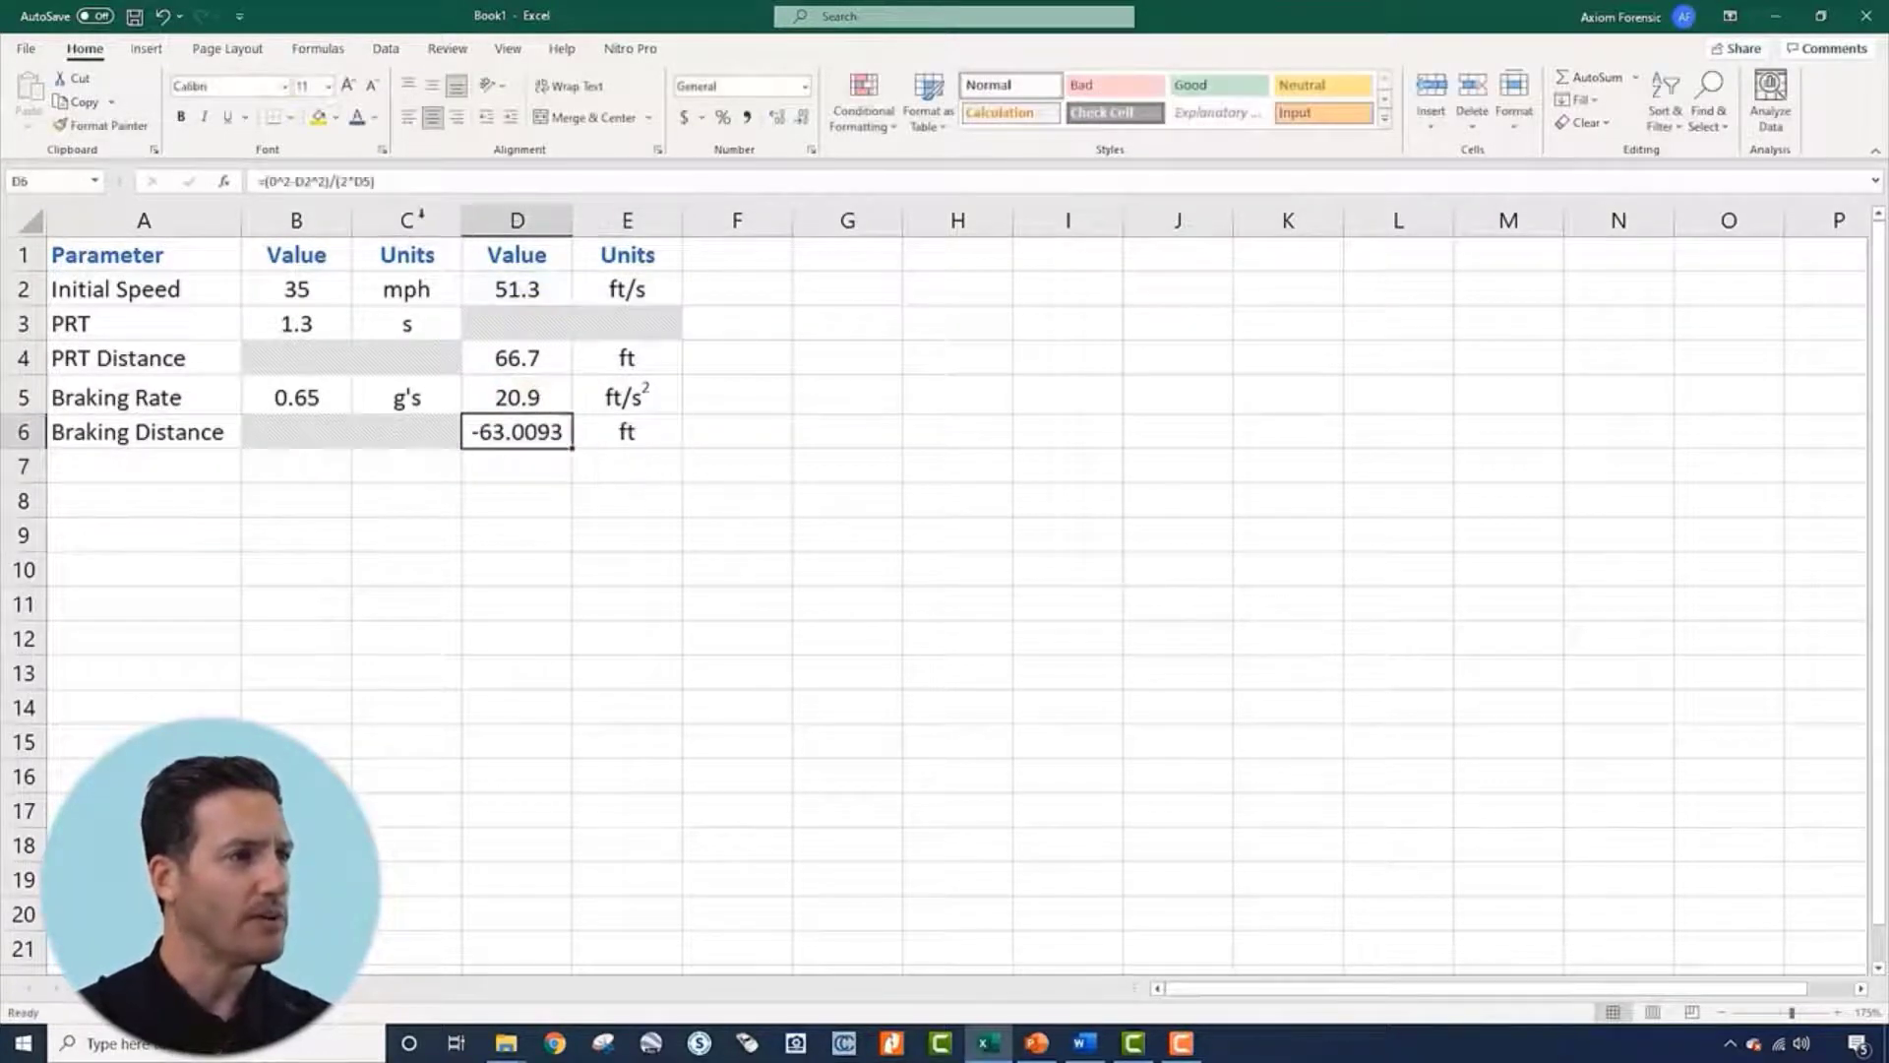
Make the 2 in the denominator of D6's formula negative so it reads =(0^2-D2^2)/(-2*D5)
{"action": "left_click", "coordinate": [342, 181]}
{"action": "type", "text": "-"}
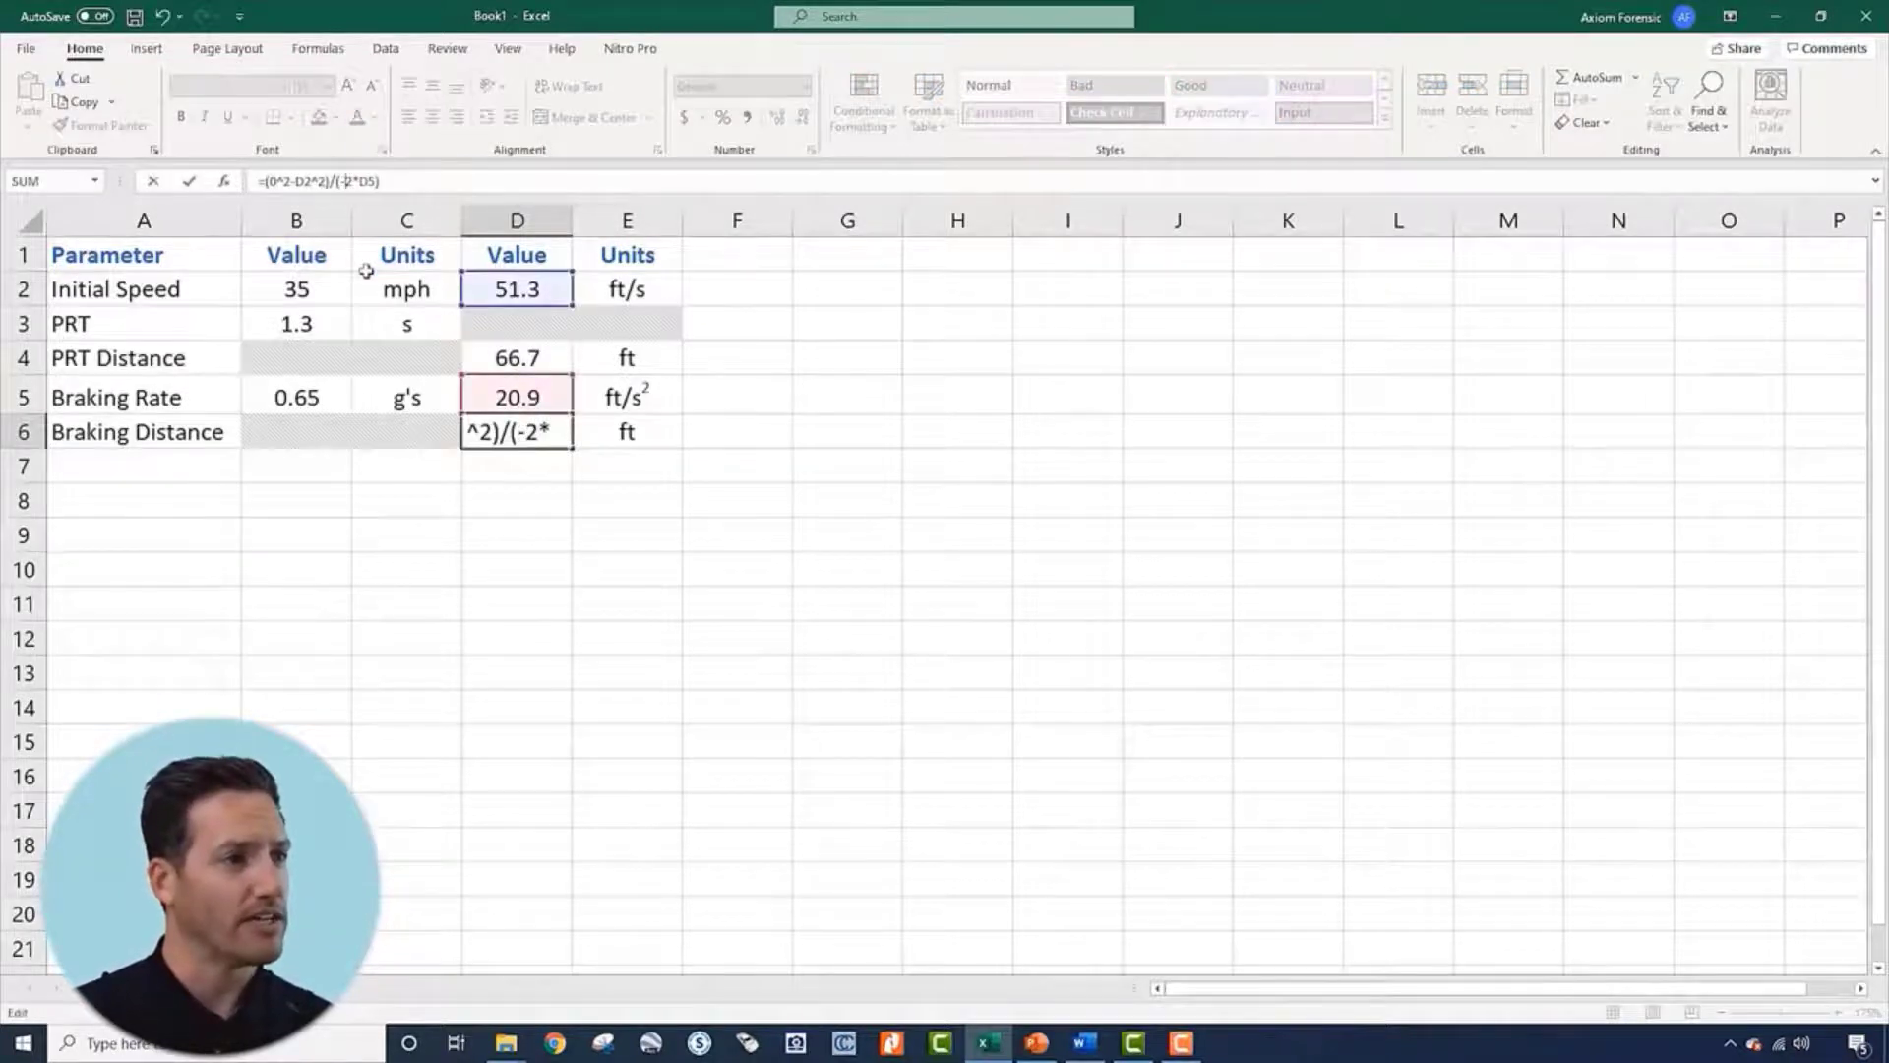
{"action": "key", "text": "Return"}
{"action": "key", "text": "Up"}
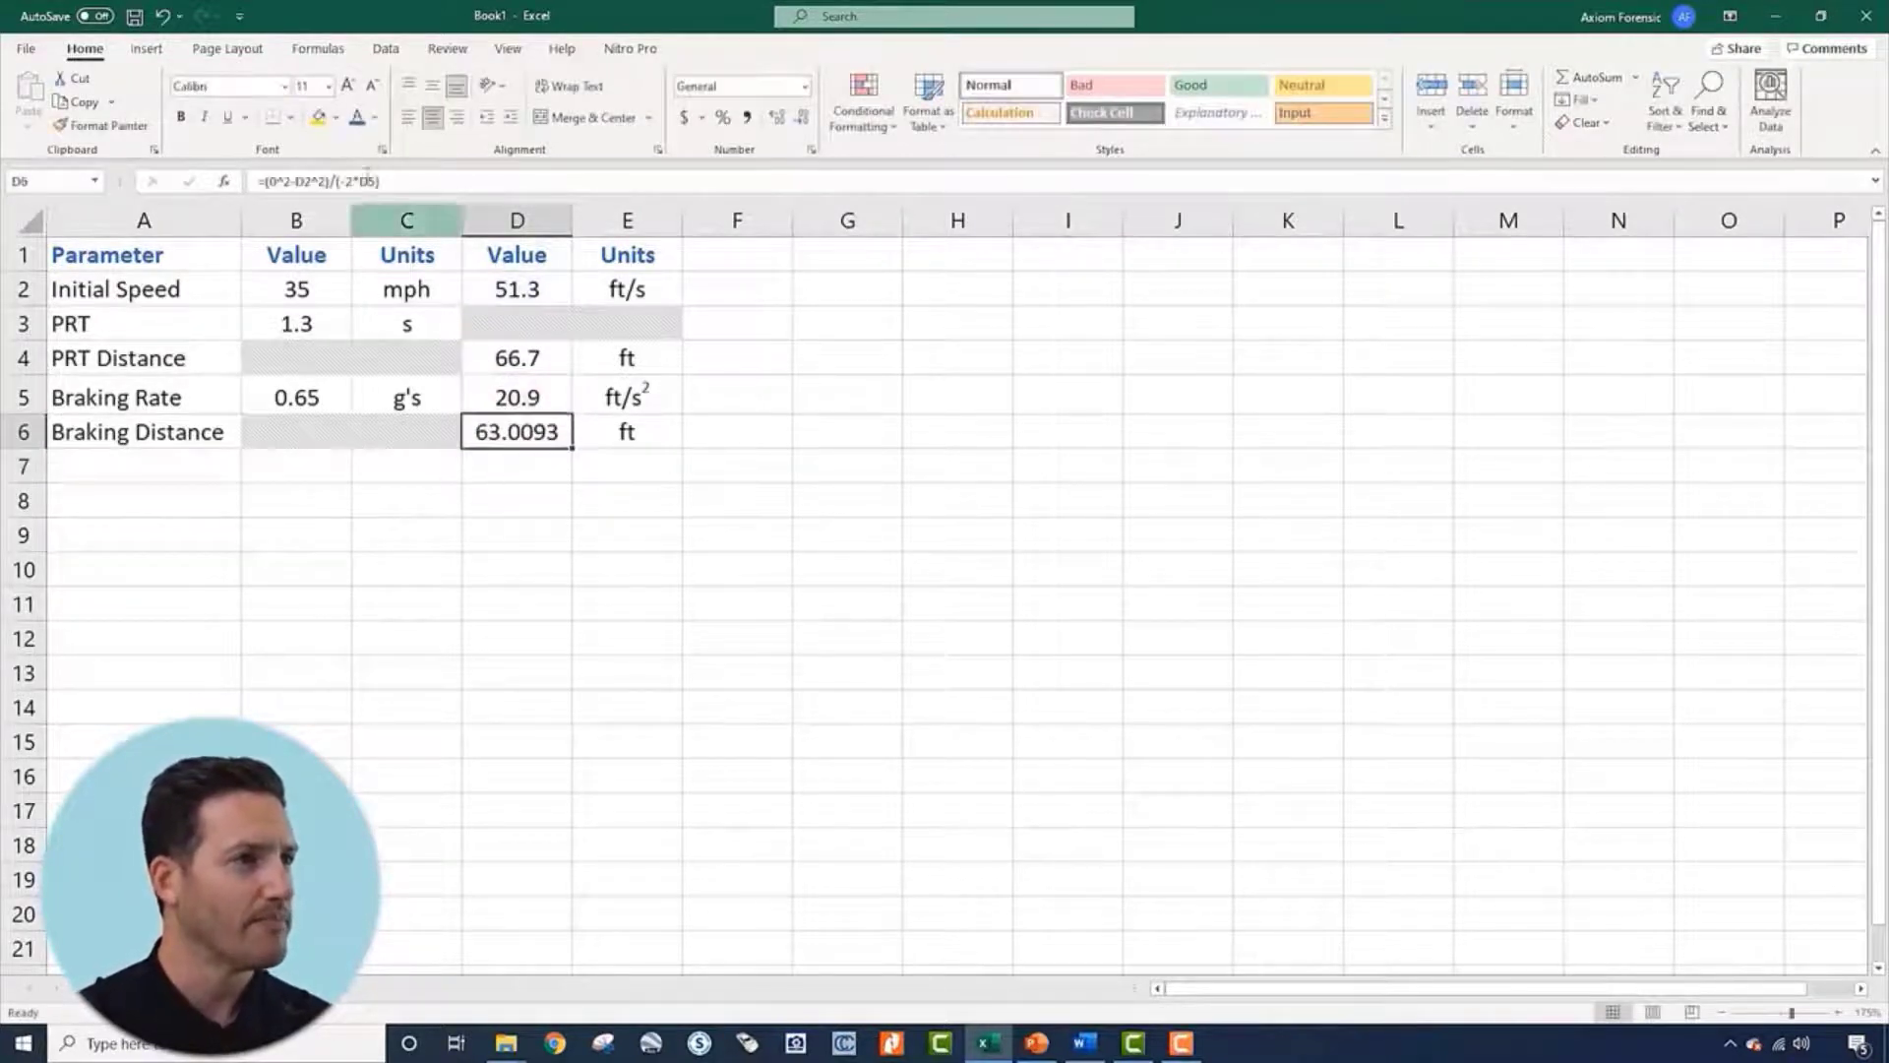
Remove the minus sign from the braking distance formula in D6 and set the braking rate in B5 to -0.65
{"action": "left_click", "coordinate": [347, 181]}
{"action": "key", "text": "Return"}
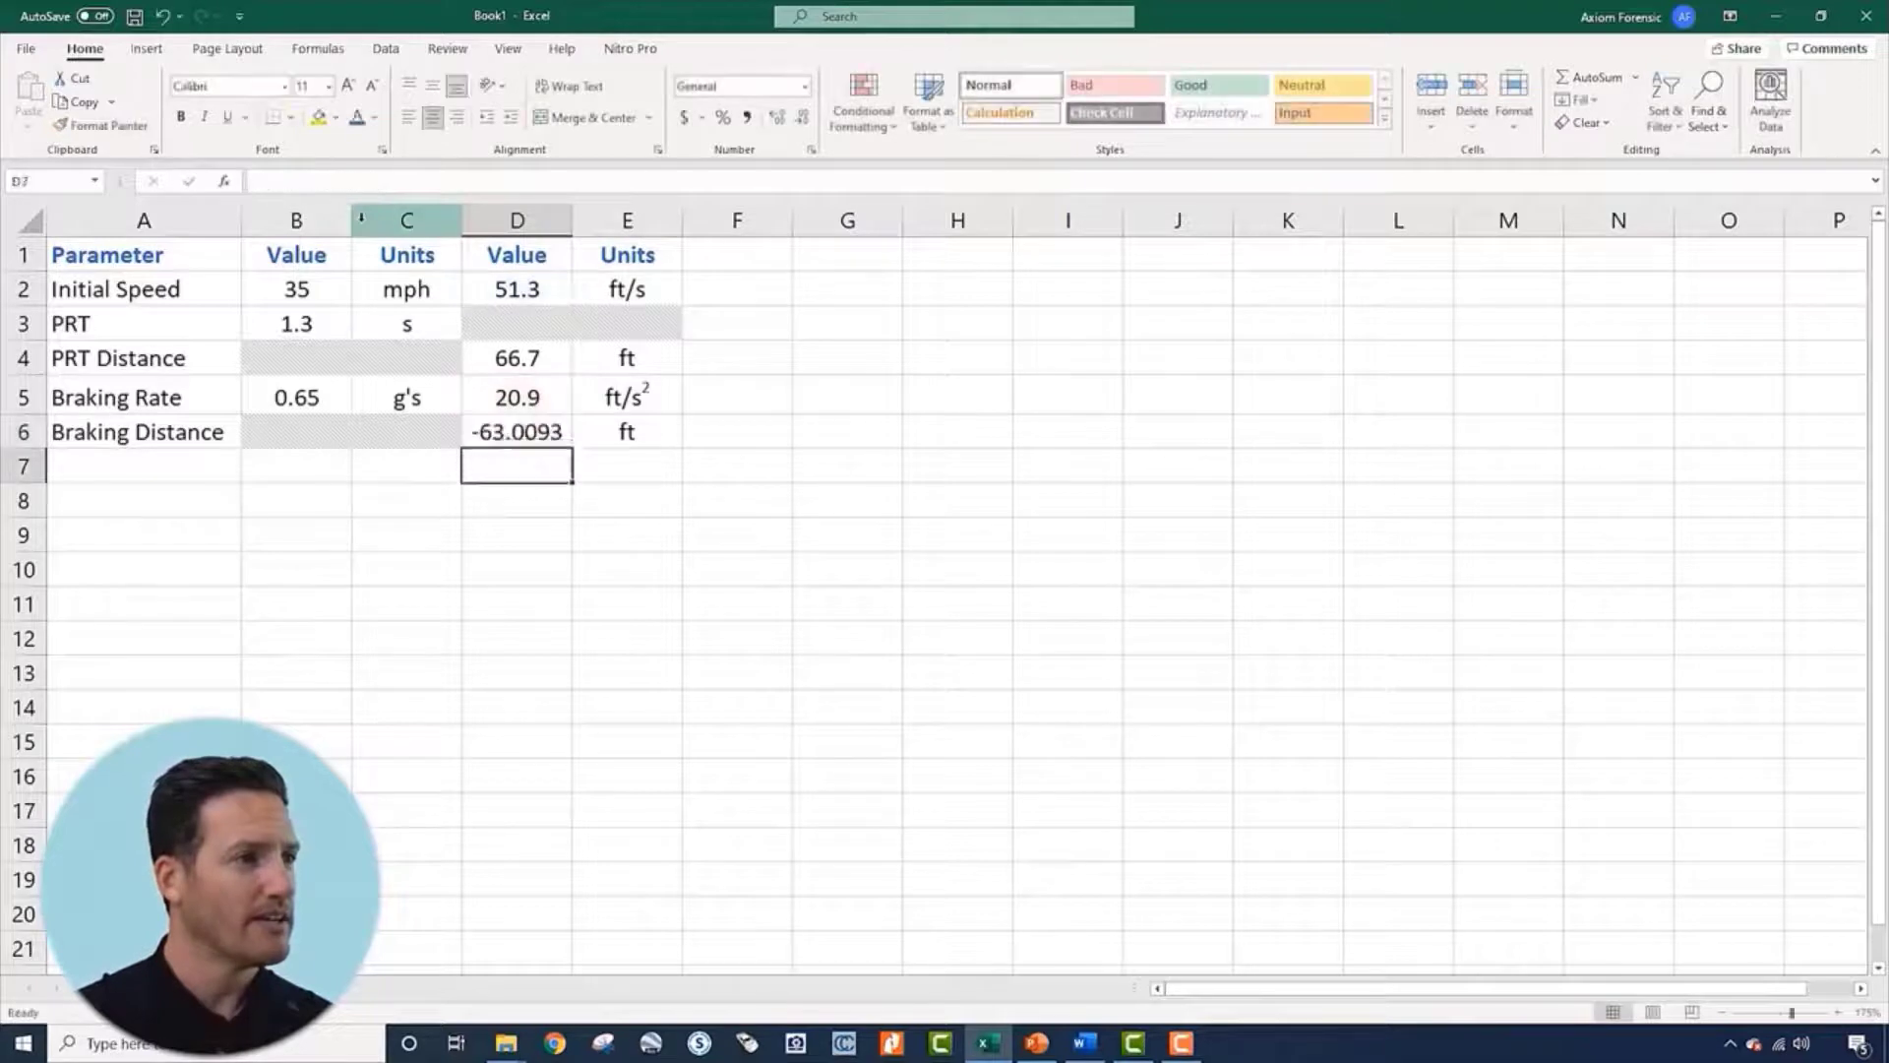
{"action": "key", "text": "Up"}
{"action": "key", "text": "Left"}
{"action": "key", "text": "Left"}
{"action": "key", "text": "Up"}
{"action": "type", "text": "-0."}
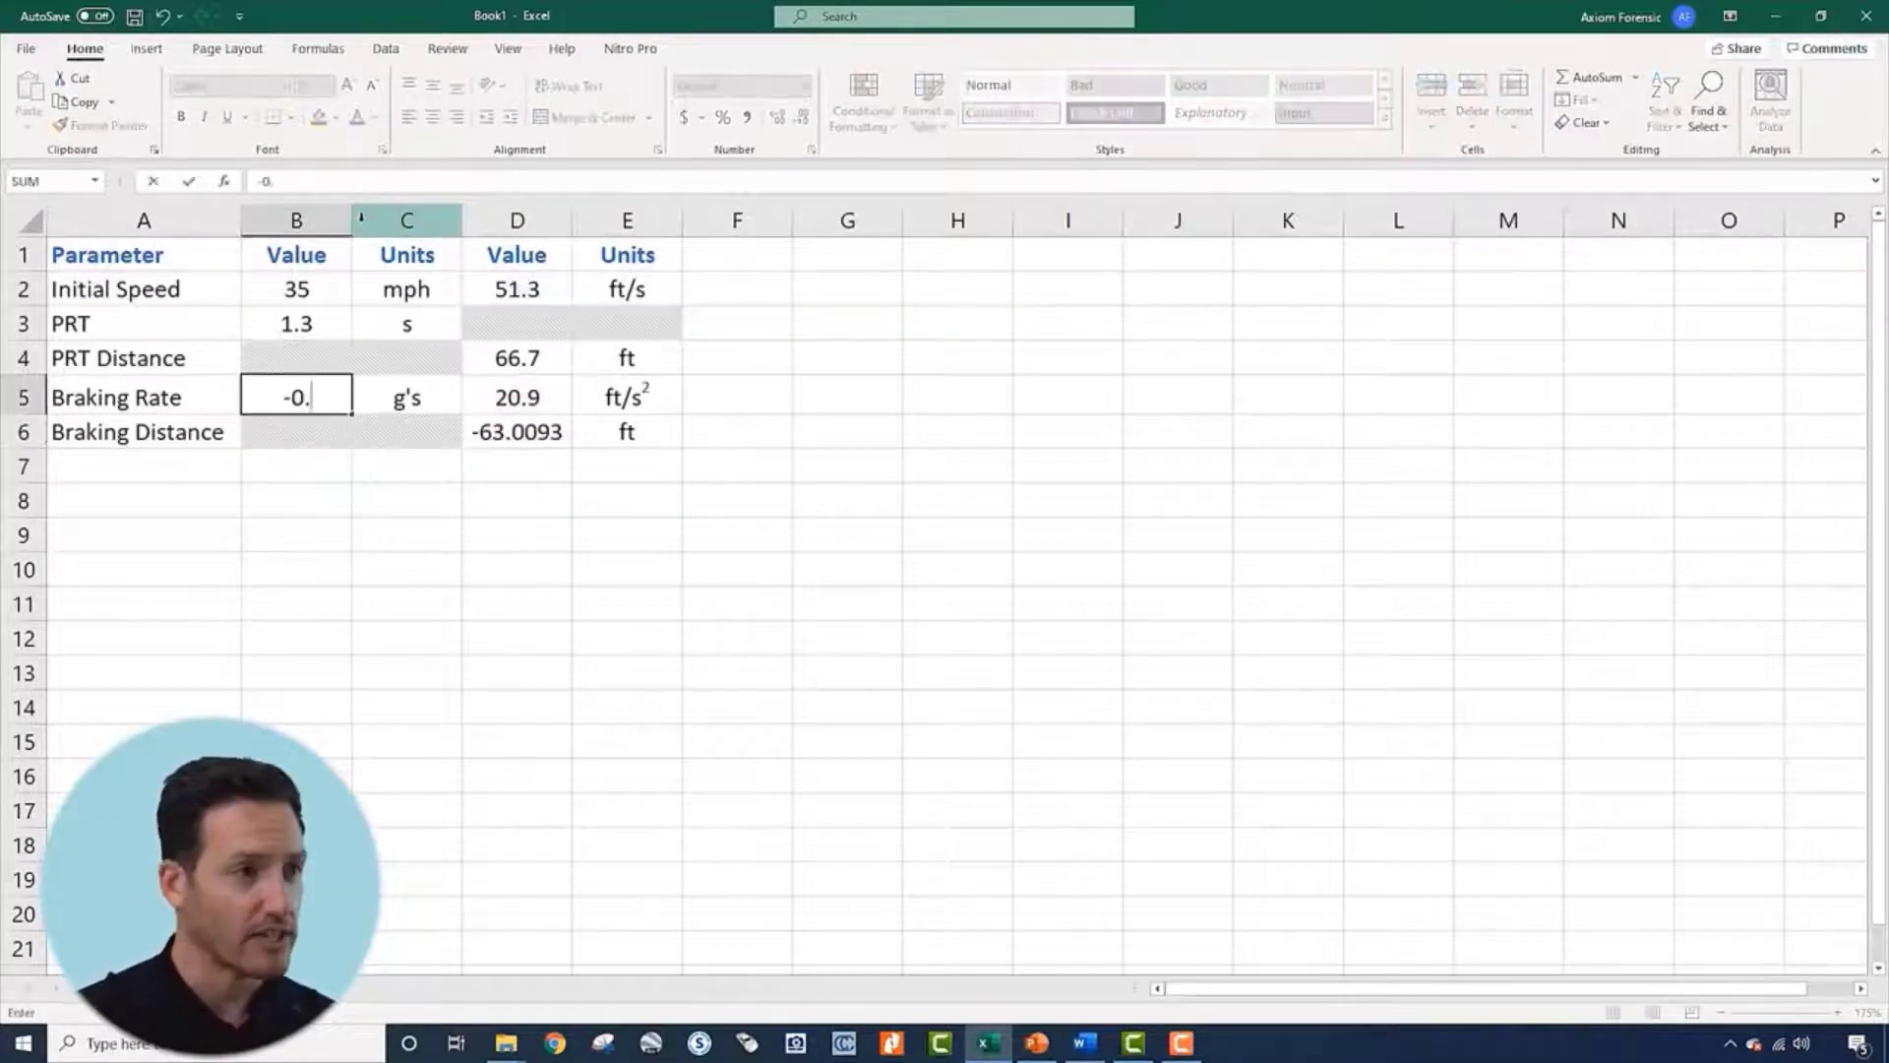
{"action": "type", "text": "65"}
{"action": "key", "text": "Return"}
Format the braking distance value in D6 to one decimal place
{"action": "key", "text": "Right"}
{"action": "key", "text": "Right"}
{"action": "key", "text": "Up"}
{"action": "key", "text": "Down"}
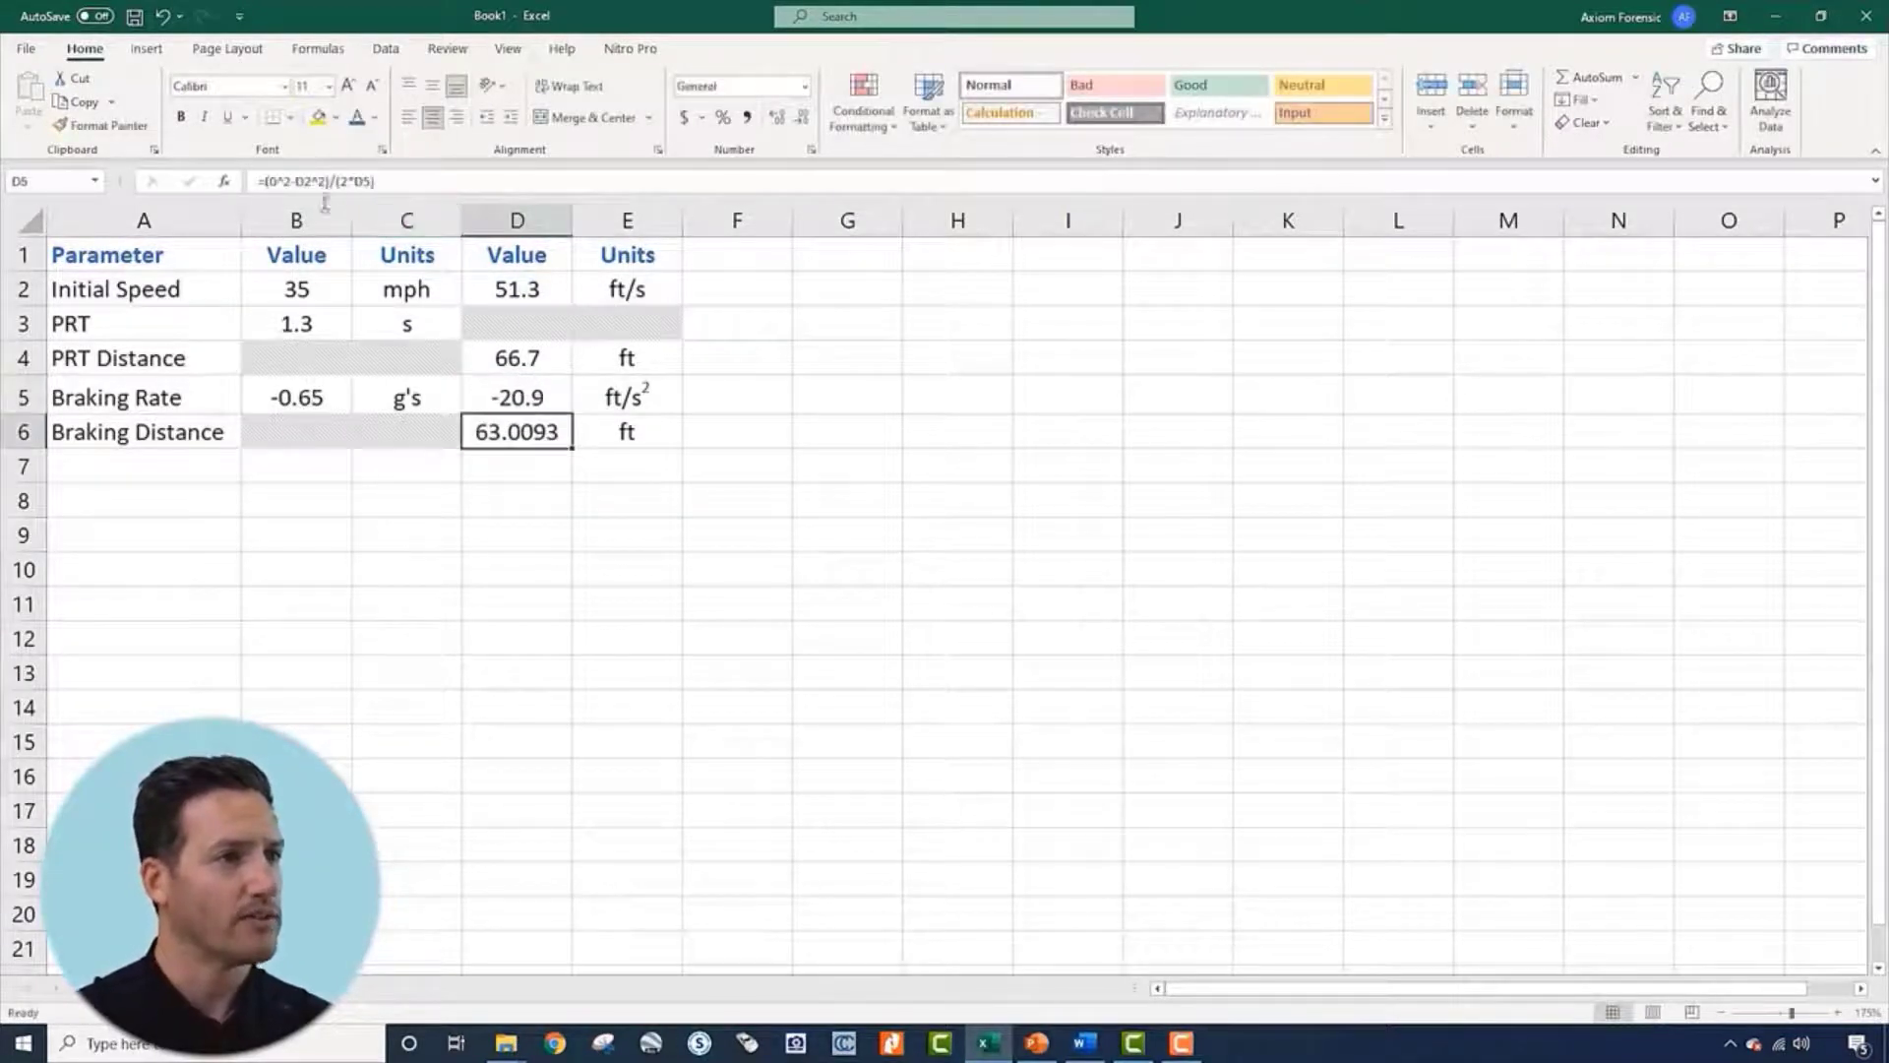
{"action": "left_click", "coordinate": [797, 120]}
{"action": "left_click", "coordinate": [797, 120]}
{"action": "left_click", "coordinate": [797, 120]}
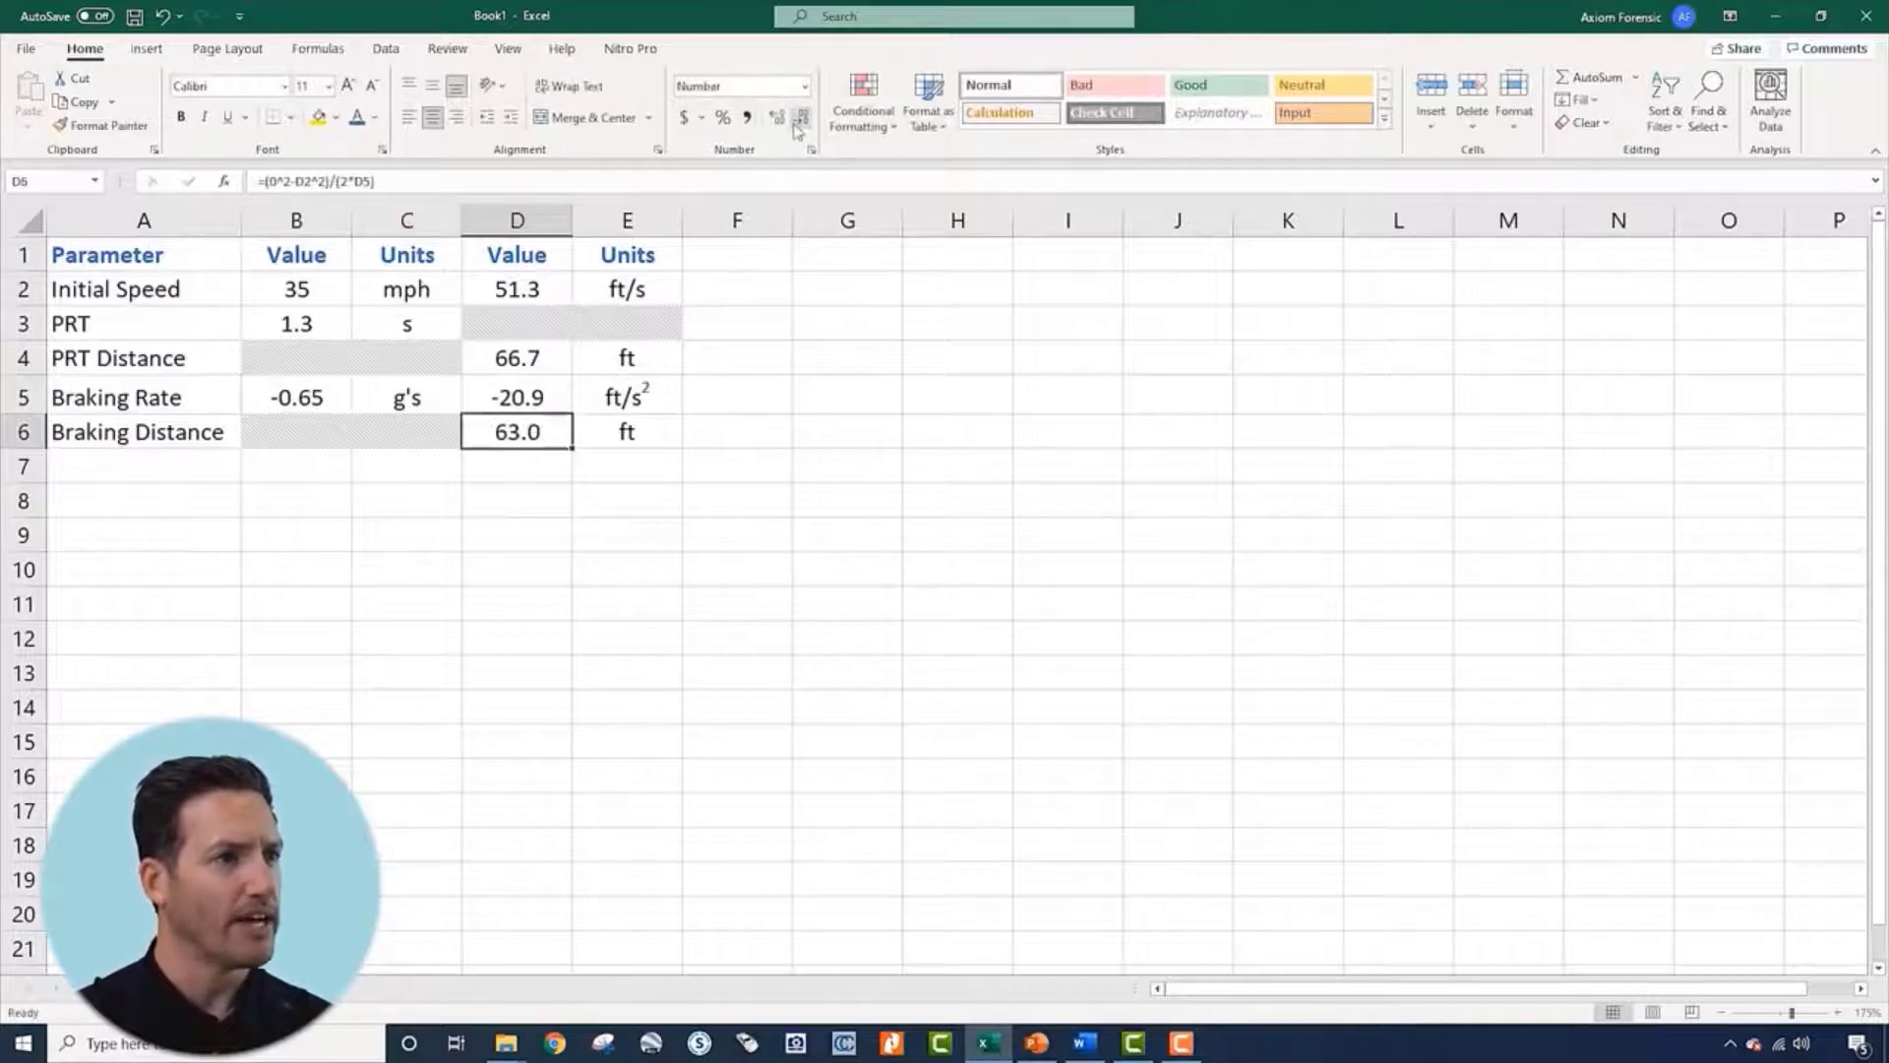
{"action": "left_click", "coordinate": [797, 120]}
{"action": "left_click", "coordinate": [777, 120]}
{"action": "left_click", "coordinate": [816, 357]}
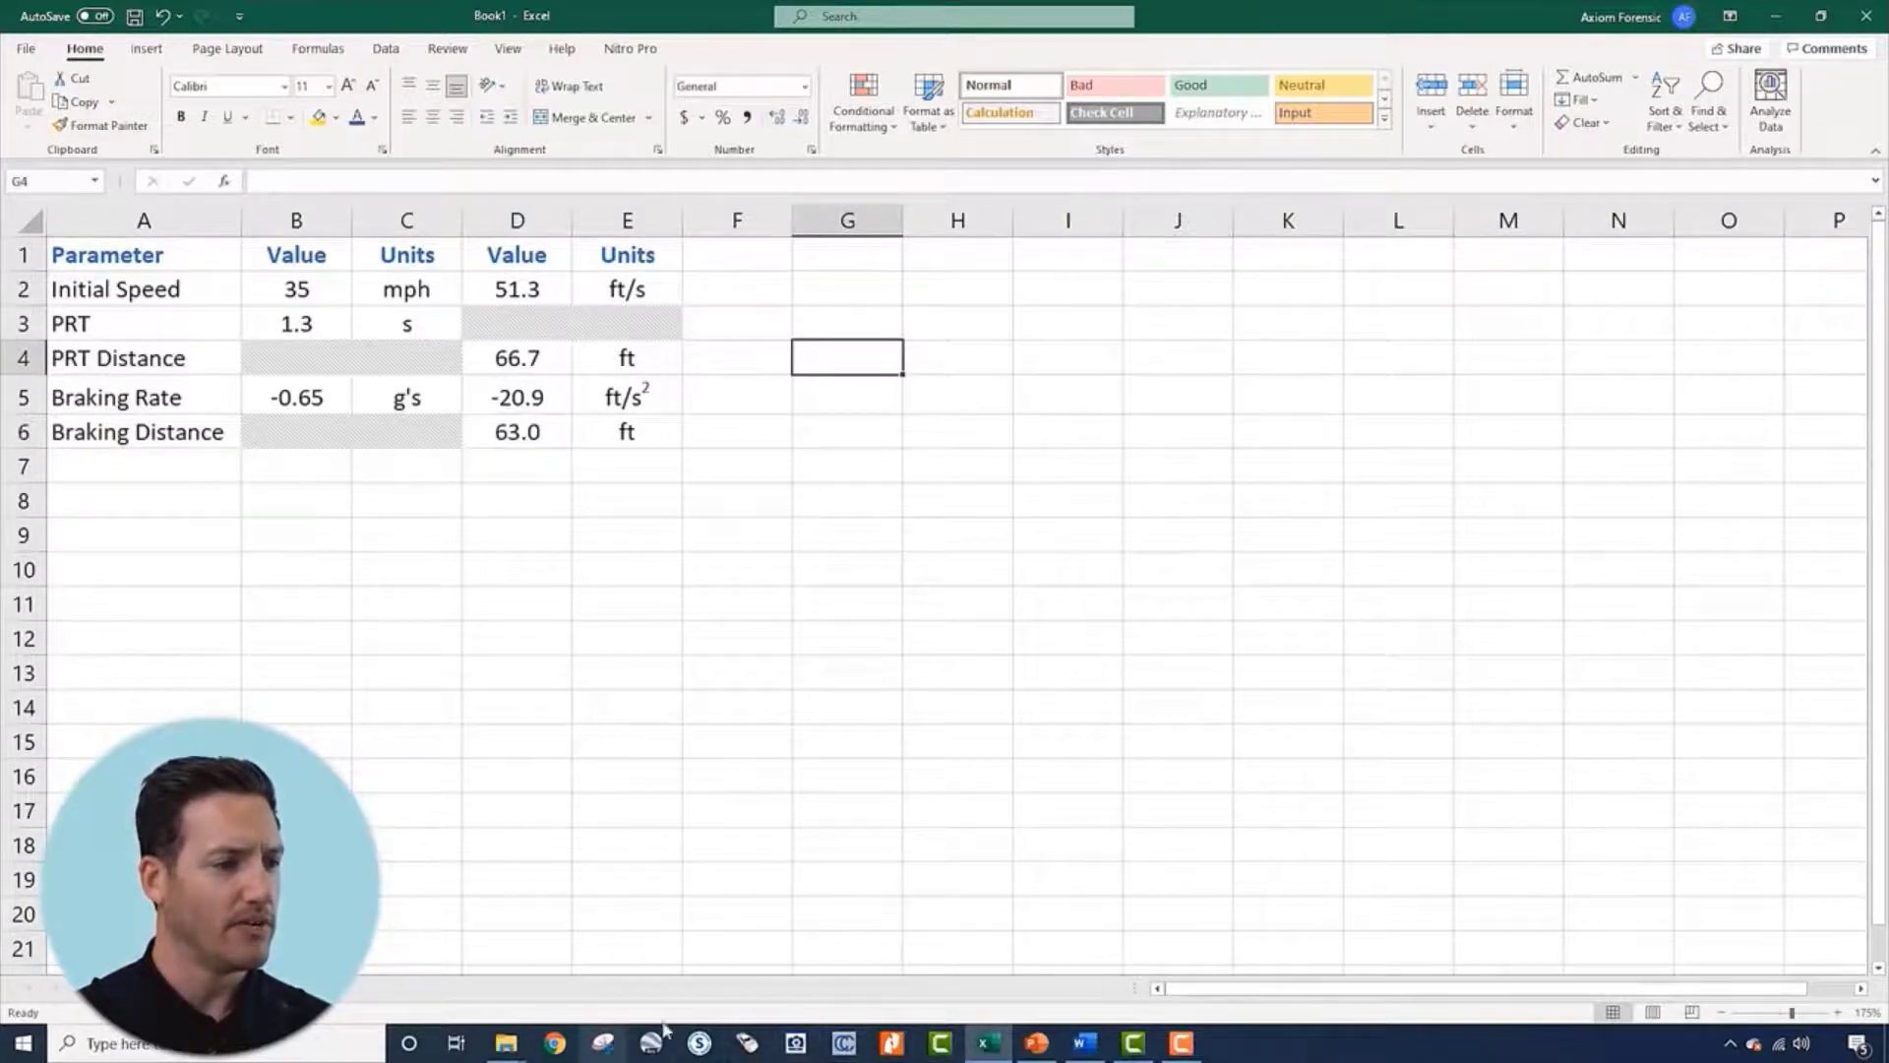
Open the NUCPS Equations image to check the distance equation, then return to the worksheet and select the braking distance value in D6
{"action": "mouse_move", "coordinate": [504, 1051]}
{"action": "left_click", "coordinate": [597, 989]}
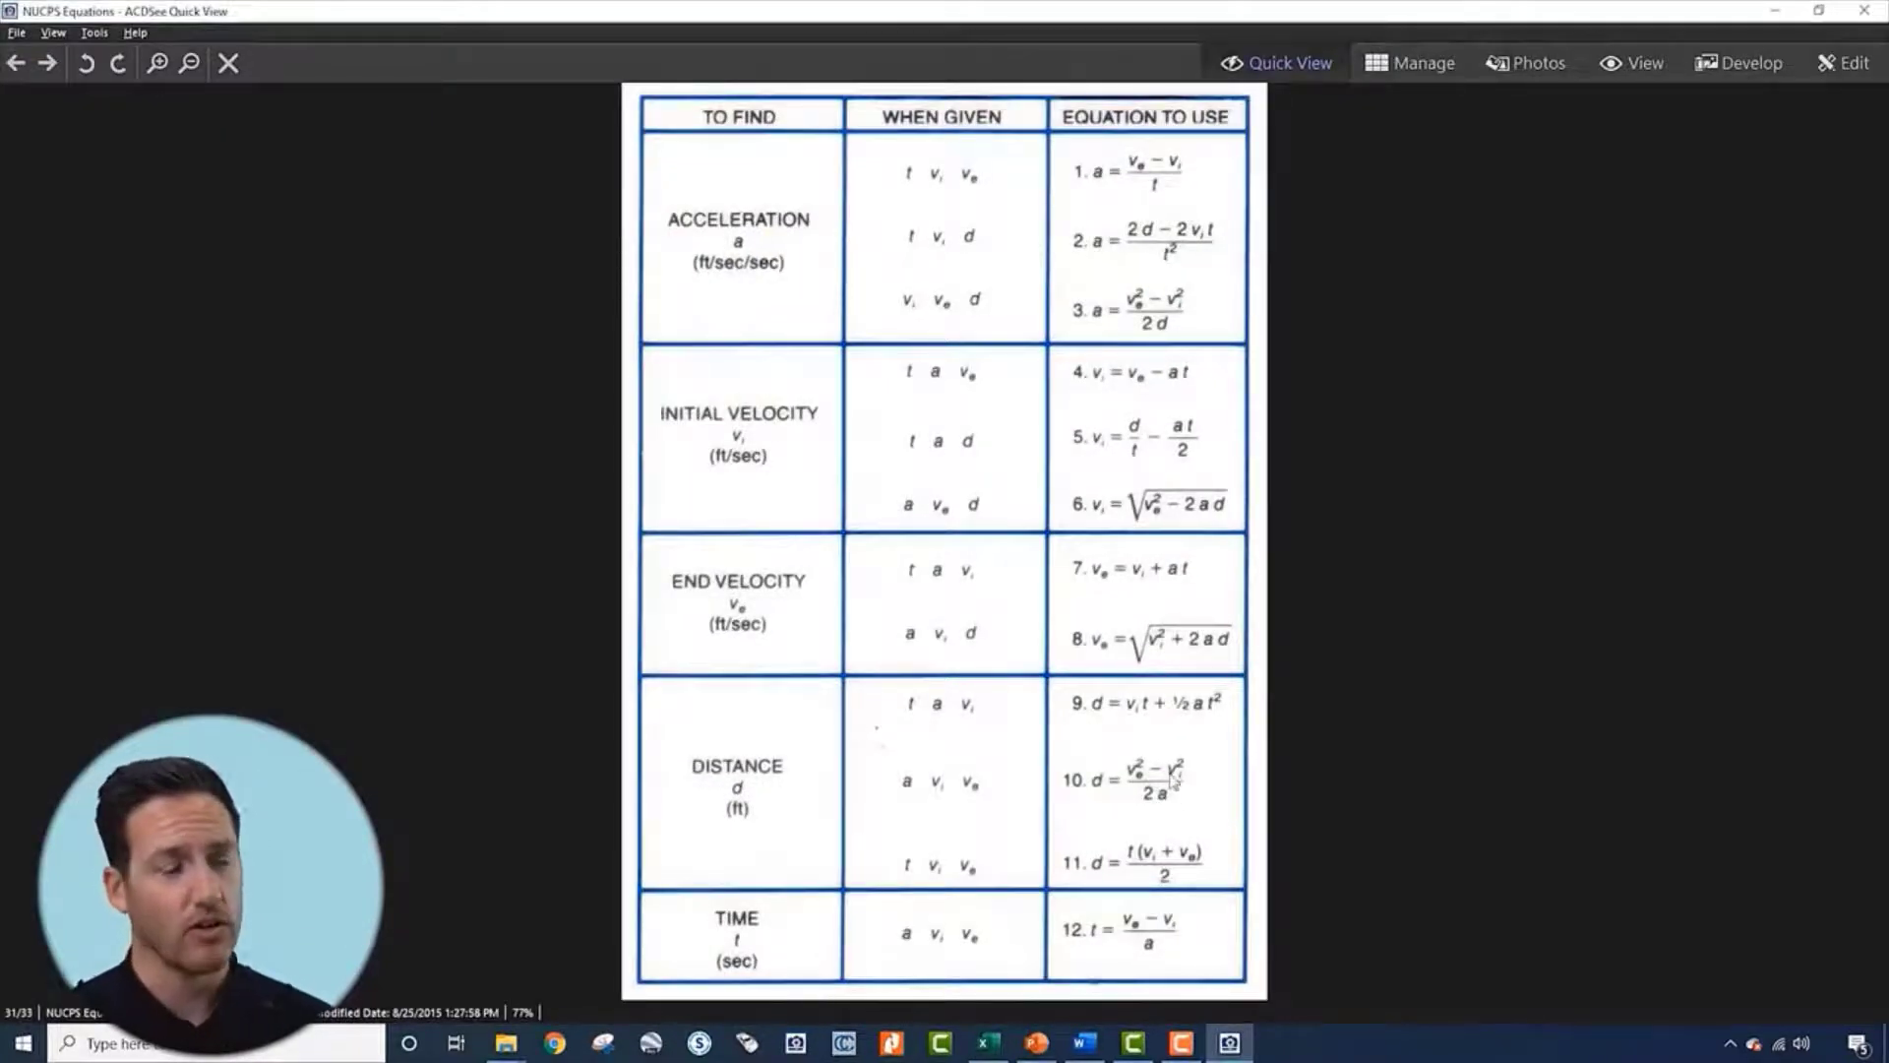
{"action": "key", "text": "Escape"}
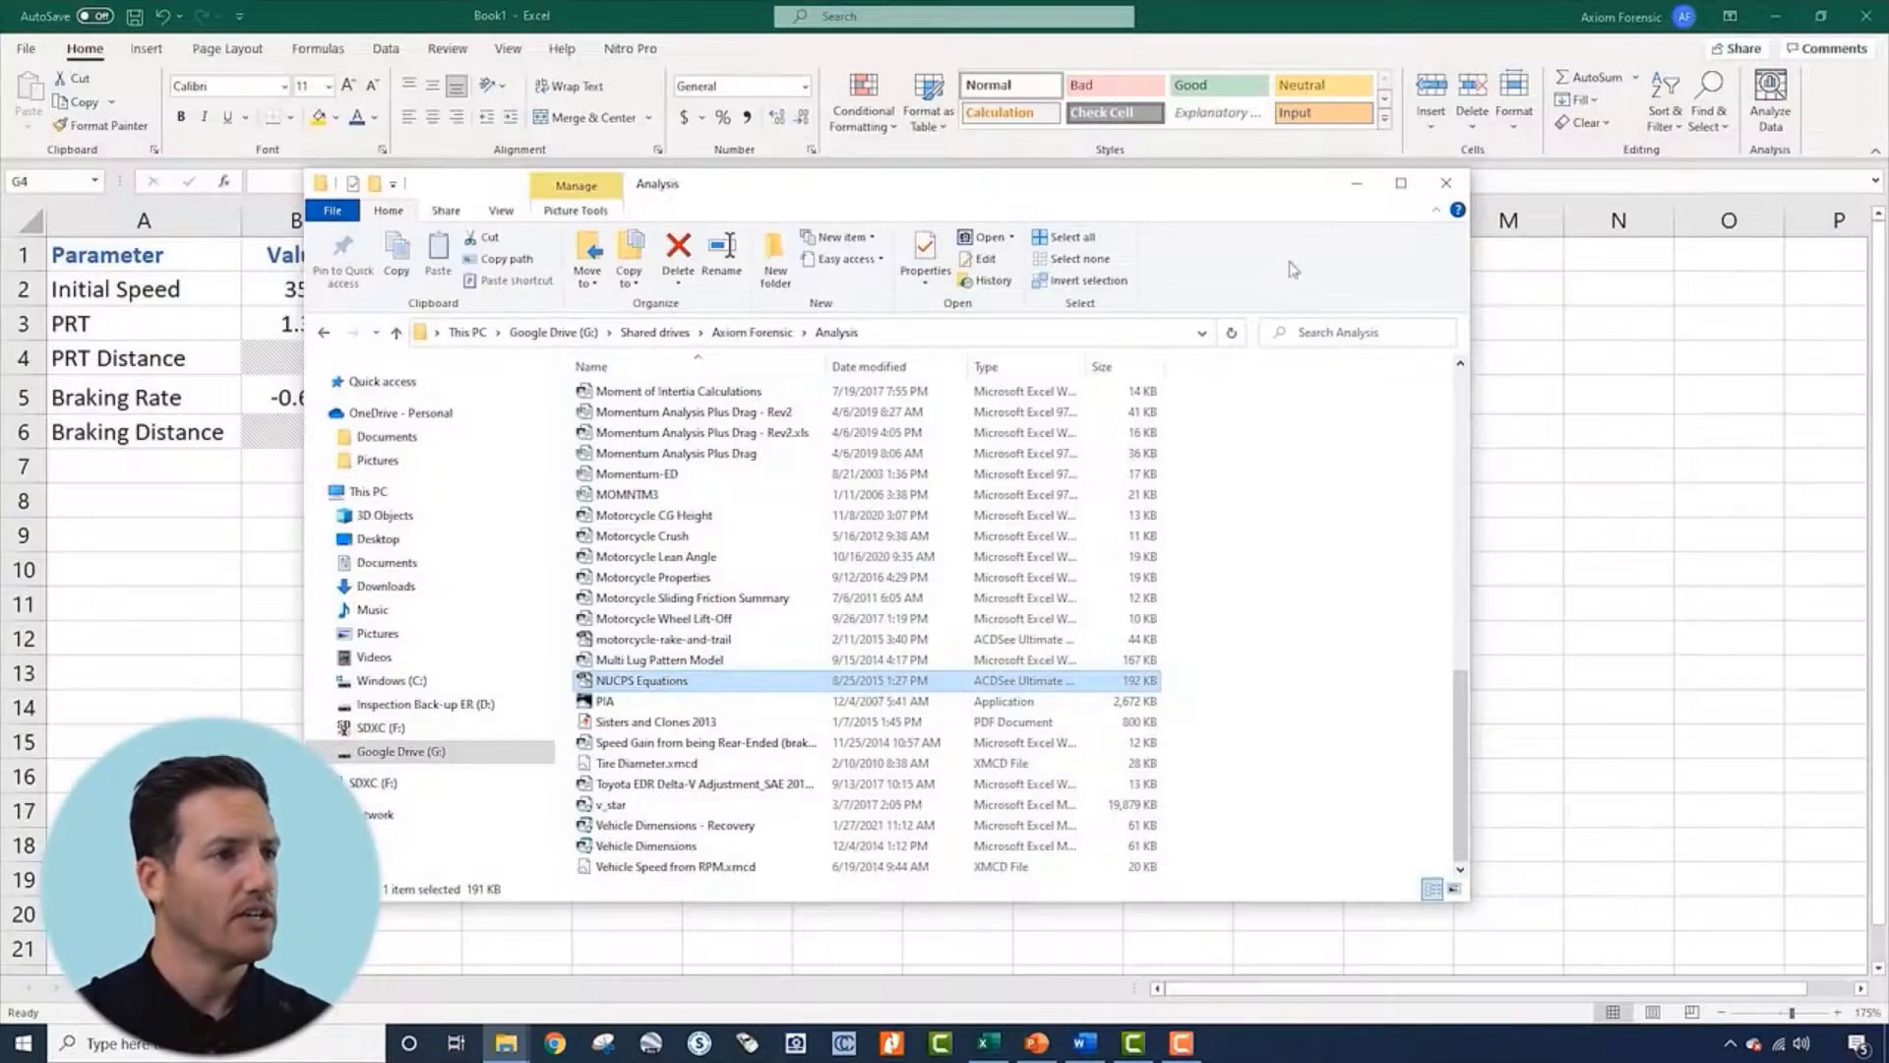
{"action": "left_click", "coordinate": [1062, 392]}
{"action": "left_click", "coordinate": [612, 431]}
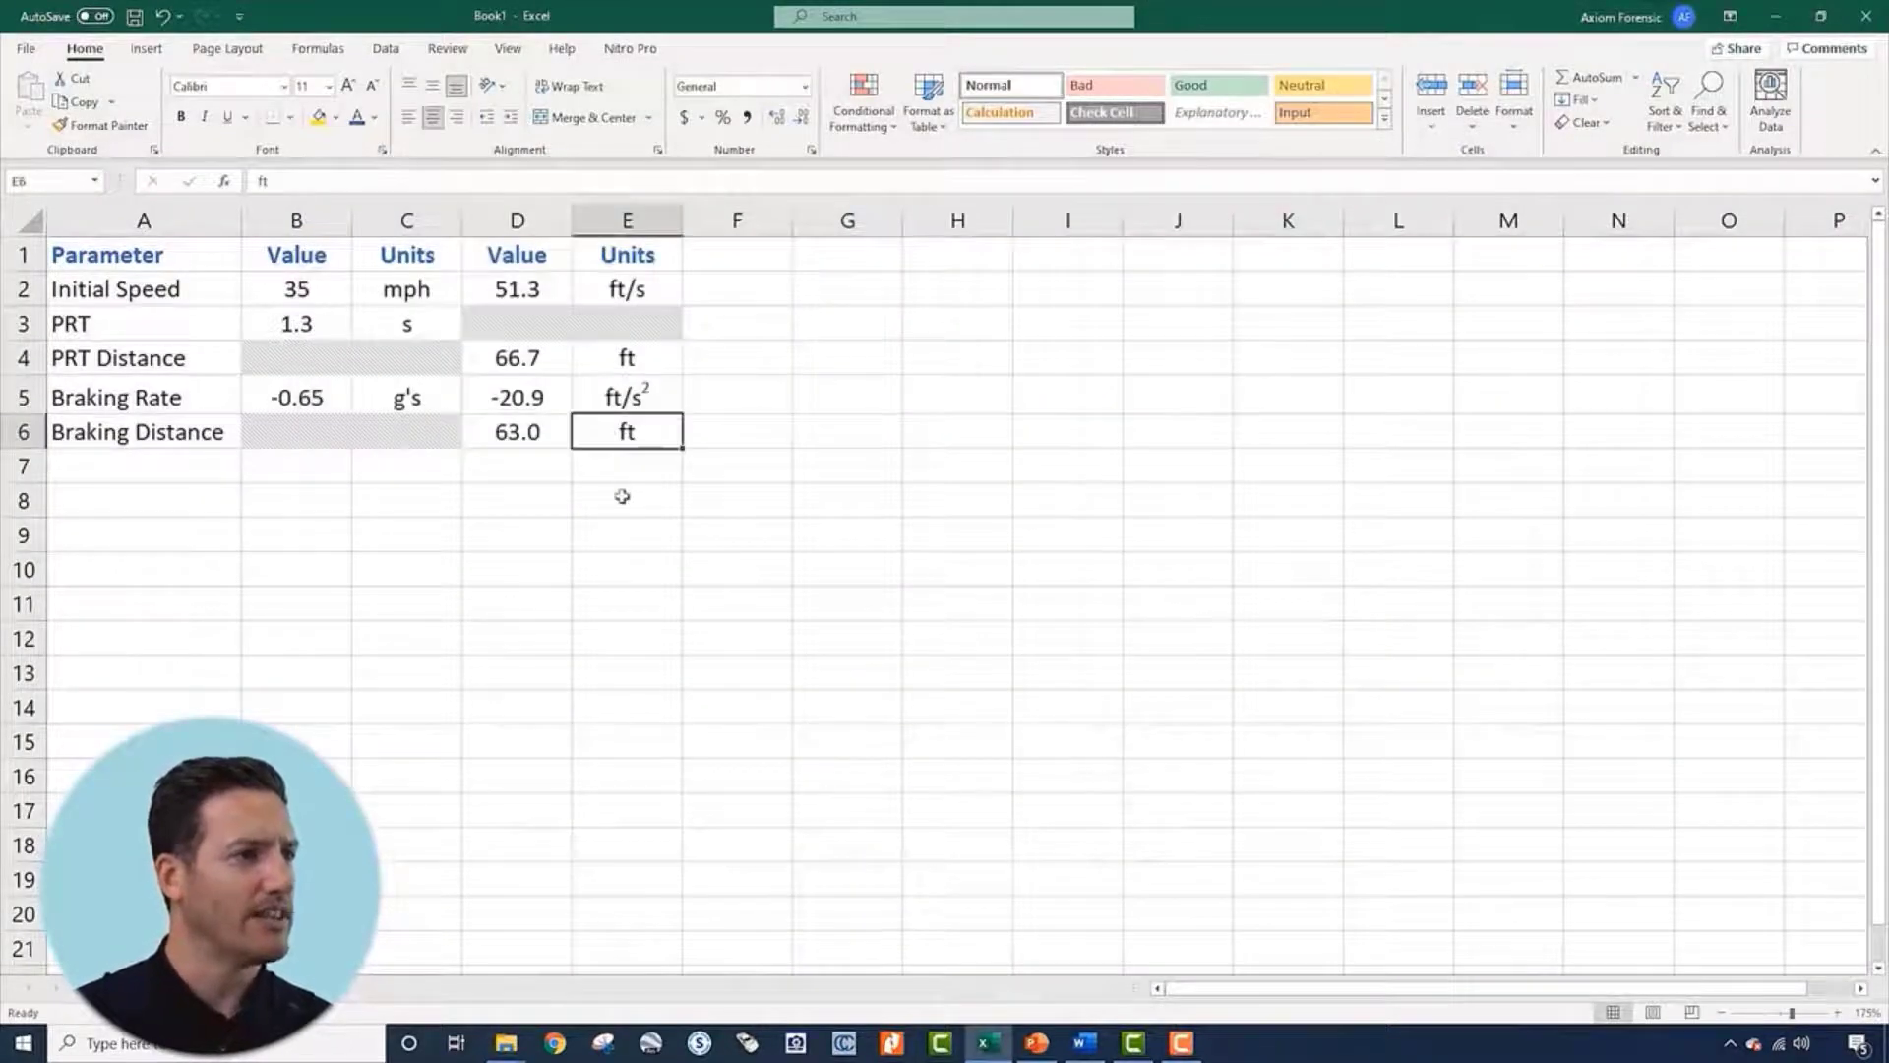
{"action": "key", "text": "Left"}
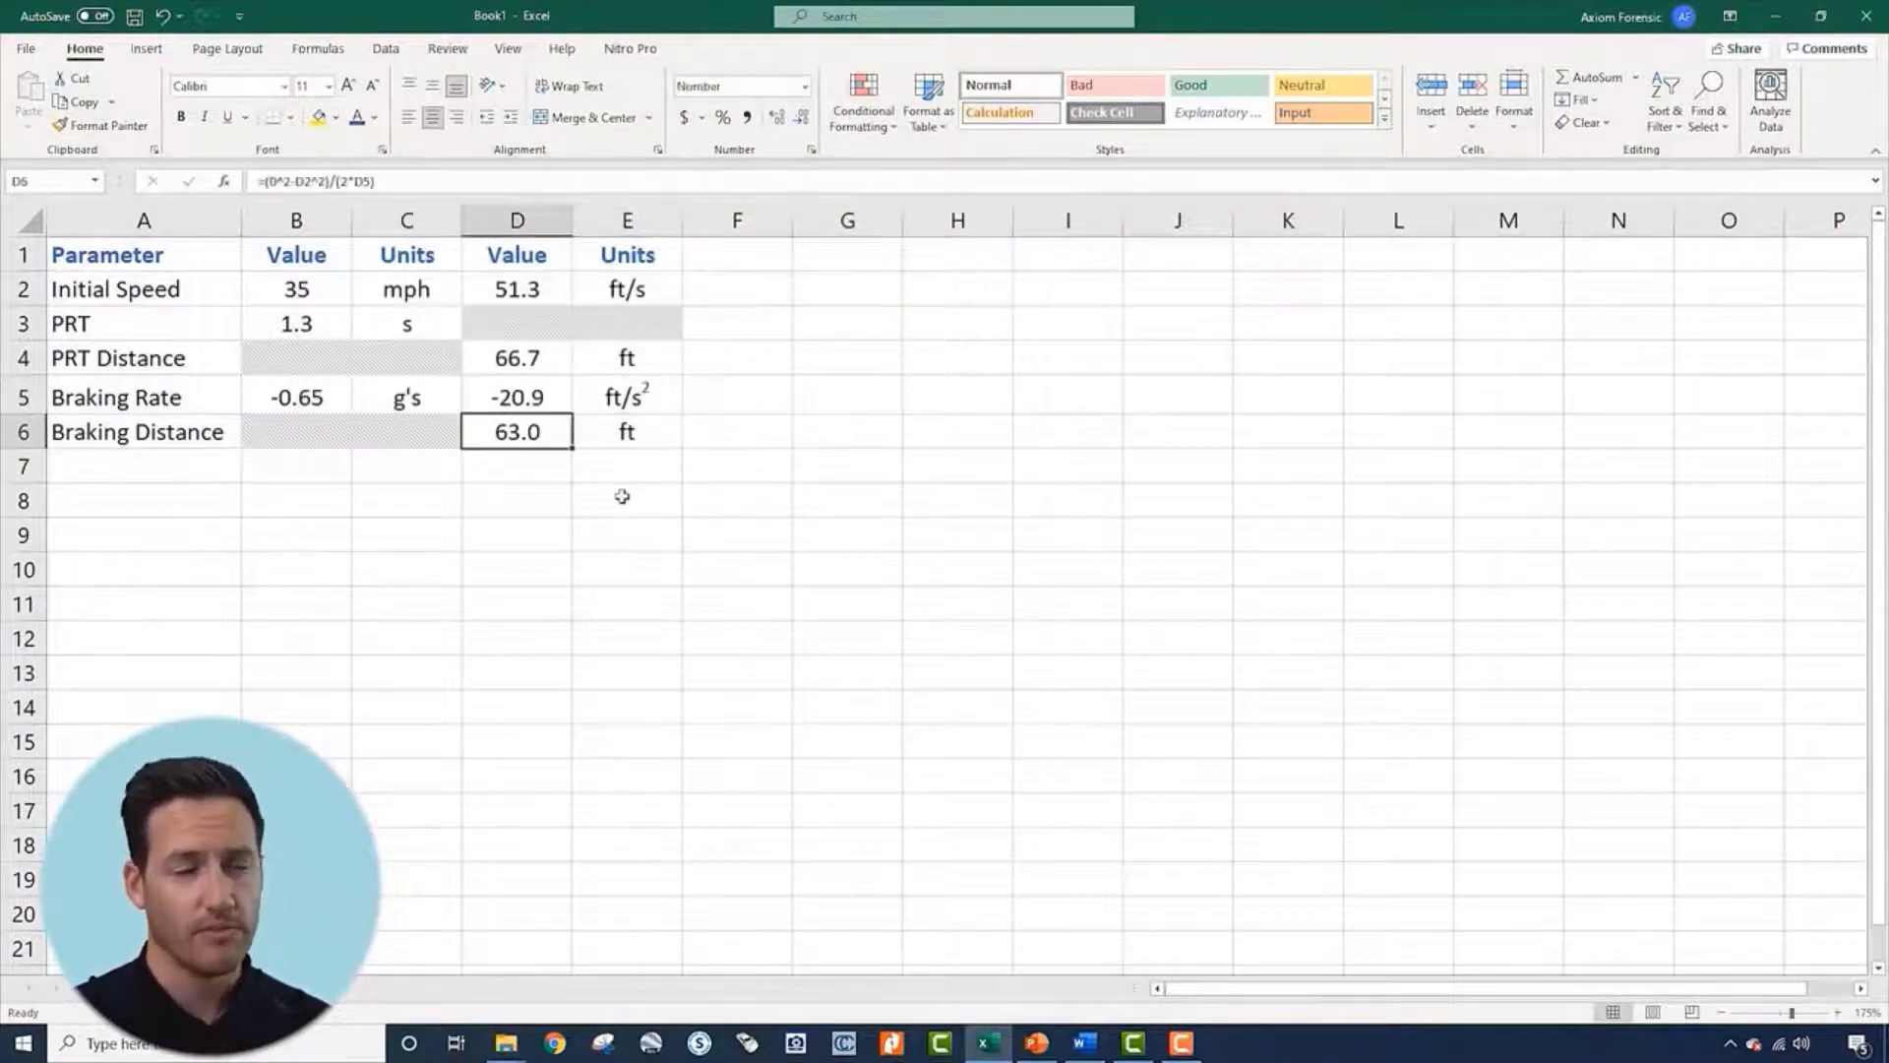
{"action": "key", "text": "Up"}
{"action": "key", "text": "Down"}
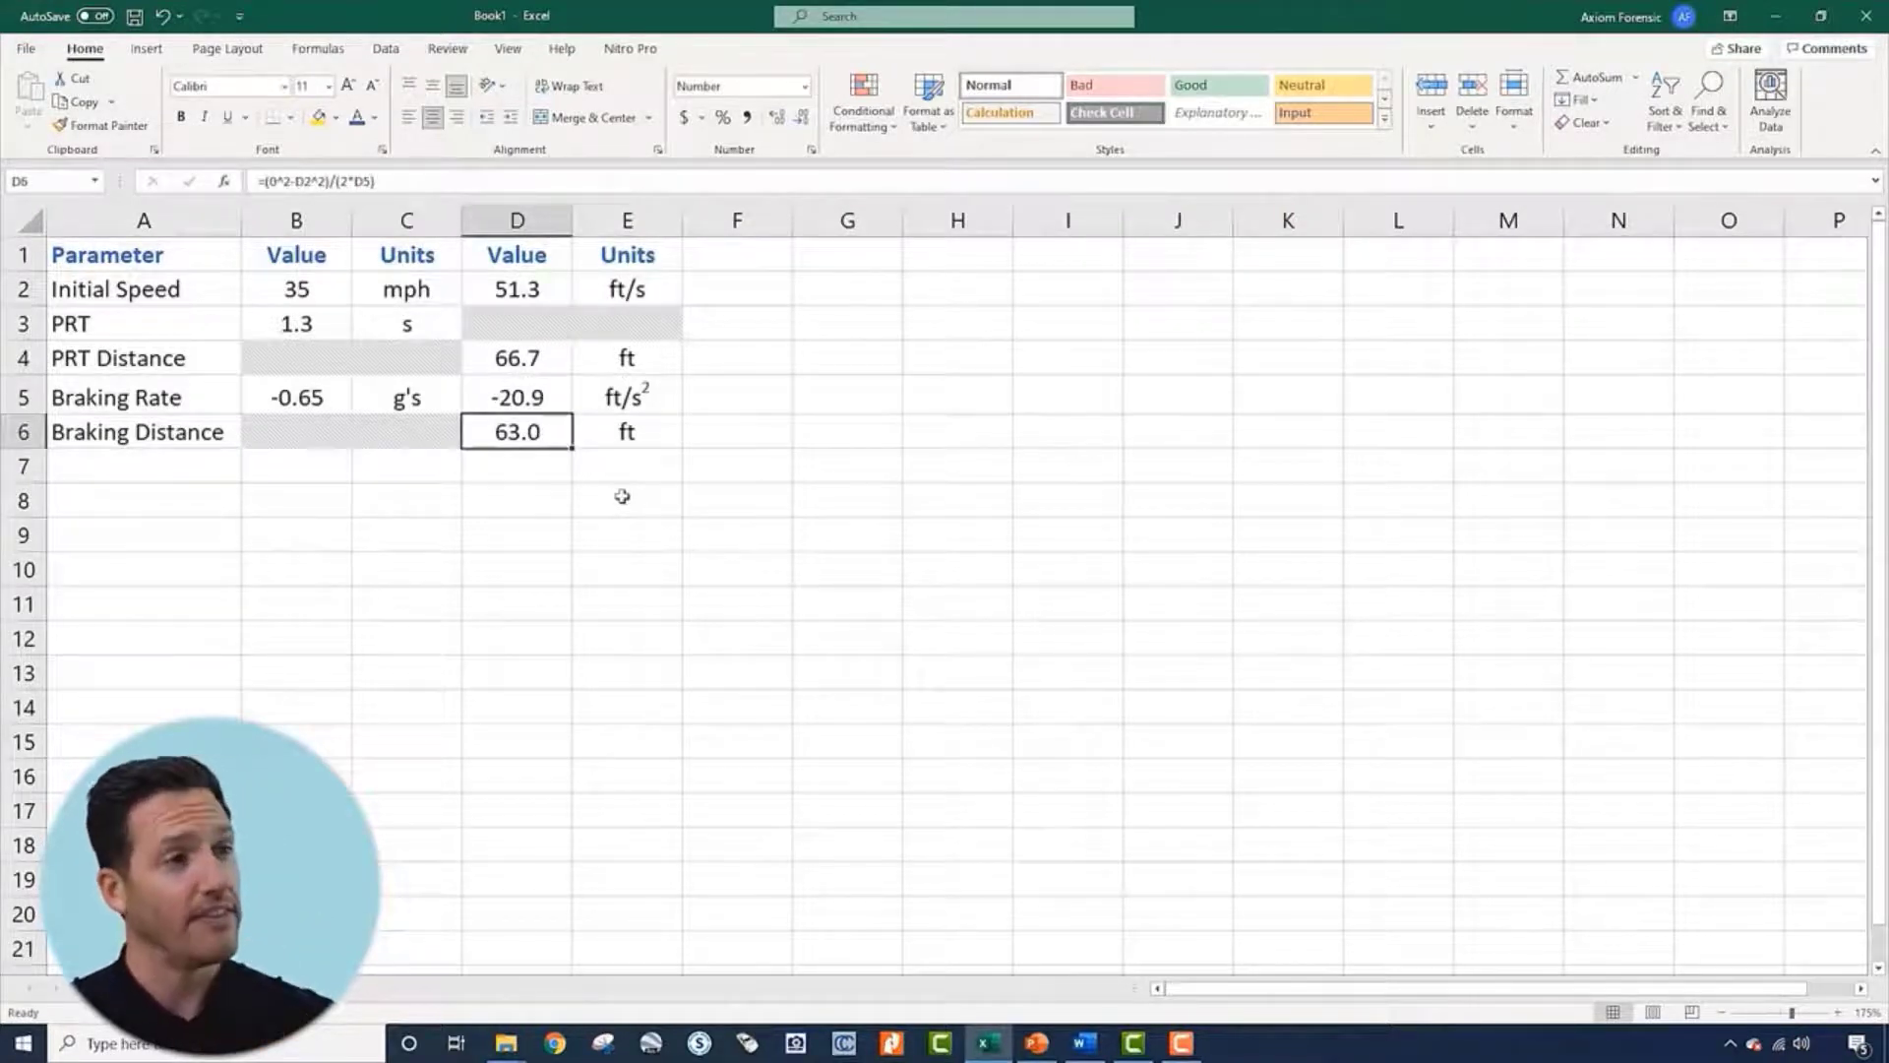
Add the label Total Distance in cell A7 and the unit ft in cell E7
{"action": "key", "text": "Down"}
{"action": "key", "text": "Left"}
{"action": "key", "text": "Left"}
{"action": "key", "text": "Left"}
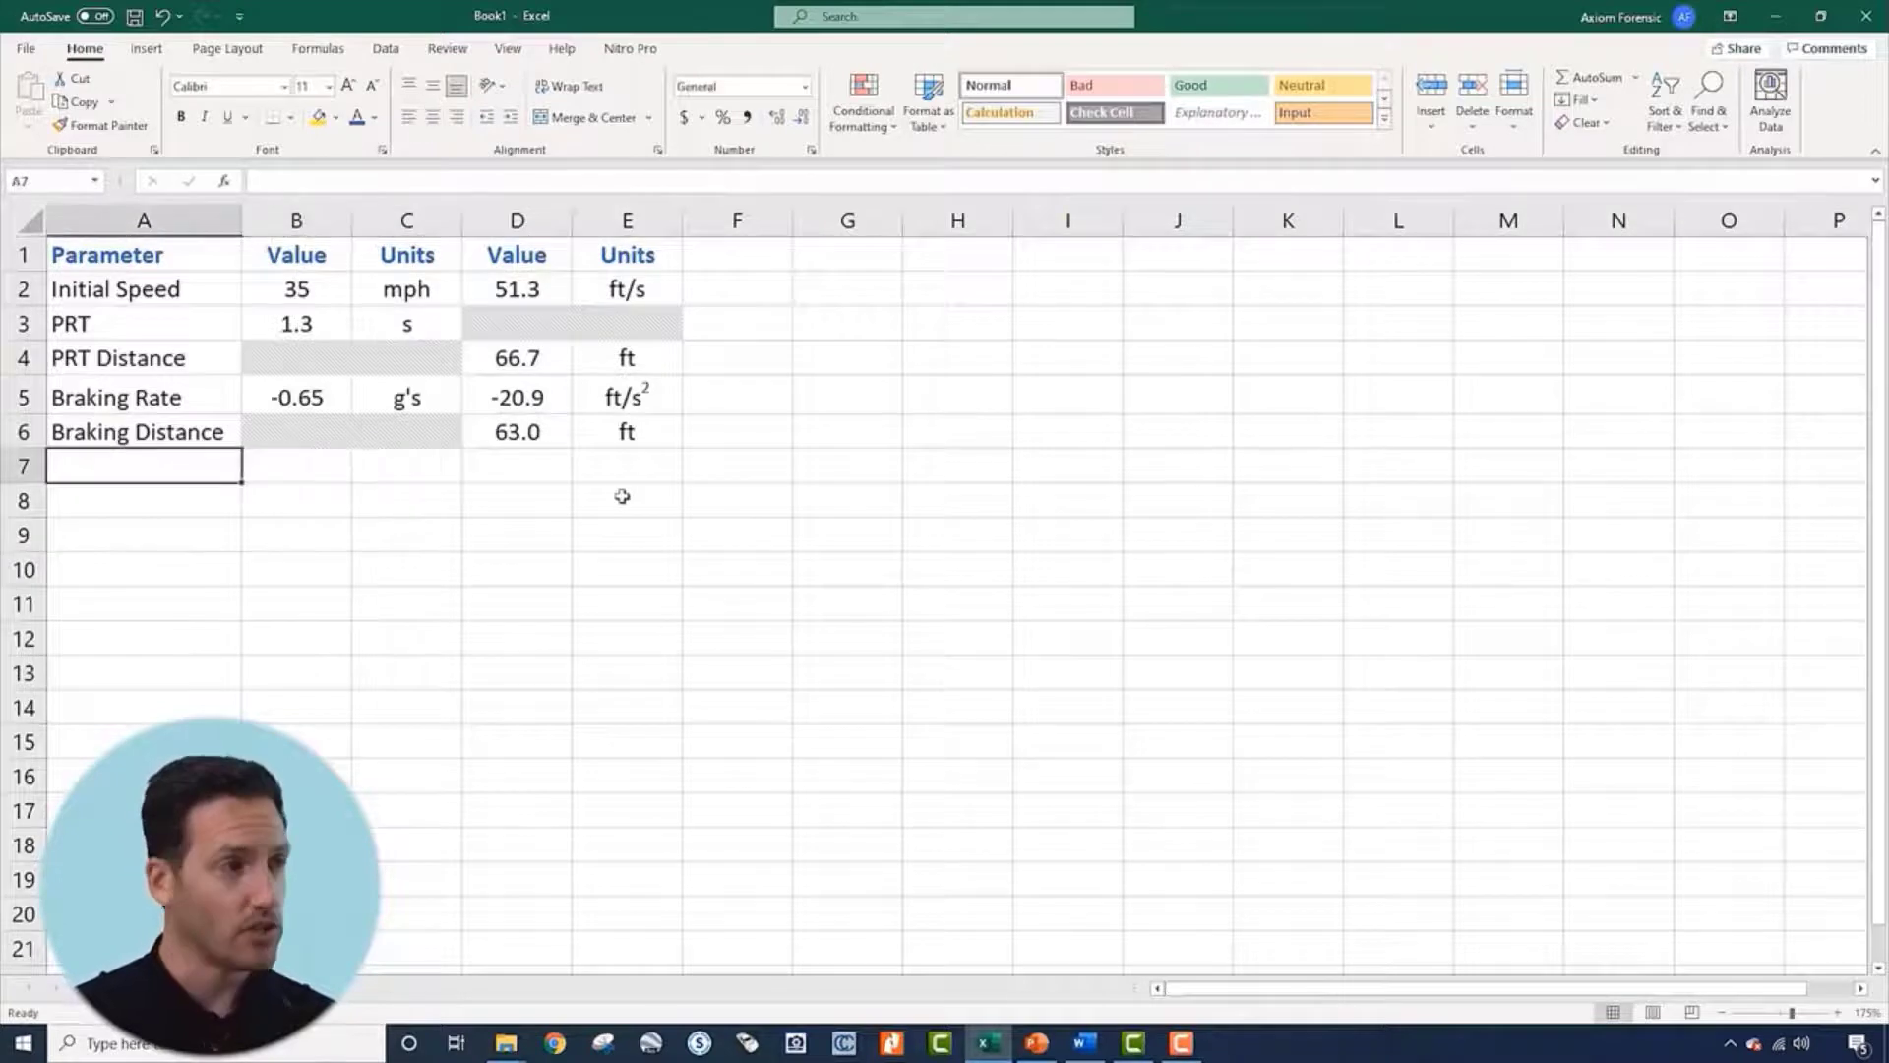
{"action": "type", "text": "Total Distance"}
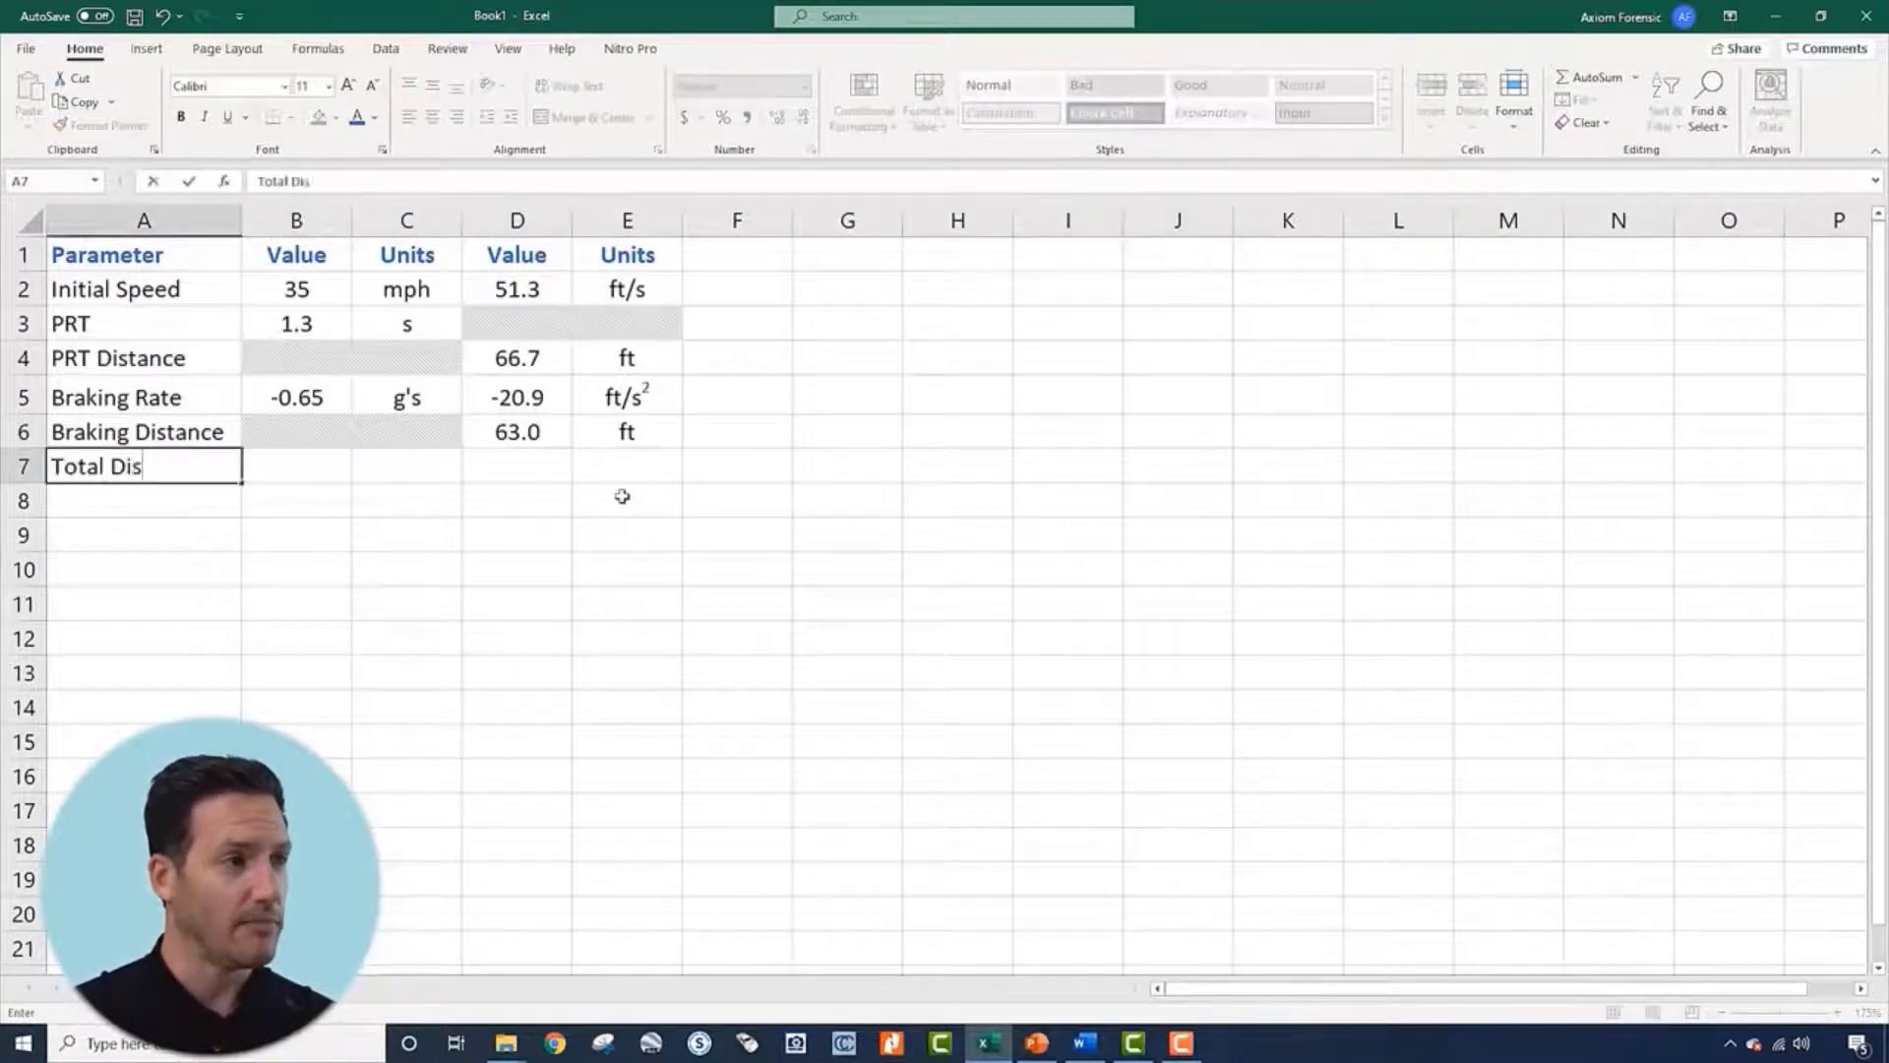
{"action": "key", "text": "Right"}
{"action": "key", "text": "Right"}
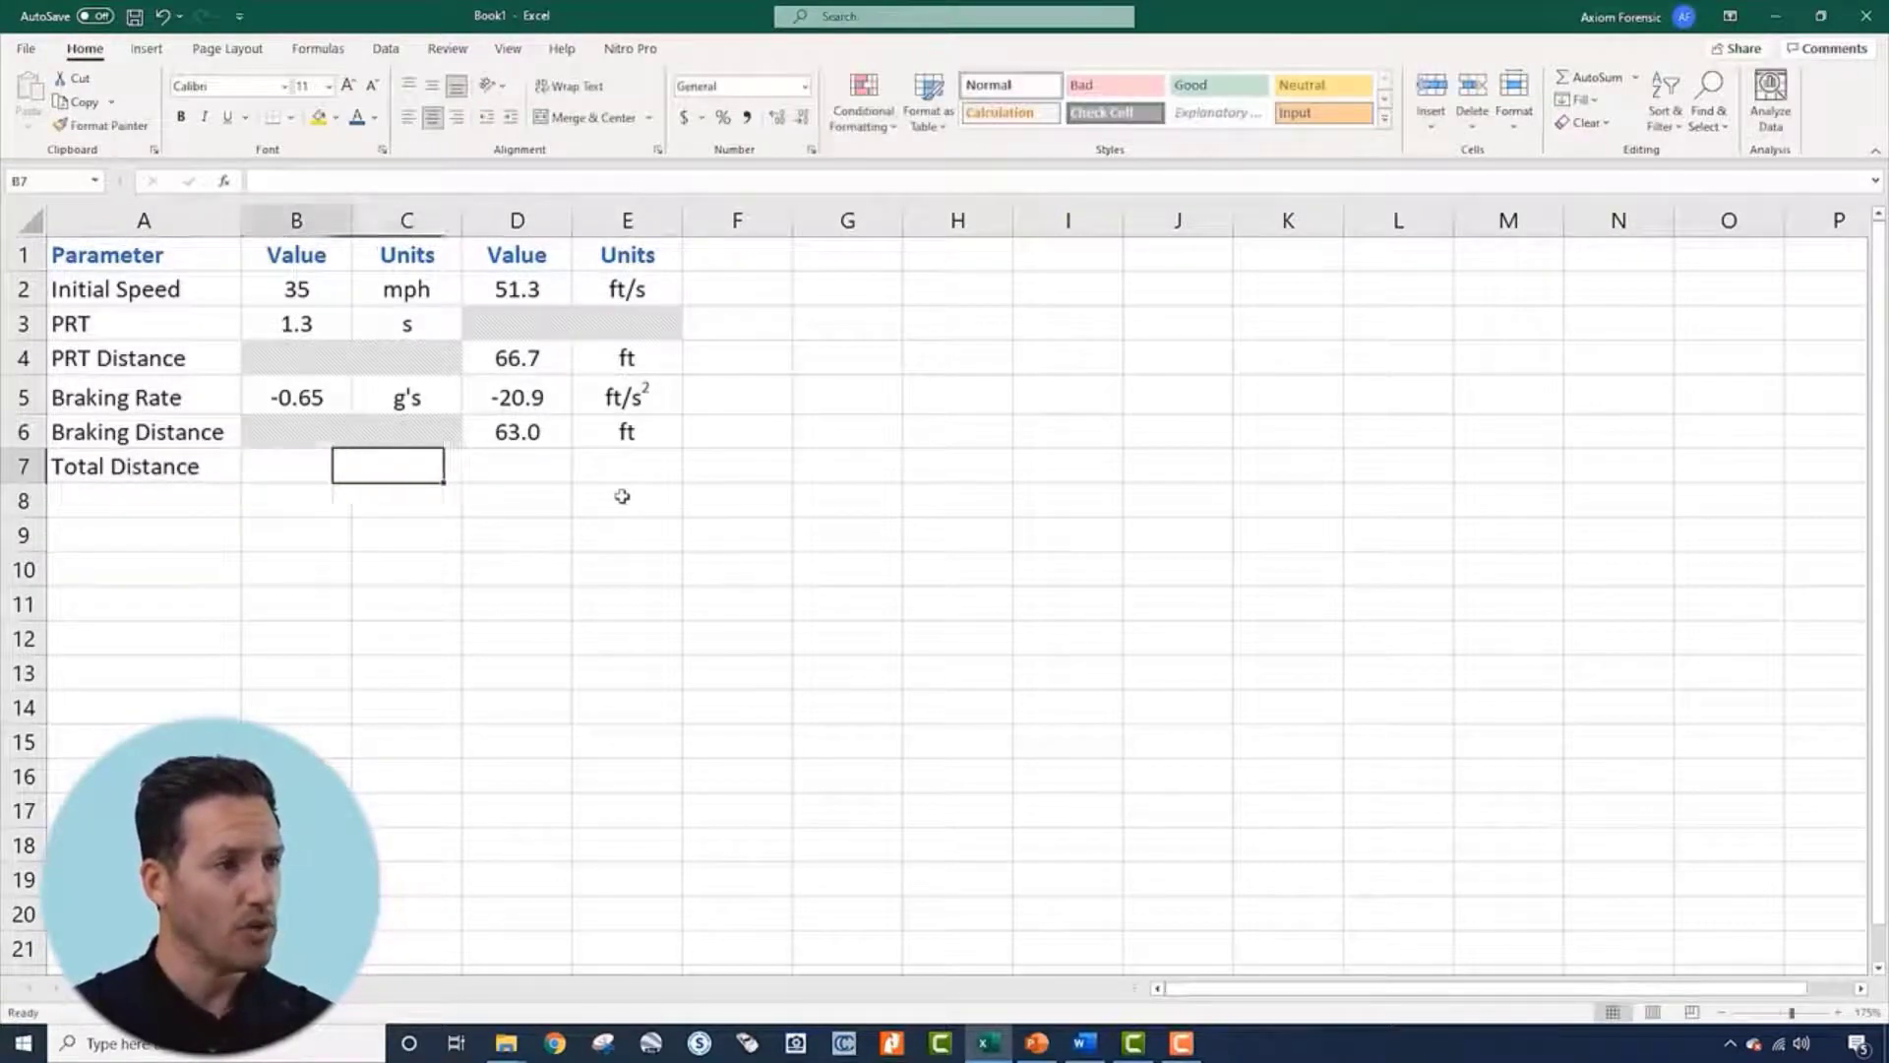
{"action": "key", "text": "Right"}
{"action": "key", "text": "Right"}
{"action": "type", "text": "ft"}
{"action": "key", "text": "Left"}
{"action": "key", "text": "Left"}
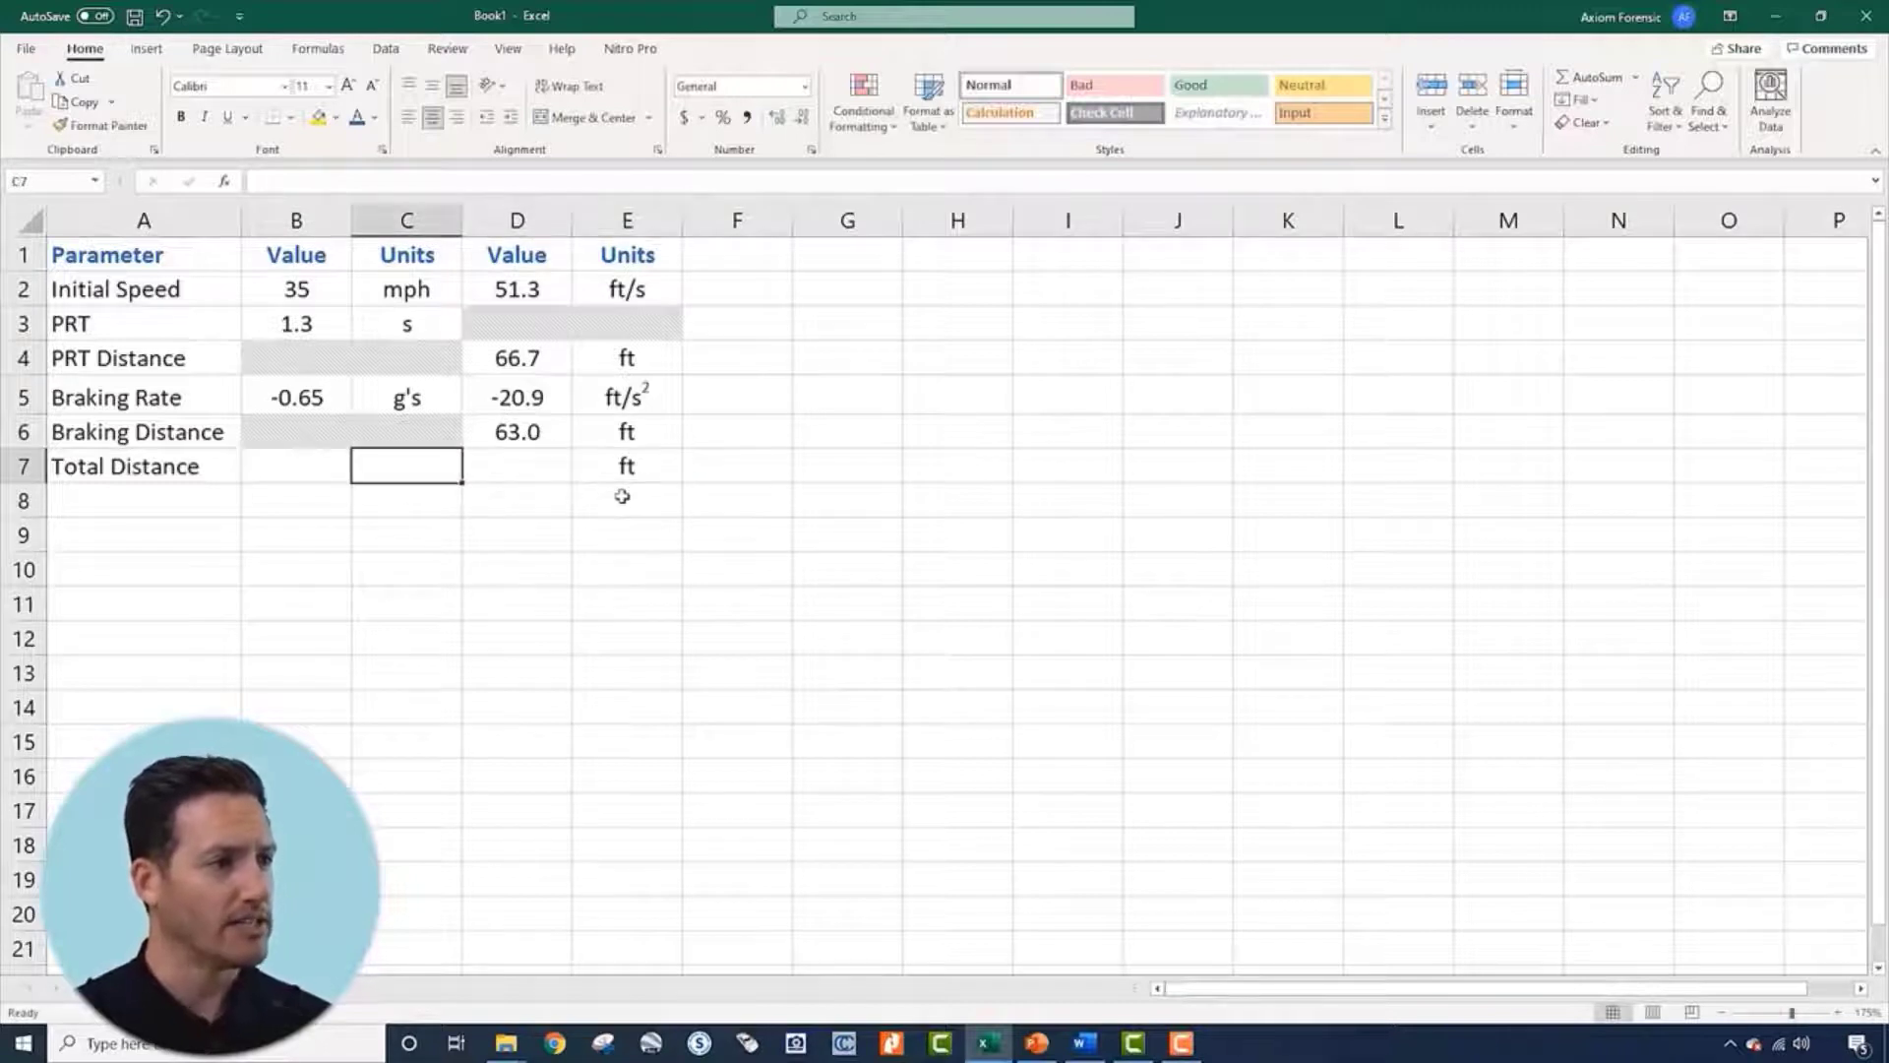
Copy the grey-filled cells B6:C6 to B7:C7, then undo the paste and cancel the copy
{"action": "left_click", "coordinate": [384, 431]}
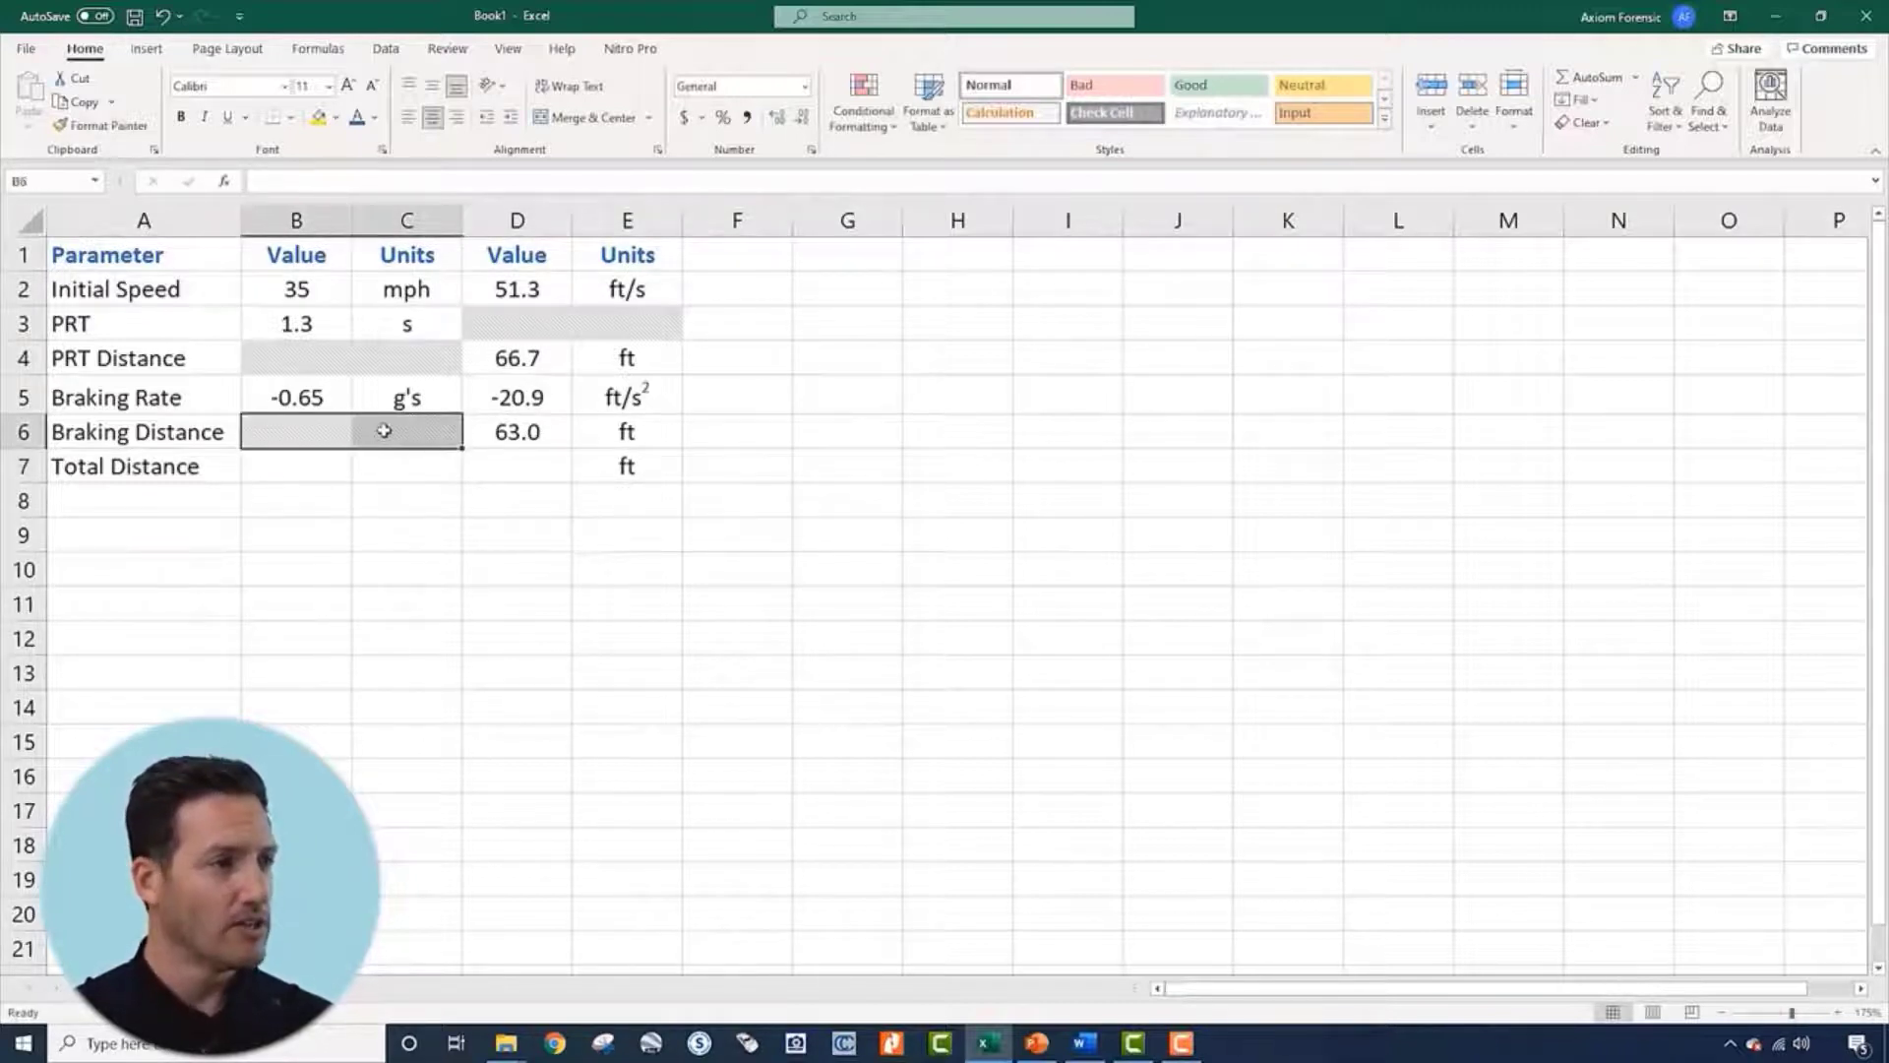
{"action": "left_click", "coordinate": [375, 498]}
{"action": "left_click", "coordinate": [364, 431]}
{"action": "key", "text": "ctrl+c"}
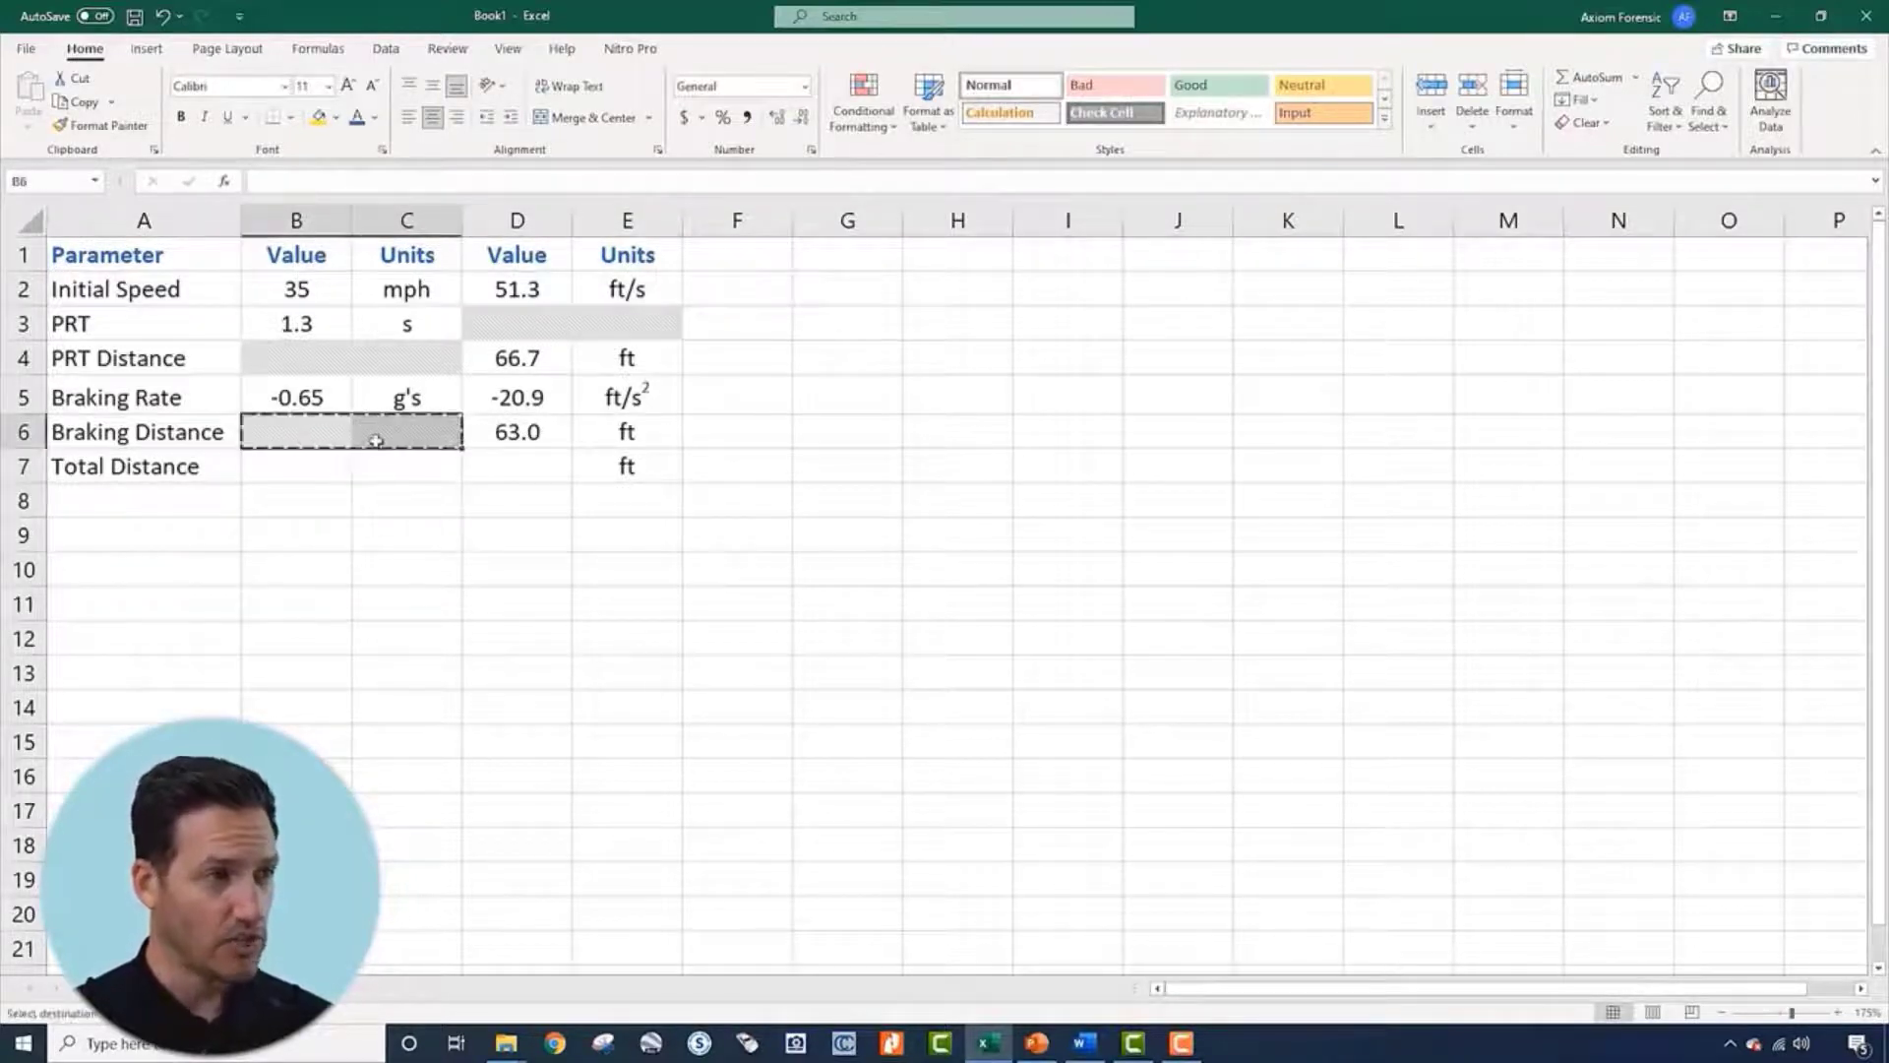
{"action": "left_click", "coordinate": [337, 465]}
{"action": "key", "text": "ctrl+v"}
{"action": "key", "text": "ctrl+z"}
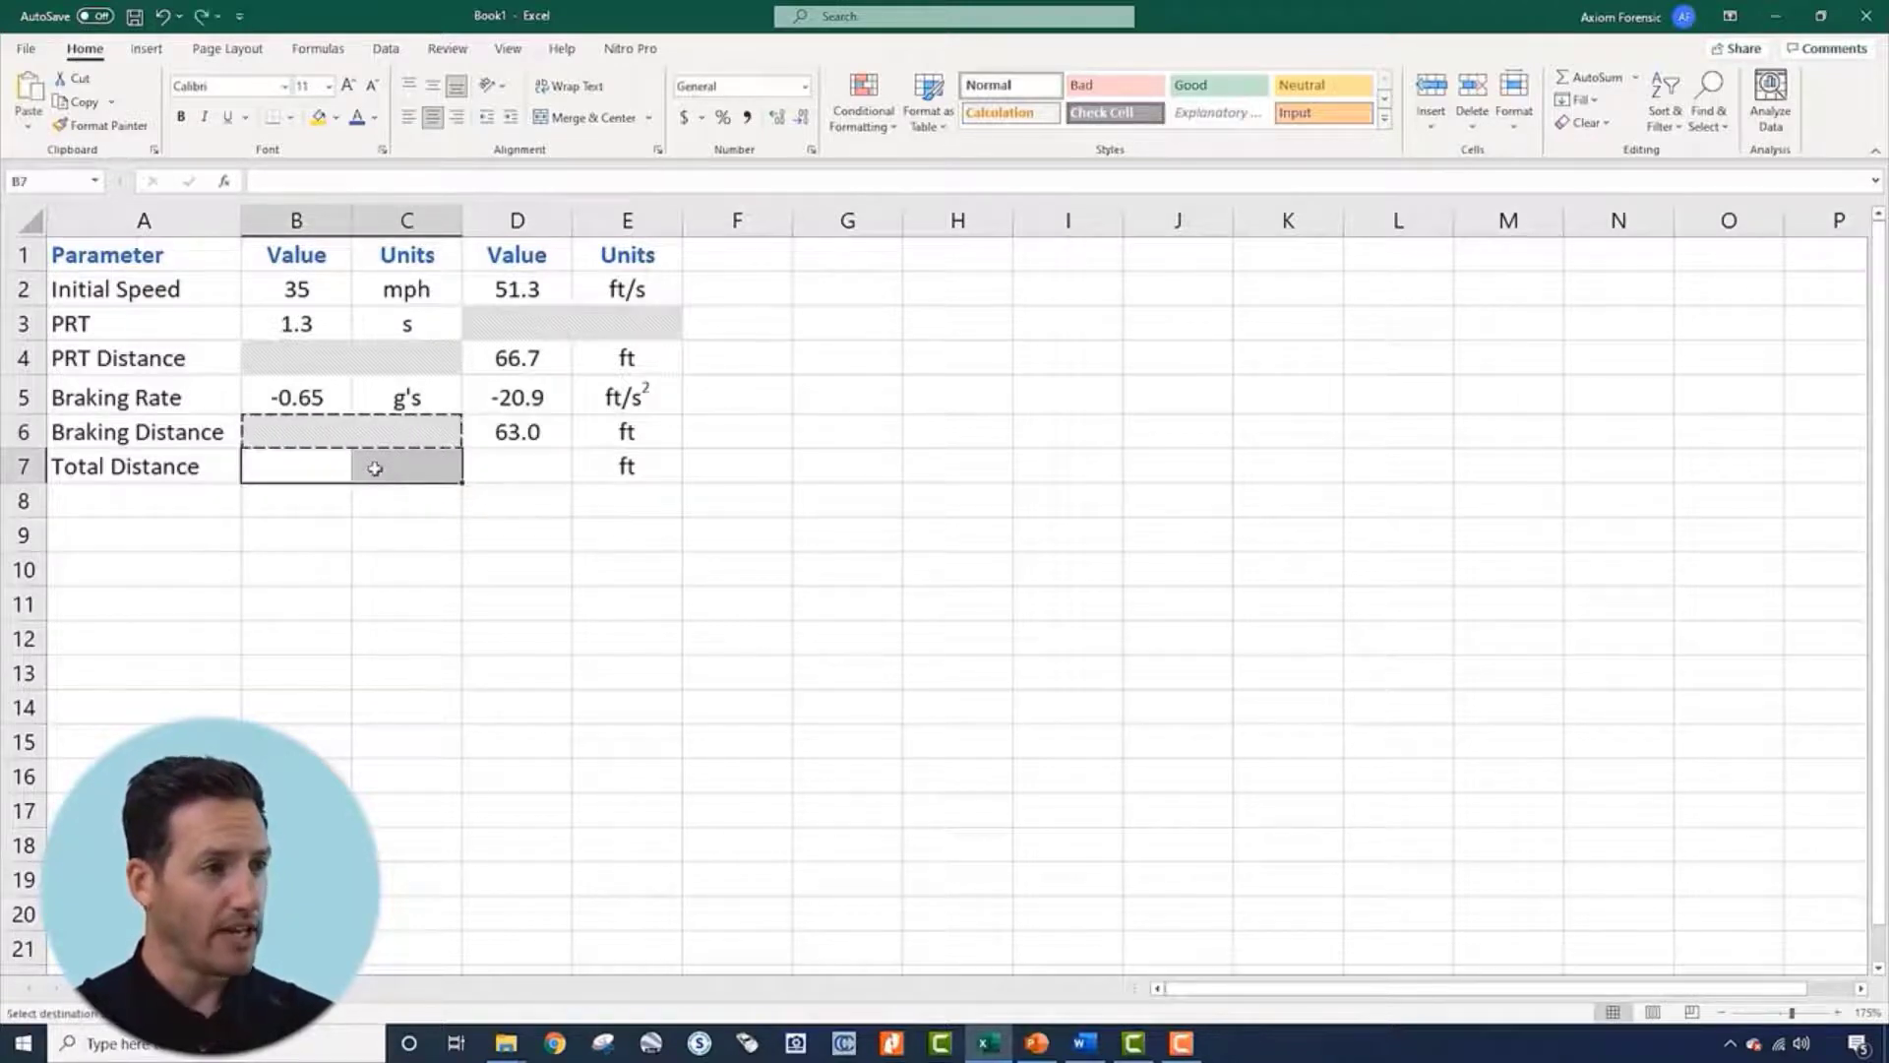
{"action": "key", "text": "Escape"}
{"action": "left_click", "coordinate": [380, 509]}
Fill the grey blank cells B6:C6 down into the Total Distance row's B7:C7
{"action": "left_click_drag", "start_coordinate": [328, 433], "coordinate": [402, 437]}
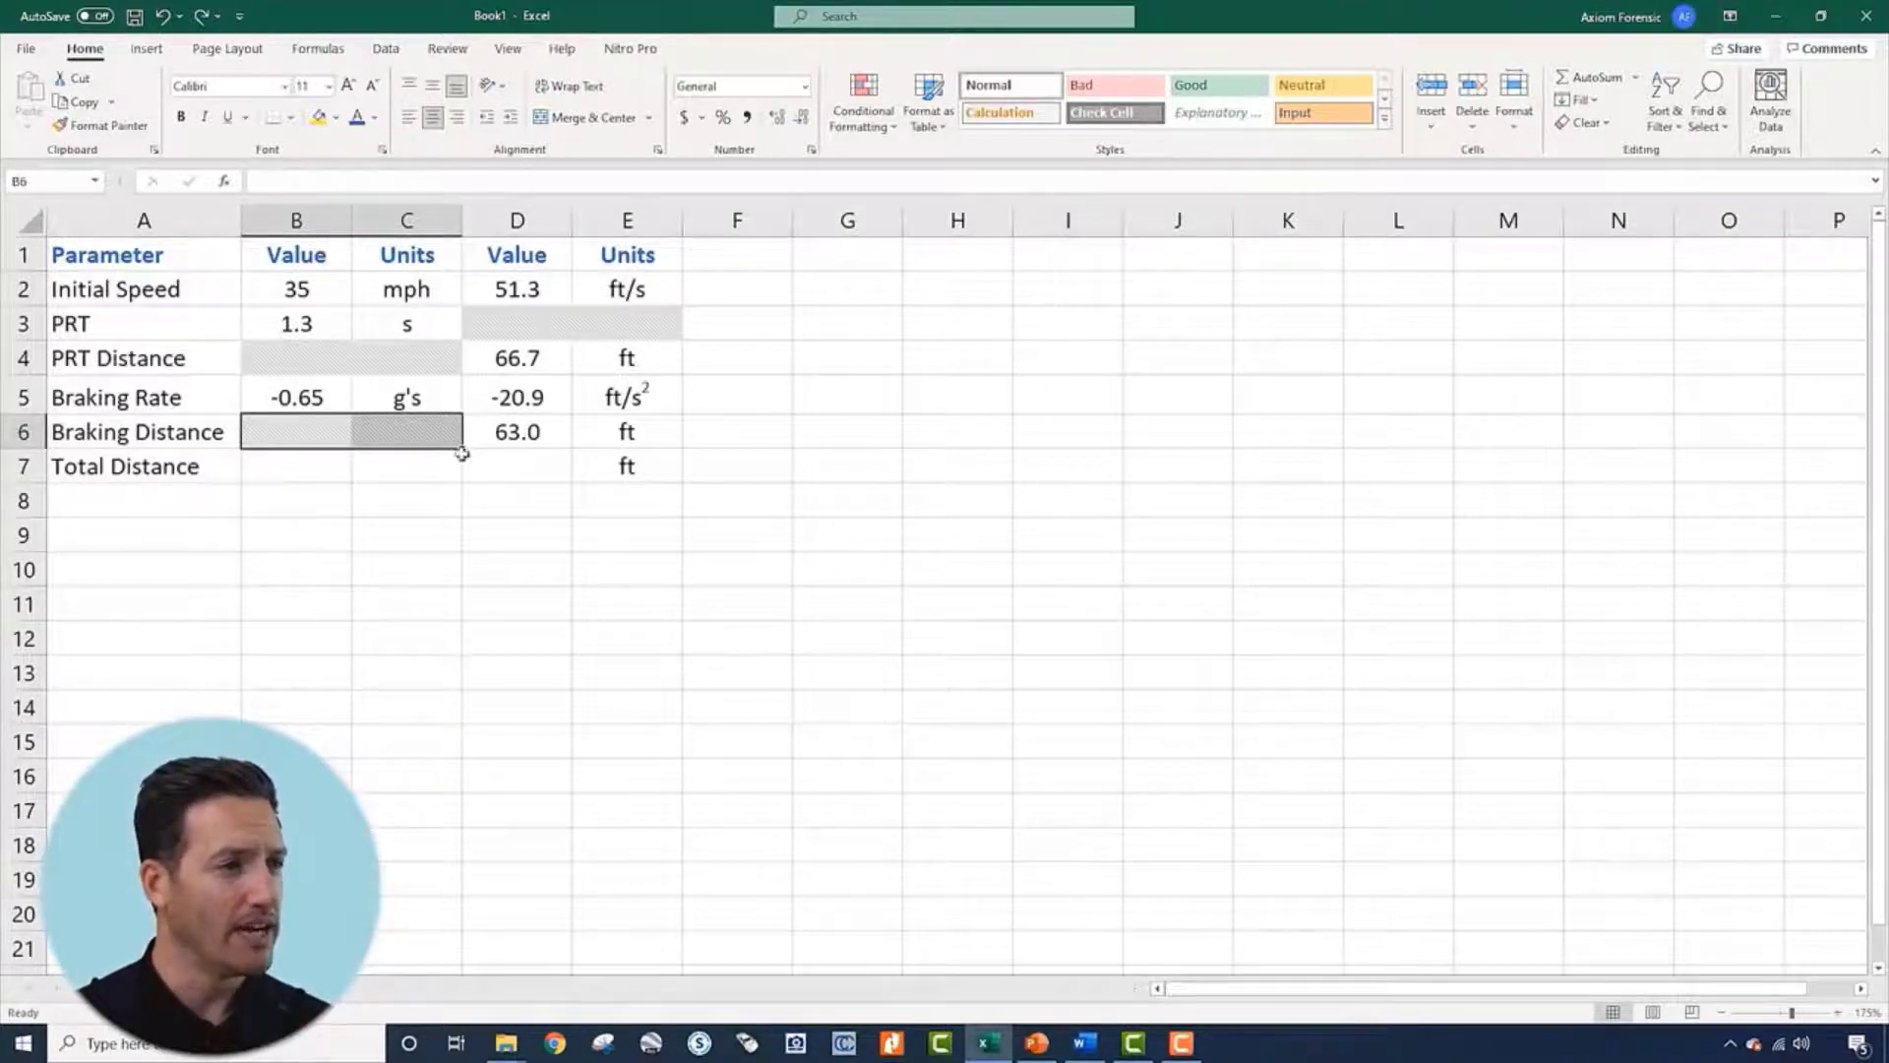
{"action": "left_click_drag", "start_coordinate": [464, 449], "coordinate": [465, 487]}
{"action": "left_click", "coordinate": [723, 490]}
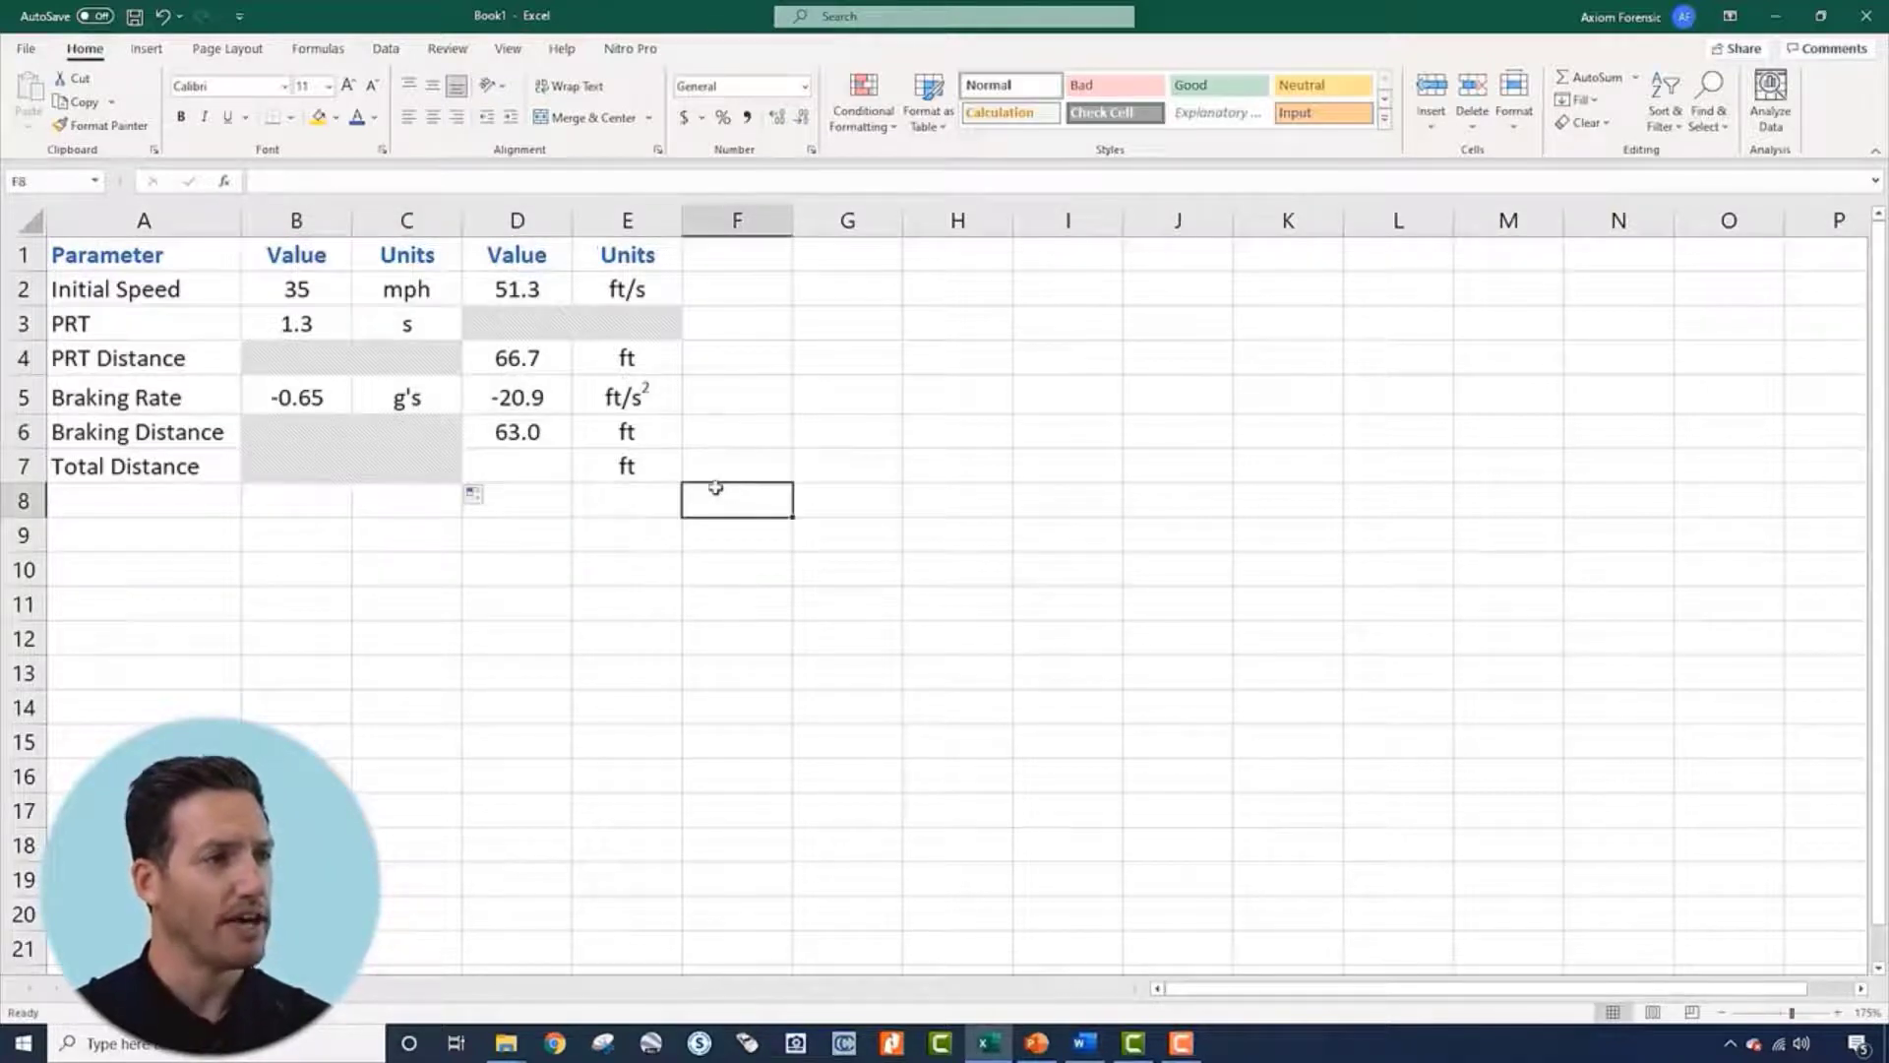
Enter the total distance formula =D6+D4 in cell D7
{"action": "left_click", "coordinate": [587, 473]}
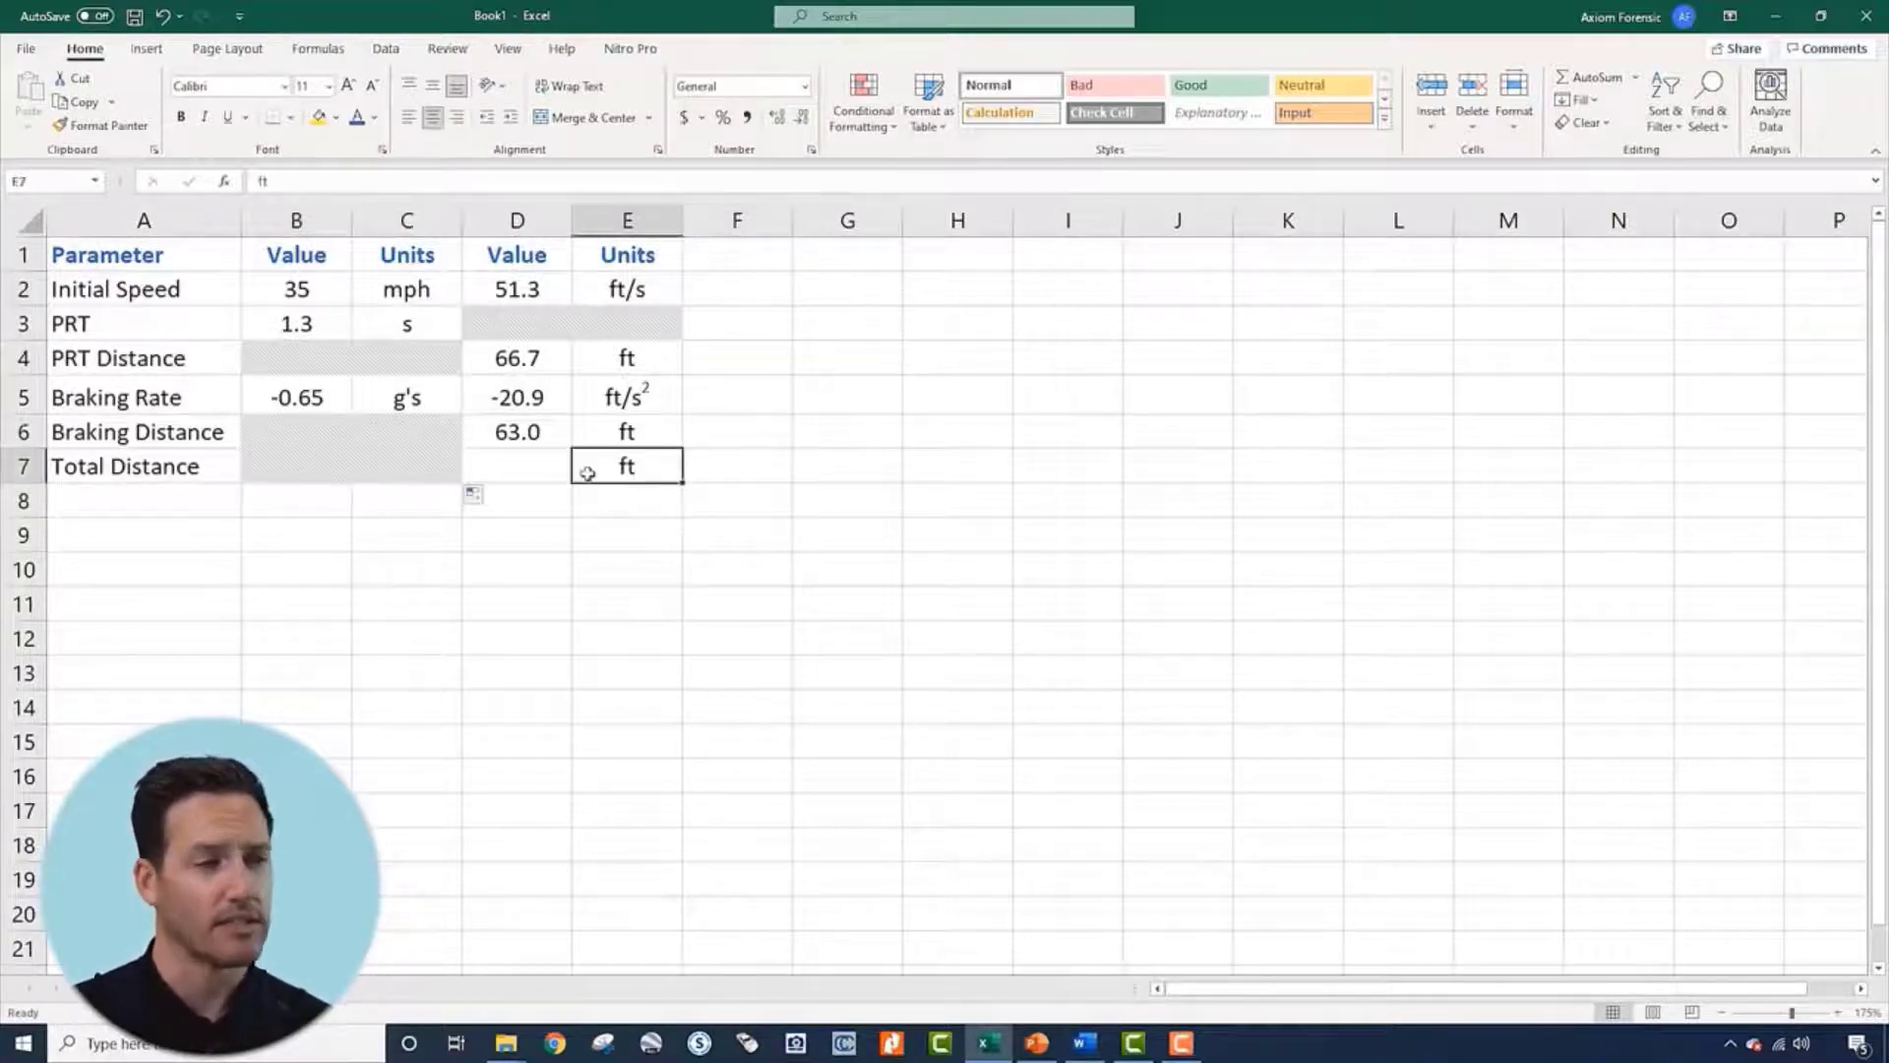
{"action": "key", "text": "Left"}
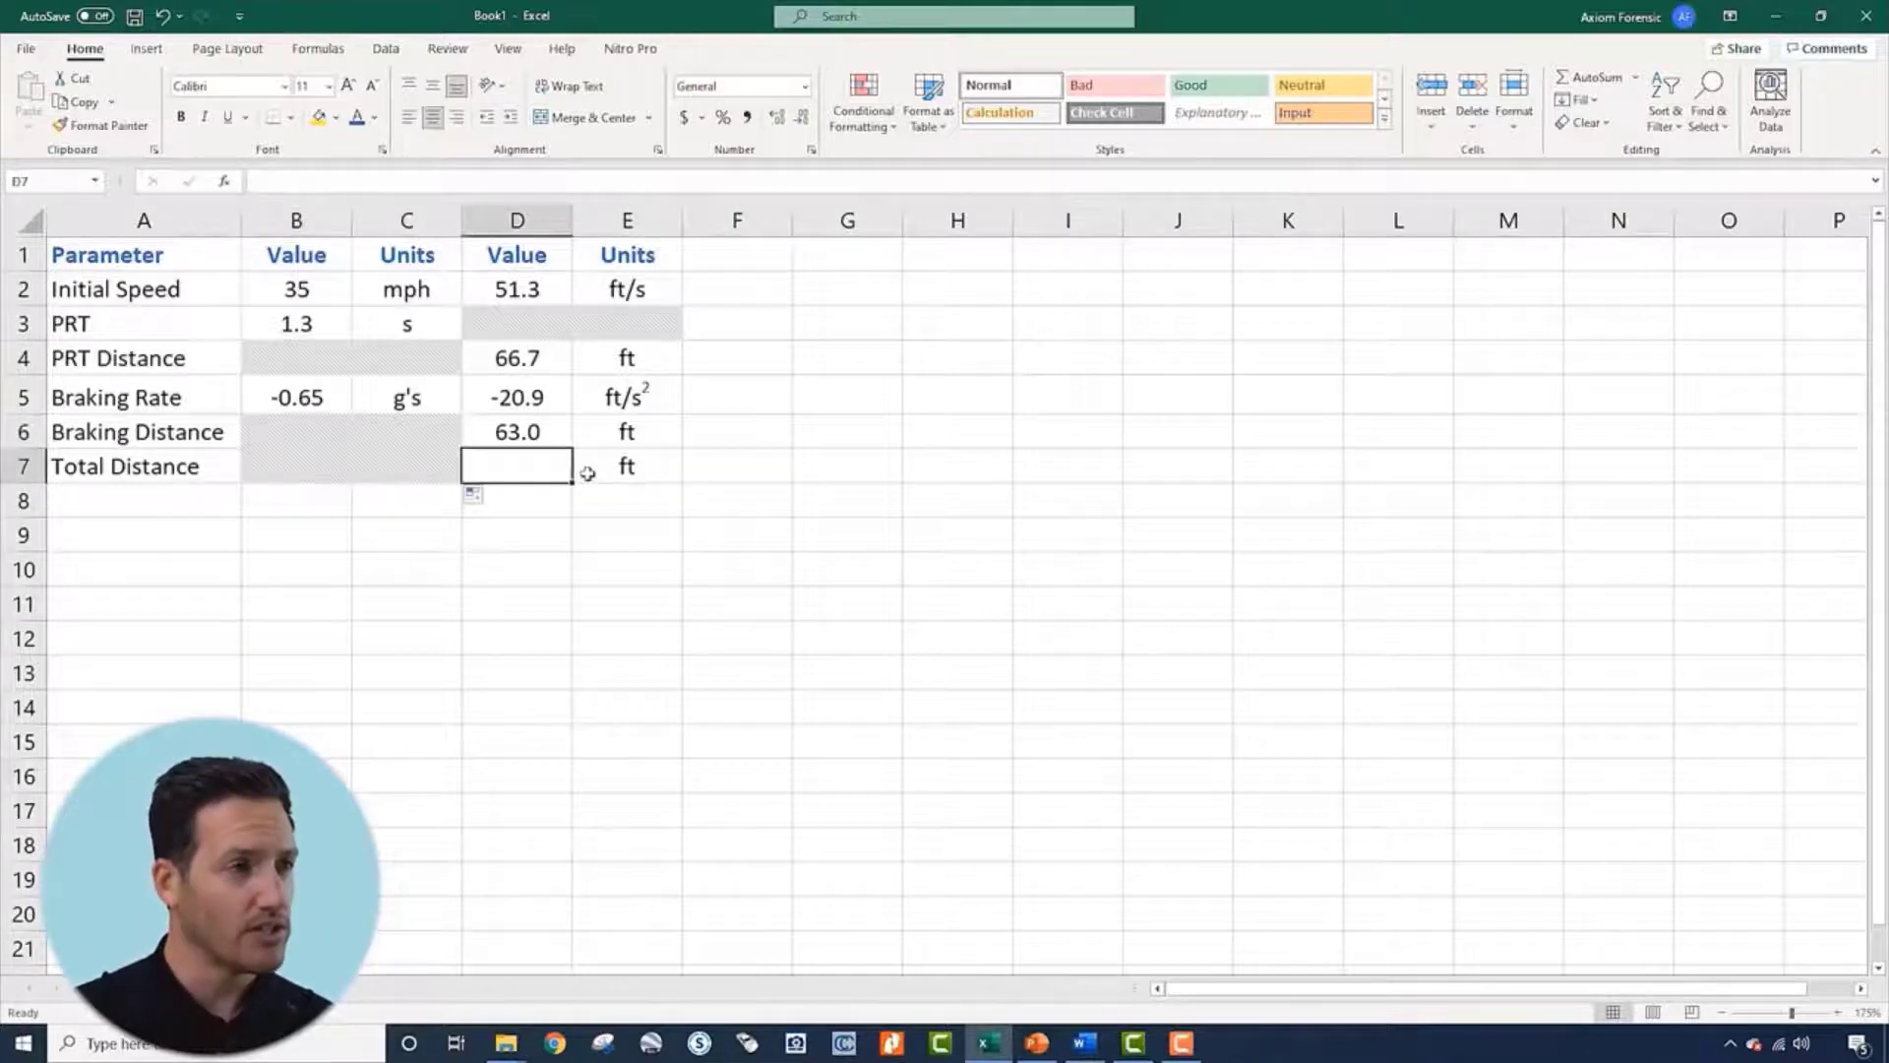
{"action": "type", "text": "="}
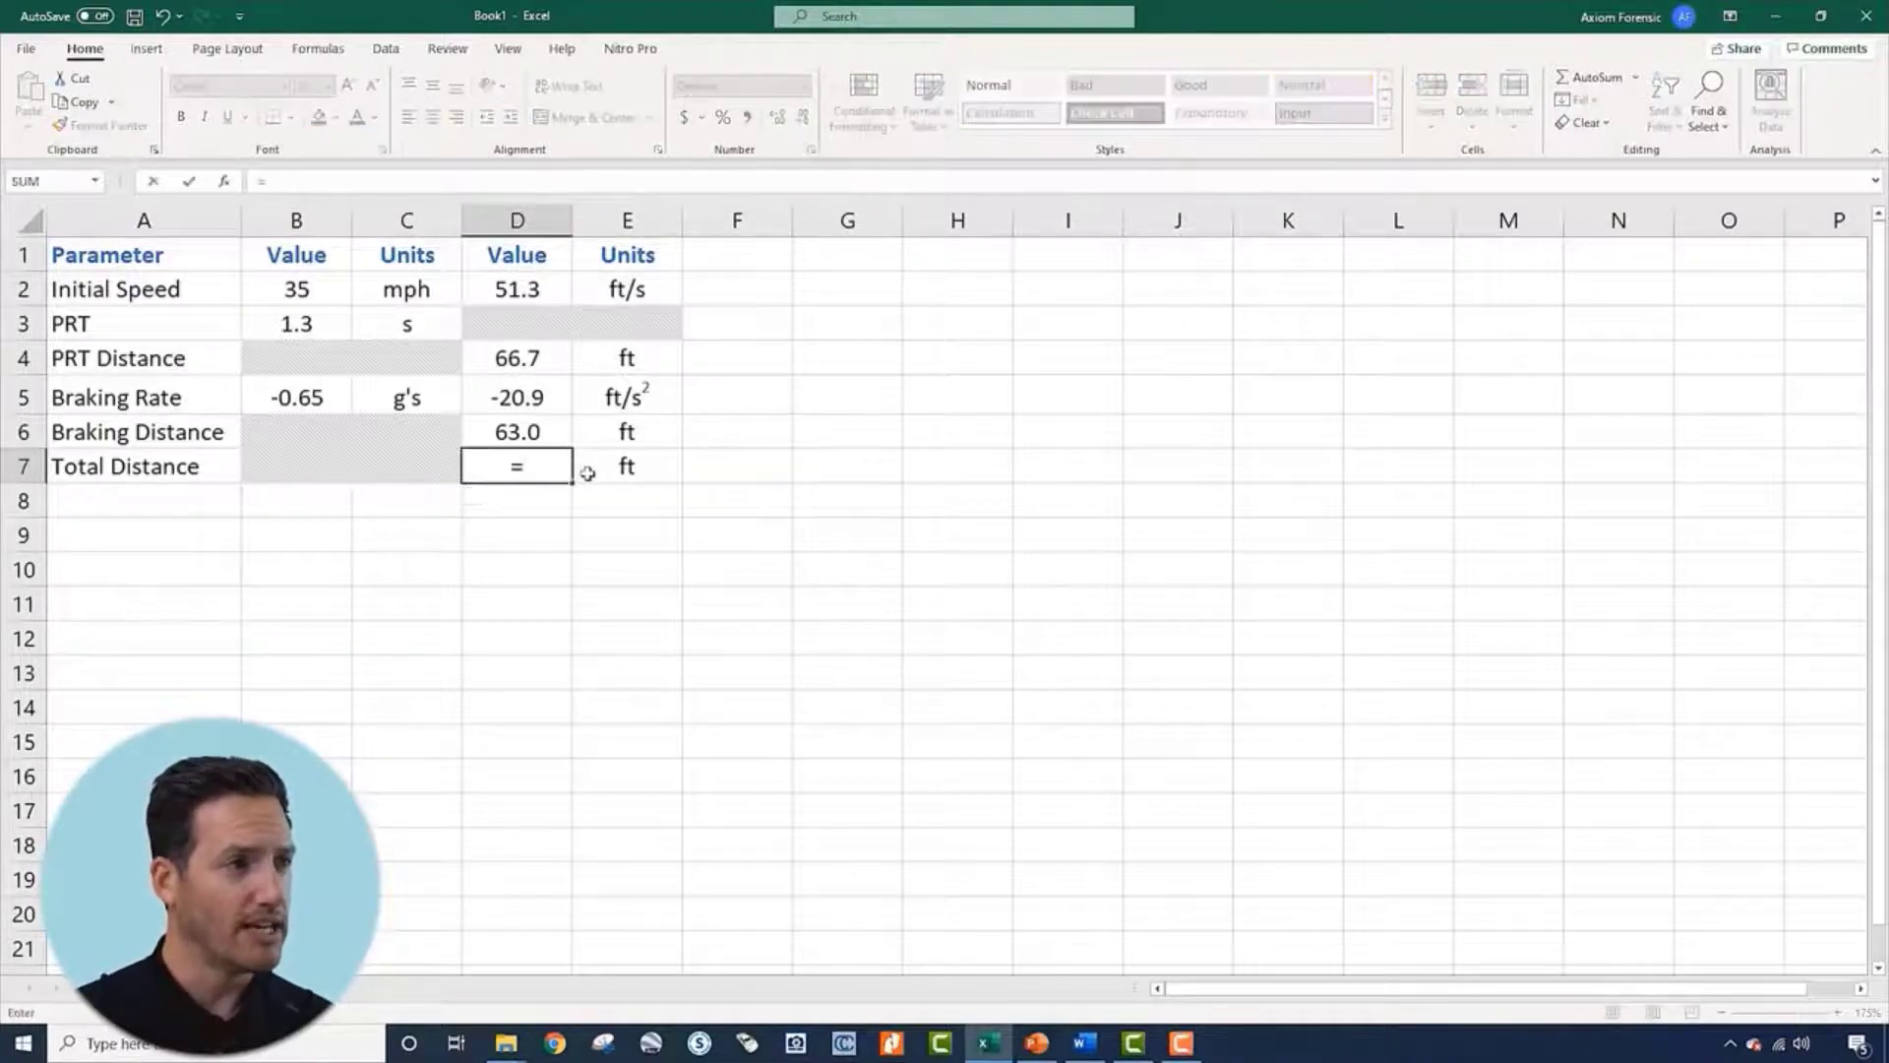
{"action": "key", "text": "Up"}
{"action": "type", "text": "+"}
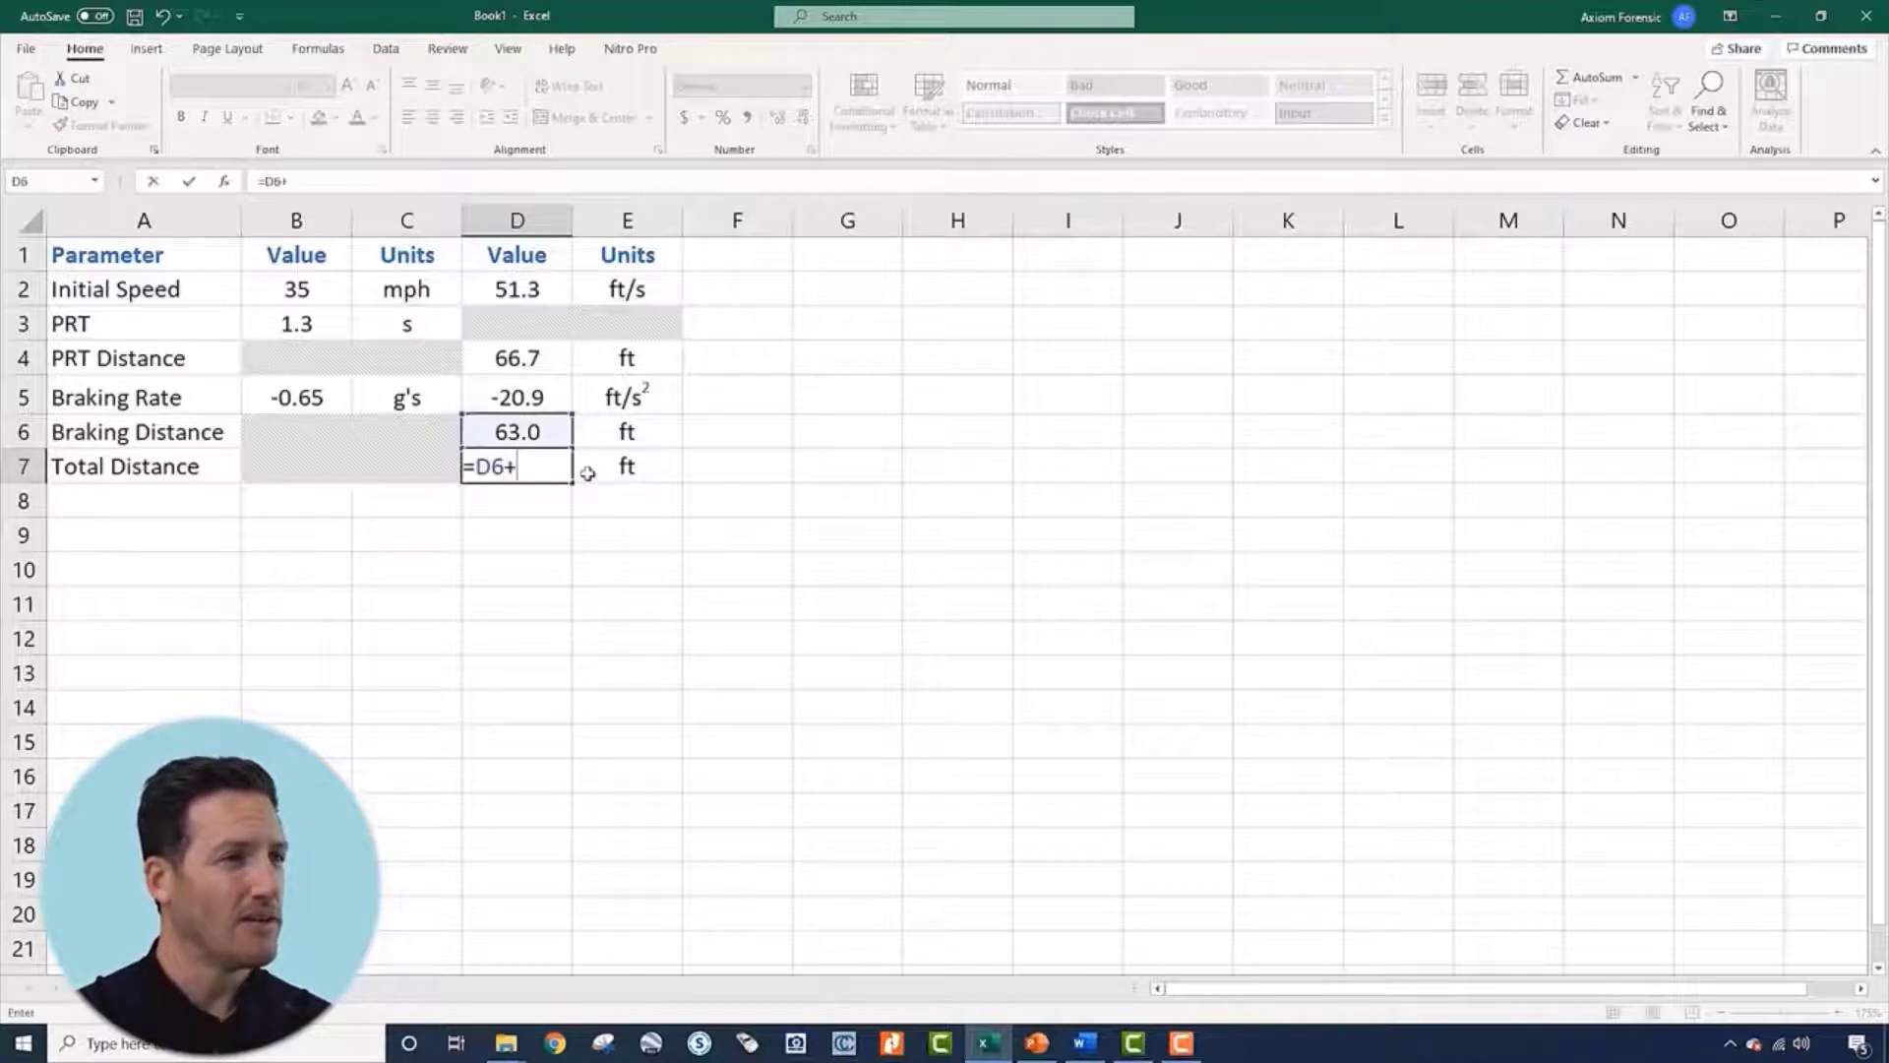
{"action": "left_click", "coordinate": [549, 357]}
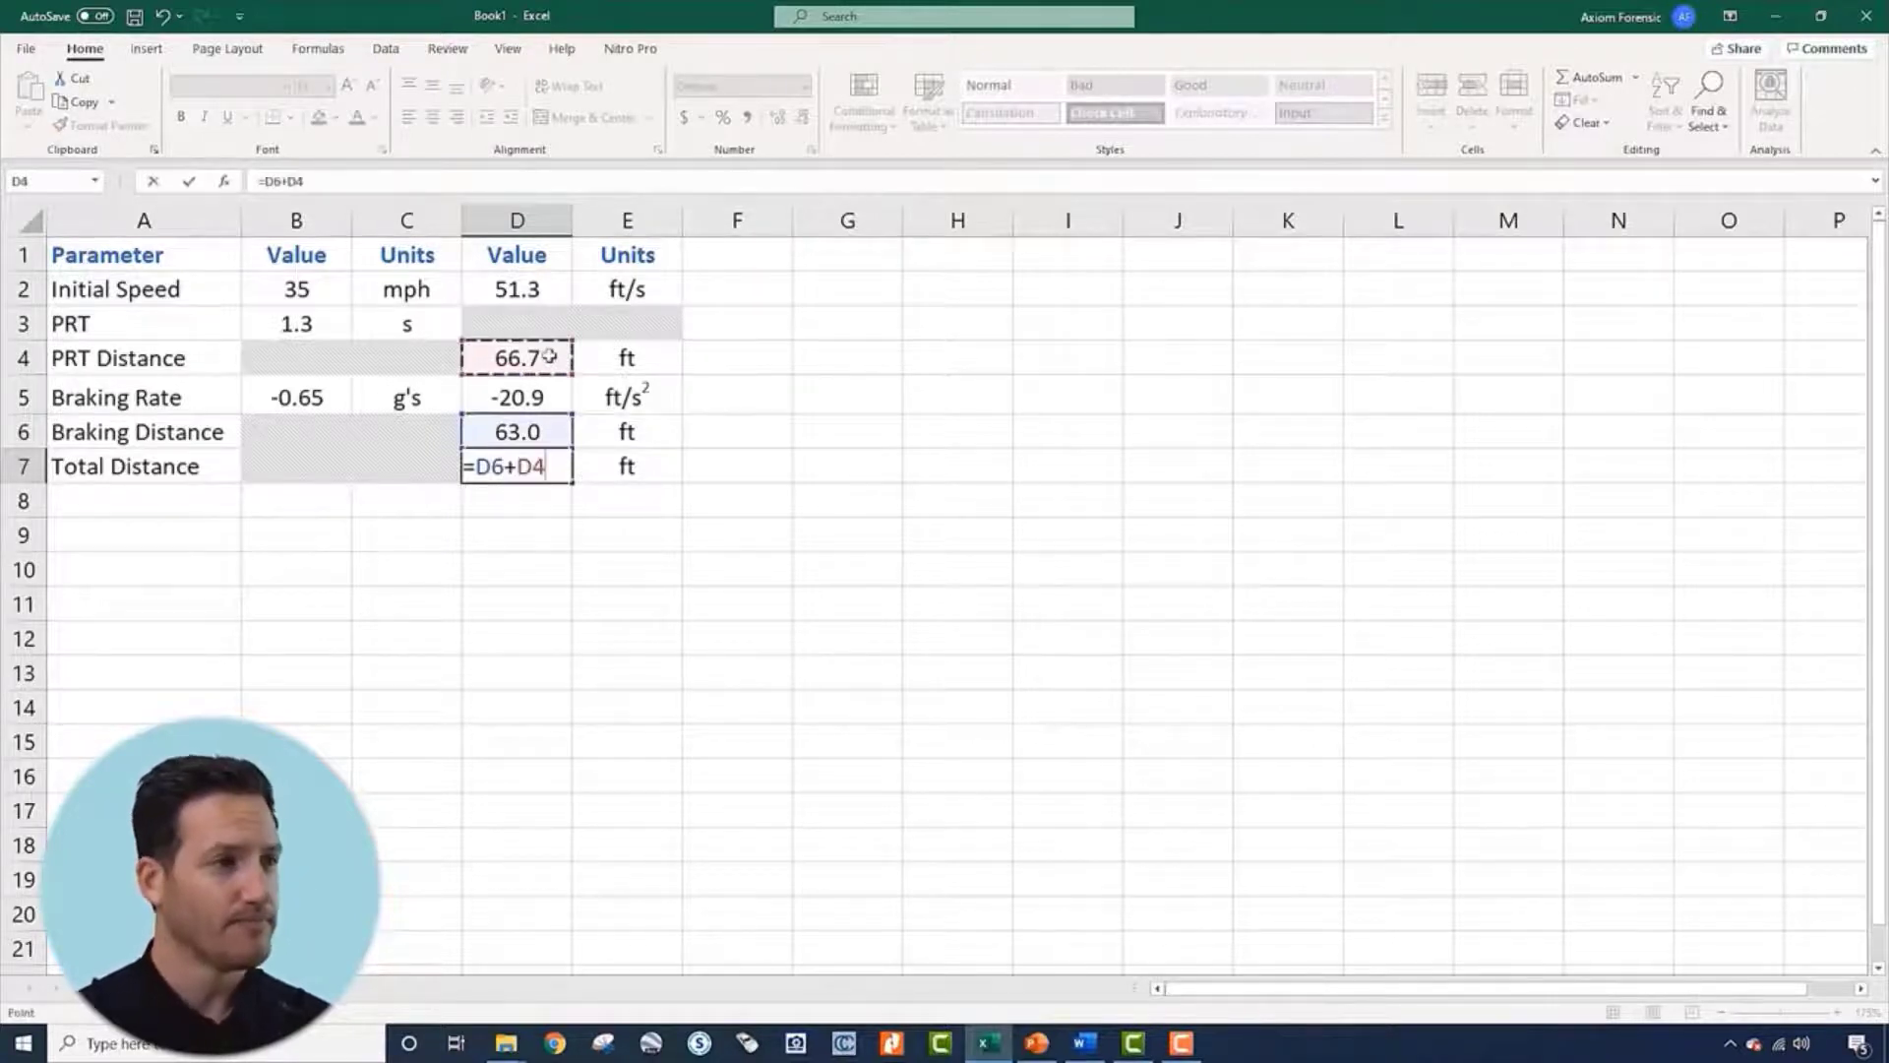
{"action": "key", "text": "Return"}
{"action": "left_click", "coordinate": [778, 438]}
Replace the formula in D7 with =sum(D6,D4) and re-enter the unit ft in E7
{"action": "left_click", "coordinate": [554, 455]}
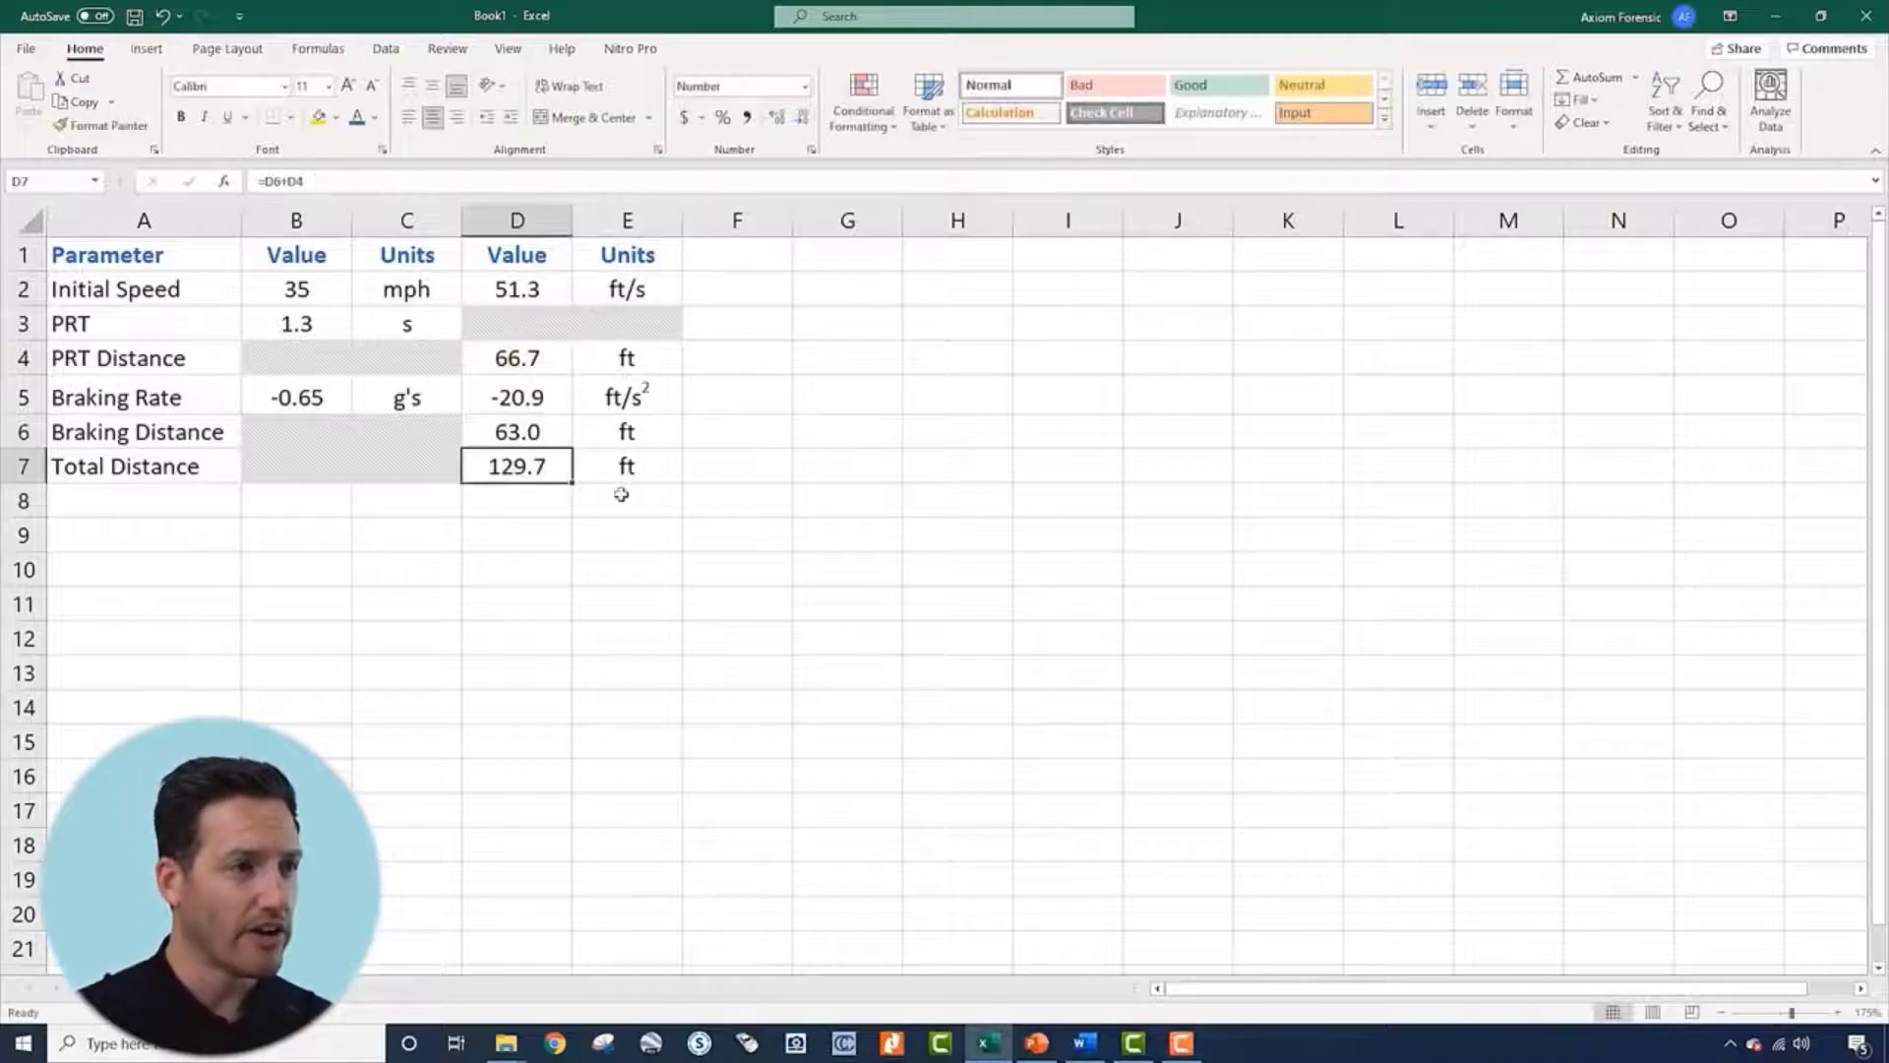
{"action": "key", "text": "F2"}
{"action": "key", "text": "BackSpace"}
{"action": "key", "text": "BackSpace"}
{"action": "key", "text": "BackSpace"}
{"action": "key", "text": "BackSpace"}
{"action": "key", "text": "BackSpace"}
{"action": "key", "text": "BackSpace"}
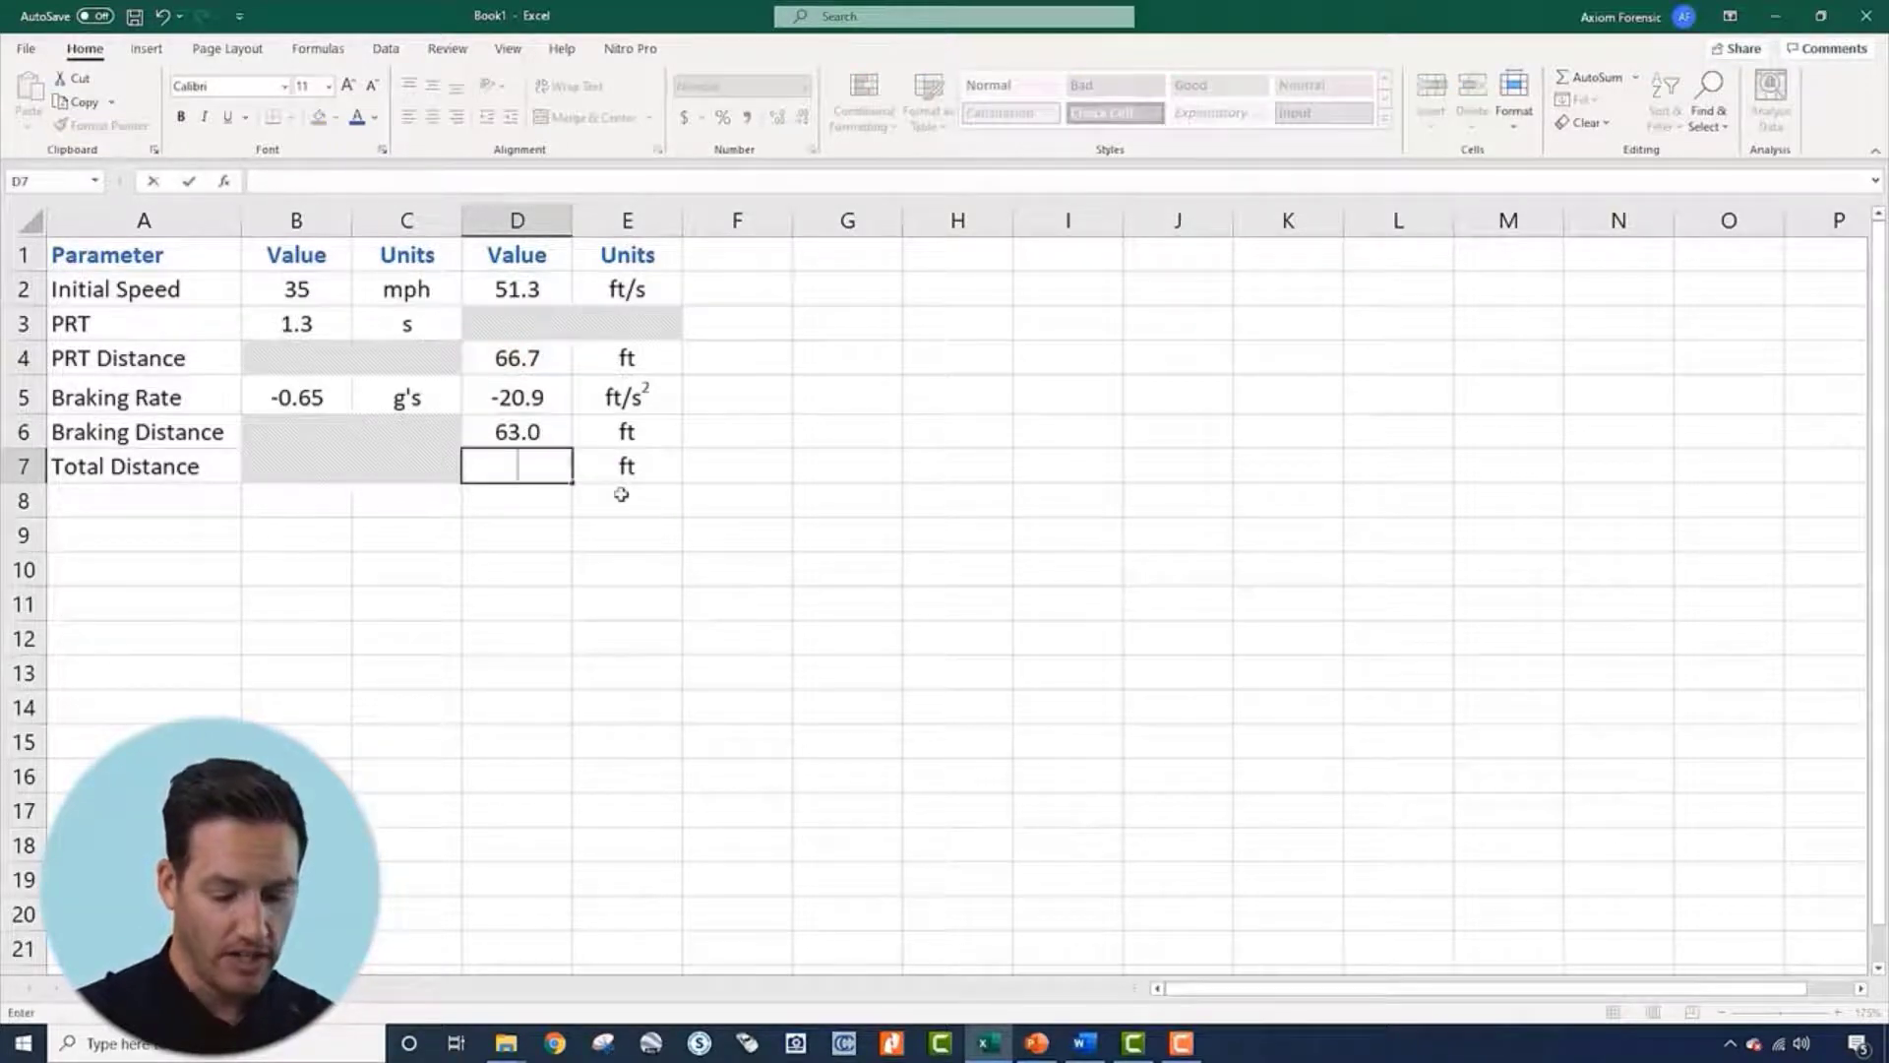
{"action": "type", "text": "=sum"}
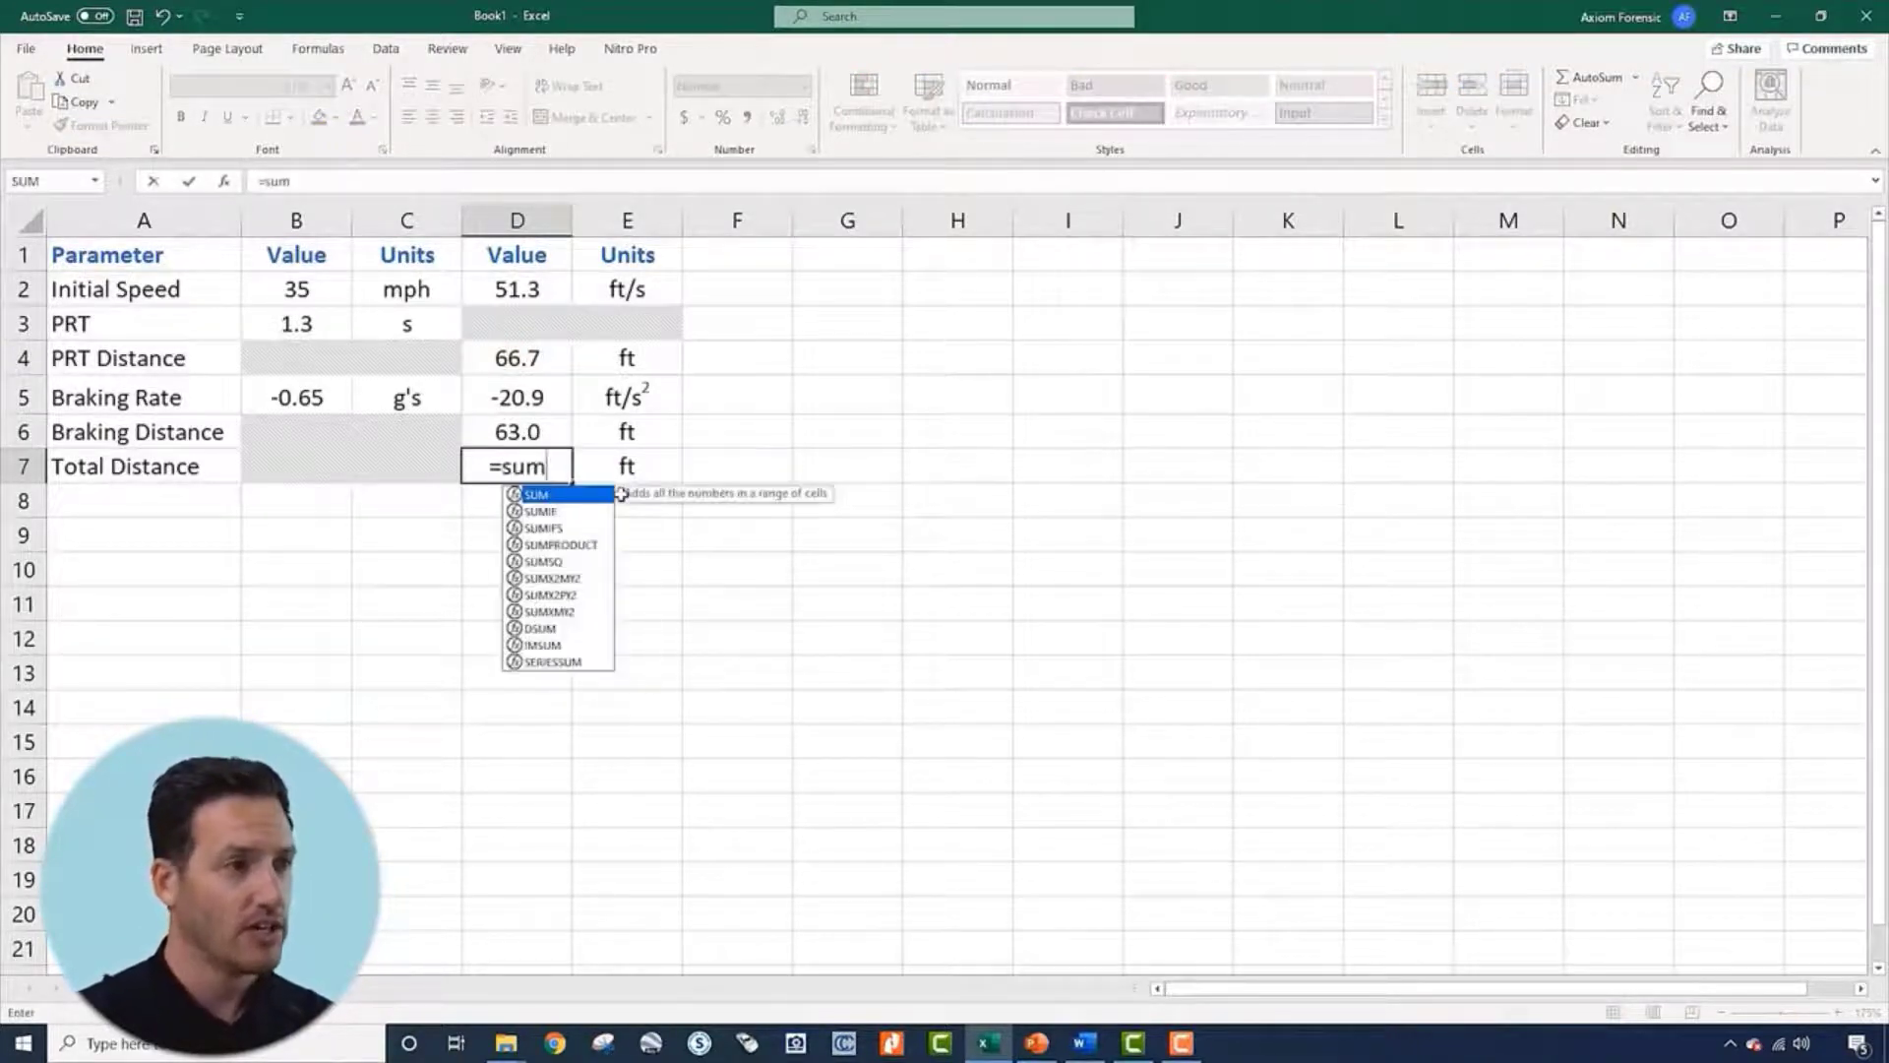
{"action": "type", "text": "("}
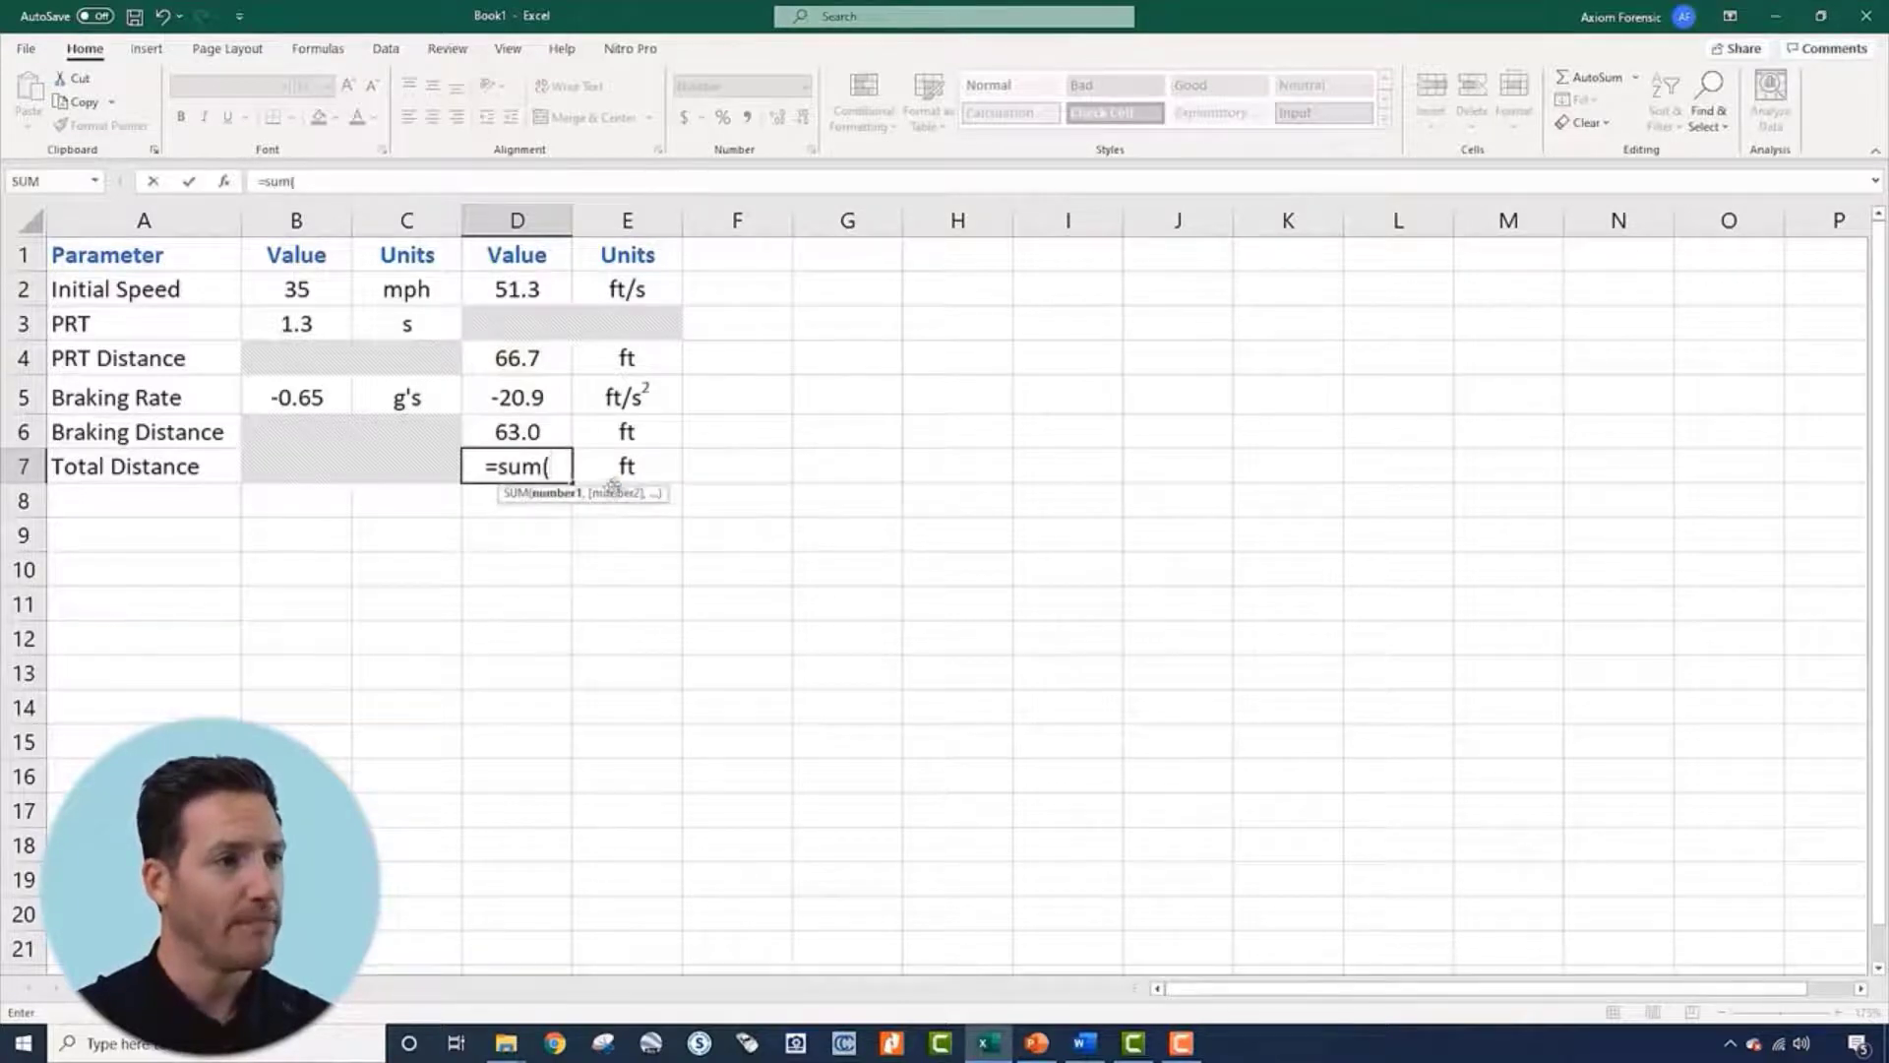
{"action": "left_click", "coordinate": [566, 429]}
{"action": "type", "text": ","}
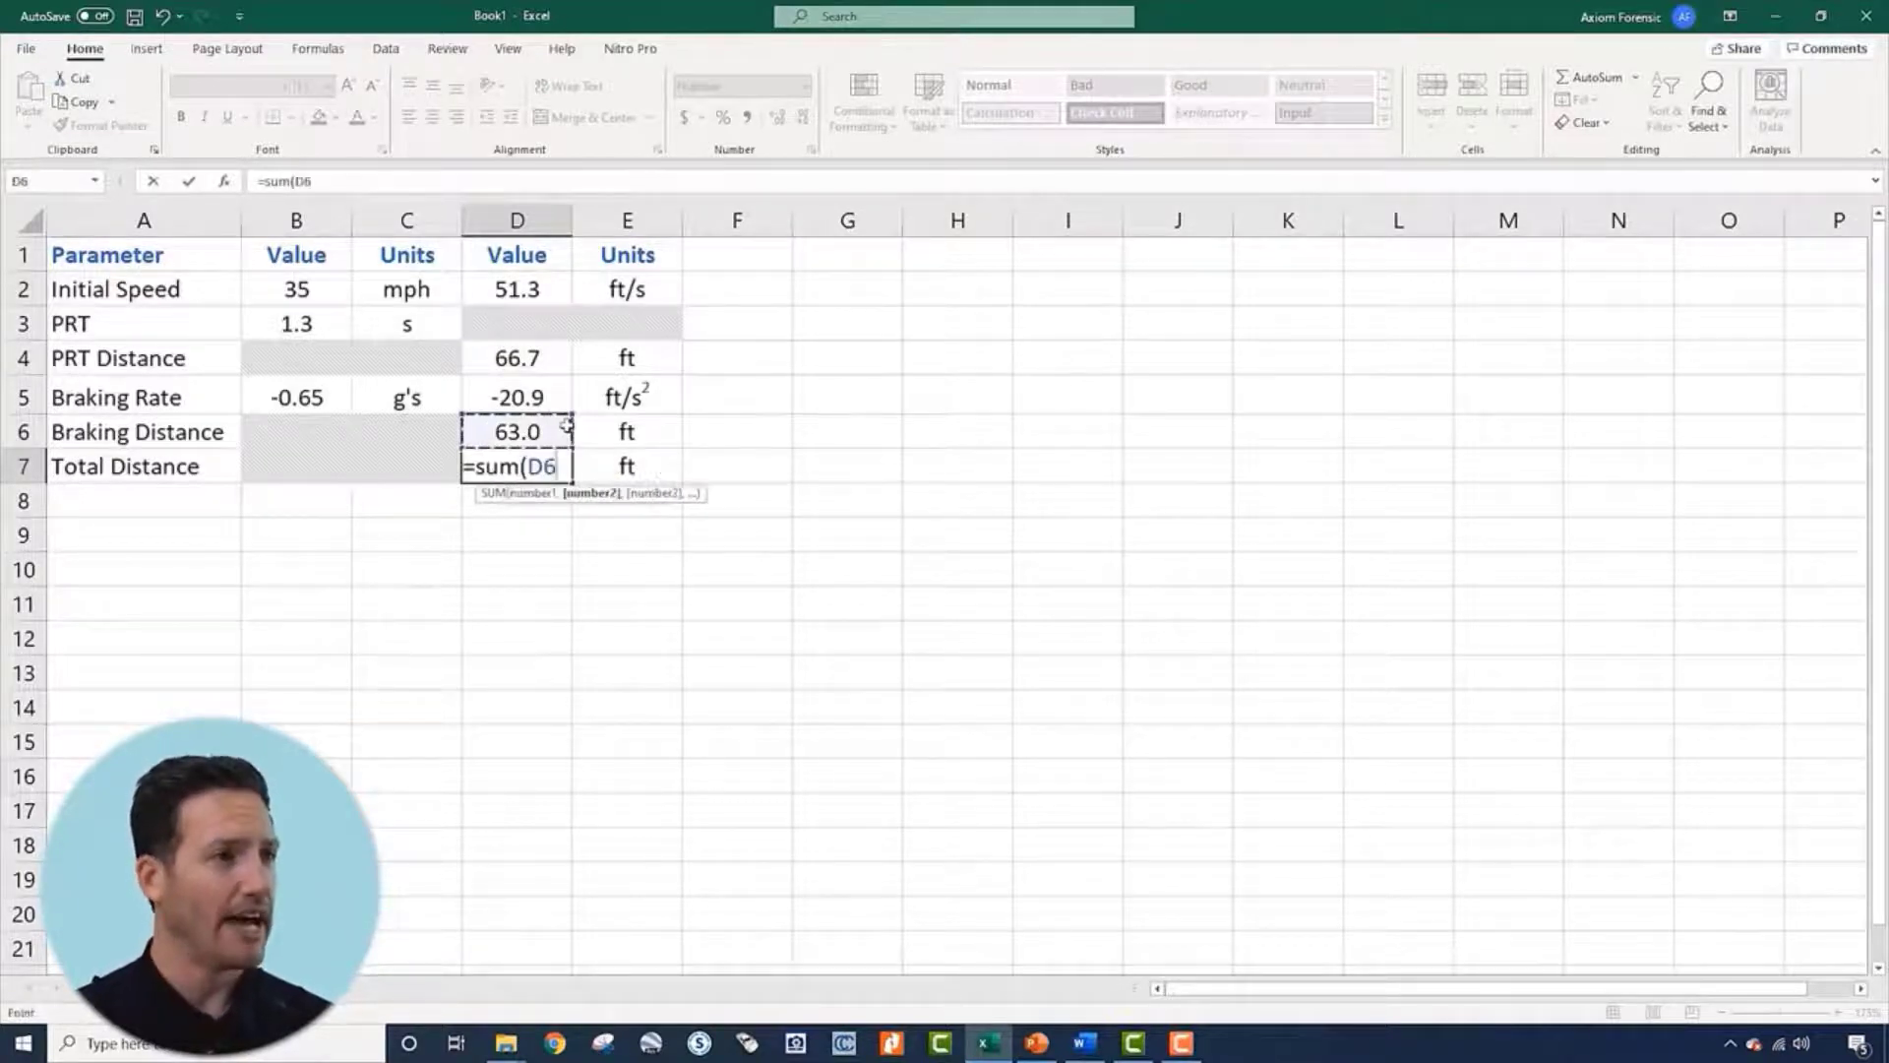
{"action": "left_click", "coordinate": [561, 365]}
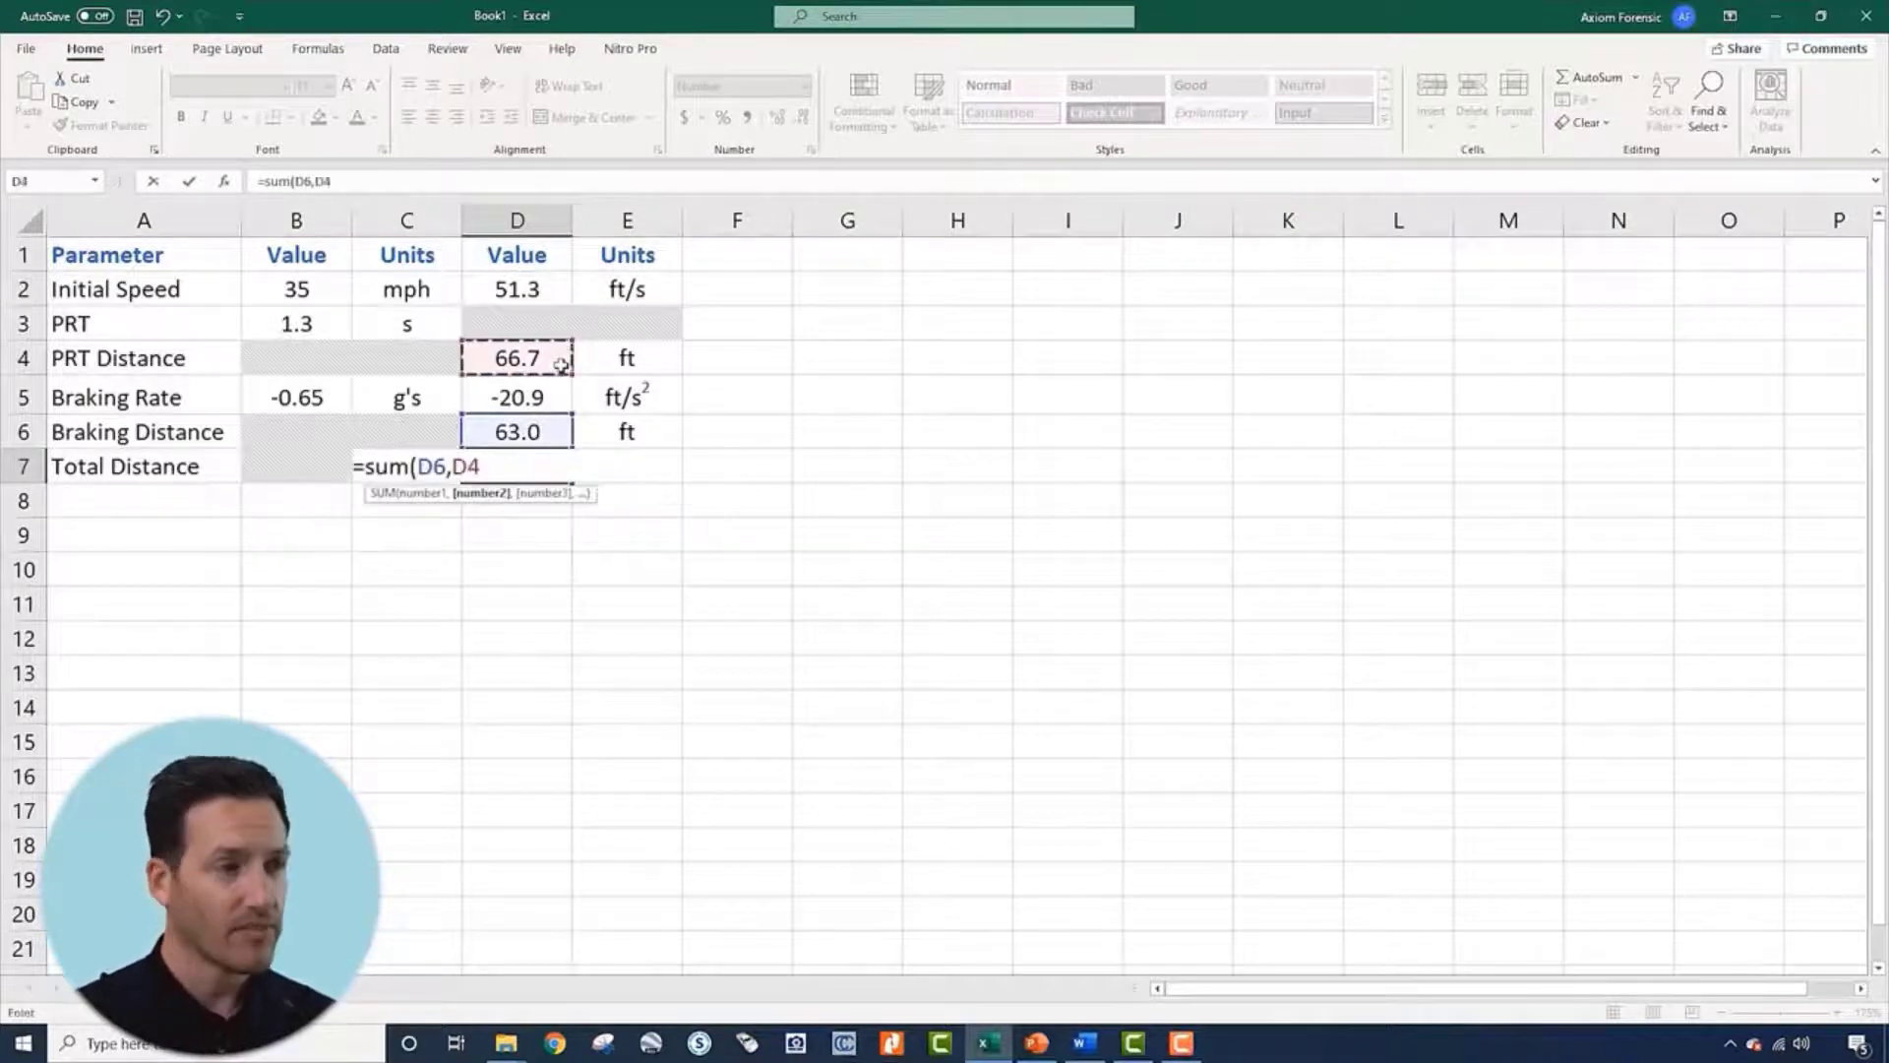
{"action": "type", "text": ")"}
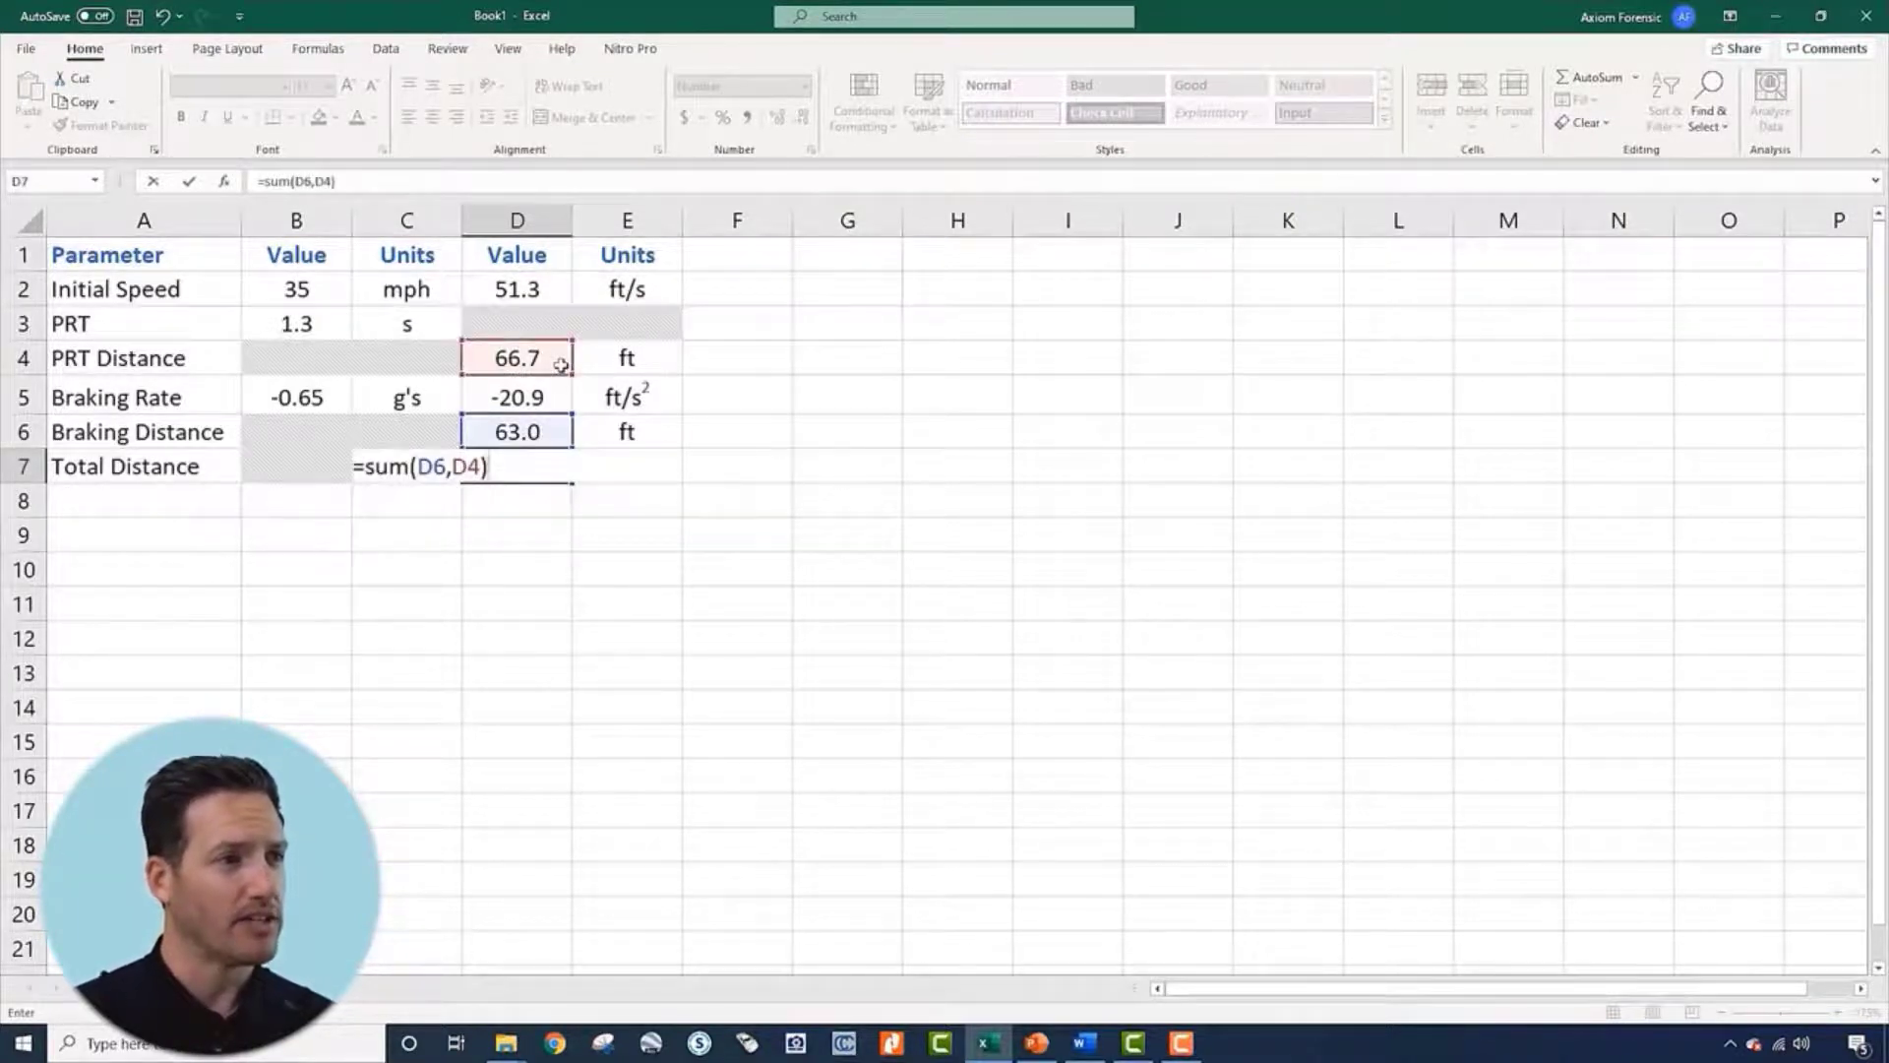
{"action": "key", "text": "Return"}
{"action": "key", "text": "Right"}
{"action": "key", "text": "Up"}
{"action": "type", "text": "ft"}
Enter the sample numbers 2, 4, 5, 2, 1 and 8 down cells H5 to H10
{"action": "key", "text": "Right"}
{"action": "key", "text": "Right"}
{"action": "key", "text": "Right"}
{"action": "key", "text": "Right"}
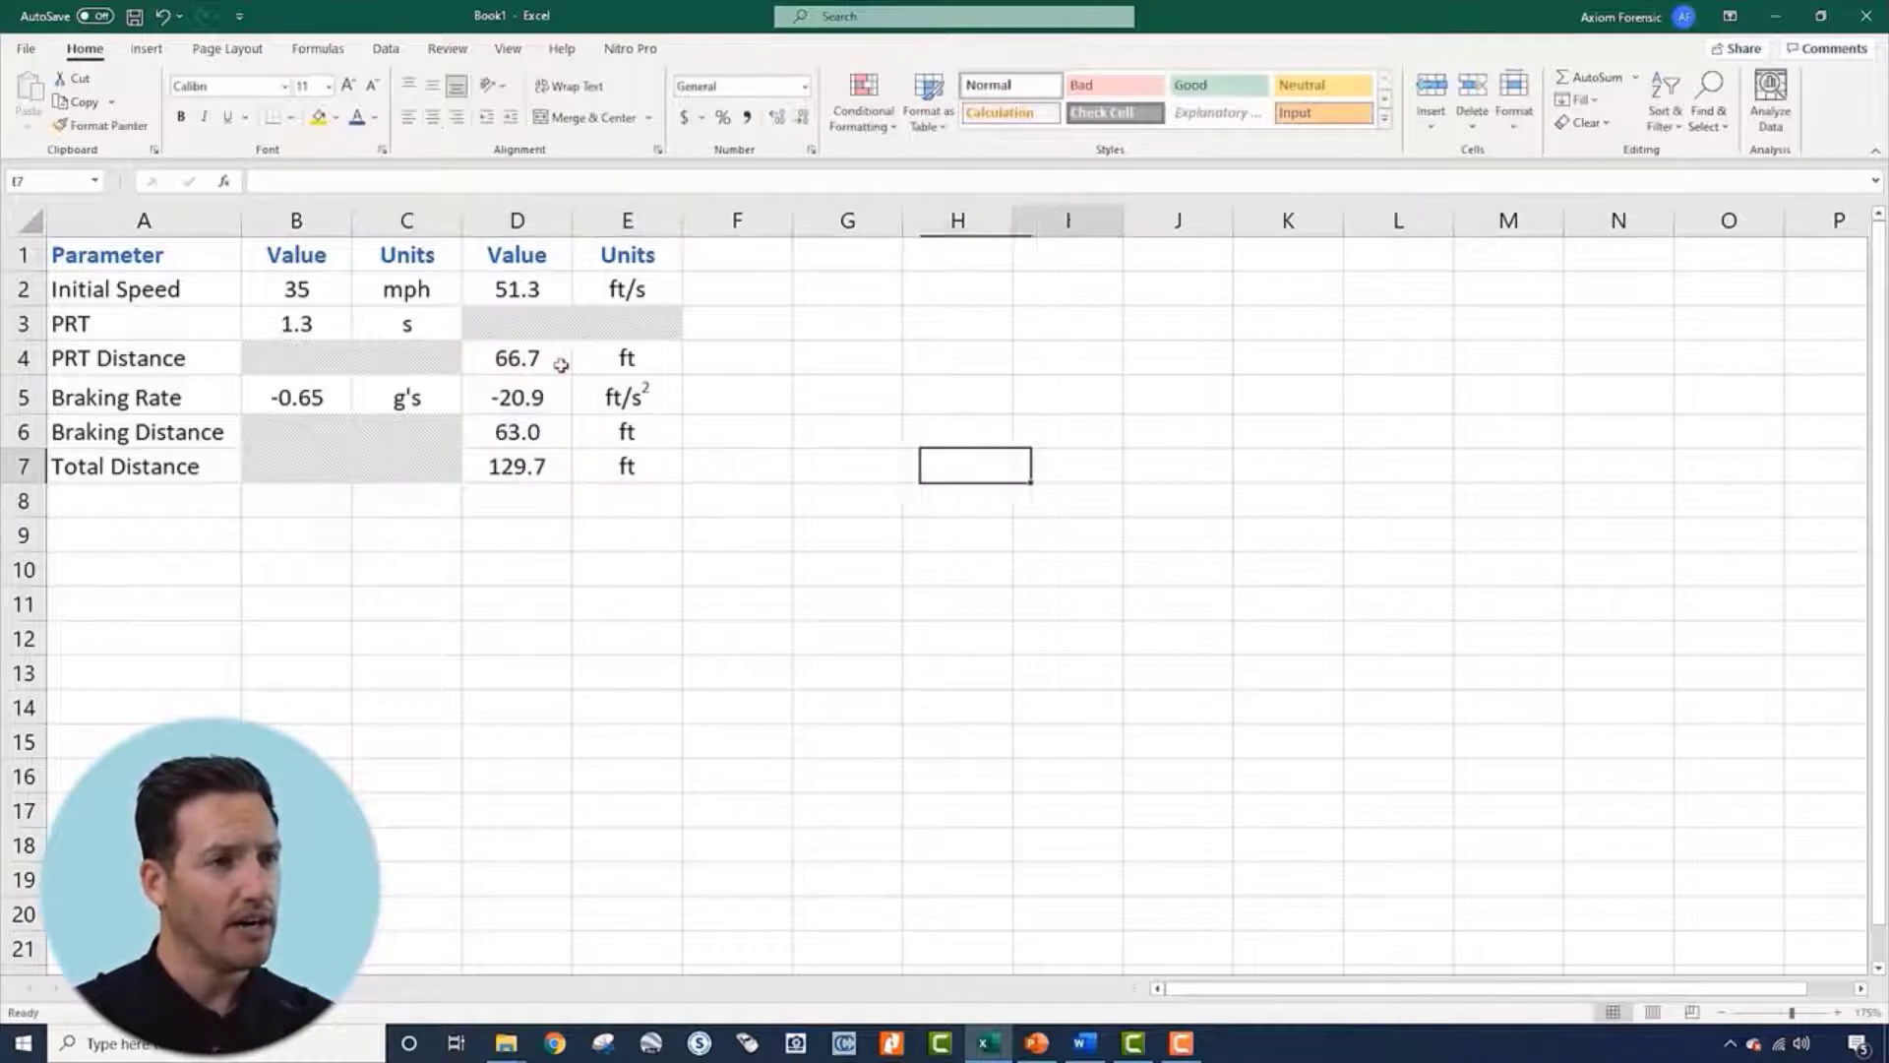
{"action": "key", "text": "Up"}
{"action": "key", "text": "Up"}
{"action": "key", "text": "Left"}
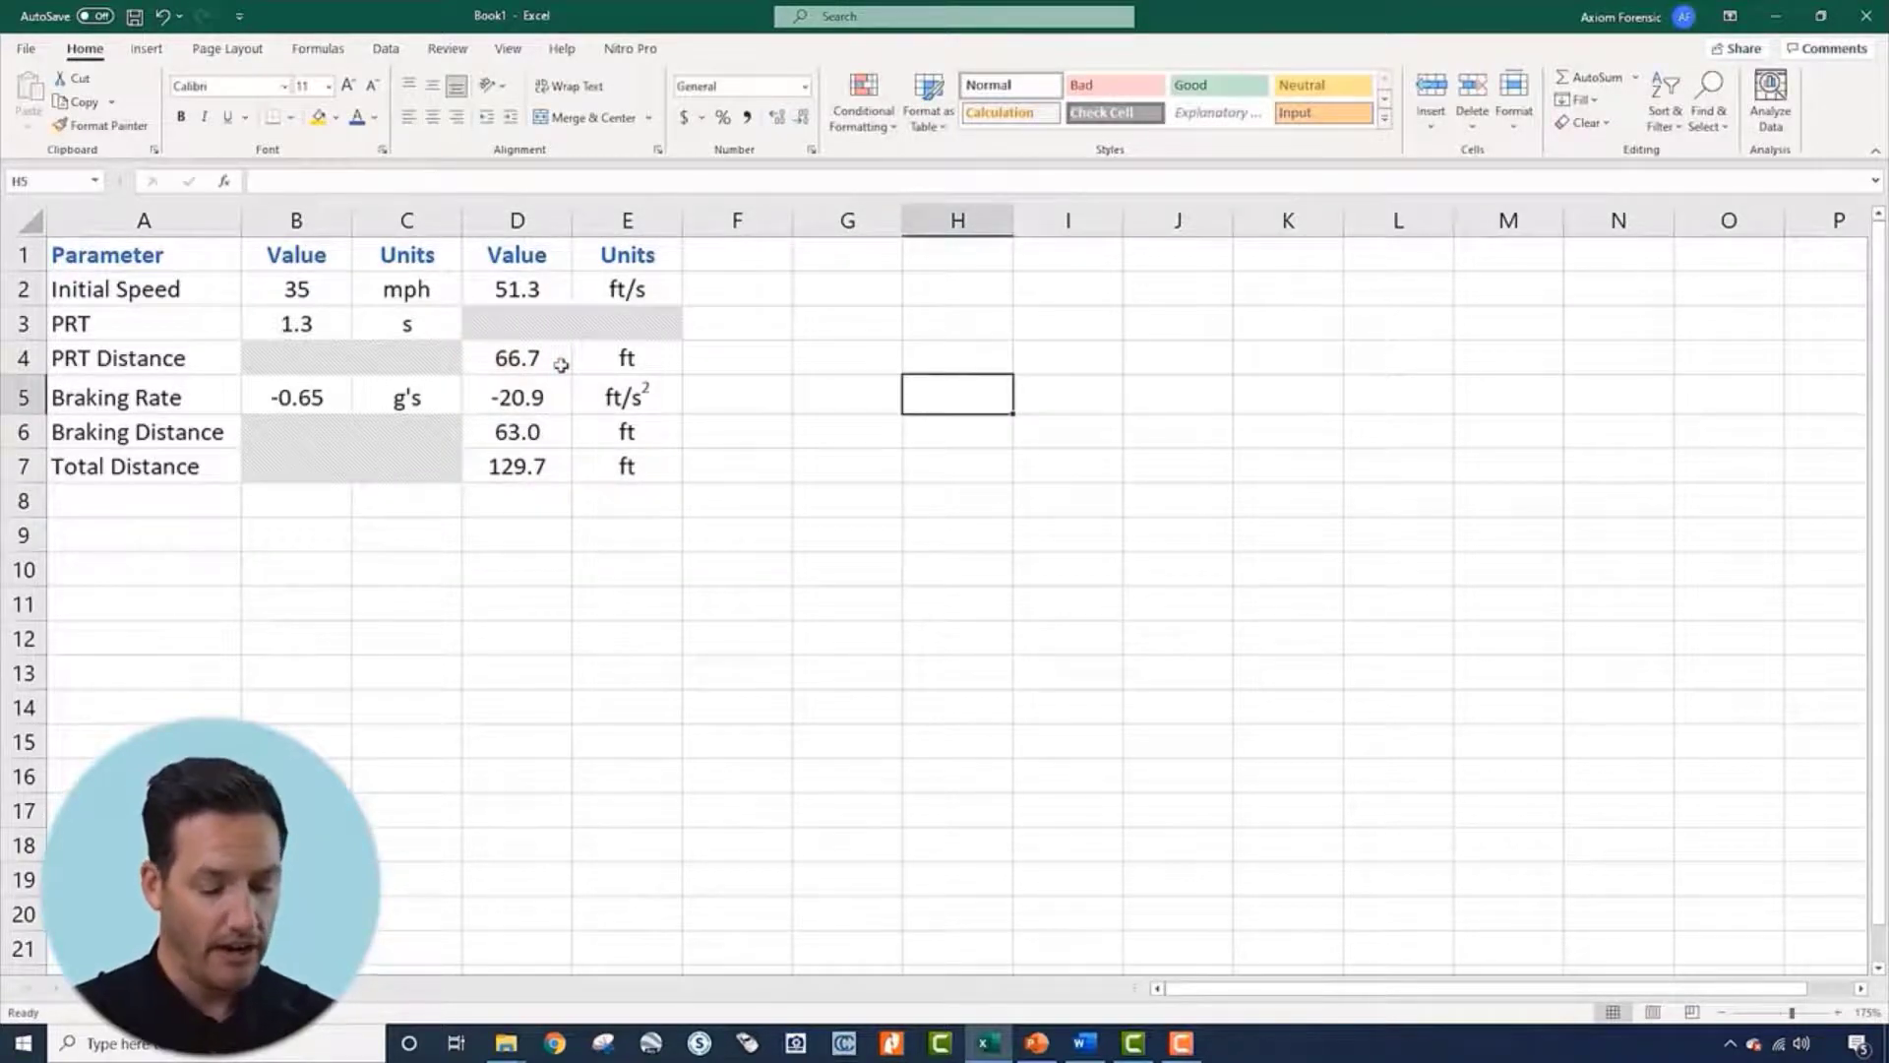
{"action": "type", "text": "2"}
{"action": "key", "text": "Return"}
{"action": "type", "text": "4"}
{"action": "key", "text": "Return"}
{"action": "type", "text": "5"}
{"action": "key", "text": "Return"}
{"action": "type", "text": "2"}
{"action": "key", "text": "Return"}
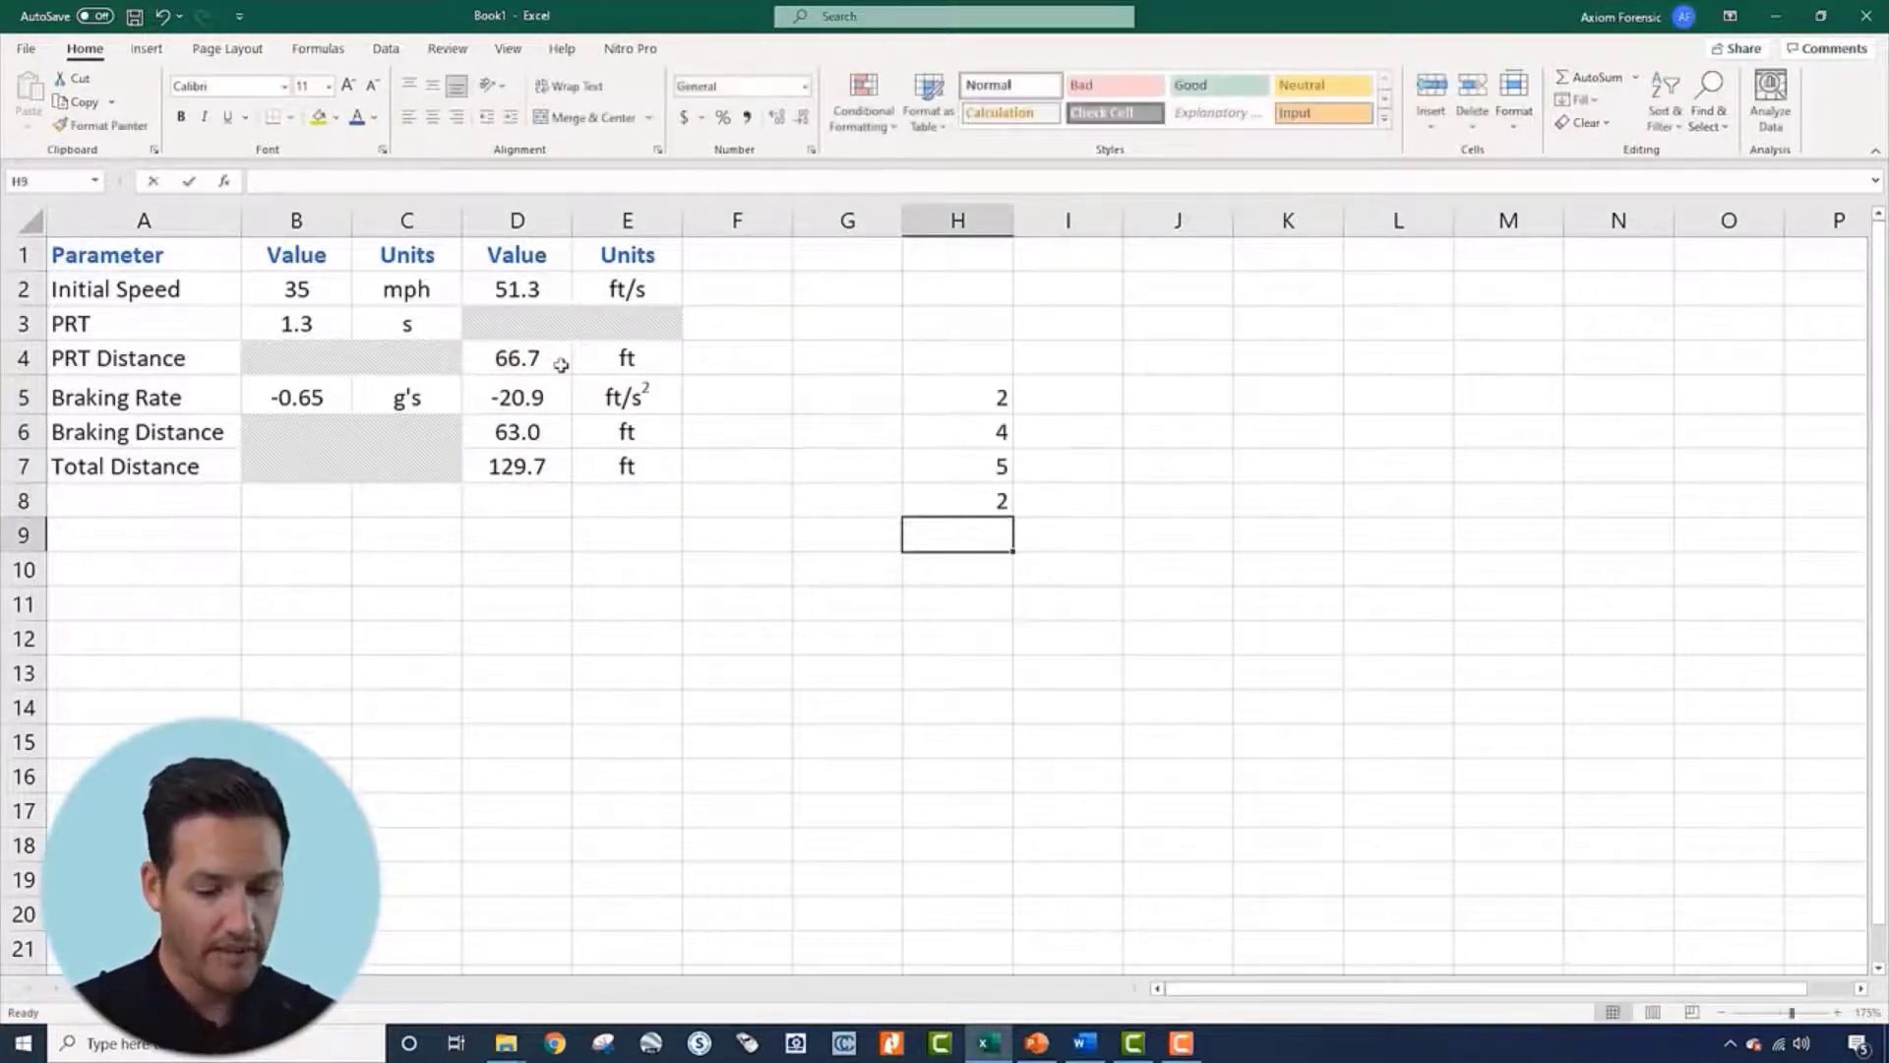
{"action": "type", "text": "1"}
{"action": "key", "text": "Return"}
{"action": "type", "text": "8"}
{"action": "key", "text": "Return"}
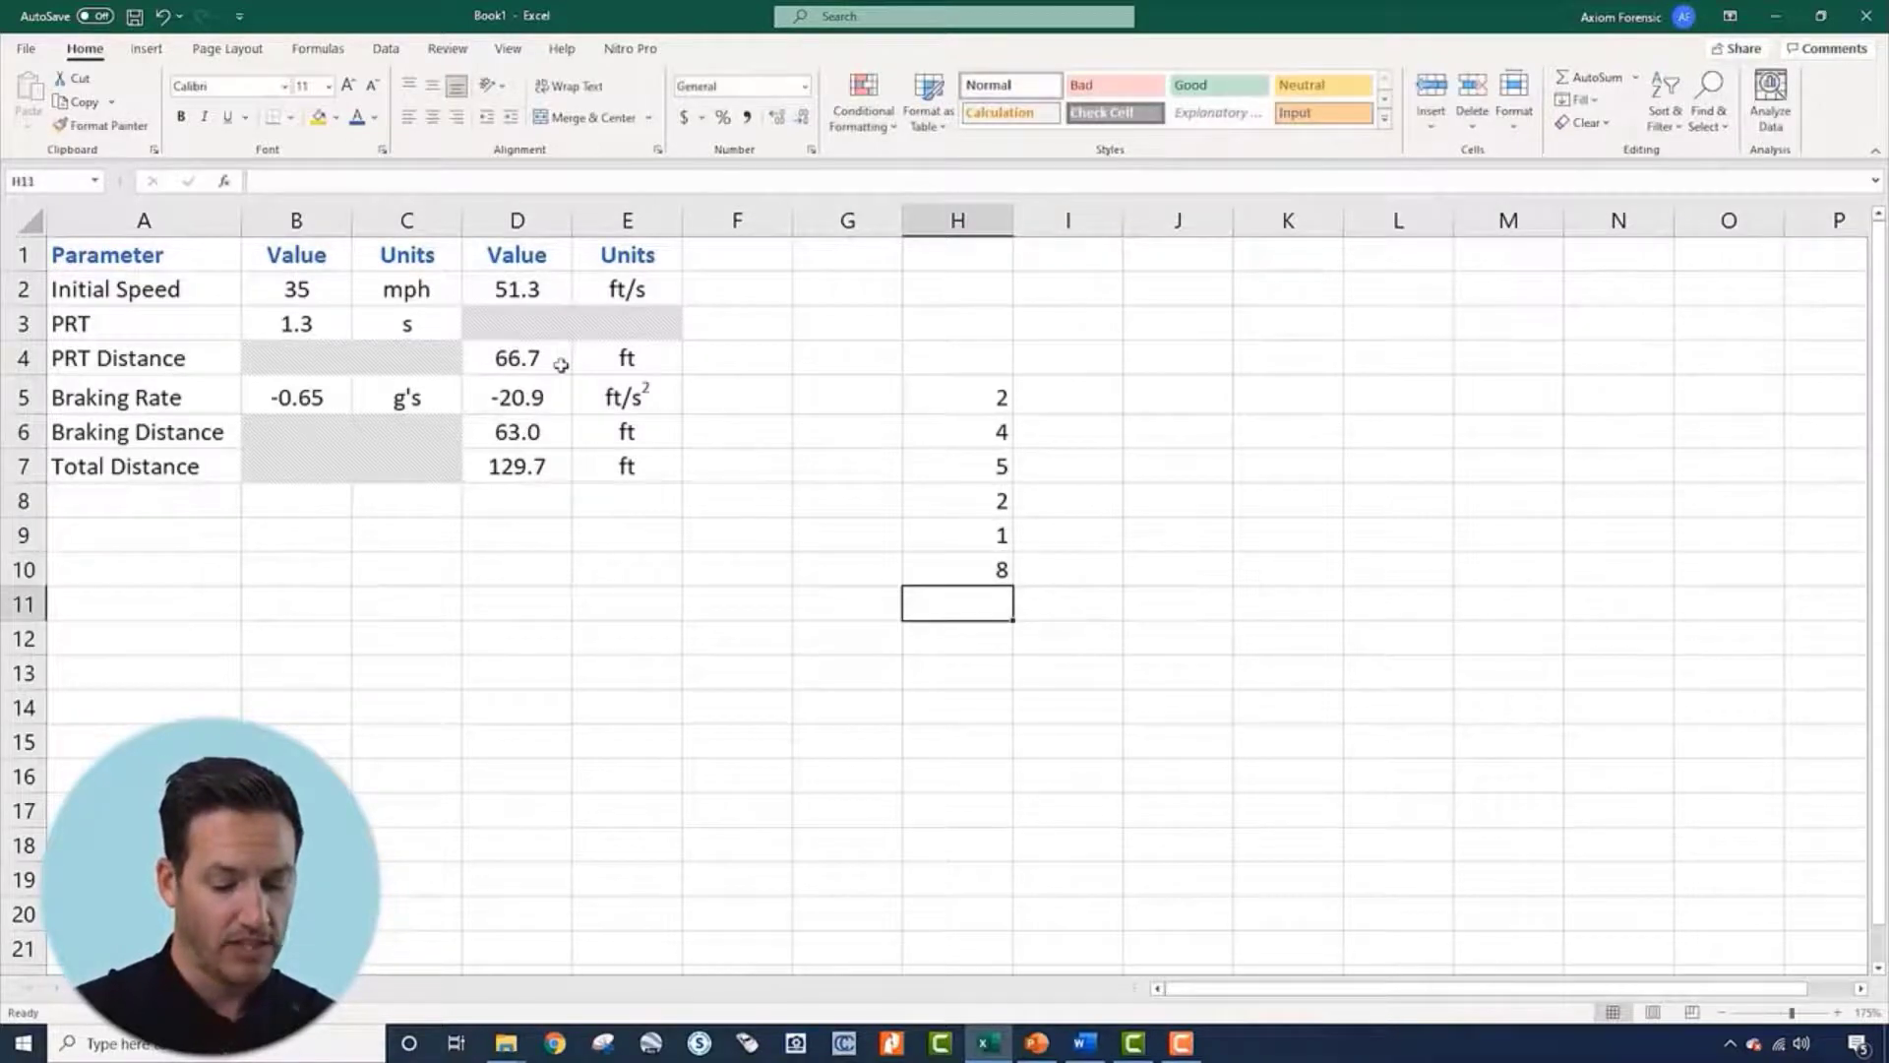
Enter the formula =sum(H5:H10) in cell H11 to total the sample numbers
{"action": "type", "text": "=sum("}
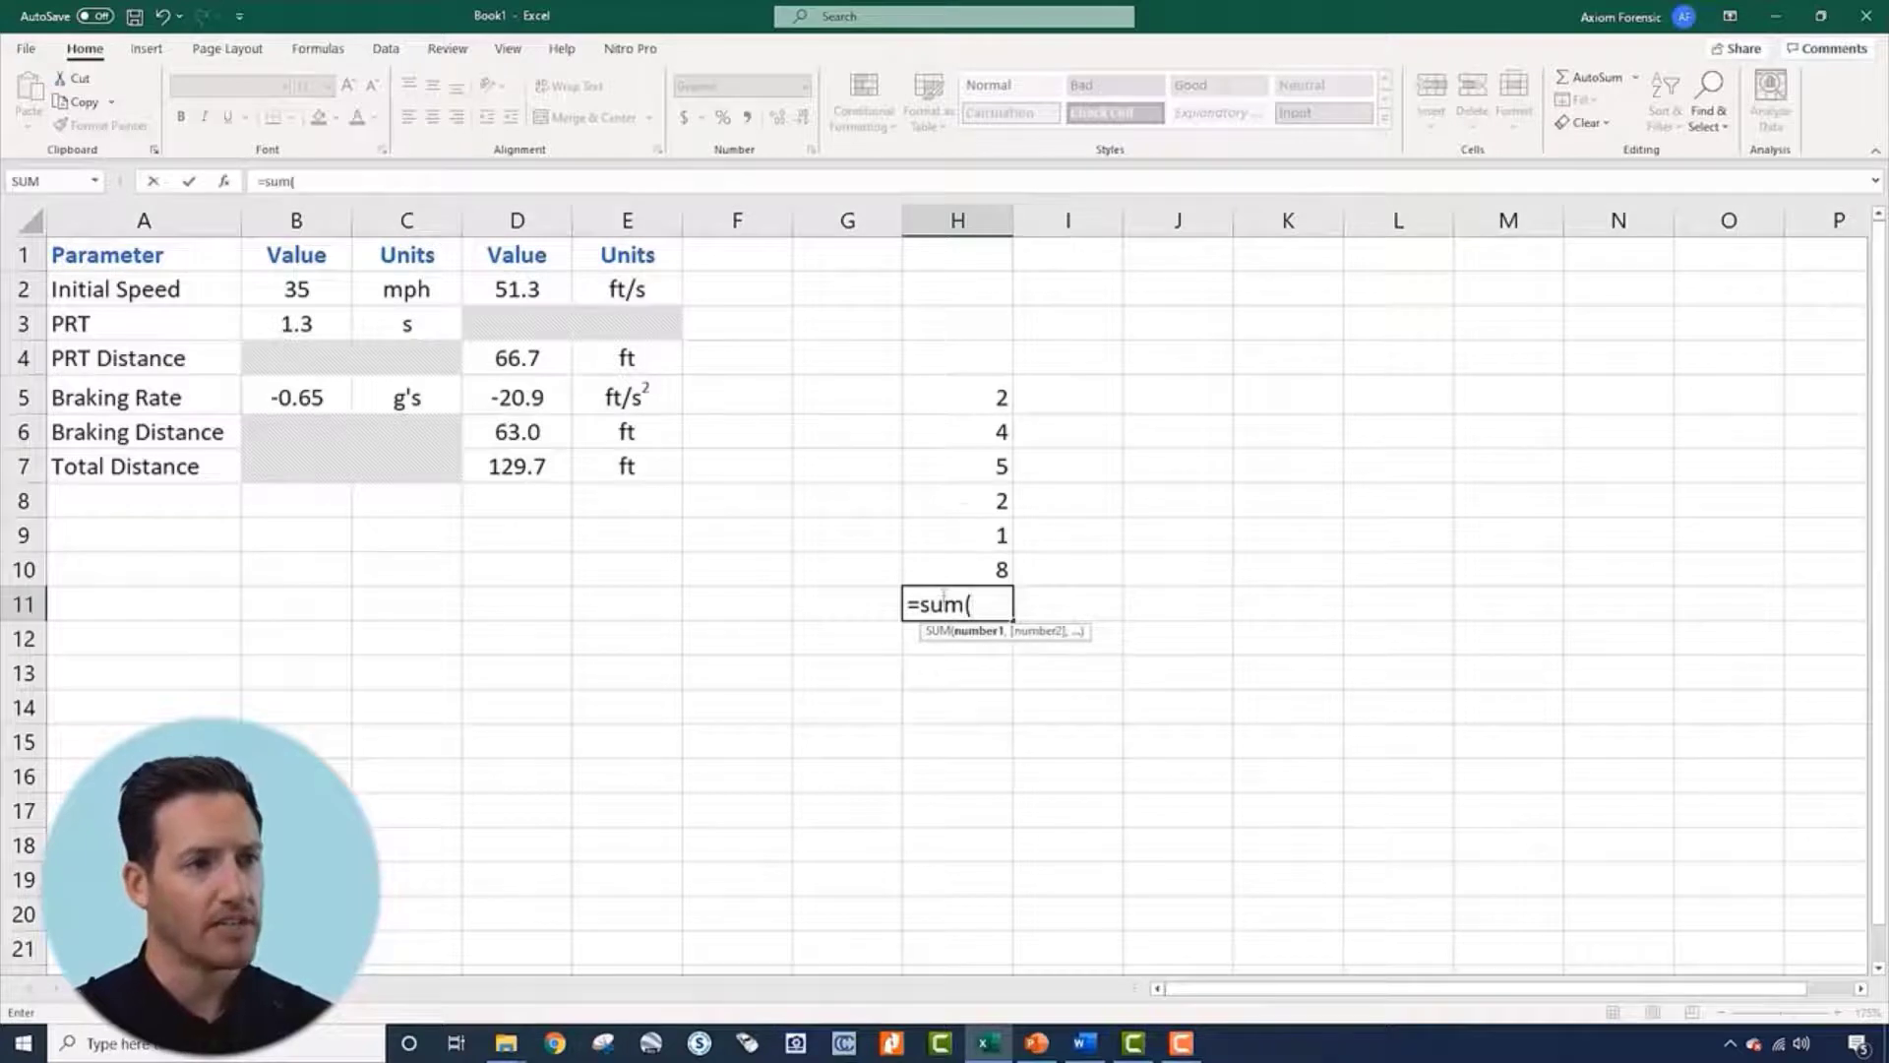
{"action": "left_click_drag", "start_coordinate": [974, 399], "coordinate": [987, 563]}
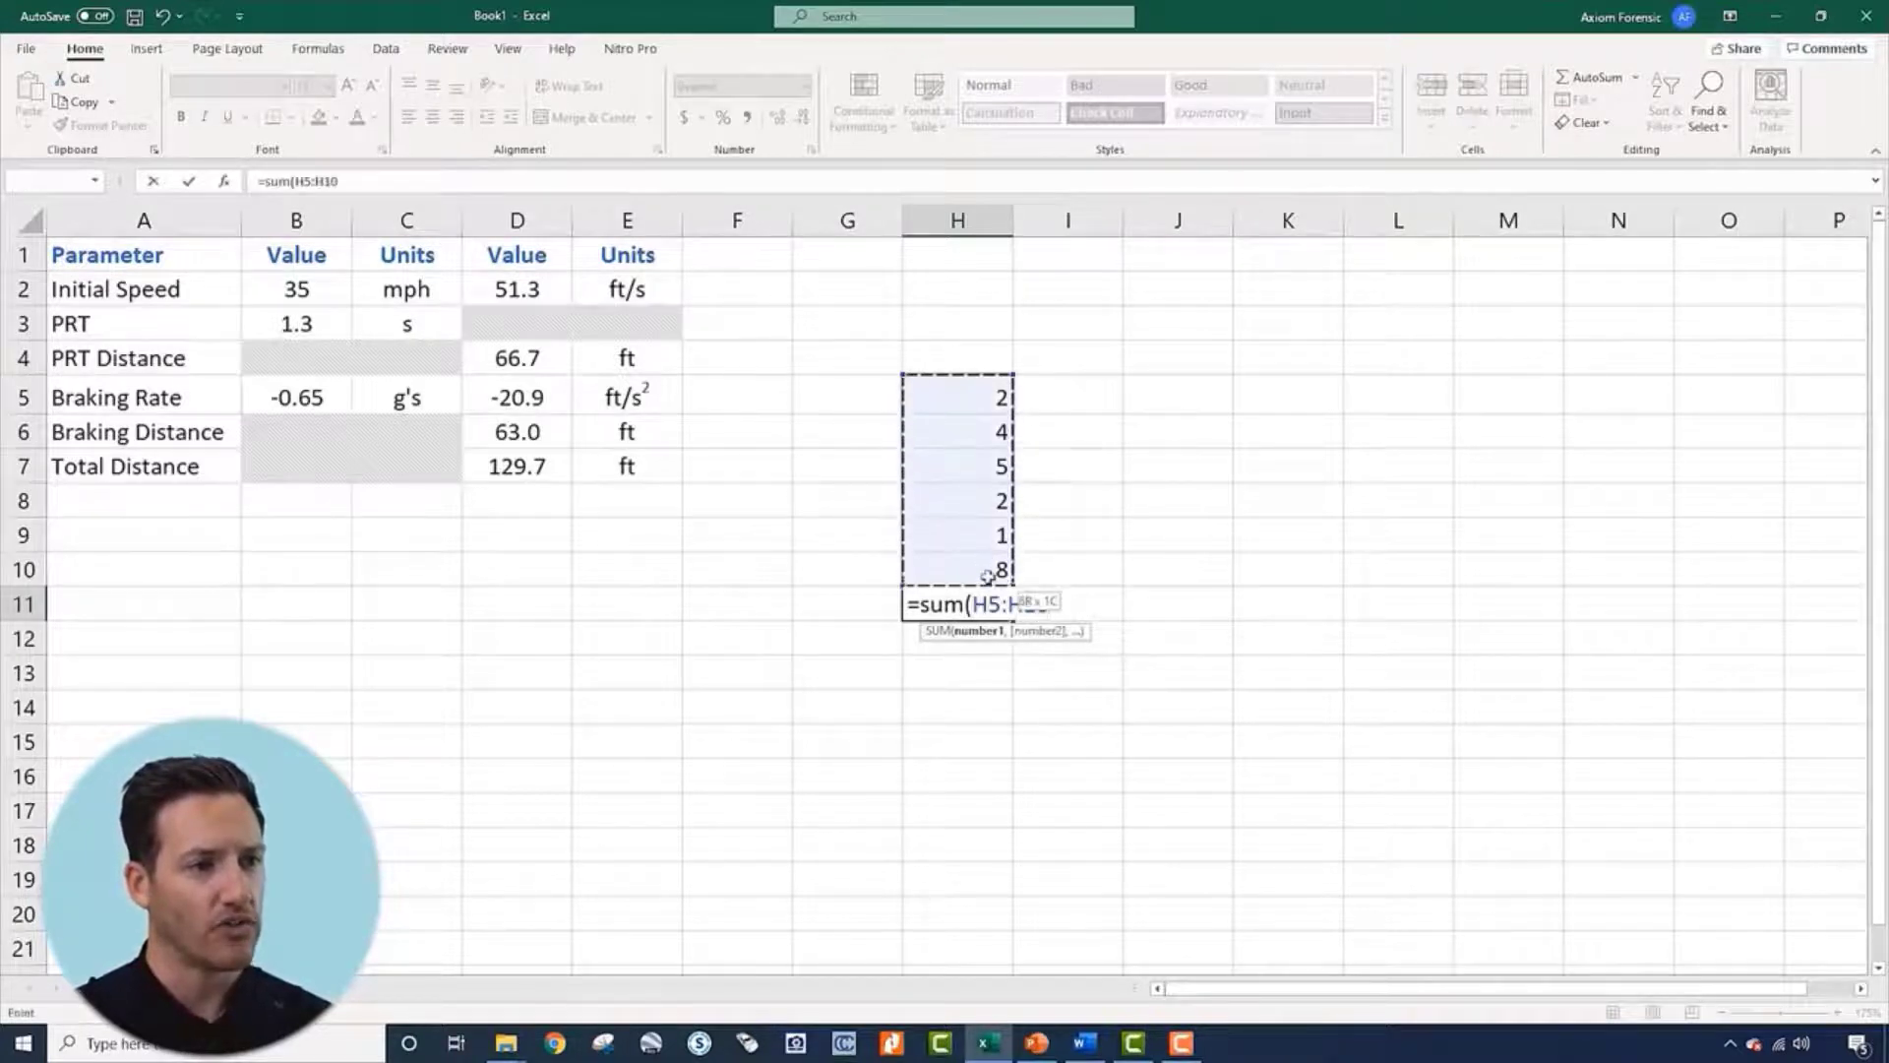
{"action": "type", "text": ")"}
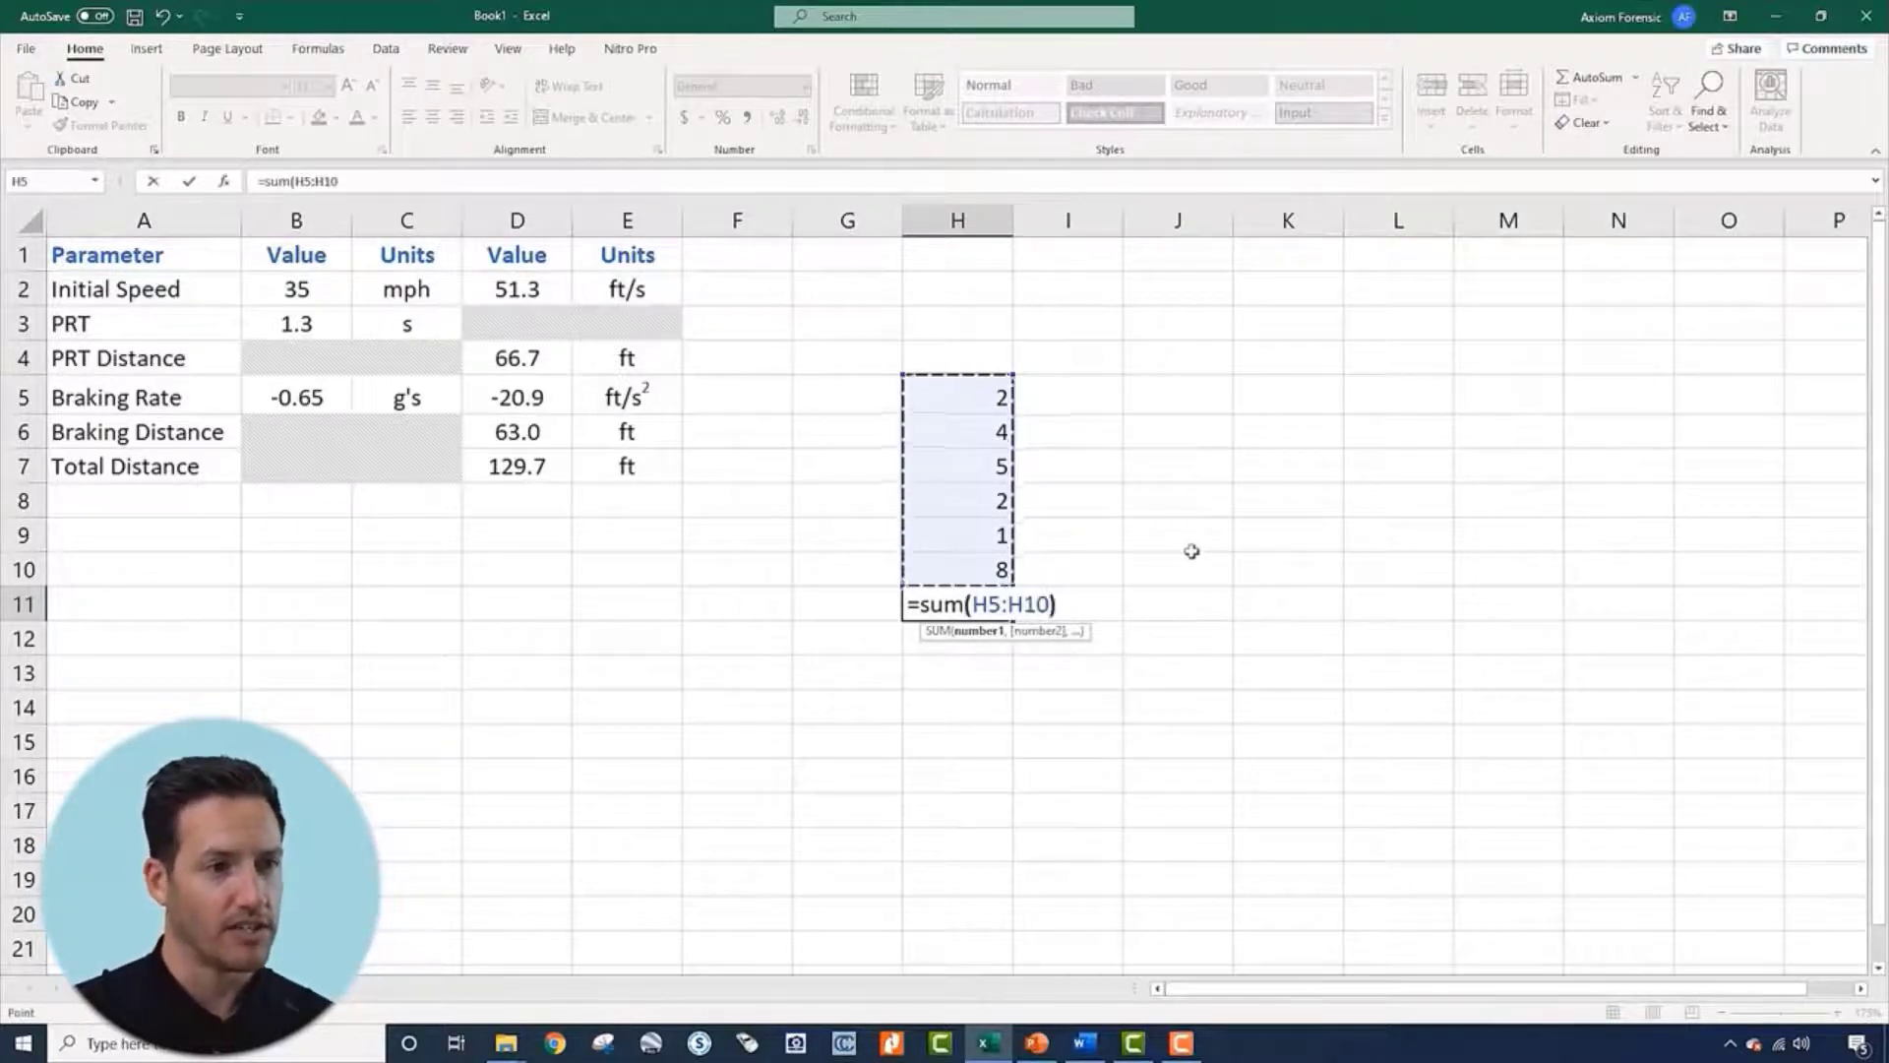
{"action": "key", "text": "Return"}
{"action": "key", "text": "Up"}
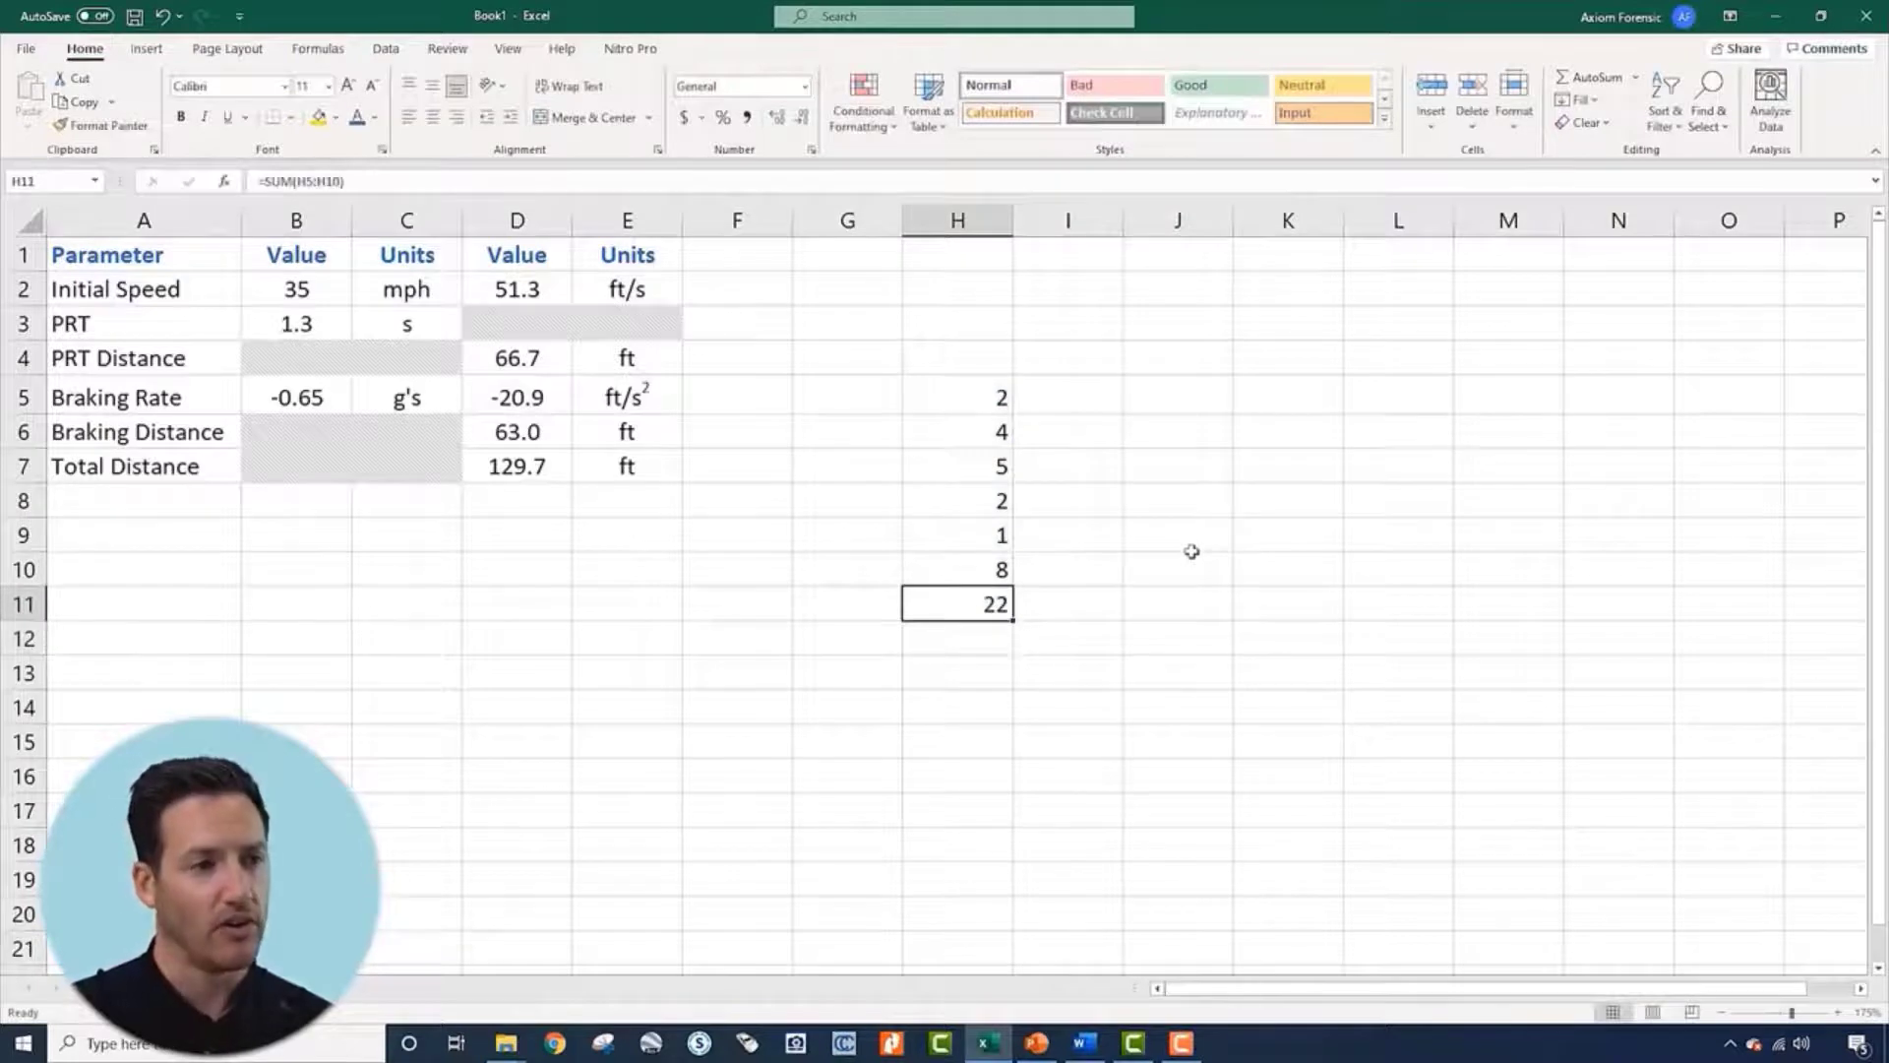
Change the first sample number in cell H5 to 18
{"action": "key", "text": "Up"}
{"action": "key", "text": "Up"}
{"action": "key", "text": "Up"}
{"action": "key", "text": "Up"}
{"action": "key", "text": "Up"}
{"action": "key", "text": "Up"}
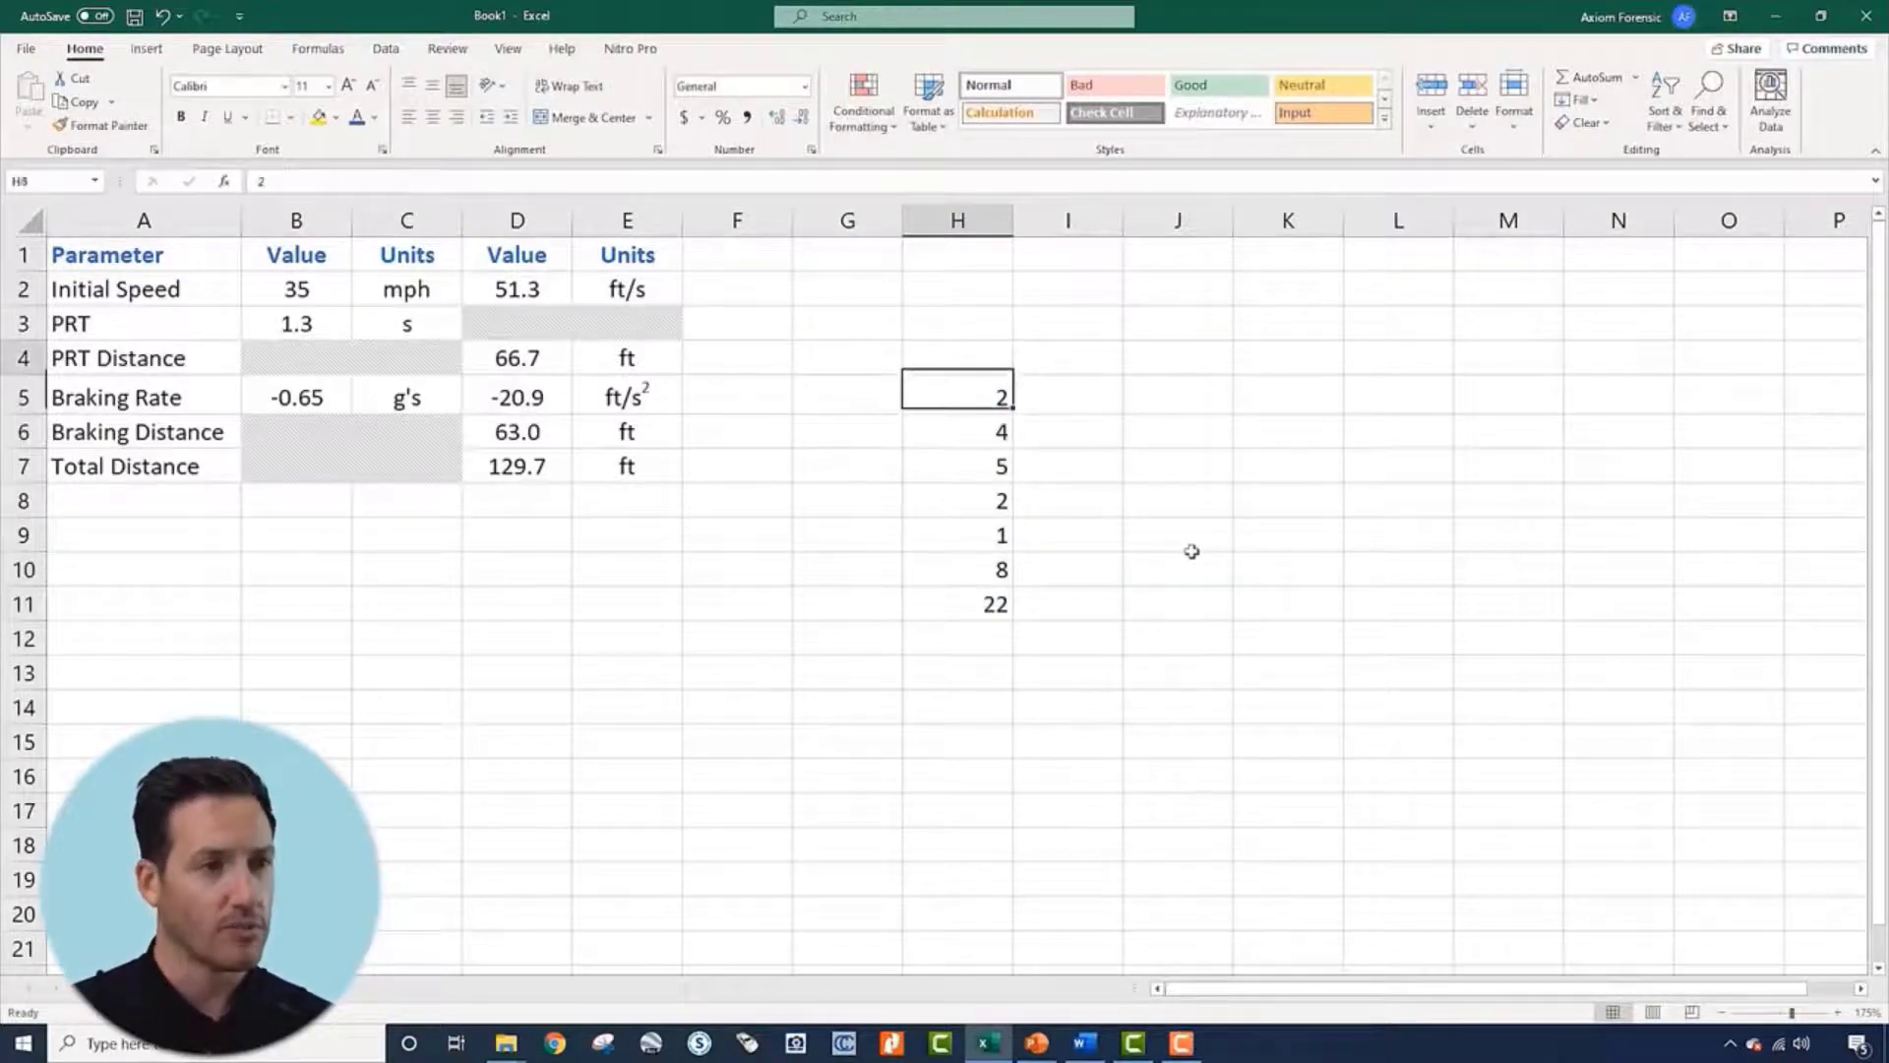
{"action": "key", "text": "Down"}
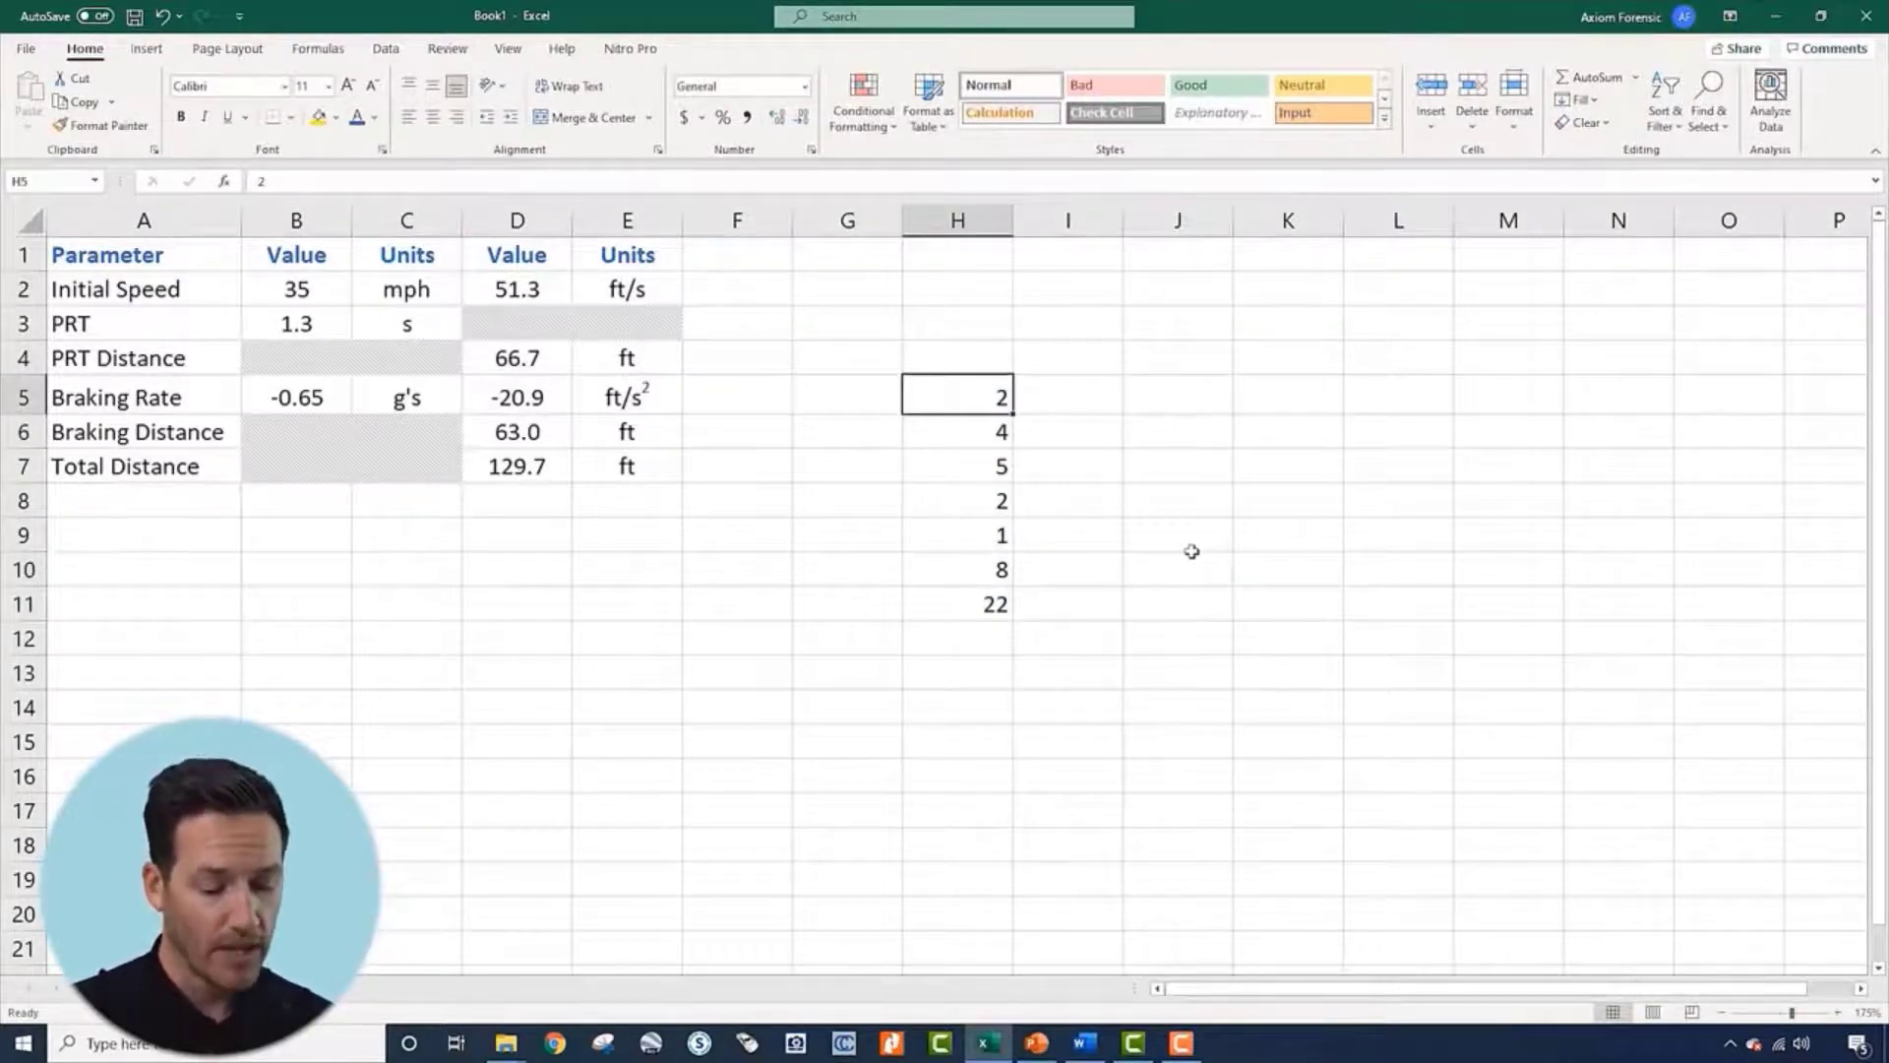
{"action": "type", "text": "18"}
{"action": "key", "text": "Return"}
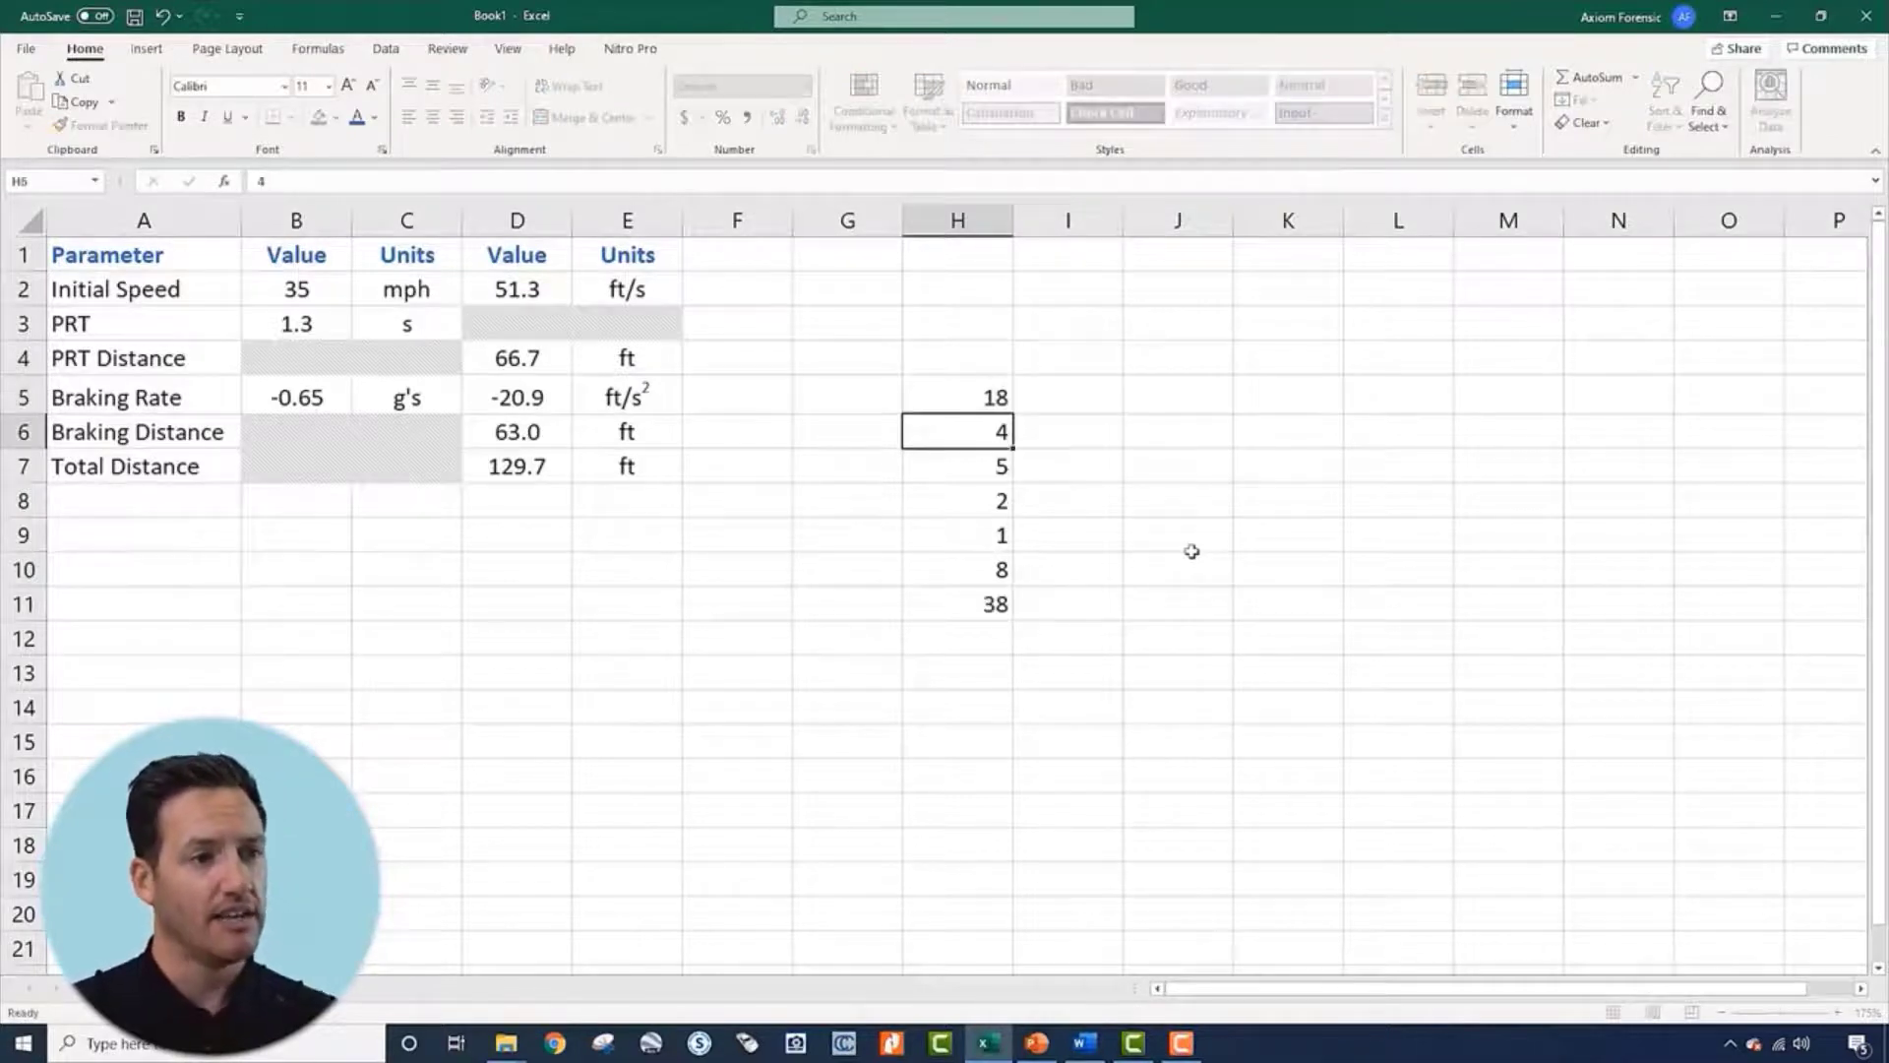
{"action": "key", "text": "Down"}
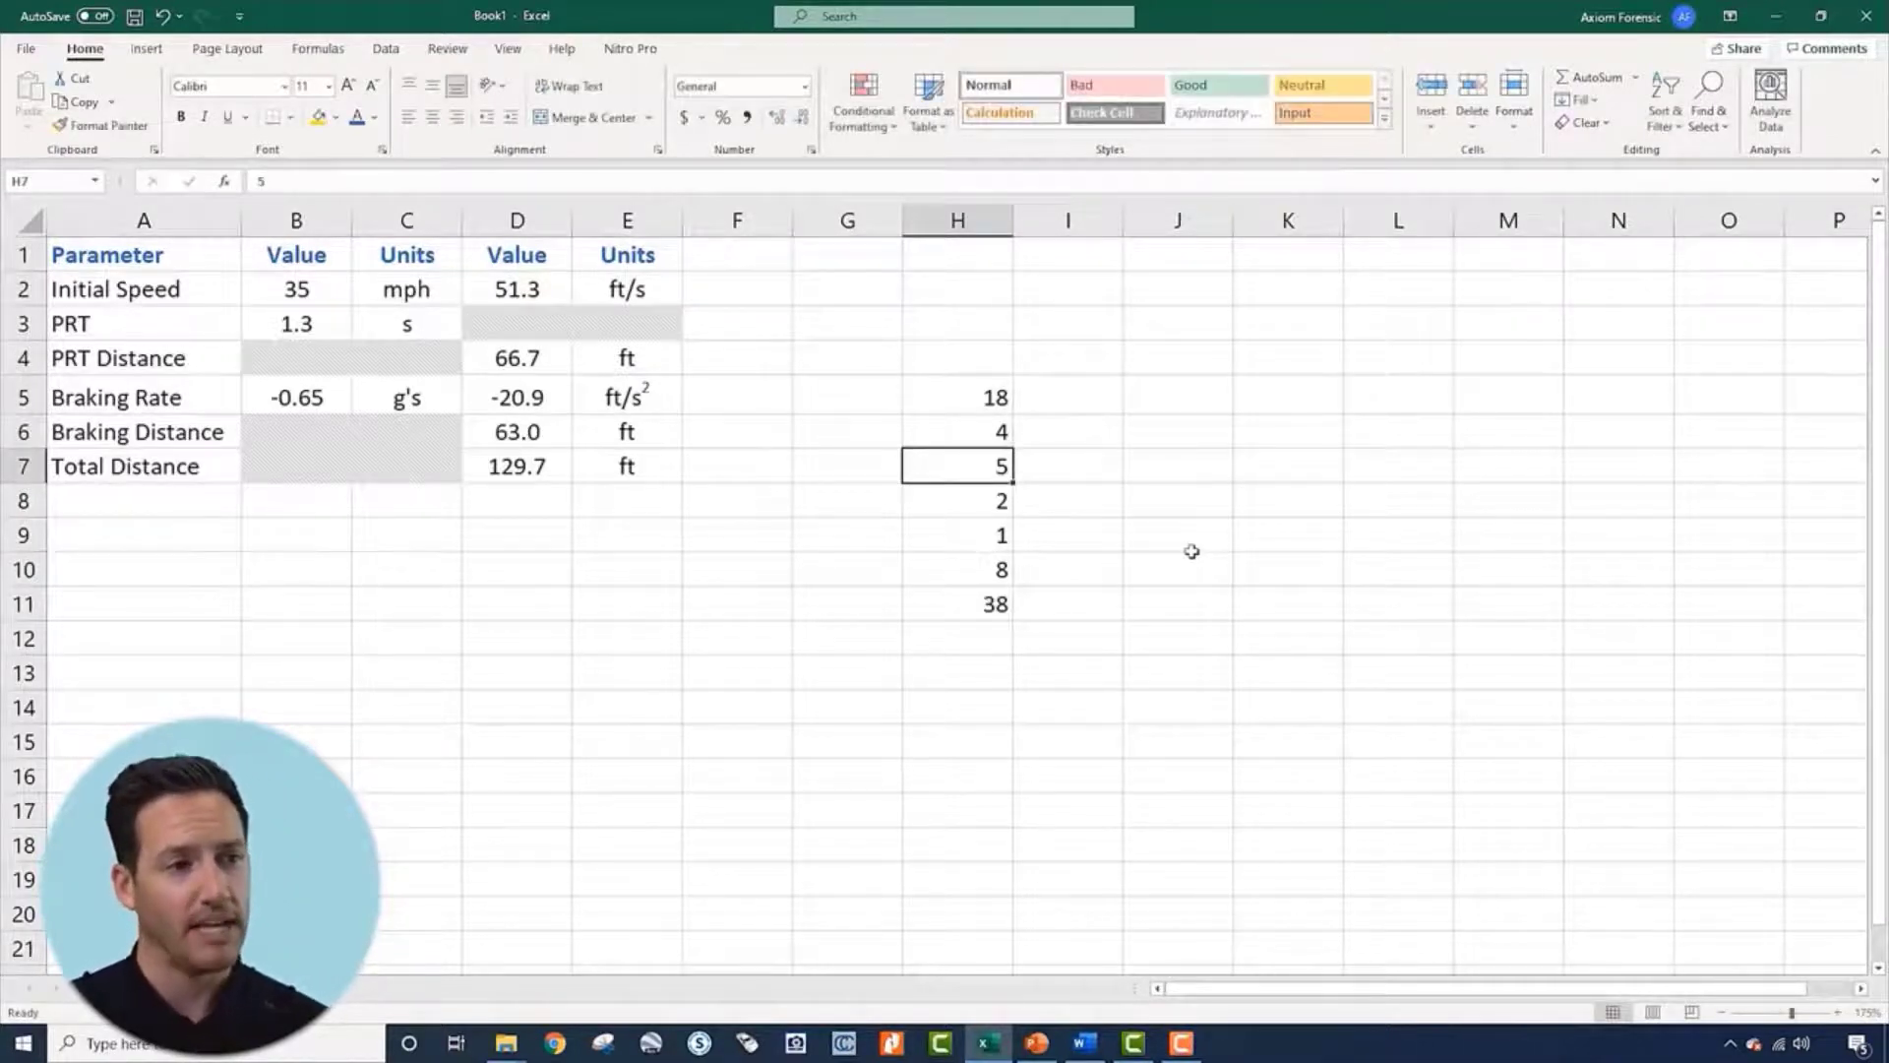
{"action": "key", "text": "Down"}
{"action": "key", "text": "Down"}
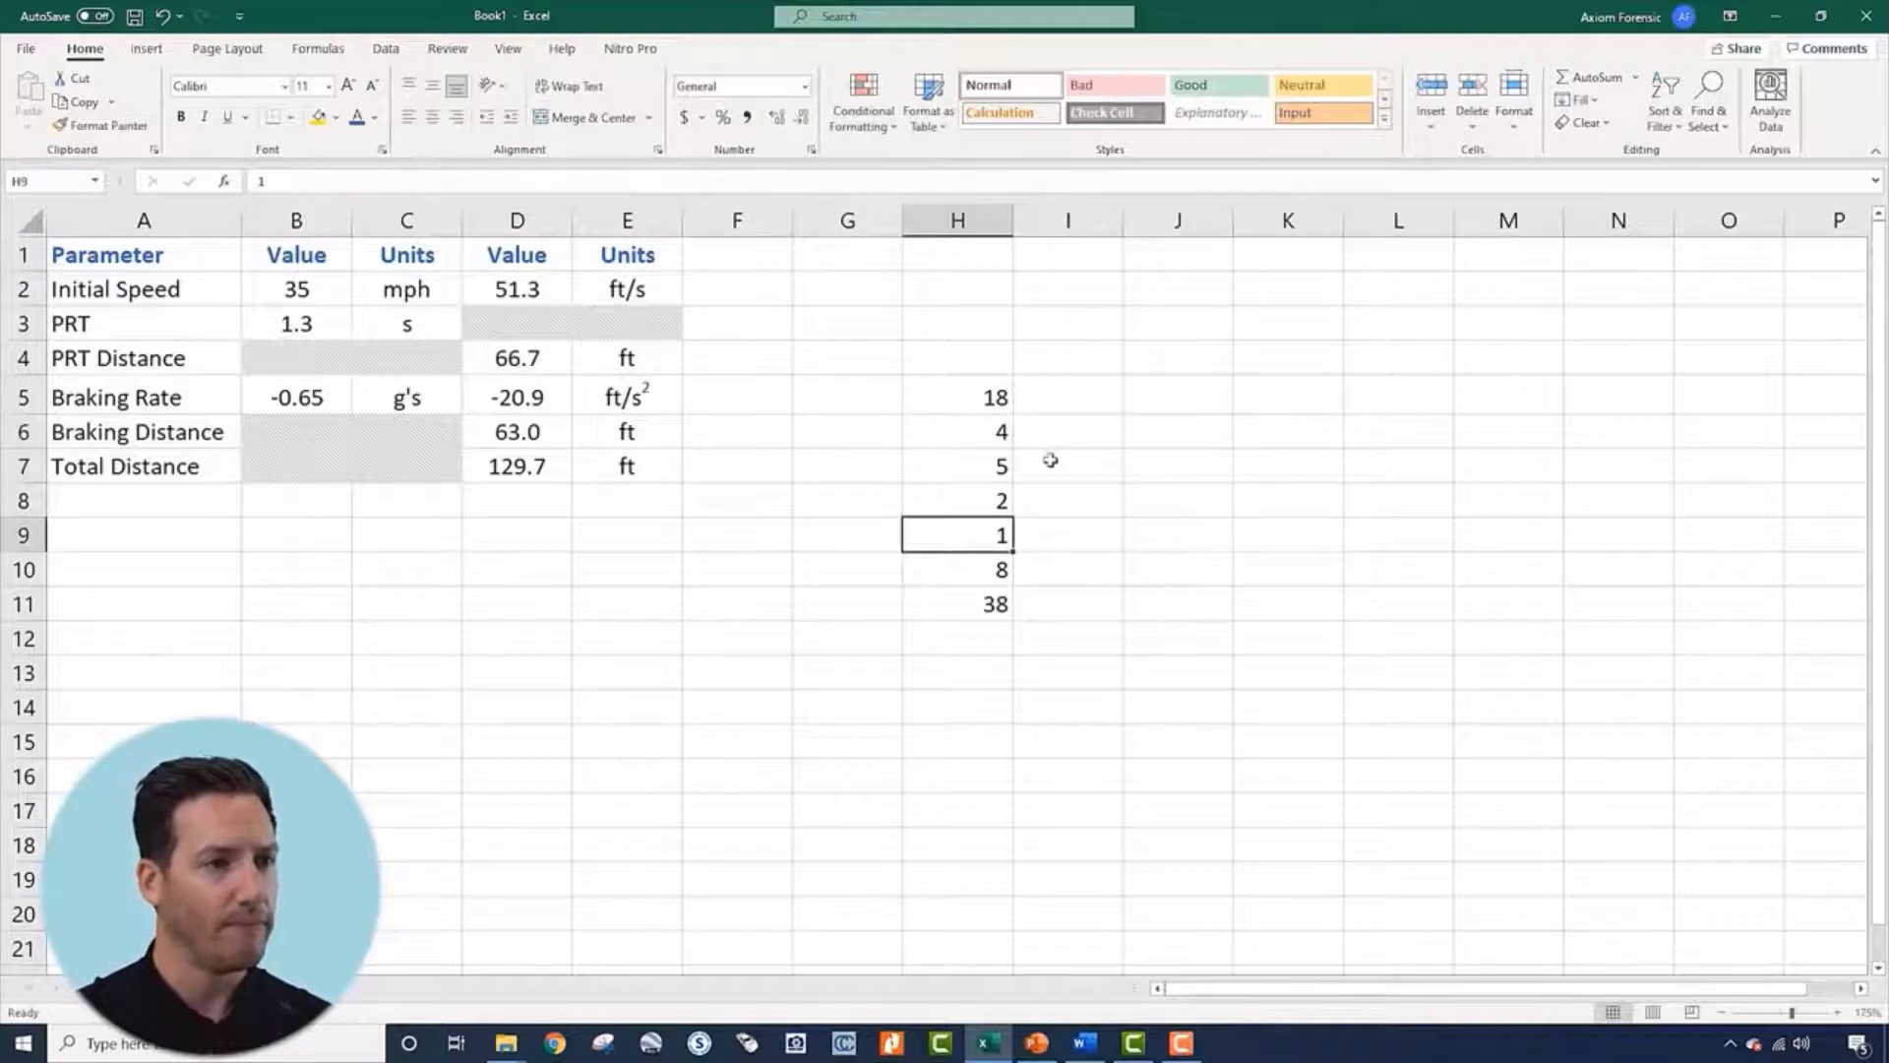
Clear the sample numbers and their sum from cells H5:H12
{"action": "left_click_drag", "start_coordinate": [994, 391], "coordinate": [992, 619]}
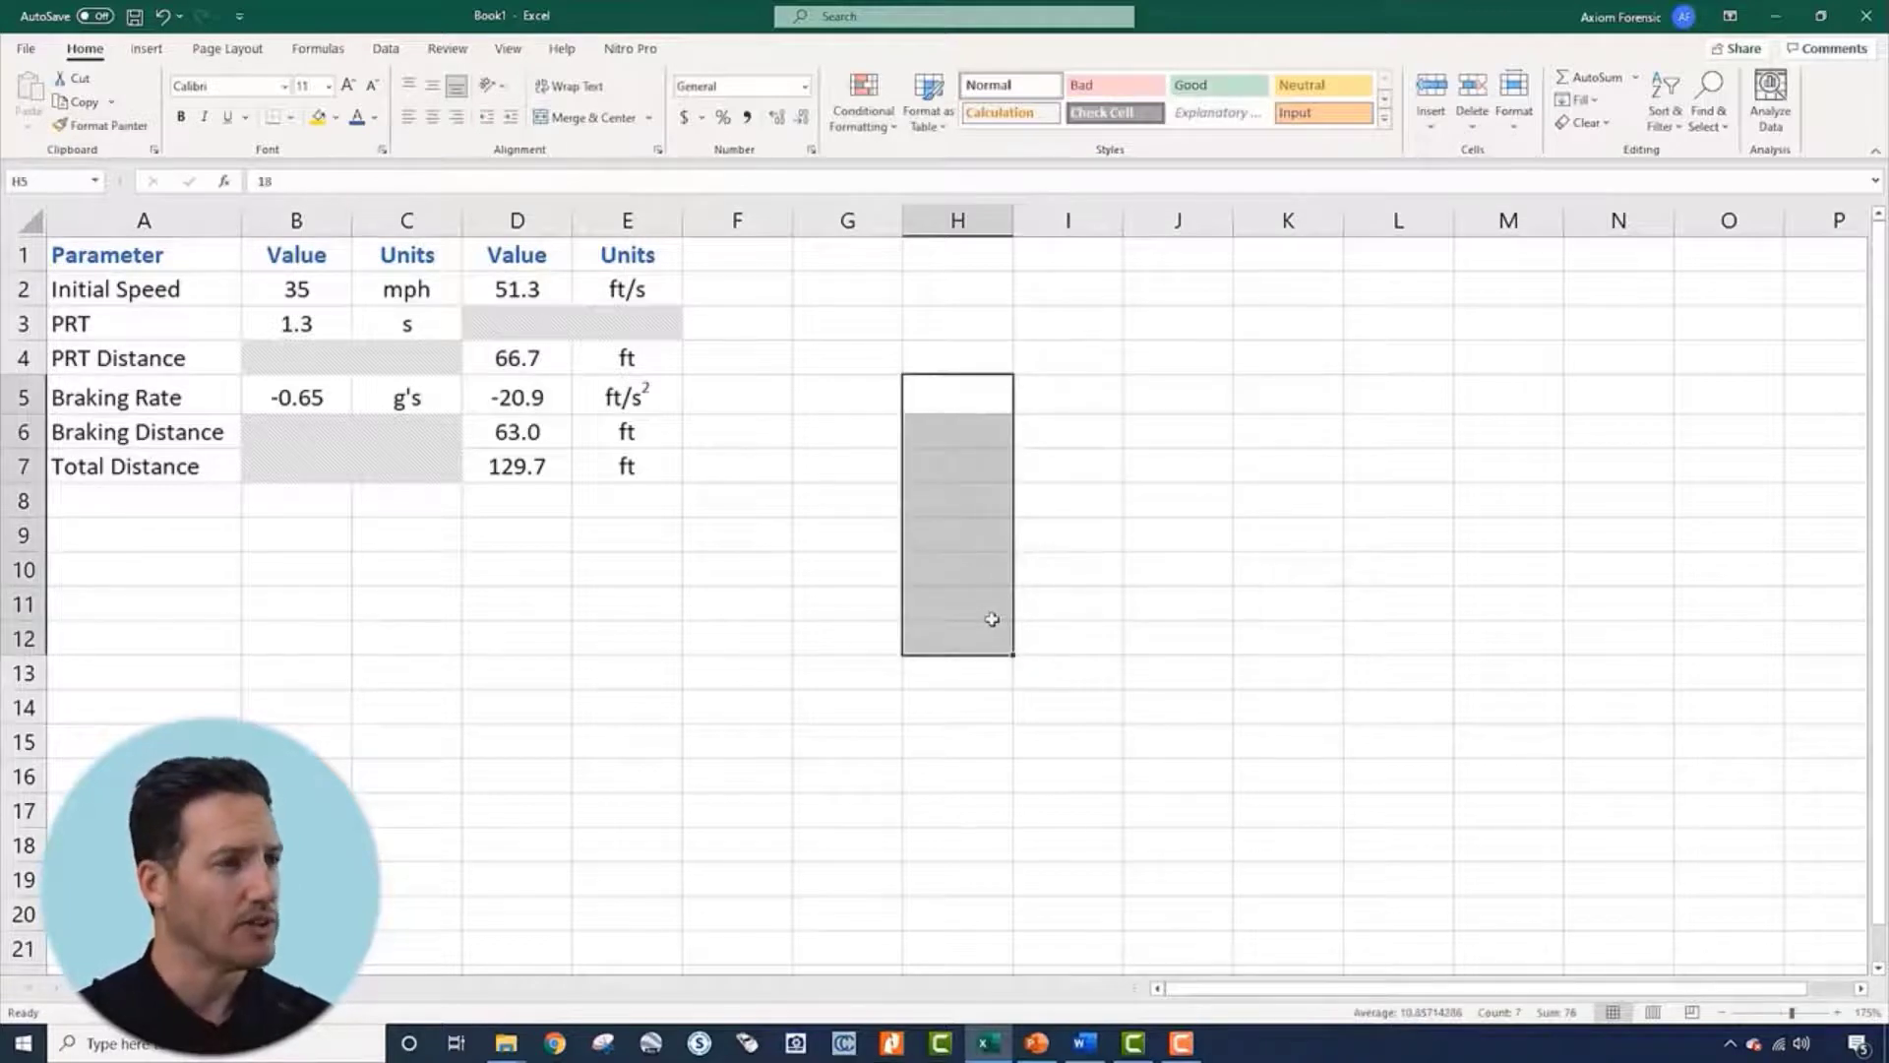
{"action": "left_click", "coordinate": [733, 526]}
{"action": "left_click", "coordinate": [881, 466]}
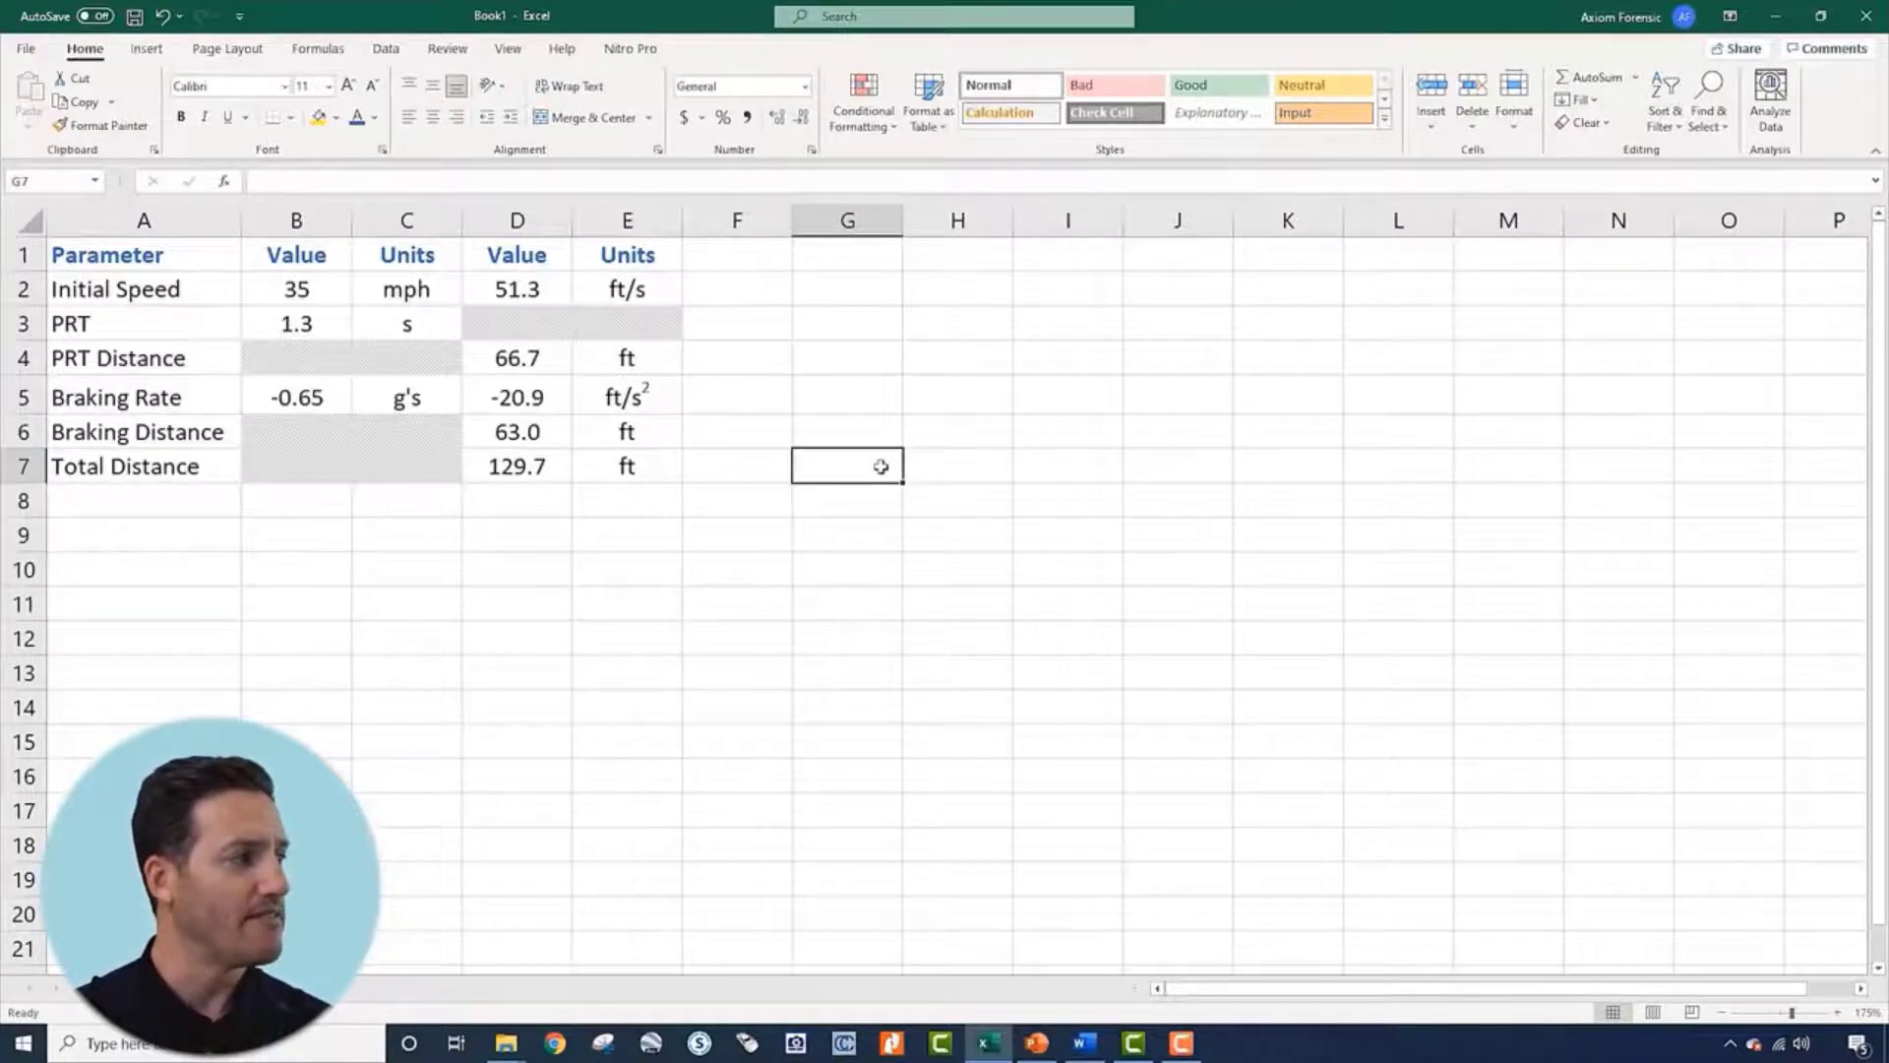
{"action": "left_click", "coordinate": [1005, 398]}
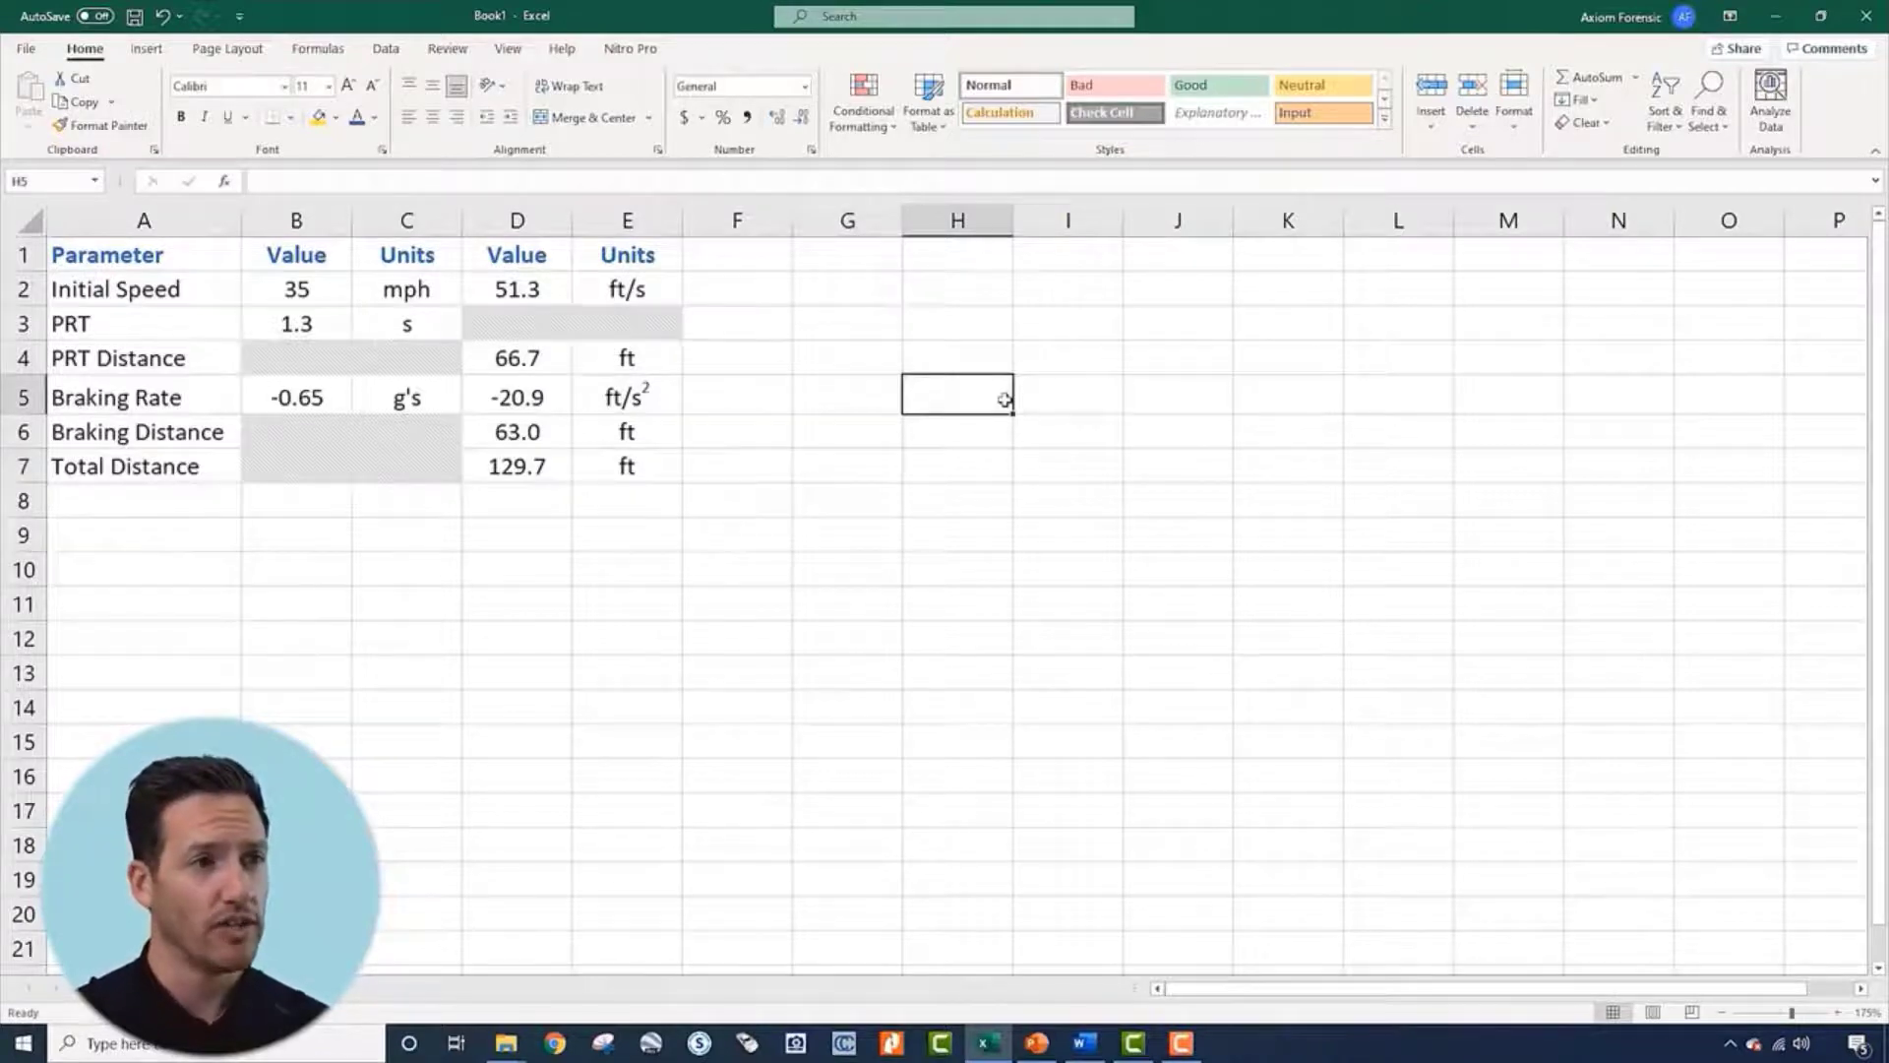
{"action": "left_click", "coordinate": [999, 317]}
{"action": "key", "text": "Up"}
{"action": "key", "text": "Up"}
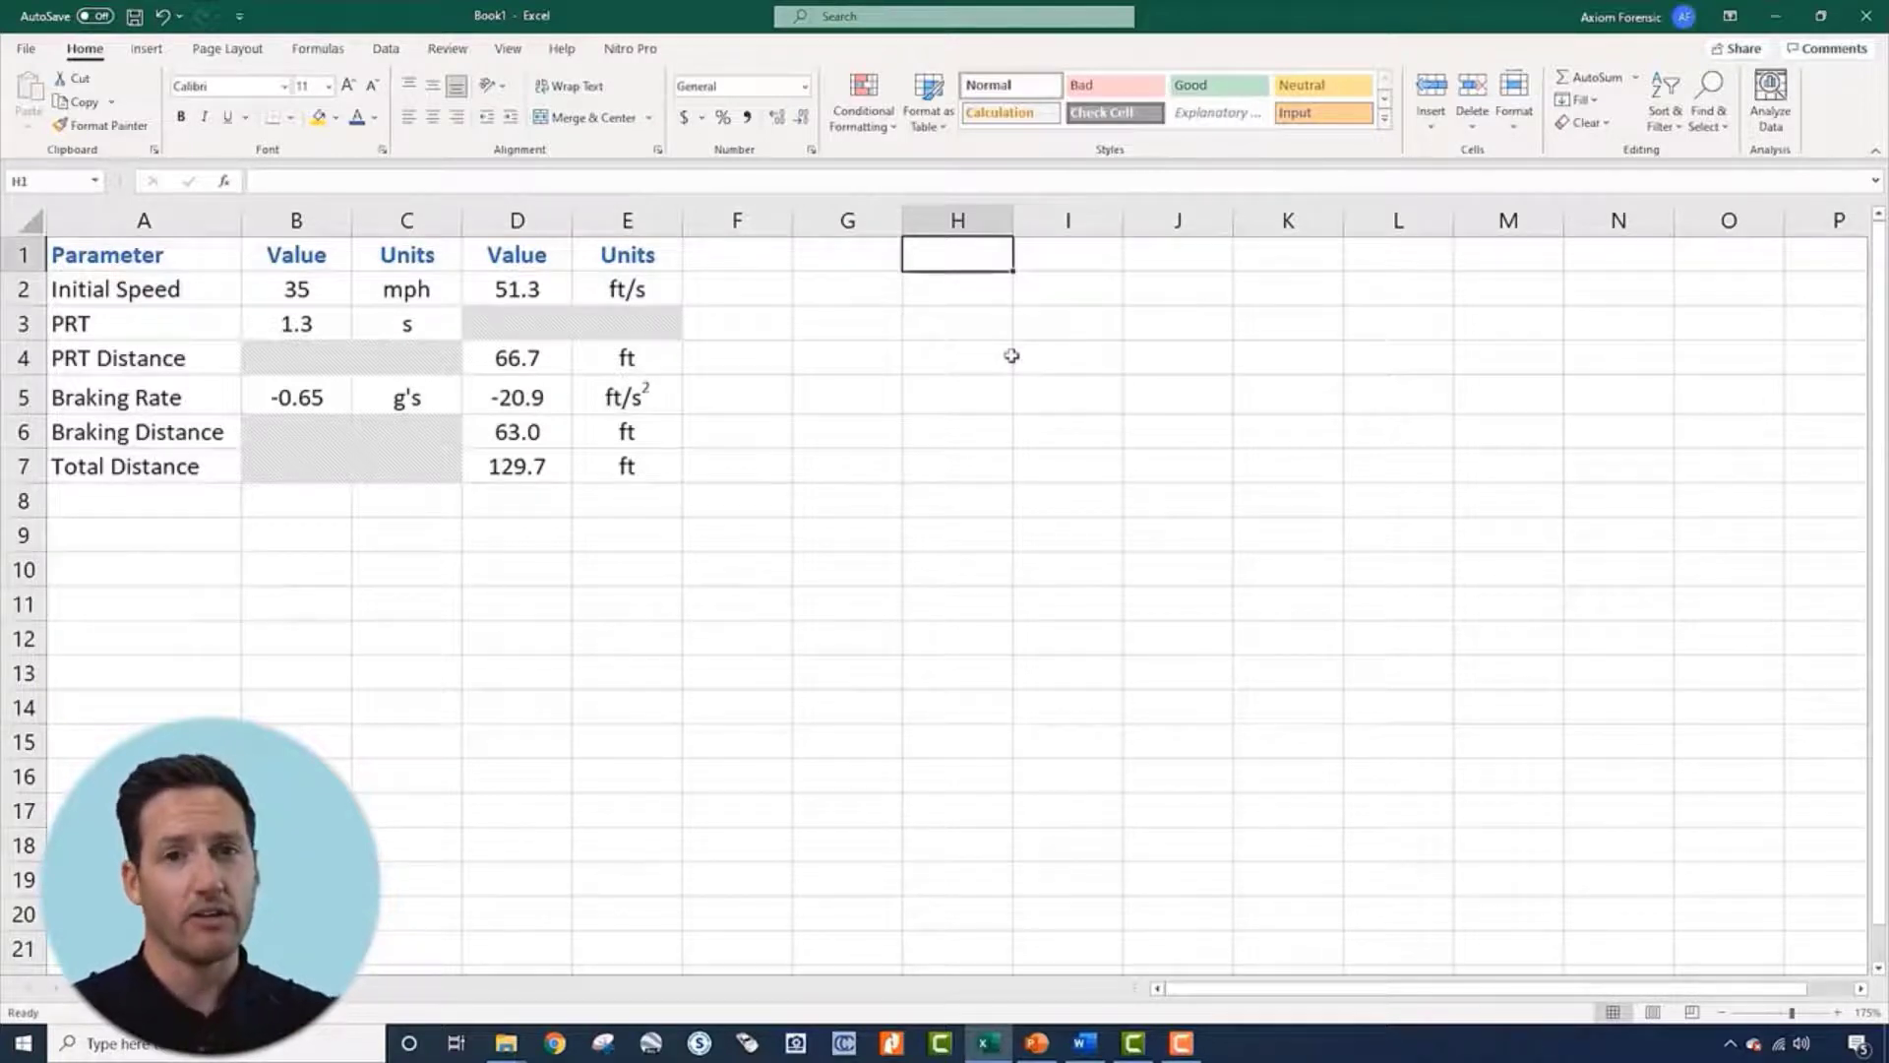
{"action": "key", "text": "Down"}
{"action": "key", "text": "Left"}
{"action": "key", "text": "Left"}
{"action": "key", "text": "Right"}
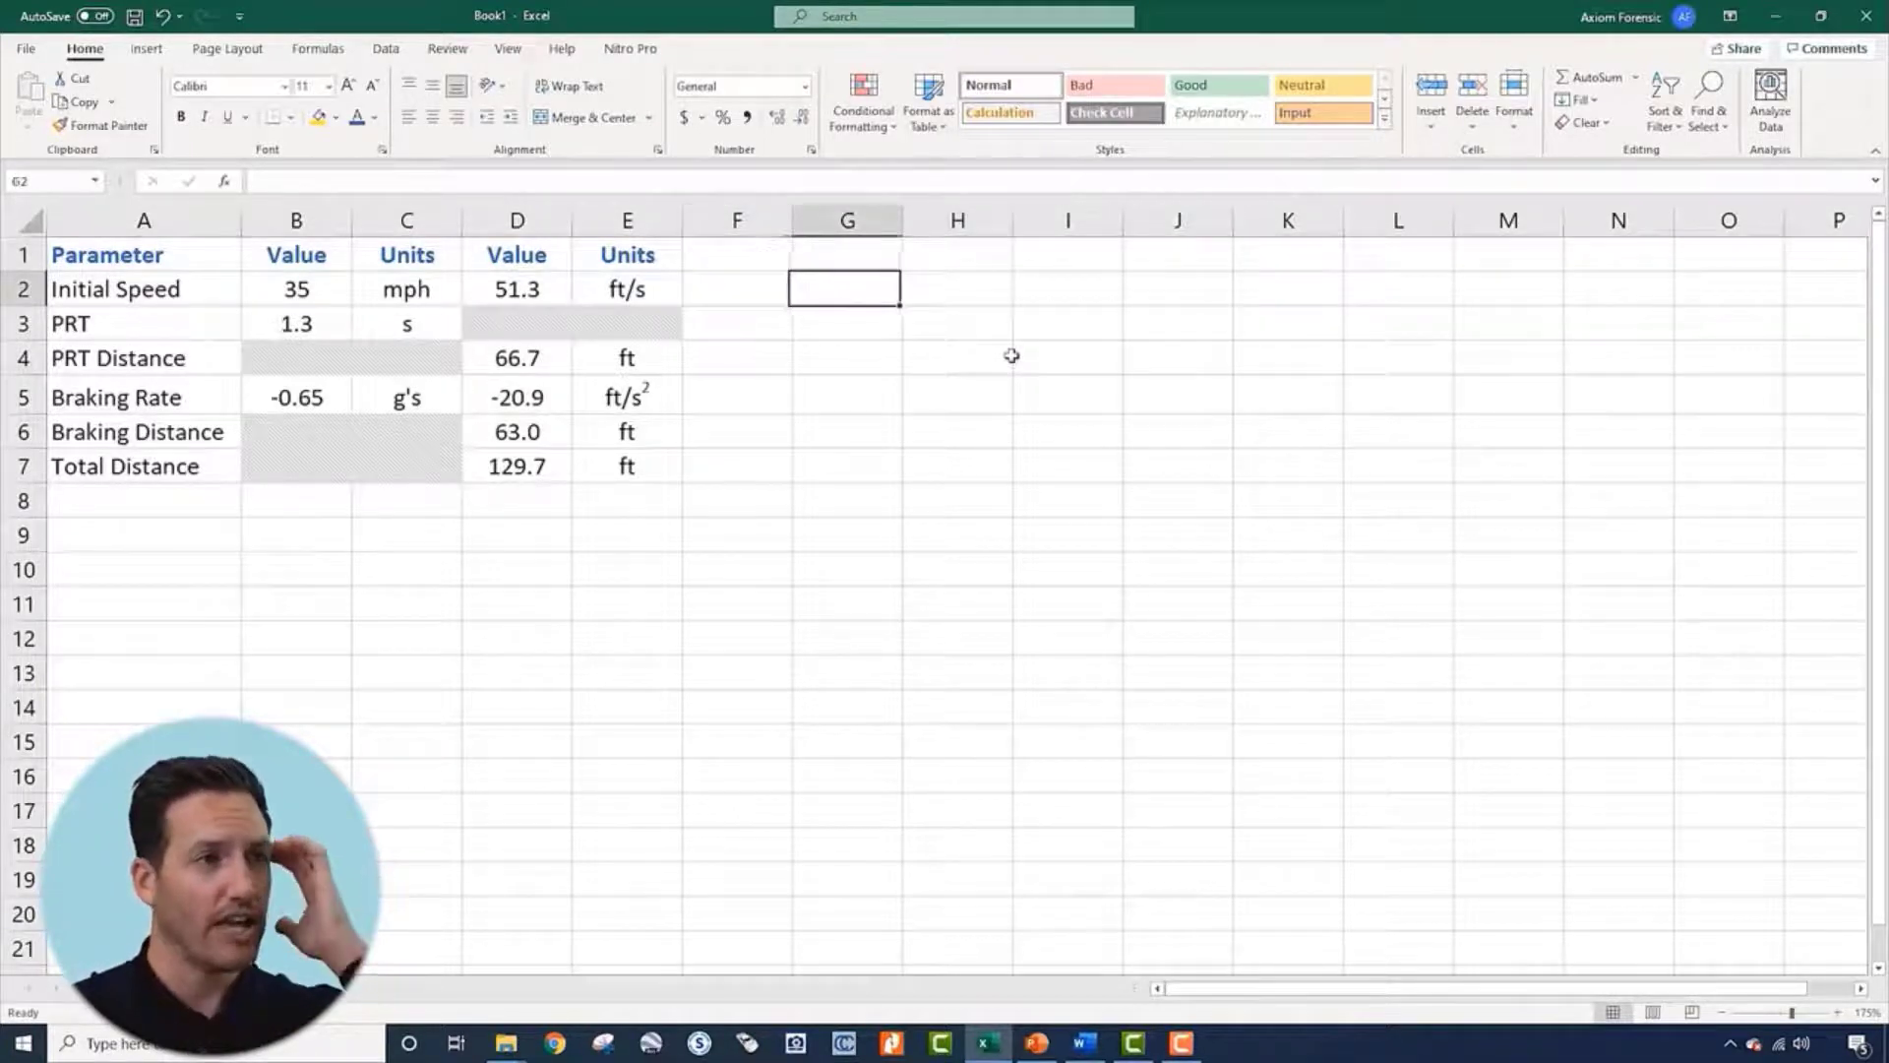
{"action": "key", "text": "Up"}
{"action": "key", "text": "Right"}
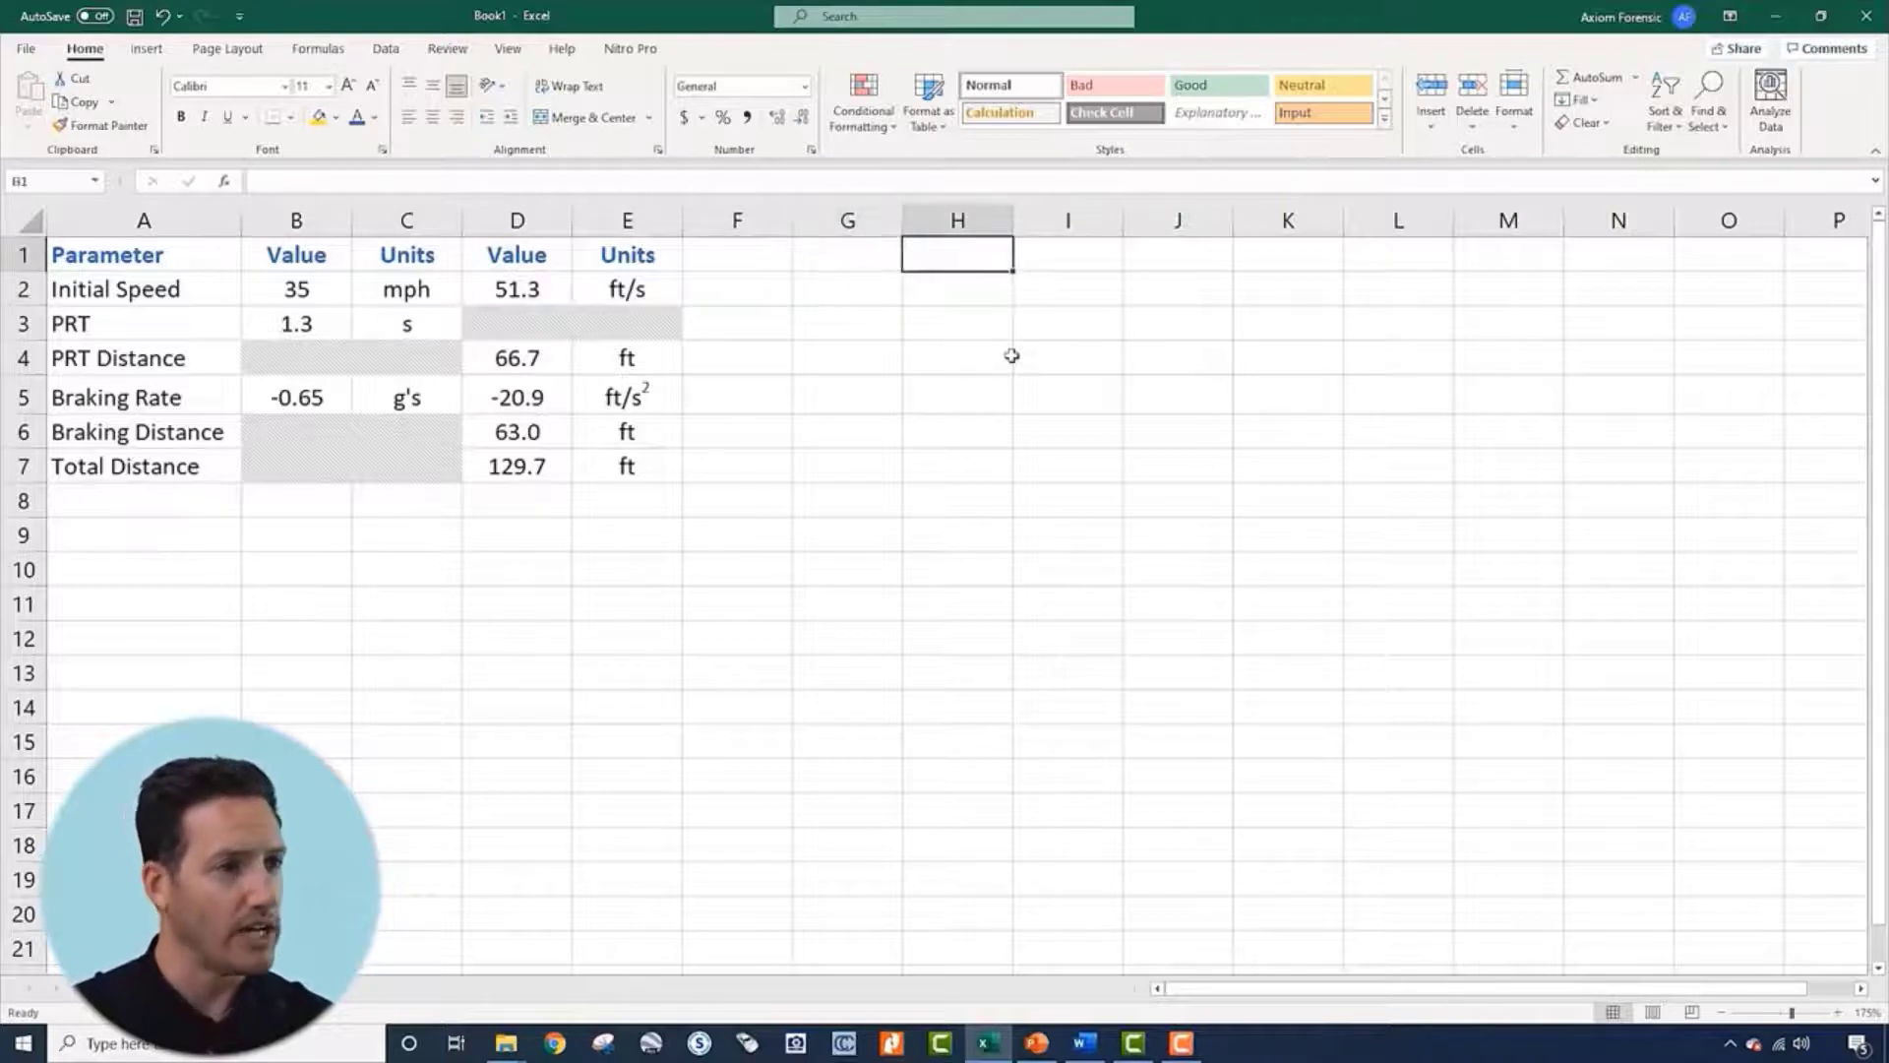
Enter the header Initial Speed in cell G1 and fit column G's width to it
{"action": "key", "text": "Down"}
{"action": "key", "text": "Left"}
{"action": "key", "text": "Up"}
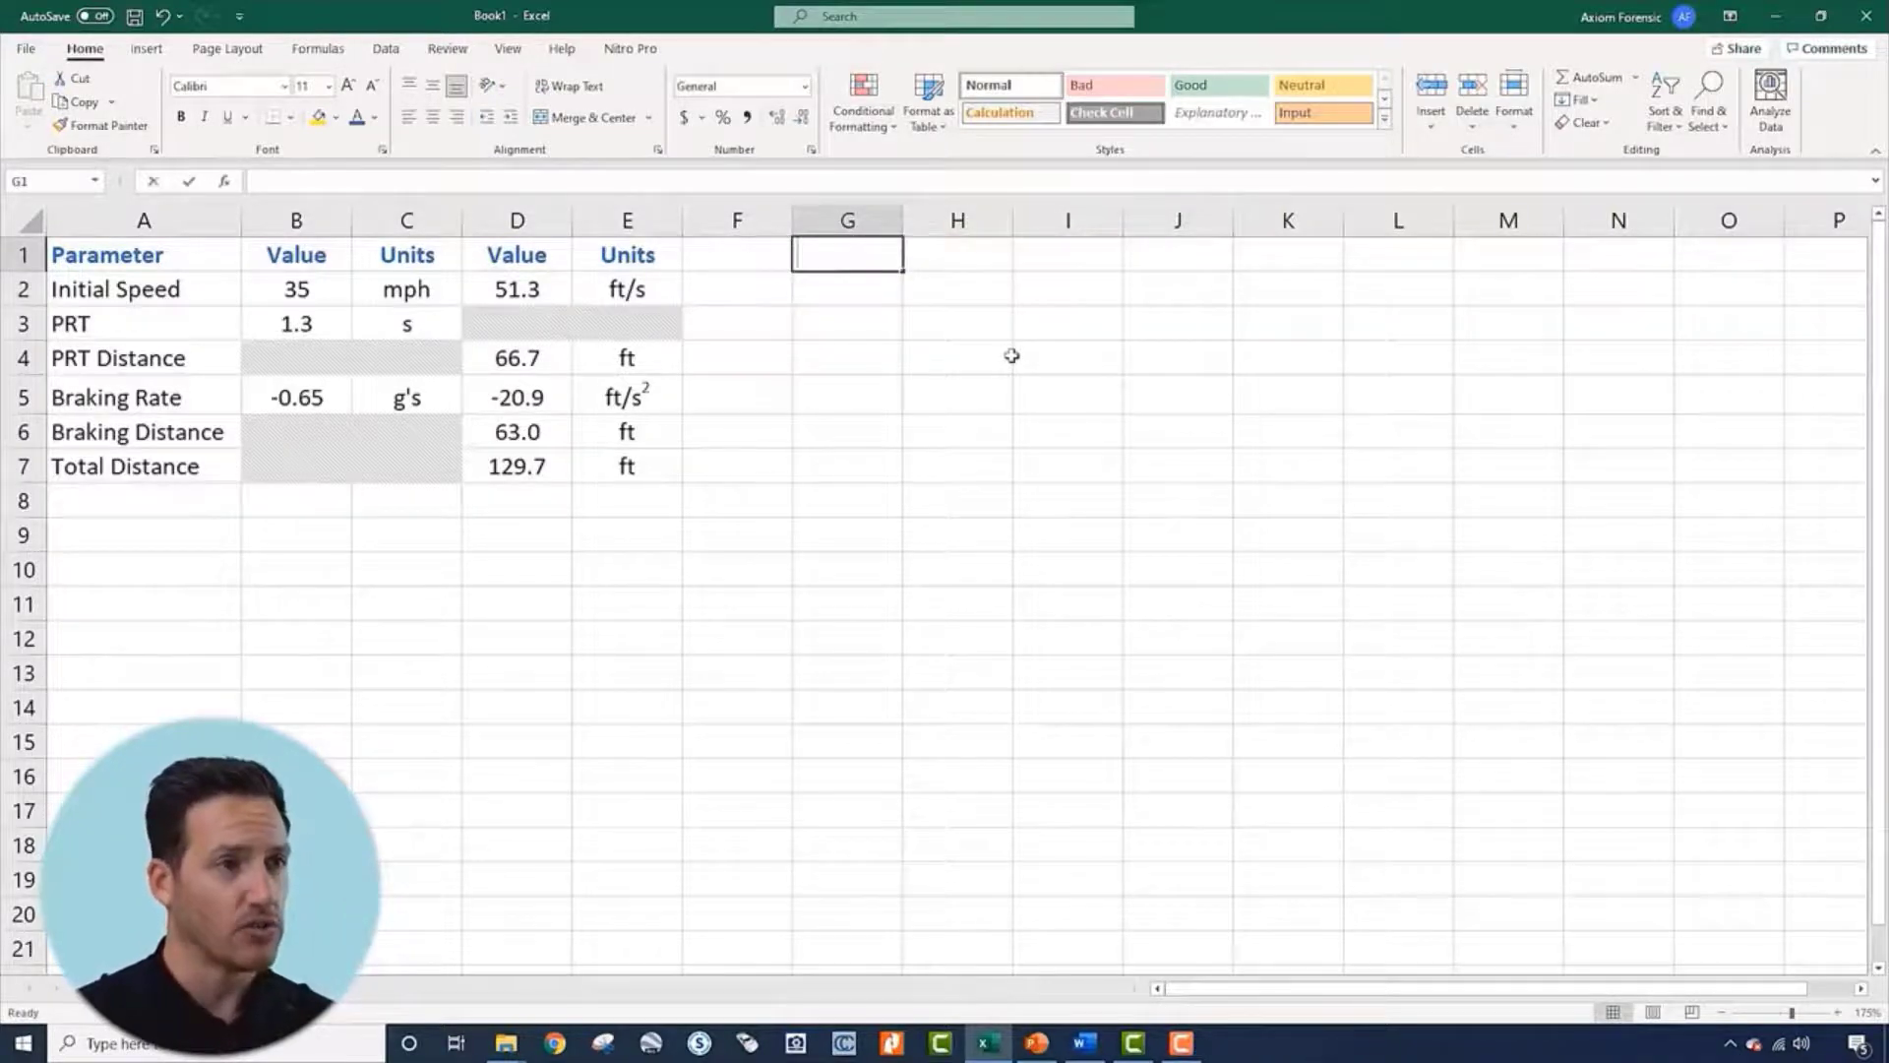
{"action": "type", "text": "Initial Speed"}
{"action": "key", "text": "Return"}
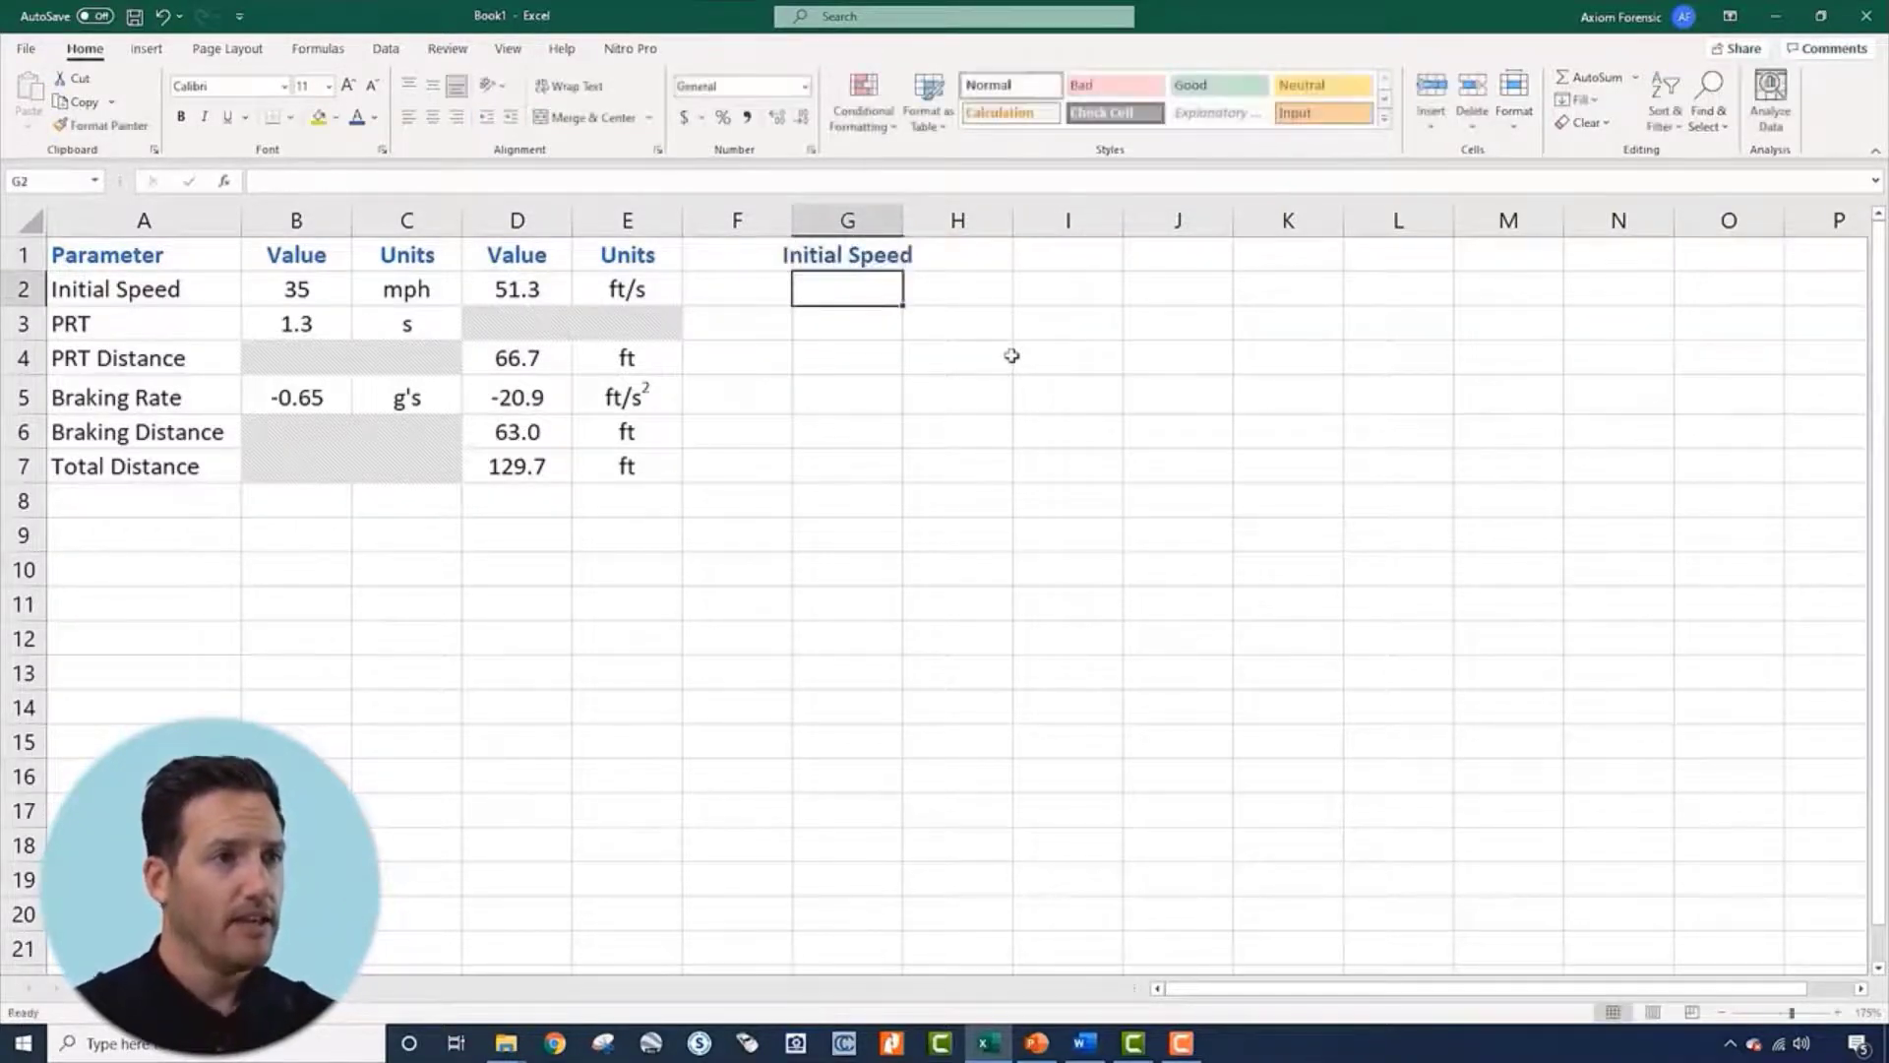
{"action": "left_click", "coordinate": [884, 218]}
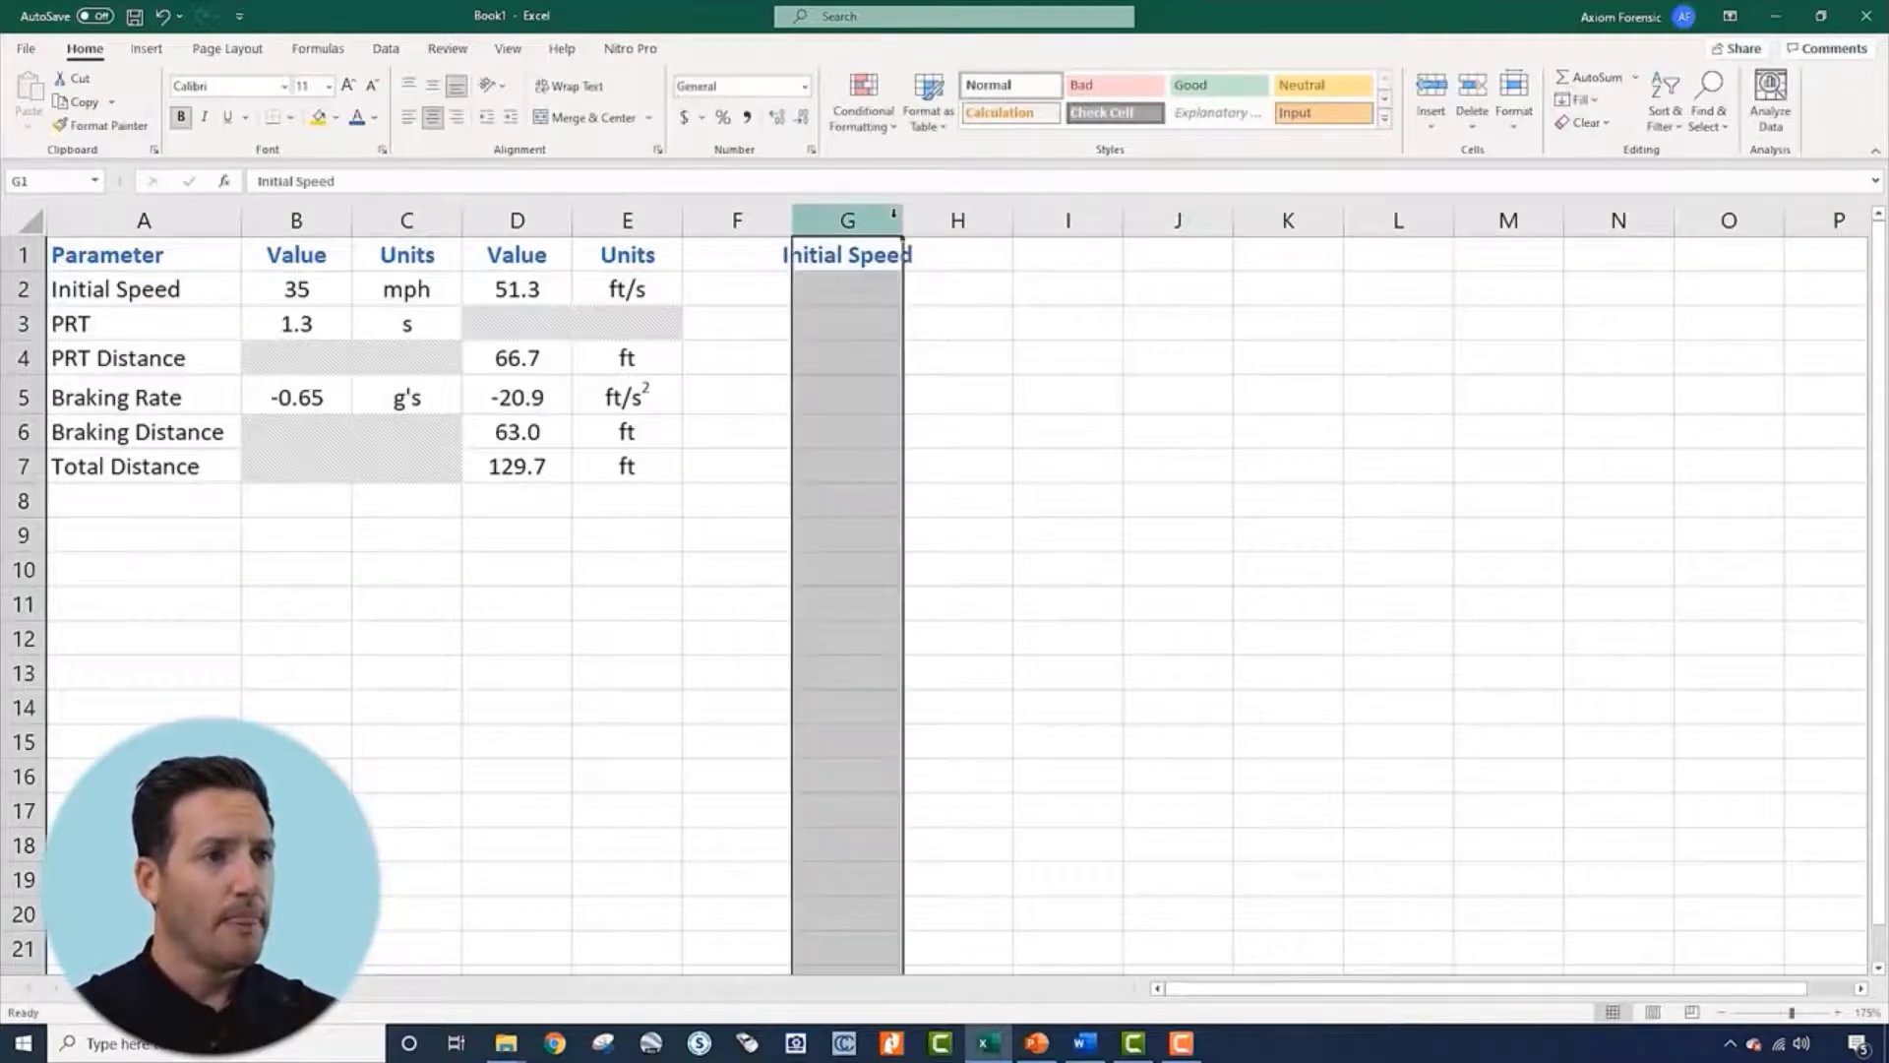
{"action": "double_click", "coordinate": [896, 211]}
Enter the initial speeds 35, 40, 45 and 50 down cells G2 to G5
{"action": "left_click", "coordinate": [925, 299]}
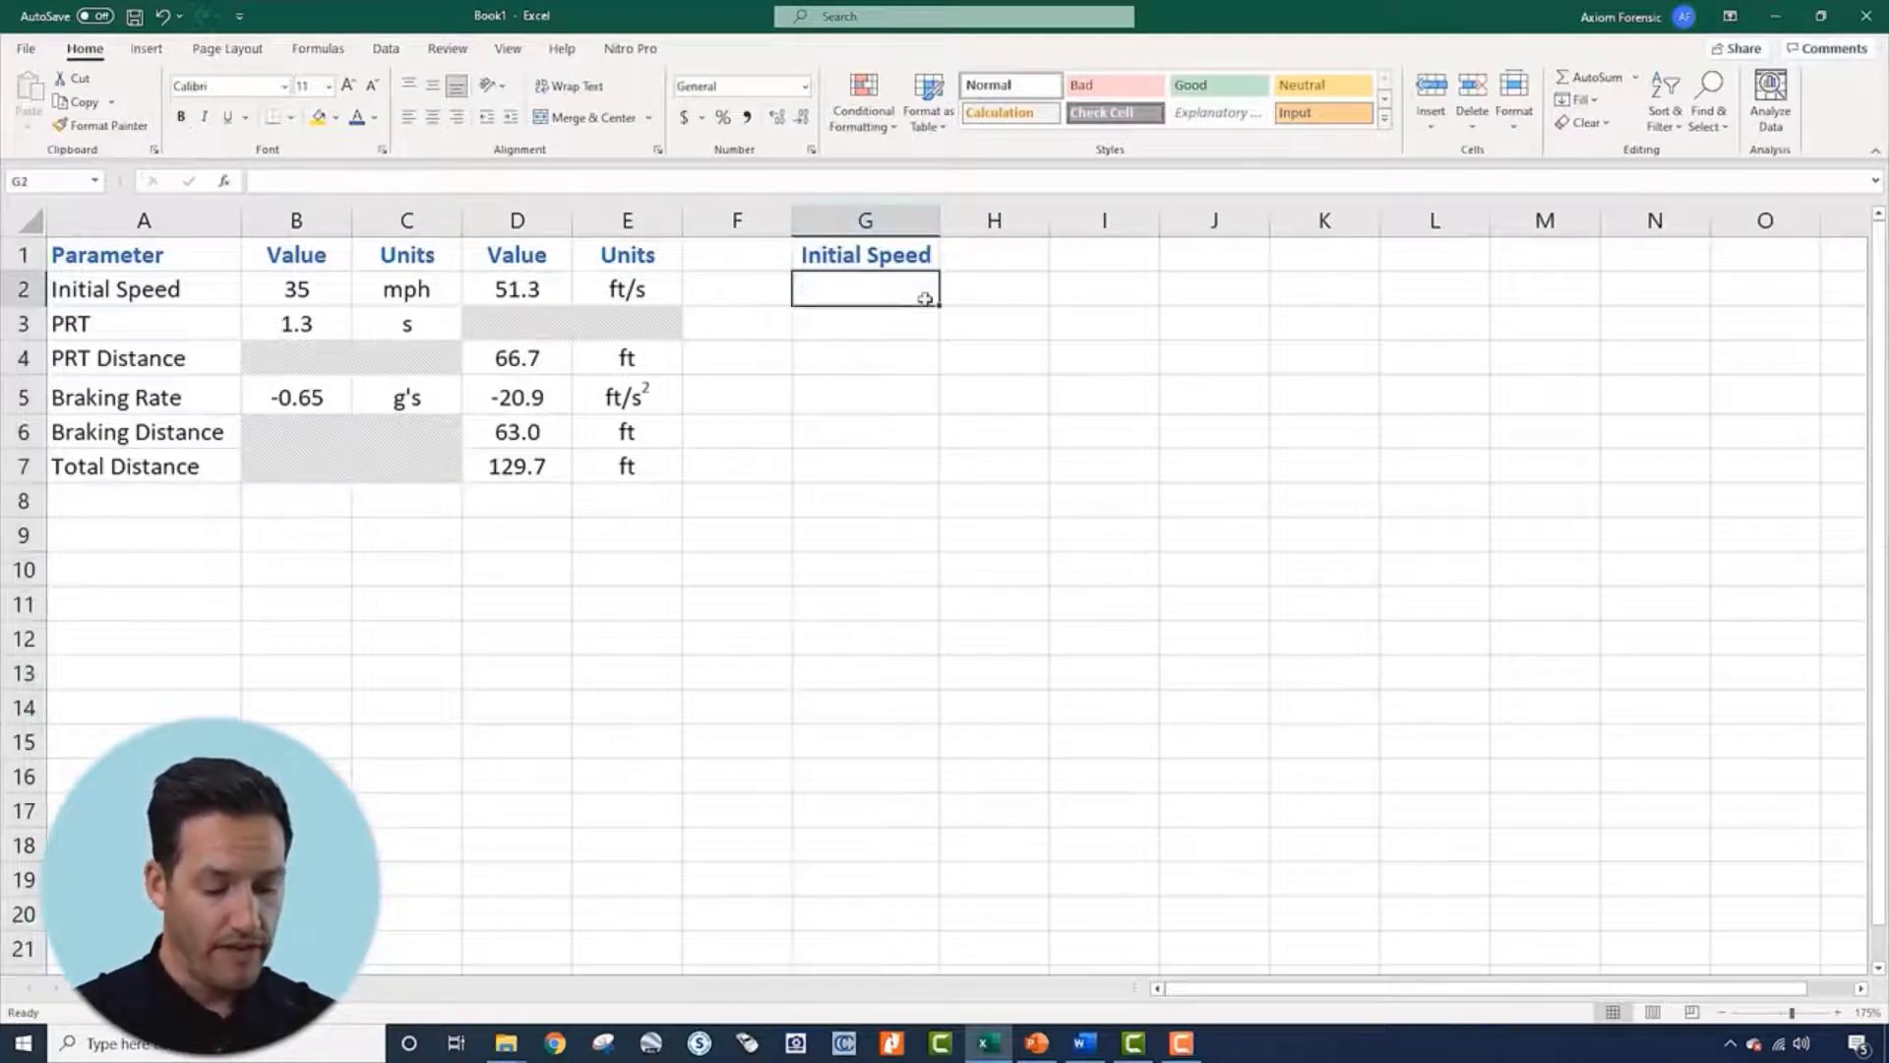
{"action": "type", "text": "35"}
{"action": "key", "text": "Return"}
{"action": "type", "text": "40"}
{"action": "key", "text": "Return"}
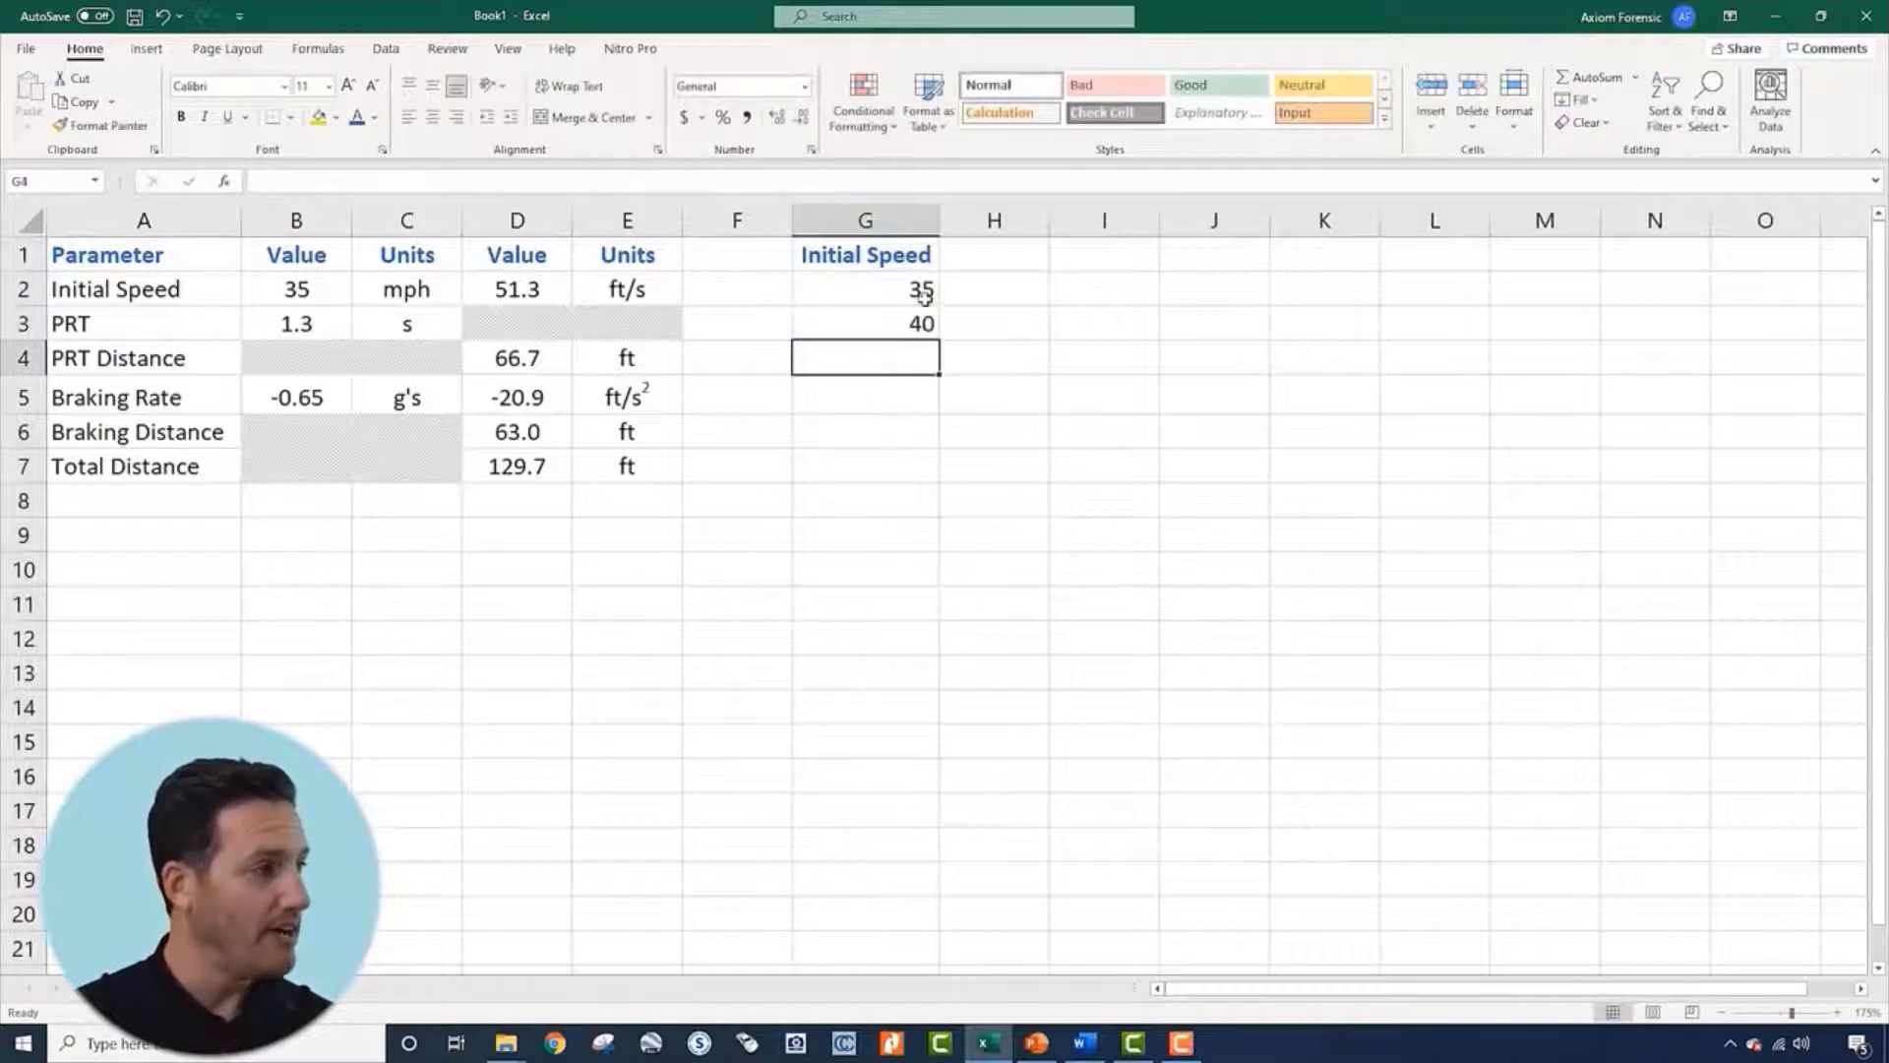
{"action": "type", "text": "45"}
{"action": "key", "text": "Return"}
{"action": "type", "text": "50"}
{"action": "key", "text": "Return"}
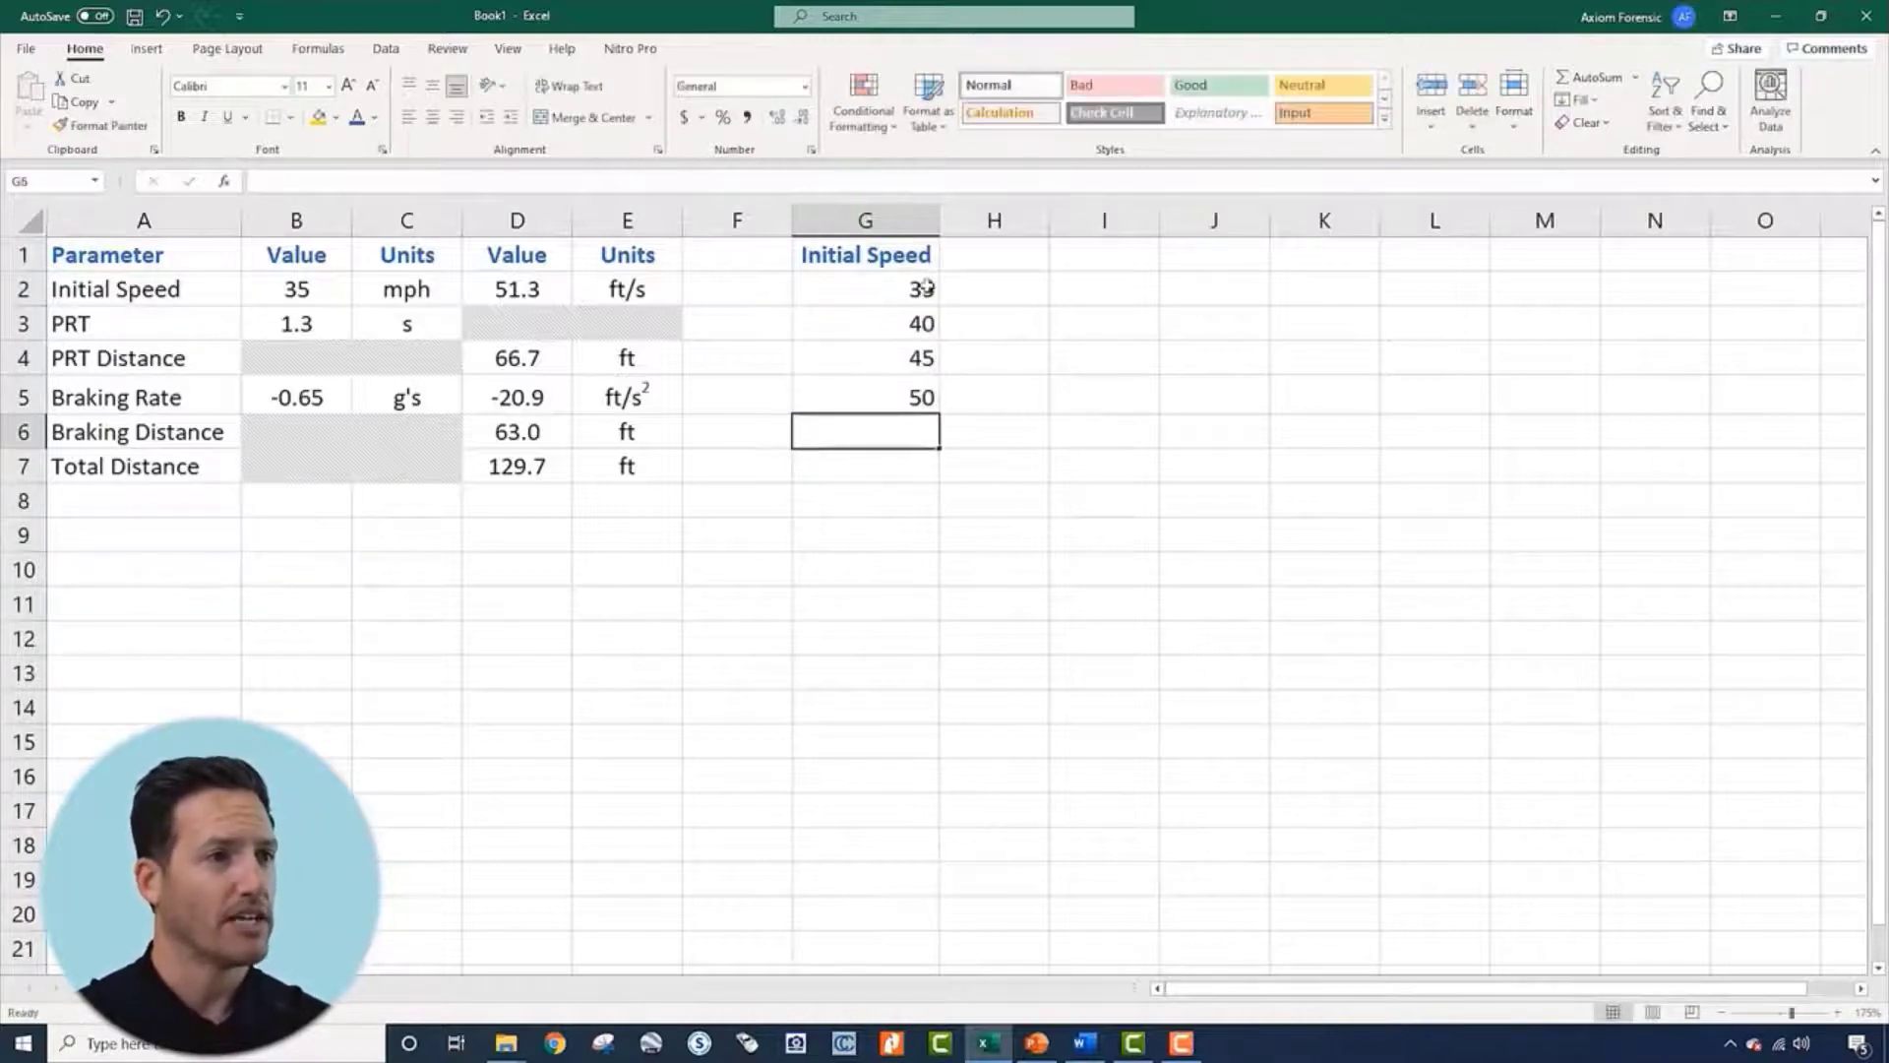
Center the contents of cells G1:H8 horizontally
{"action": "left_click_drag", "start_coordinate": [925, 295], "coordinate": [921, 398]}
{"action": "left_click", "coordinate": [1009, 317]}
{"action": "left_click_drag", "start_coordinate": [893, 246], "coordinate": [1014, 500]}
{"action": "left_click", "coordinate": [433, 119]}
{"action": "left_click", "coordinate": [434, 119]}
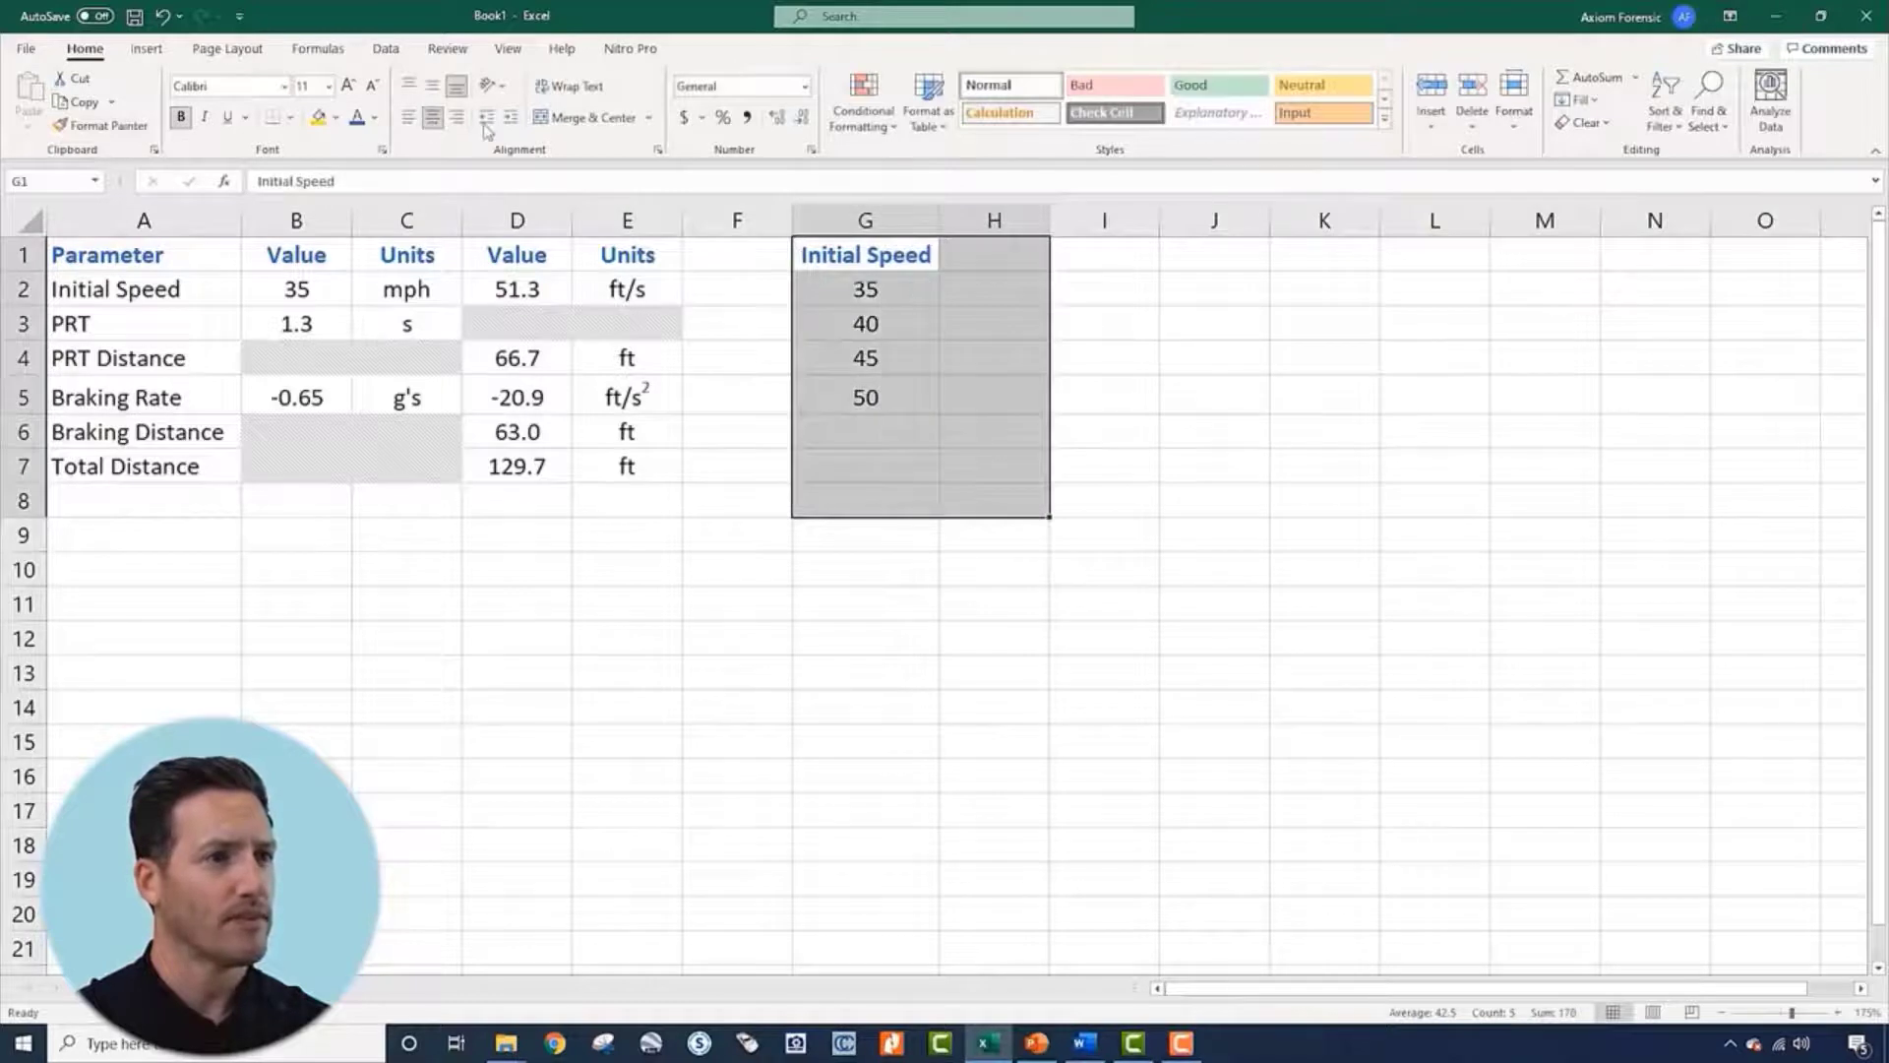
Append the unit (mph) to the Initial Speed header in G1 and refit column G's width
{"action": "left_click", "coordinate": [858, 250]}
{"action": "left_click", "coordinate": [623, 177]}
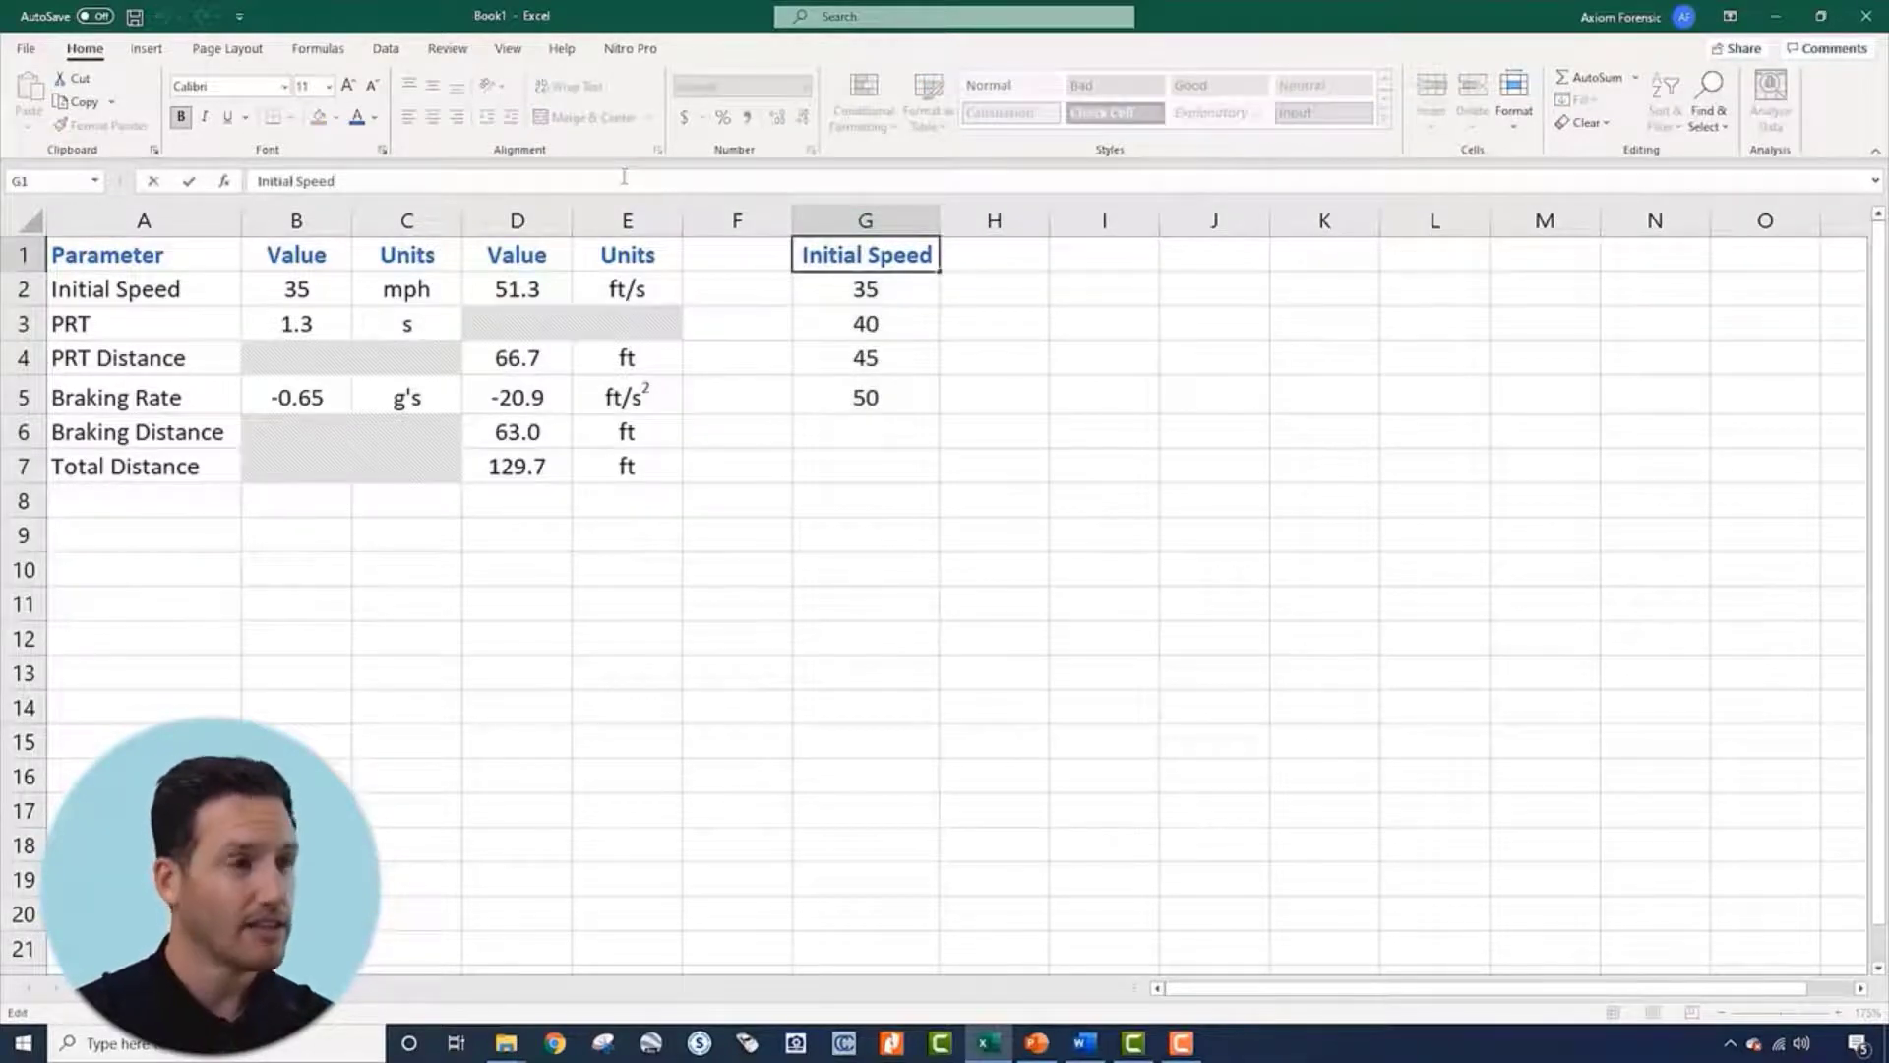
{"action": "type", "text": "(mph)"}
{"action": "key", "text": "Return"}
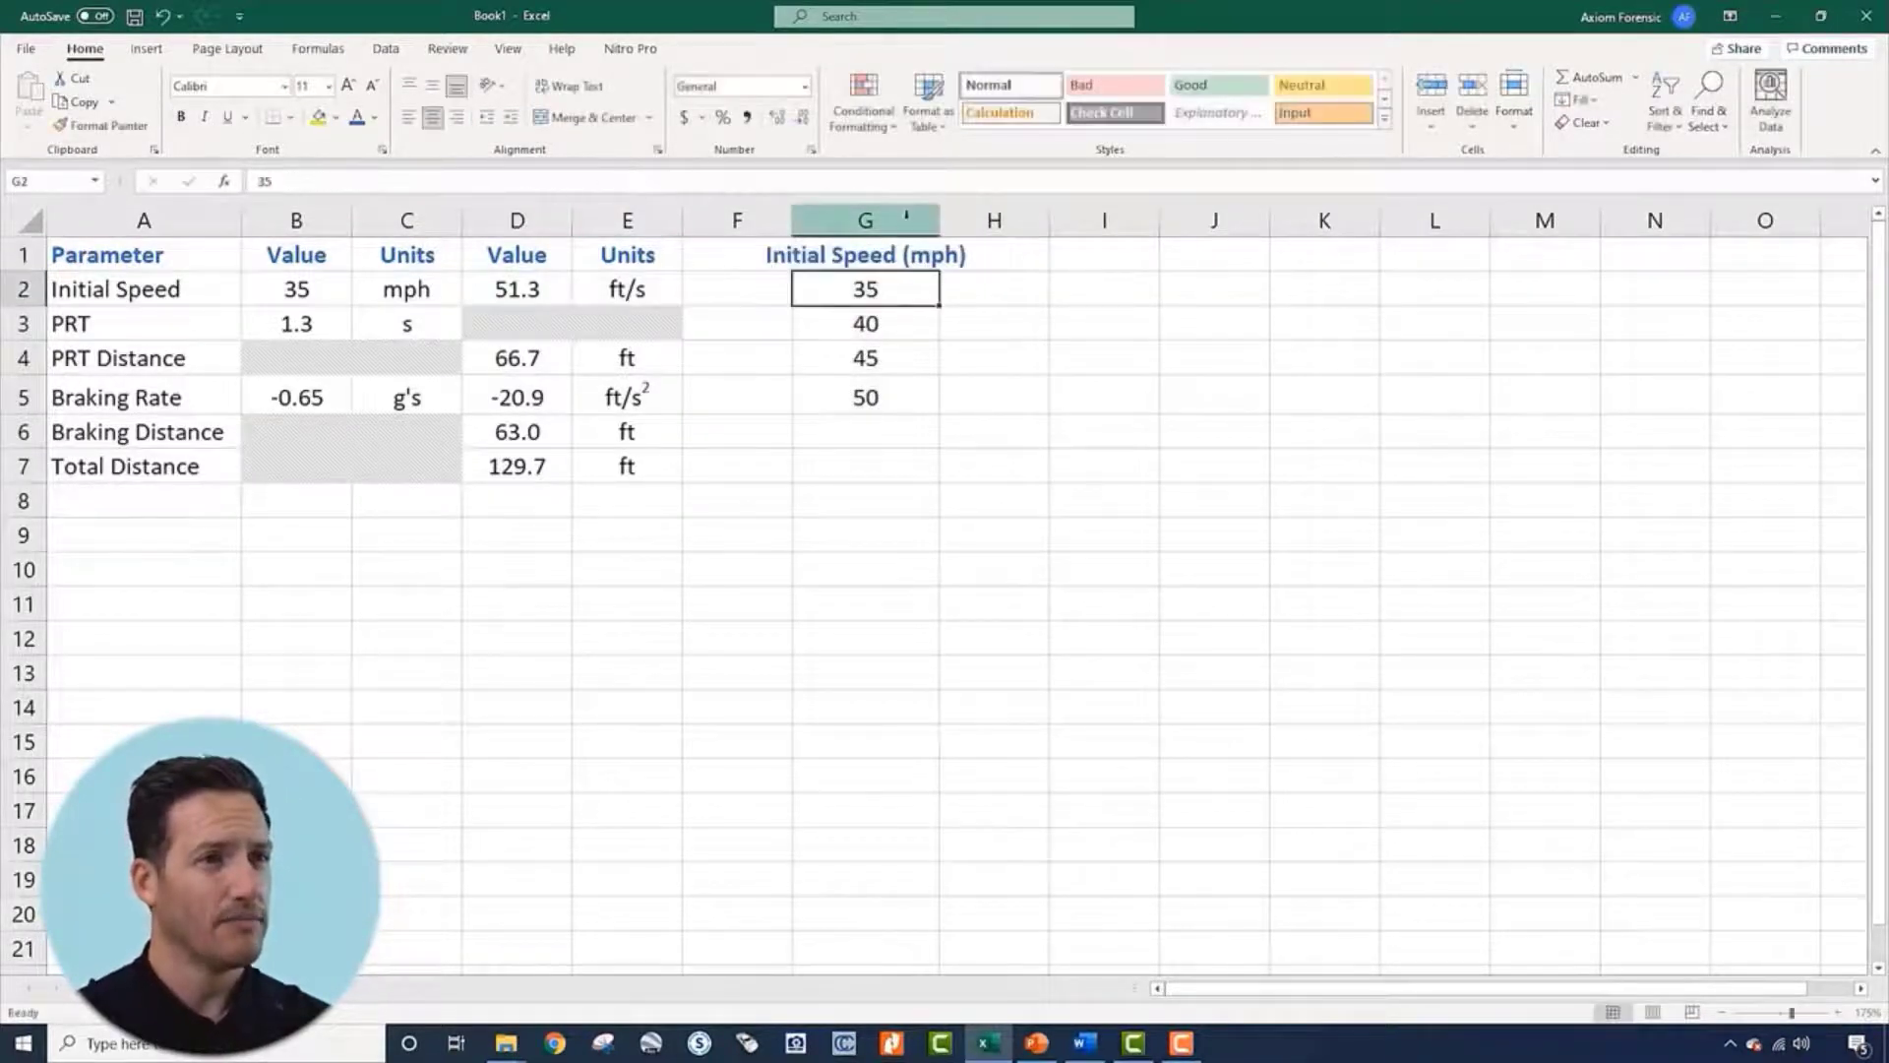
{"action": "left_click", "coordinate": [906, 216]}
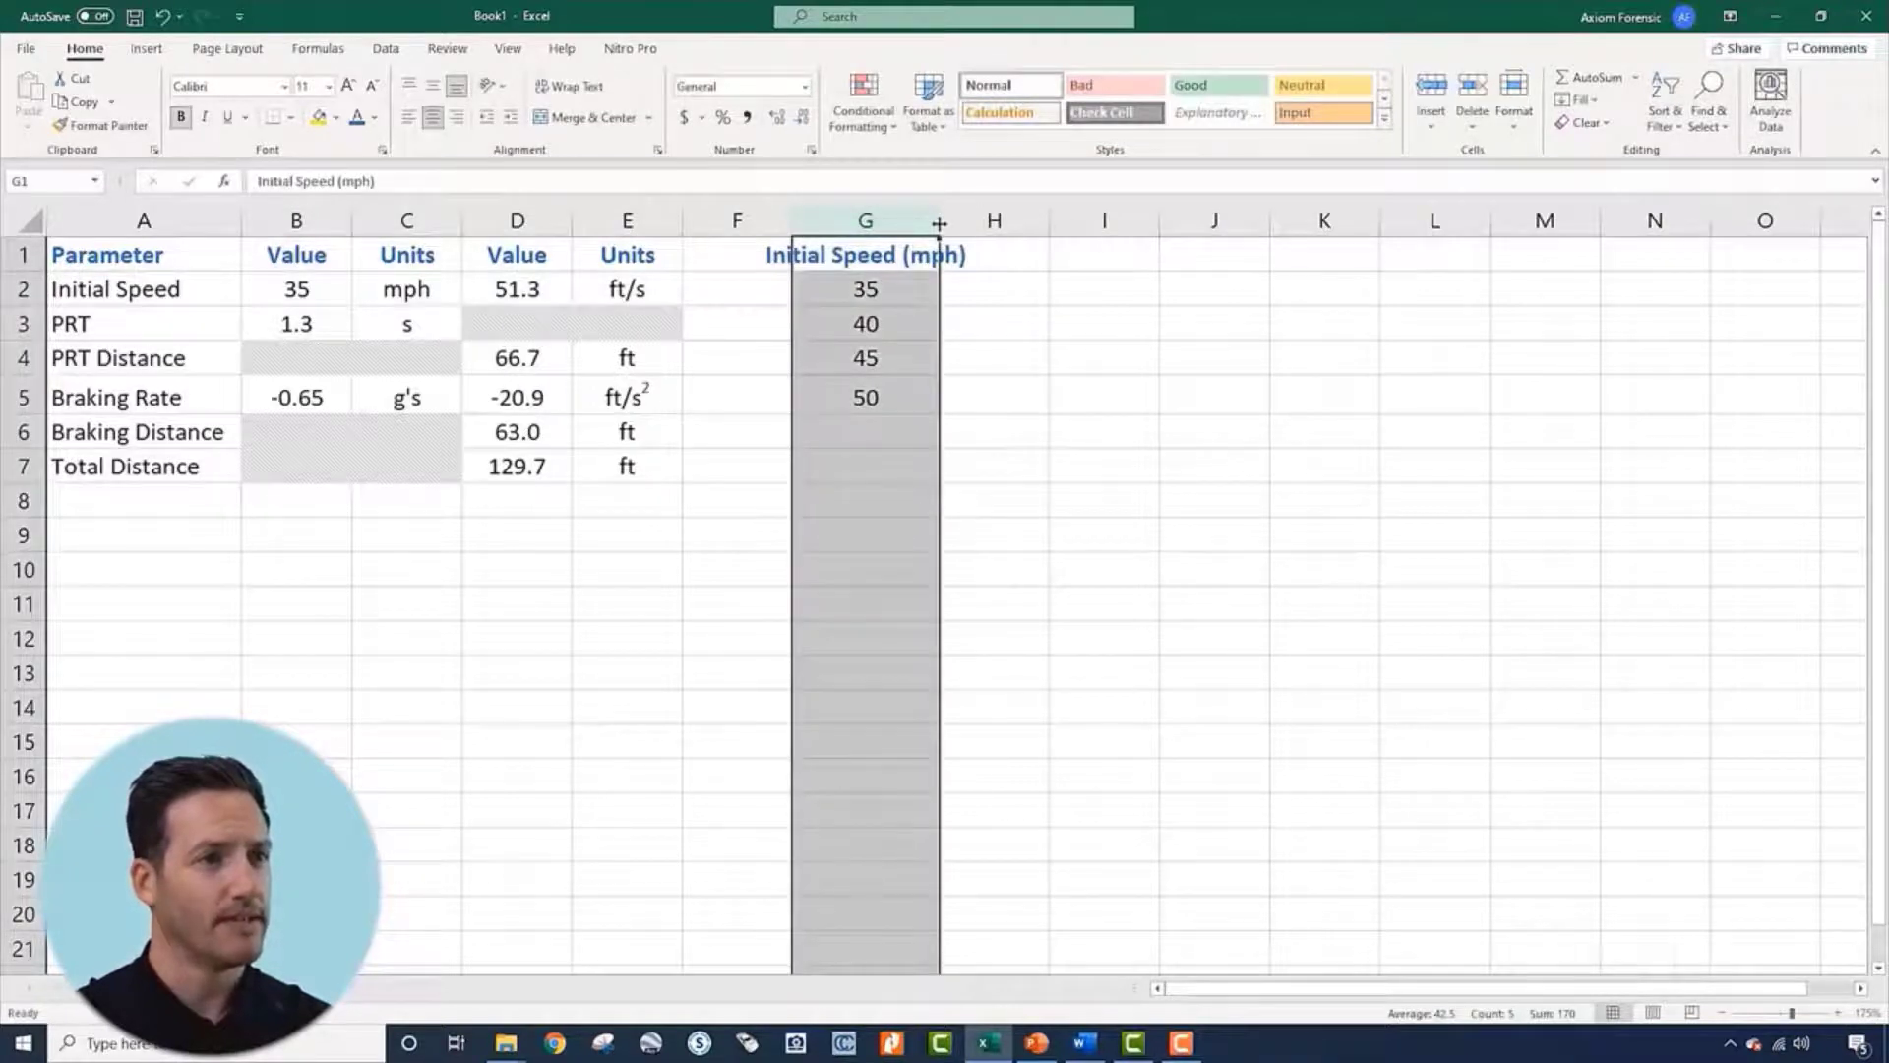
{"action": "double_click", "coordinate": [939, 224]}
Enter the header Stopping Distance (ft) in cell H1 and widen column H to fit it
{"action": "left_click", "coordinate": [1072, 255]}
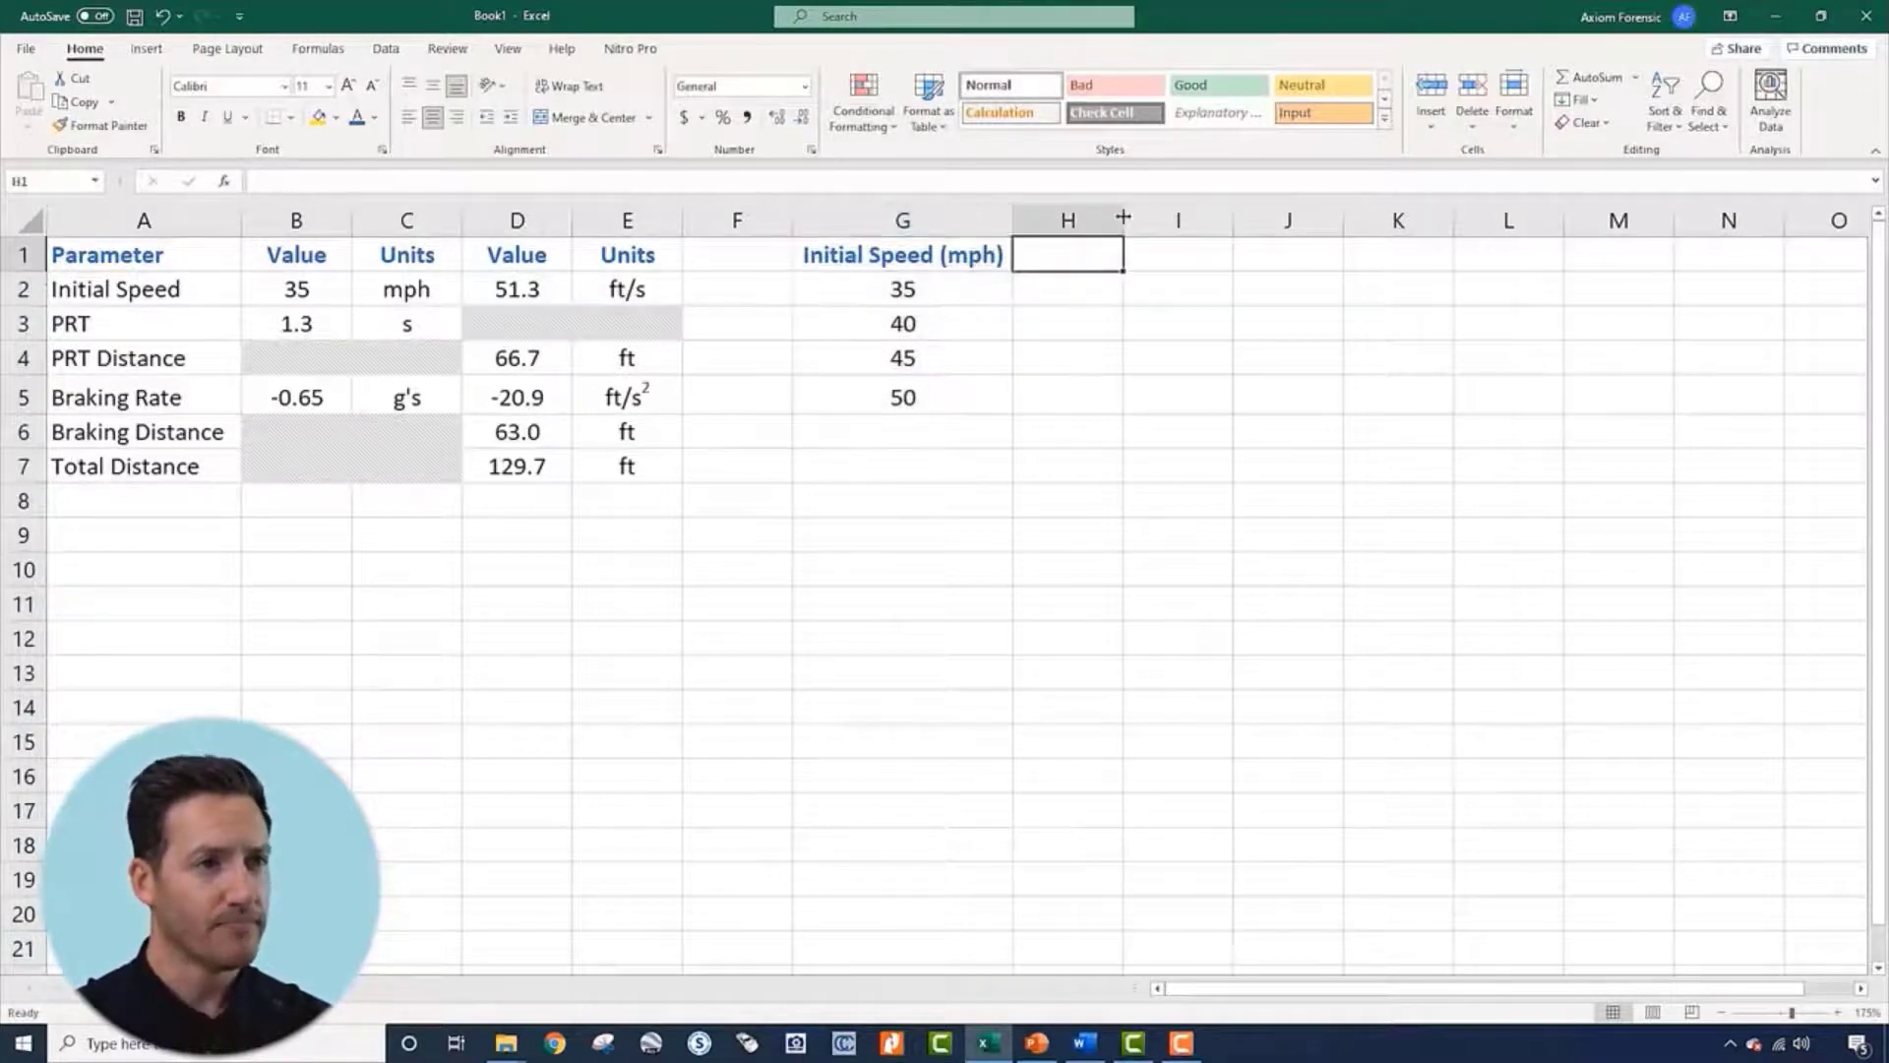
{"action": "left_click_drag", "start_coordinate": [1122, 216], "coordinate": [1236, 217]}
{"action": "left_click", "coordinate": [1124, 218]}
{"action": "left_click", "coordinate": [1145, 266]}
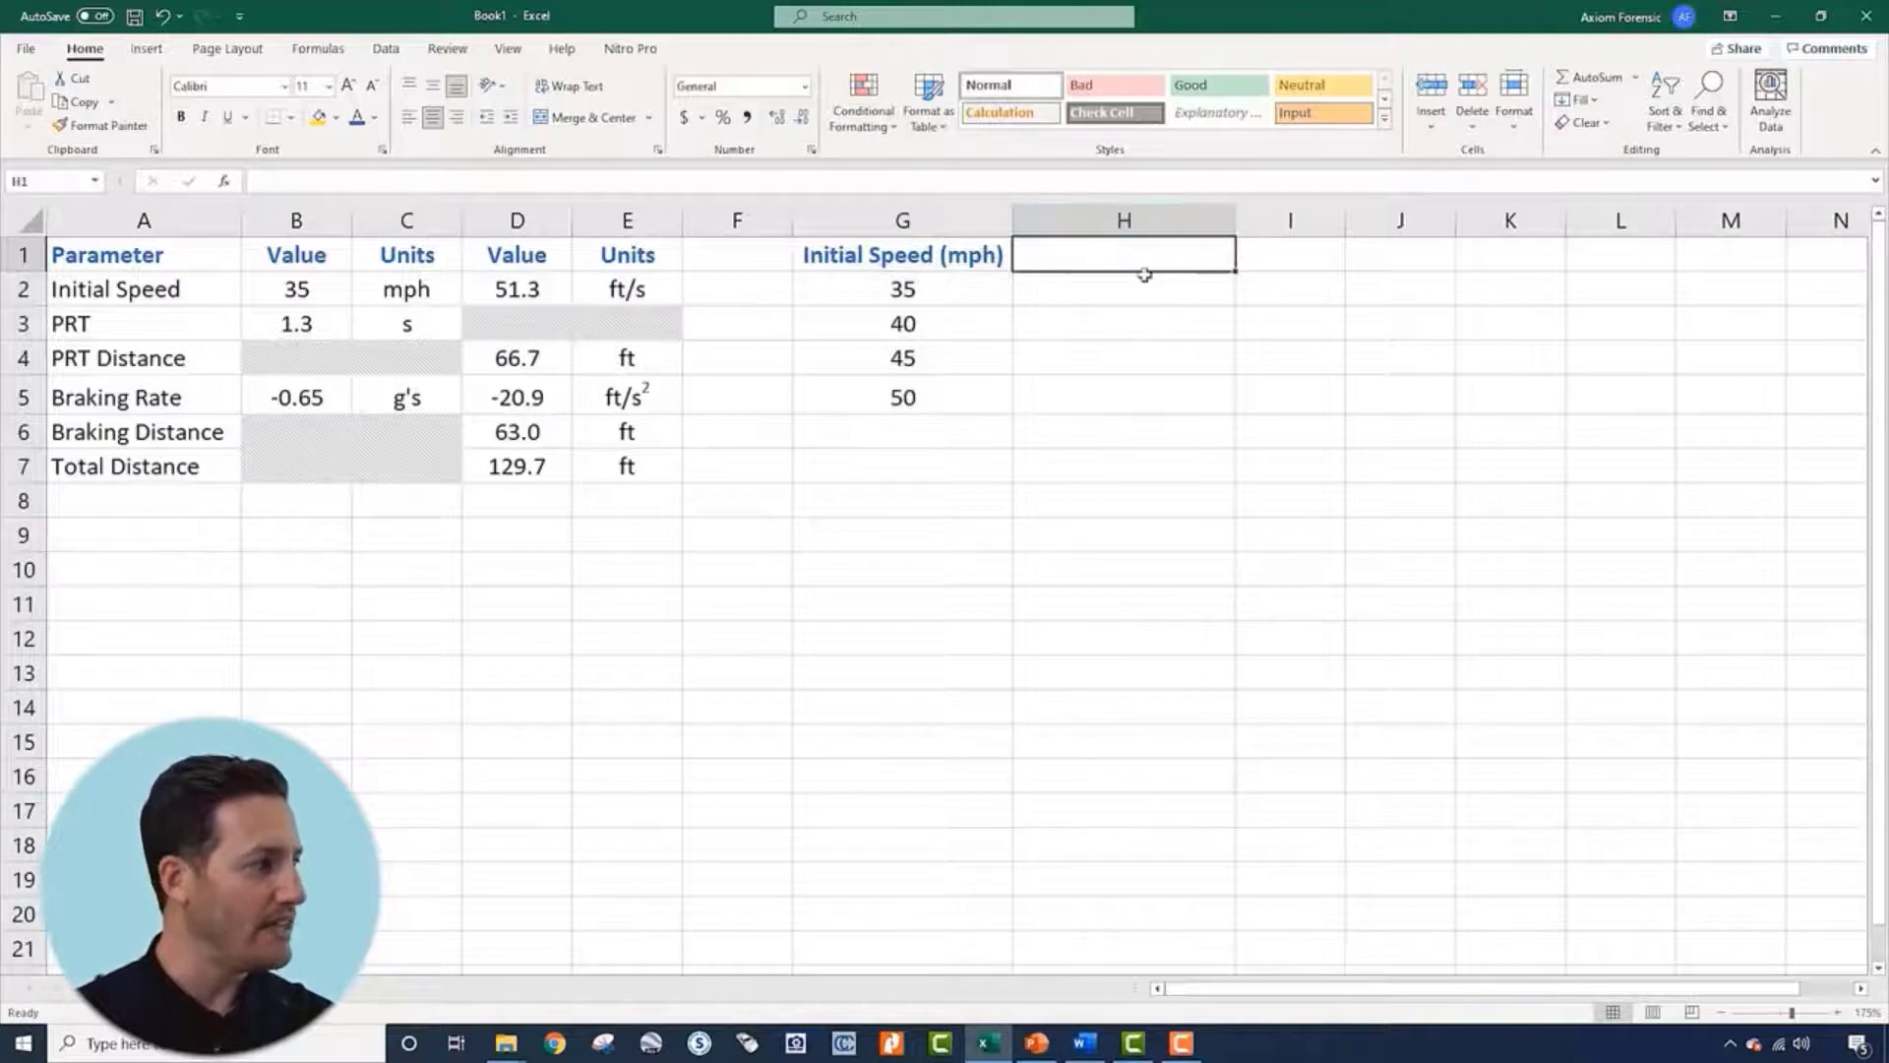
{"action": "type", "text": "Stopping D"}
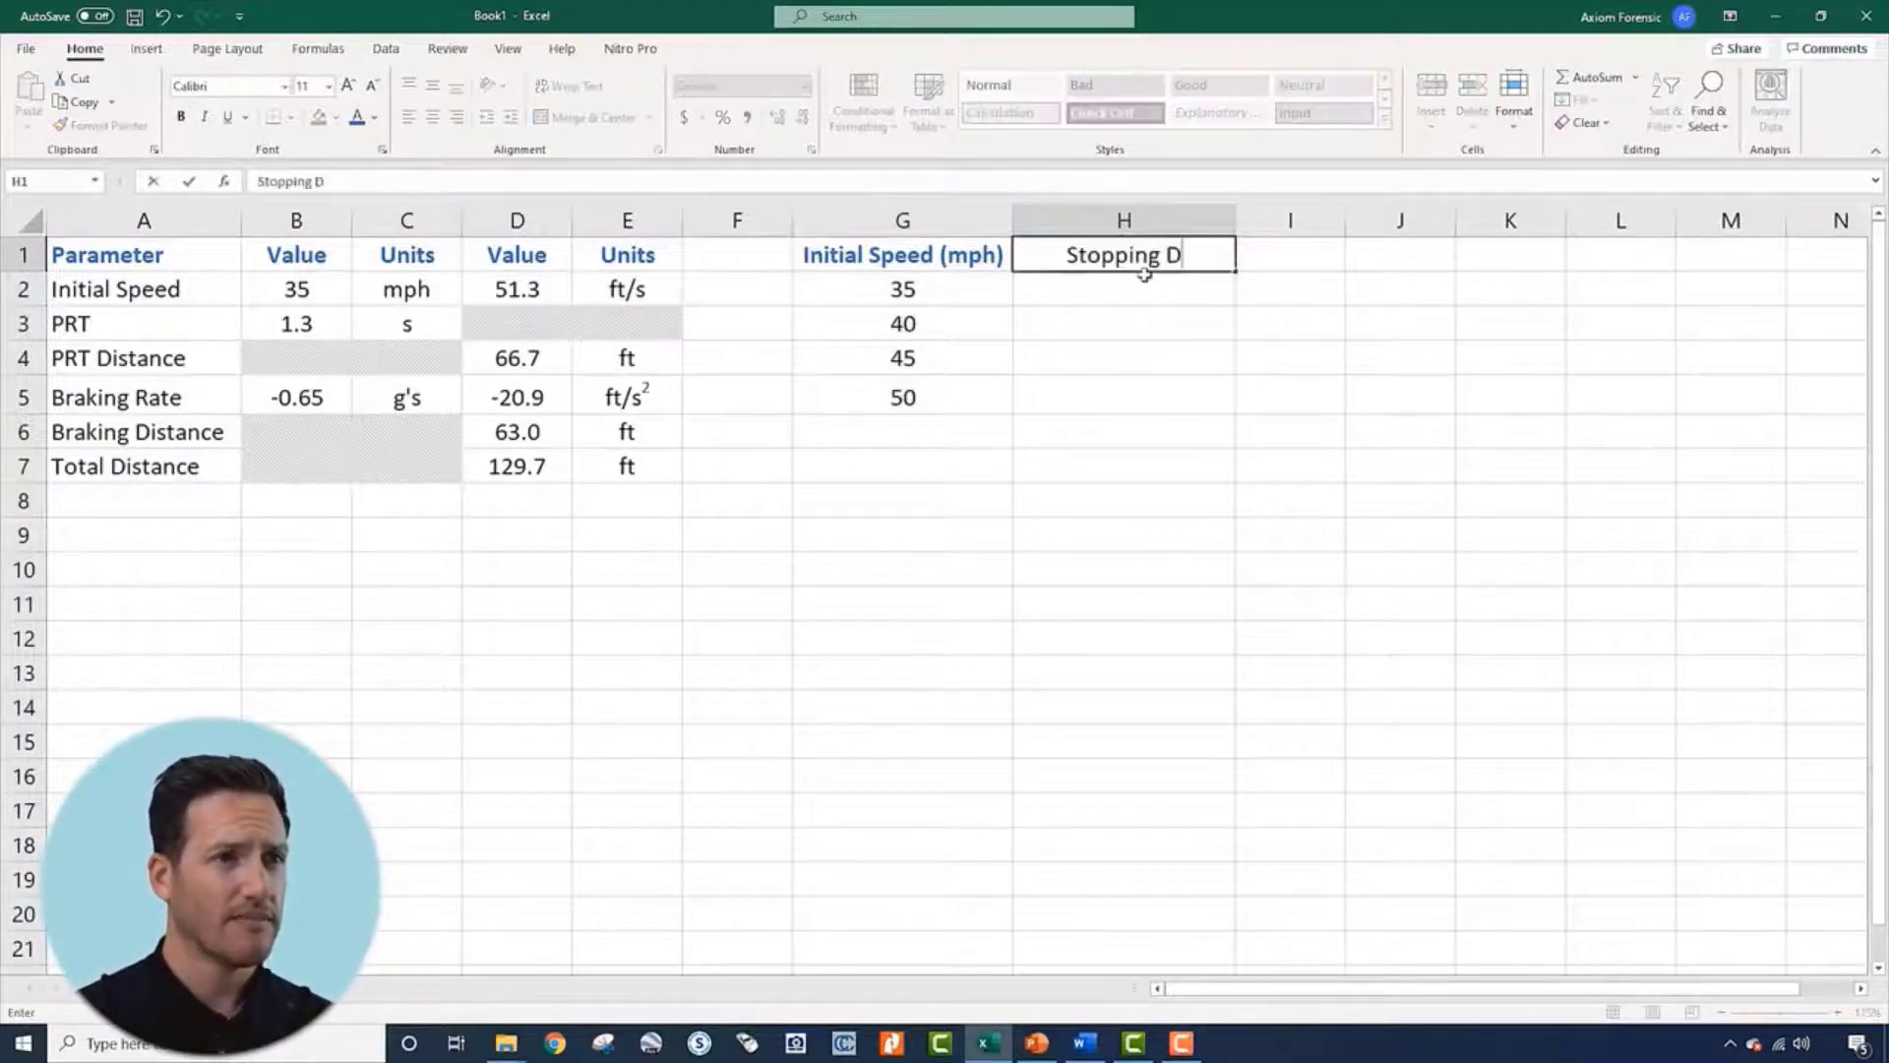
{"action": "type", "text": "istance ("}
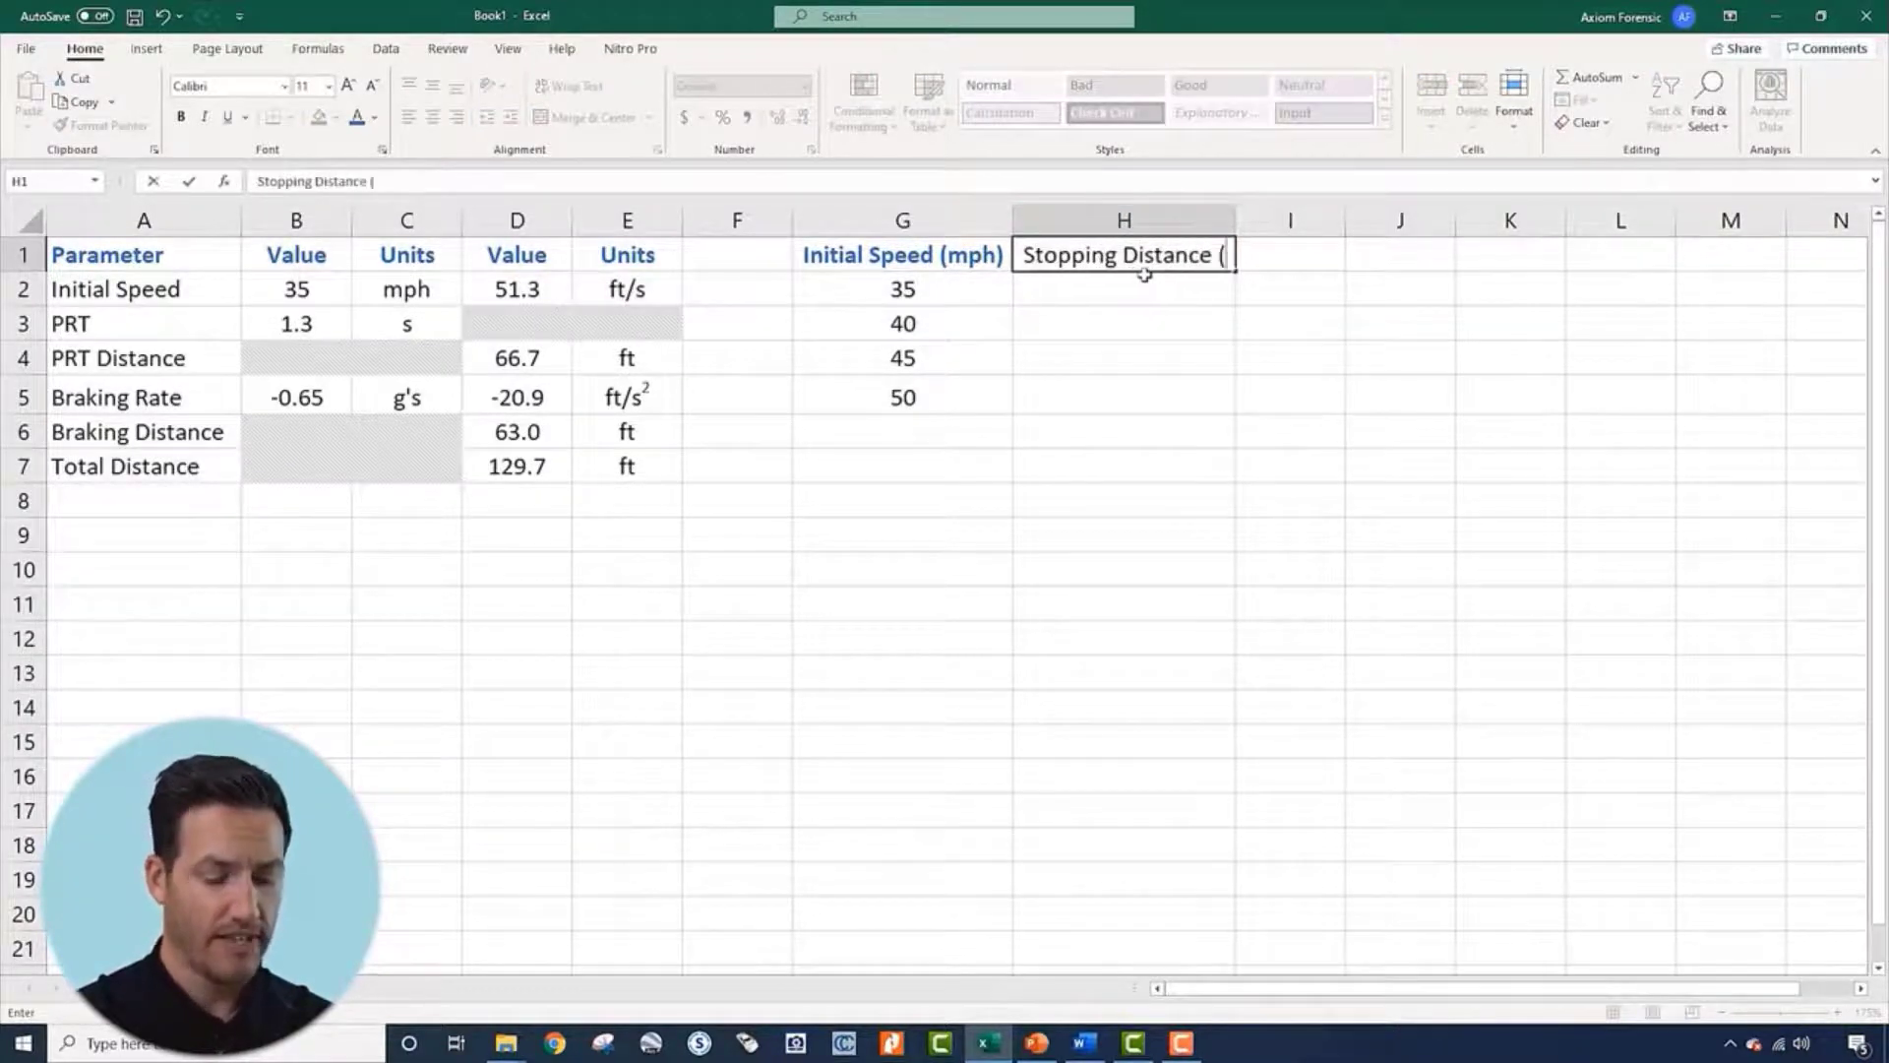
{"action": "type", "text": "ft)"}
{"action": "key", "text": "Return"}
{"action": "key", "text": "Up"}
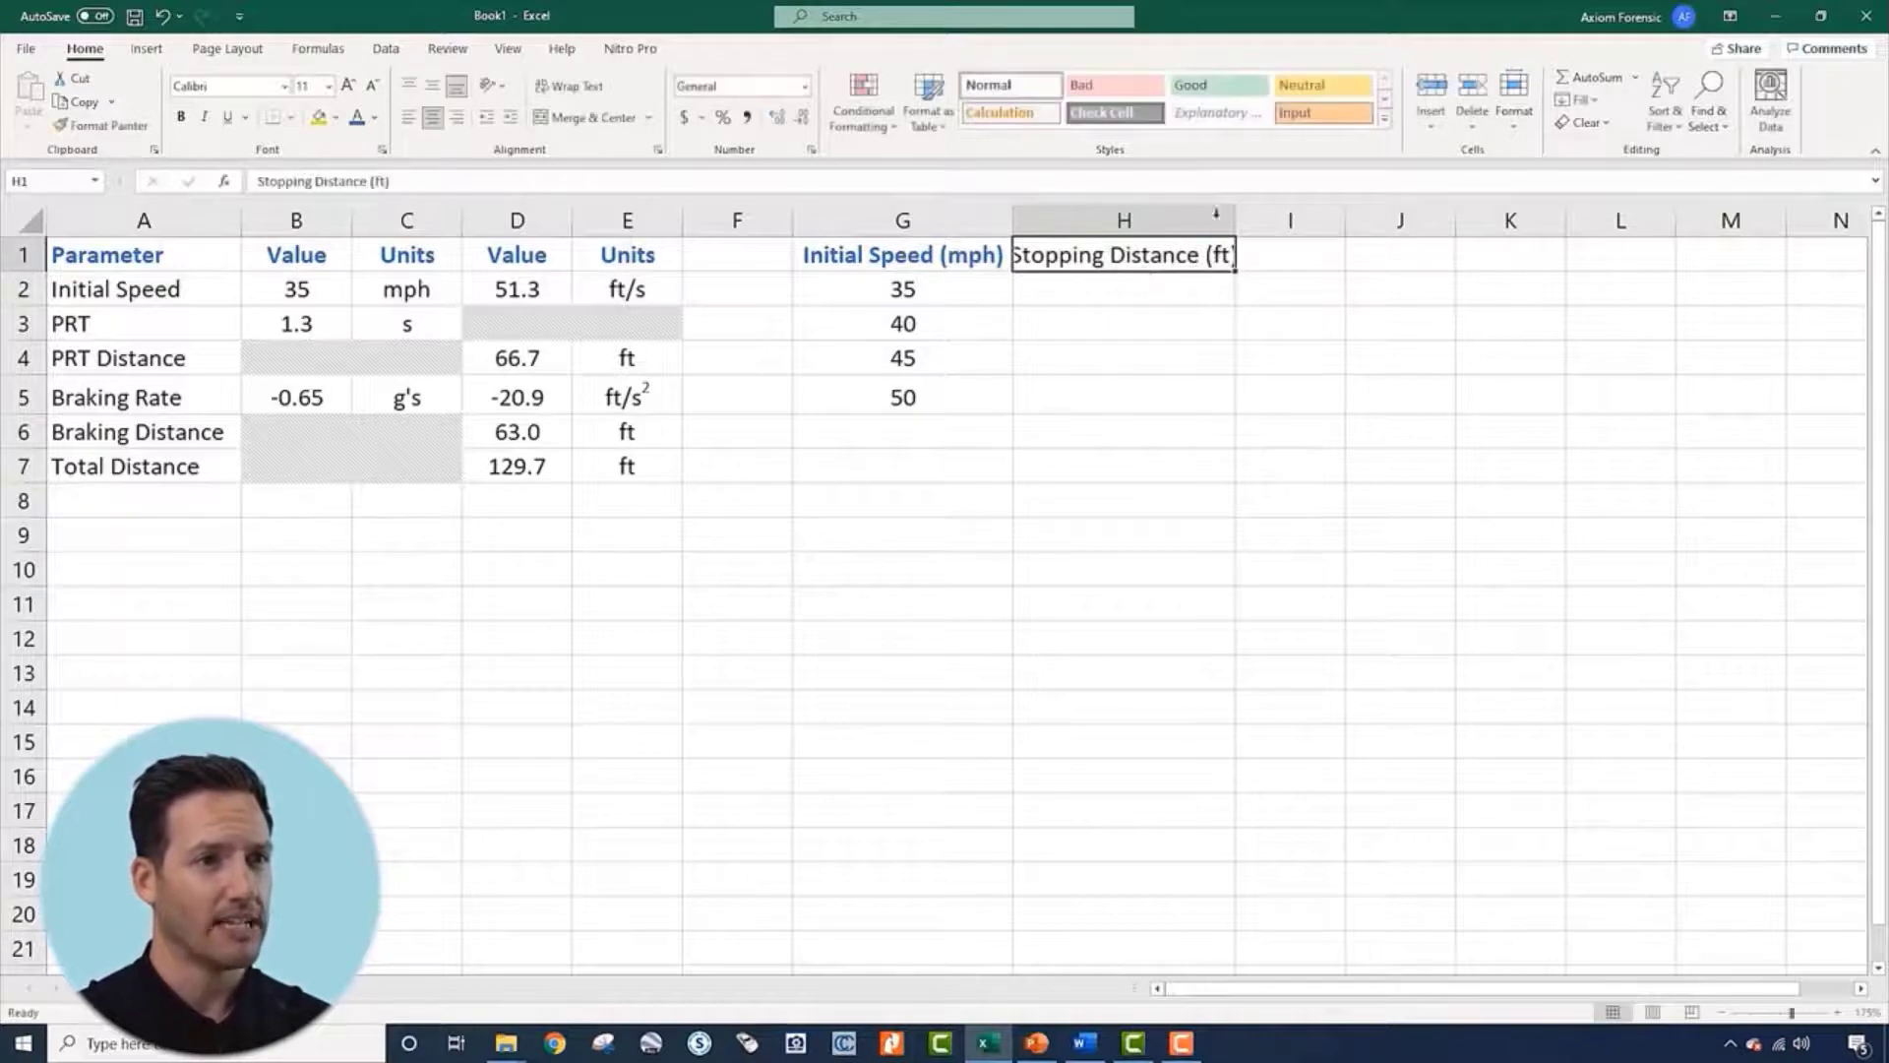
{"action": "left_click_drag", "start_coordinate": [1235, 214], "coordinate": [1260, 214]}
{"action": "key", "text": "Down"}
{"action": "key", "text": "Down"}
{"action": "key", "text": "Down"}
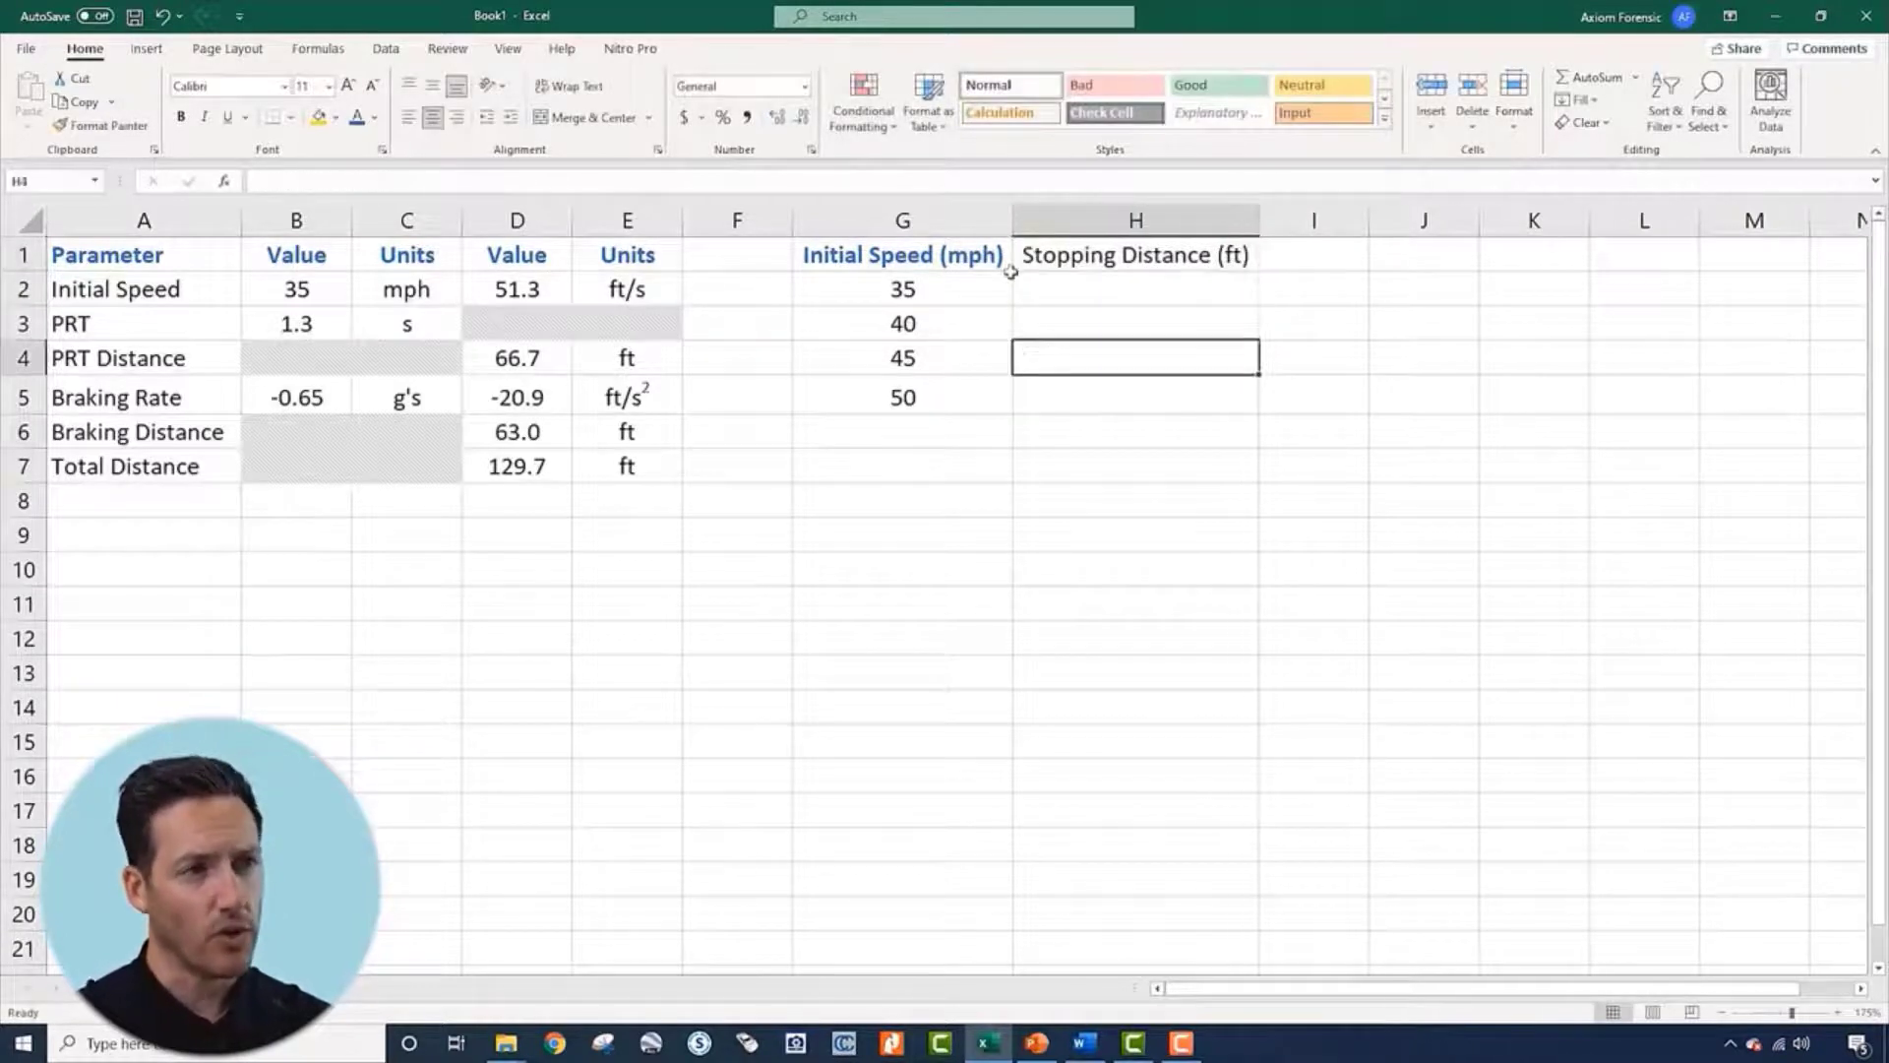
Copy the header formatting of cell G1 onto the Stopping Distance (ft) header in H1 with Format Painter
{"action": "left_click", "coordinate": [934, 260]}
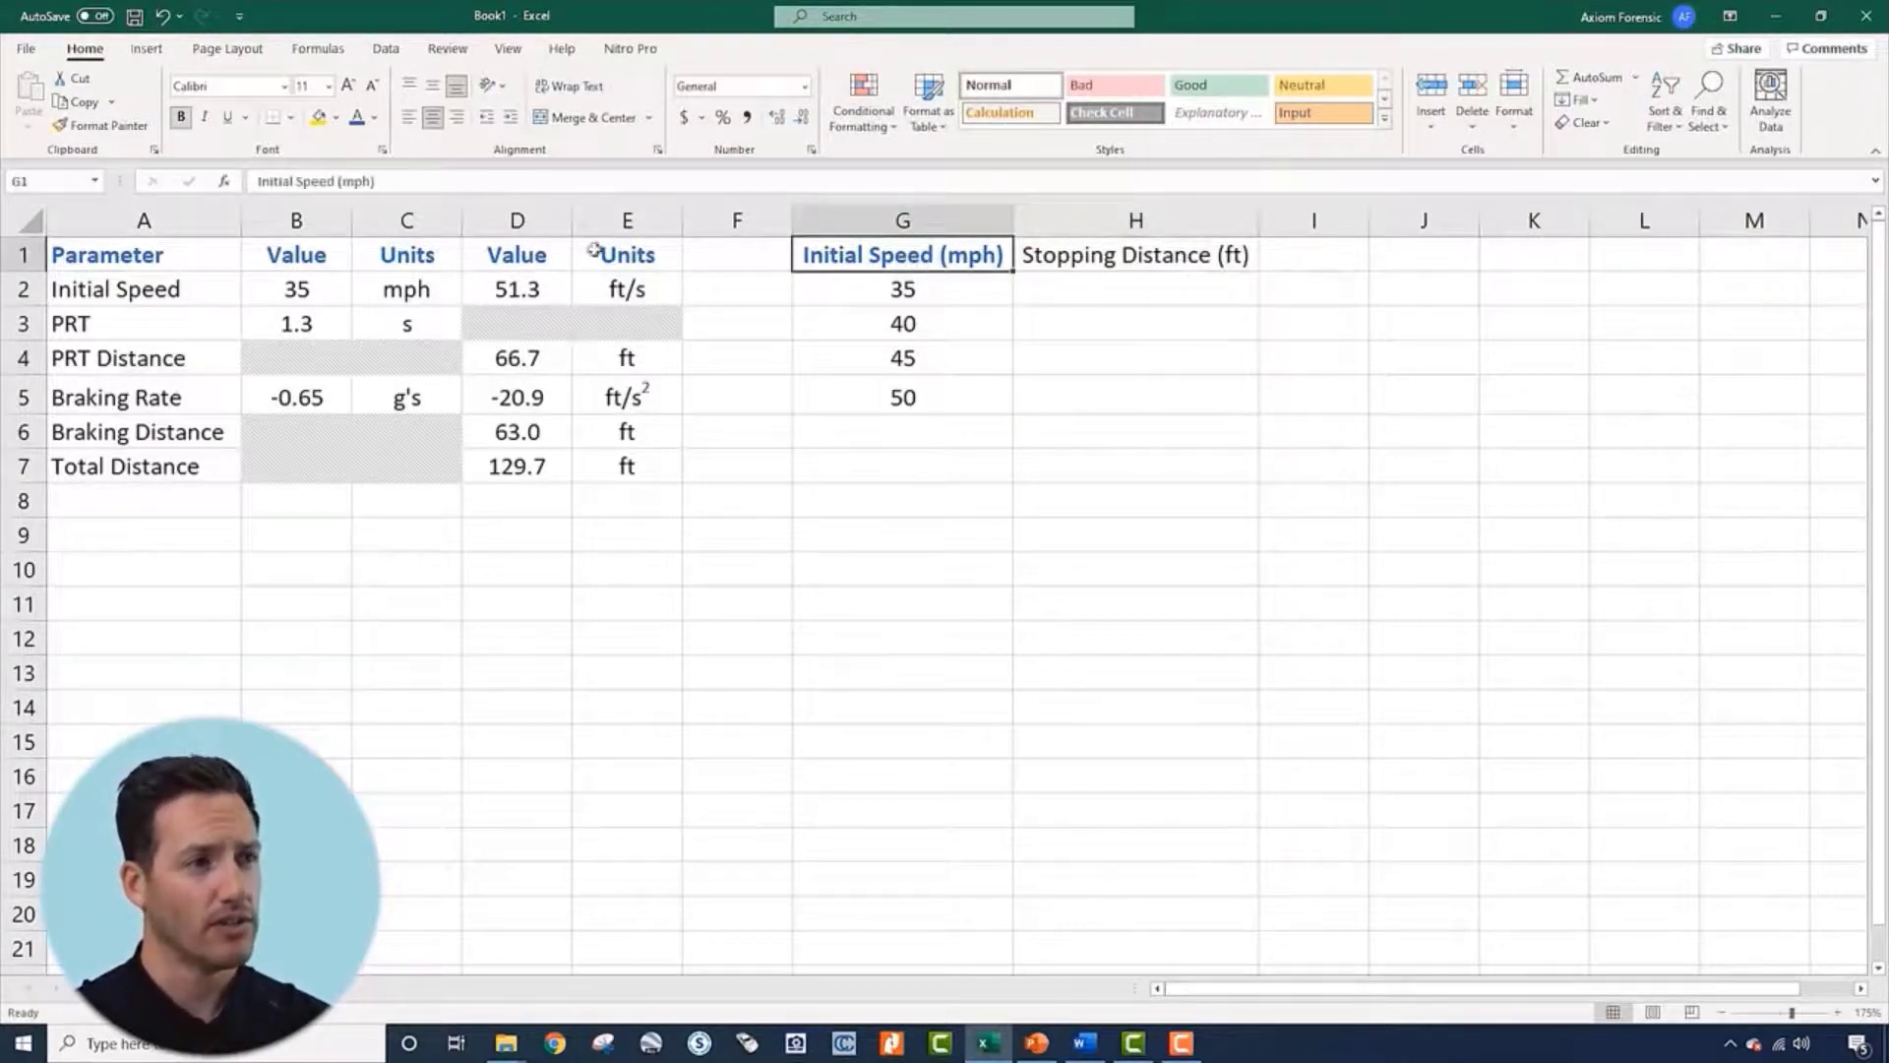
{"action": "left_click", "coordinate": [1080, 257]}
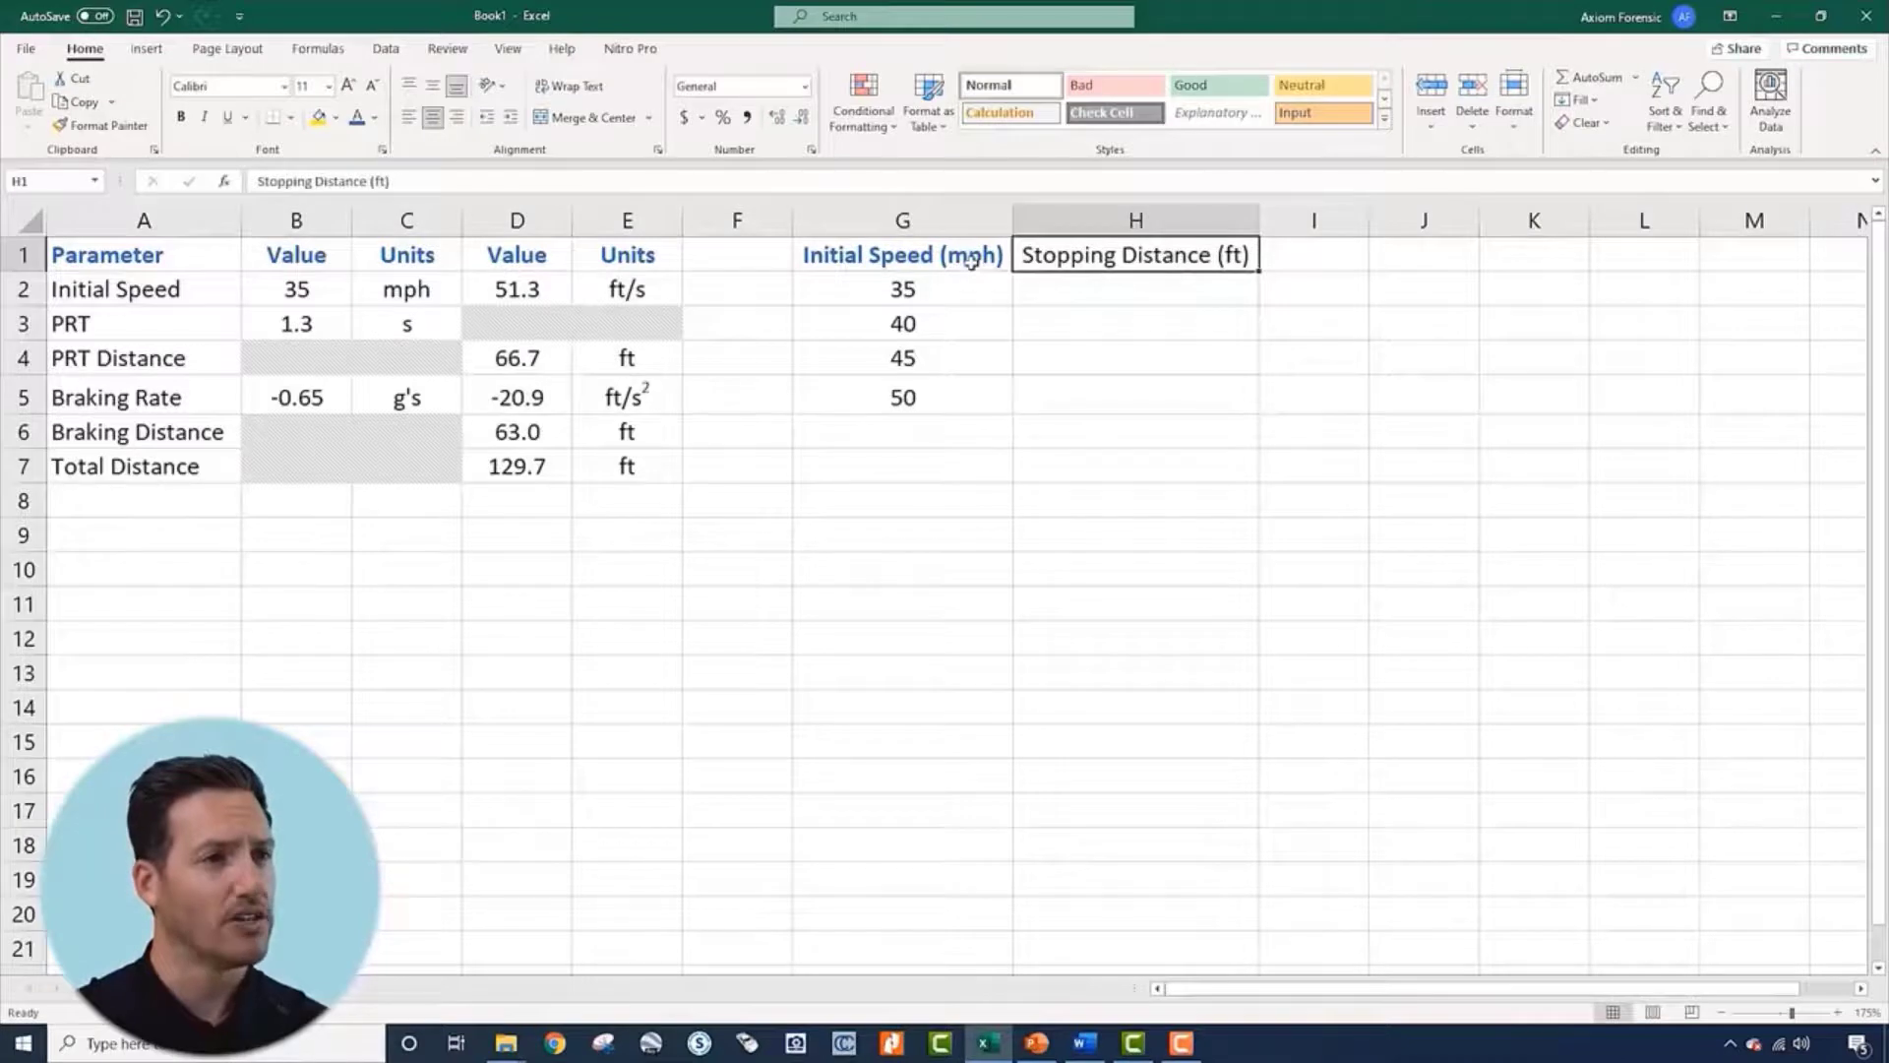
{"action": "left_click", "coordinate": [854, 258]}
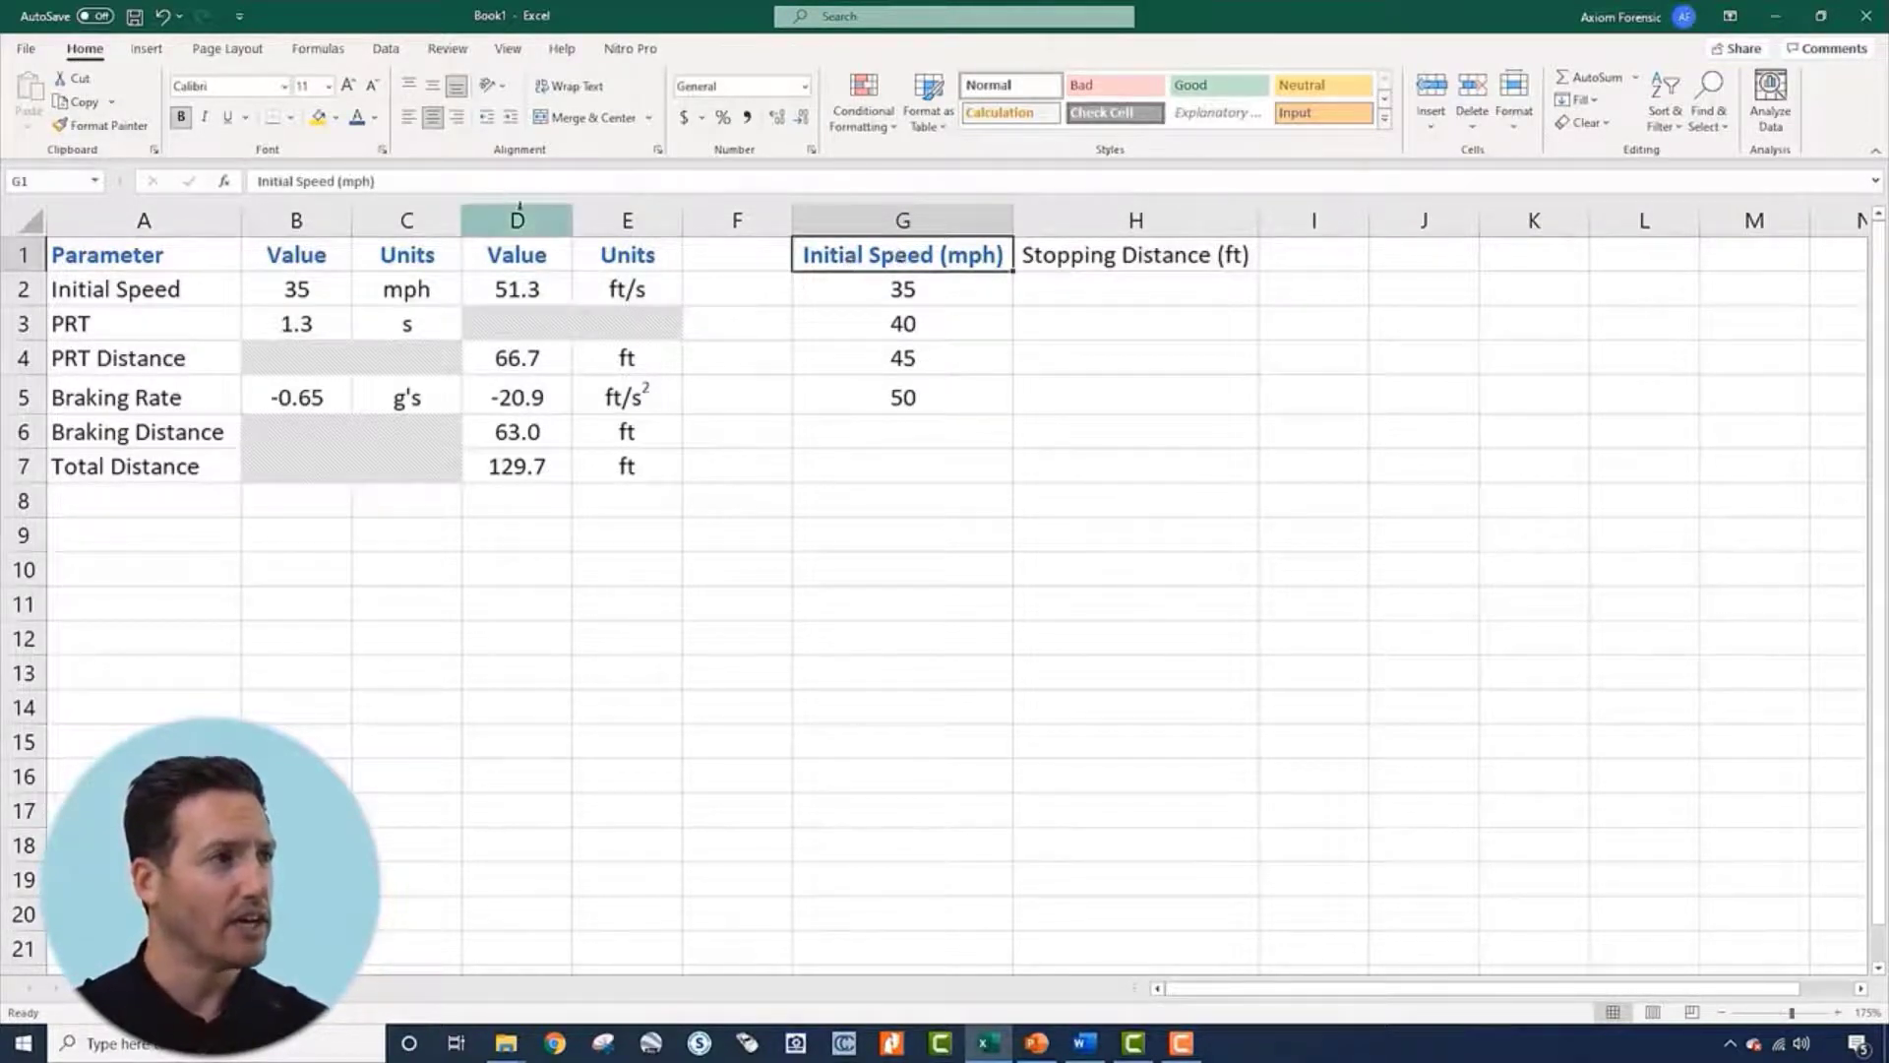
{"action": "left_click", "coordinate": [133, 131]}
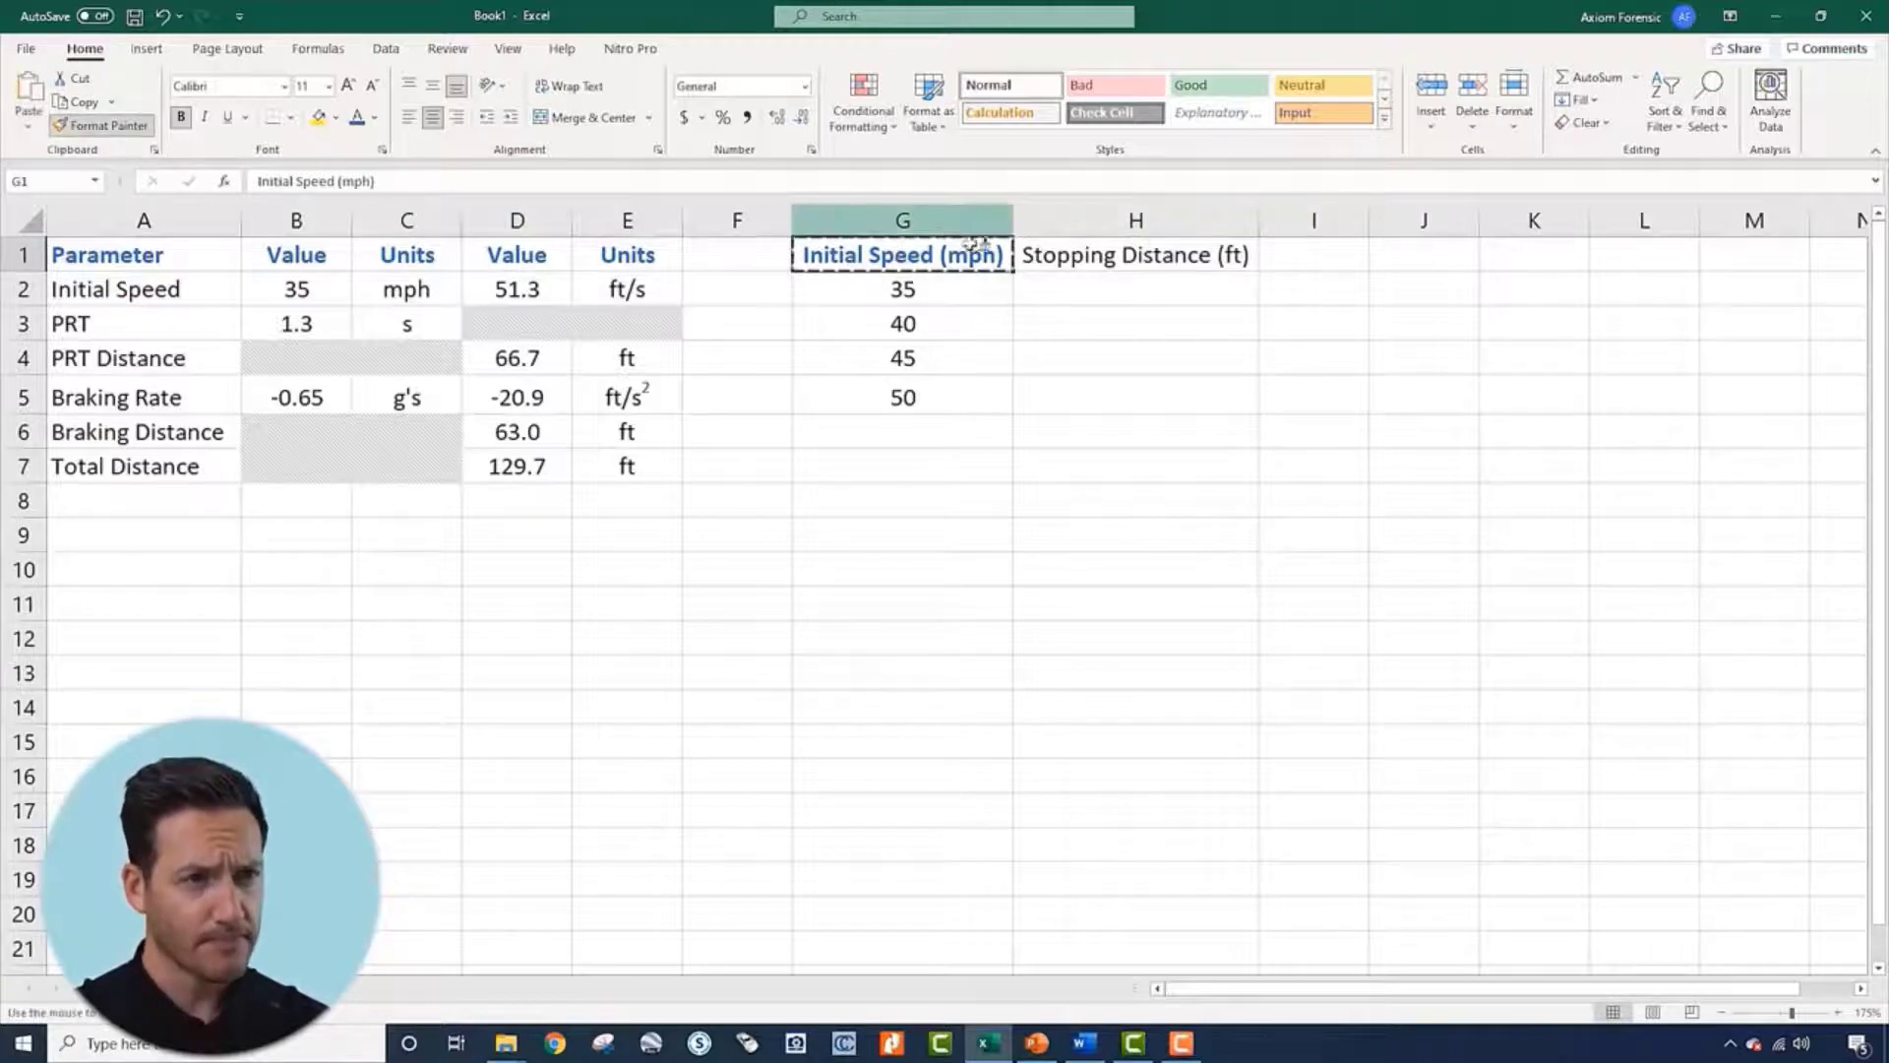
{"action": "left_click", "coordinate": [1173, 259]}
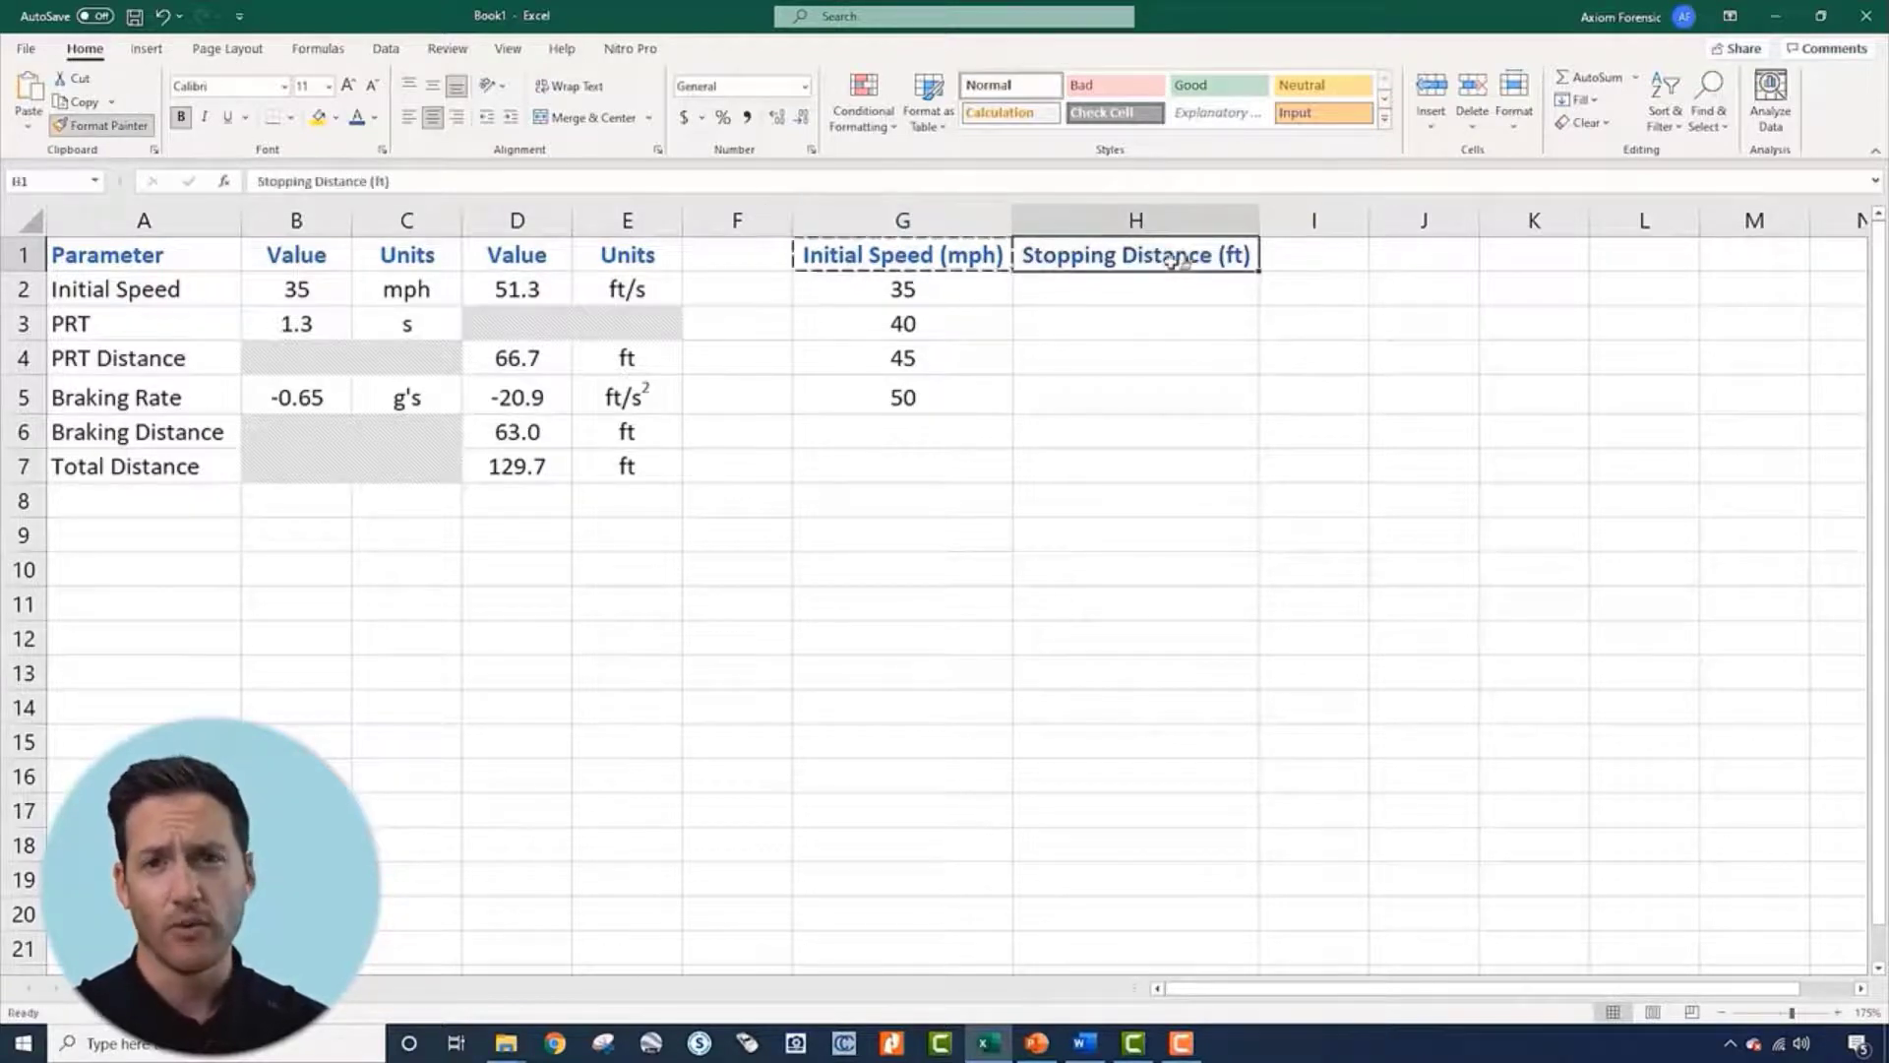
{"action": "left_click", "coordinate": [1197, 348]}
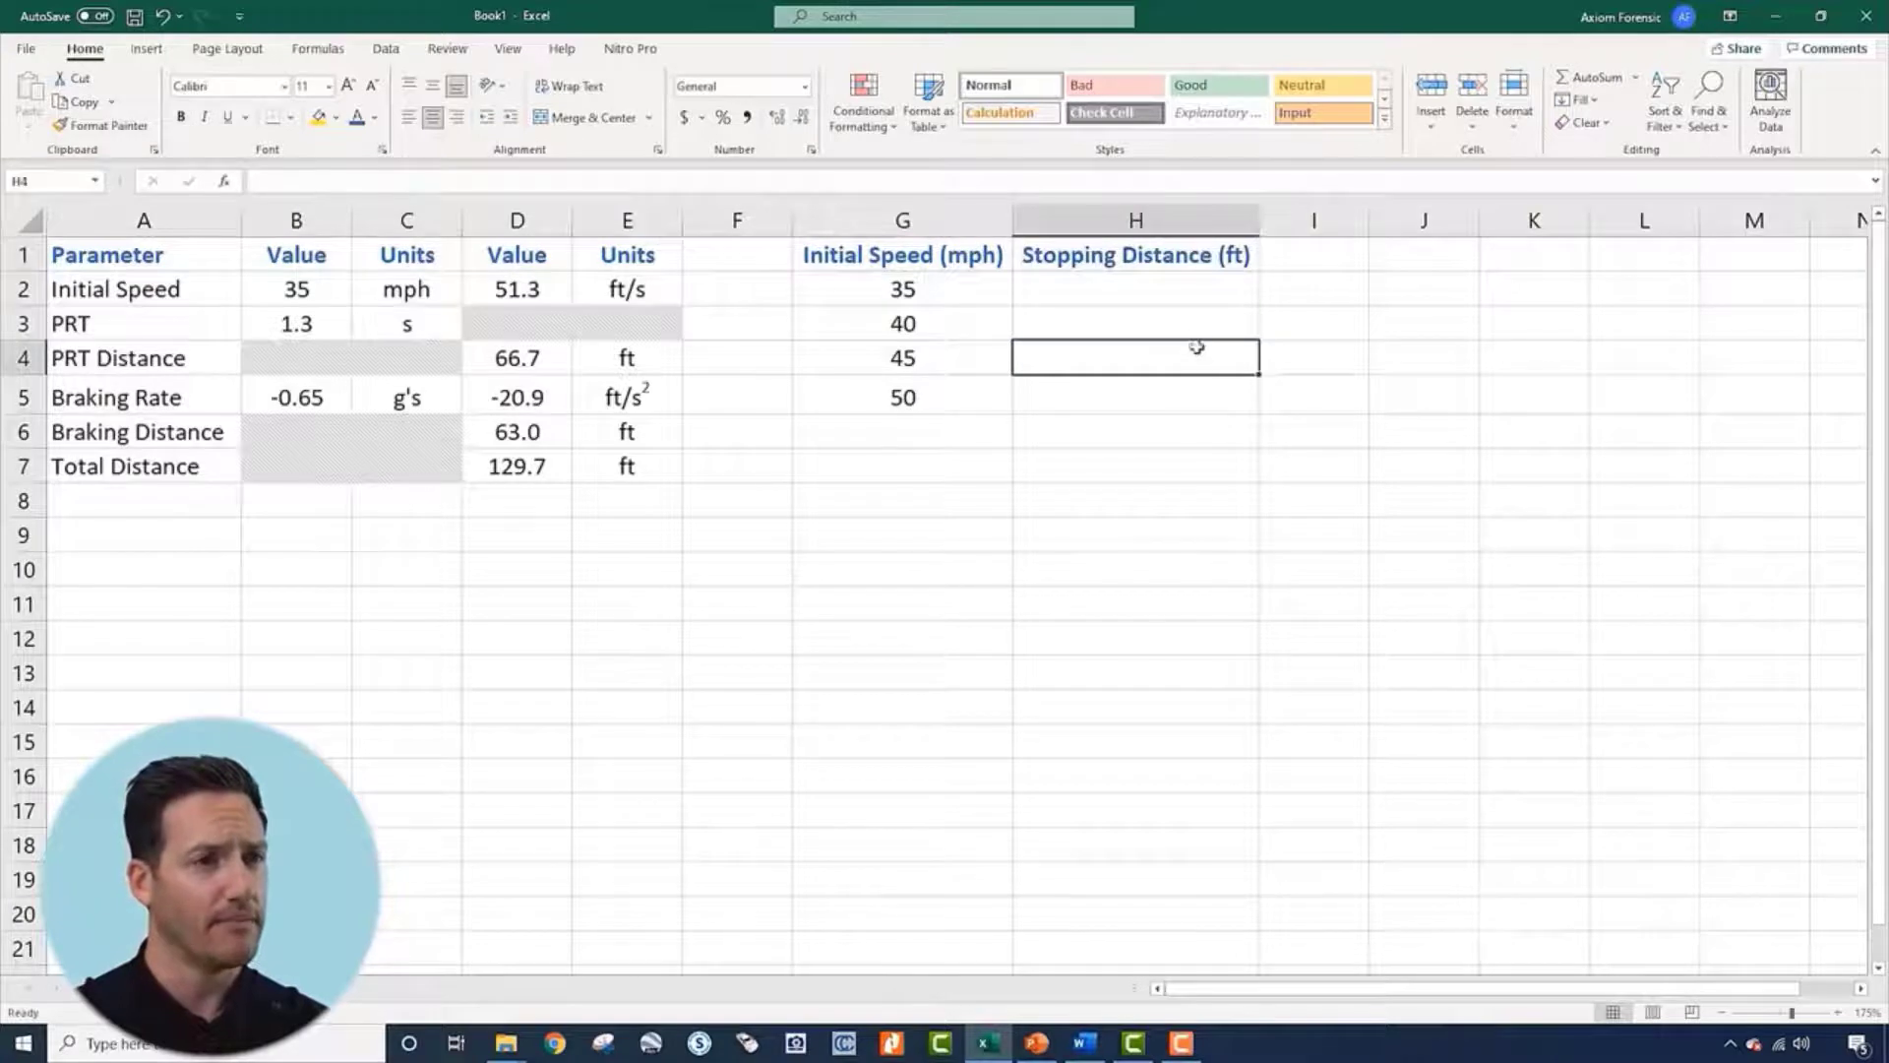
Enter the stopping distance 129.7 for the 35 mph speed in cell H2
{"action": "left_click", "coordinate": [1201, 291]}
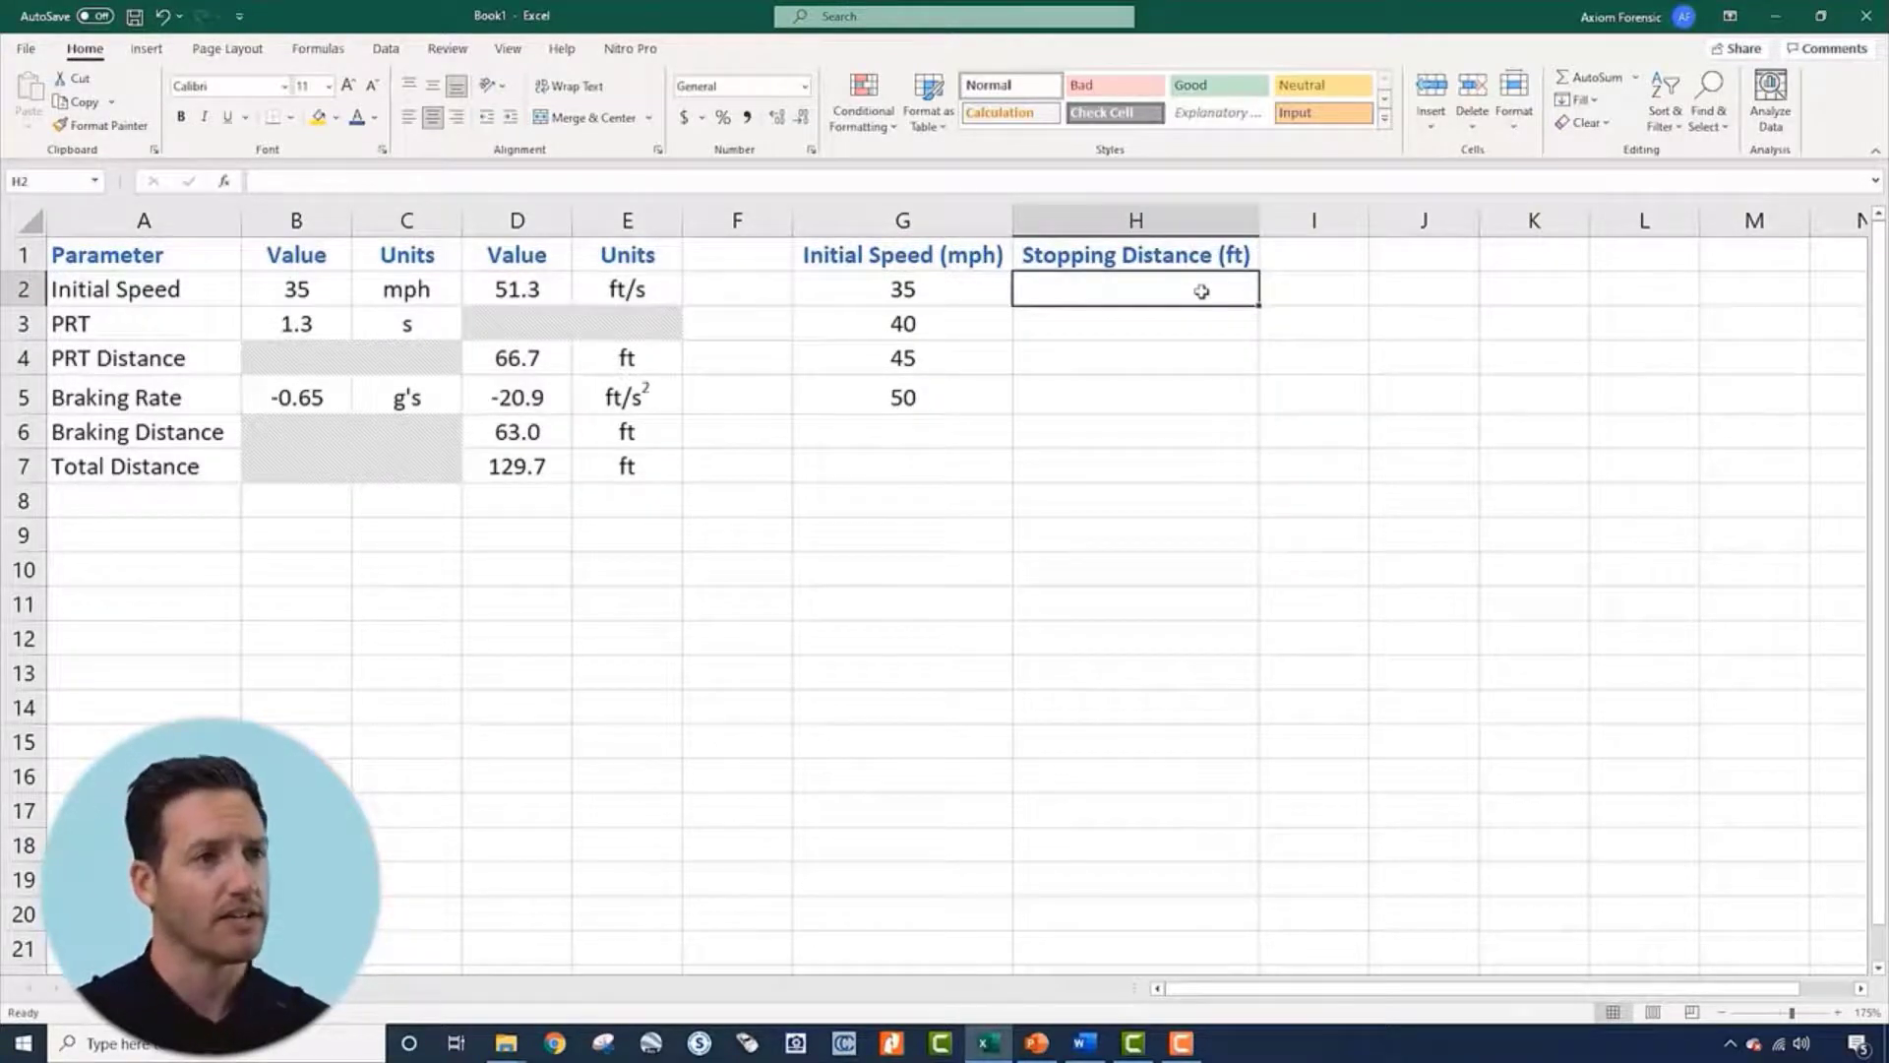
{"action": "left_click", "coordinate": [1180, 312]}
{"action": "left_click", "coordinate": [1186, 292]}
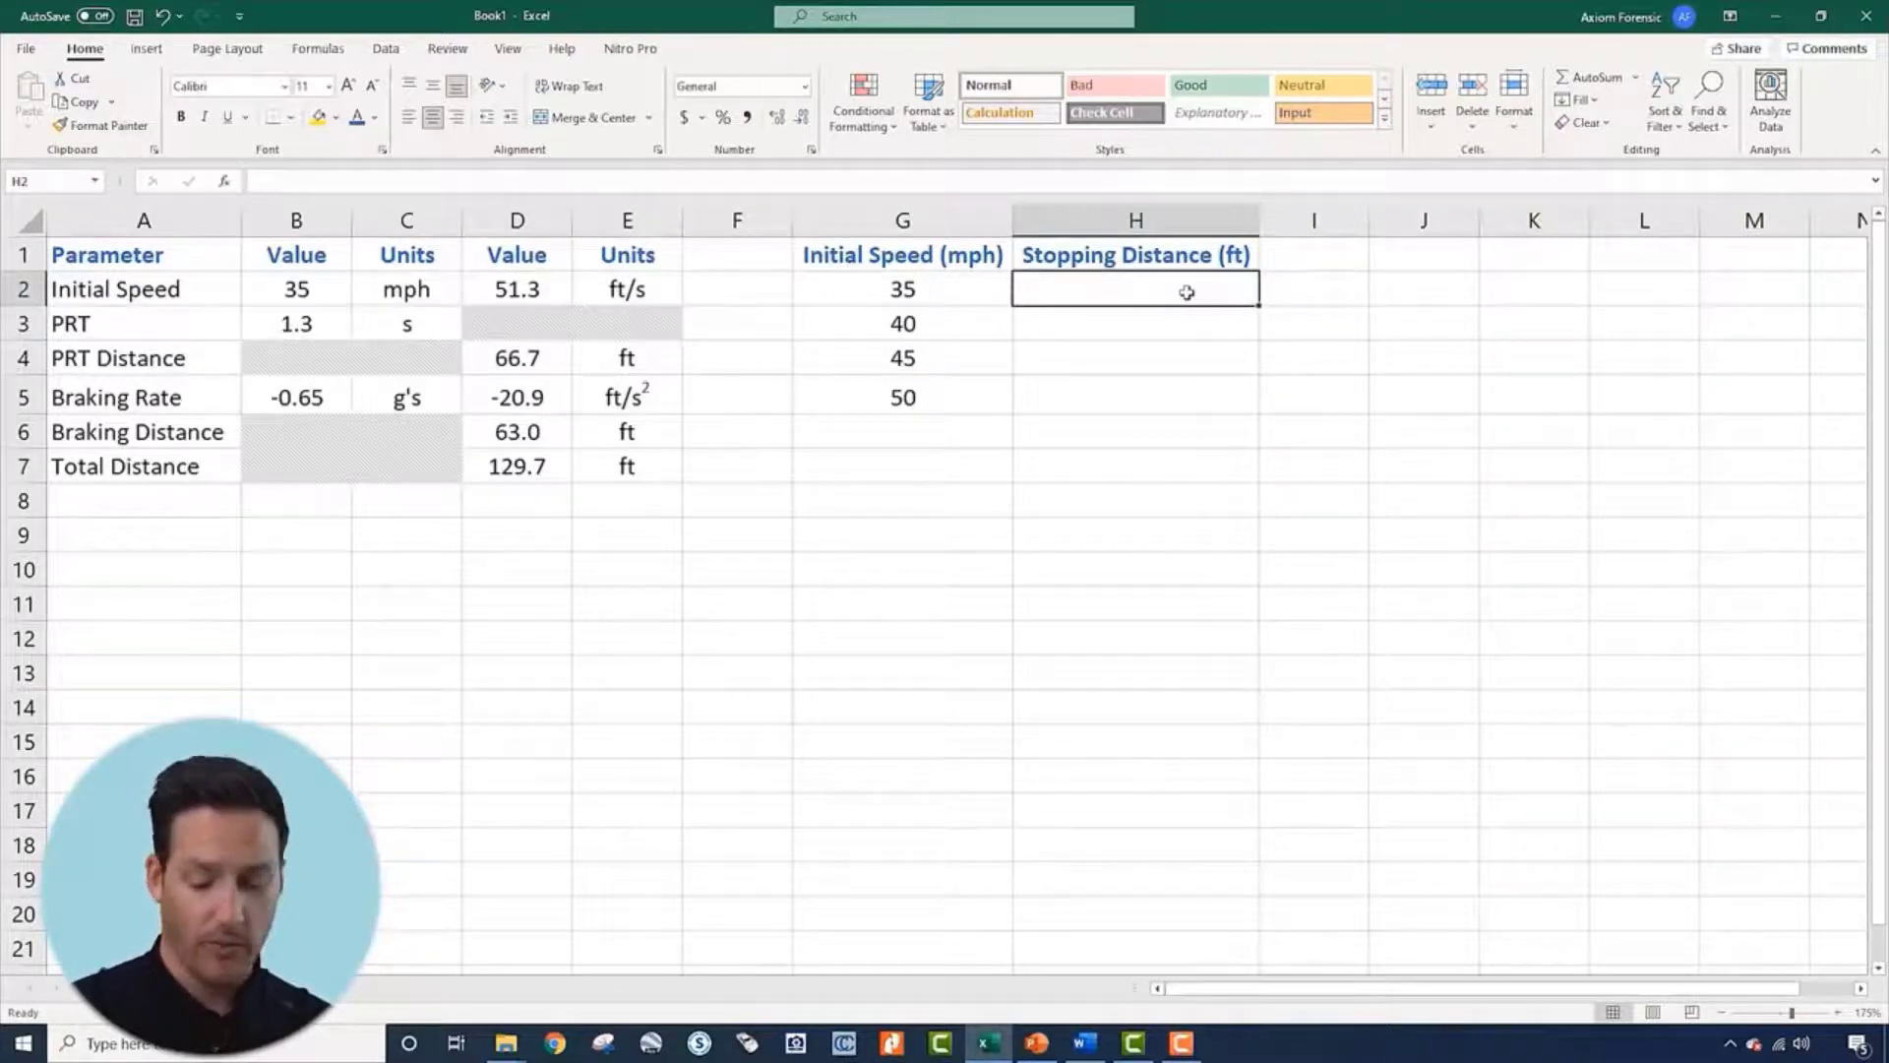
{"action": "type", "text": "129.7"}
{"action": "key", "text": "Return"}
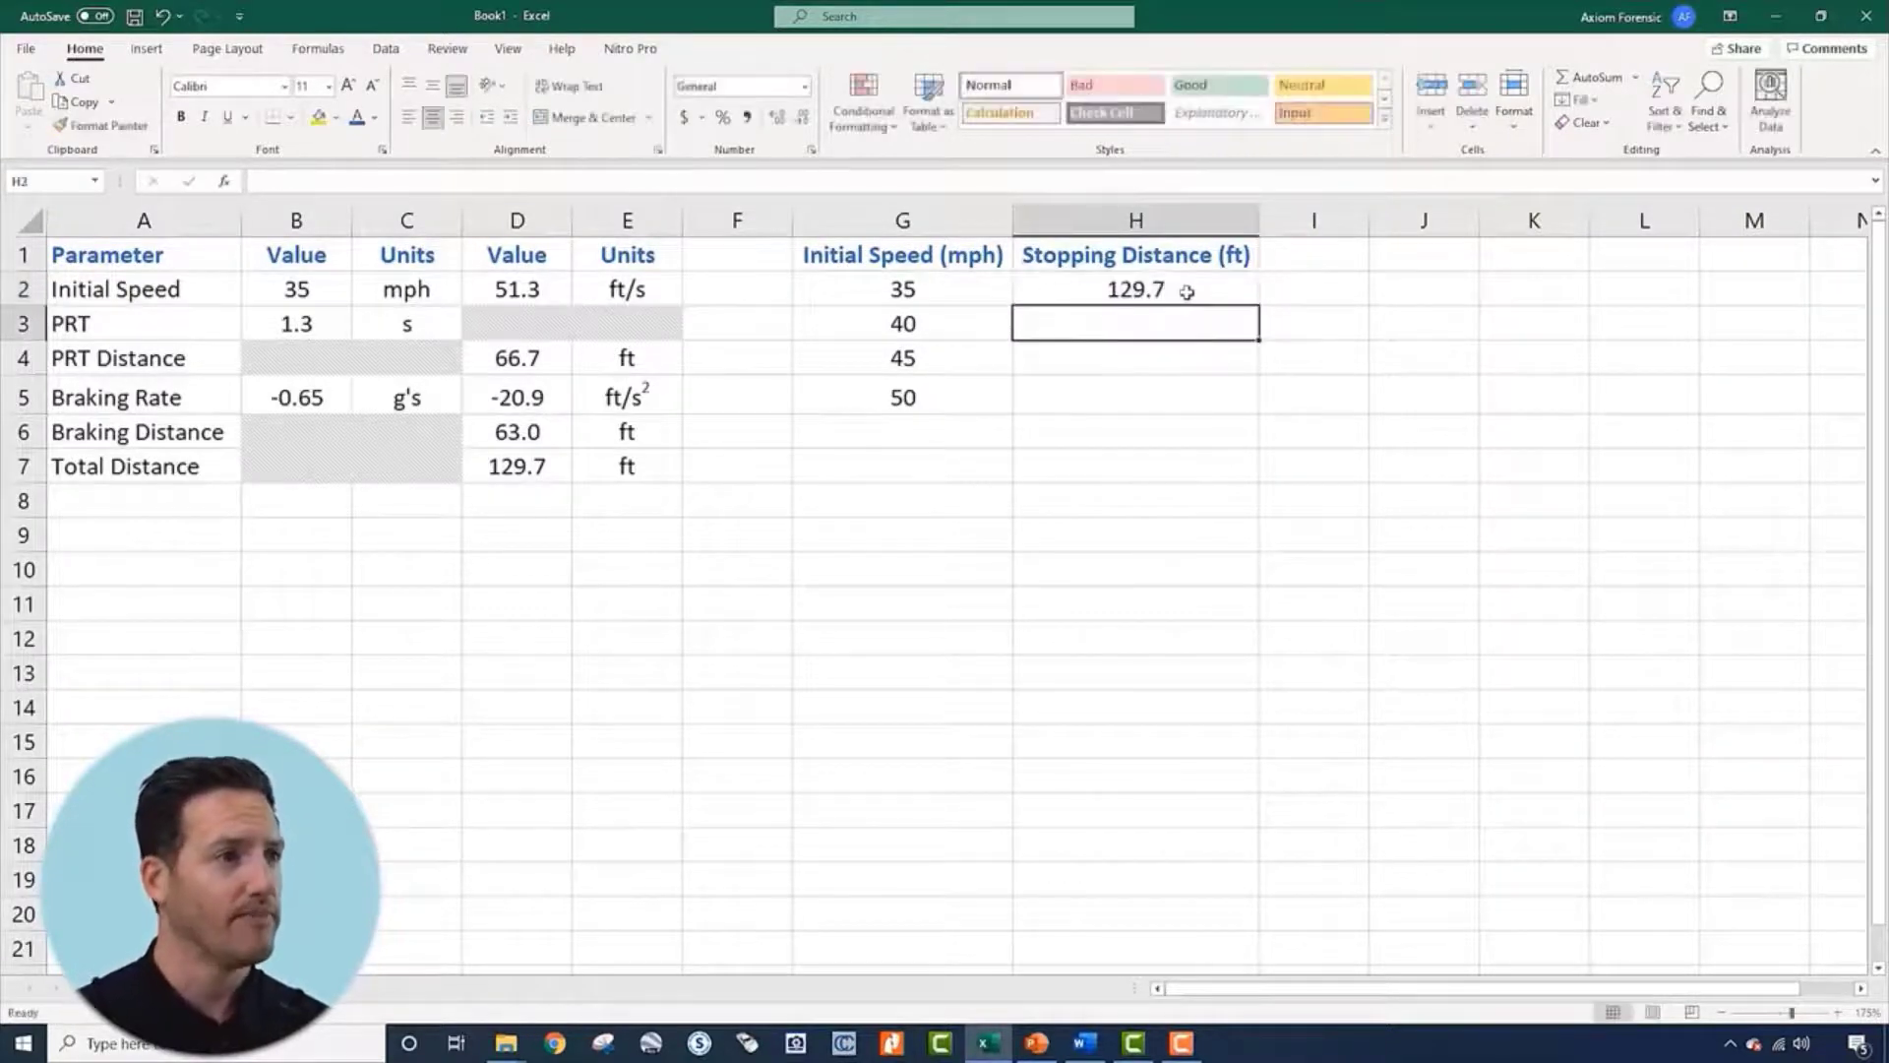
Set the initial speed in B2 to 40 and record the total distance 158.6 in cell H3
{"action": "left_click", "coordinate": [335, 288]}
{"action": "type", "text": "40"}
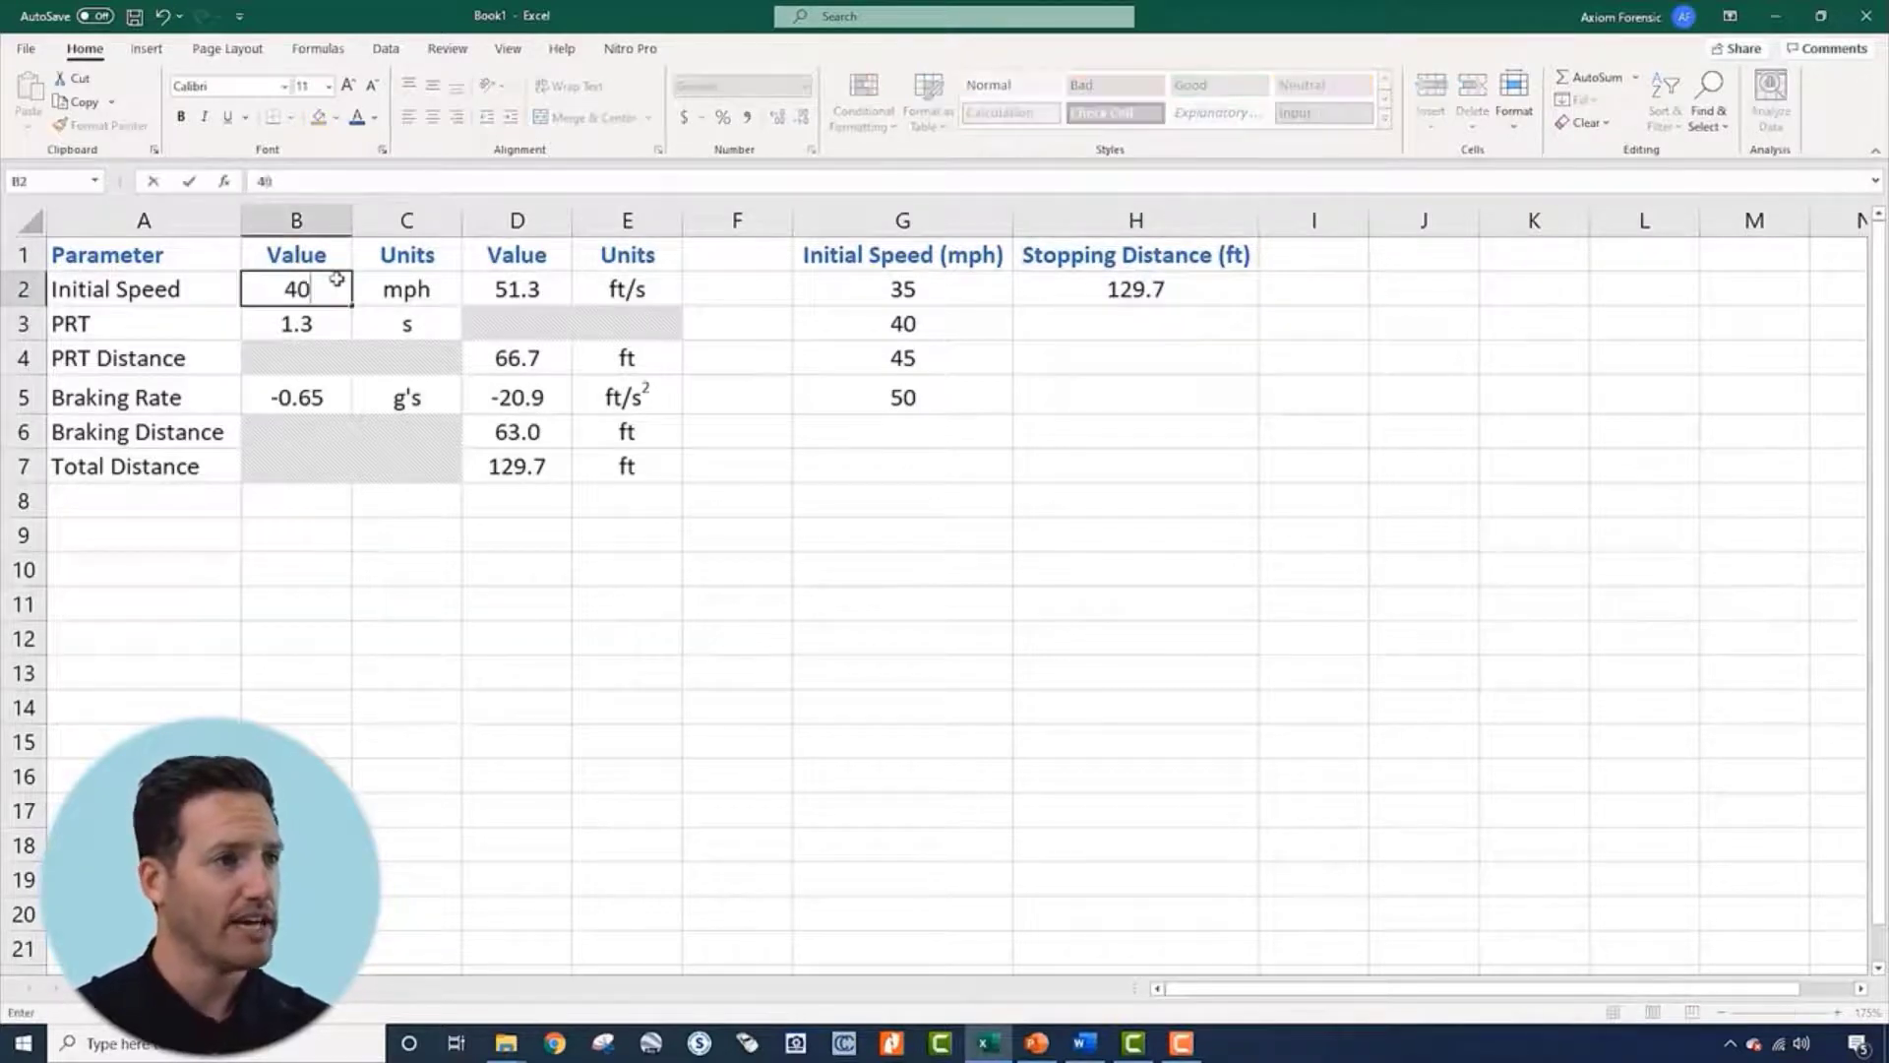
{"action": "key", "text": "Return"}
{"action": "left_click", "coordinate": [1090, 324]}
{"action": "type", "text": "15"}
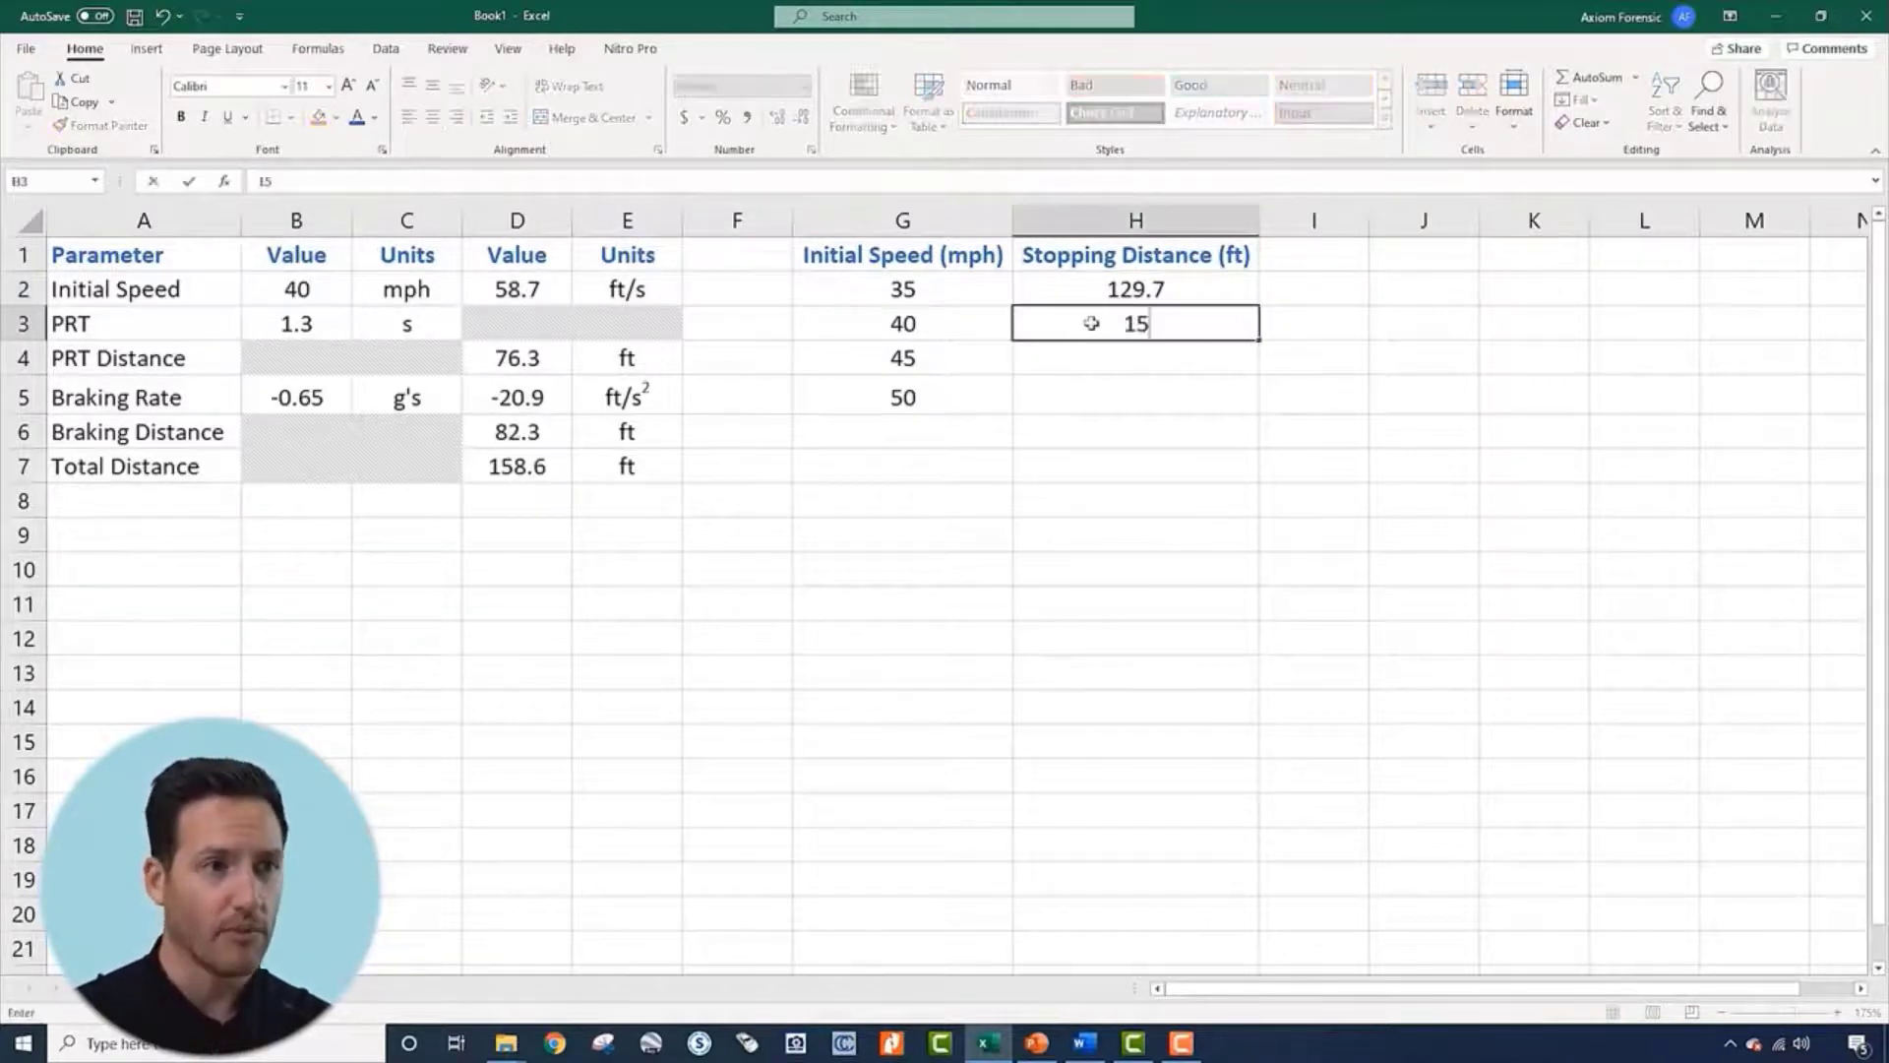
{"action": "type", "text": "8.6"}
{"action": "key", "text": "Return"}
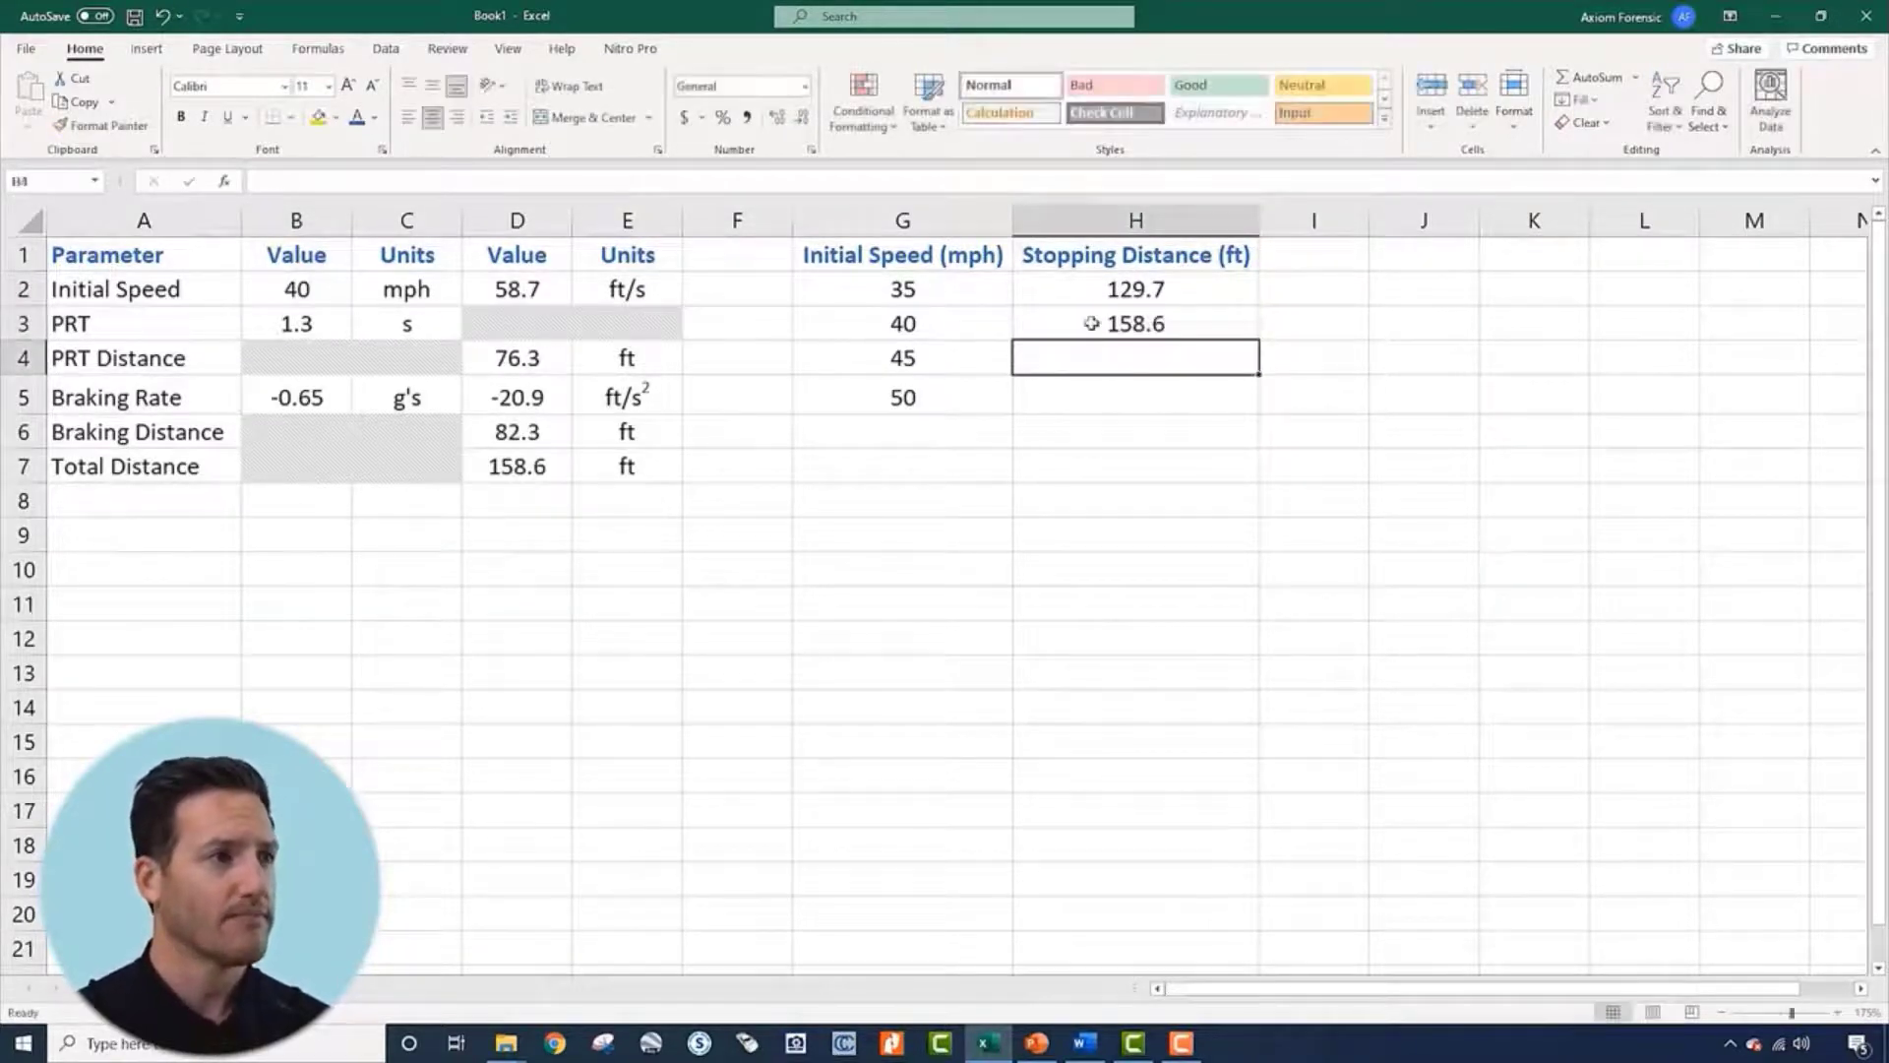
Set the initial speed in B2 to 45 and record the total distance 190 in cell H4
{"action": "left_click", "coordinate": [334, 308]}
{"action": "key", "text": "Up"}
{"action": "type", "text": "45"}
{"action": "key", "text": "Return"}
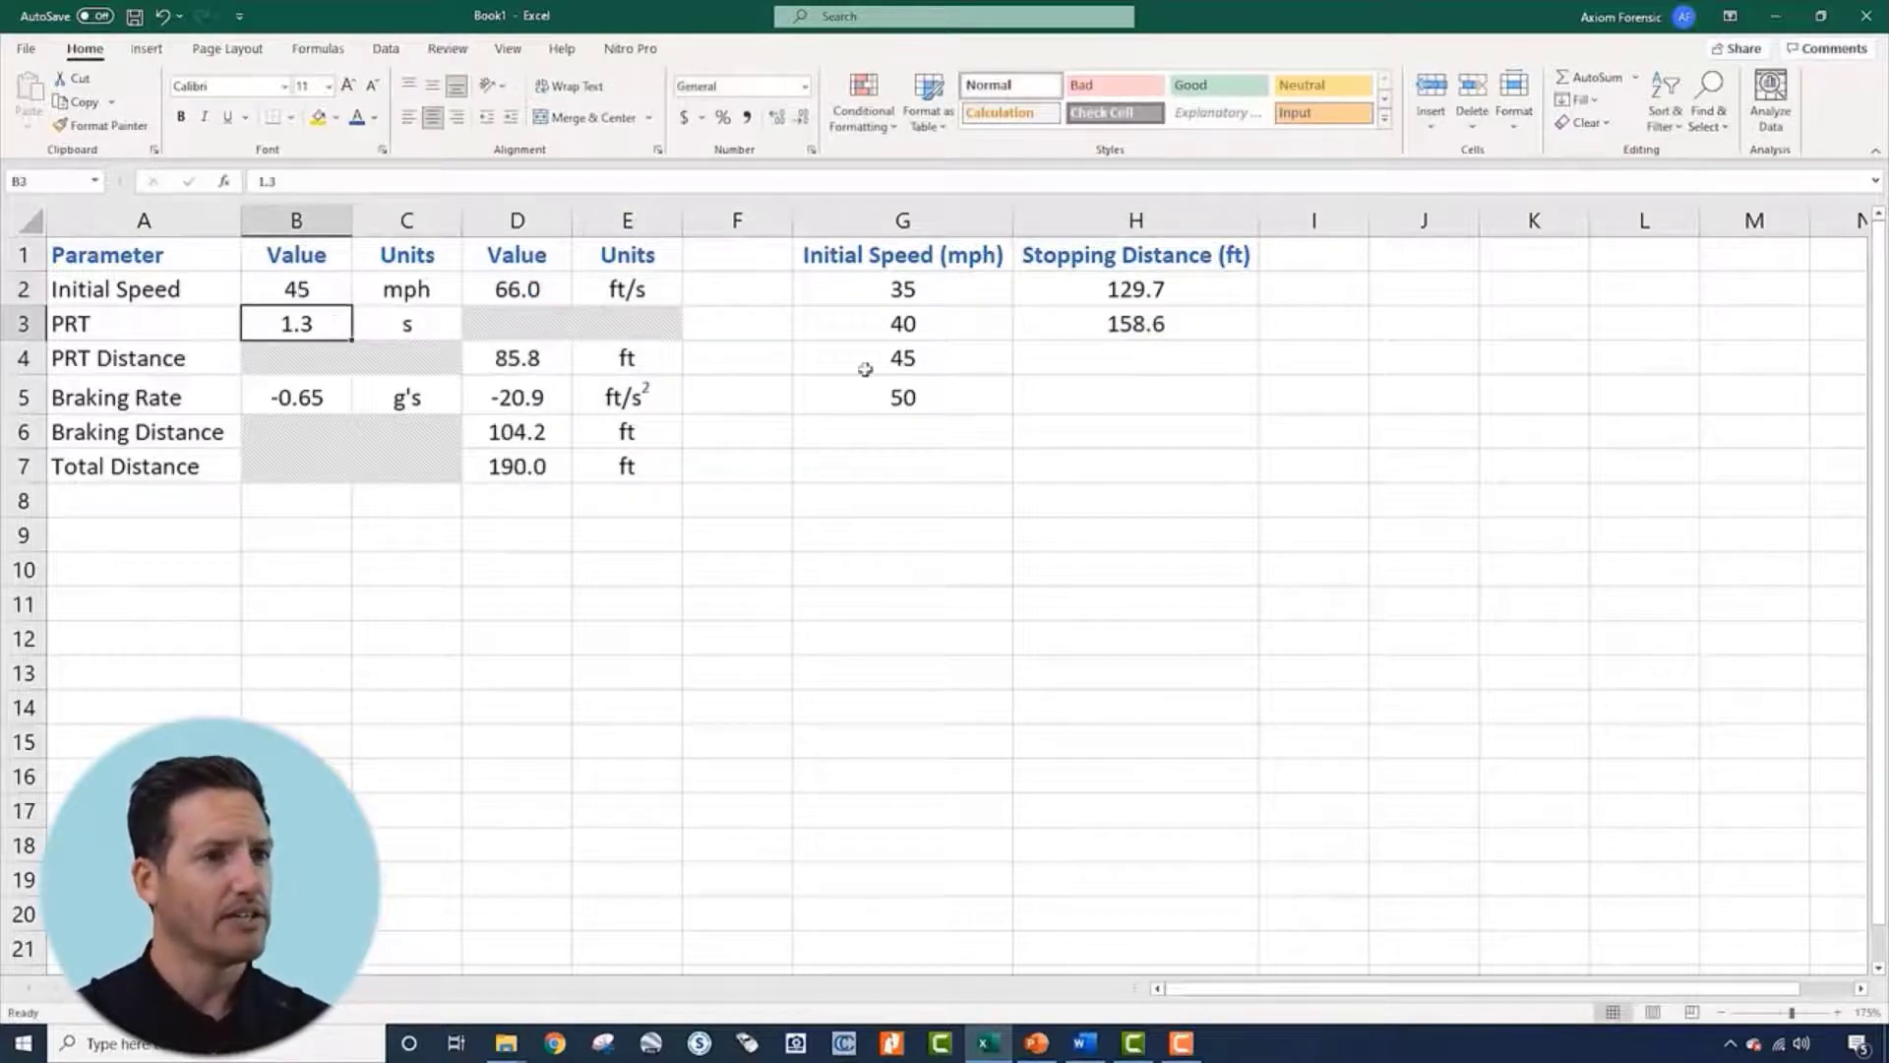
{"action": "left_click", "coordinate": [1138, 364]}
{"action": "type", "text": "190"}
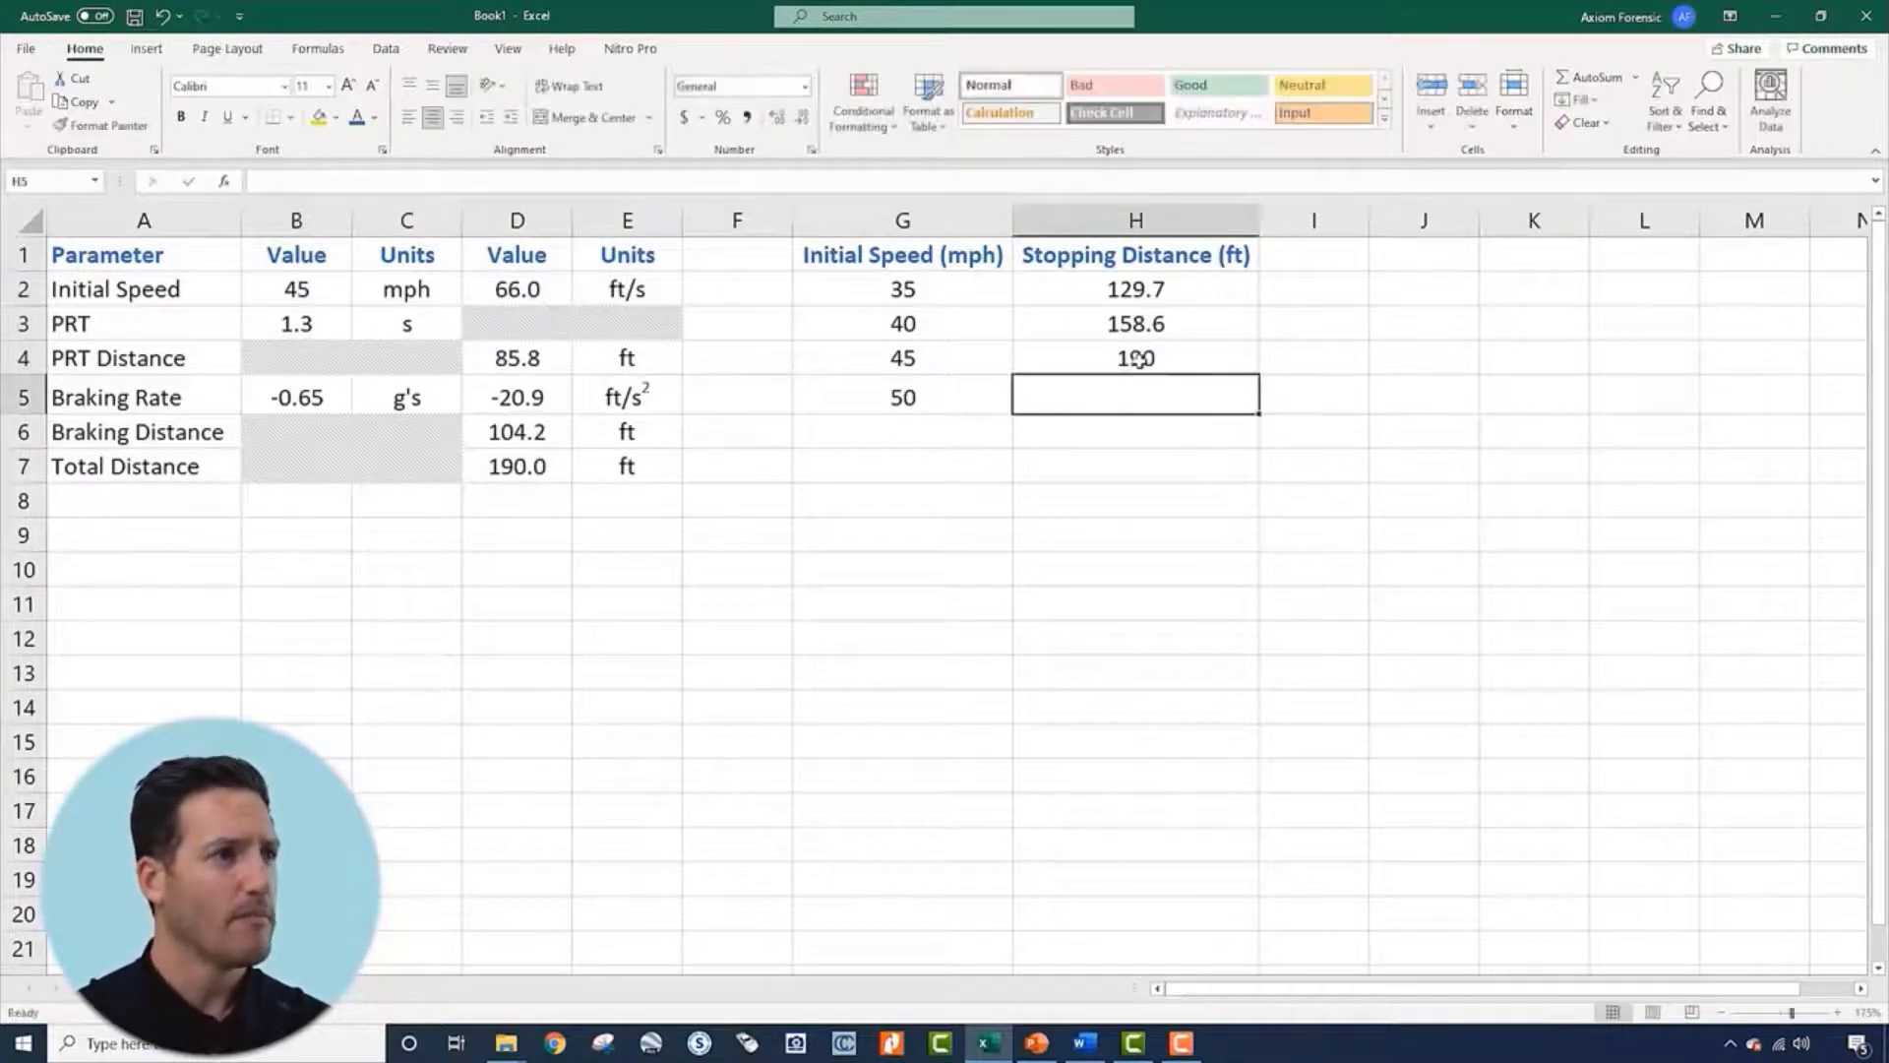
{"action": "key", "text": "Return"}
Set the initial speed in B2 to 50 and record the total distance 223.9 in cell H5
{"action": "key", "text": "Left"}
{"action": "key", "text": "Up"}
{"action": "left_click", "coordinate": [300, 288]}
{"action": "type", "text": "50"}
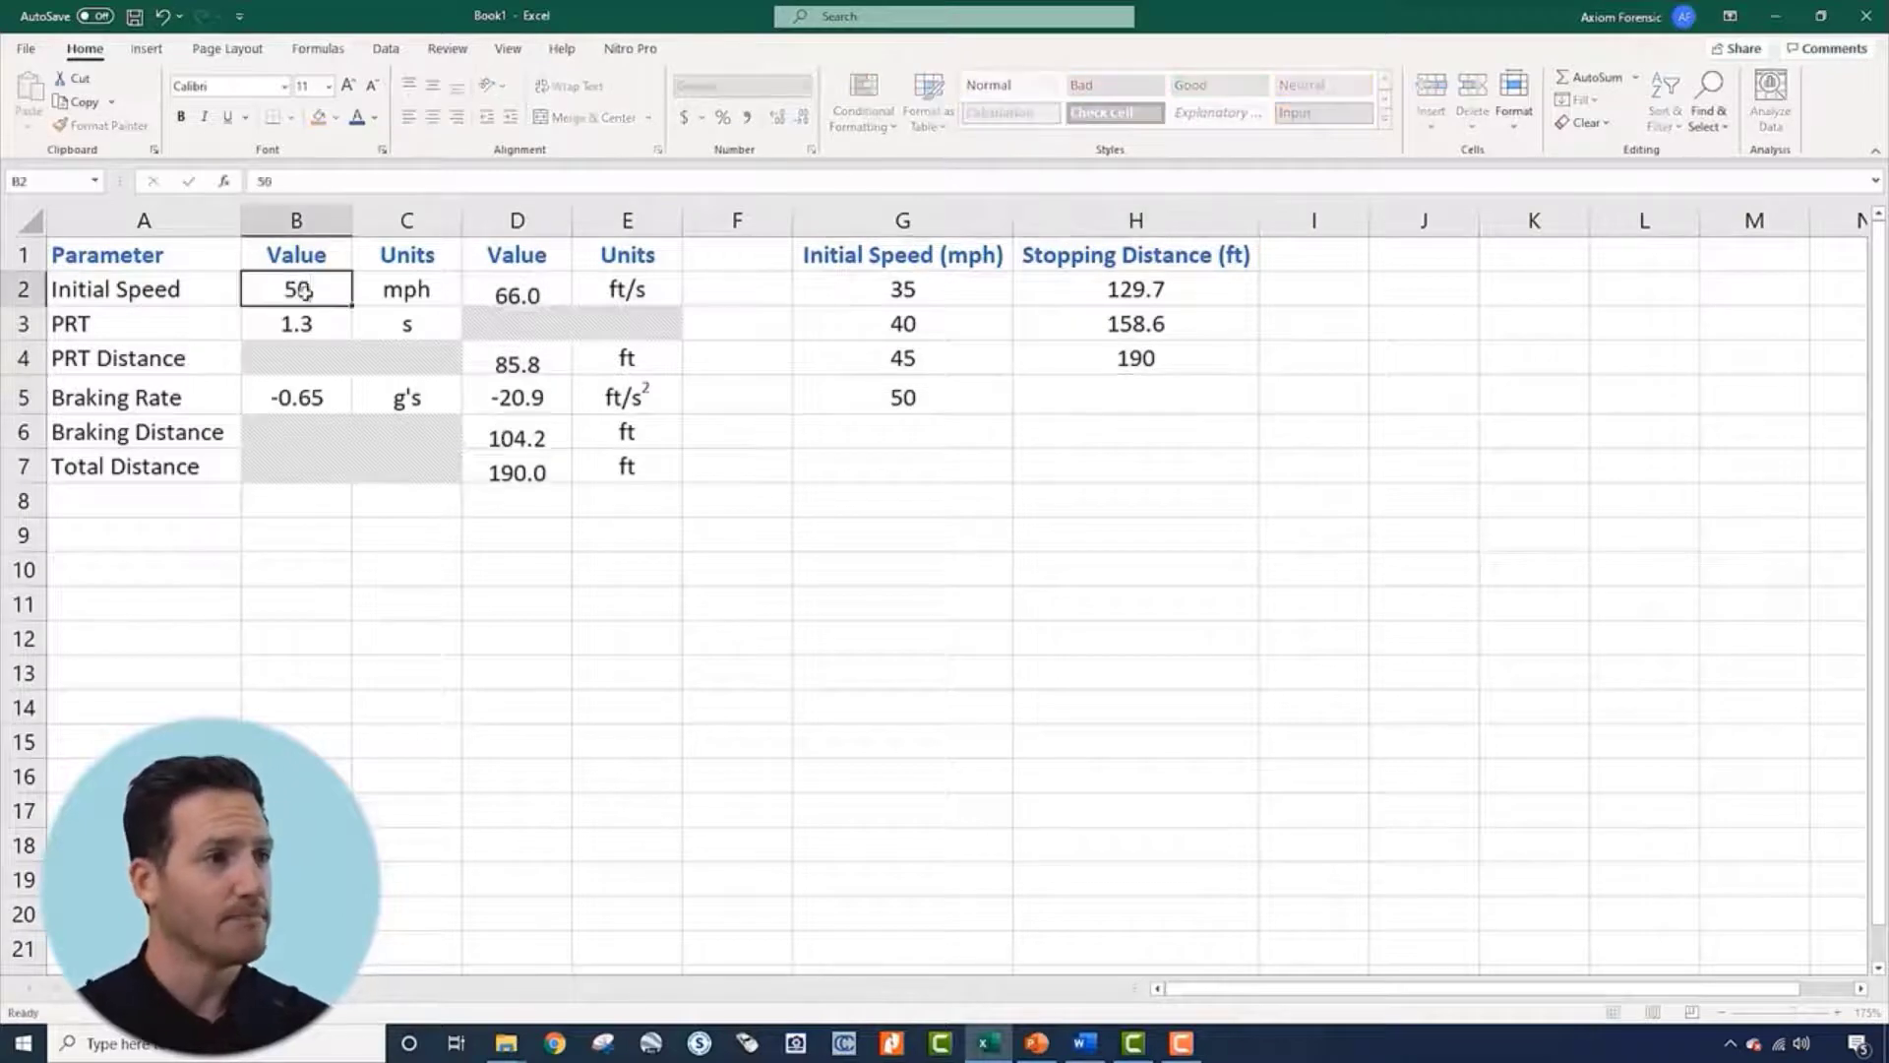
{"action": "key", "text": "Return"}
{"action": "left_click", "coordinate": [1072, 393]}
{"action": "type", "text": "223"}
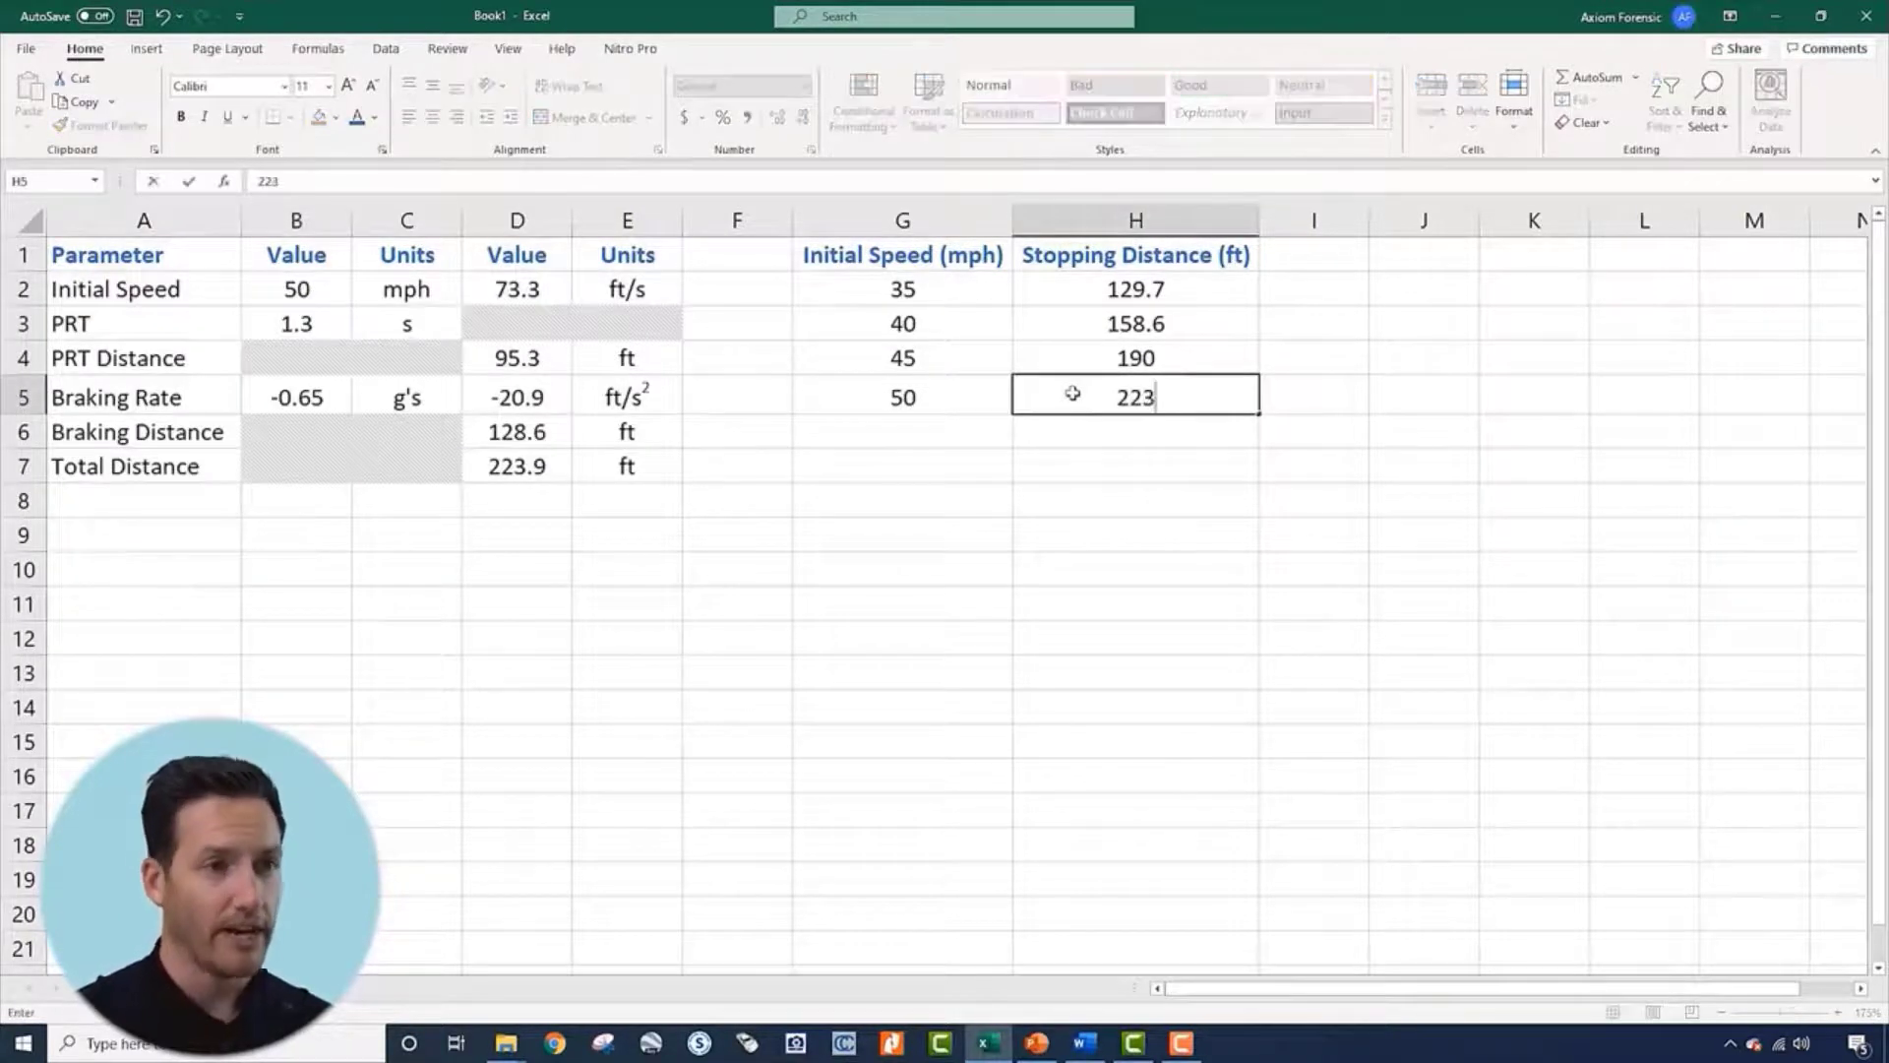
{"action": "type", "text": ".9"}
{"action": "key", "text": "Return"}
Format the stopping distances in H2:H5 to show one decimal place
{"action": "left_click_drag", "start_coordinate": [1151, 290], "coordinate": [1164, 396]}
{"action": "left_click", "coordinate": [1166, 360]}
{"action": "left_click_drag", "start_coordinate": [1153, 295], "coordinate": [1156, 399]}
{"action": "left_click", "coordinate": [802, 118]}
{"action": "left_click", "coordinate": [778, 117]}
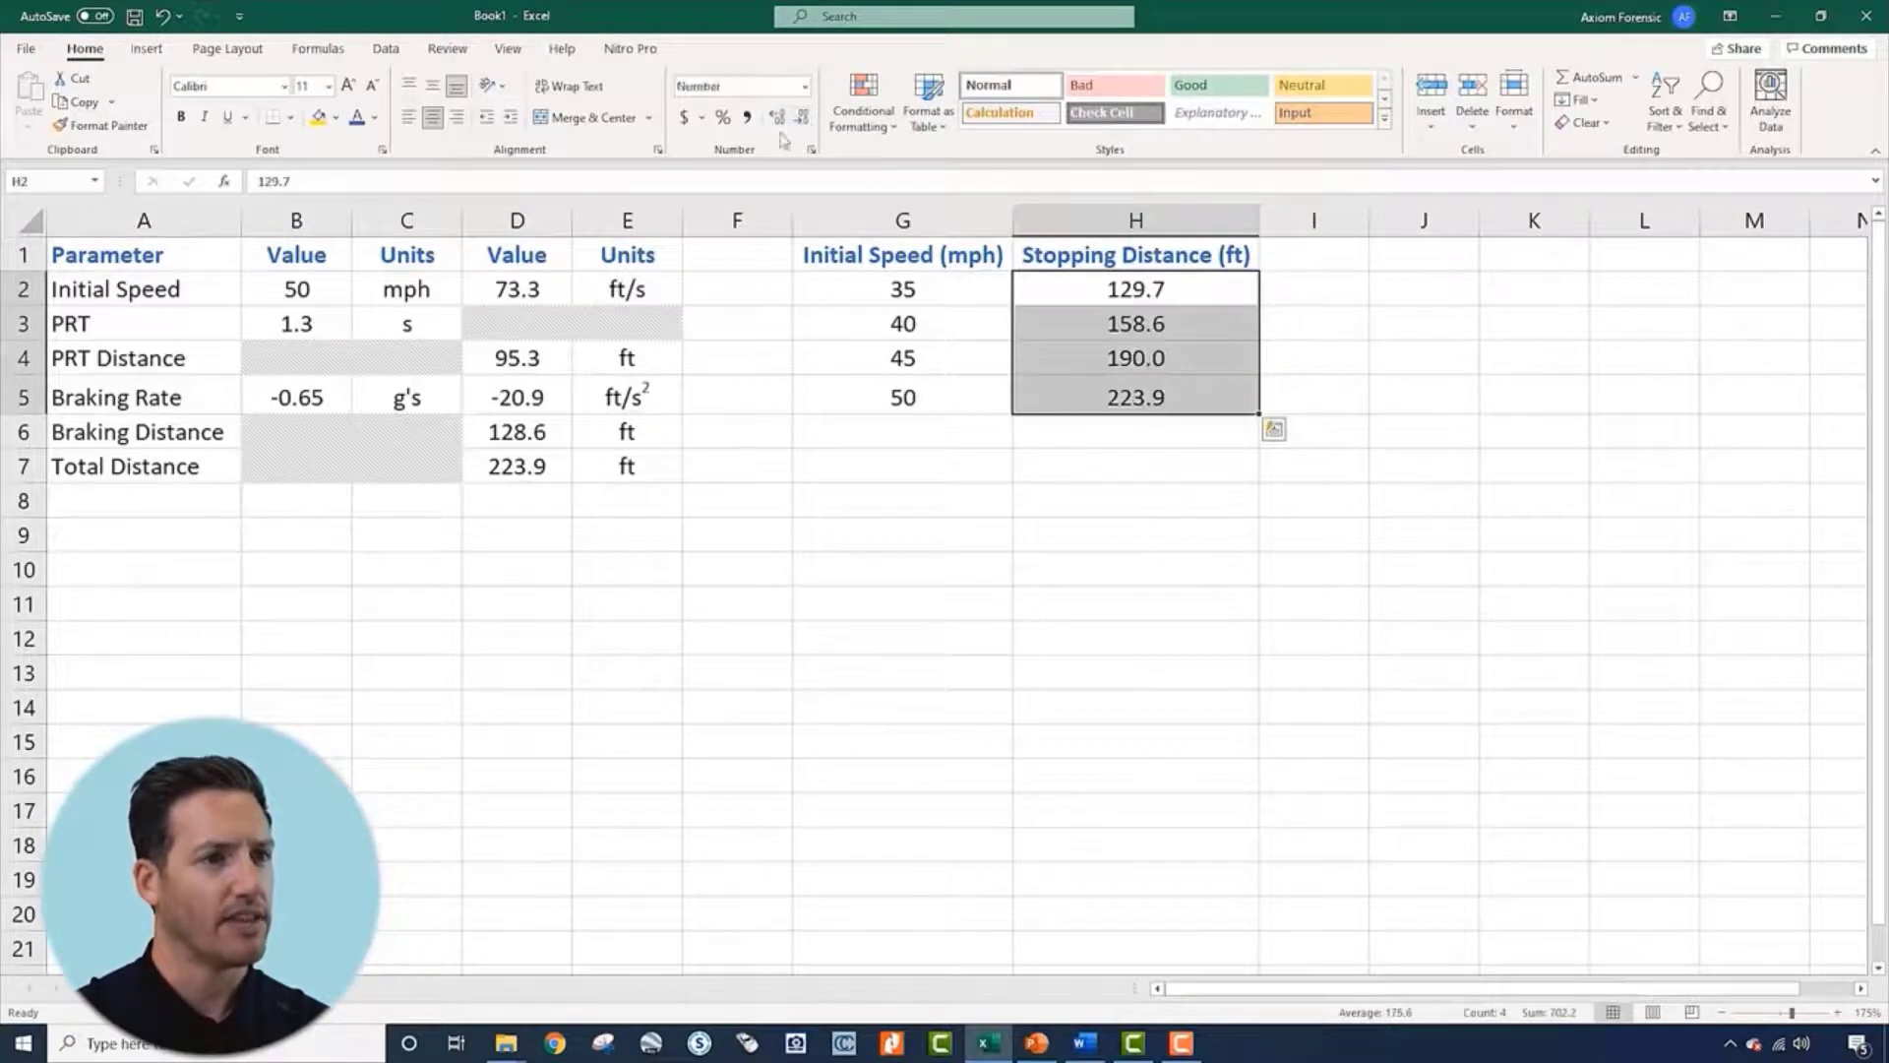
{"action": "left_click", "coordinate": [1140, 361]}
{"action": "left_click", "coordinate": [1310, 384]}
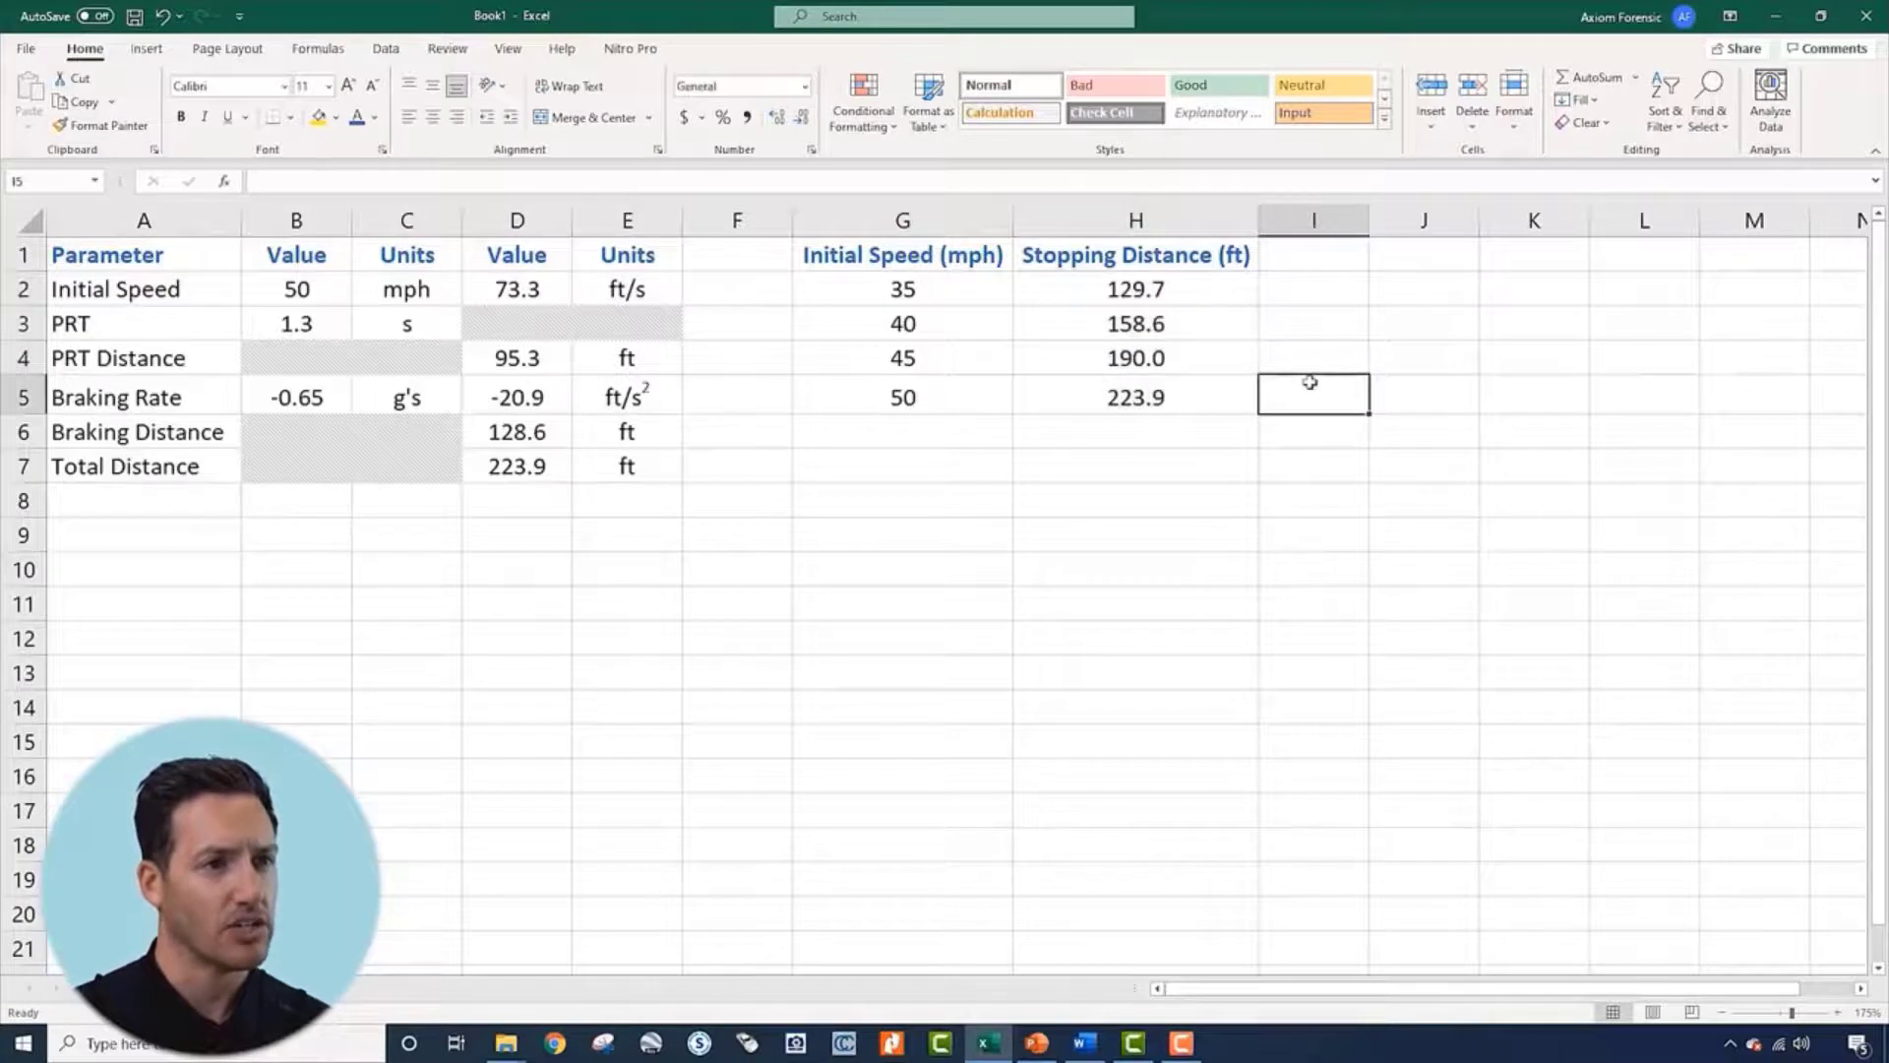
{"action": "key", "text": "Down"}
{"action": "key", "text": "Left"}
{"action": "key", "text": "Left"}
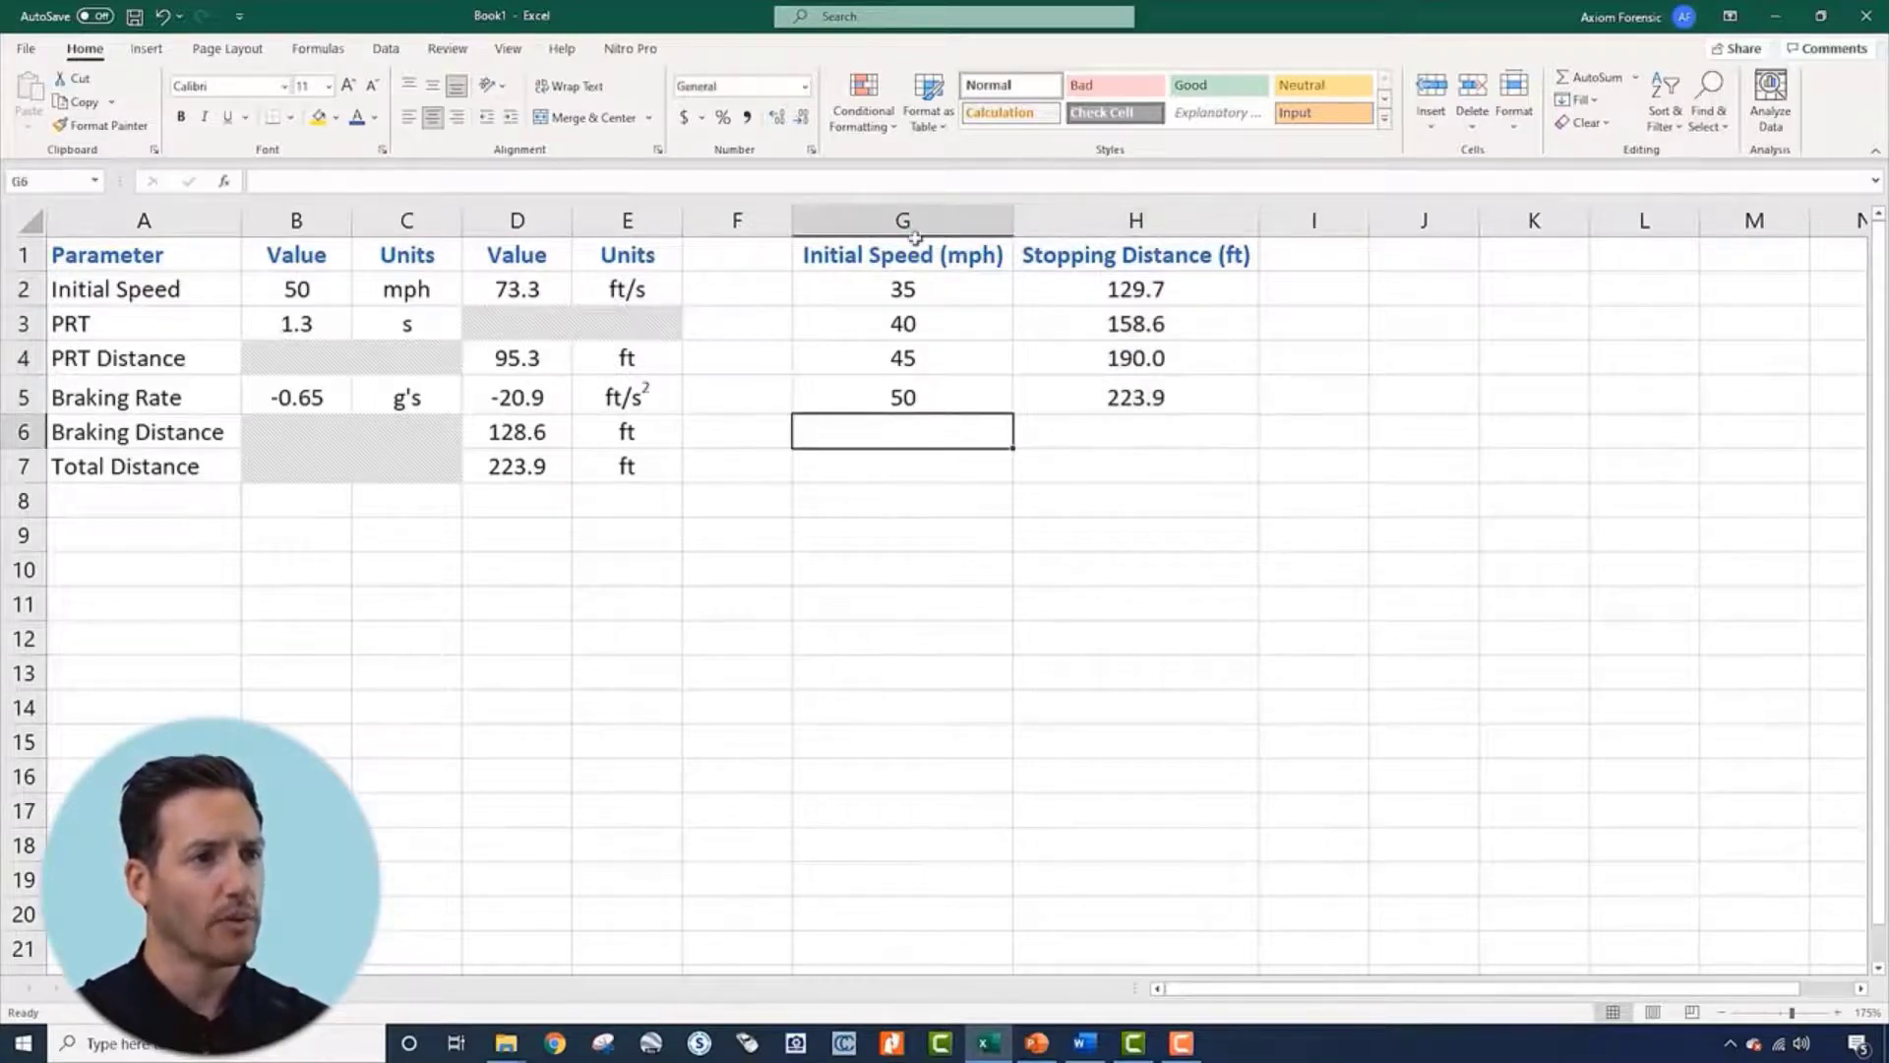
{"action": "left_click_drag", "start_coordinate": [919, 252], "coordinate": [1197, 404]}
{"action": "left_click", "coordinate": [1313, 403]}
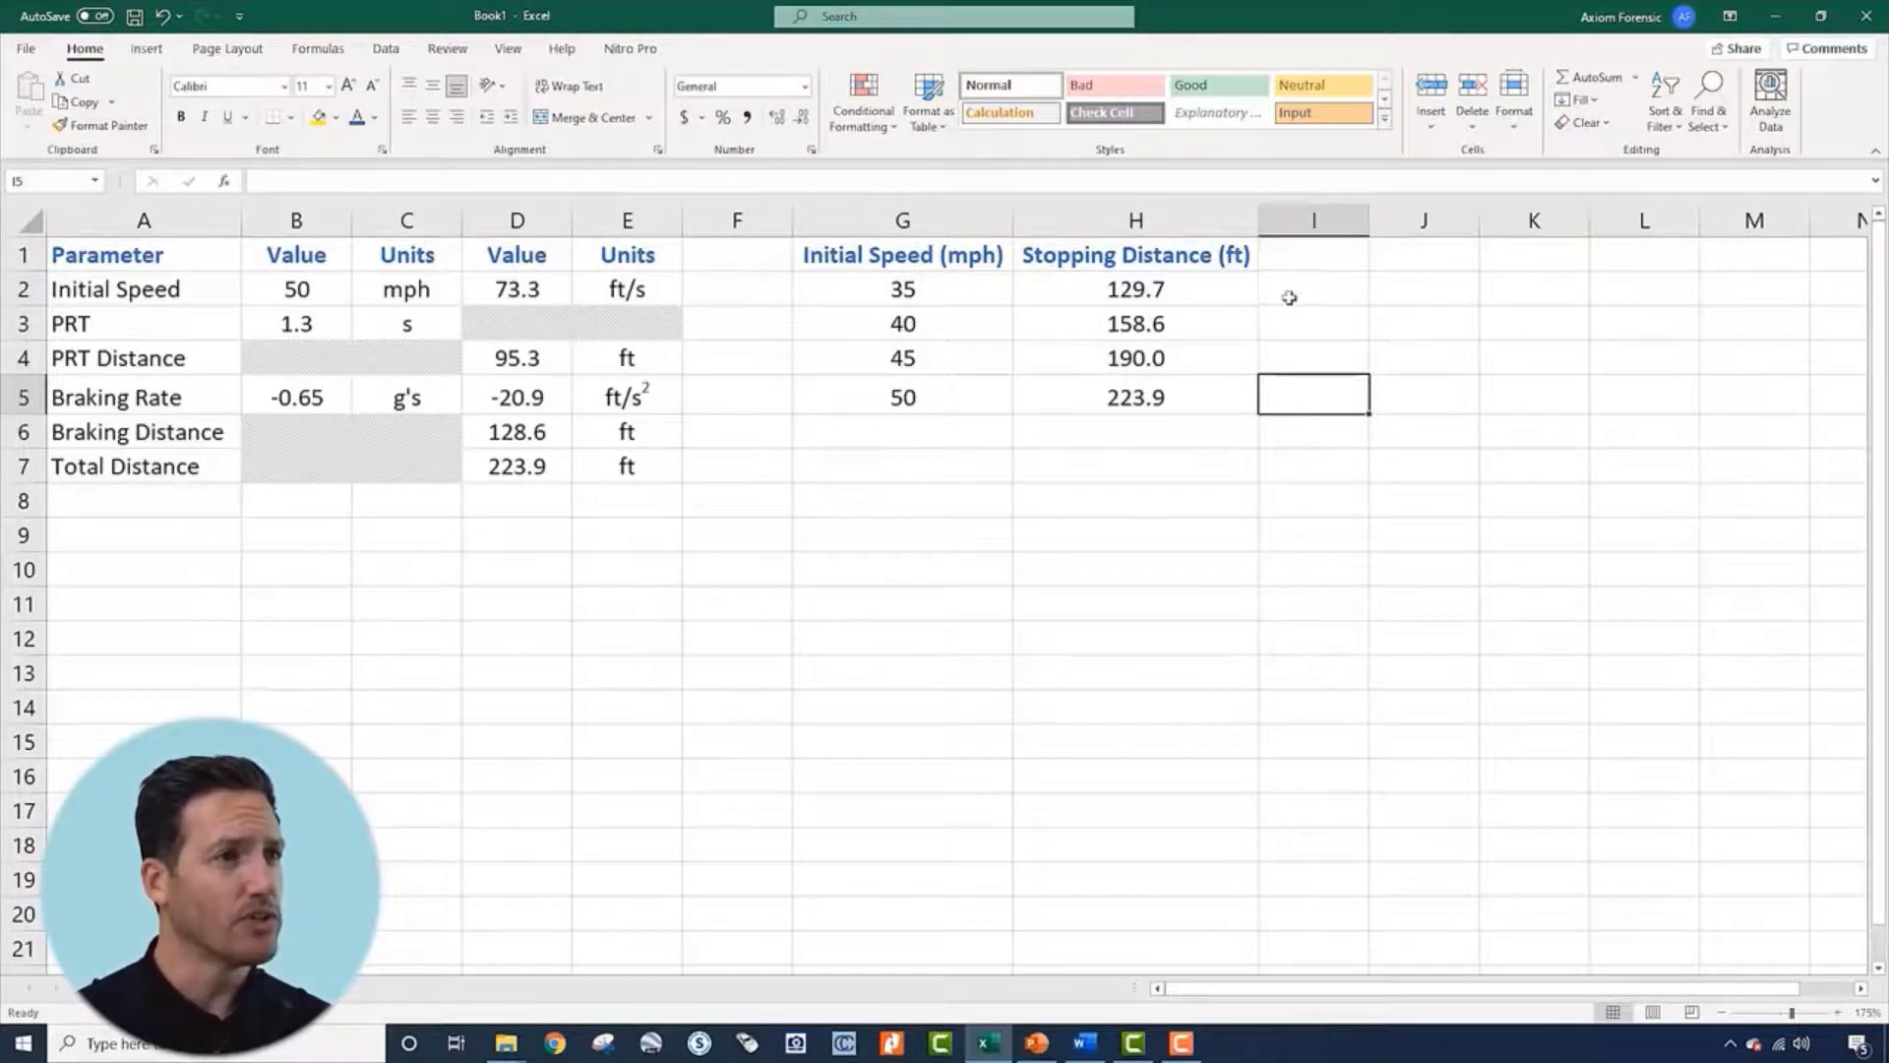
{"action": "left_click", "coordinate": [1008, 500]}
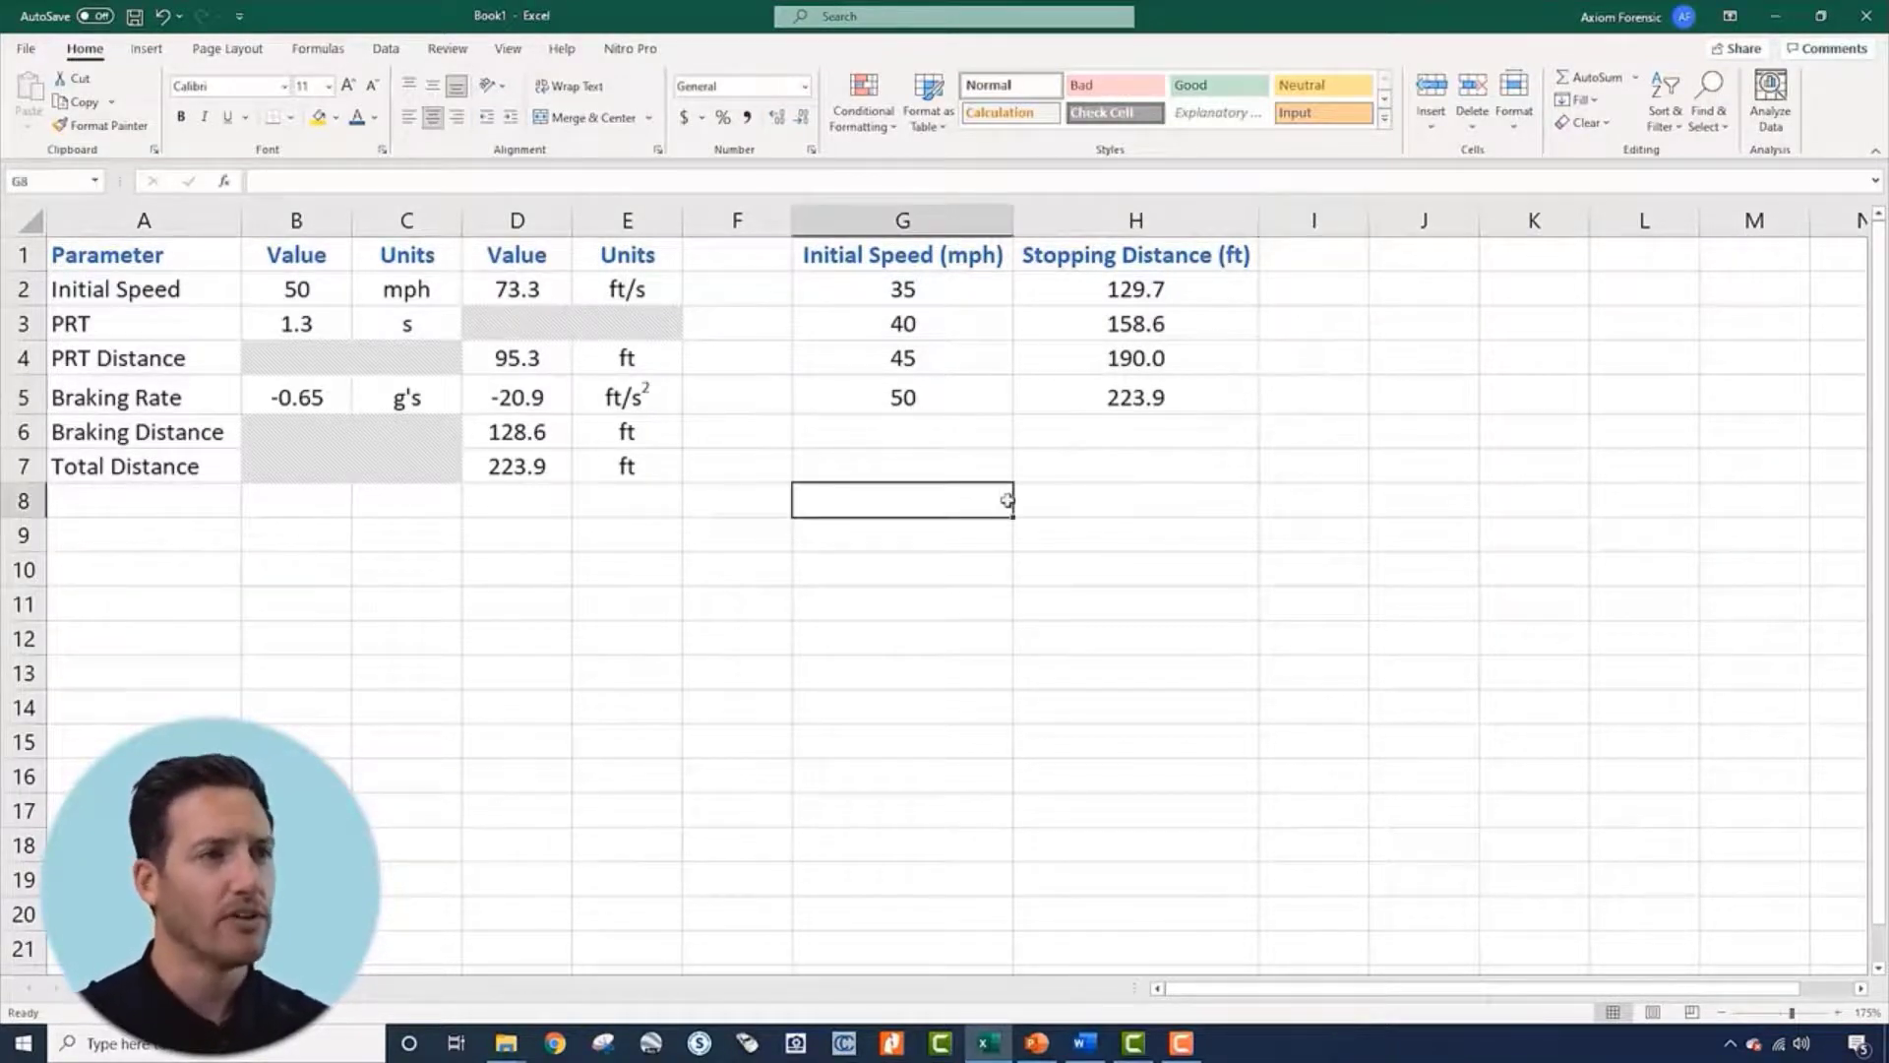
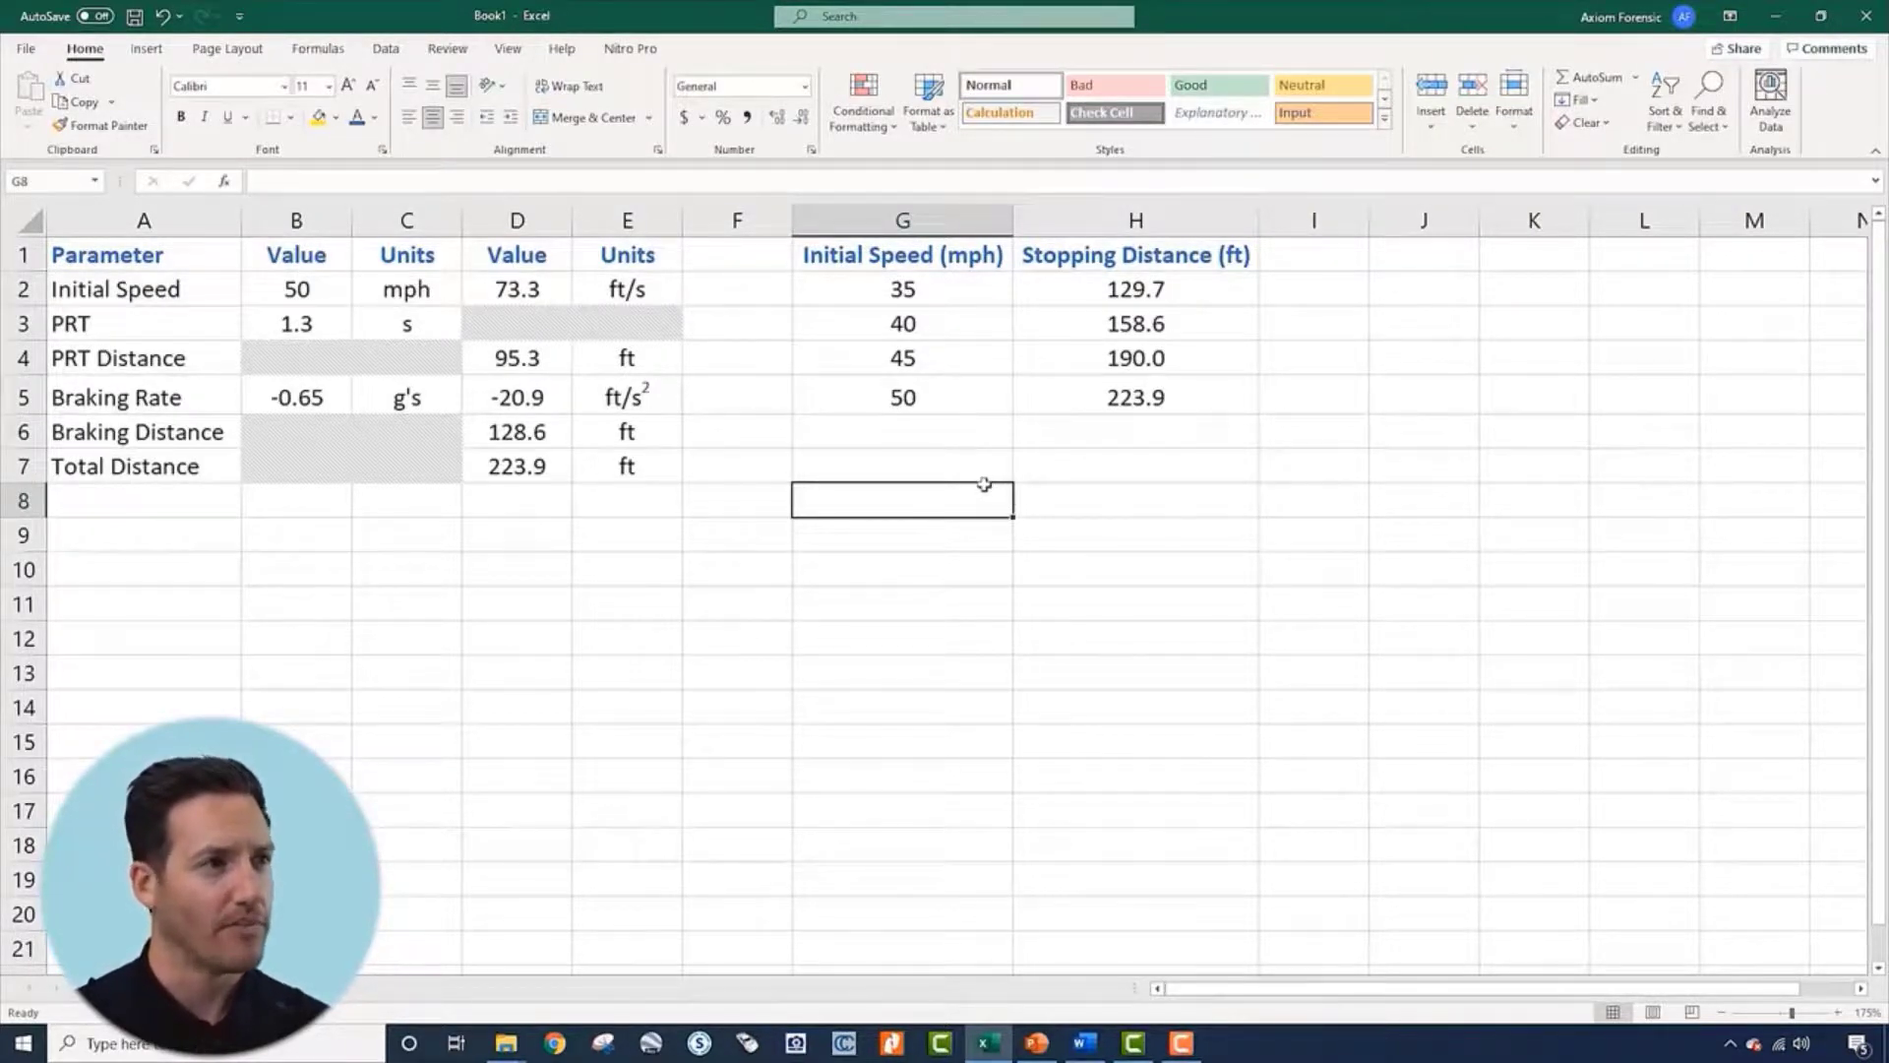
Insert an empty scatter chart with straight lines and markers from blank cell G7 and place it below the speed and distance table
{"action": "left_click", "coordinate": [1075, 468]}
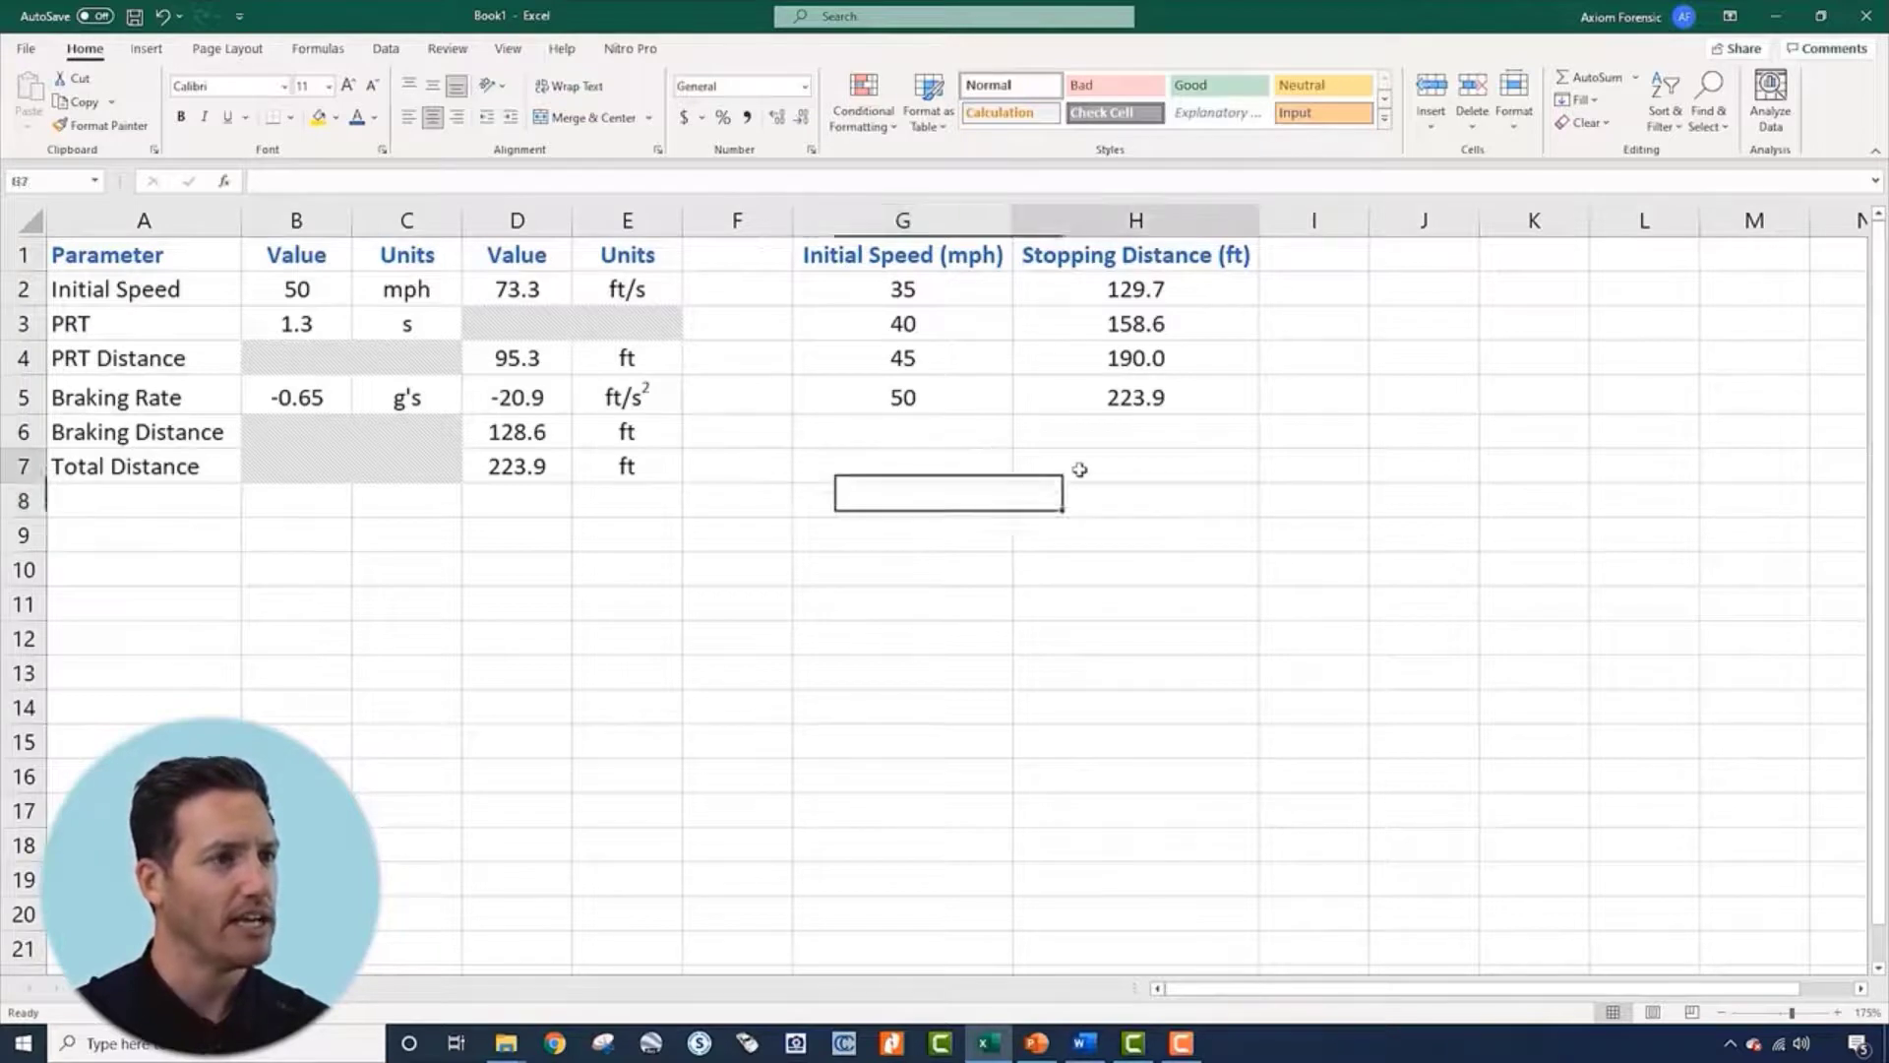
{"action": "left_click", "coordinate": [920, 475]}
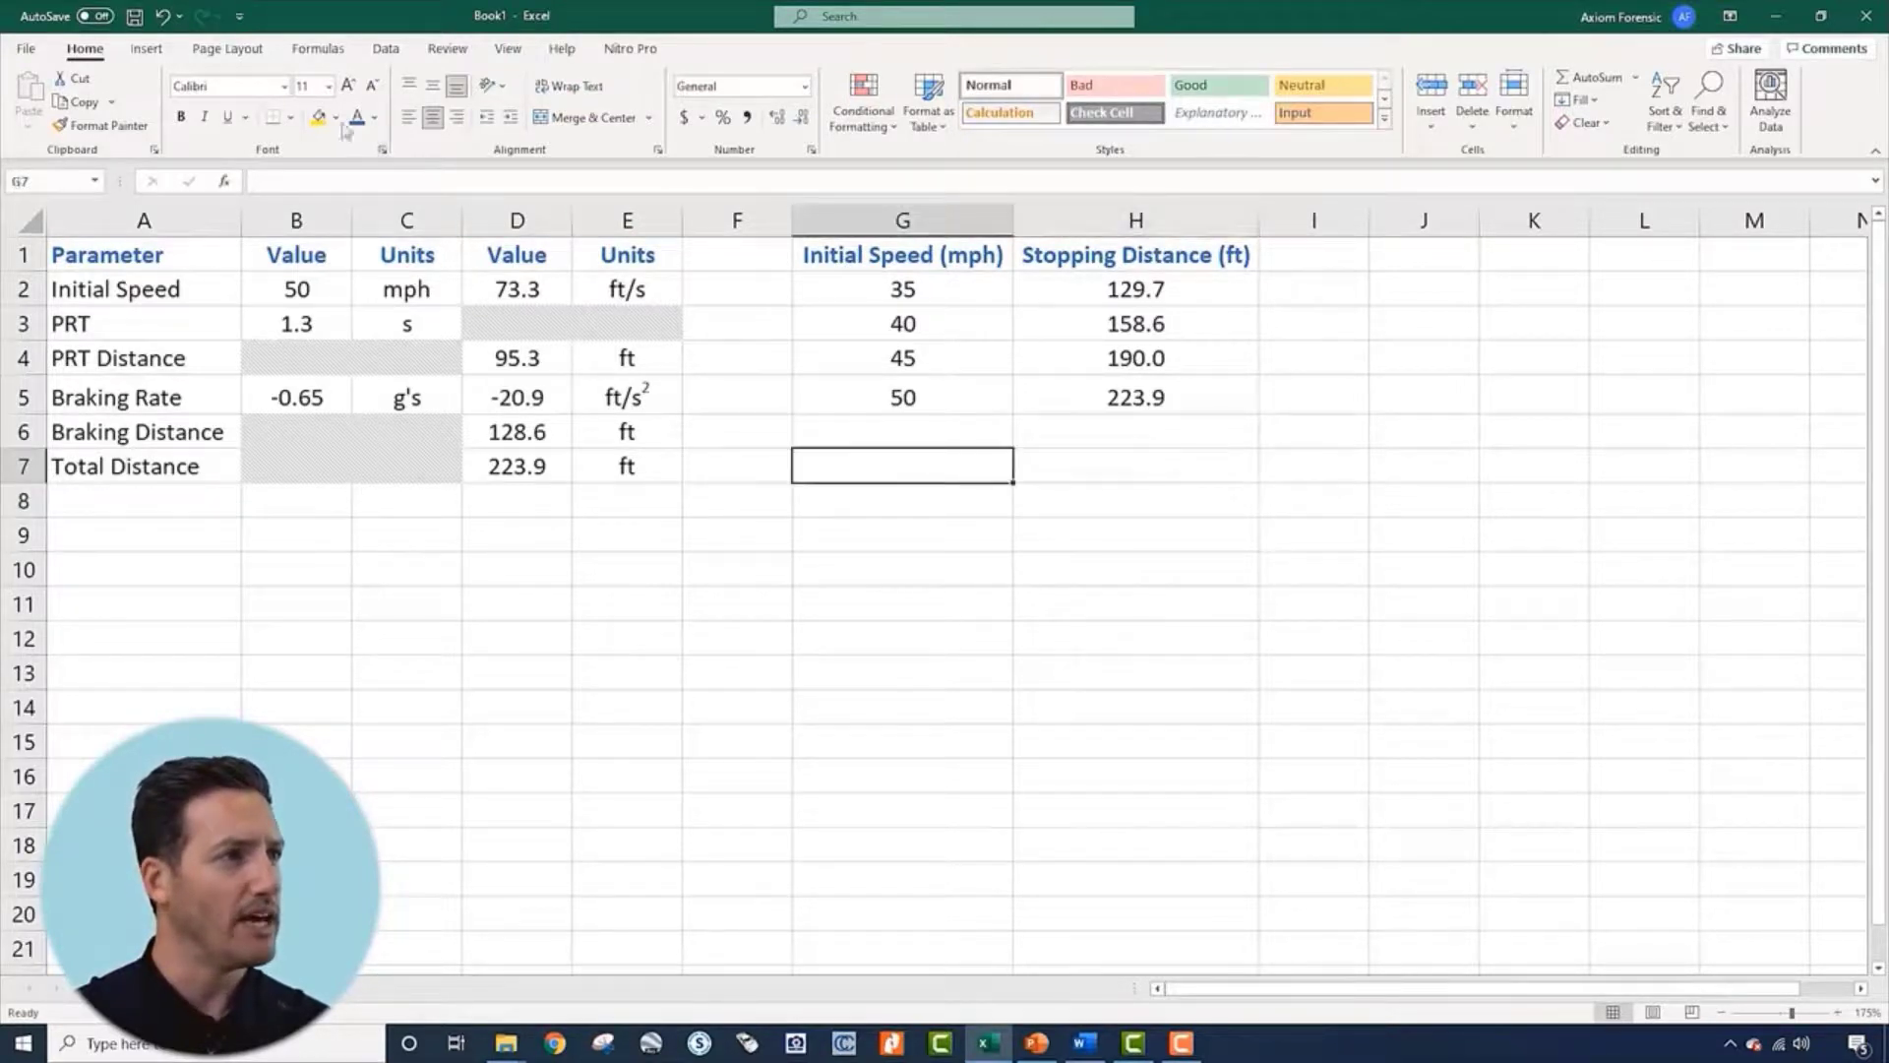
{"action": "left_click", "coordinate": [158, 51]}
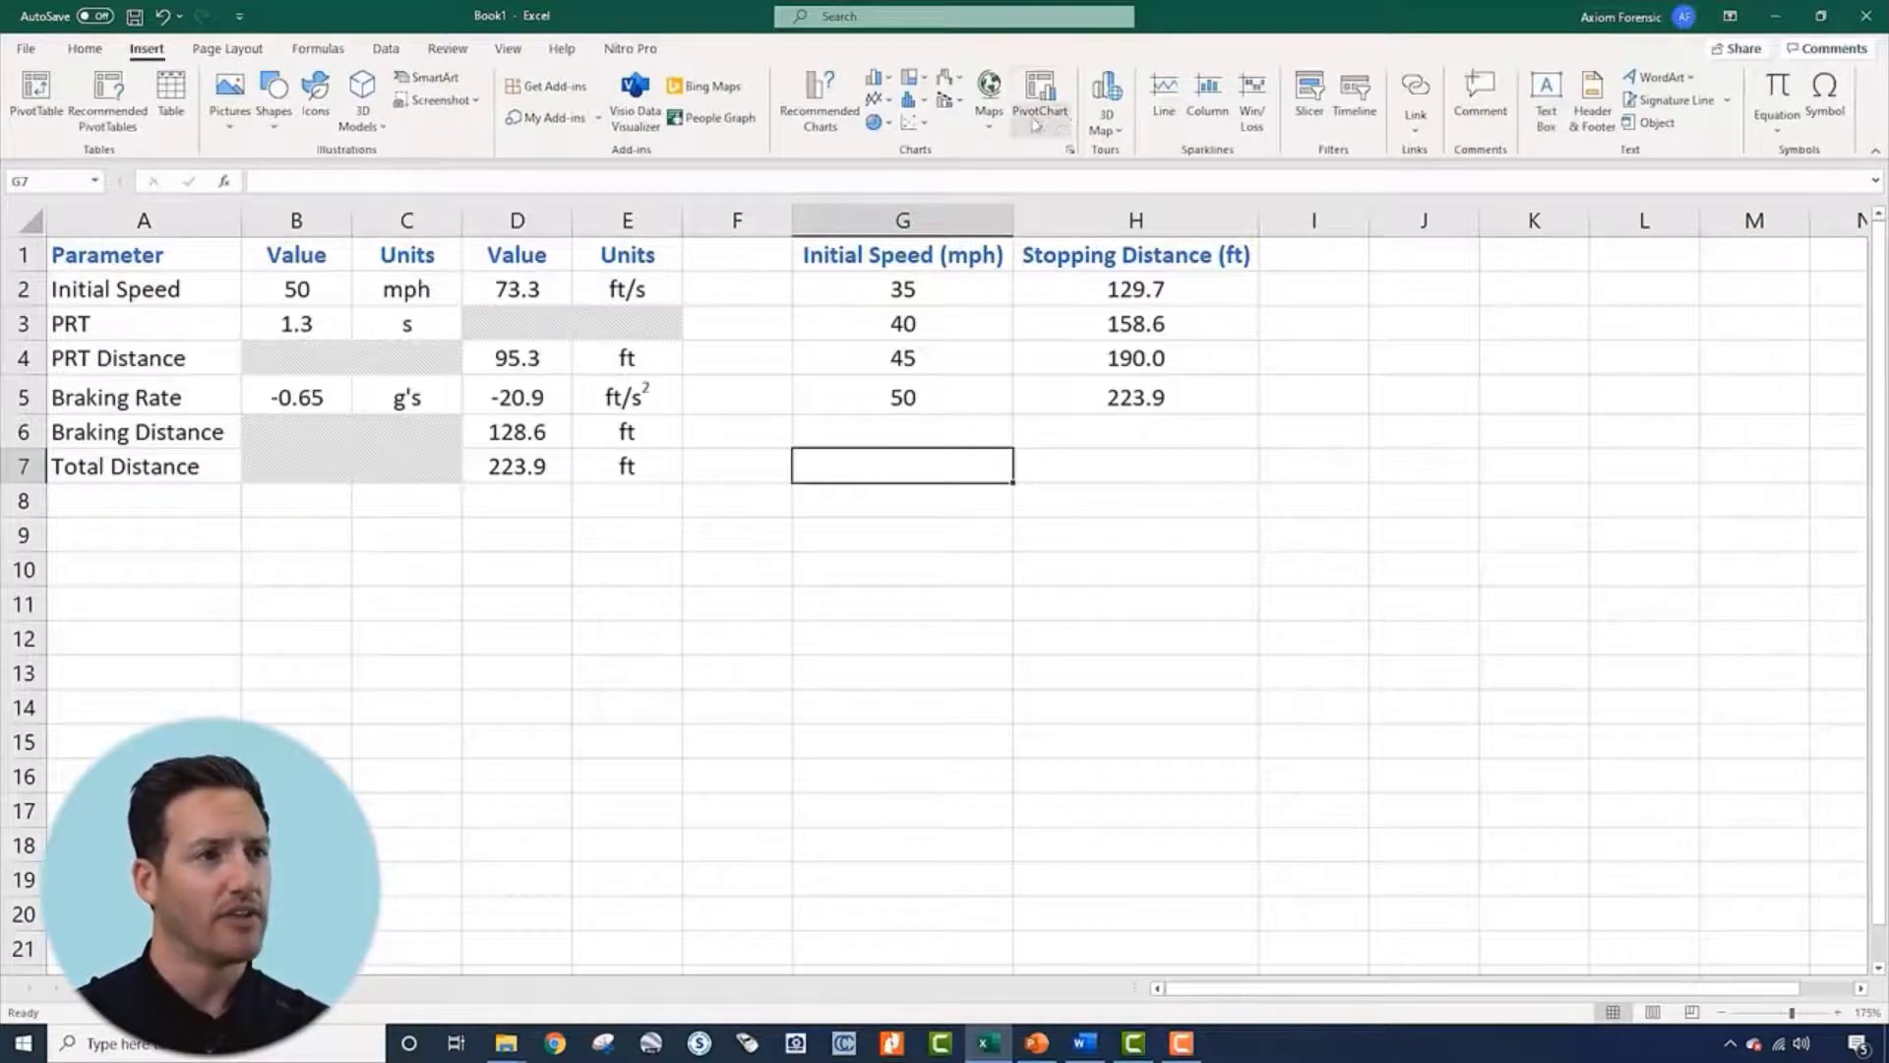
{"action": "left_click", "coordinate": [930, 128]}
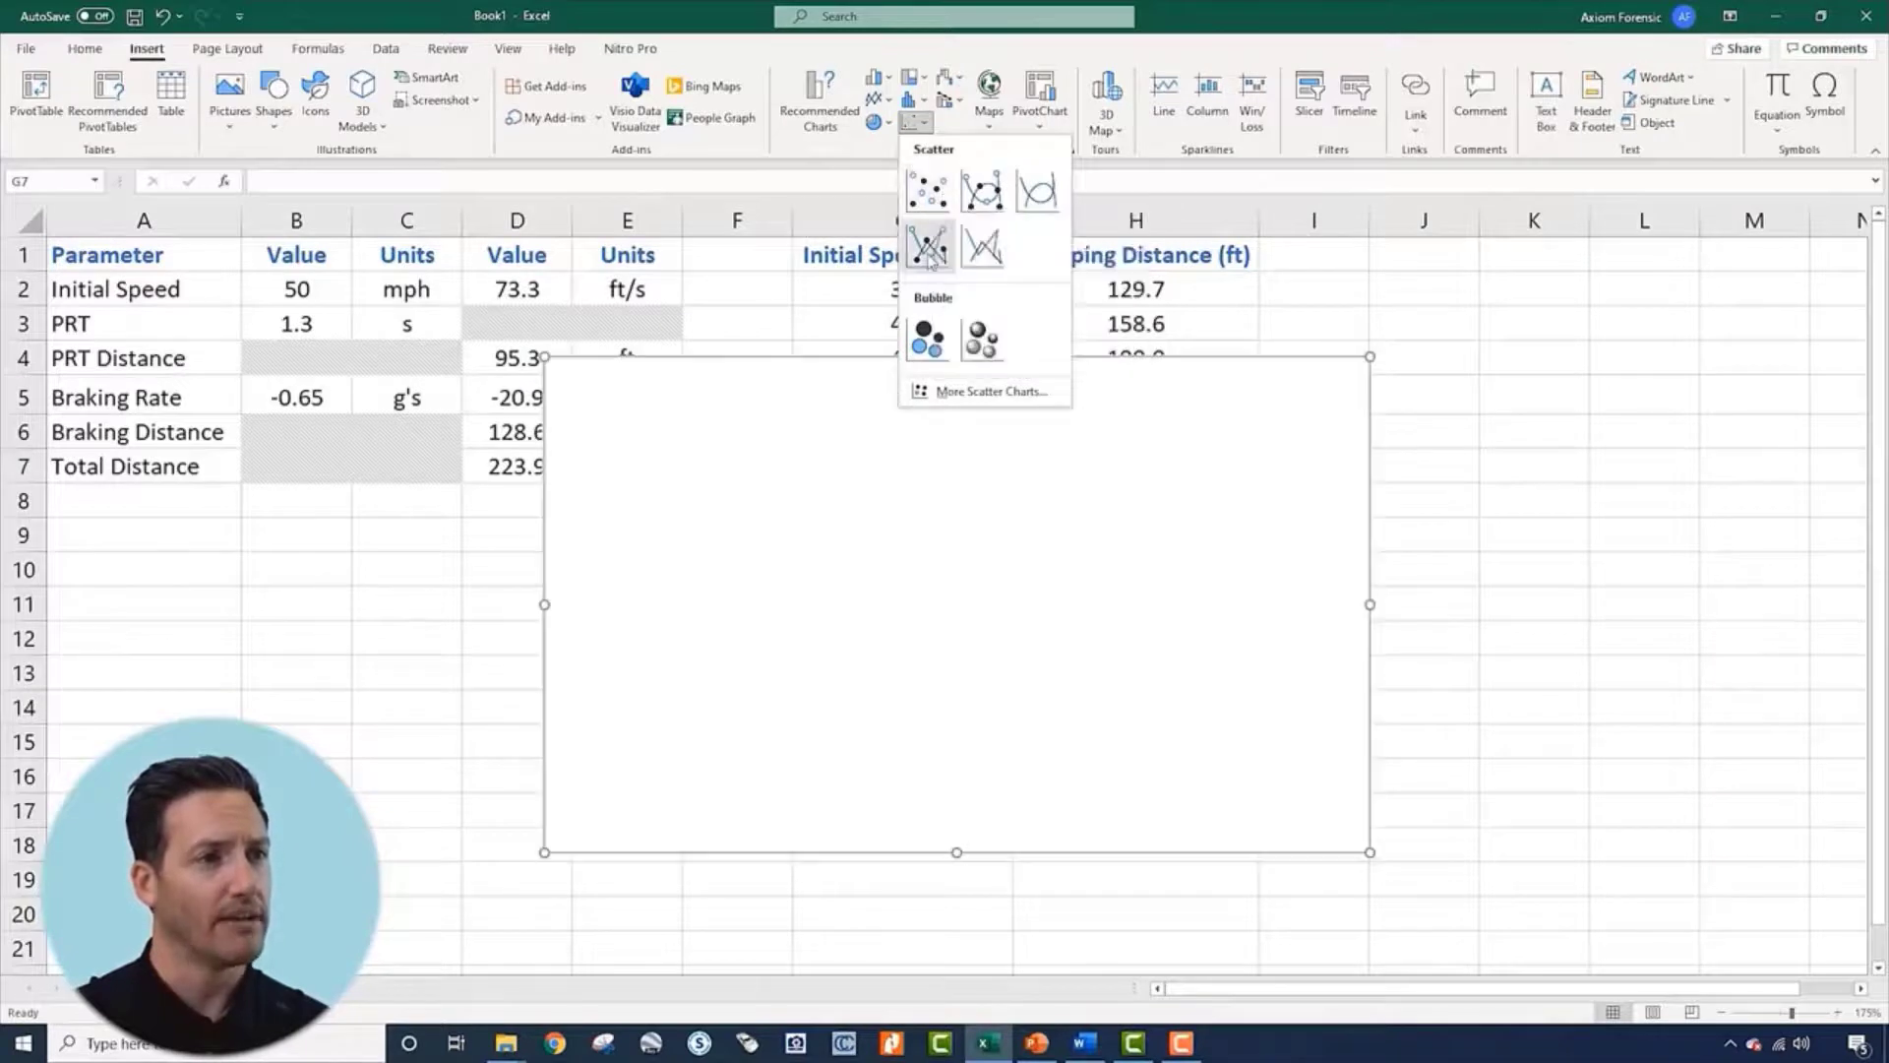
{"action": "left_click", "coordinate": [928, 254]}
{"action": "left_click_drag", "start_coordinate": [1016, 450], "coordinate": [1245, 525]}
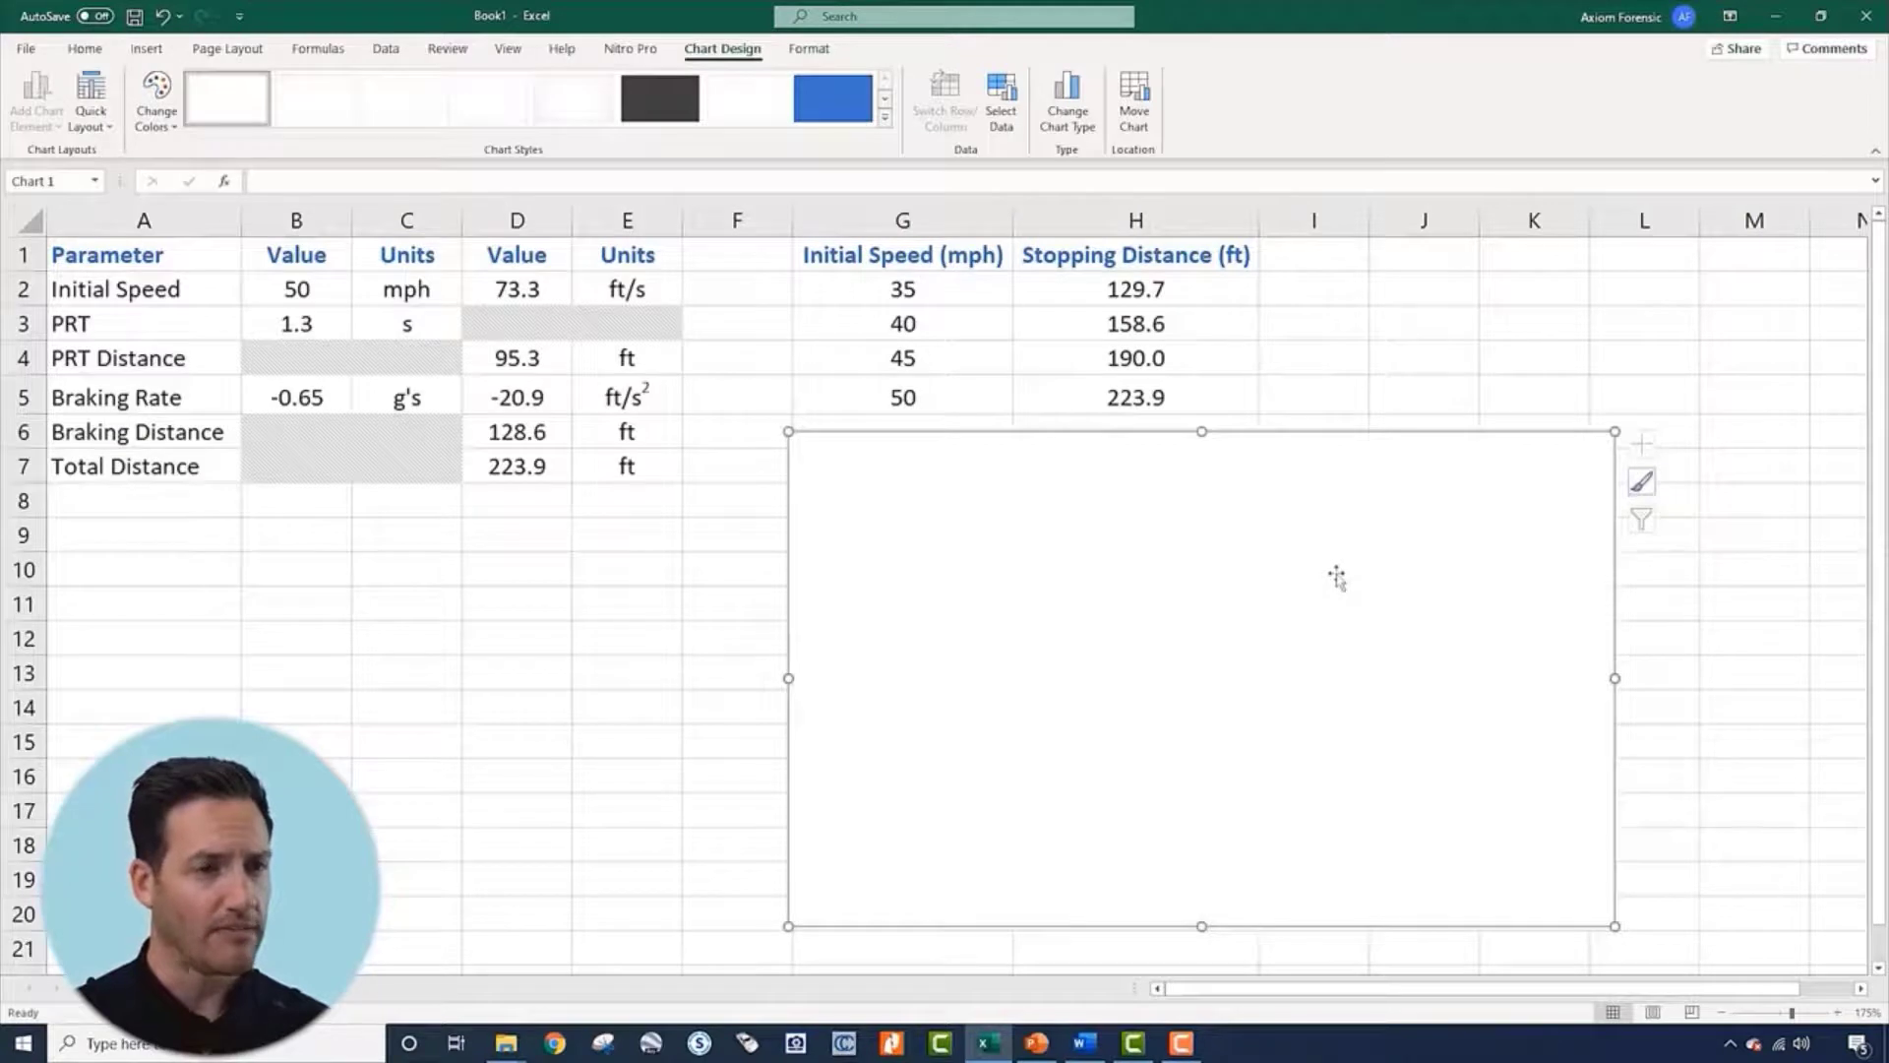
Add a data series named Stopping Distance to the chart's data source
{"action": "right_click", "coordinate": [1184, 551]}
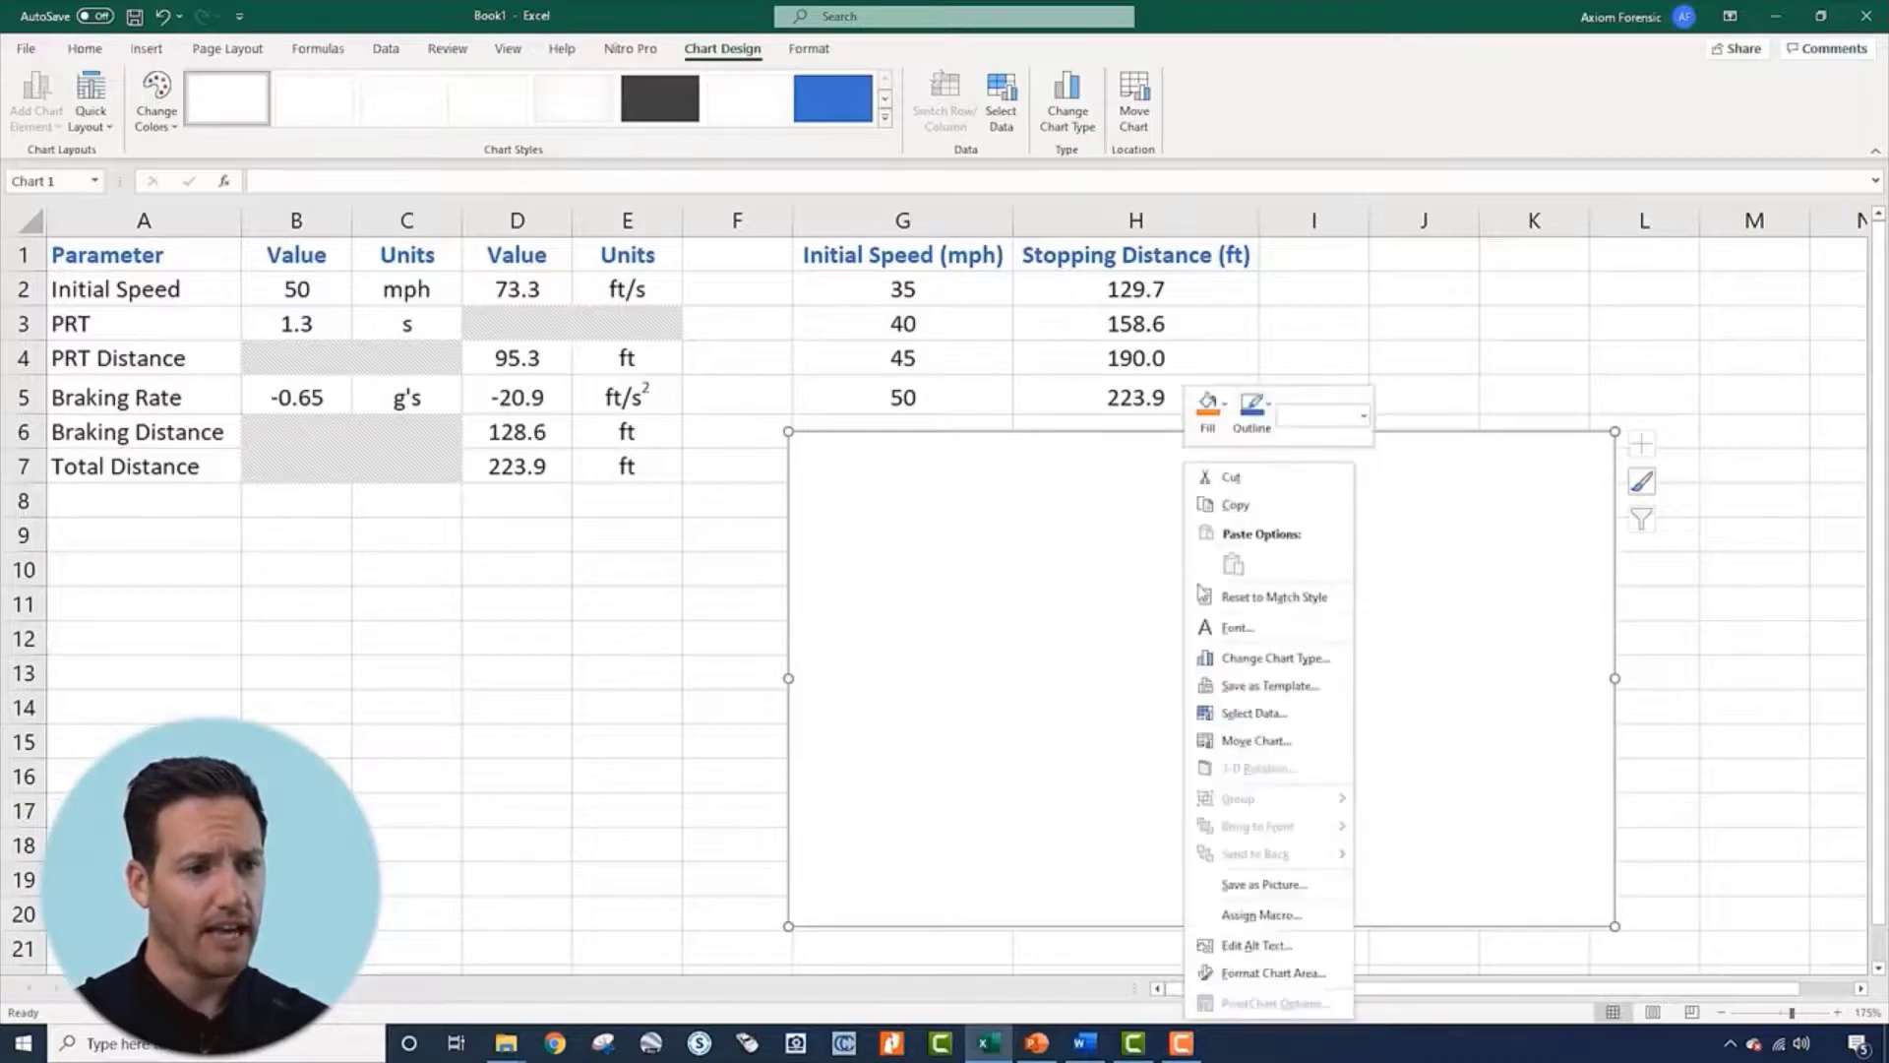
{"action": "left_click", "coordinate": [1268, 726]}
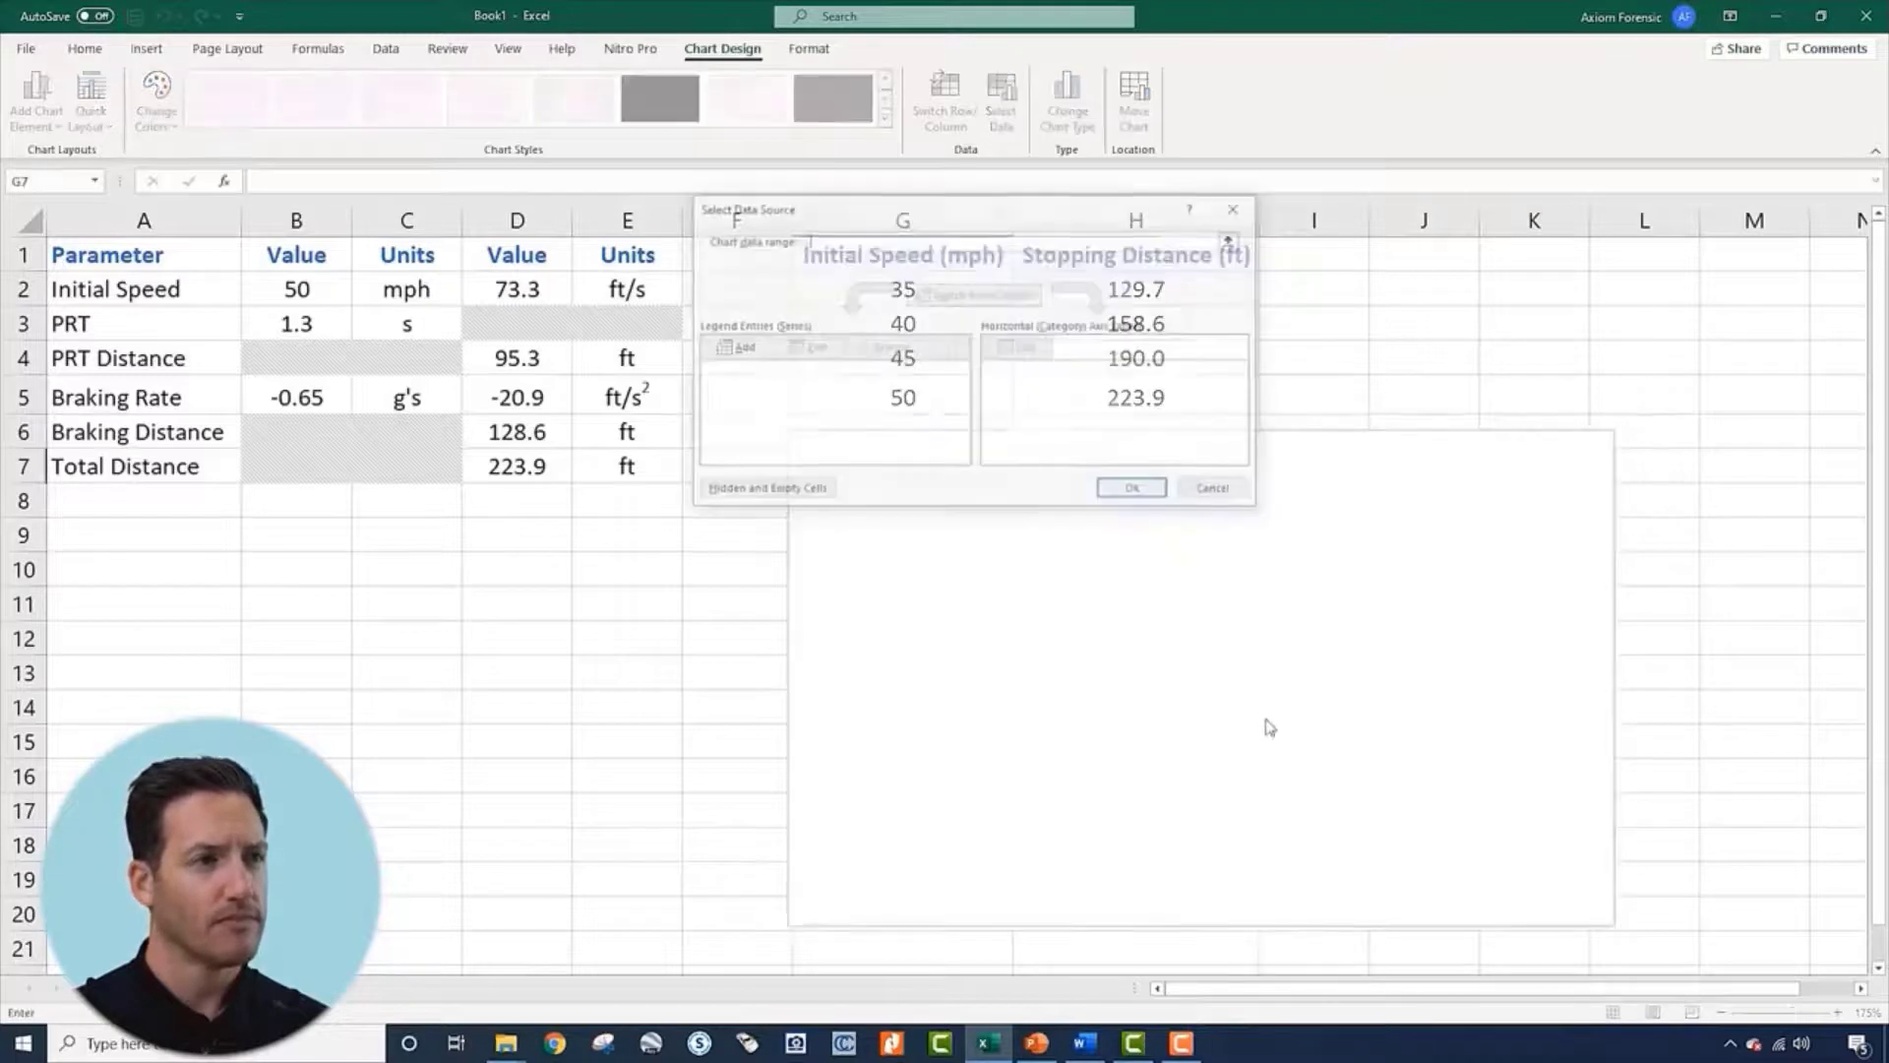
{"action": "left_click", "coordinate": [755, 352]}
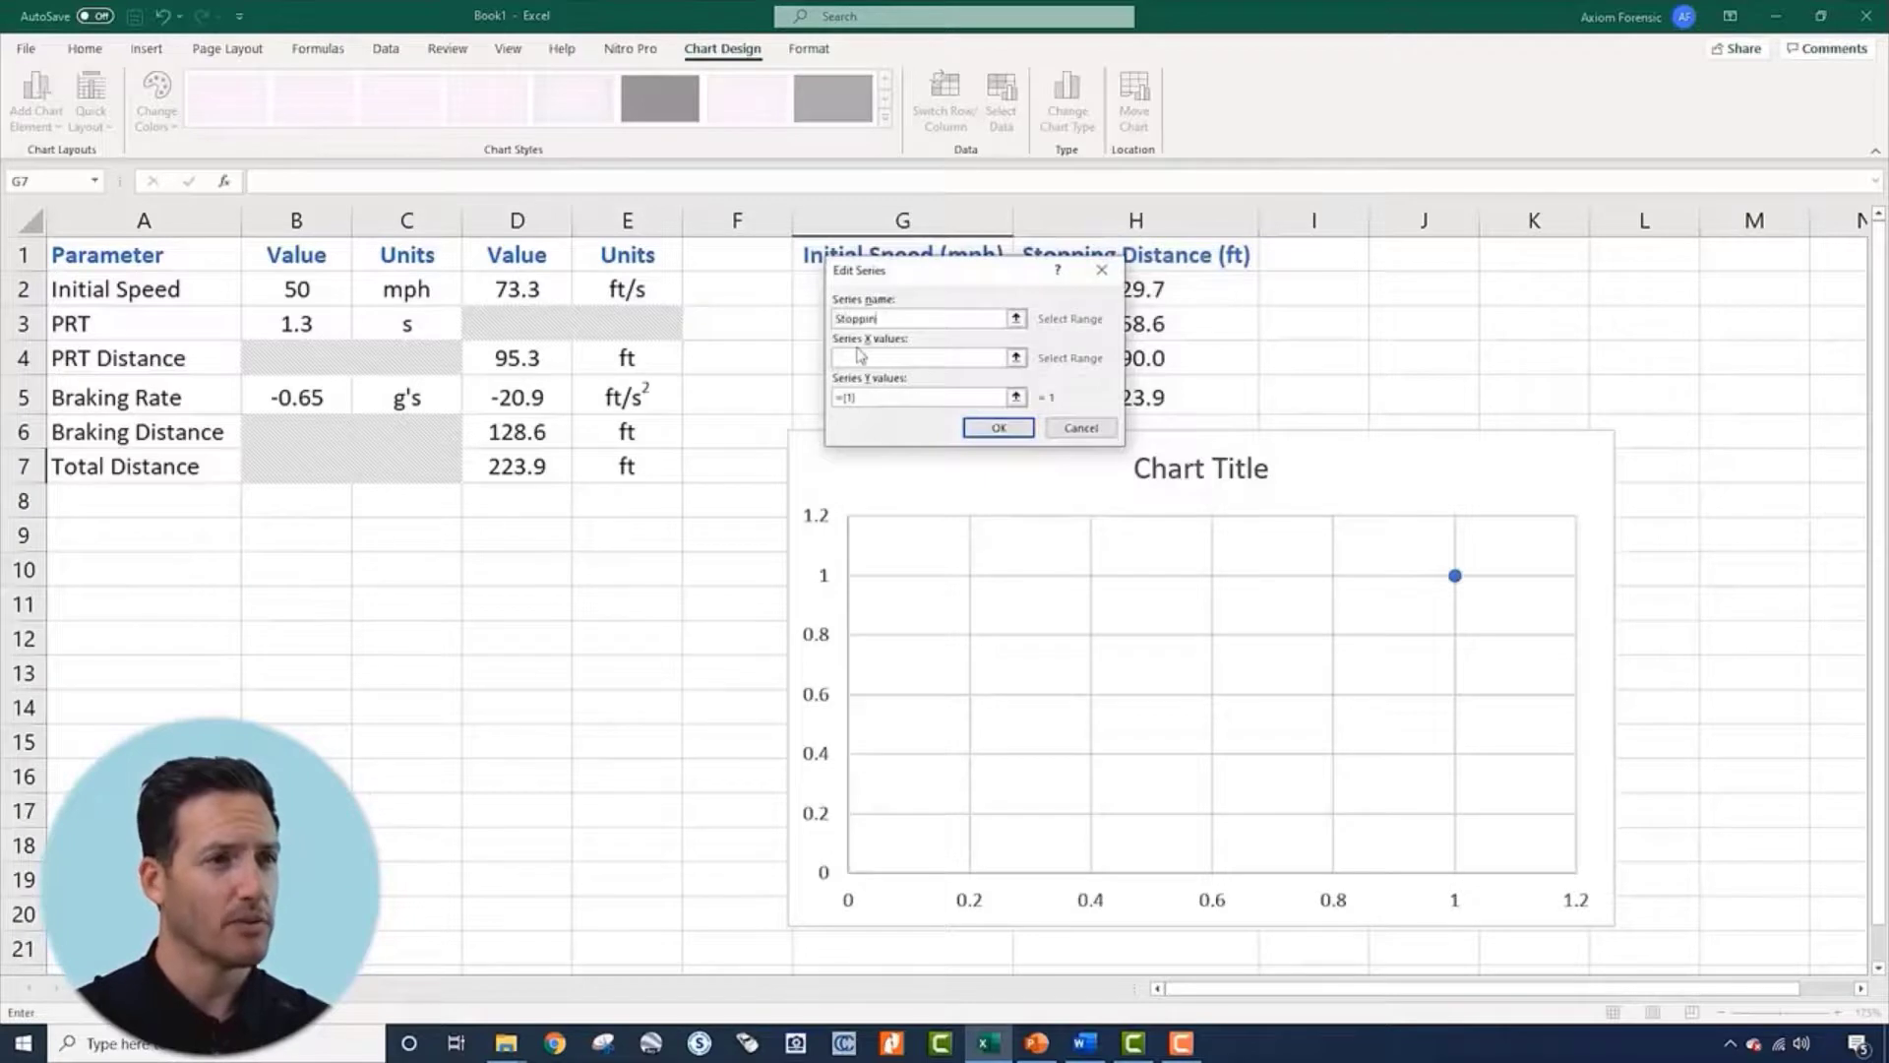
{"action": "type", "text": "Stopping Distance"}
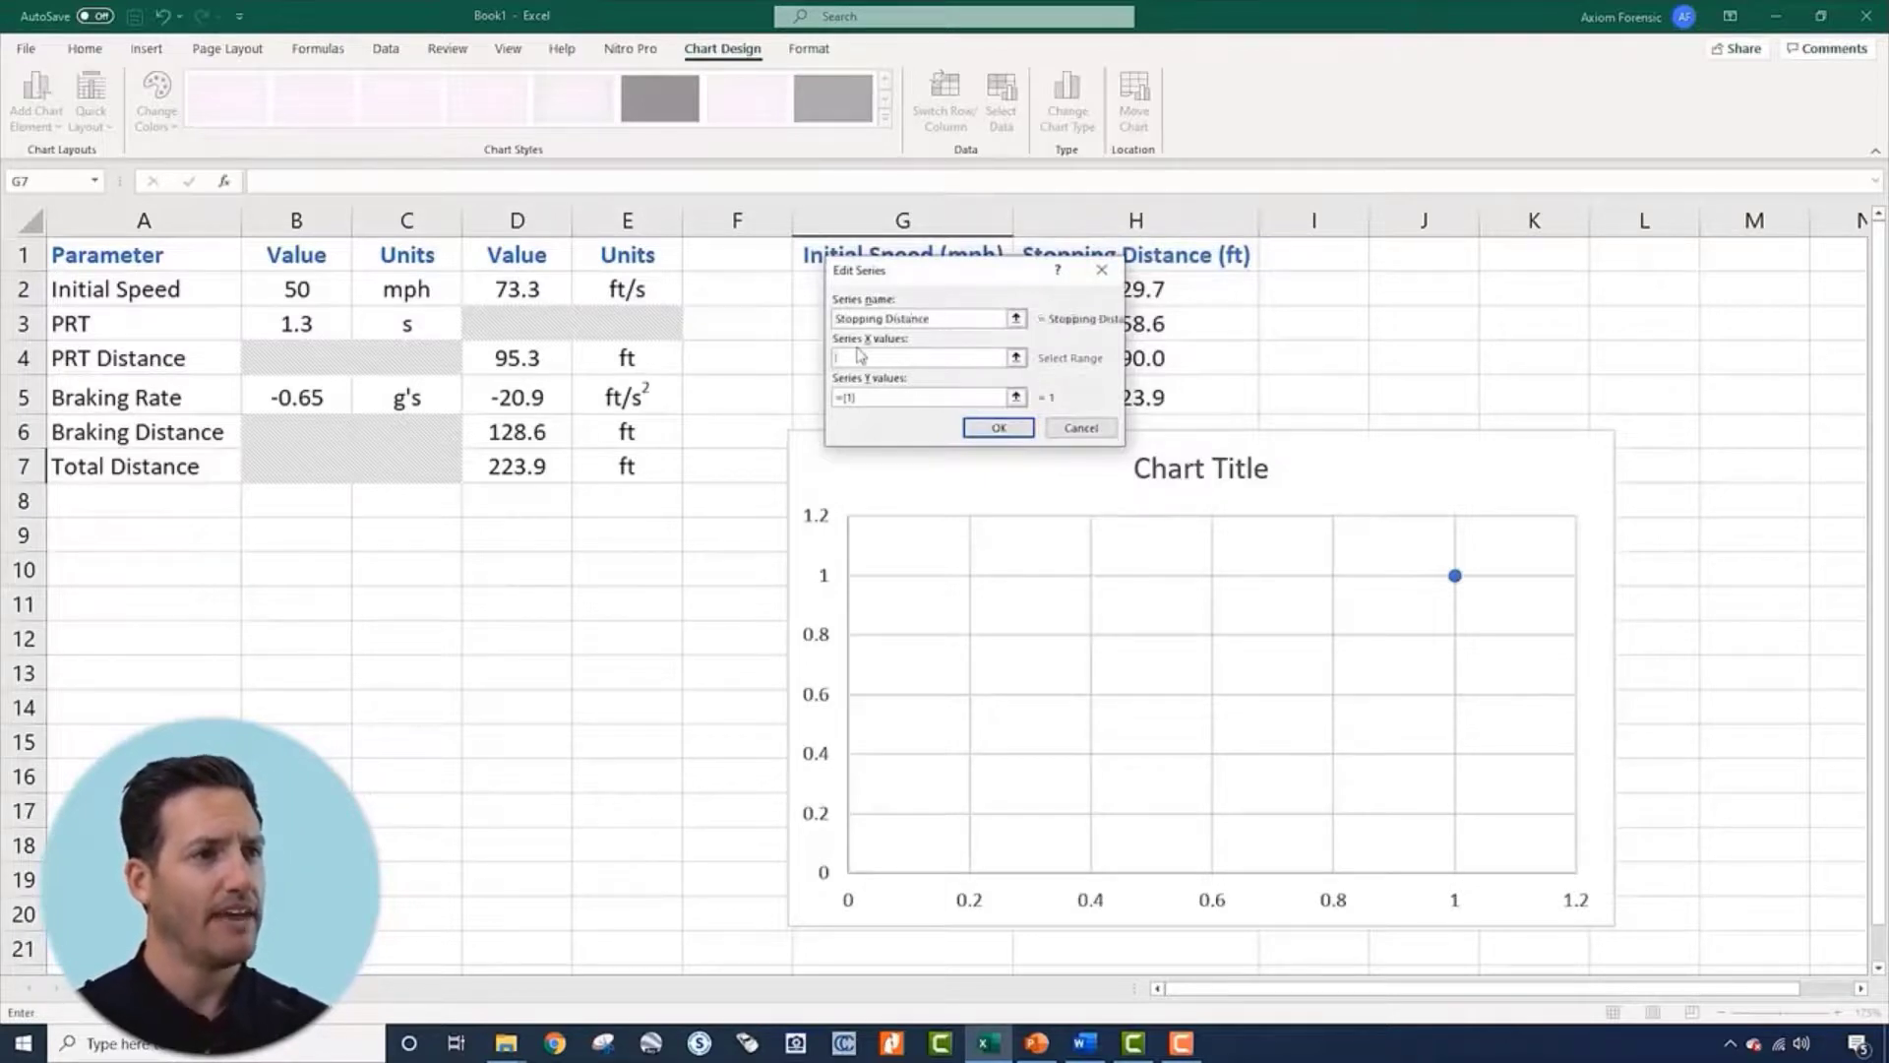
Set the Stopping Distance series' X values to G2:G5 and Y values to H2:H5, and apply the data source
{"action": "left_click_drag", "start_coordinate": [932, 285], "coordinate": [556, 298]}
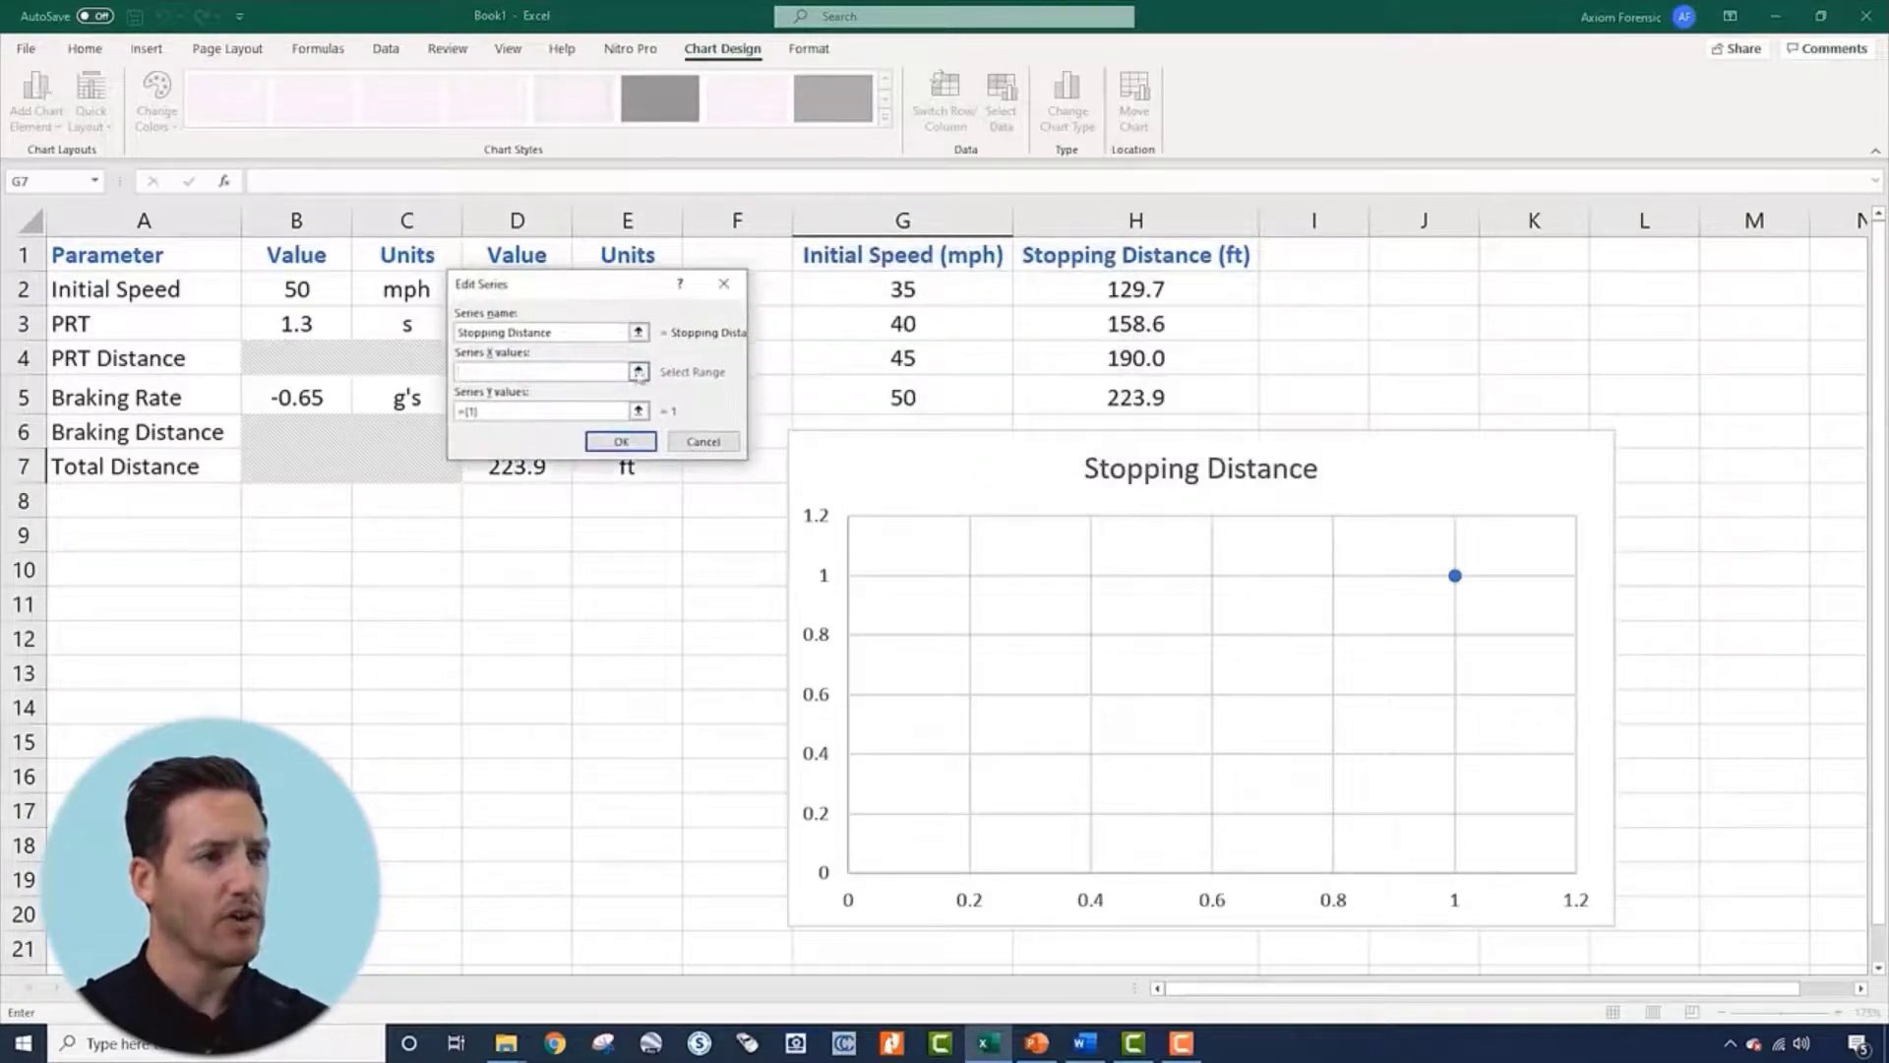
{"action": "left_click", "coordinate": [472, 372]}
{"action": "left_click_drag", "start_coordinate": [877, 295], "coordinate": [903, 396]}
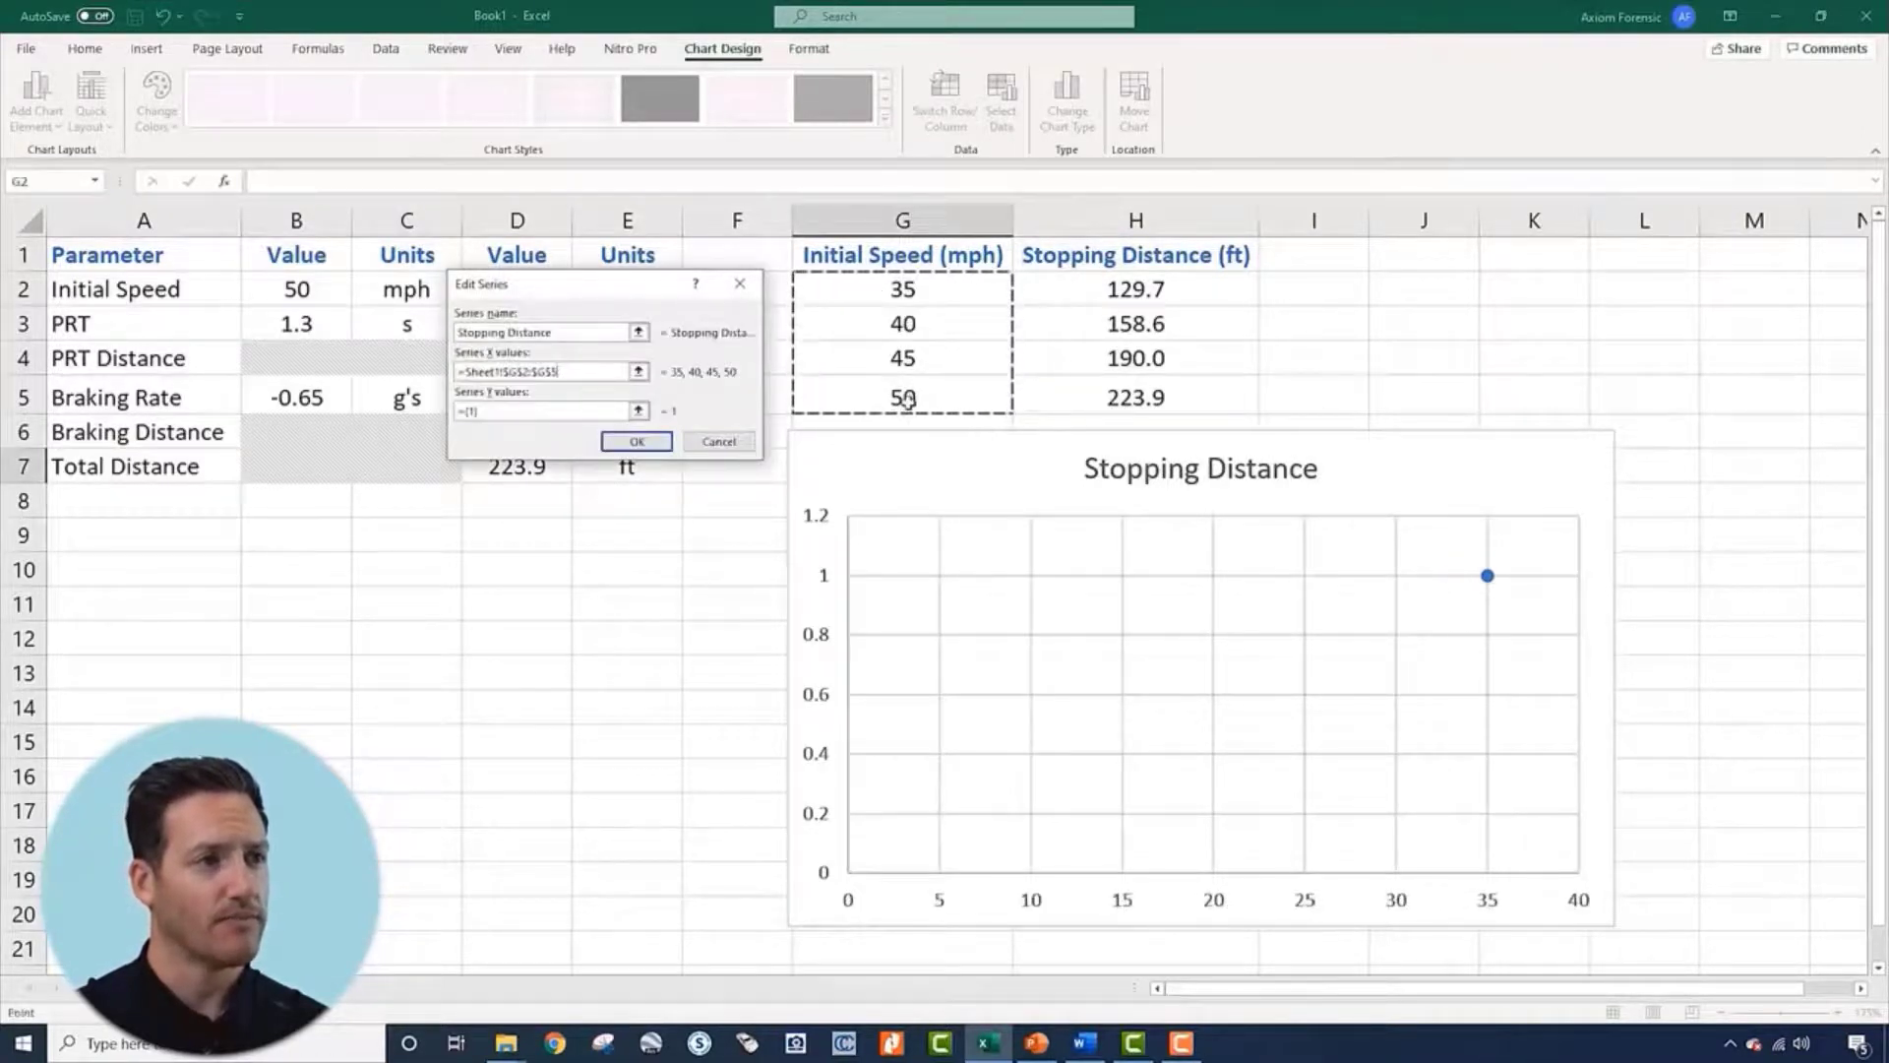
{"action": "left_click", "coordinate": [638, 412]}
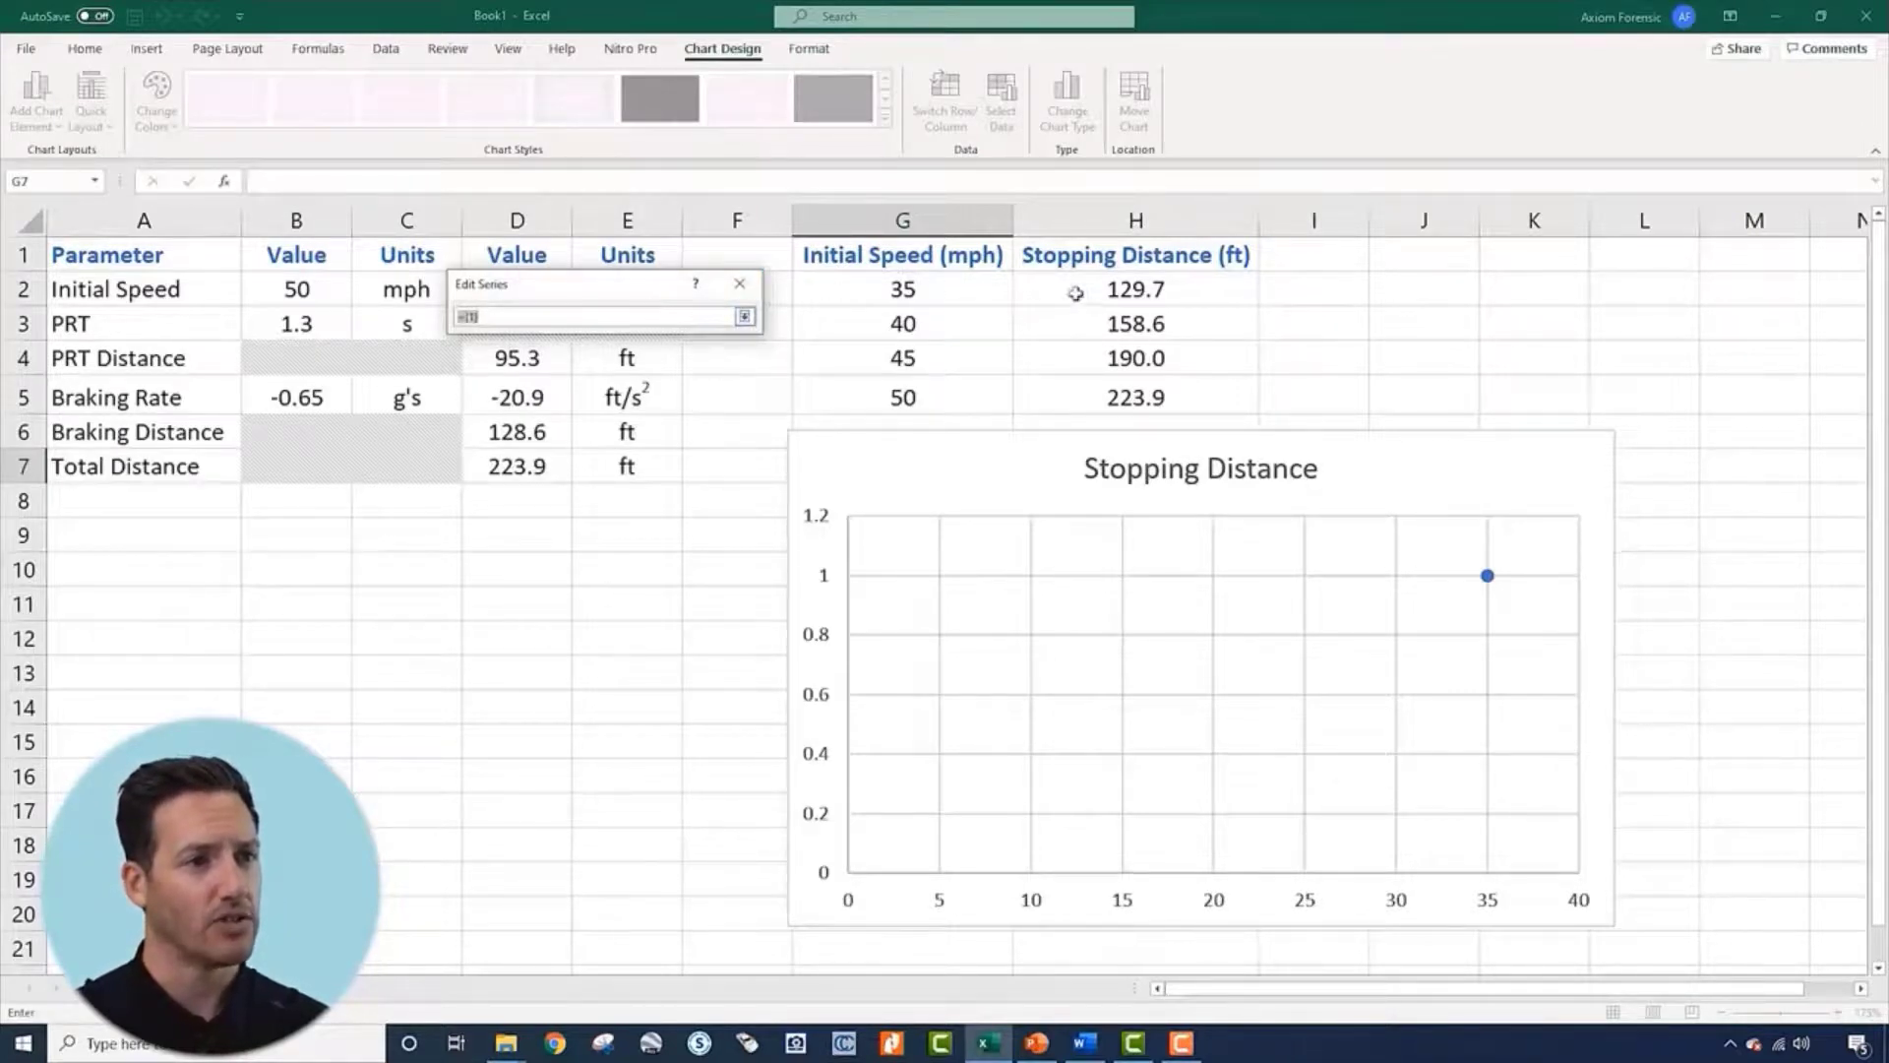
{"action": "left_click_drag", "start_coordinate": [1078, 292], "coordinate": [1085, 393]}
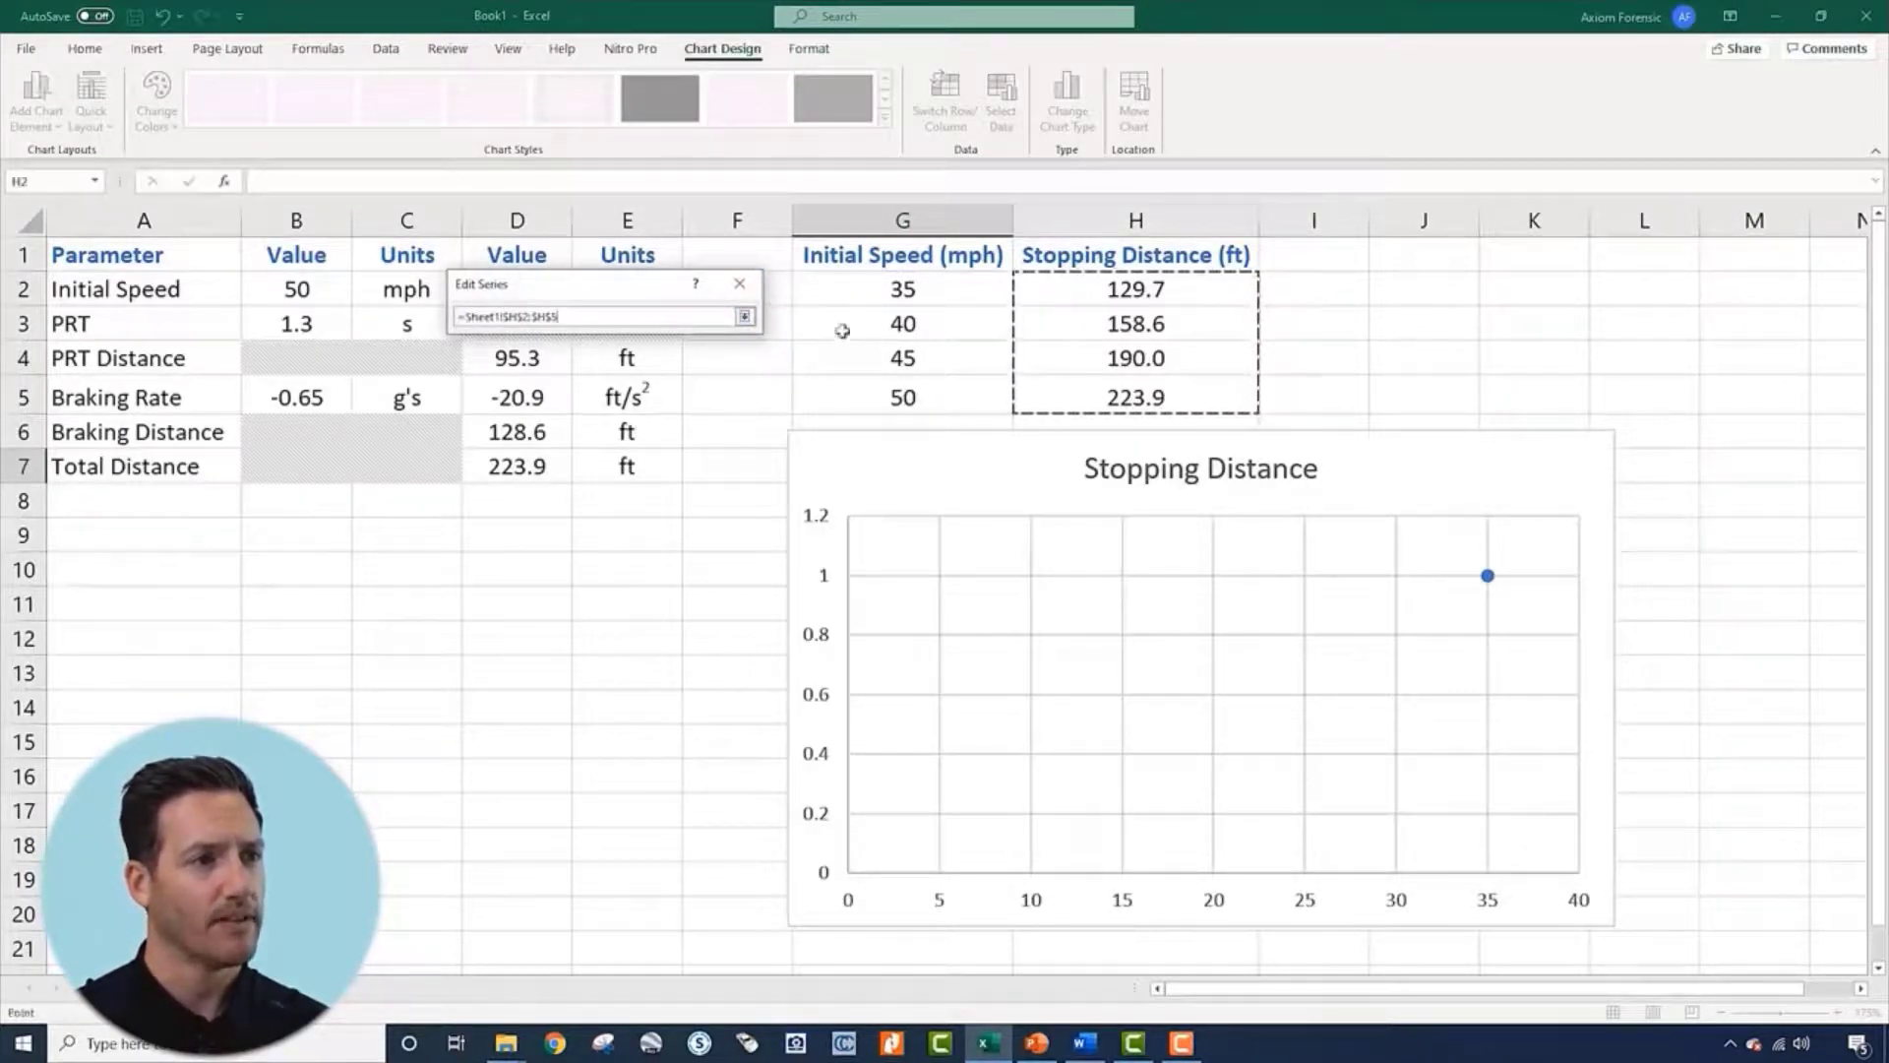
{"action": "left_click", "coordinate": [745, 316]}
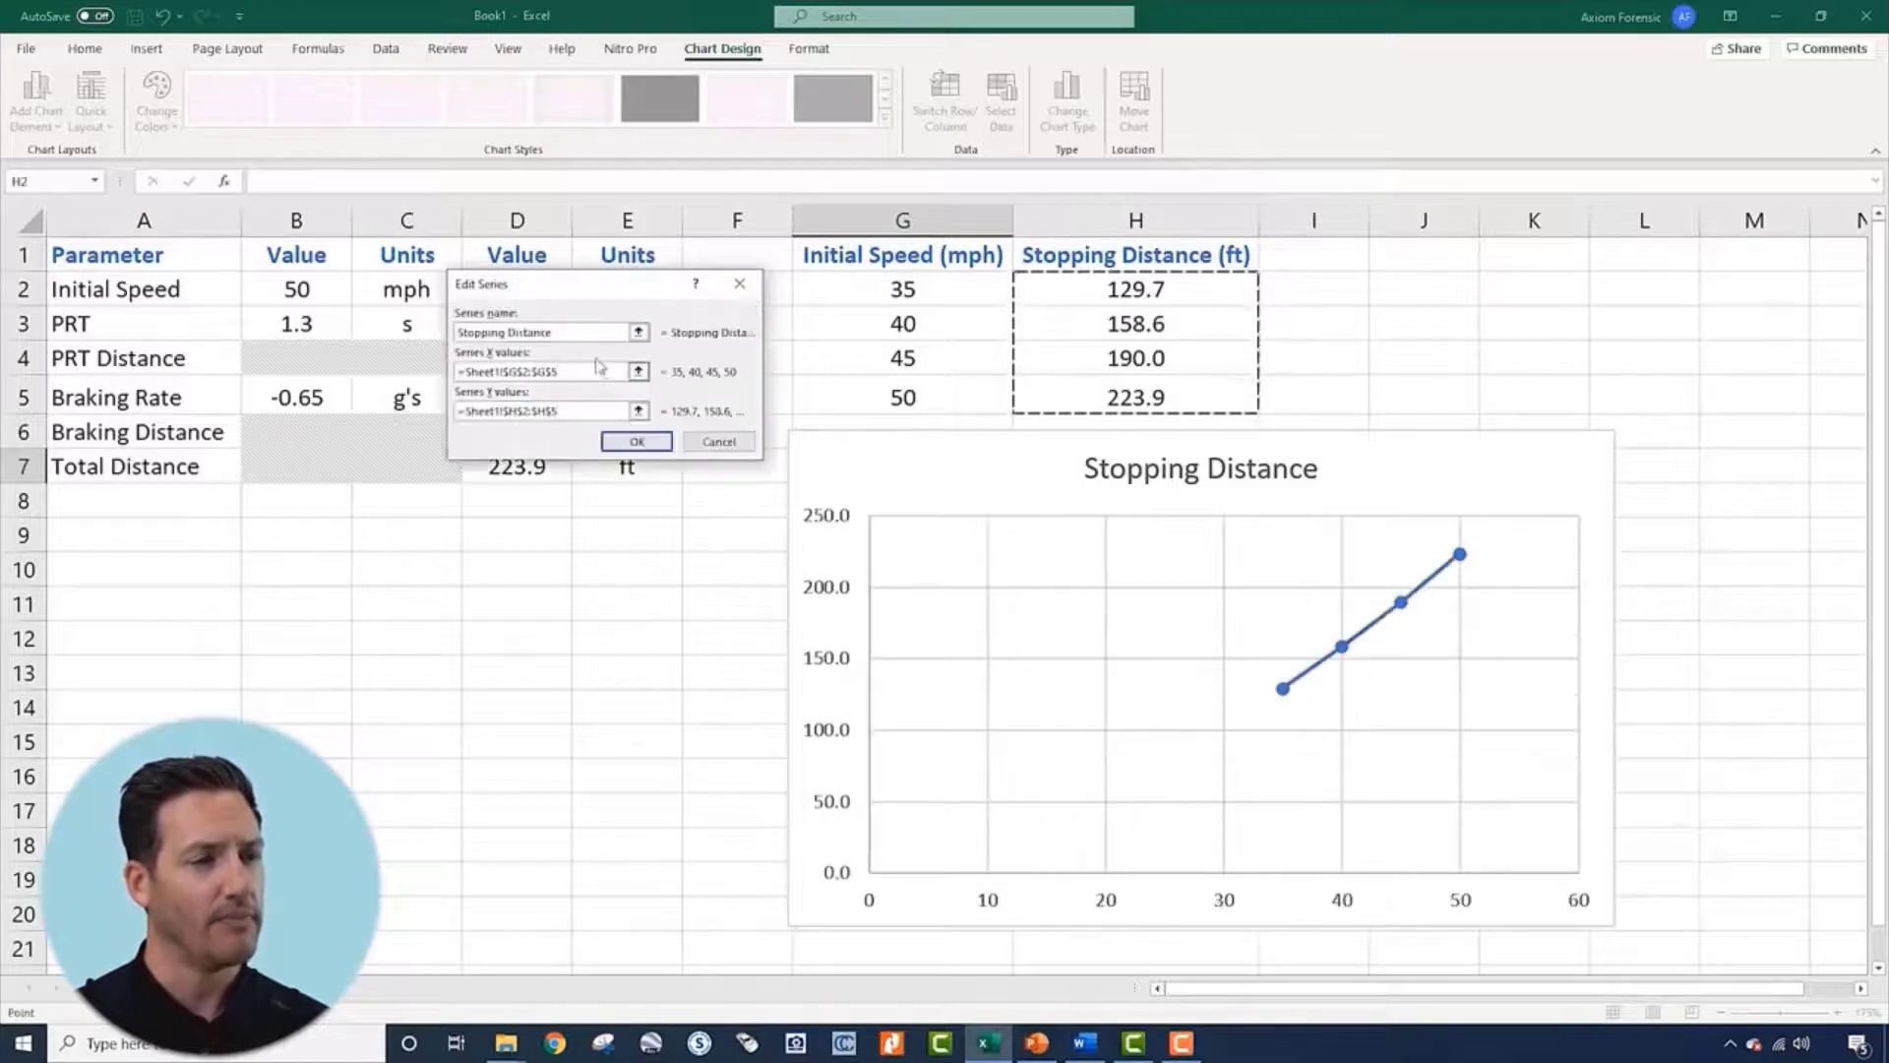
{"action": "left_click", "coordinate": [656, 441]}
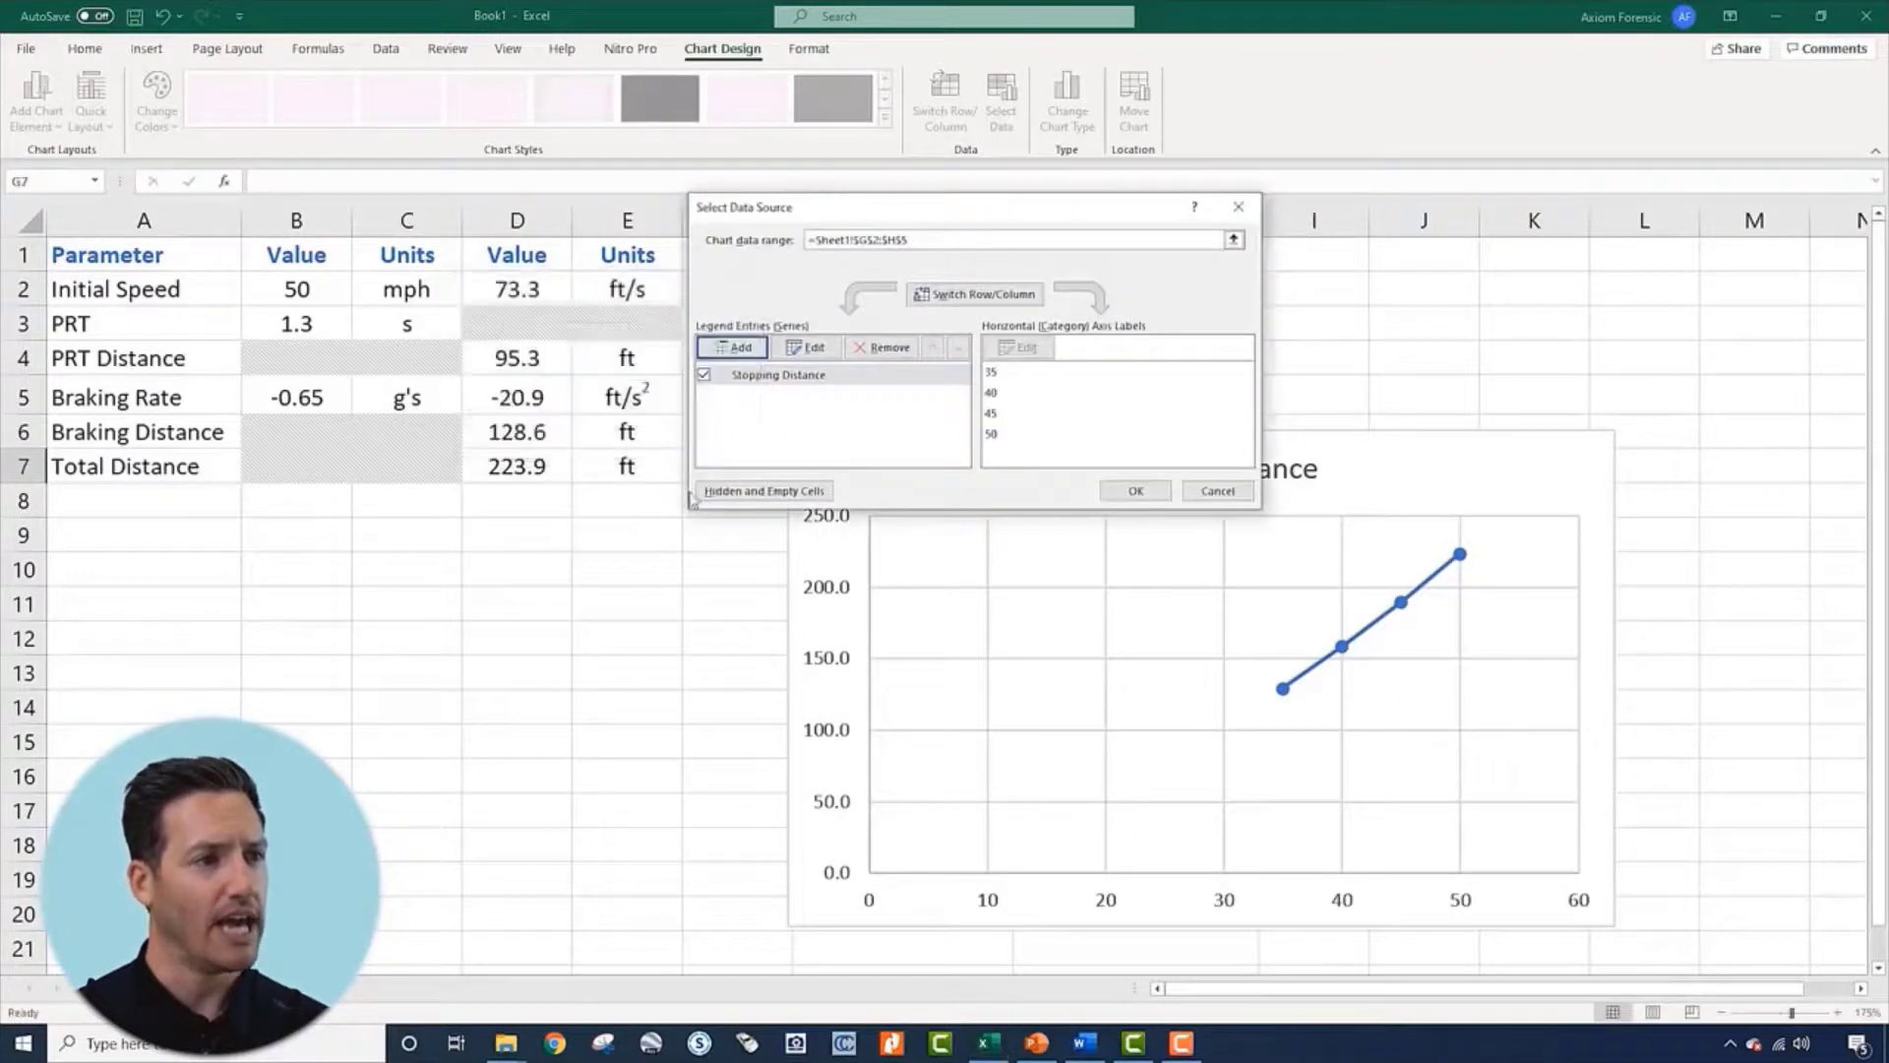
{"action": "left_click", "coordinate": [1133, 491]}
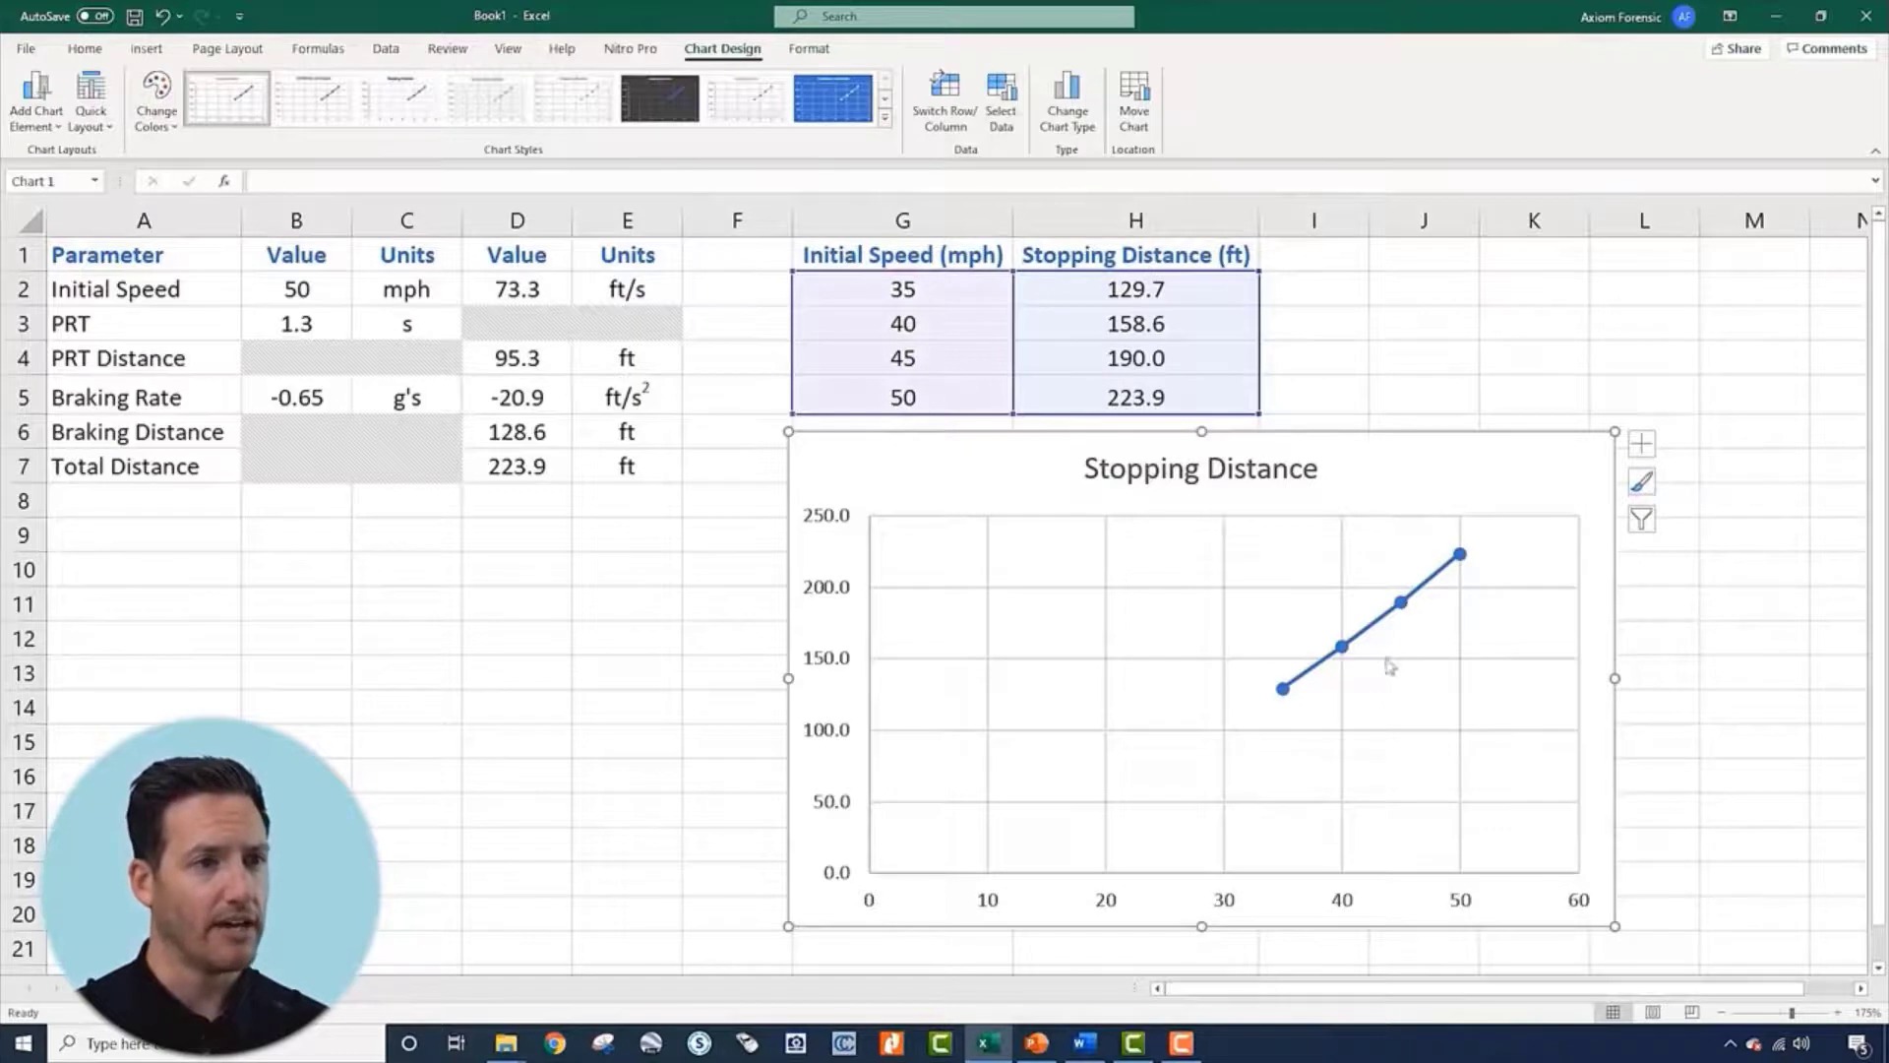
Set the chart's horizontal axis bounds to a minimum of 35 and a maximum of 50
{"action": "double_click", "coordinate": [1229, 906]}
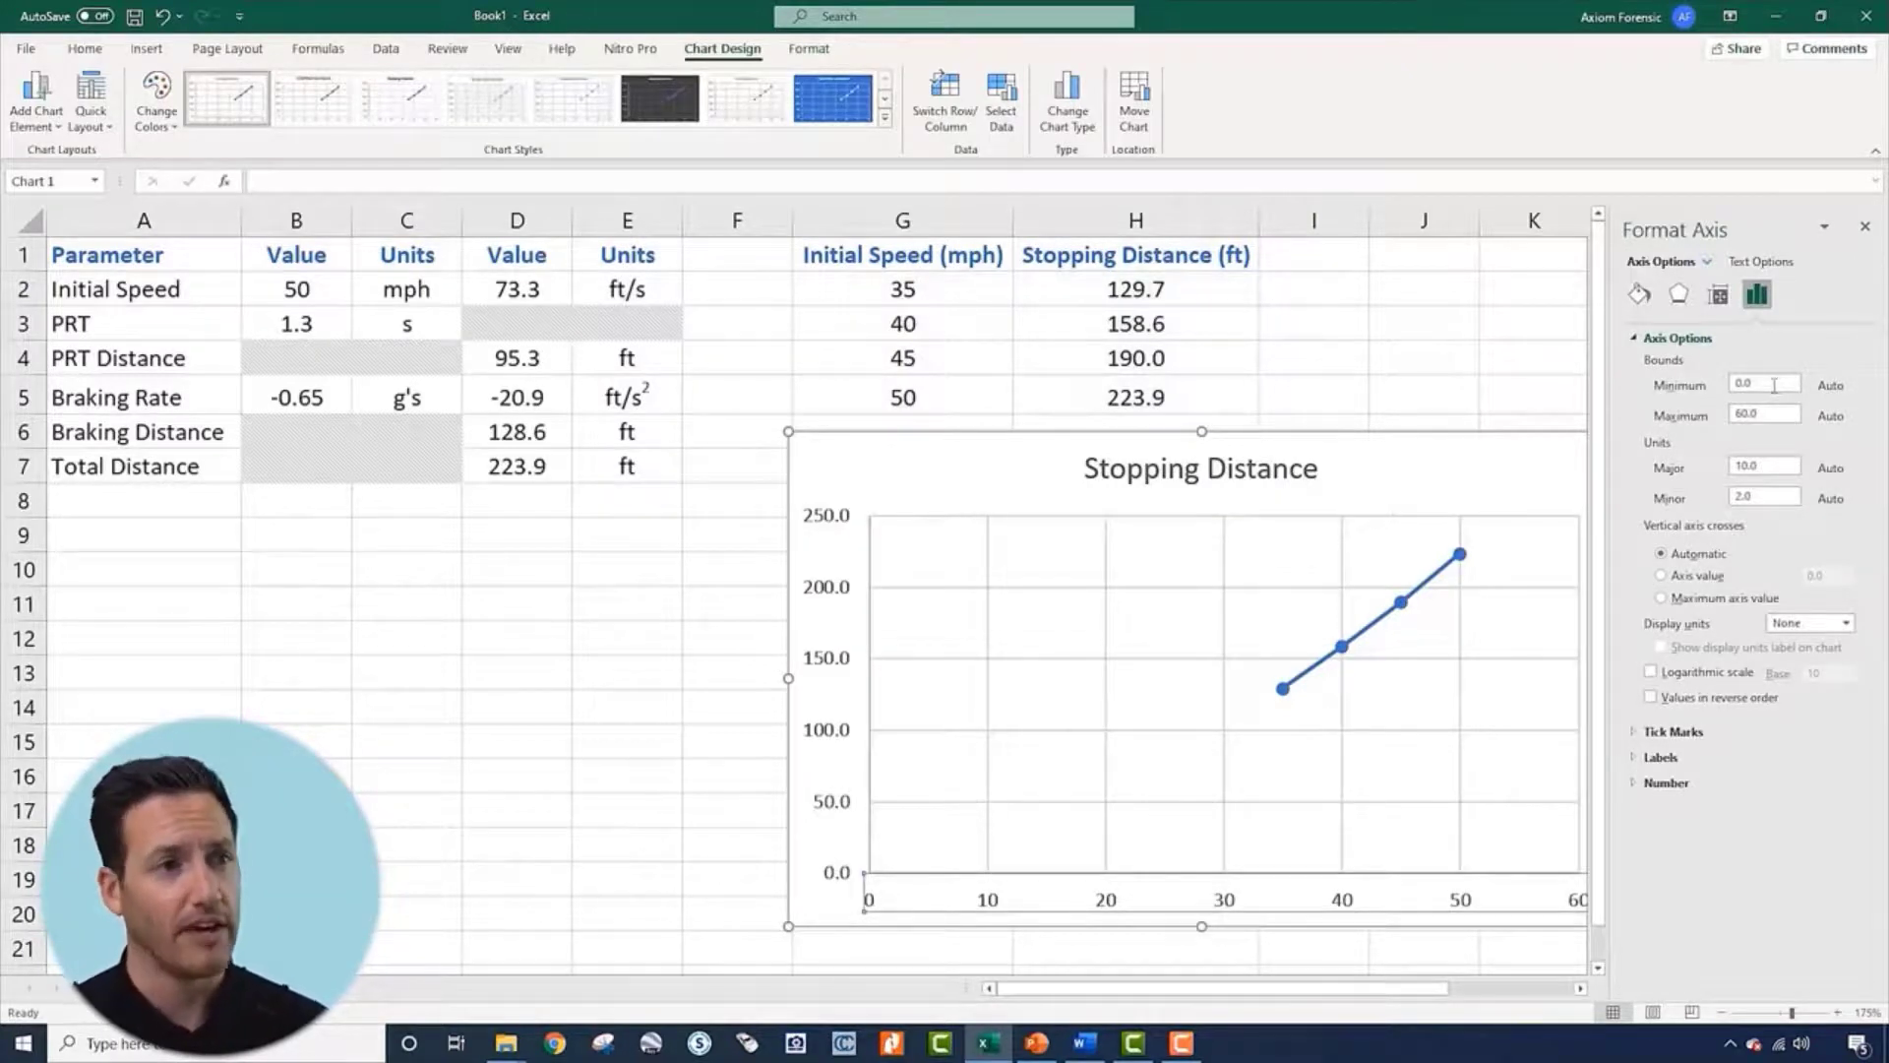
{"action": "left_click", "coordinate": [1774, 384]}
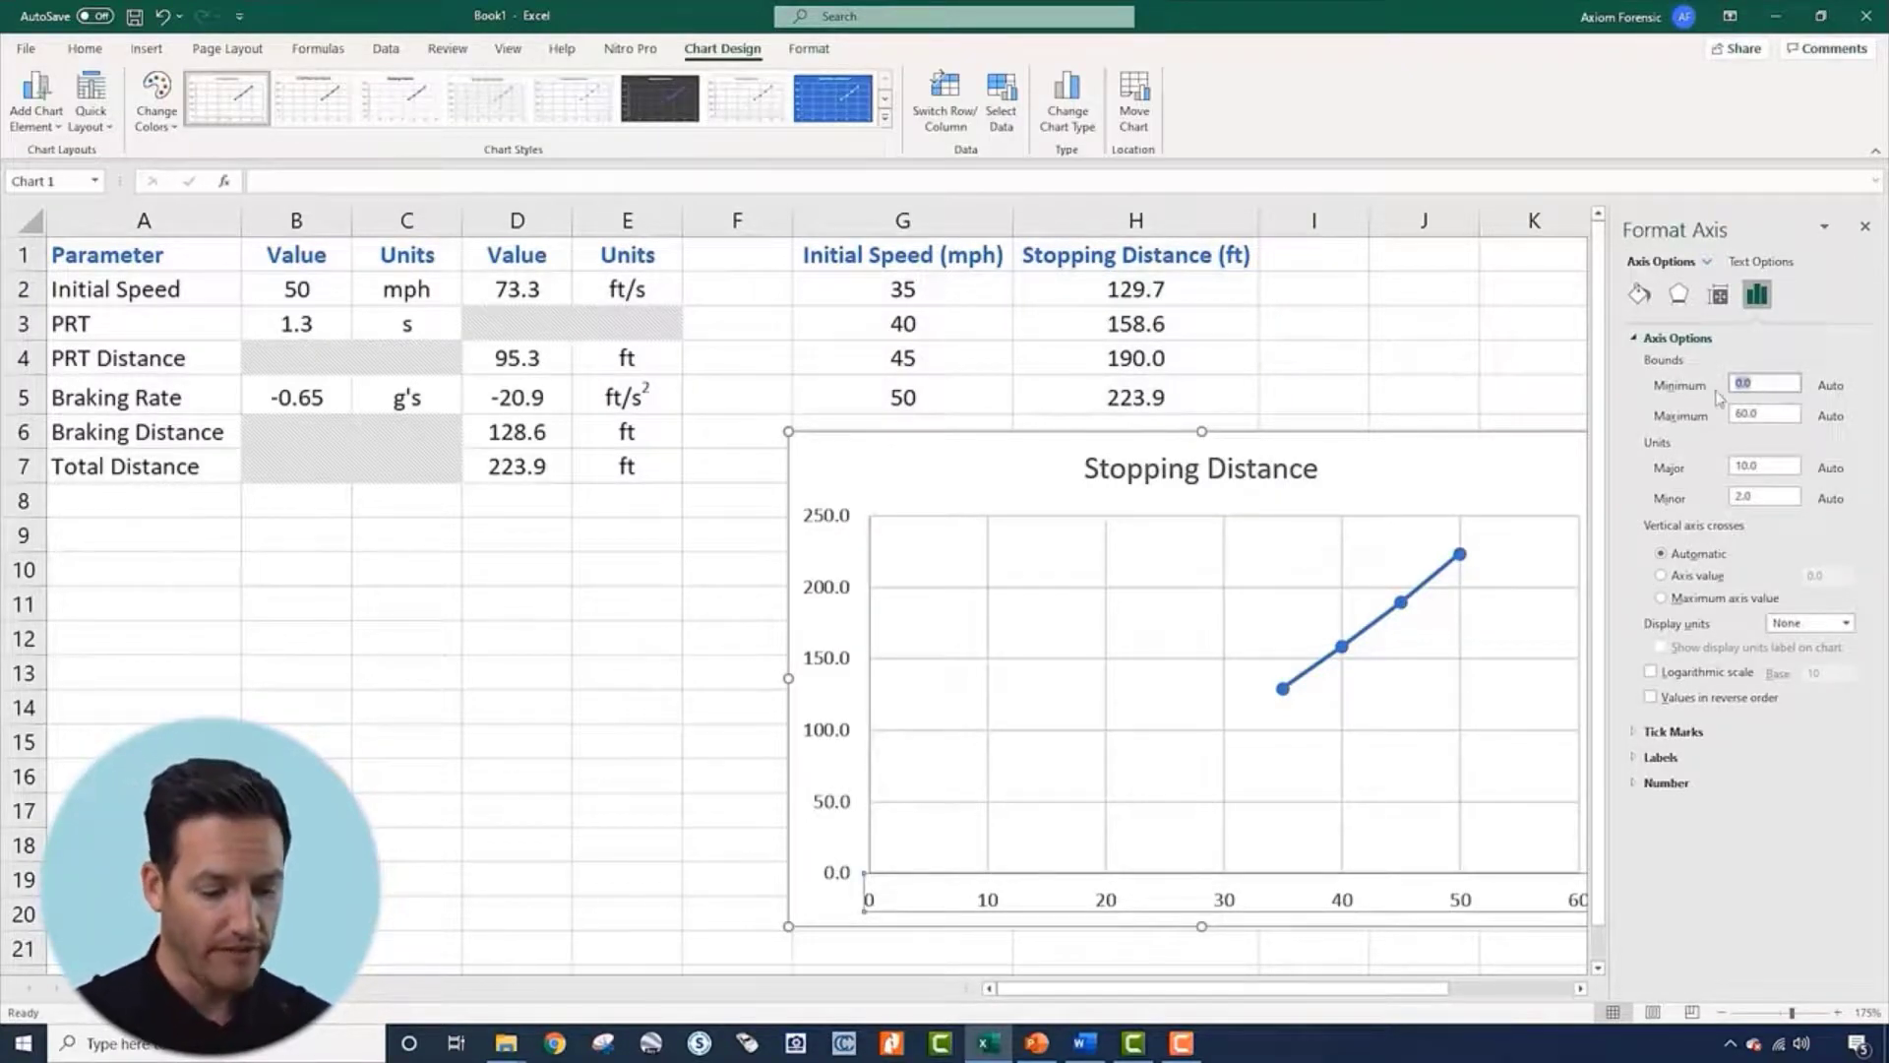
{"action": "type", "text": "35"}
{"action": "key", "text": "Tab"}
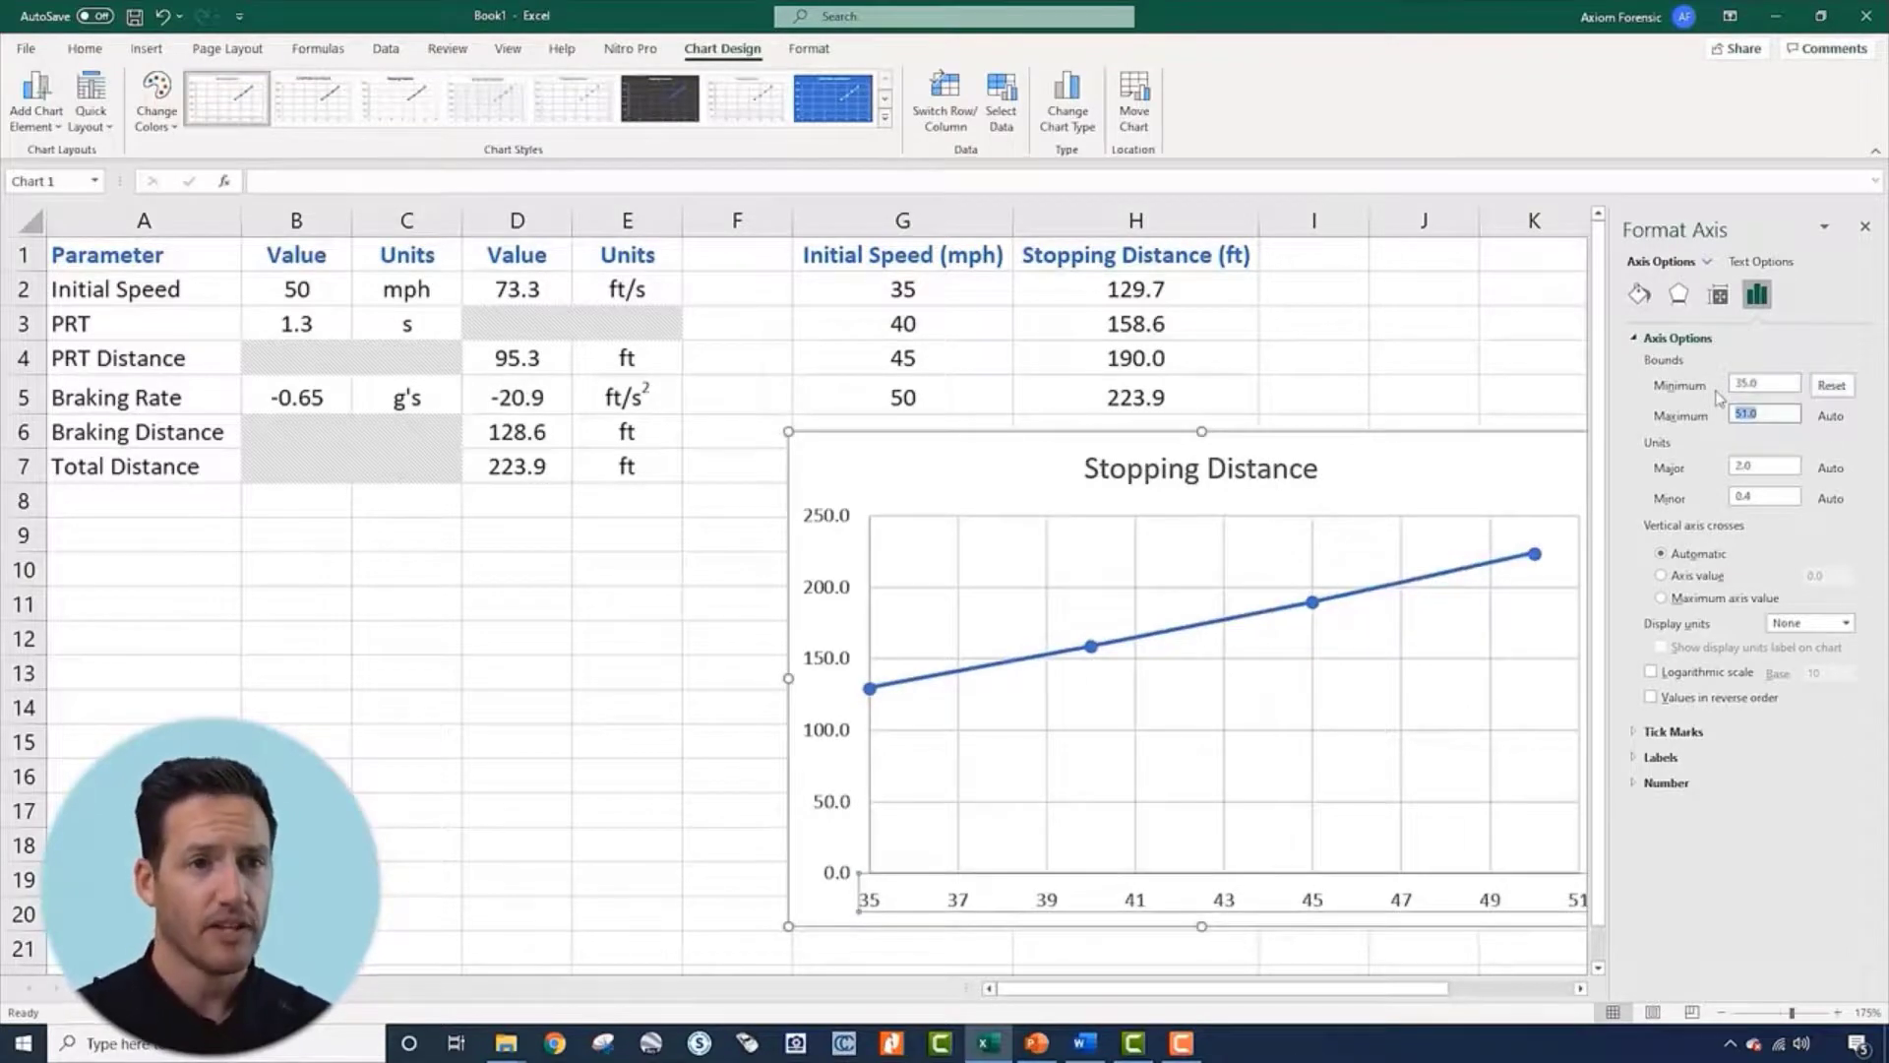
{"action": "type", "text": "50"}
{"action": "key", "text": "Tab"}
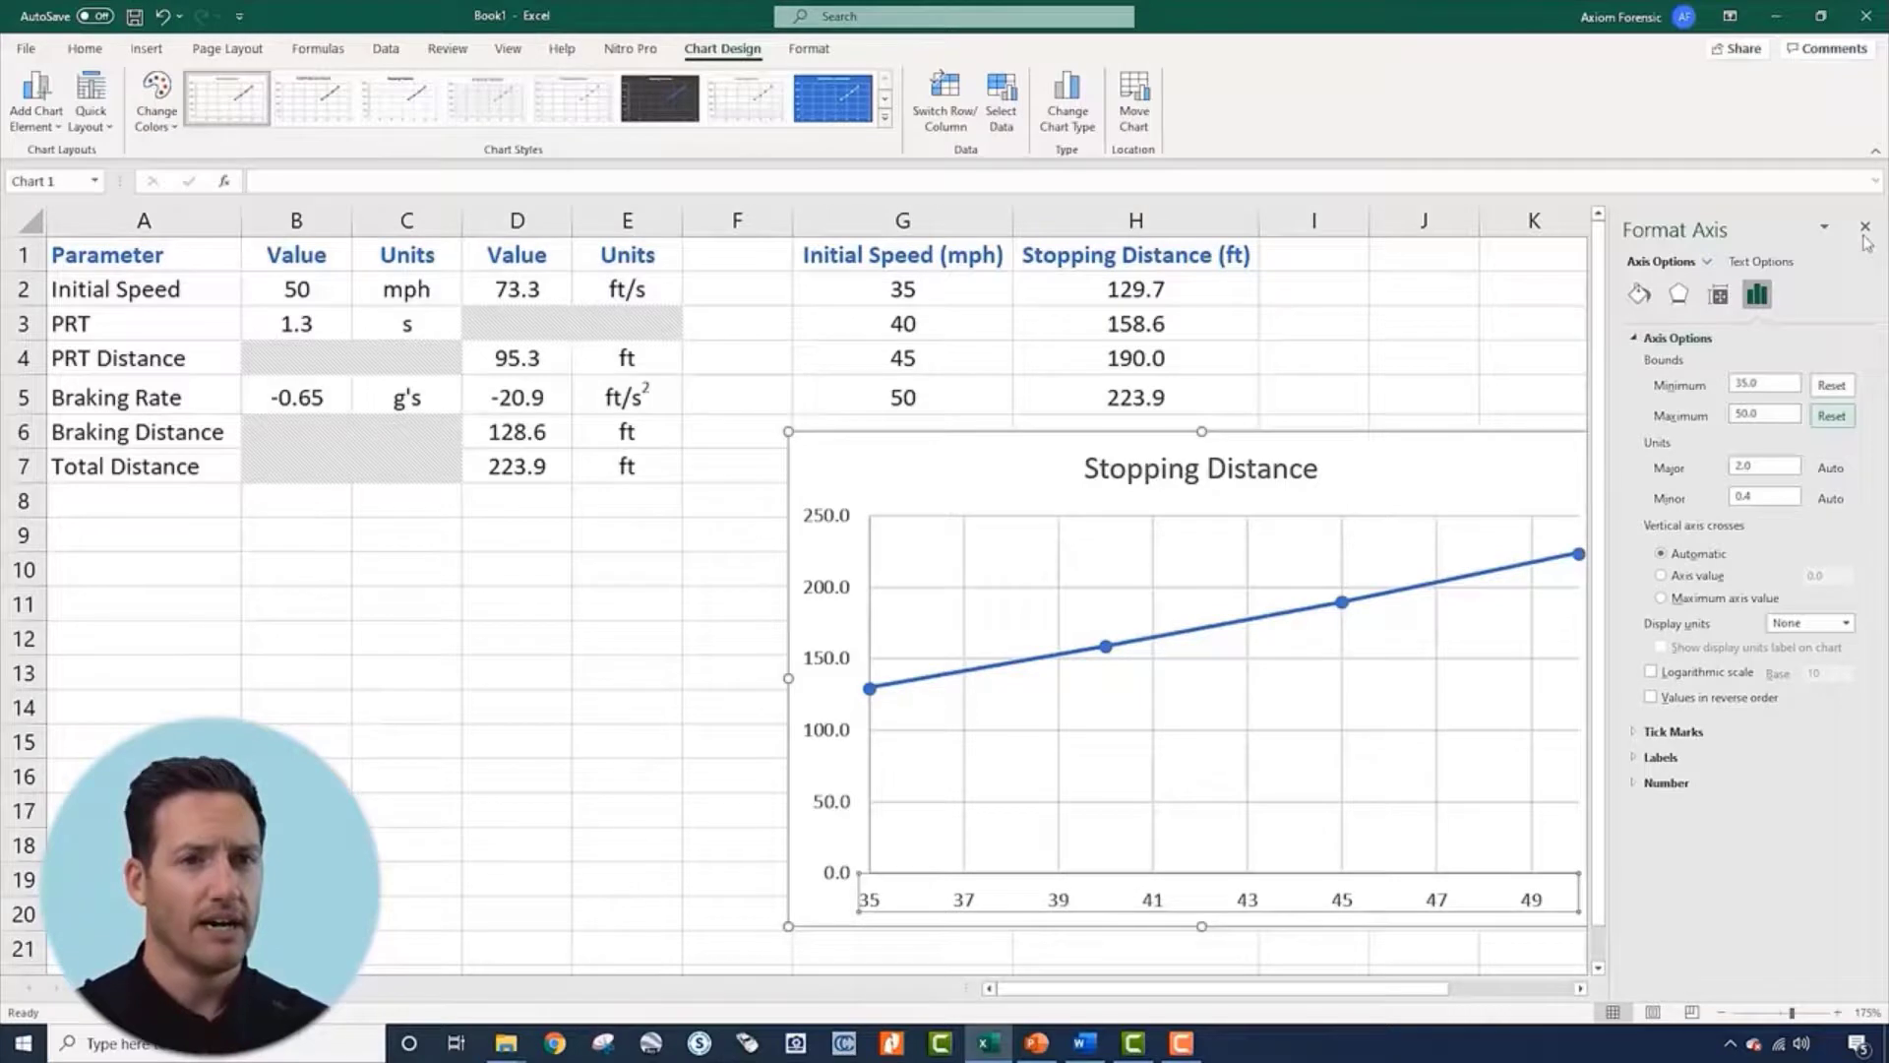
Try a major unit of 5 on the horizontal axis and replace it with 2.5
{"action": "left_click_drag", "start_coordinate": [1768, 469], "coordinate": [1710, 482]}
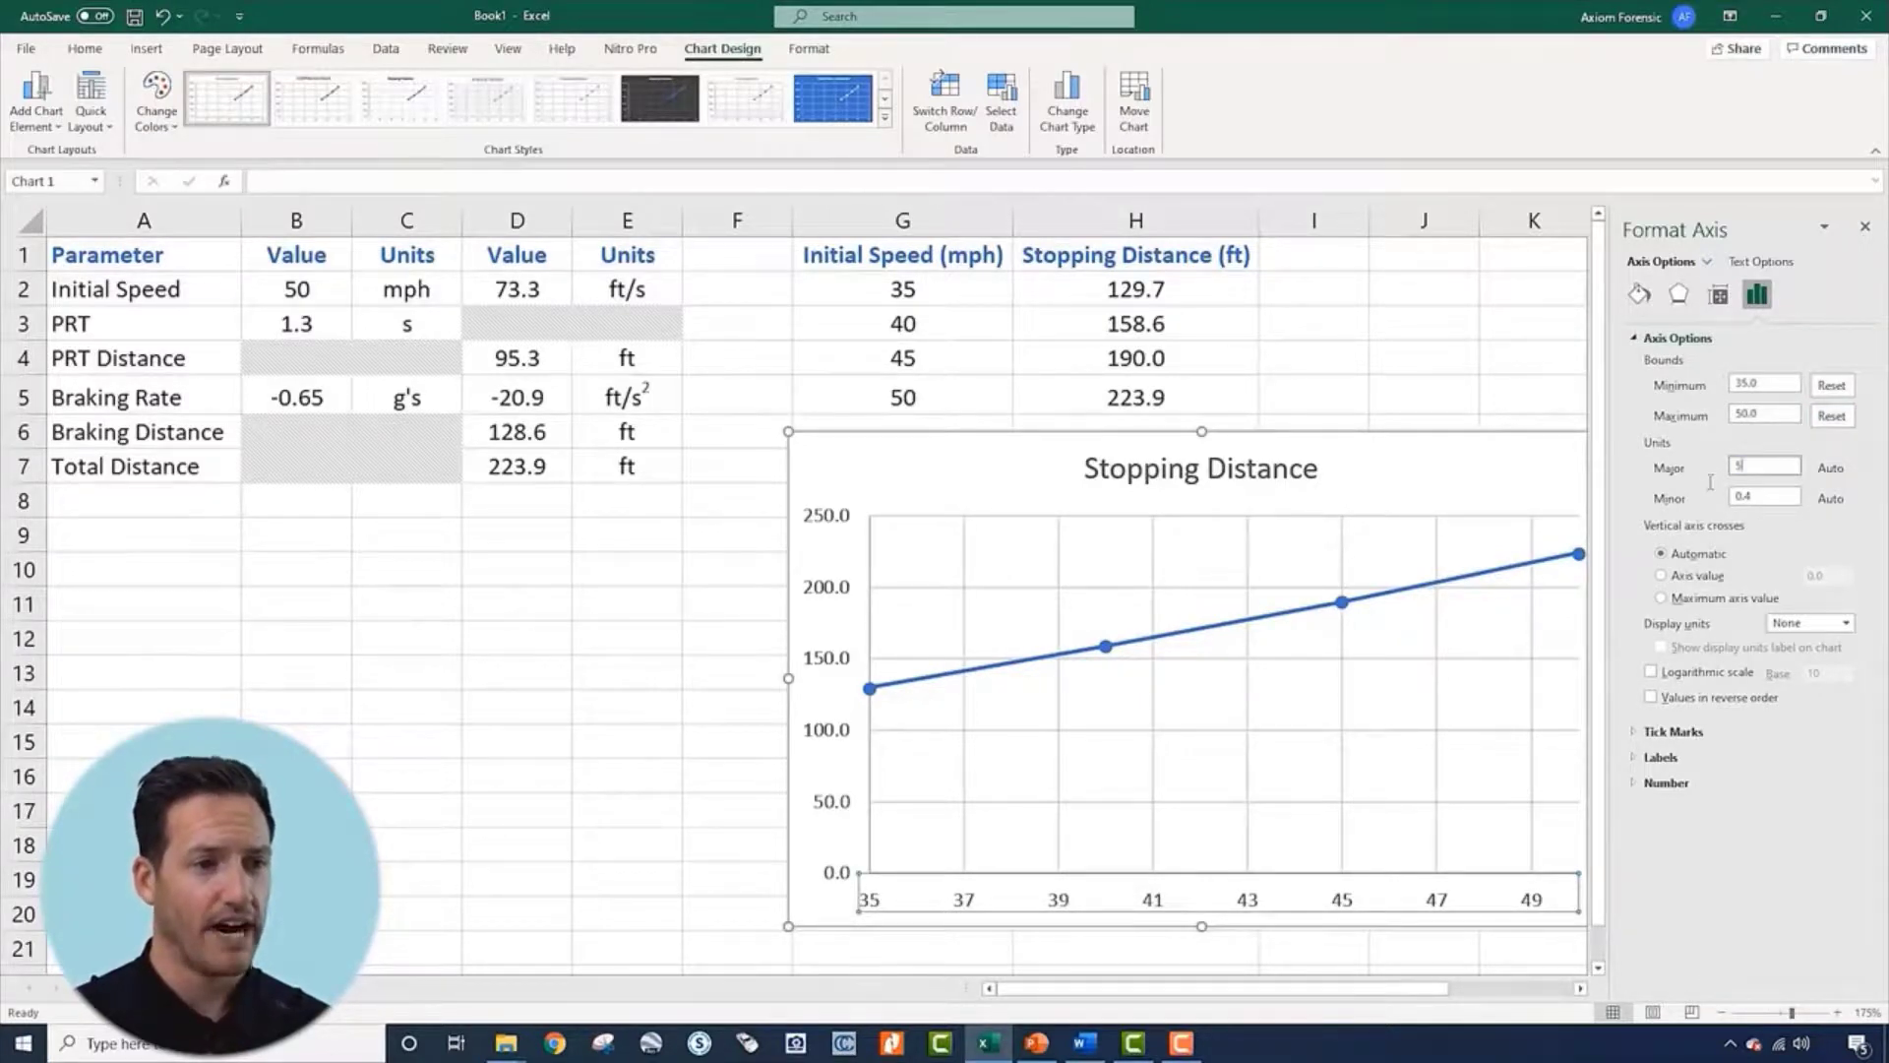
{"action": "key", "text": "Return"}
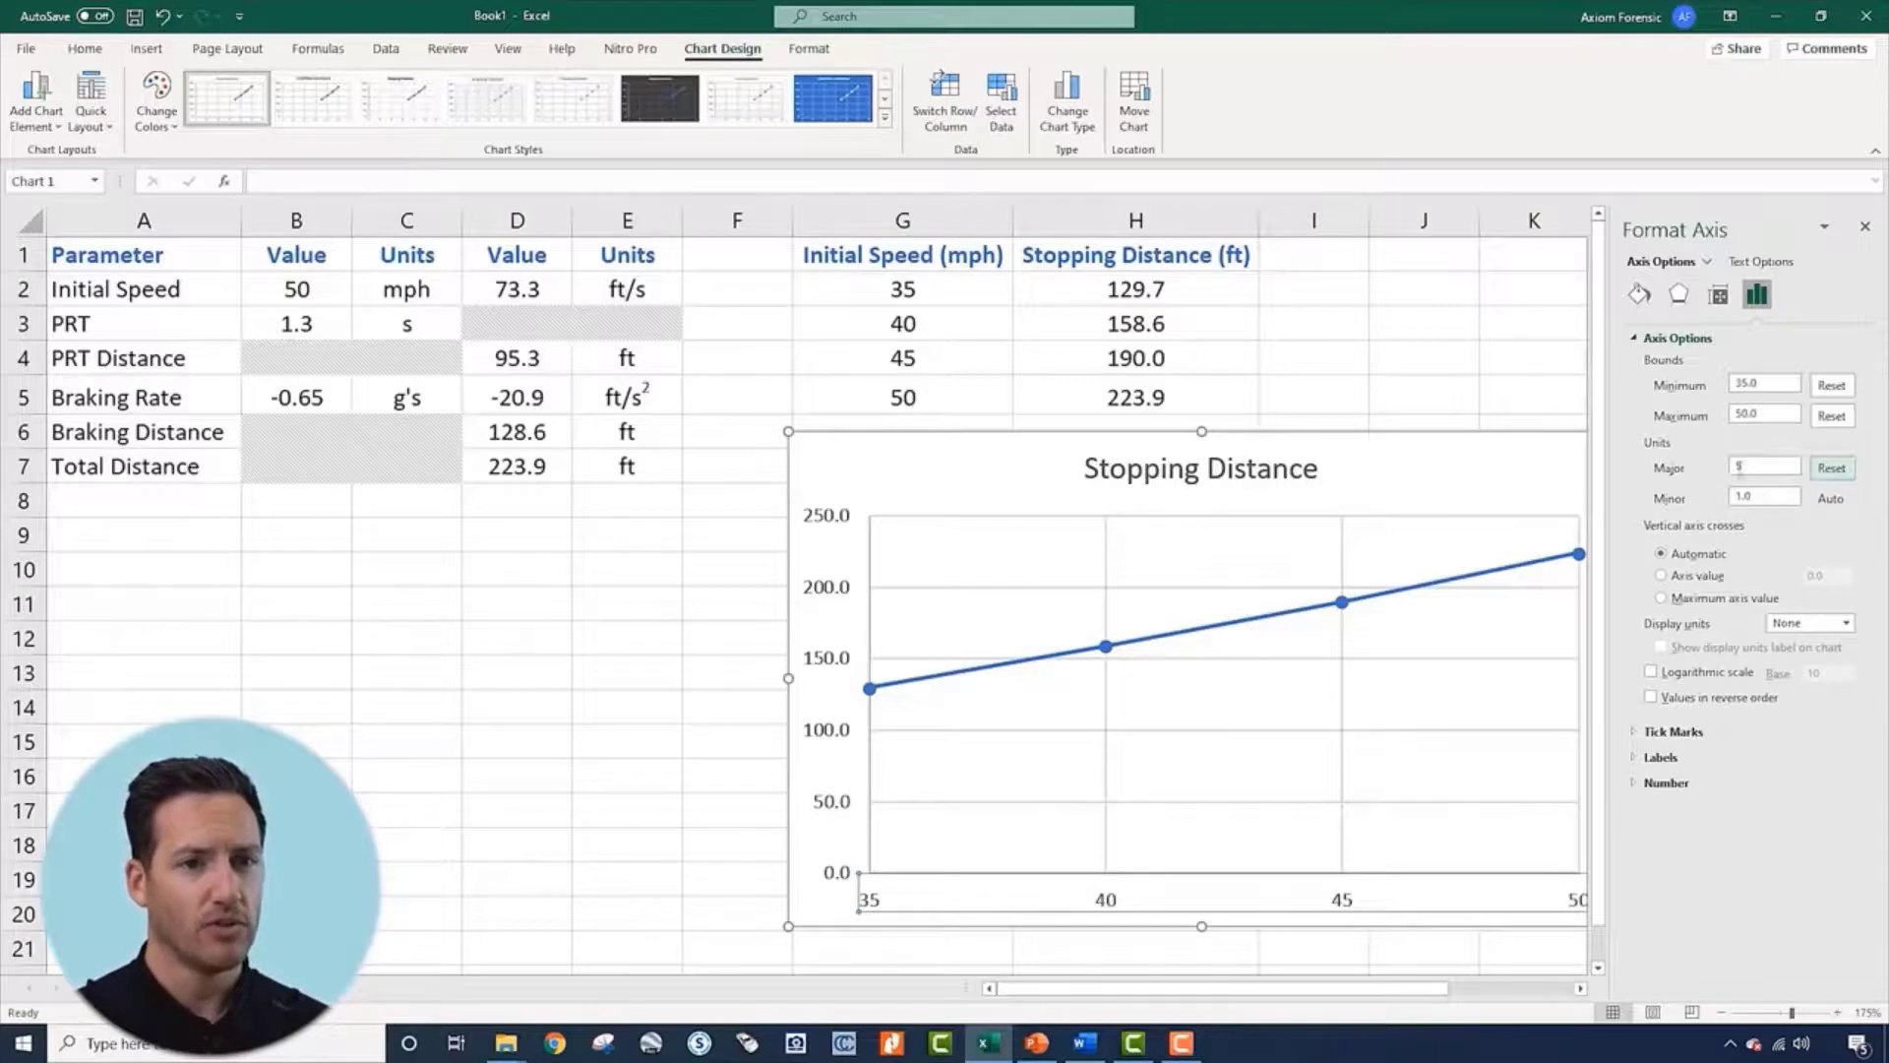
{"action": "left_click_drag", "start_coordinate": [1784, 470], "coordinate": [1730, 466]}
{"action": "type", "text": "2.5"}
{"action": "key", "text": "Return"}
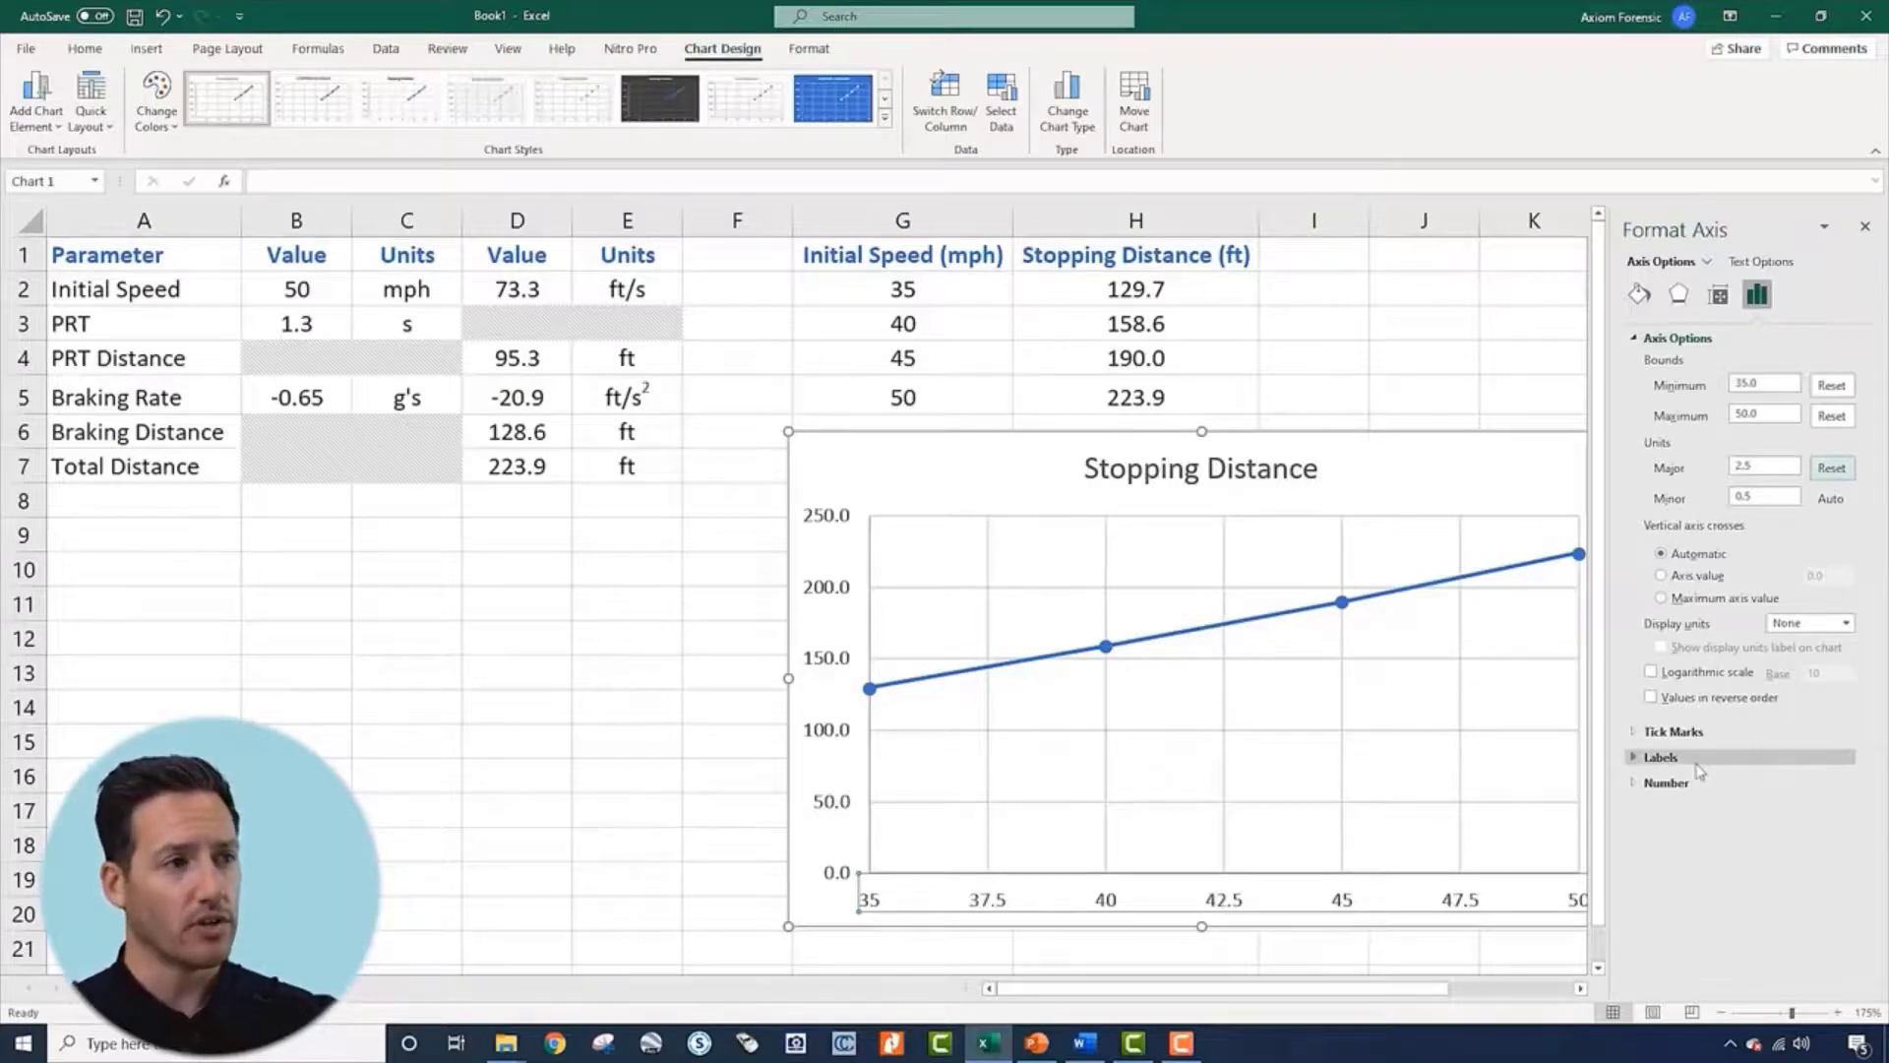
Format the horizontal axis labels as Number with 1 decimal place and close the axis formatting
{"action": "left_click", "coordinate": [1645, 784]}
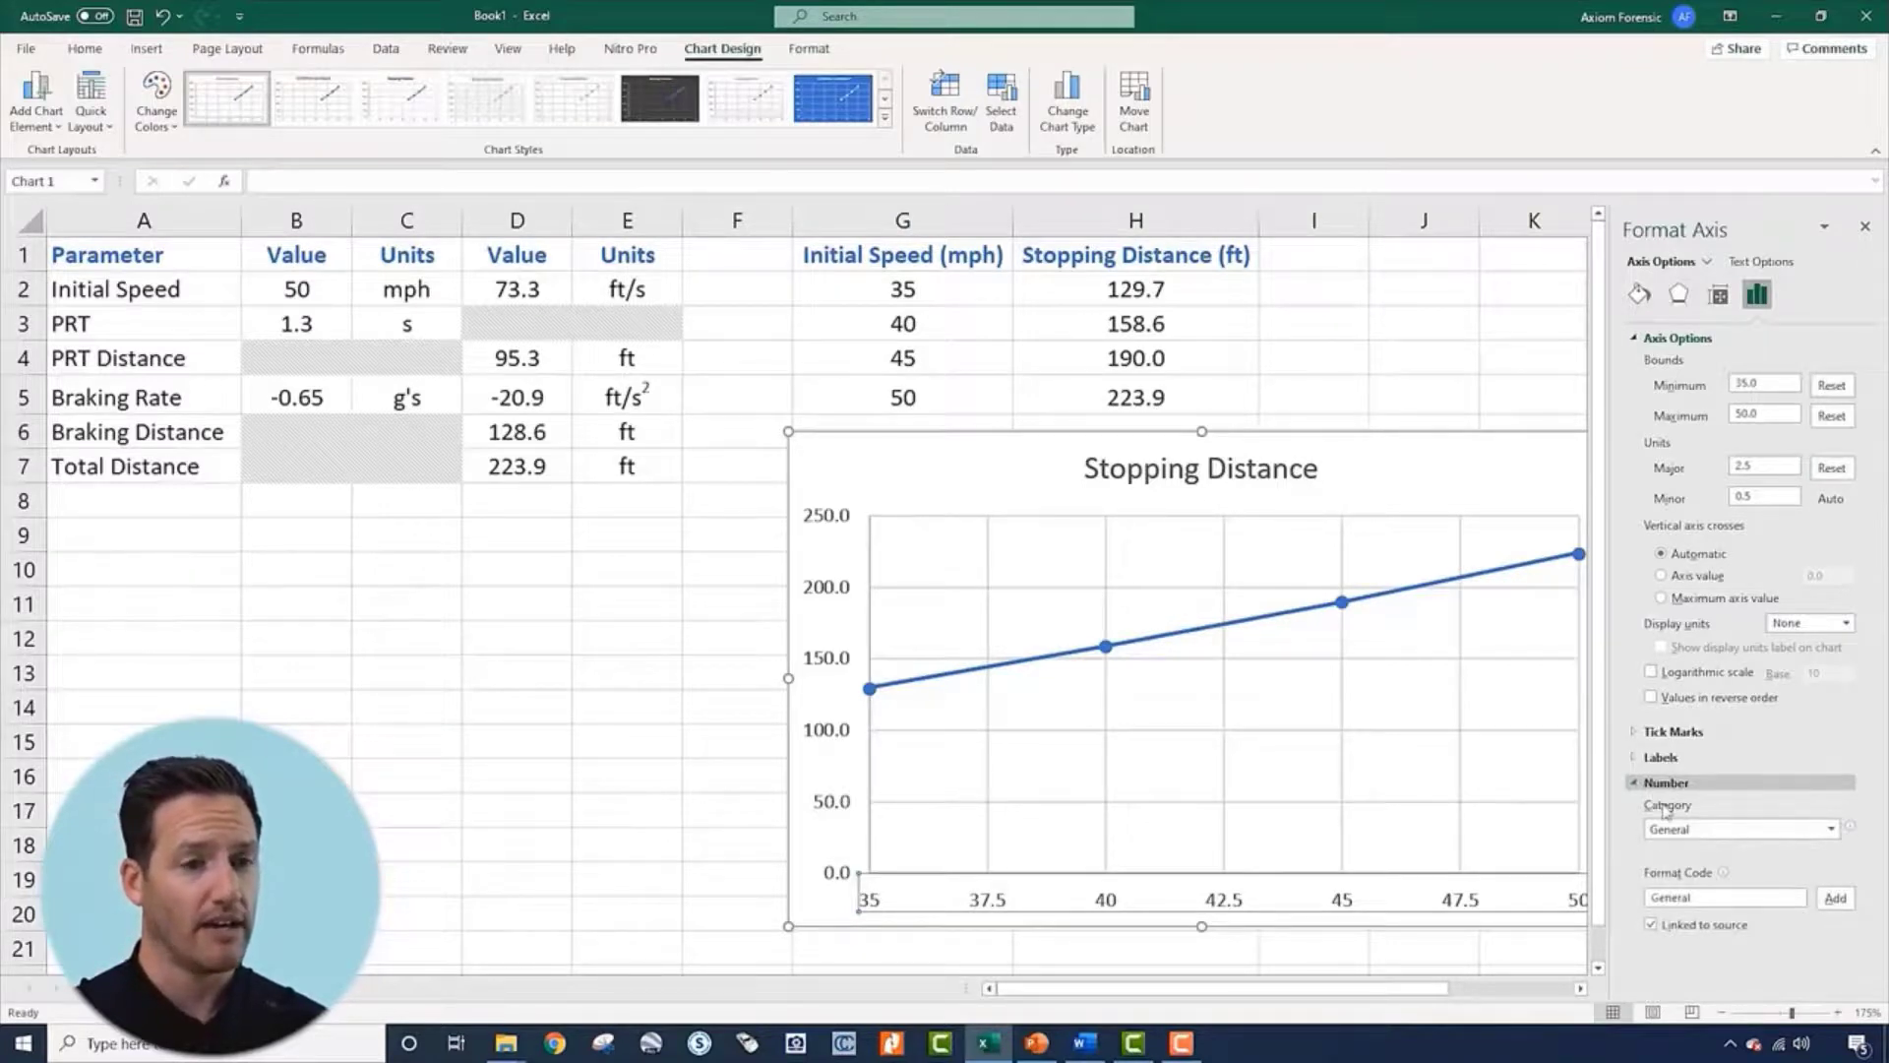
{"action": "left_click", "coordinate": [1685, 832]}
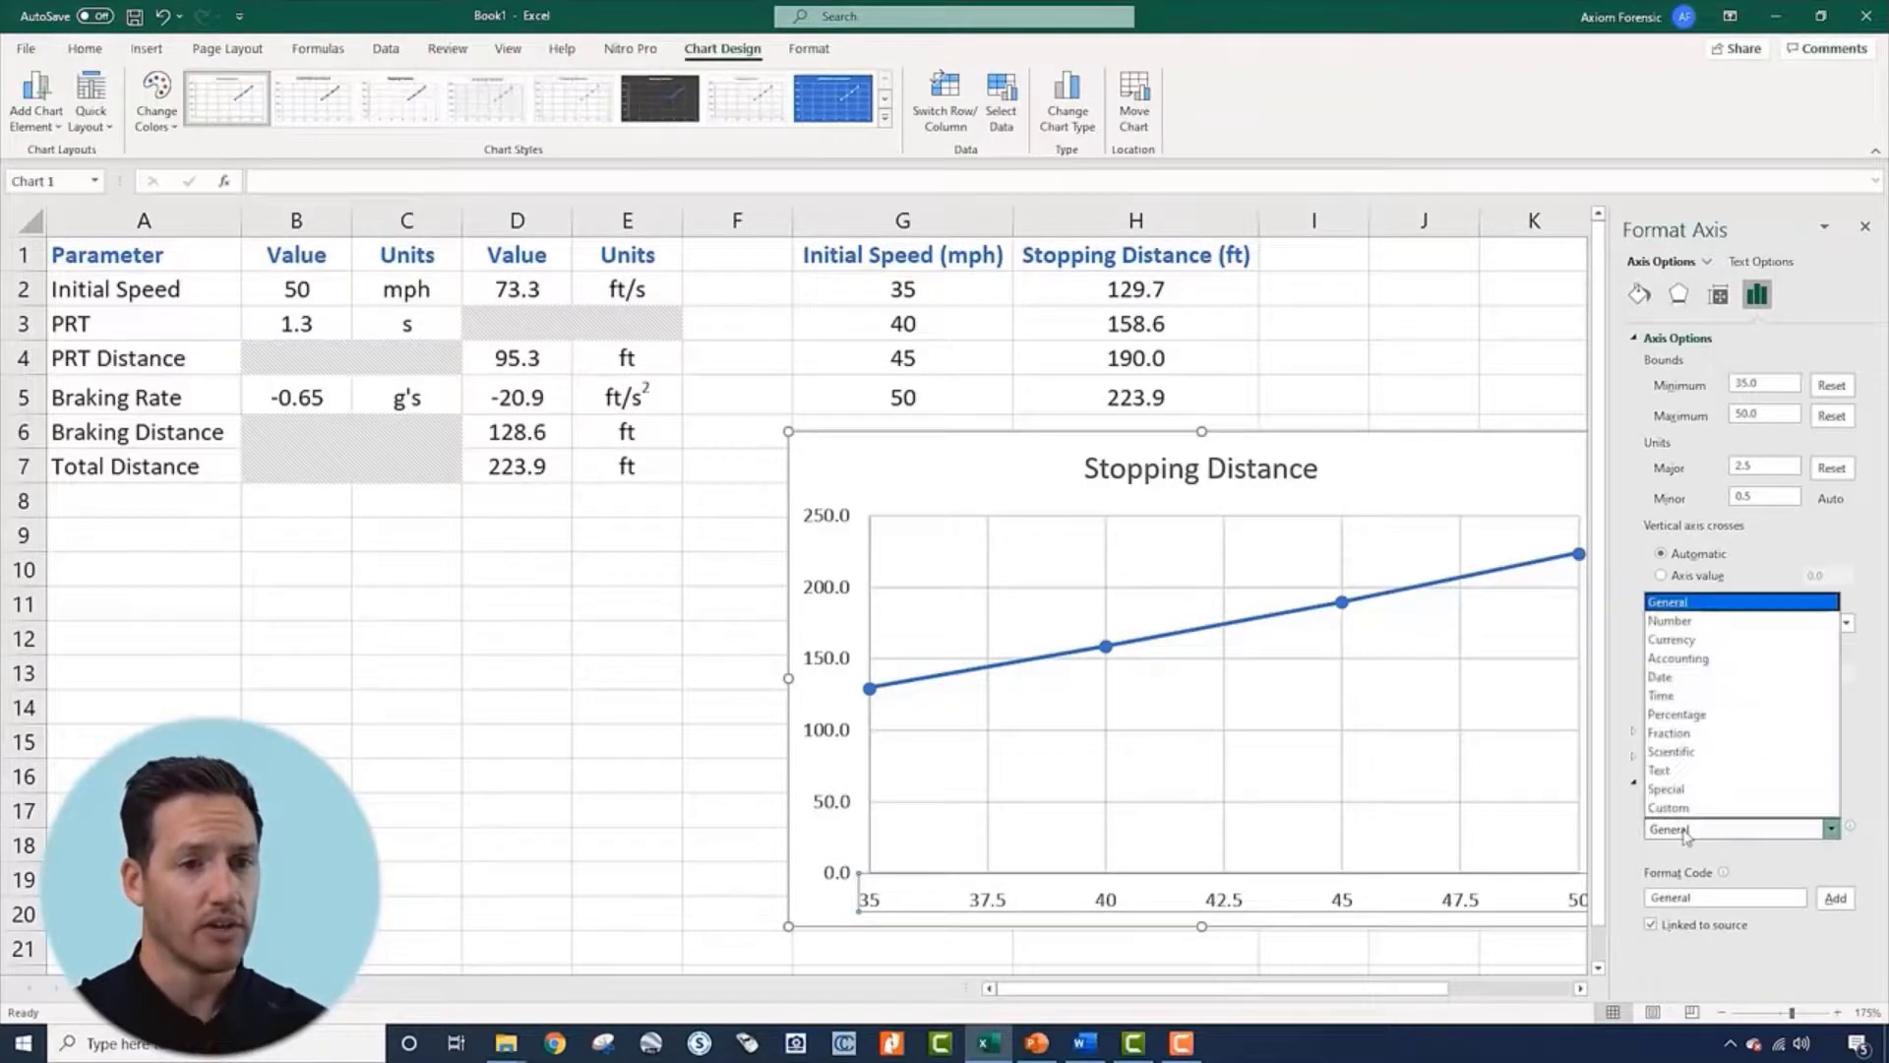
{"action": "left_click", "coordinate": [1671, 621]}
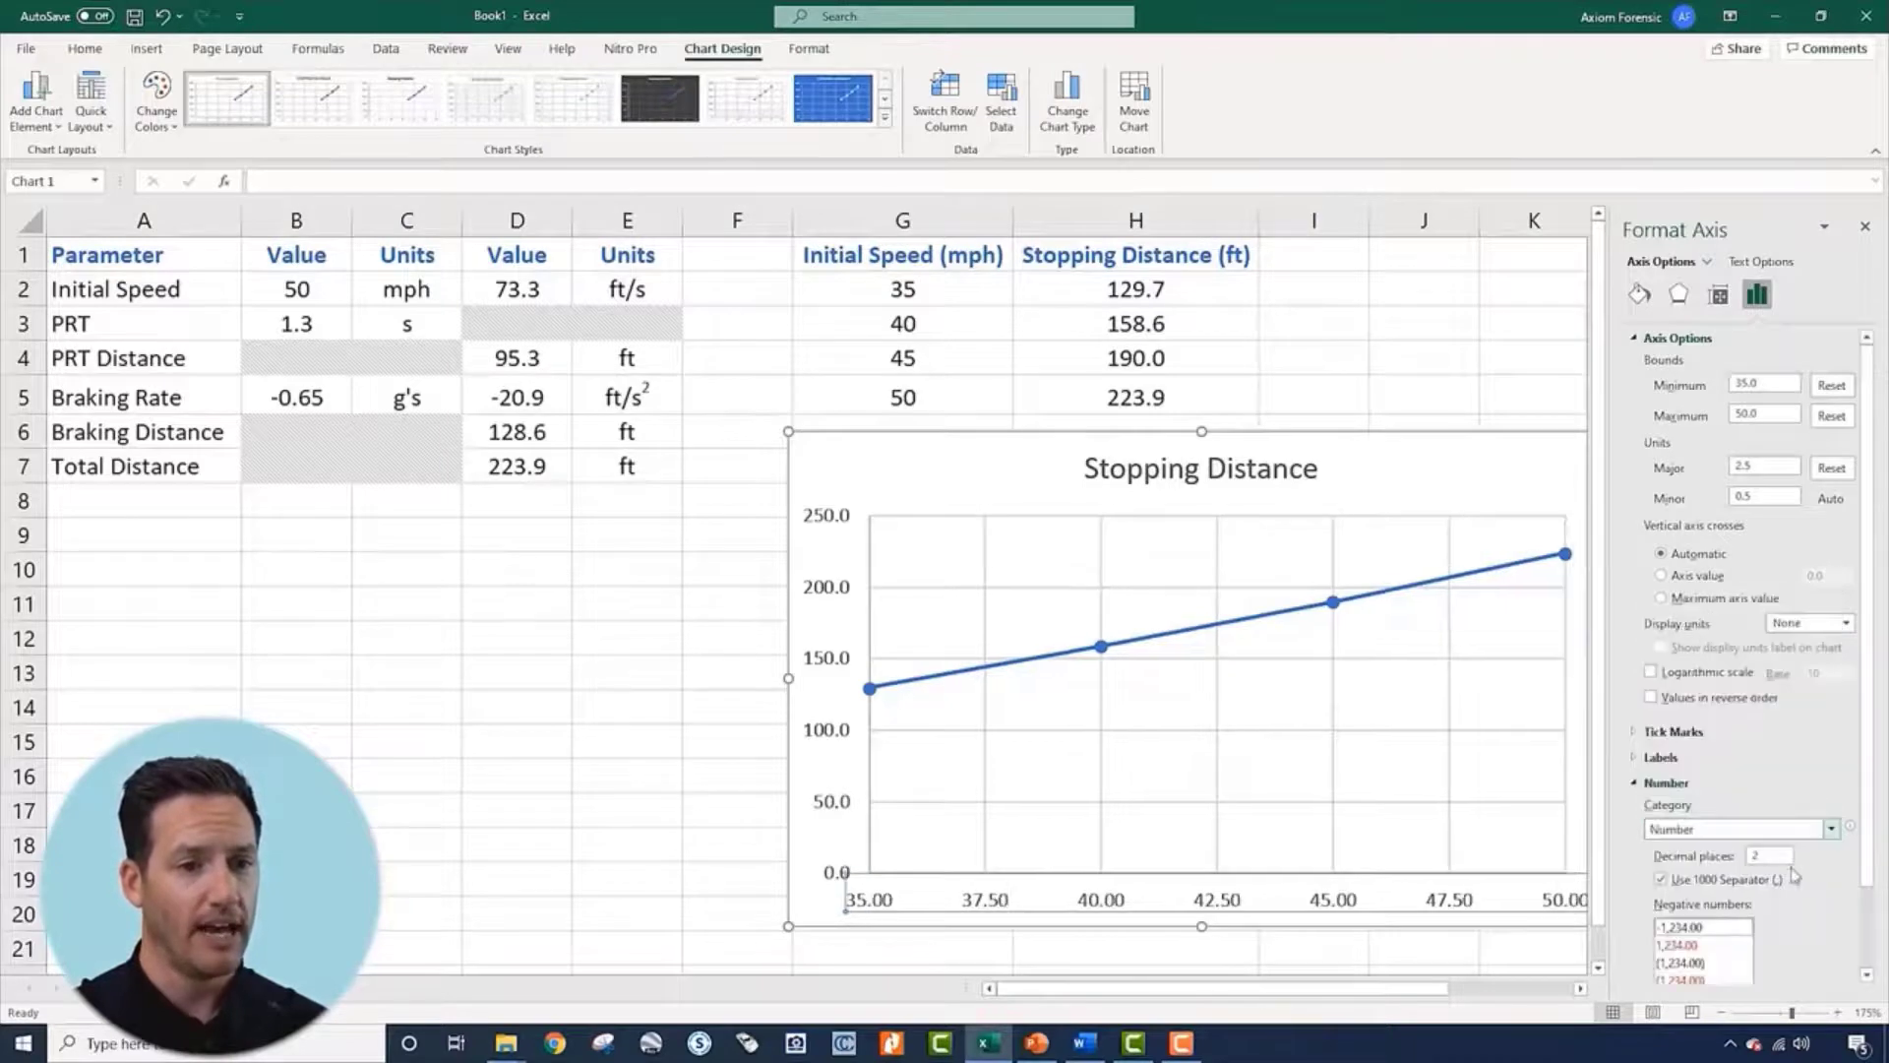
{"action": "left_click_drag", "start_coordinate": [1769, 856], "coordinate": [1748, 860]}
{"action": "type", "text": "1"}
{"action": "key", "text": "Tab"}
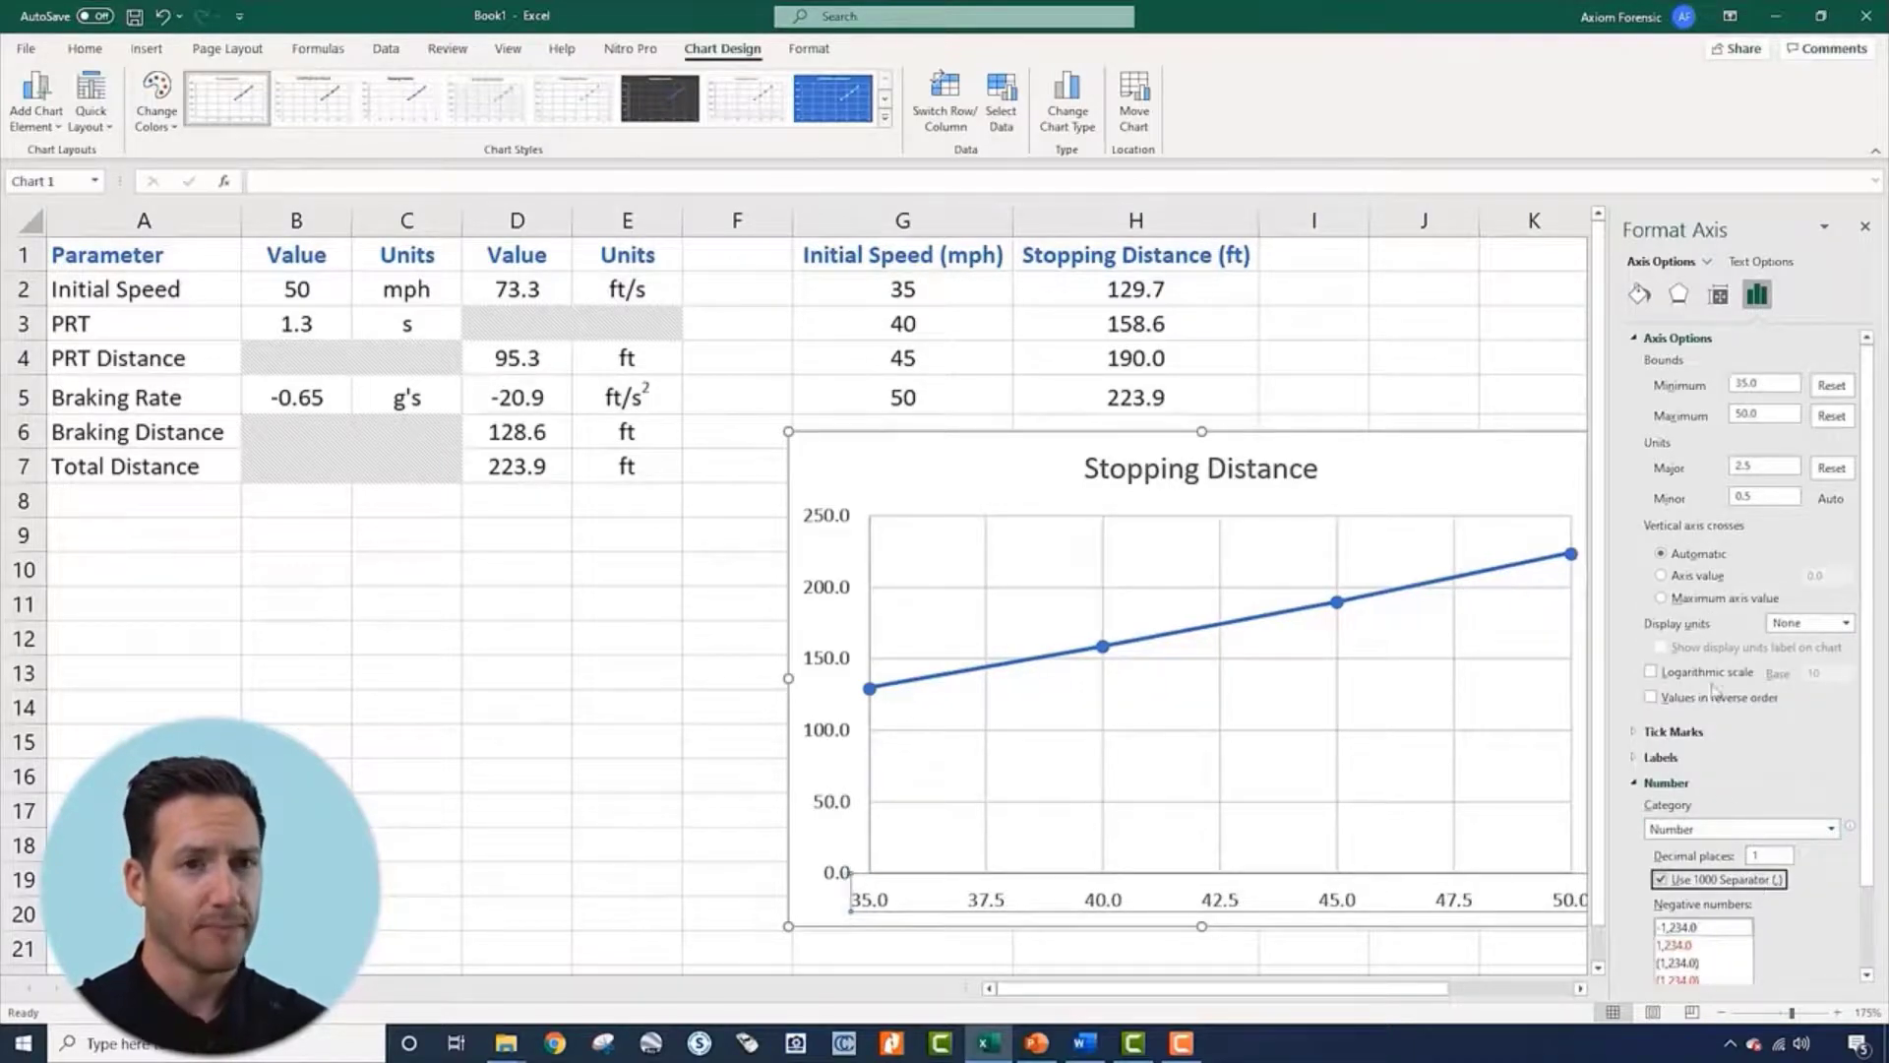
{"action": "left_click", "coordinate": [1866, 227]}
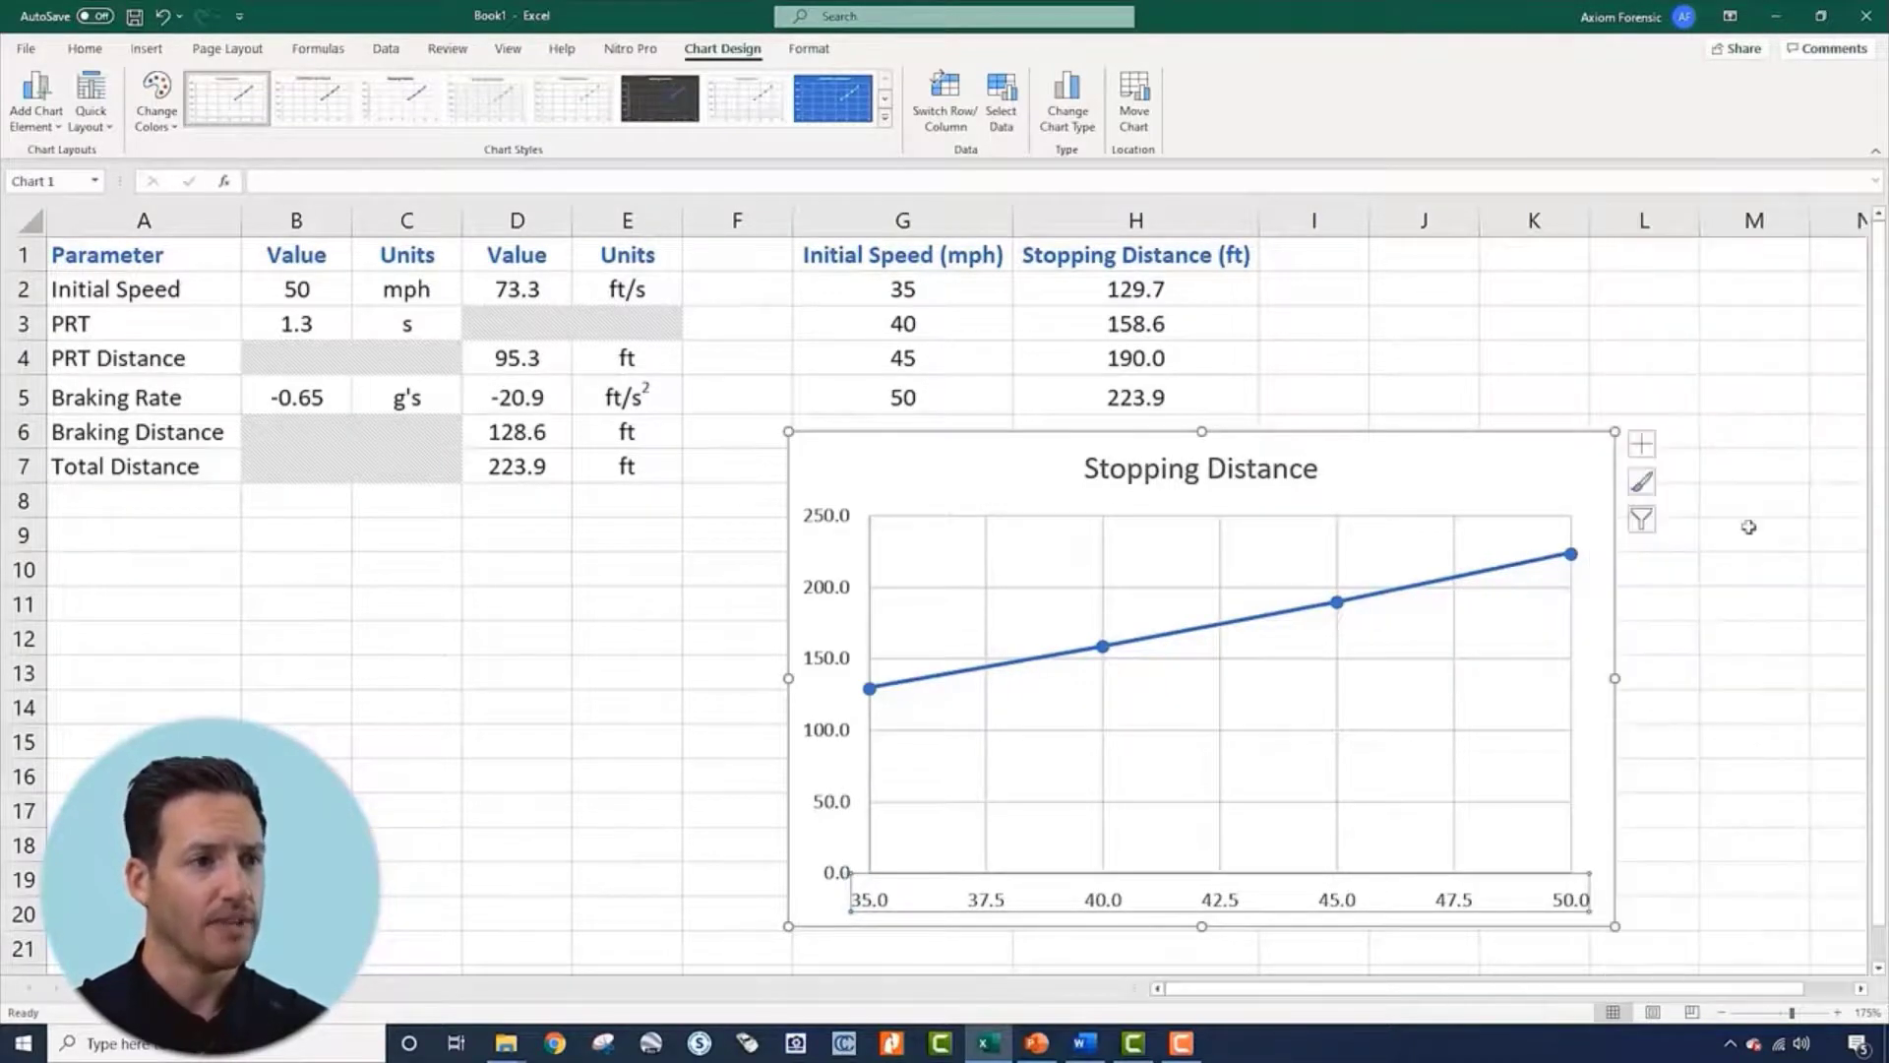
{"action": "left_click", "coordinate": [1748, 526]}
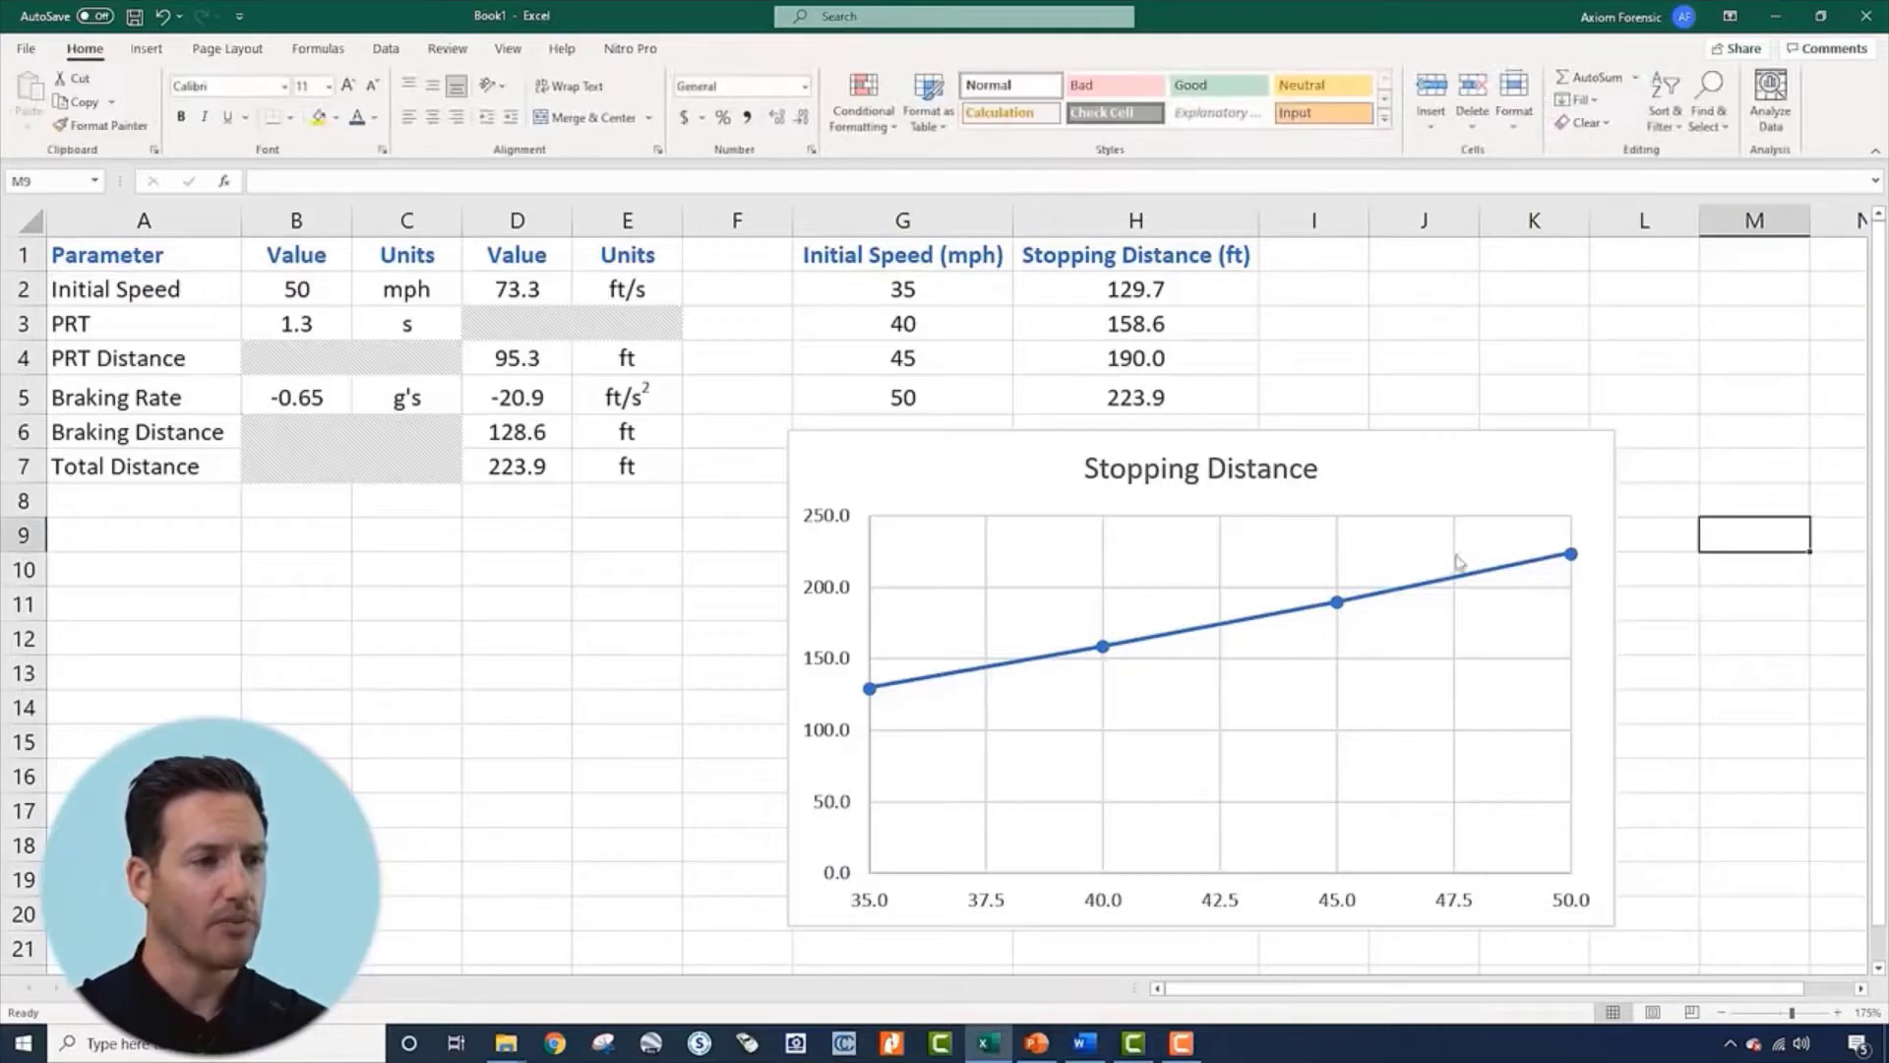
Check the table's shortest and longest stopping distances and set the vertical axis bounds to 100 and 250
{"action": "left_click", "coordinate": [1125, 295]}
{"action": "left_click", "coordinate": [1161, 394]}
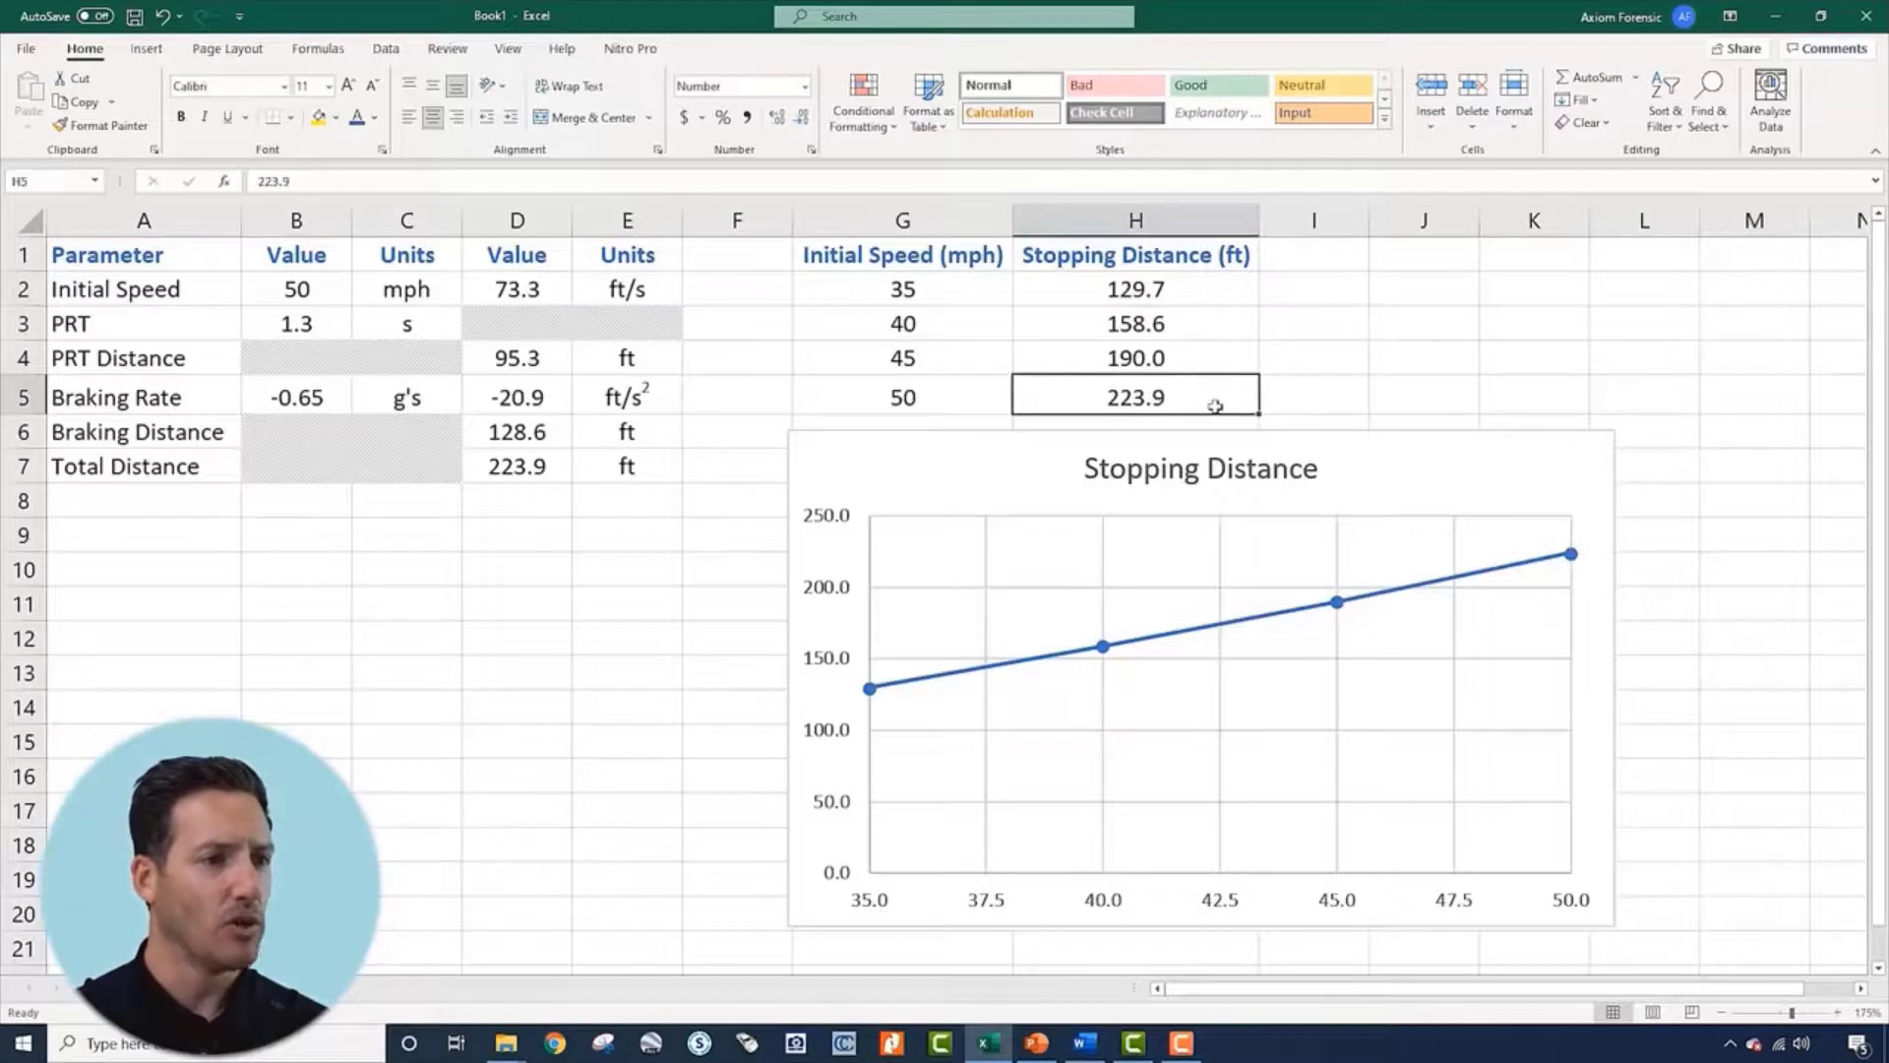
{"action": "left_click", "coordinate": [842, 741]}
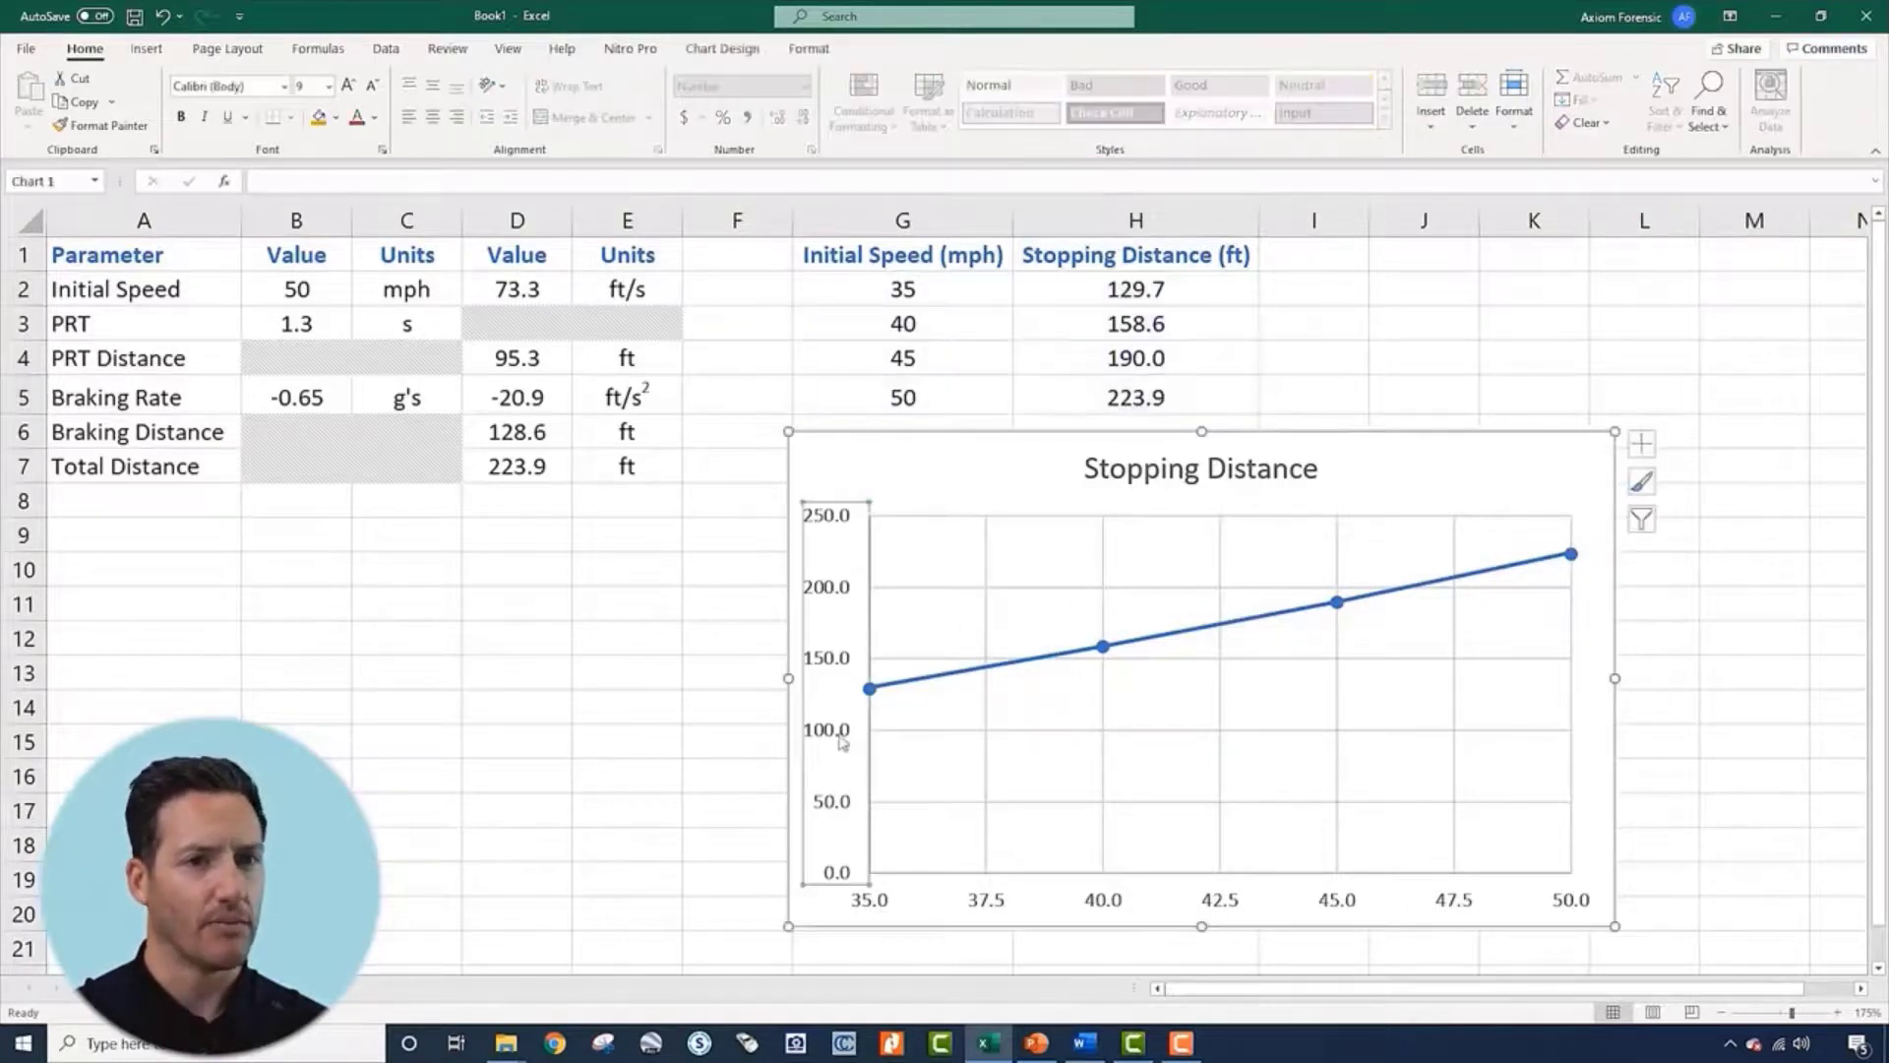
{"action": "double_click", "coordinate": [842, 741]}
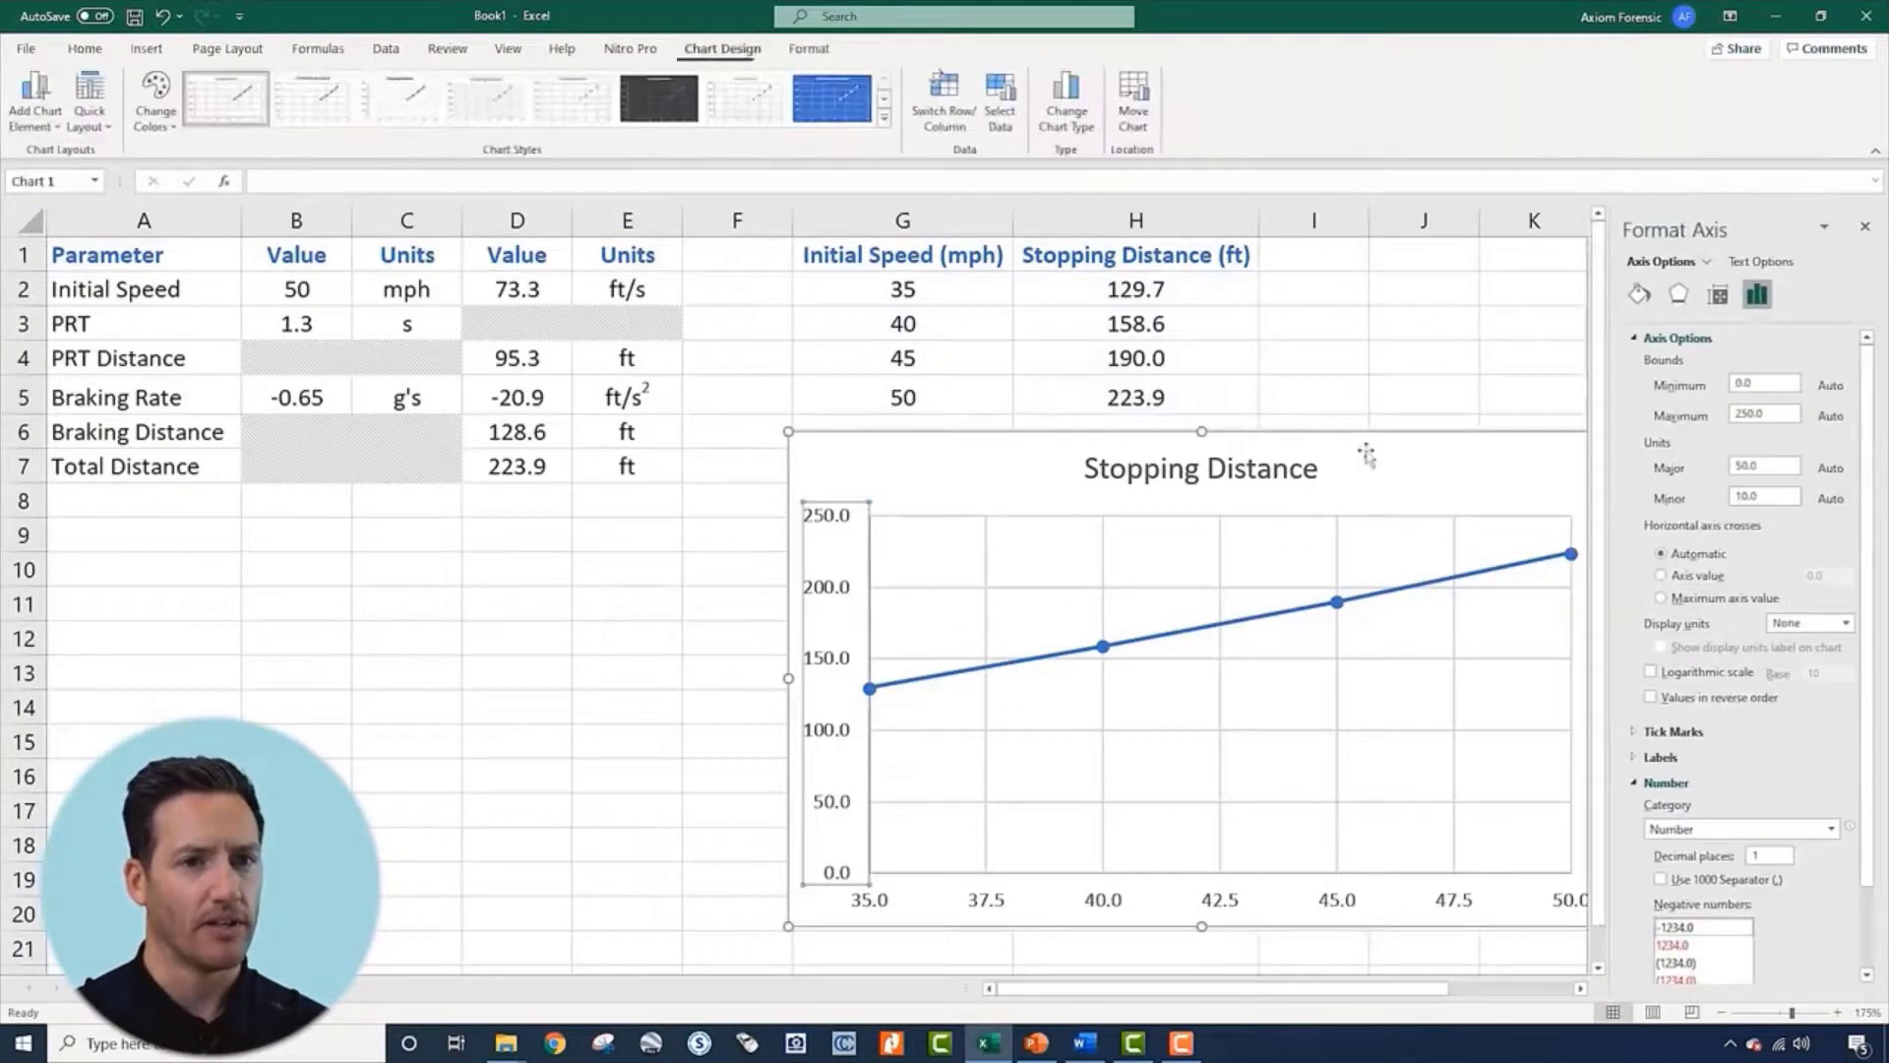
{"action": "left_click", "coordinate": [1759, 386]}
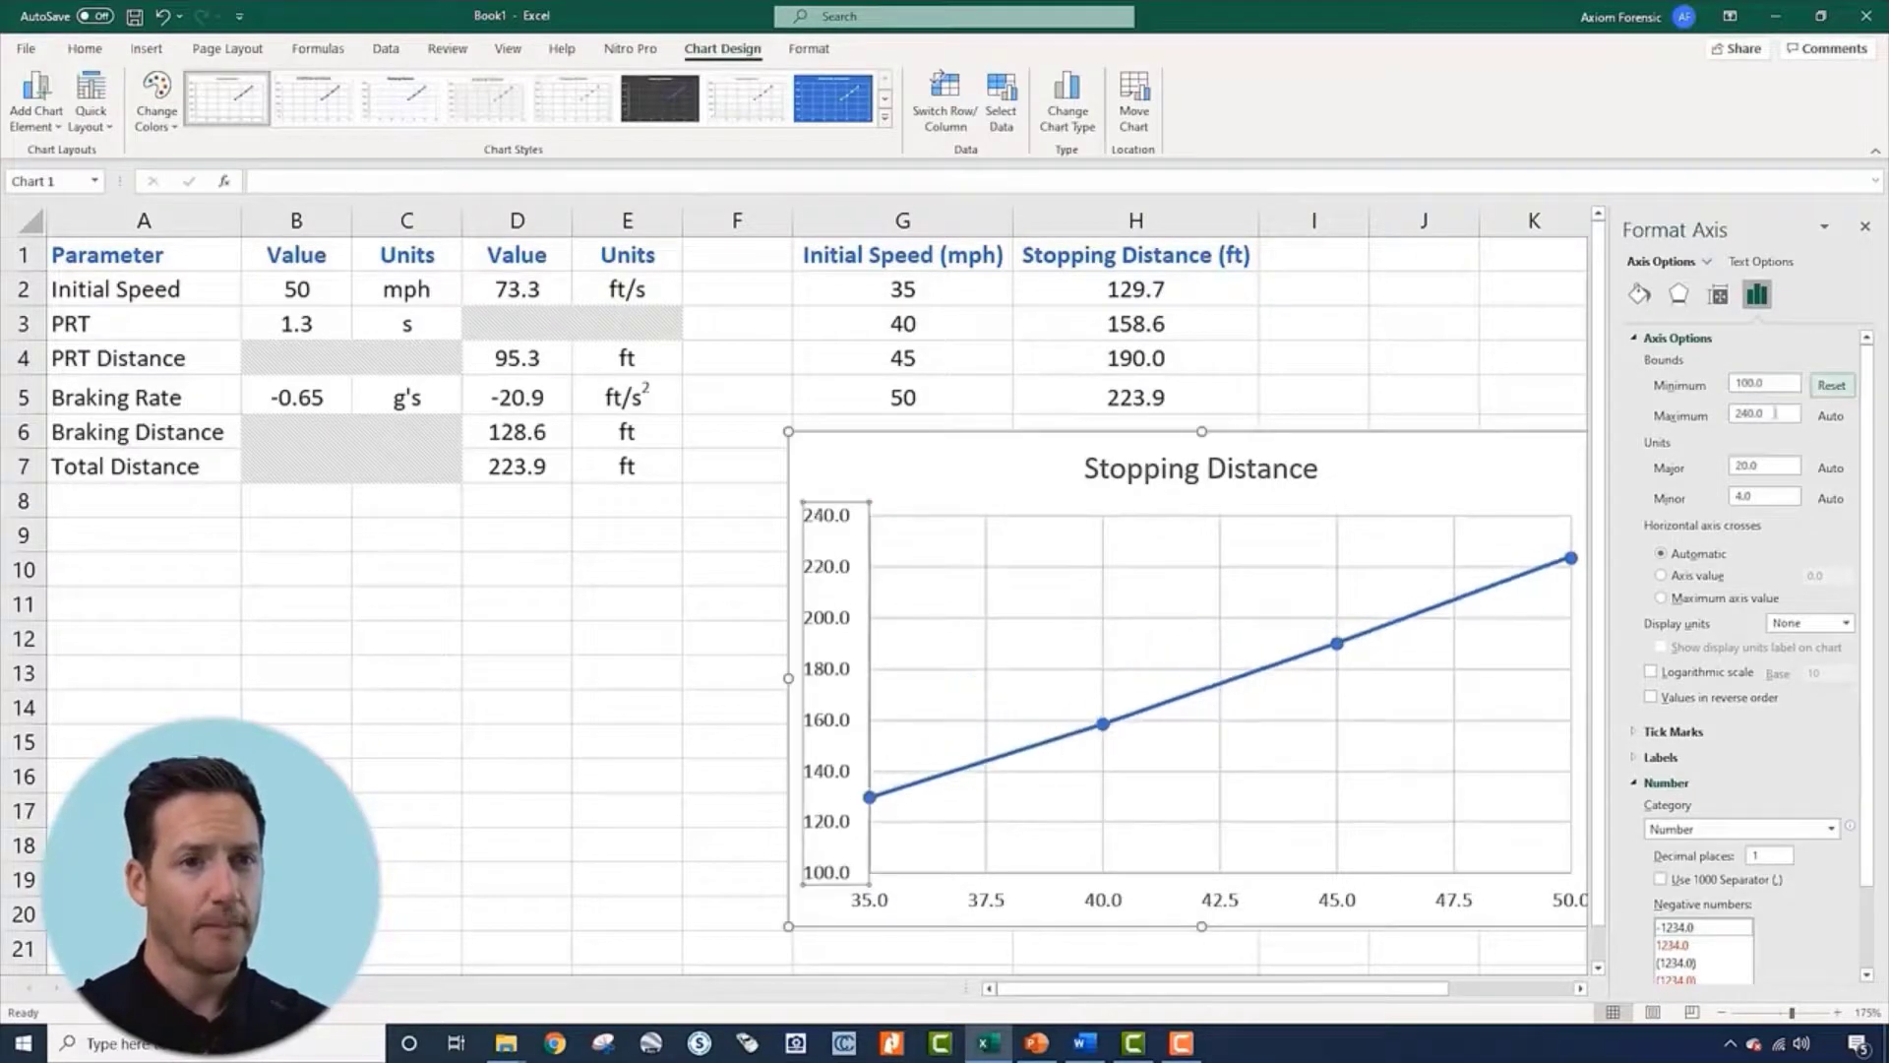
{"action": "left_click_drag", "start_coordinate": [1767, 414], "coordinate": [1724, 428]}
{"action": "type", "text": "250"}
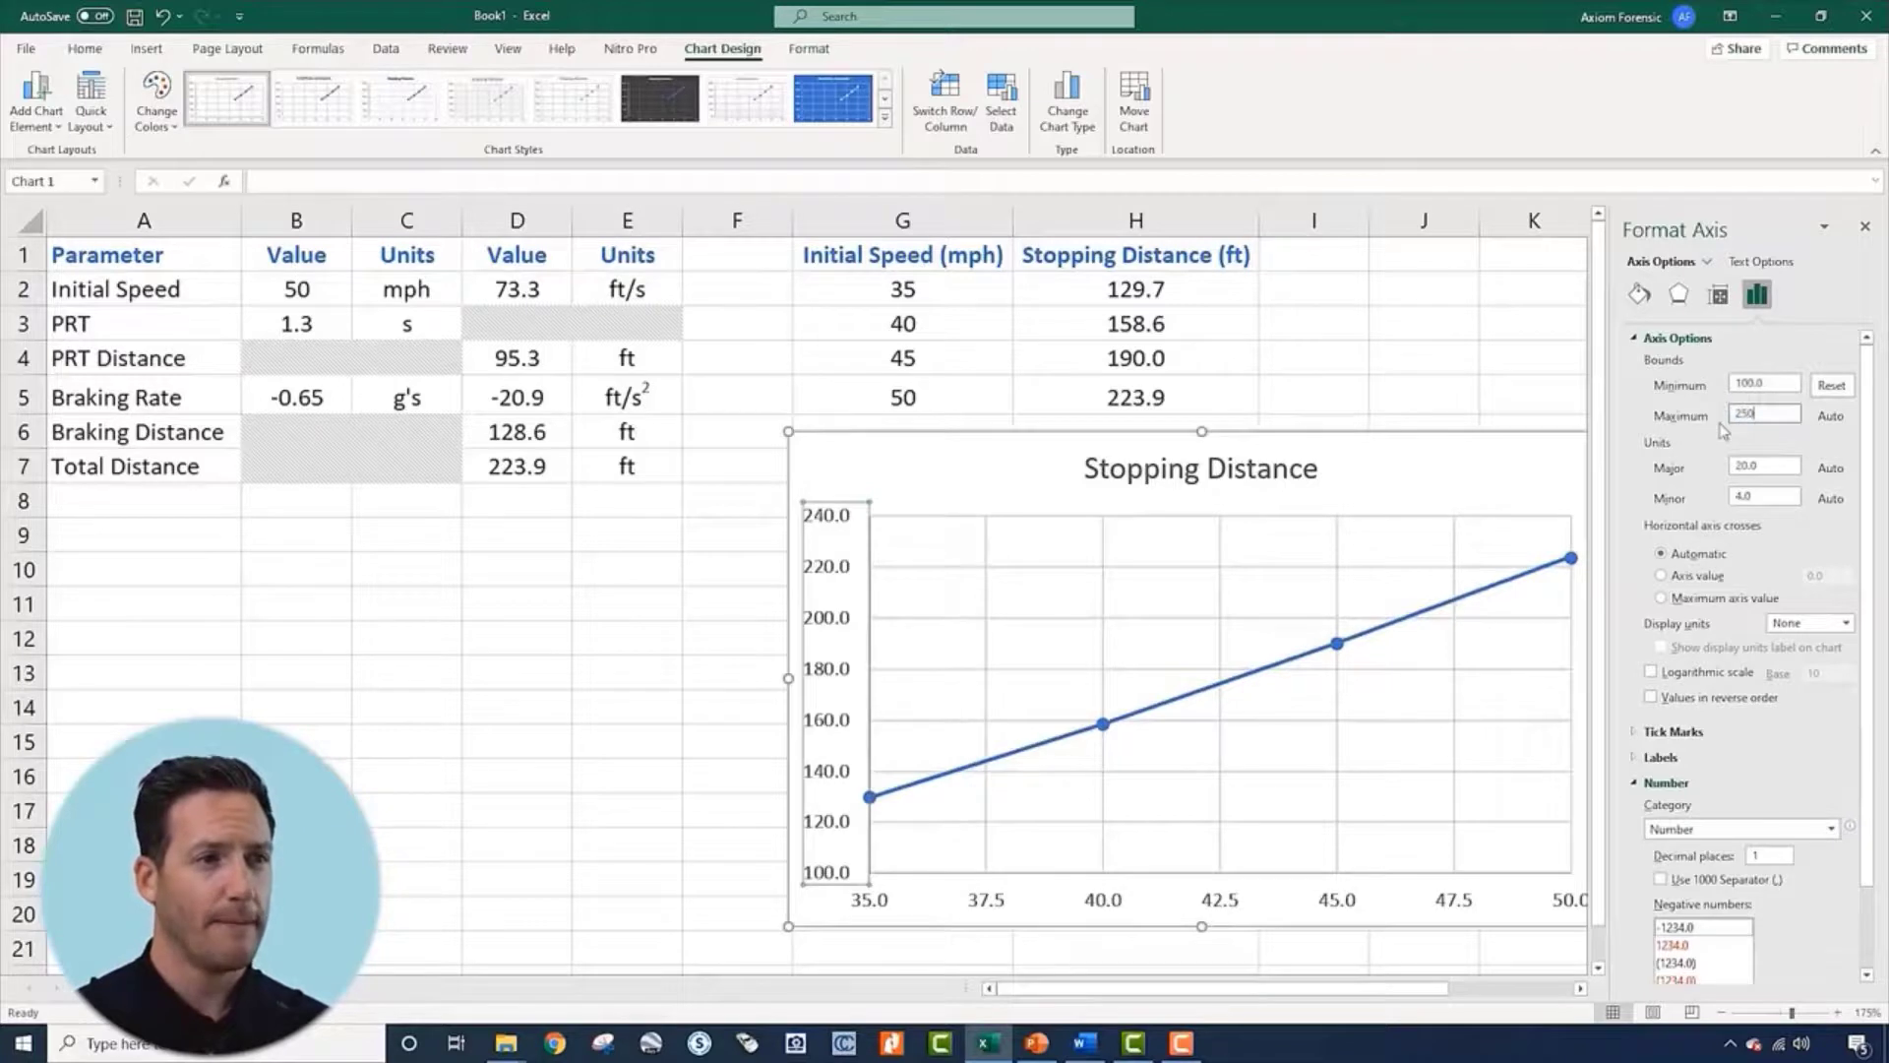
{"action": "key", "text": "Return"}
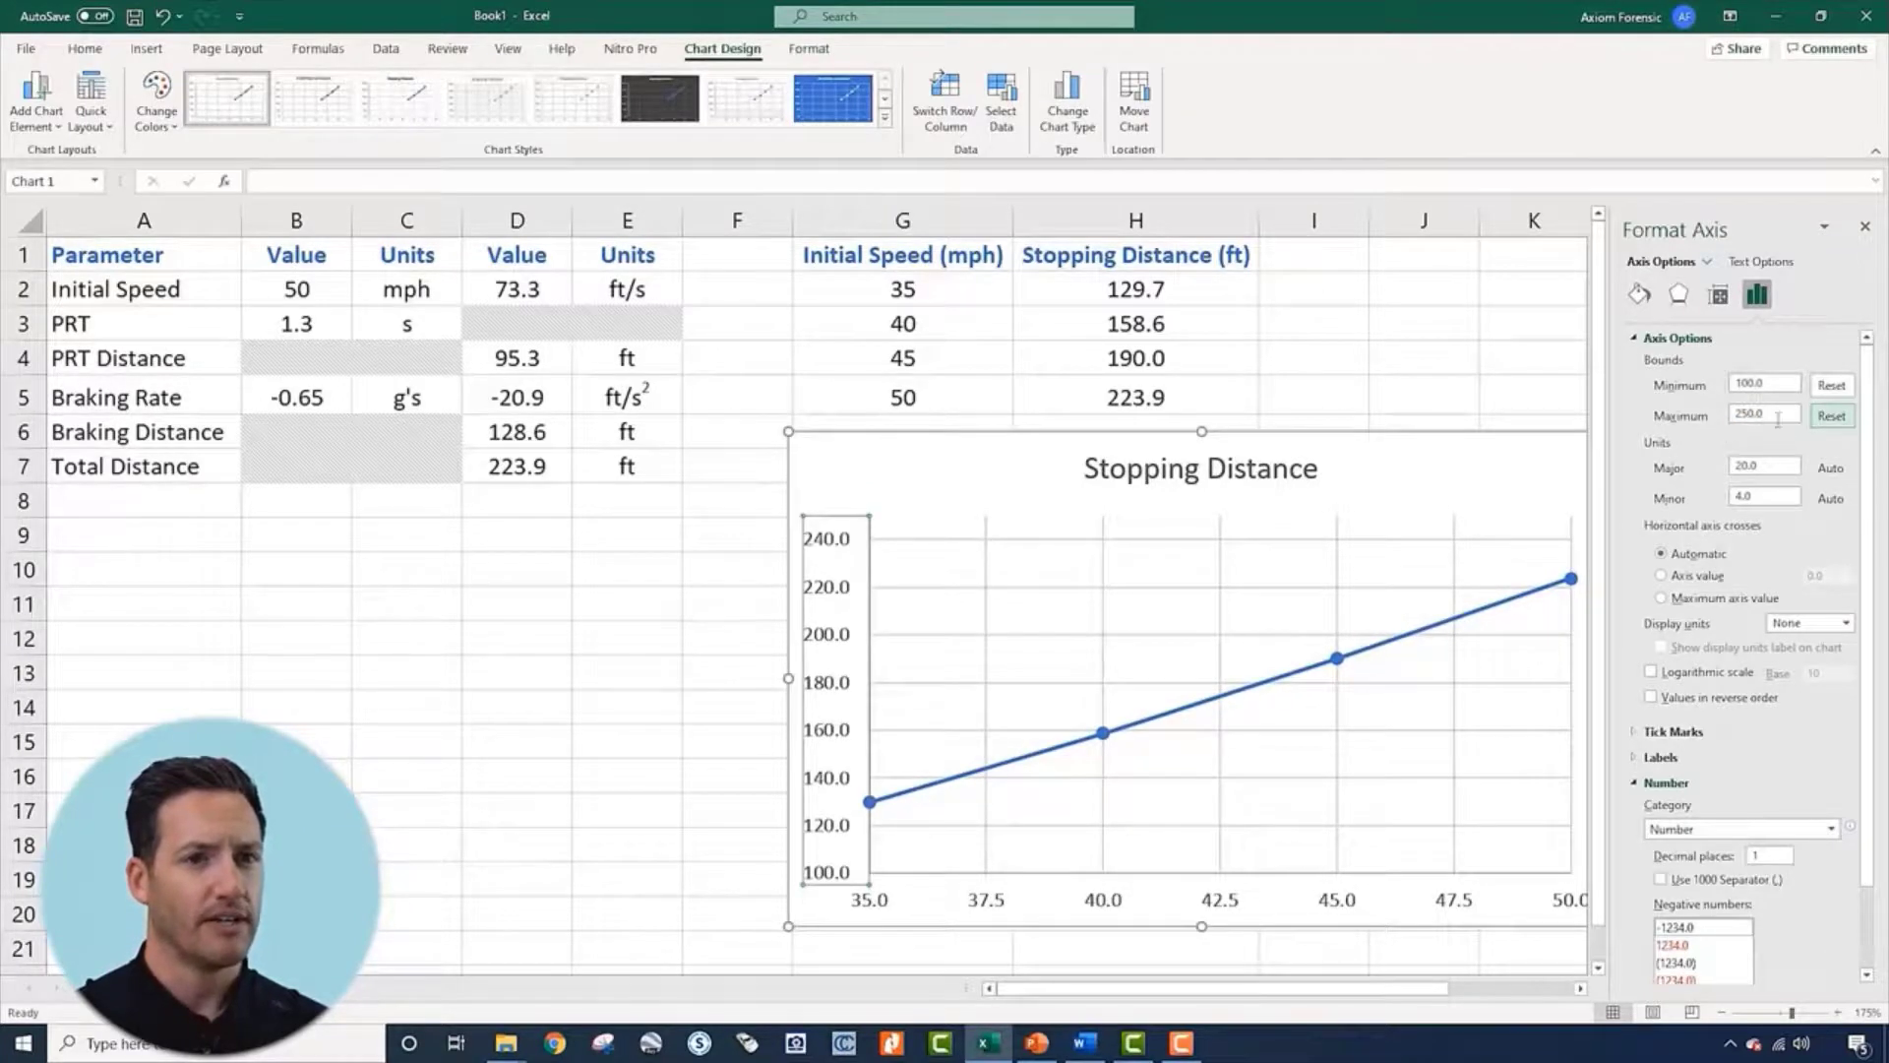
Set the vertical axis's major unit to 25
{"action": "double_click", "coordinate": [1746, 414]}
{"action": "left_click_drag", "start_coordinate": [1779, 462], "coordinate": [1672, 478]}
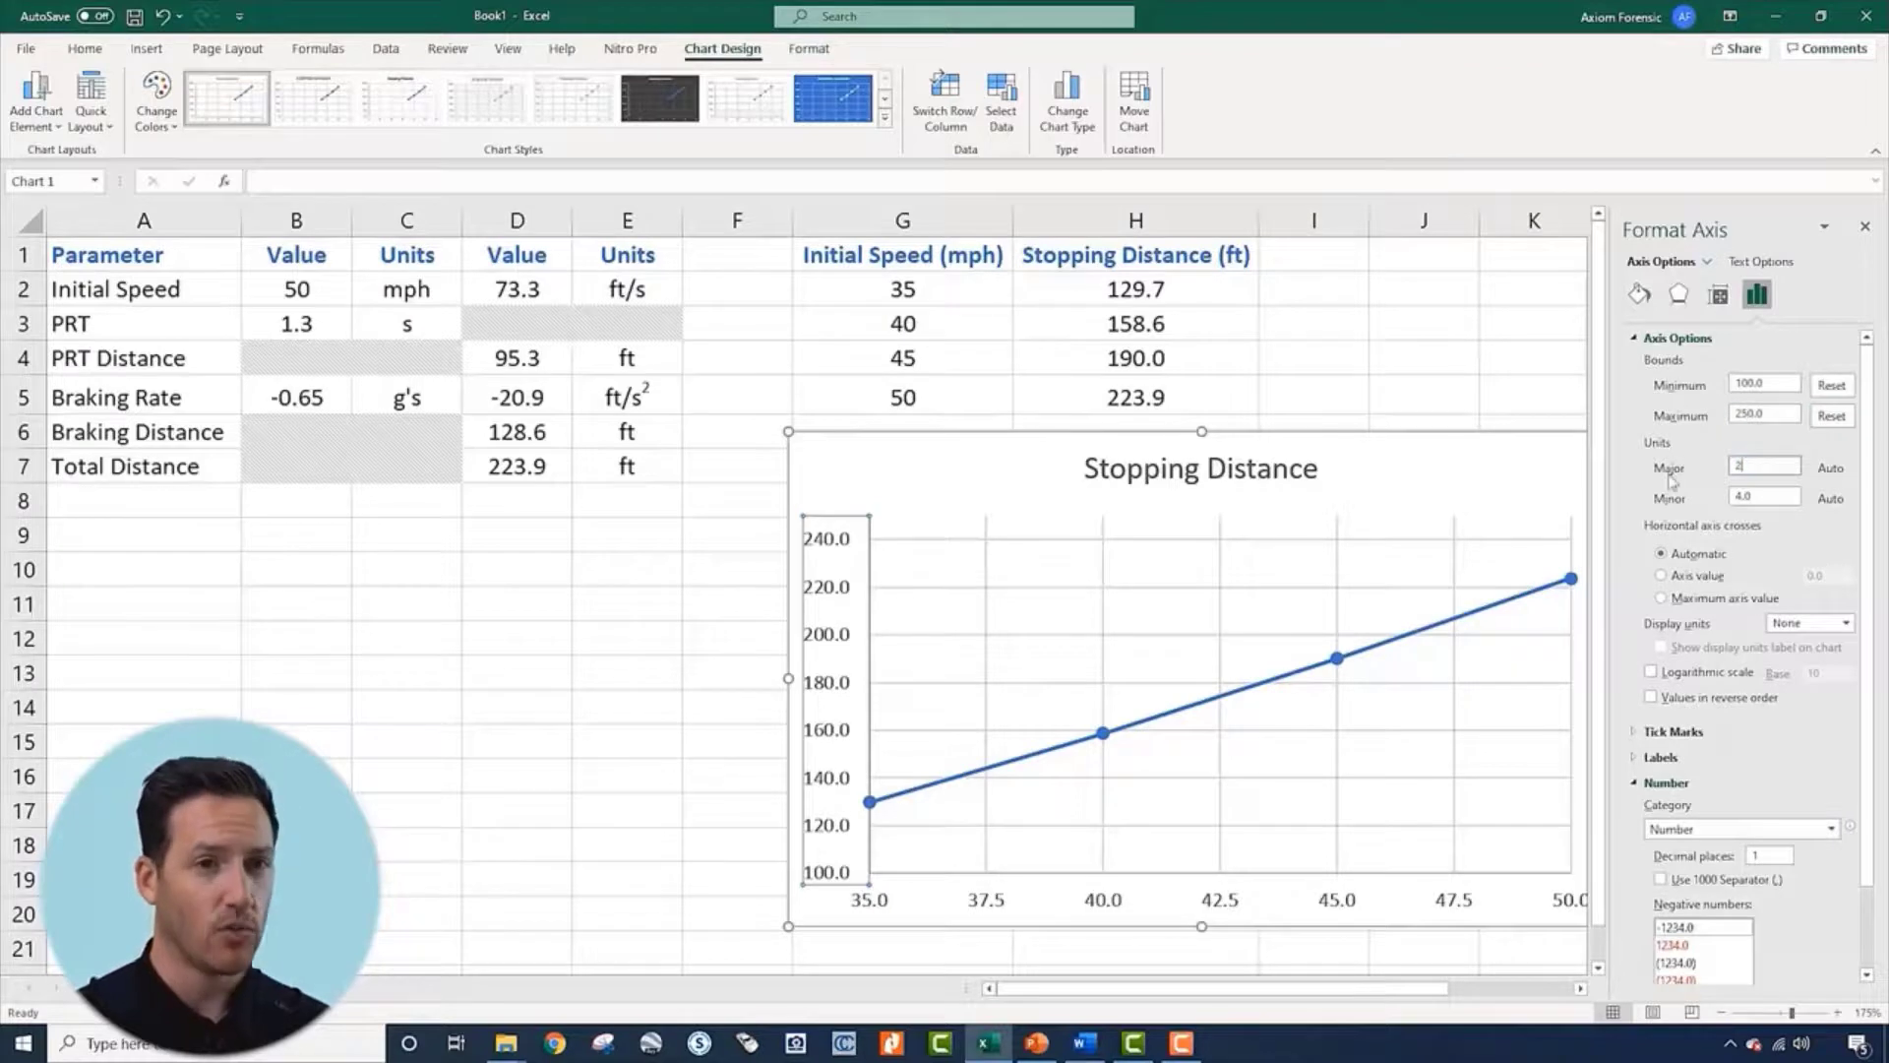
{"action": "type", "text": "25"}
{"action": "key", "text": "Return"}
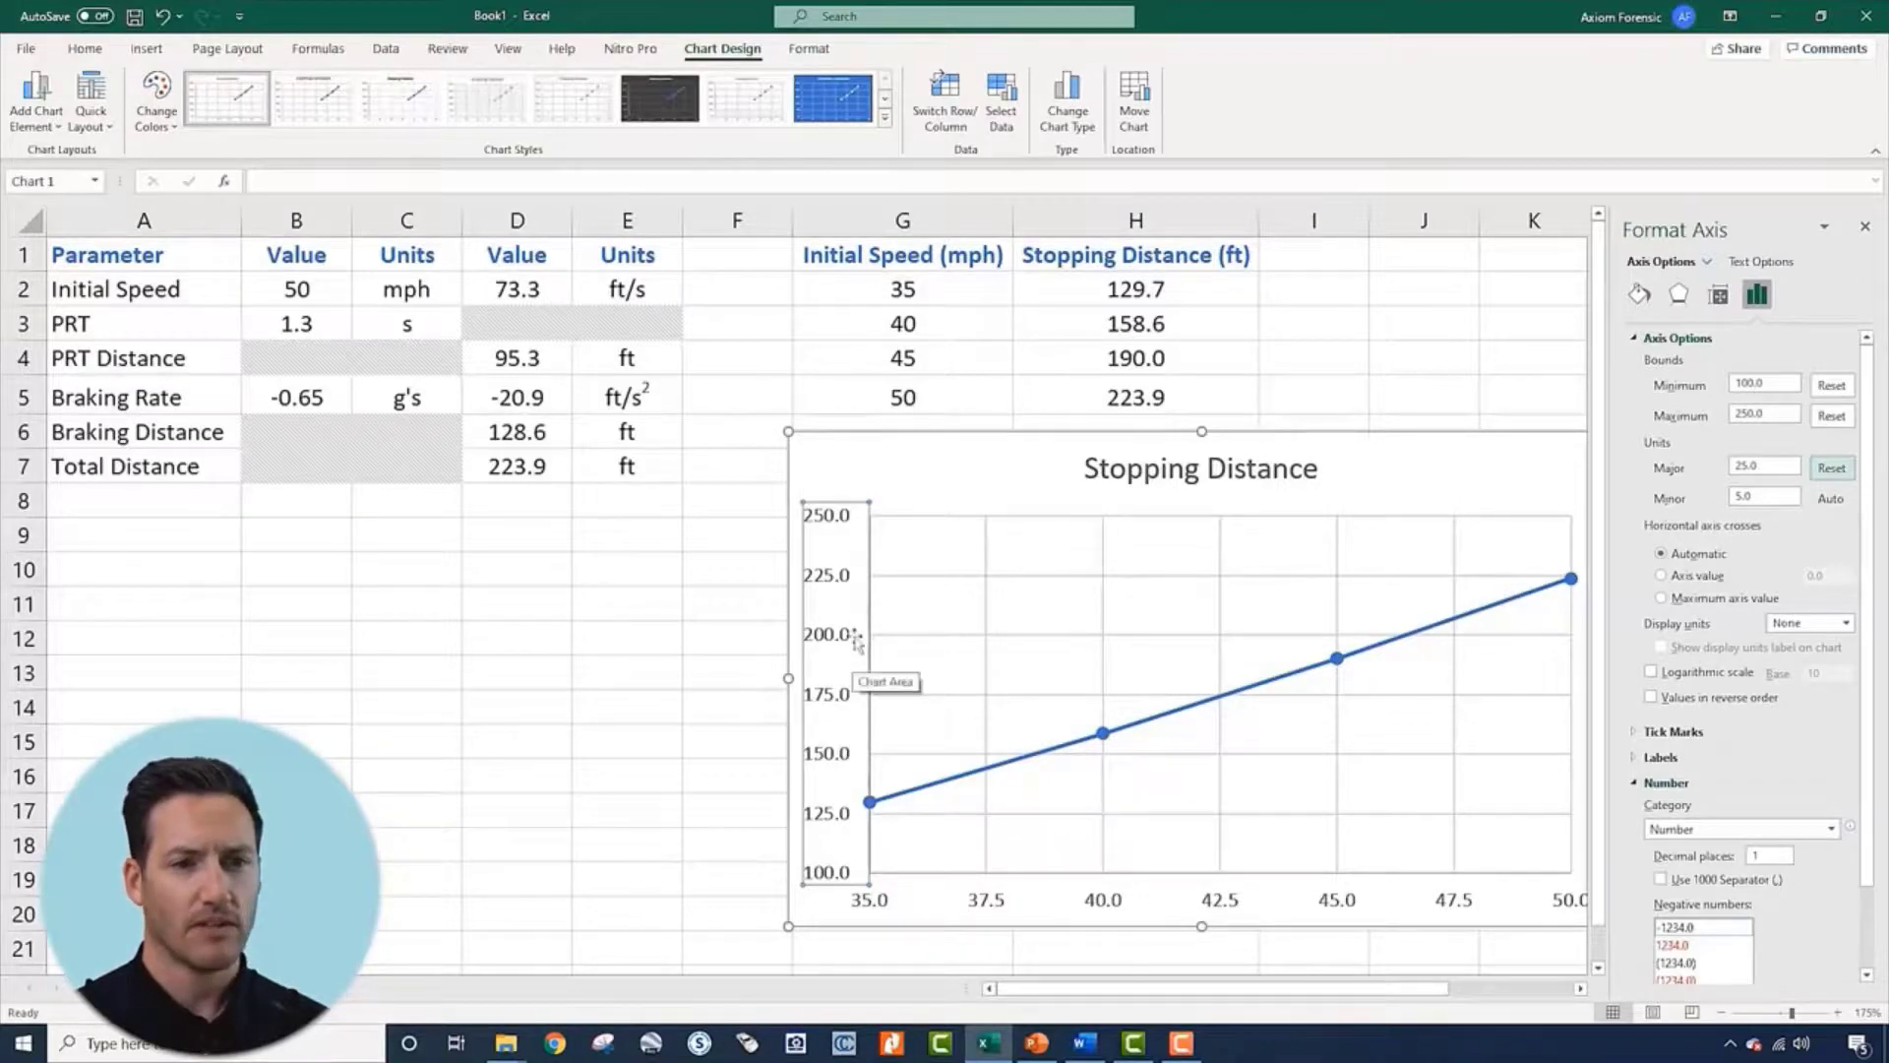
Show the vertical axis labels with 0 decimal places and close the axis formatting
{"action": "double_click", "coordinate": [1766, 855]}
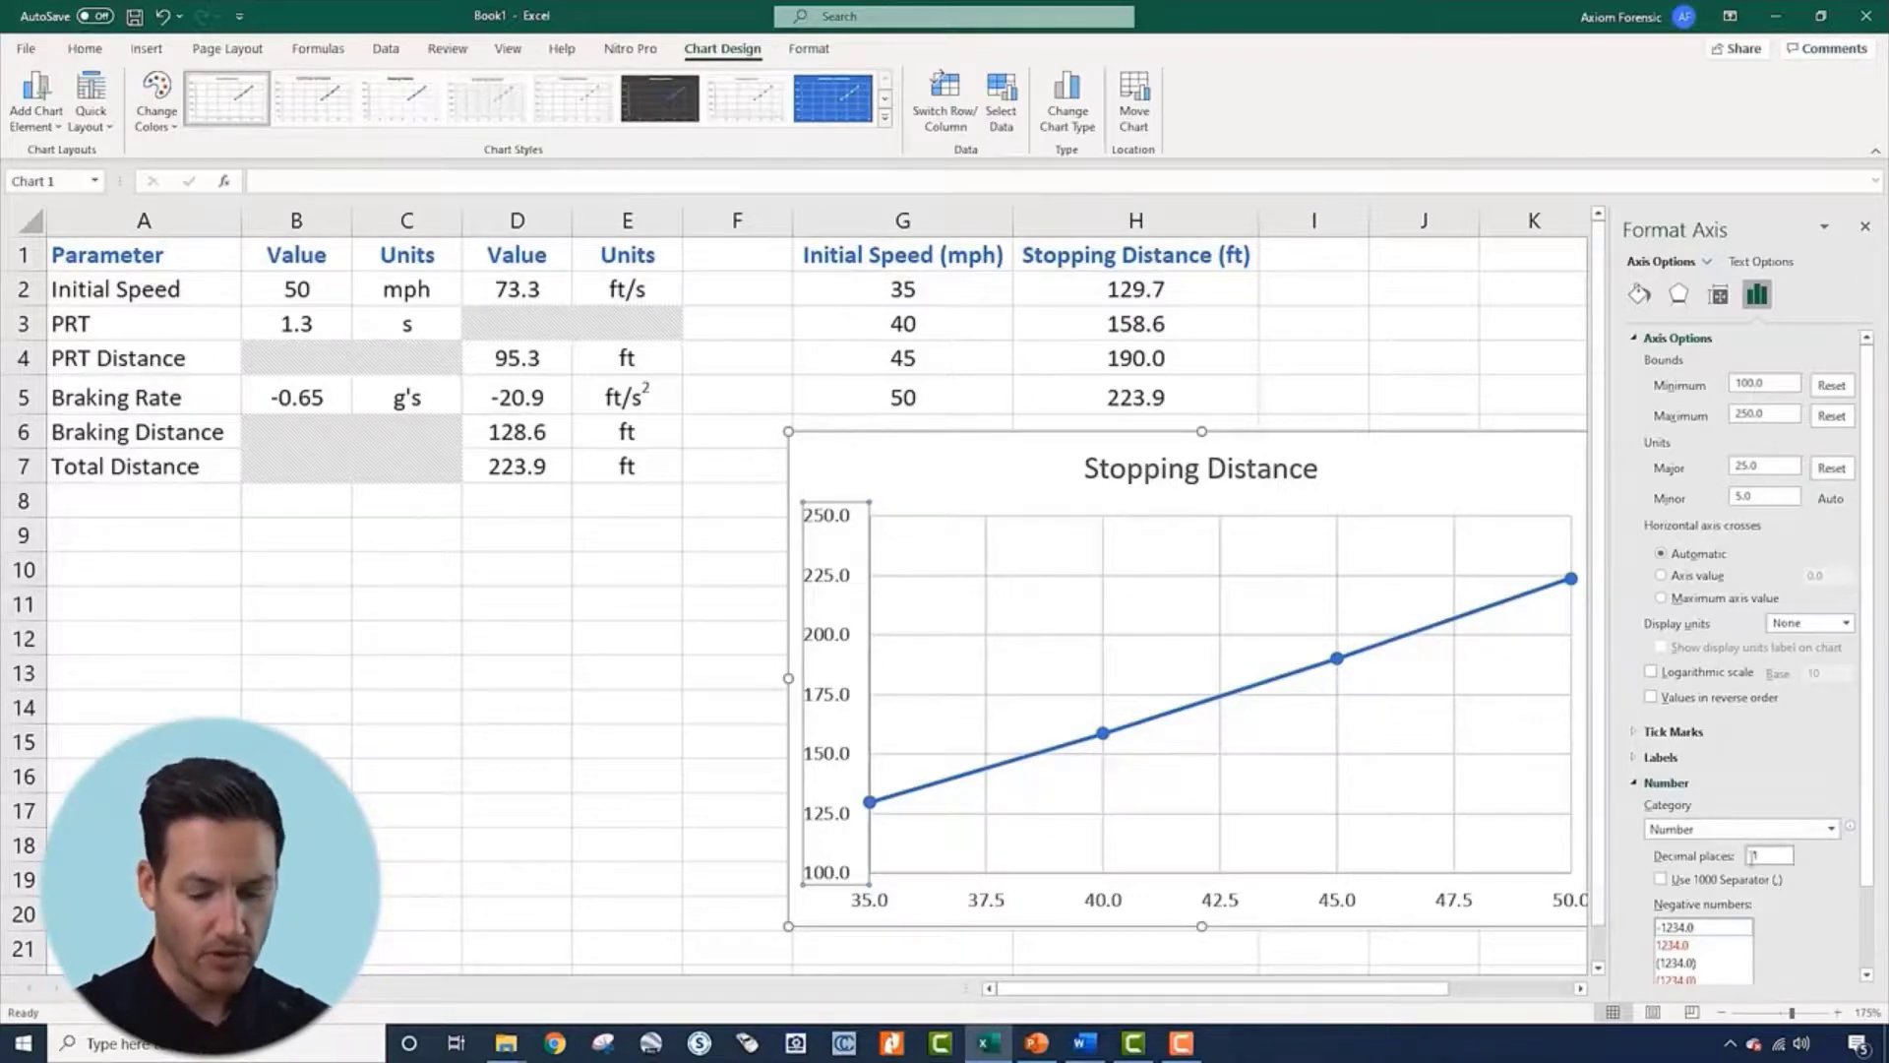
{"action": "type", "text": "0"}
{"action": "key", "text": "Tab"}
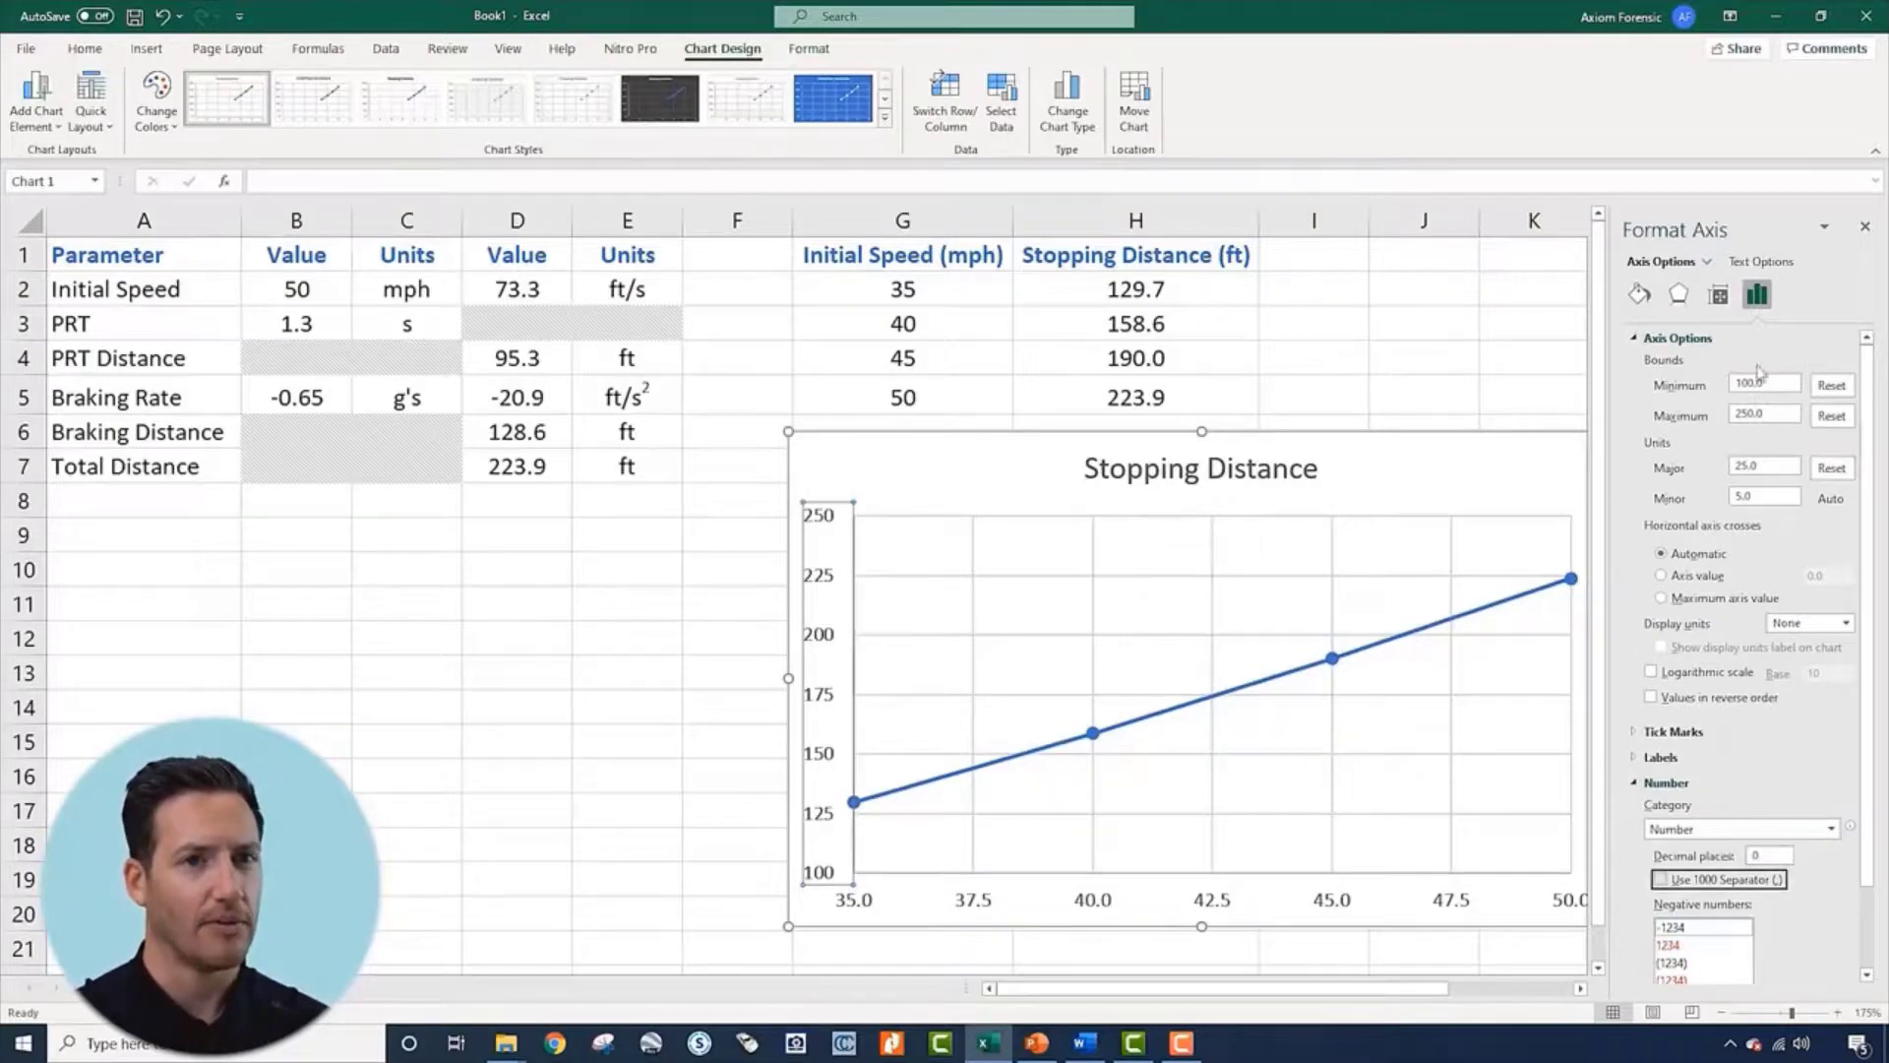
{"action": "left_click", "coordinate": [1865, 227]}
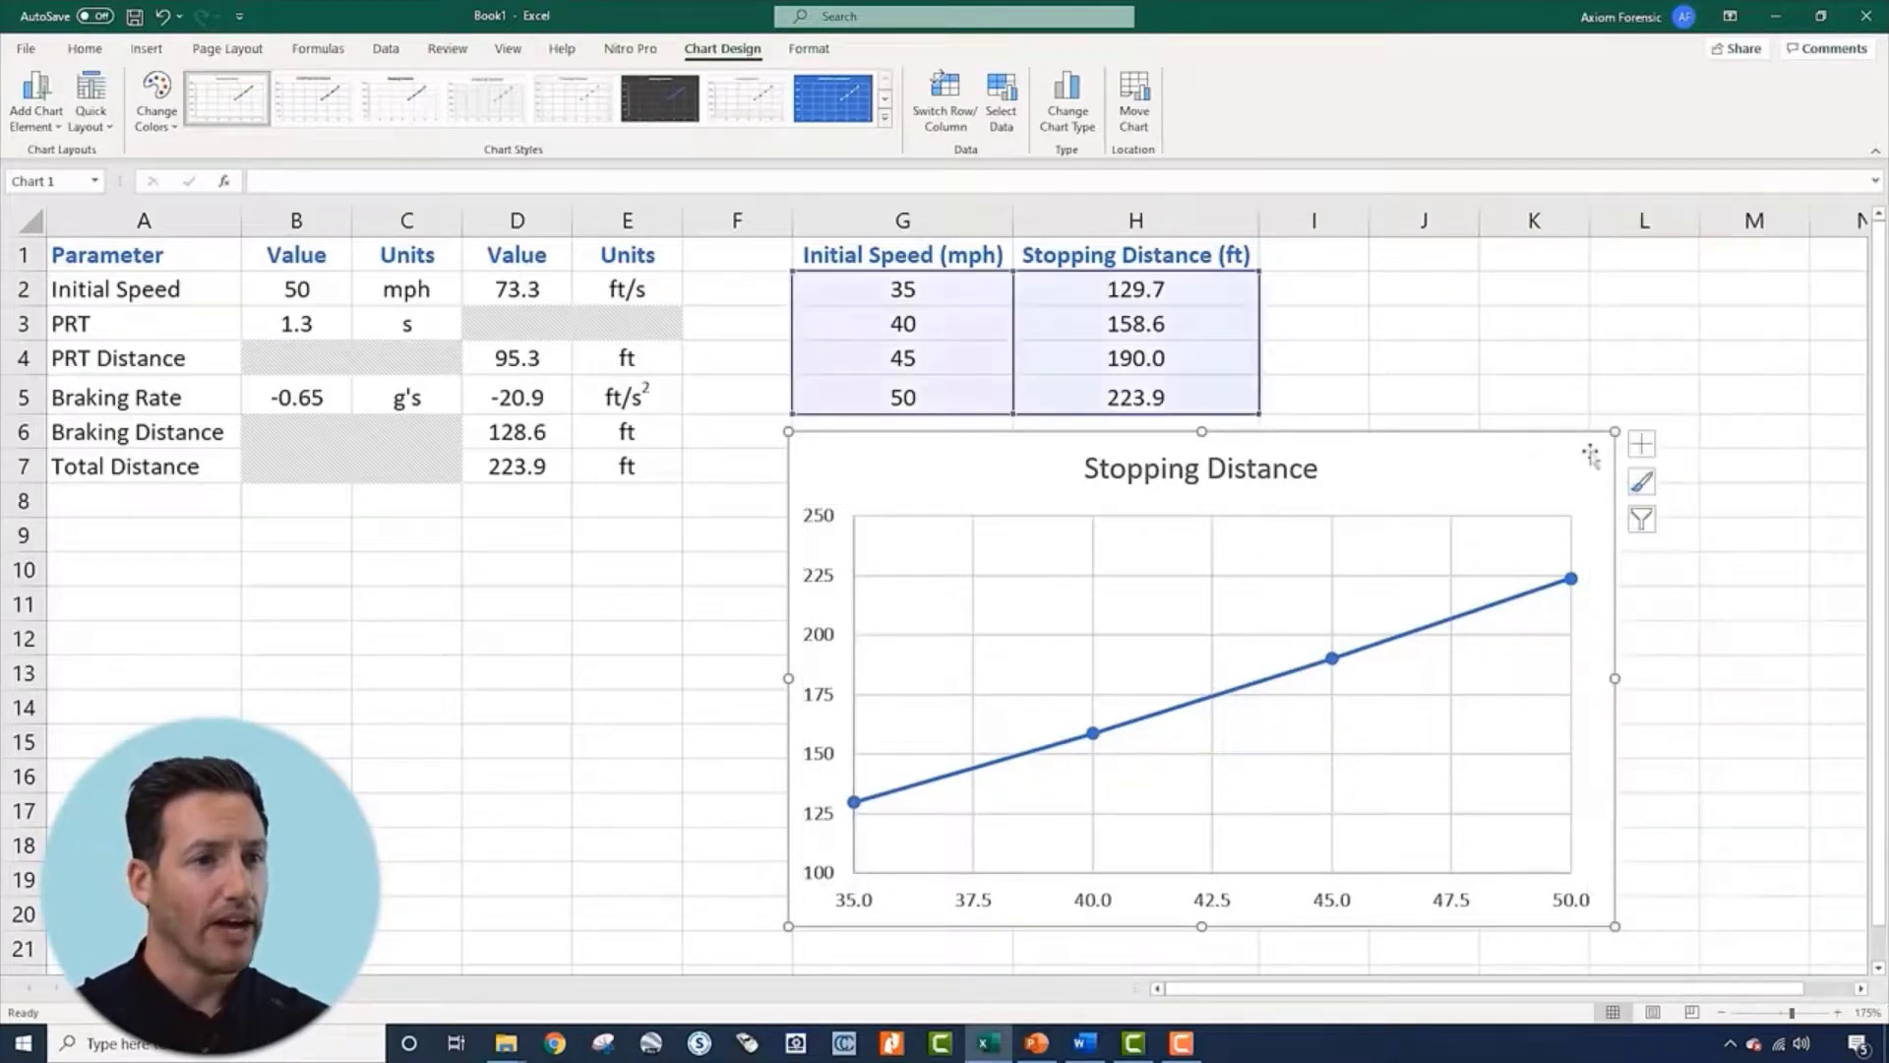
{"action": "left_click", "coordinate": [1641, 434]}
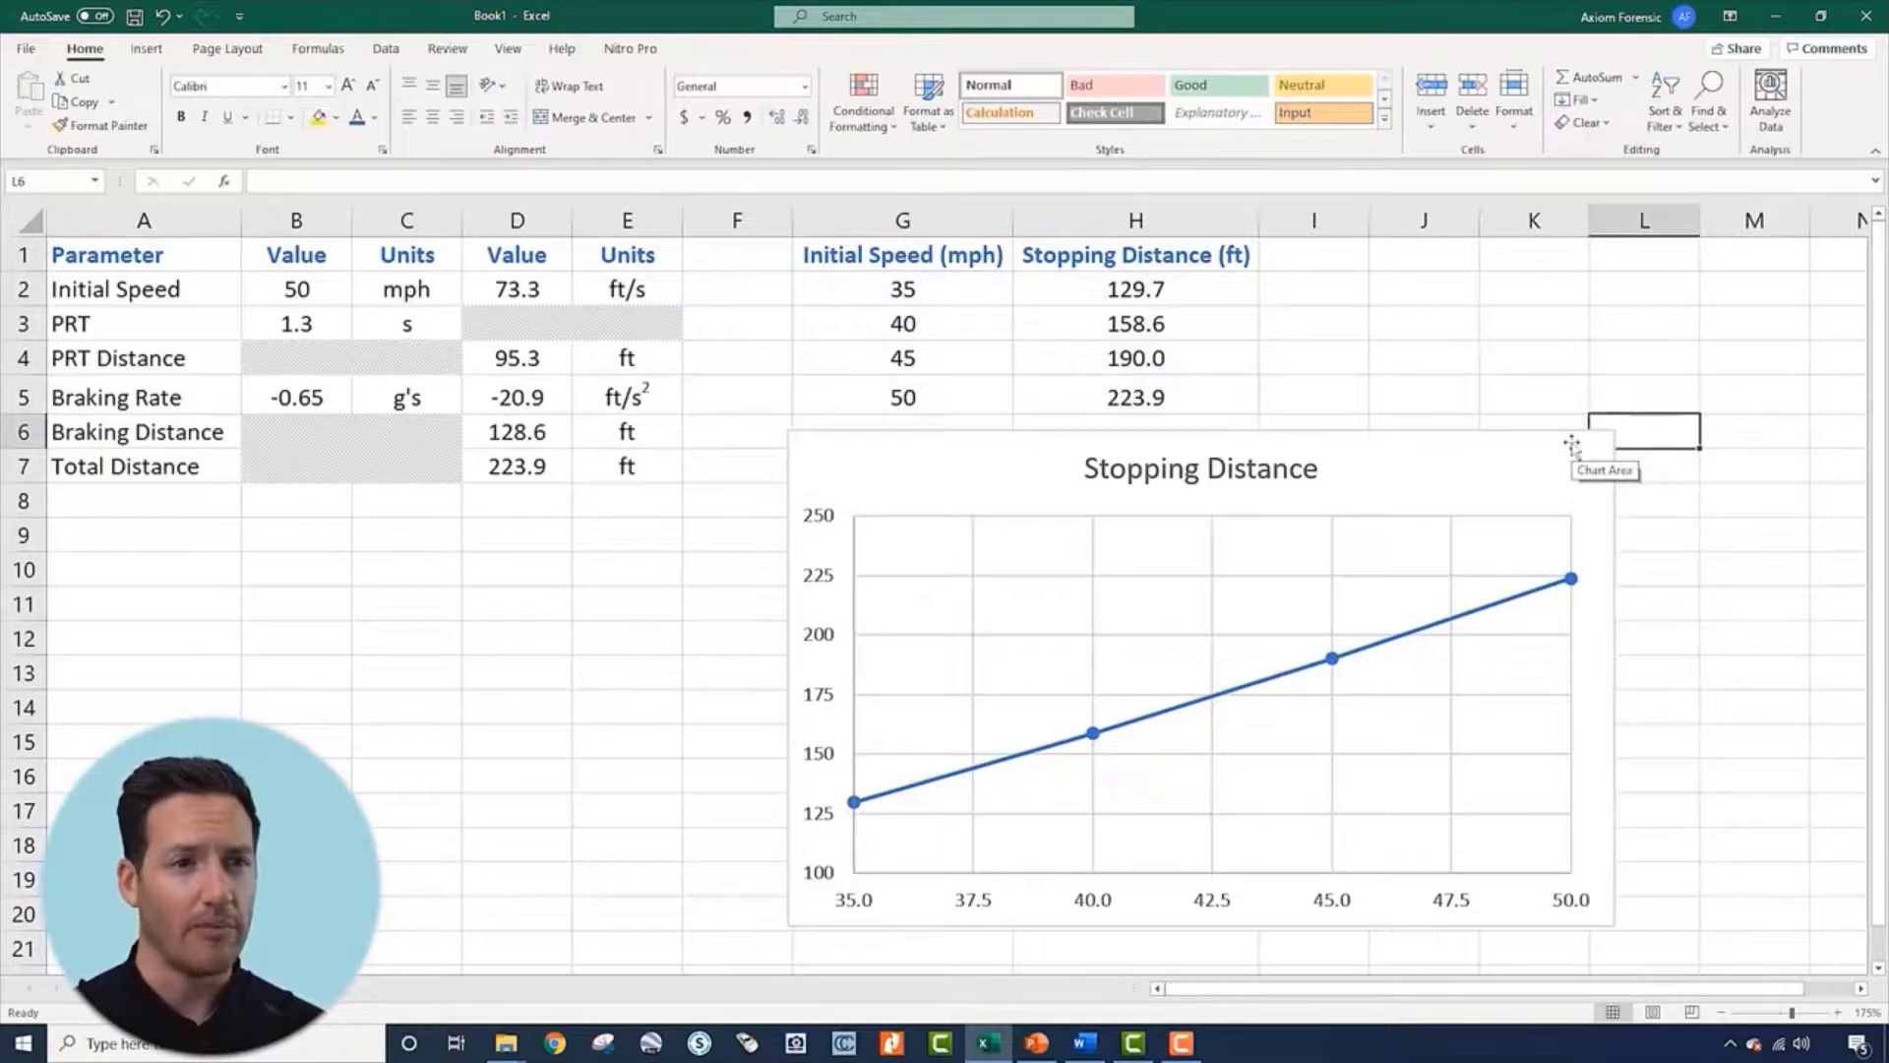
Apply quick layout Layout 1 to the chart to add axis titles and a legend
{"action": "left_click", "coordinate": [1507, 473]}
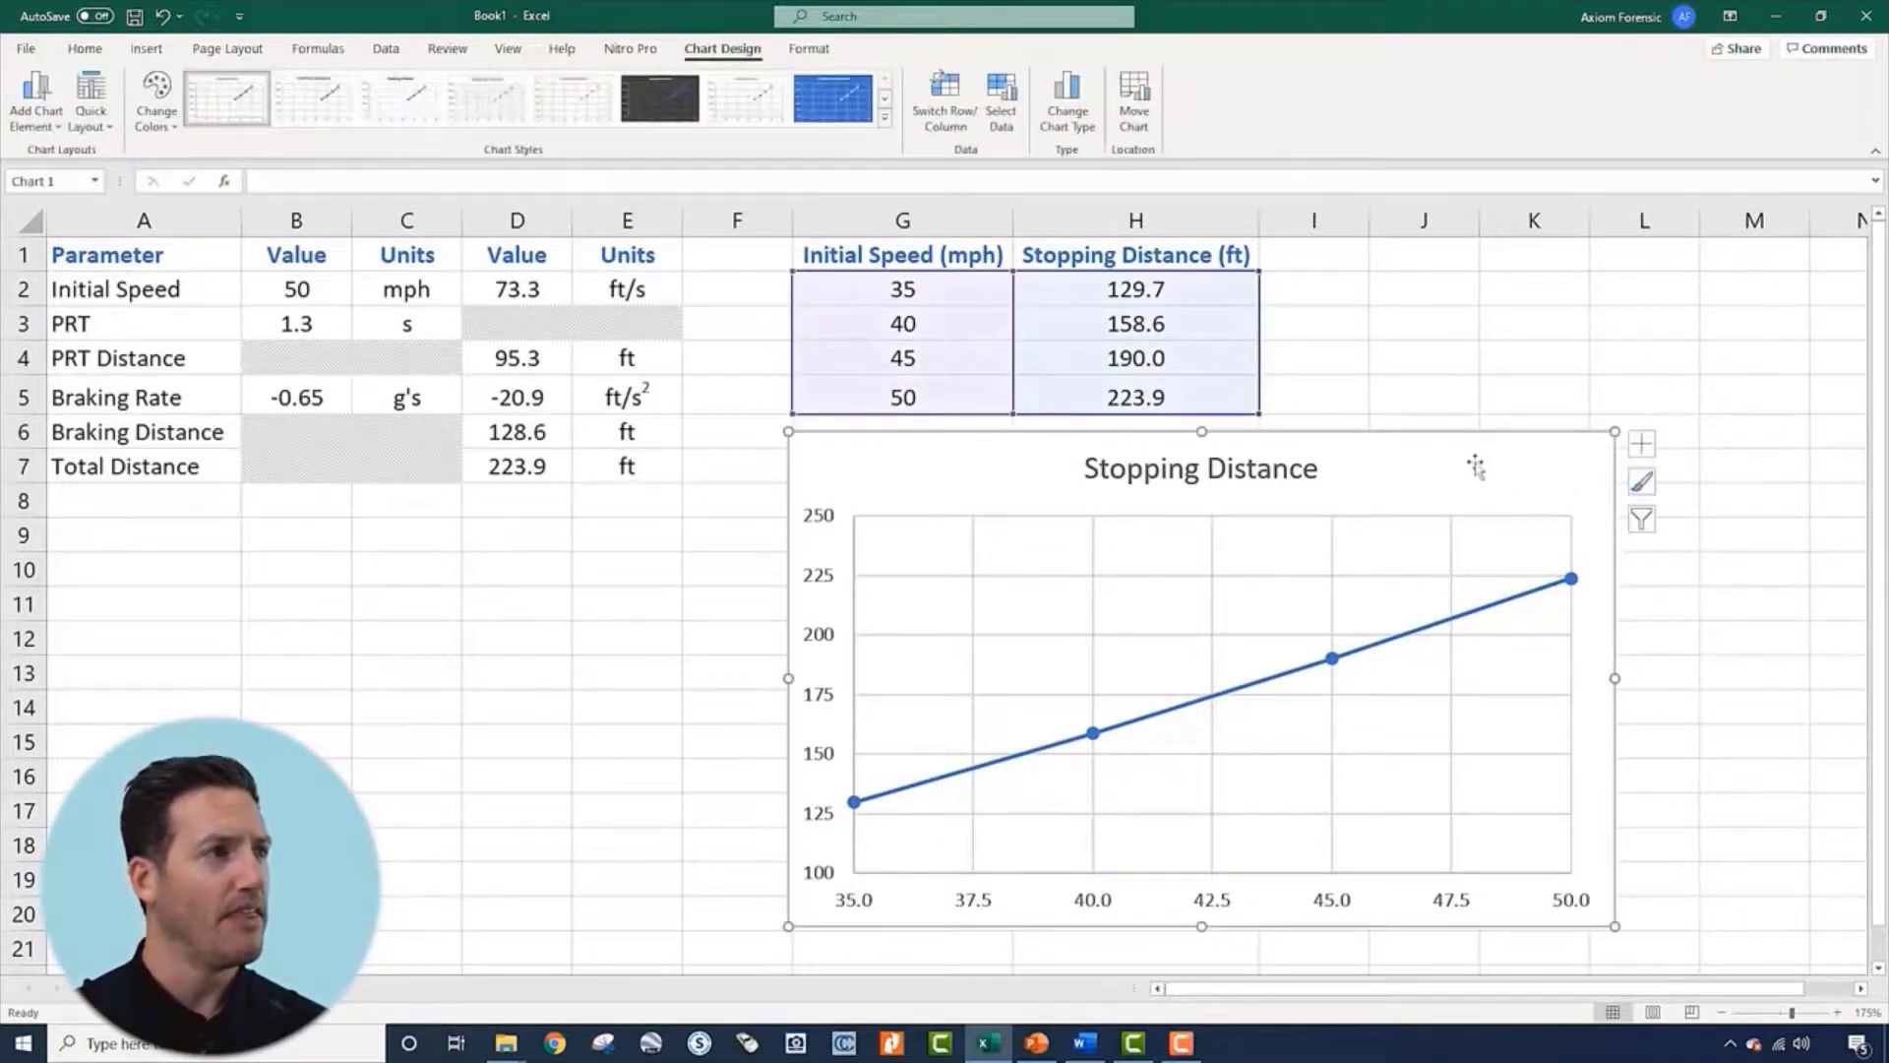
{"action": "left_click", "coordinate": [108, 131]}
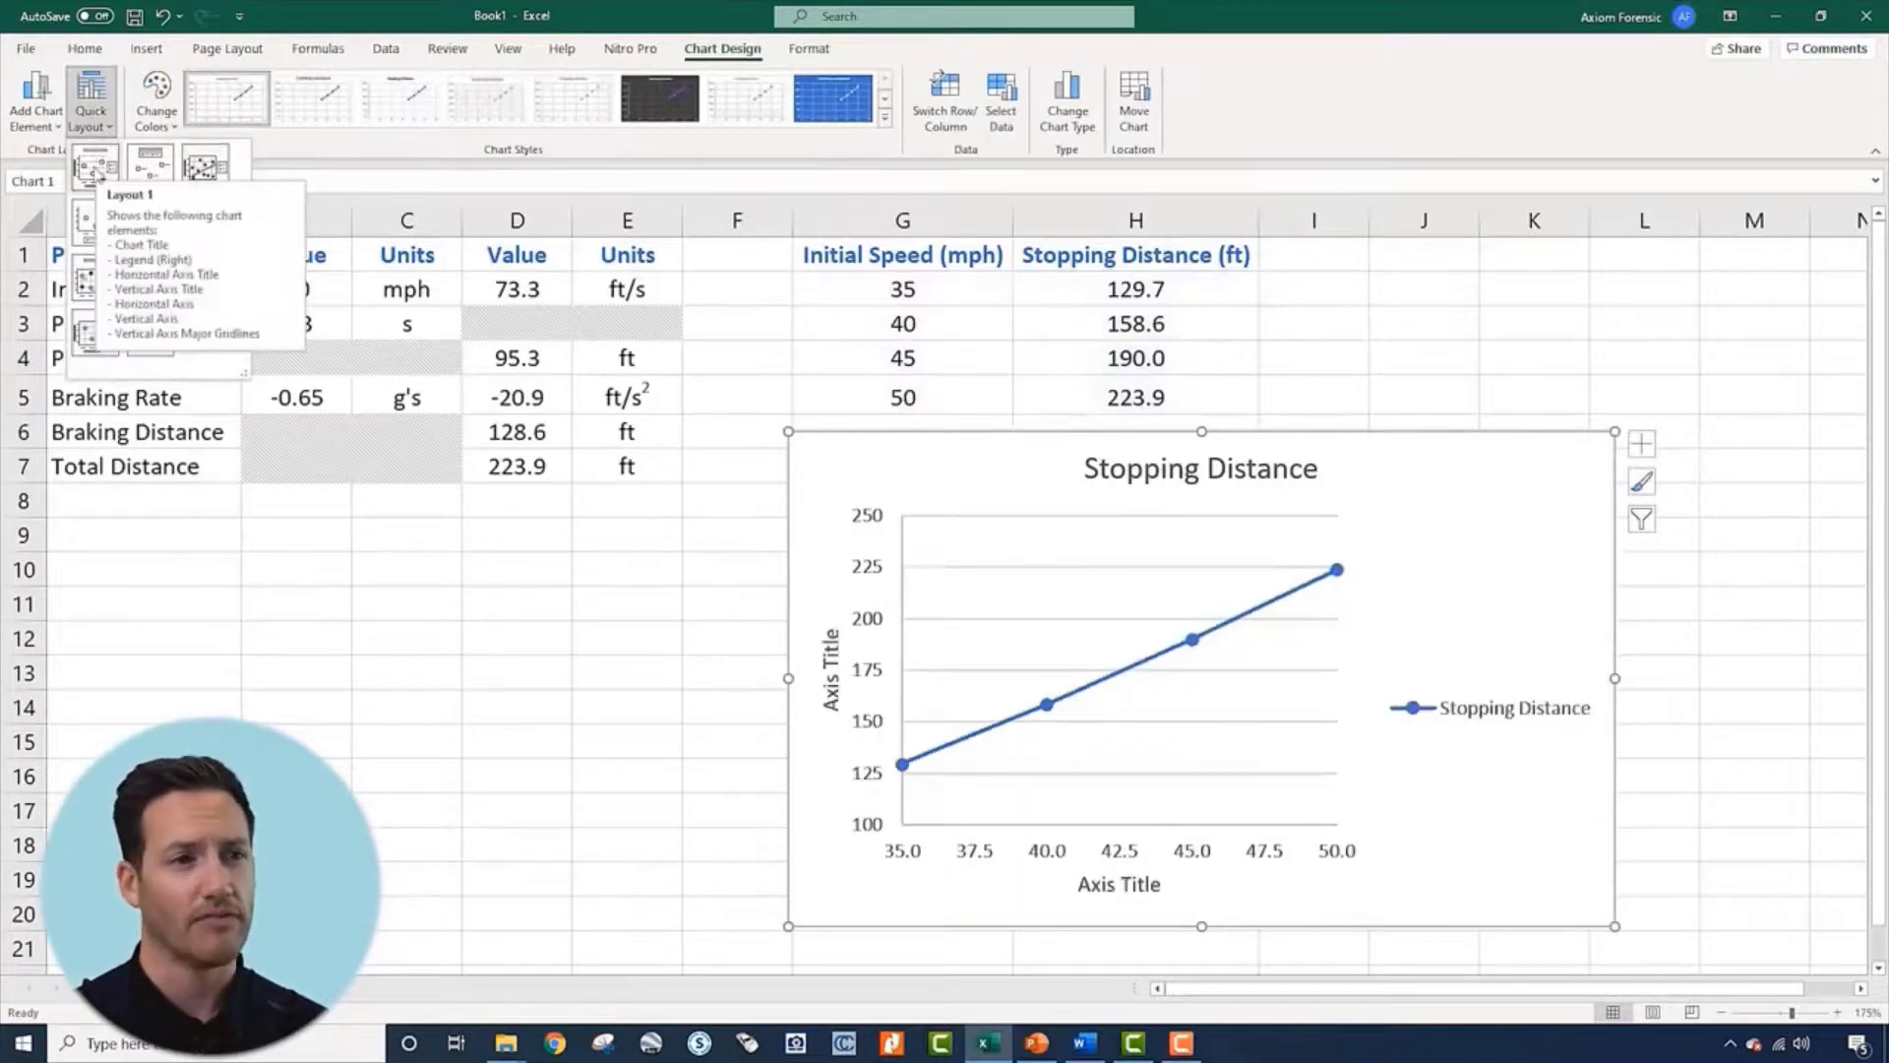
{"action": "left_click", "coordinate": [96, 167]}
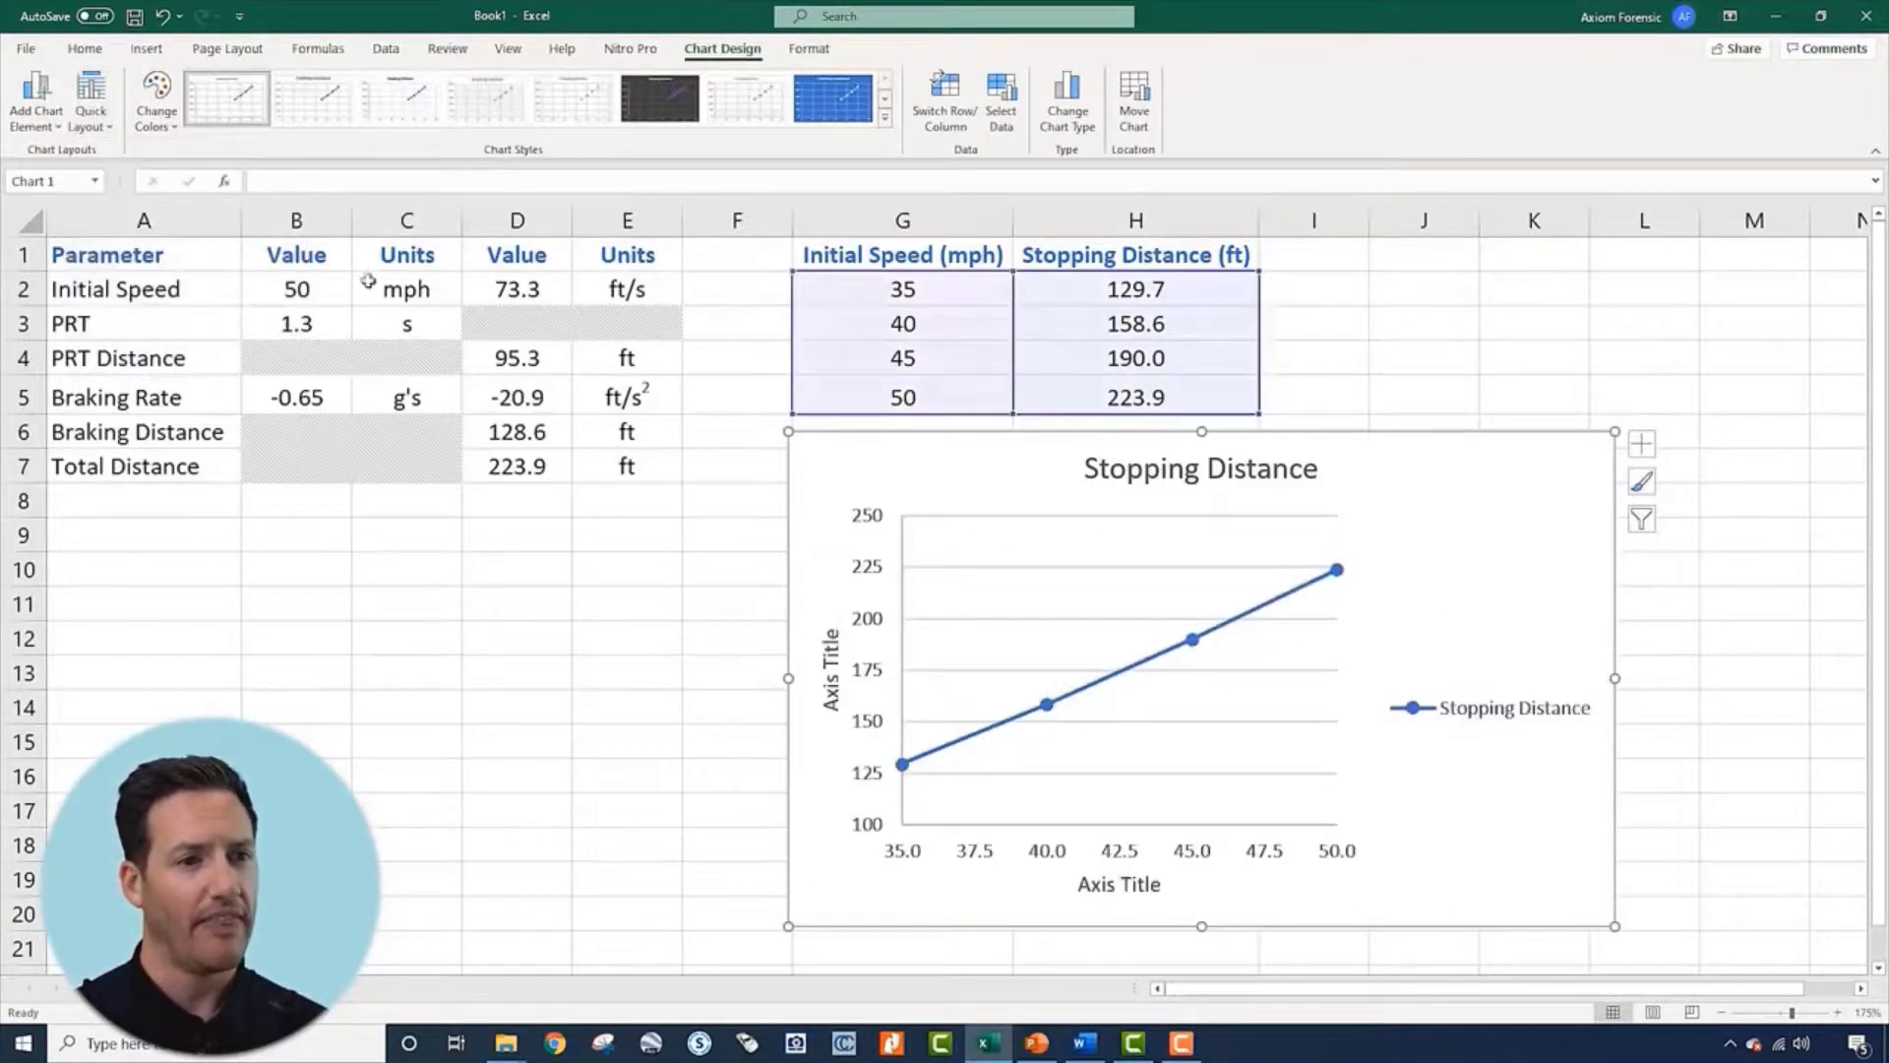
Delete the chart's legend and title the horizontal axis "Initial Speed (mph)"
{"action": "left_click", "coordinate": [1421, 709]}
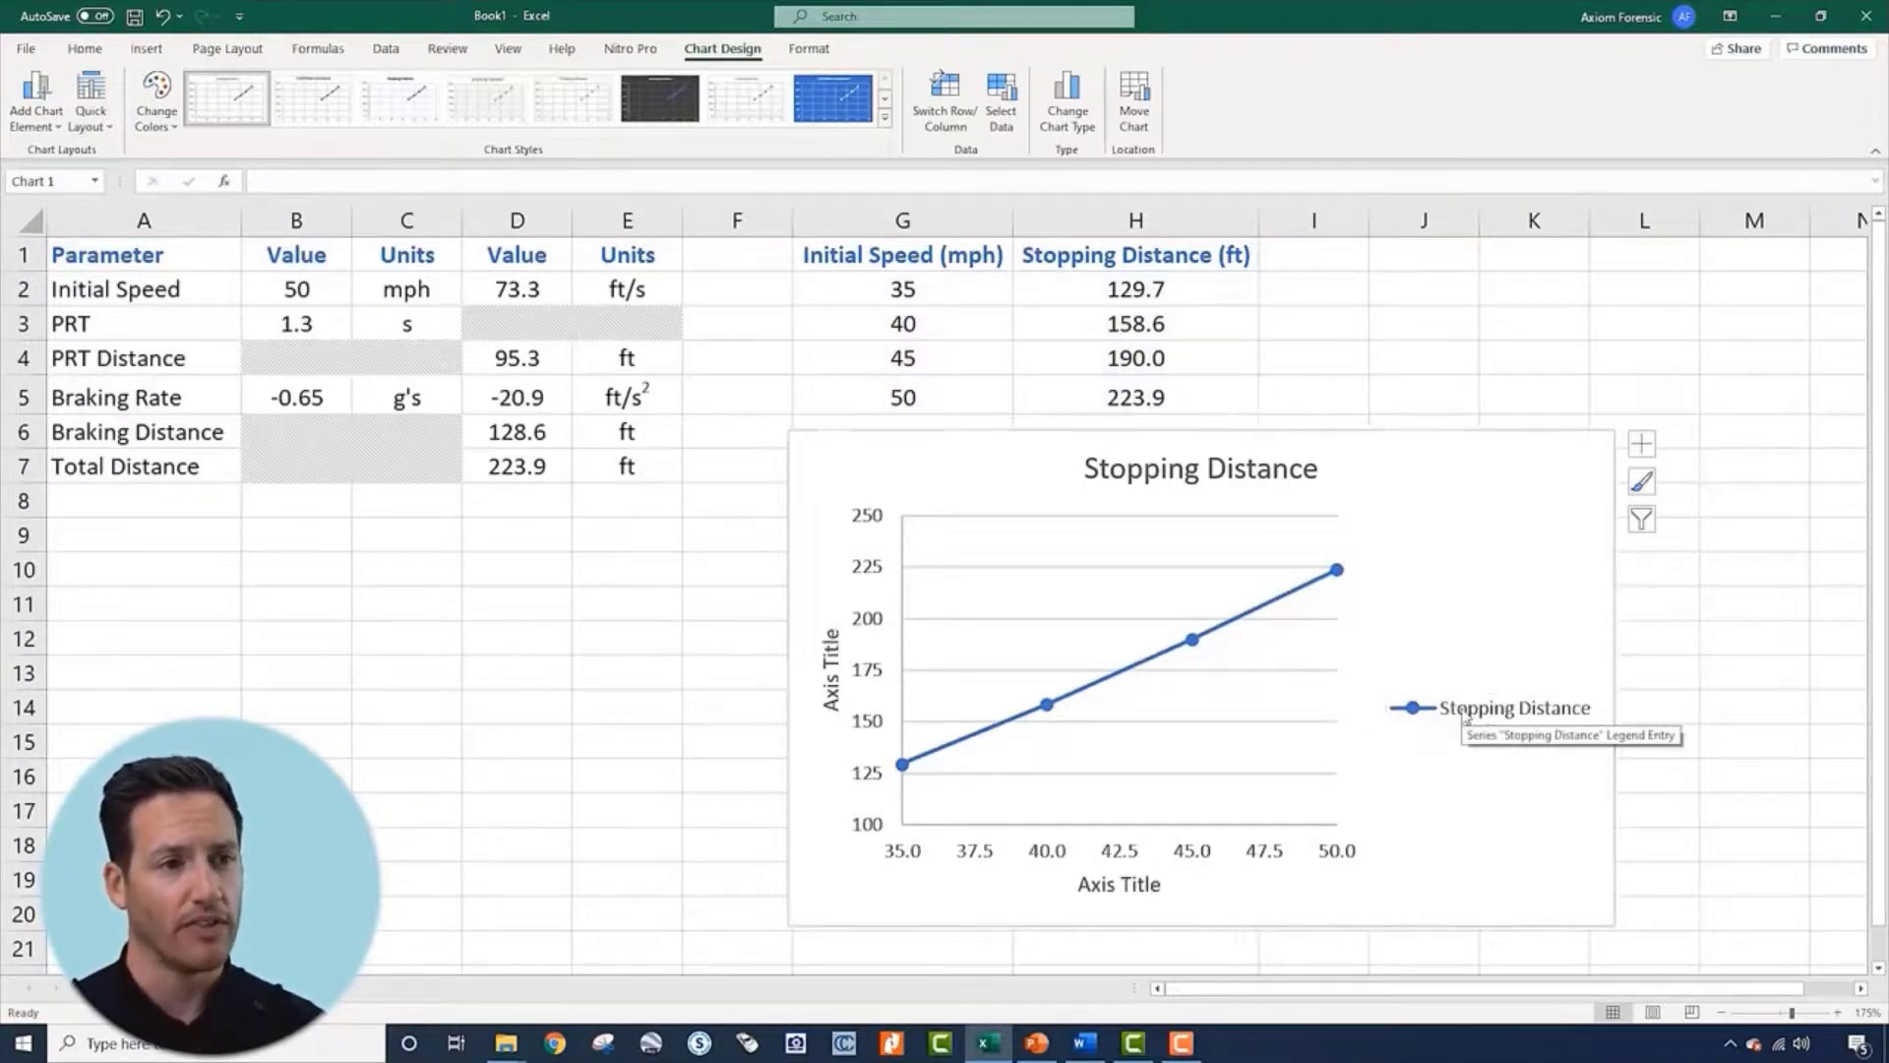
{"action": "key", "text": "Delete"}
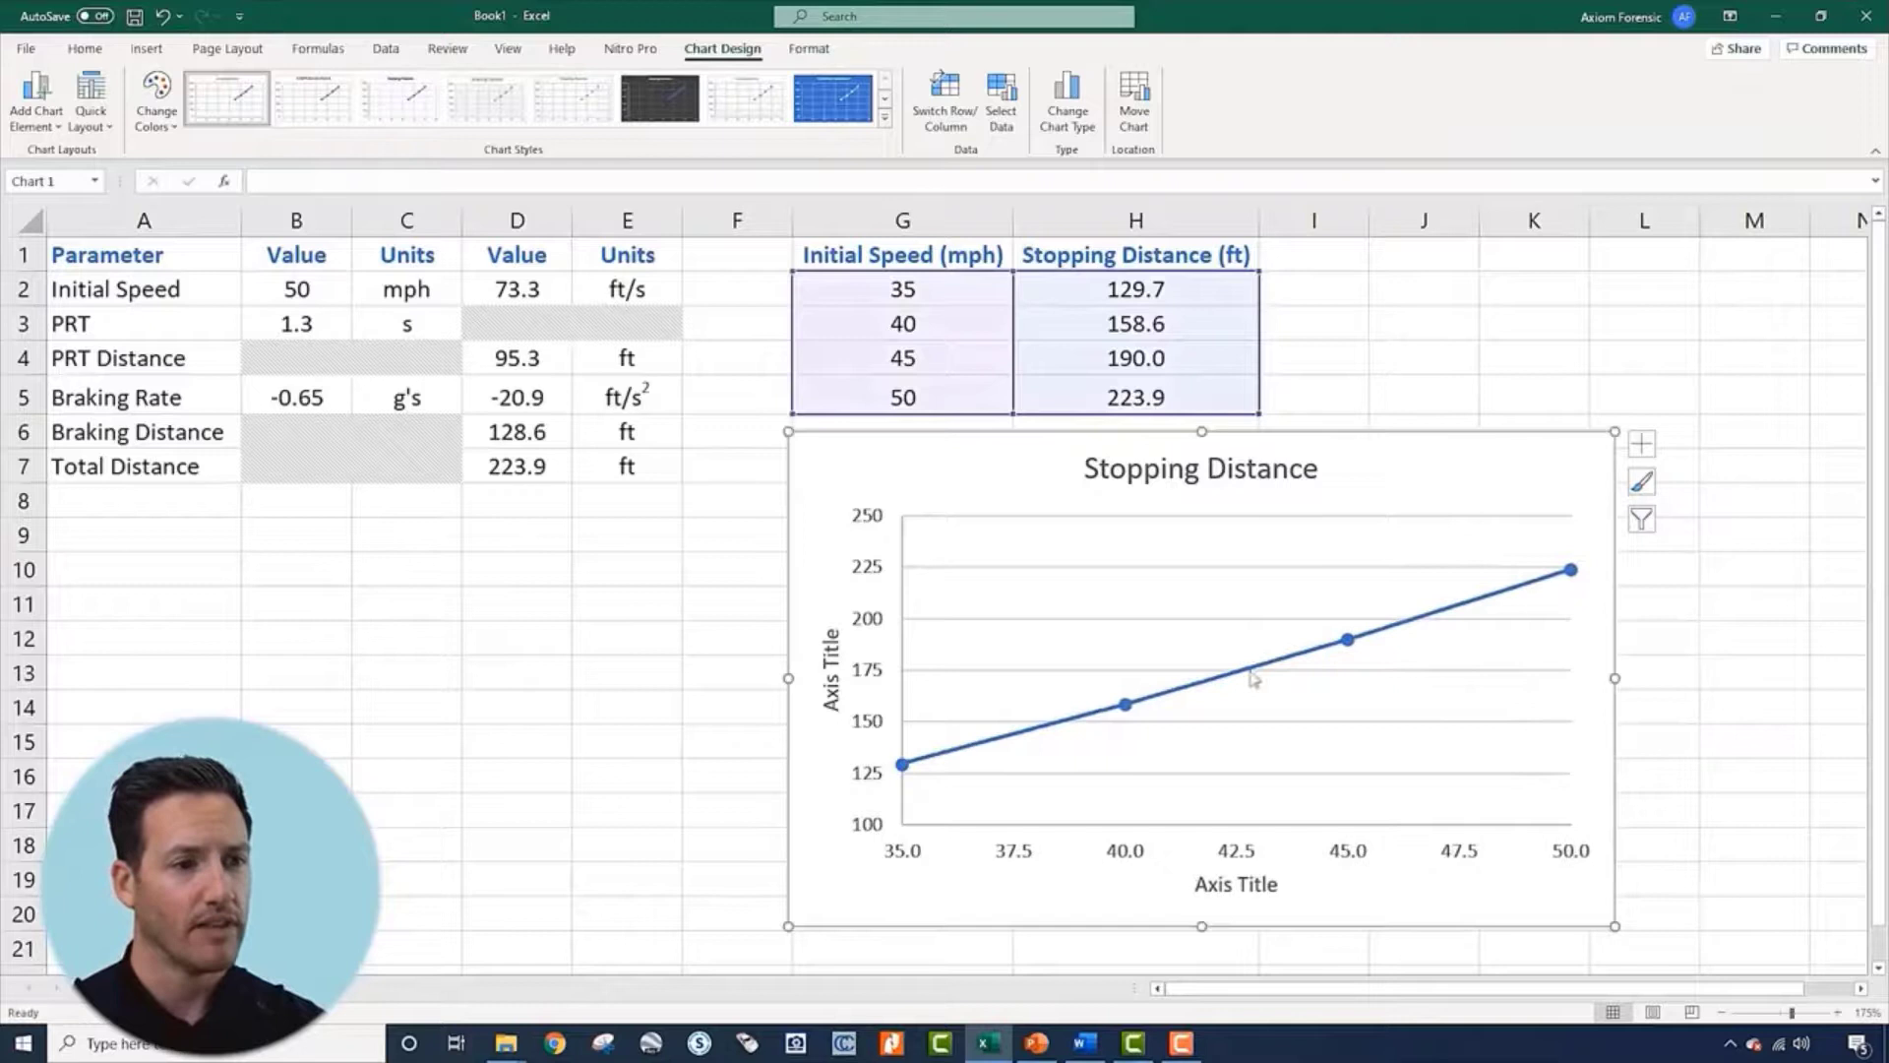
{"action": "double_click", "coordinate": [1244, 883]}
{"action": "double_click", "coordinate": [1245, 884]}
{"action": "triple_click", "coordinate": [1245, 883]}
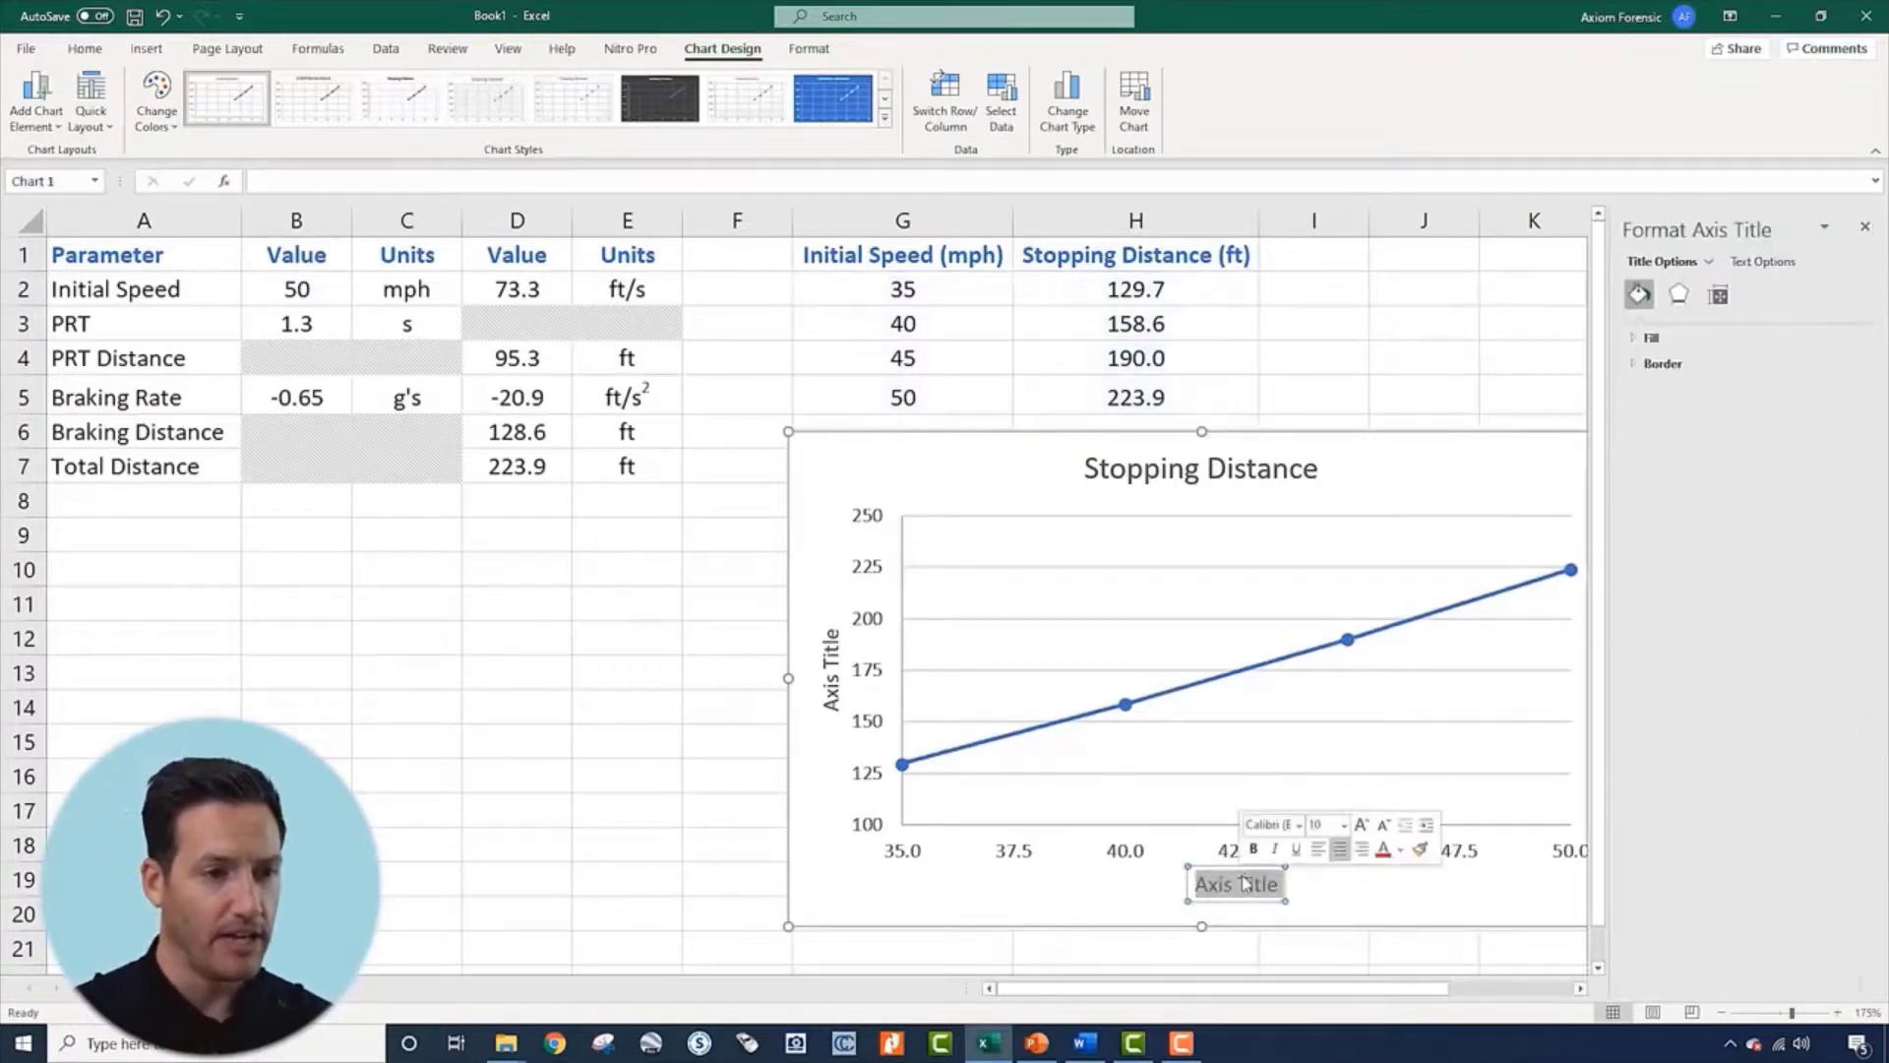
{"action": "type", "text": "Initial Speed (mph)"}
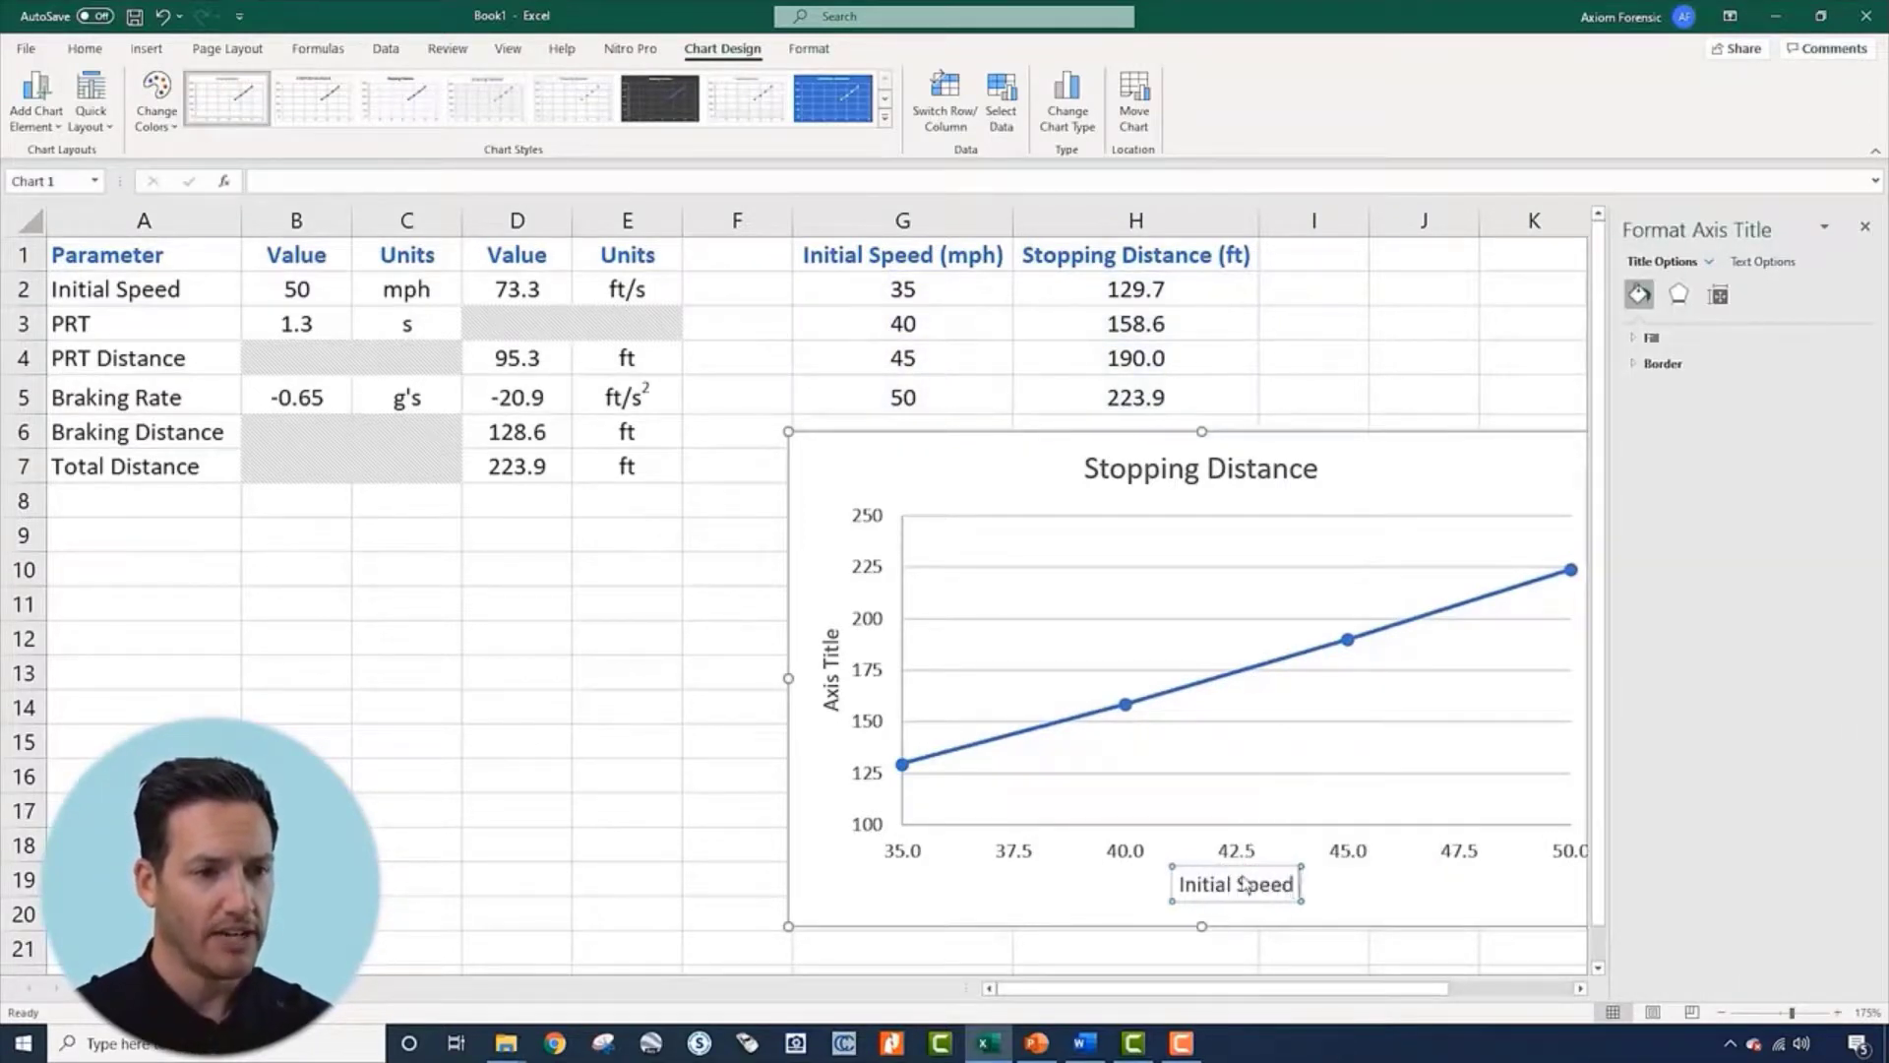
Title the vertical axis "Stopping Distance (ft)" and close the axis title formatting
{"action": "triple_click", "coordinate": [838, 675]}
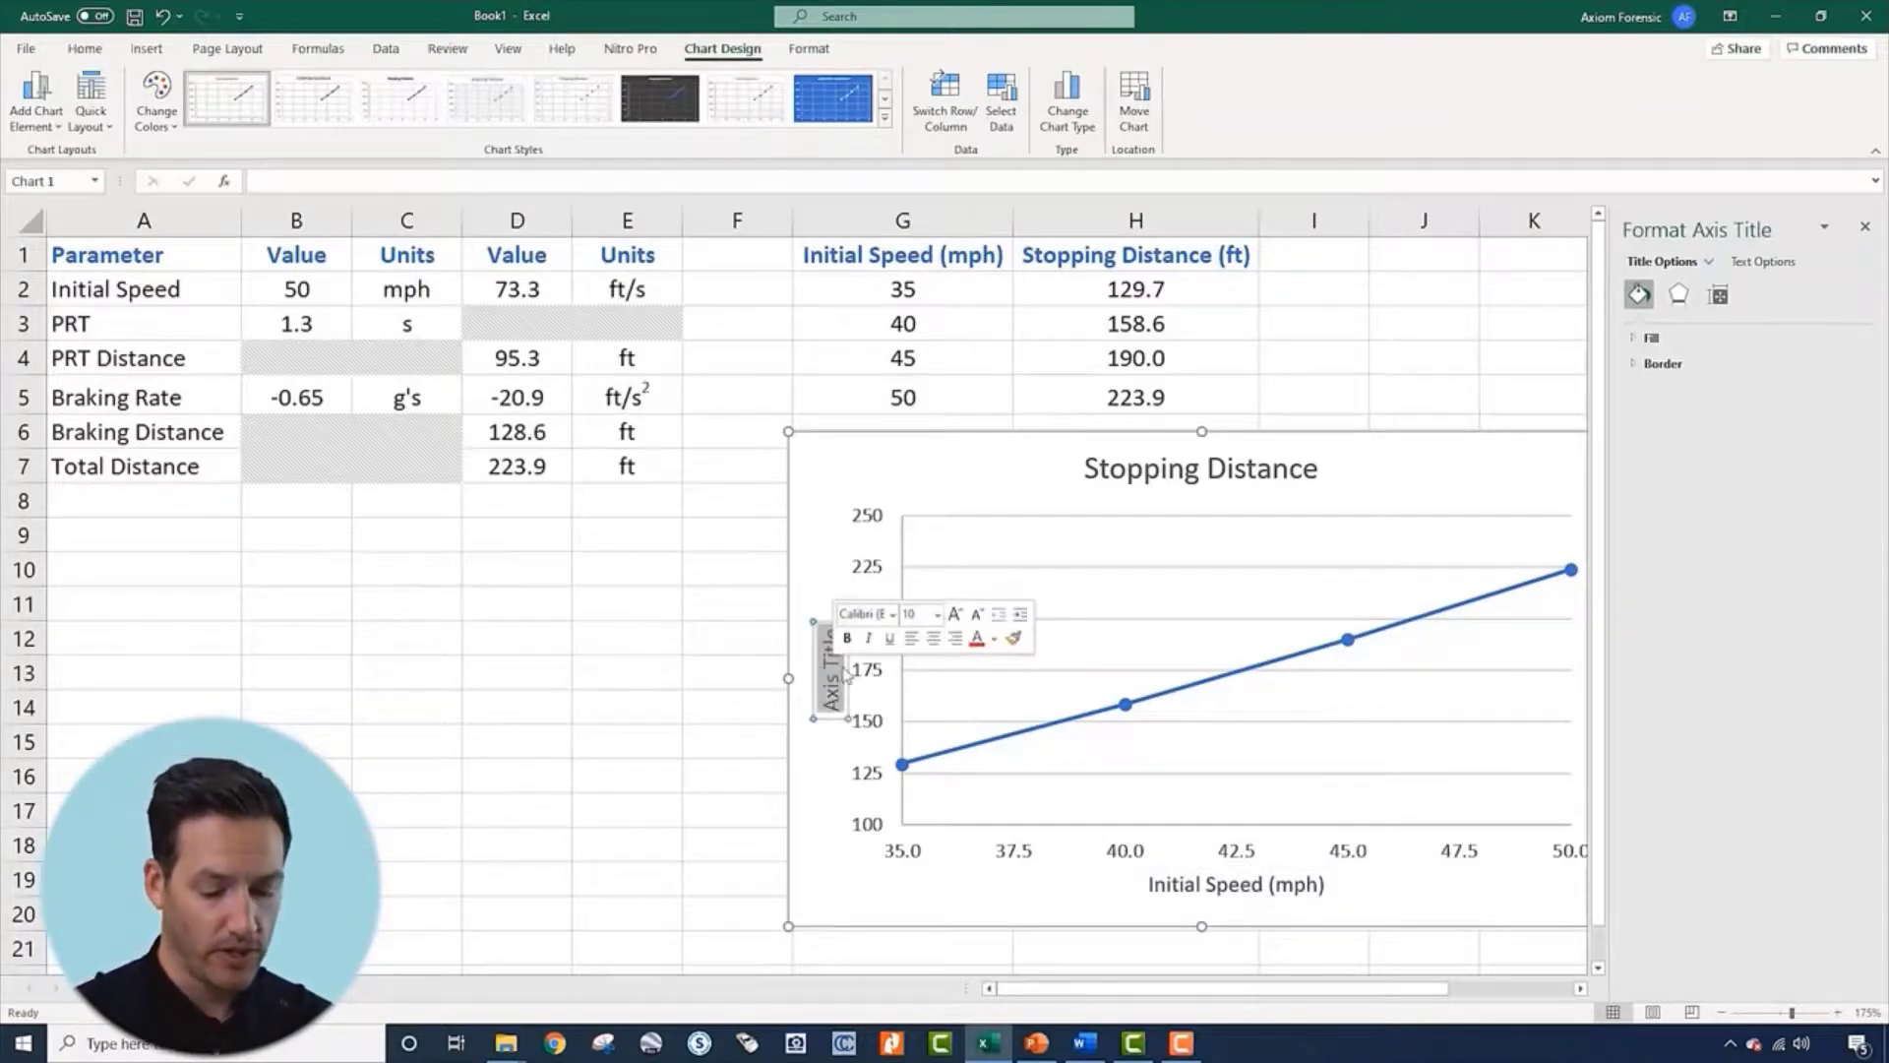
{"action": "type", "text": "Stopping"}
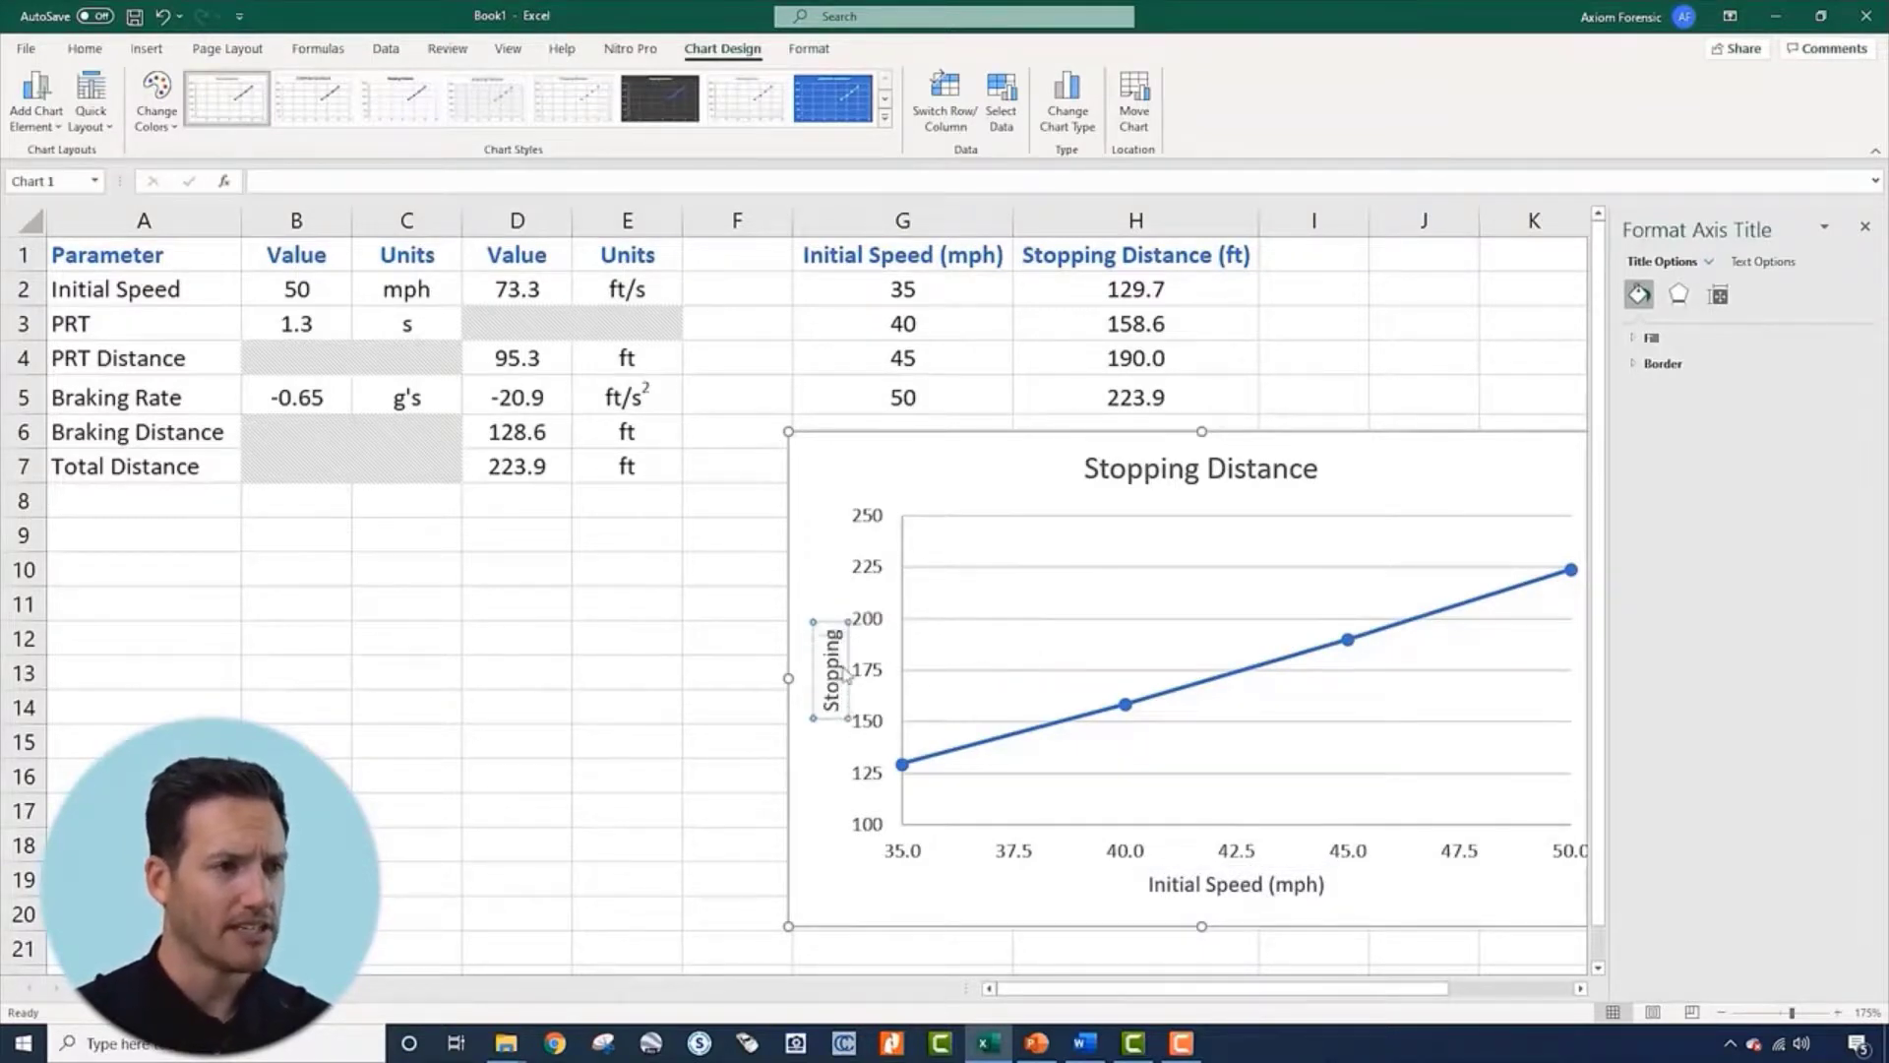
{"action": "type", "text": " Distance (ft)"}
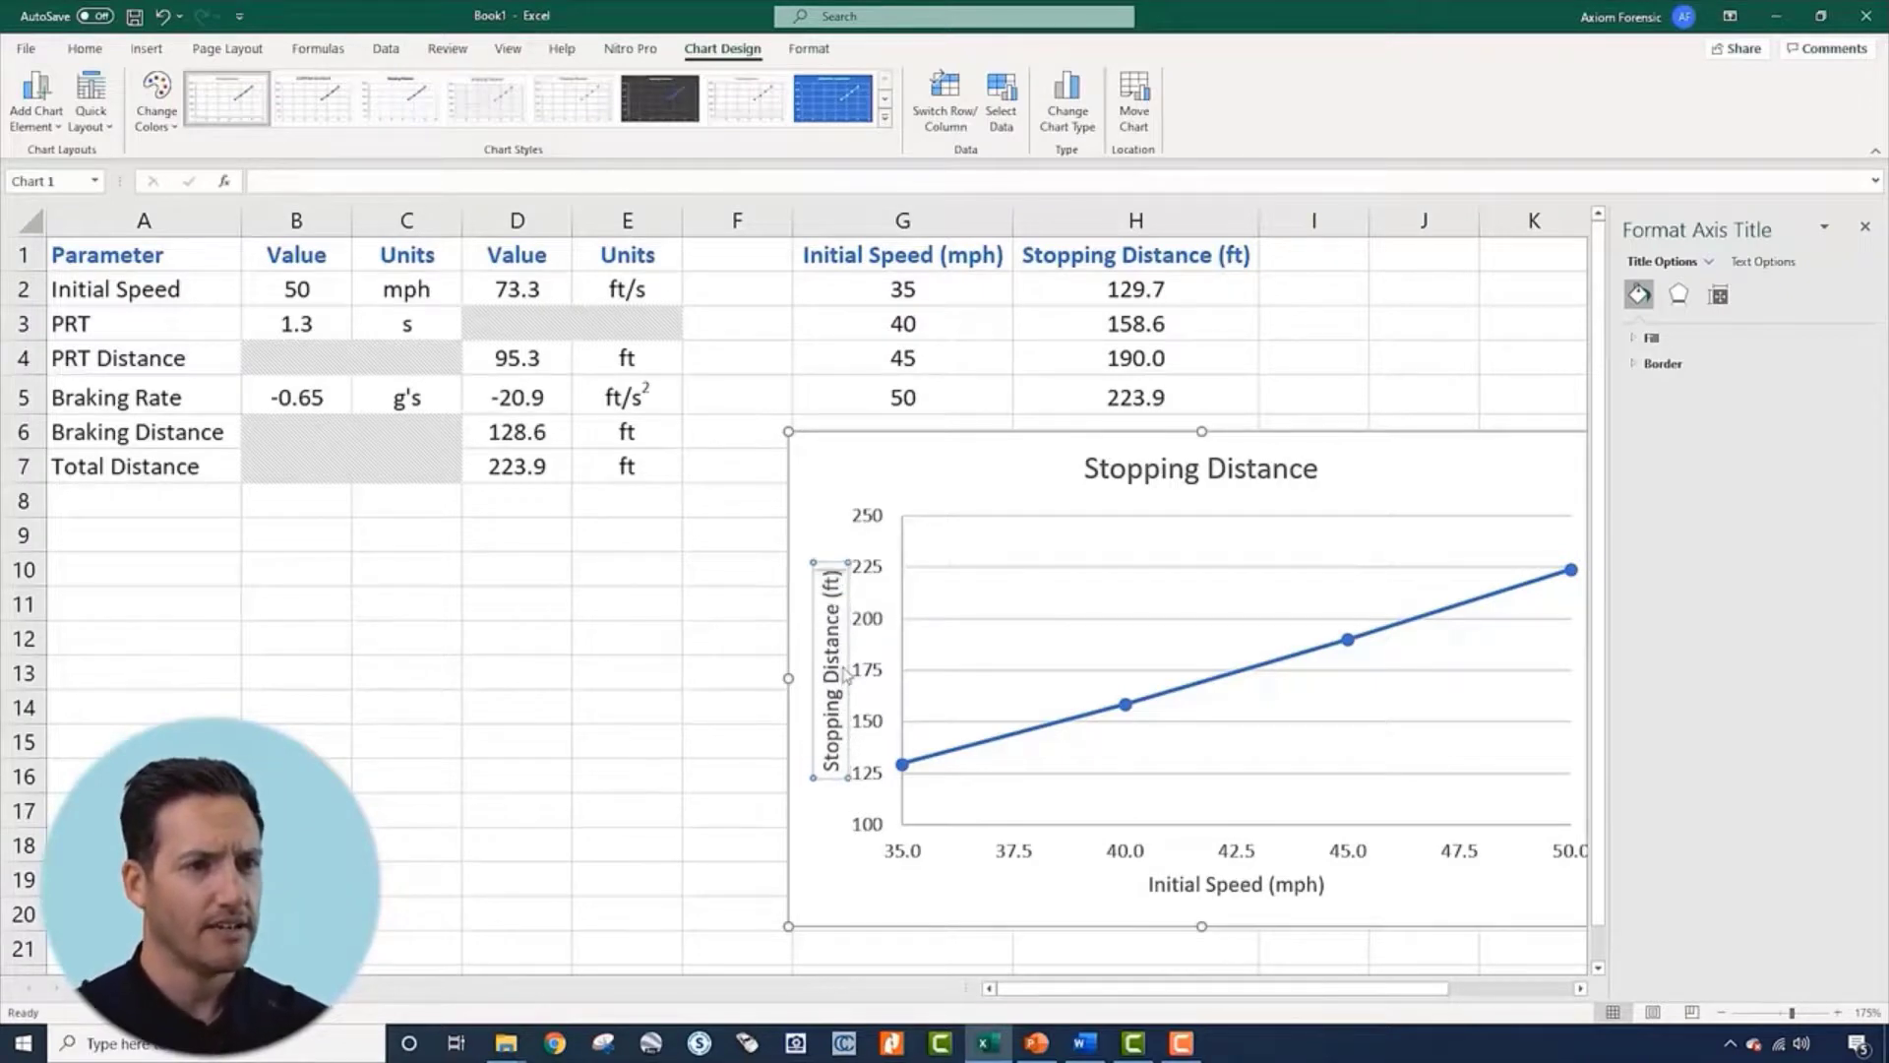
{"action": "left_click", "coordinate": [1402, 484]}
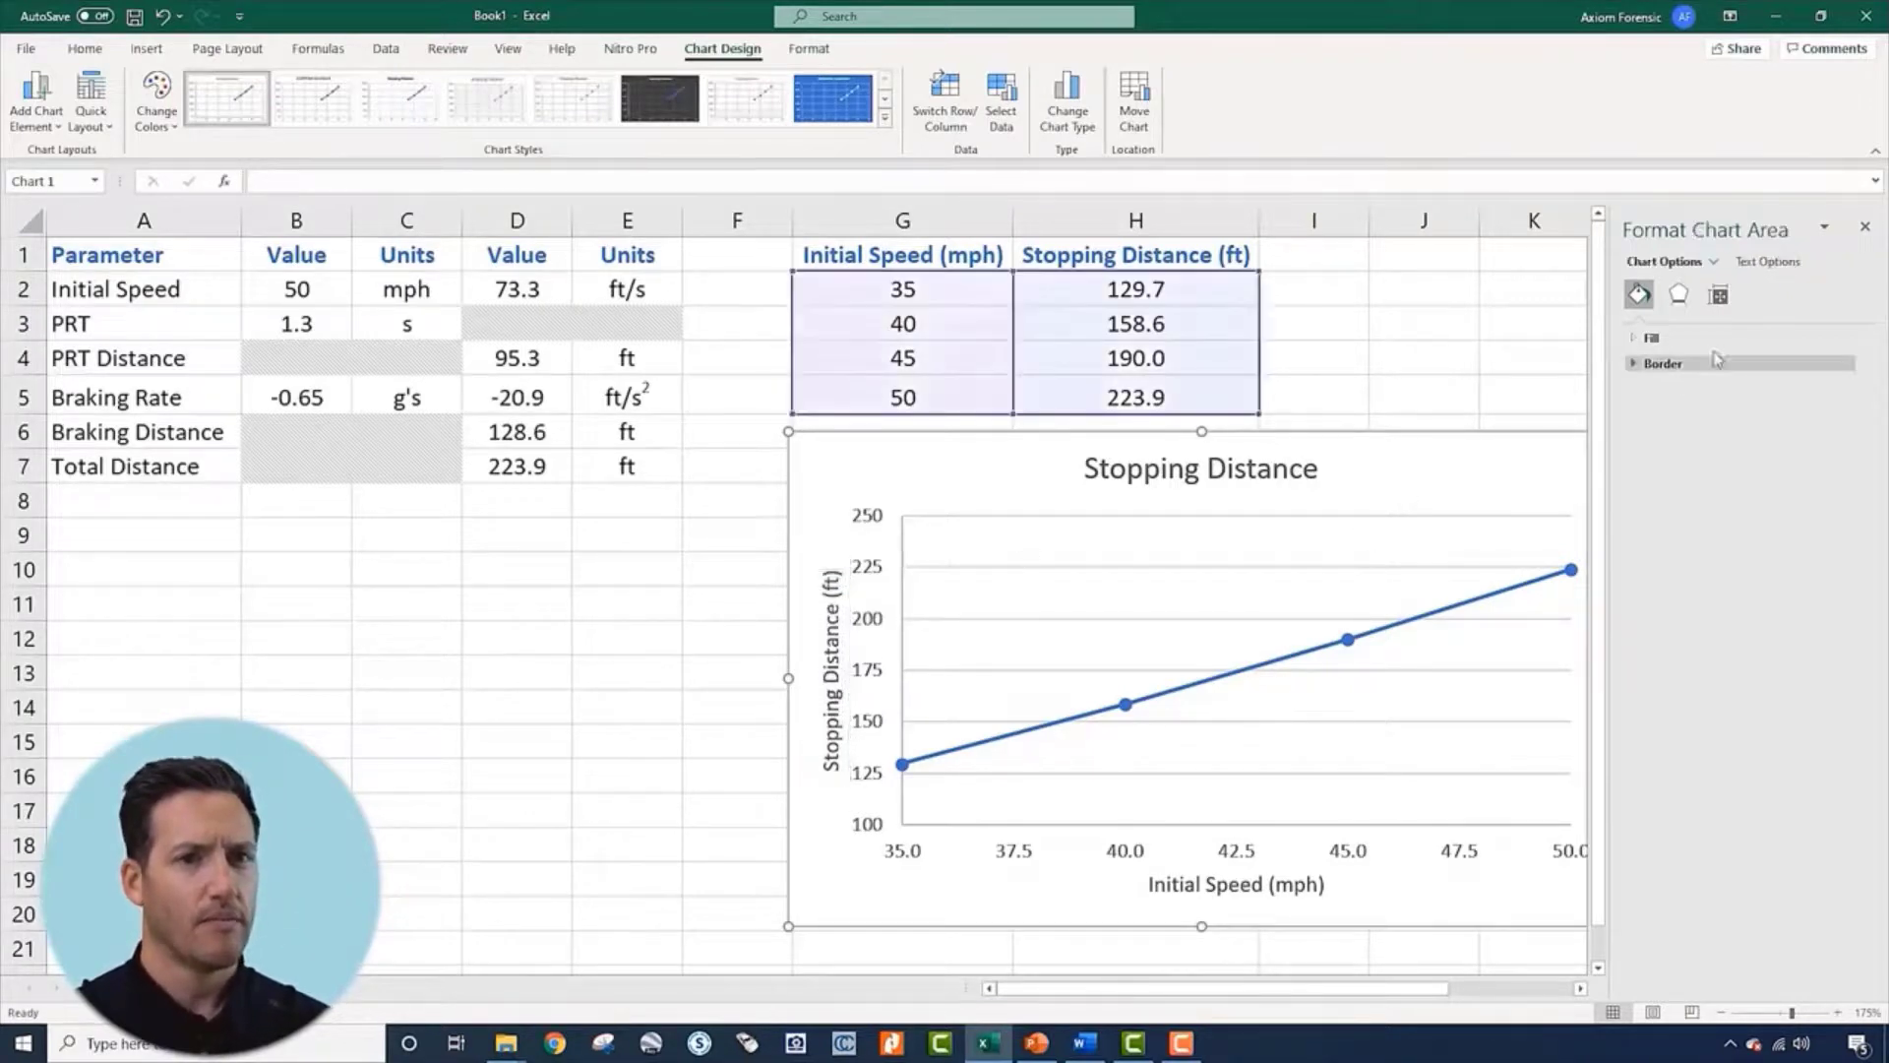
{"action": "left_click", "coordinate": [1867, 228]}
{"action": "left_click", "coordinate": [1643, 357]}
Nudge the chart slightly up and left, and enlarge it a little from its lower-right corner
{"action": "left_click", "coordinate": [1535, 477]}
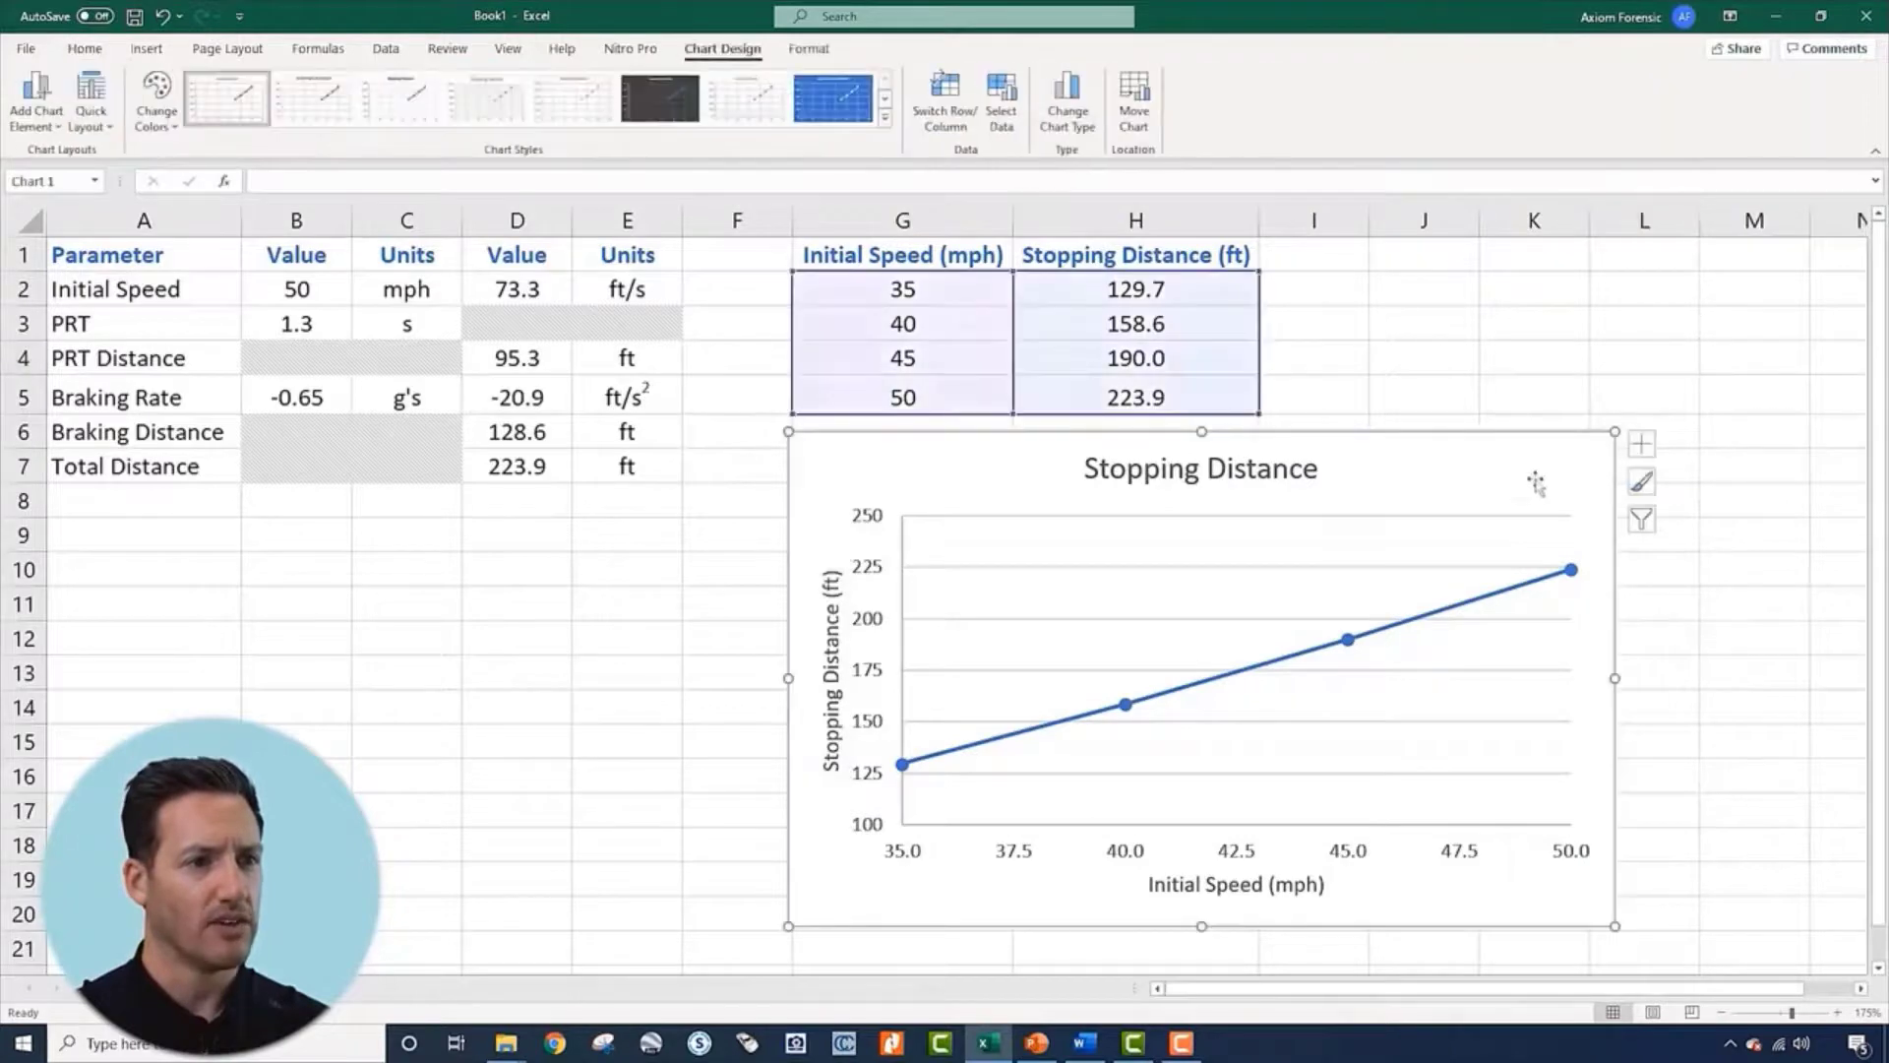
{"action": "left_click", "coordinate": [1556, 386]}
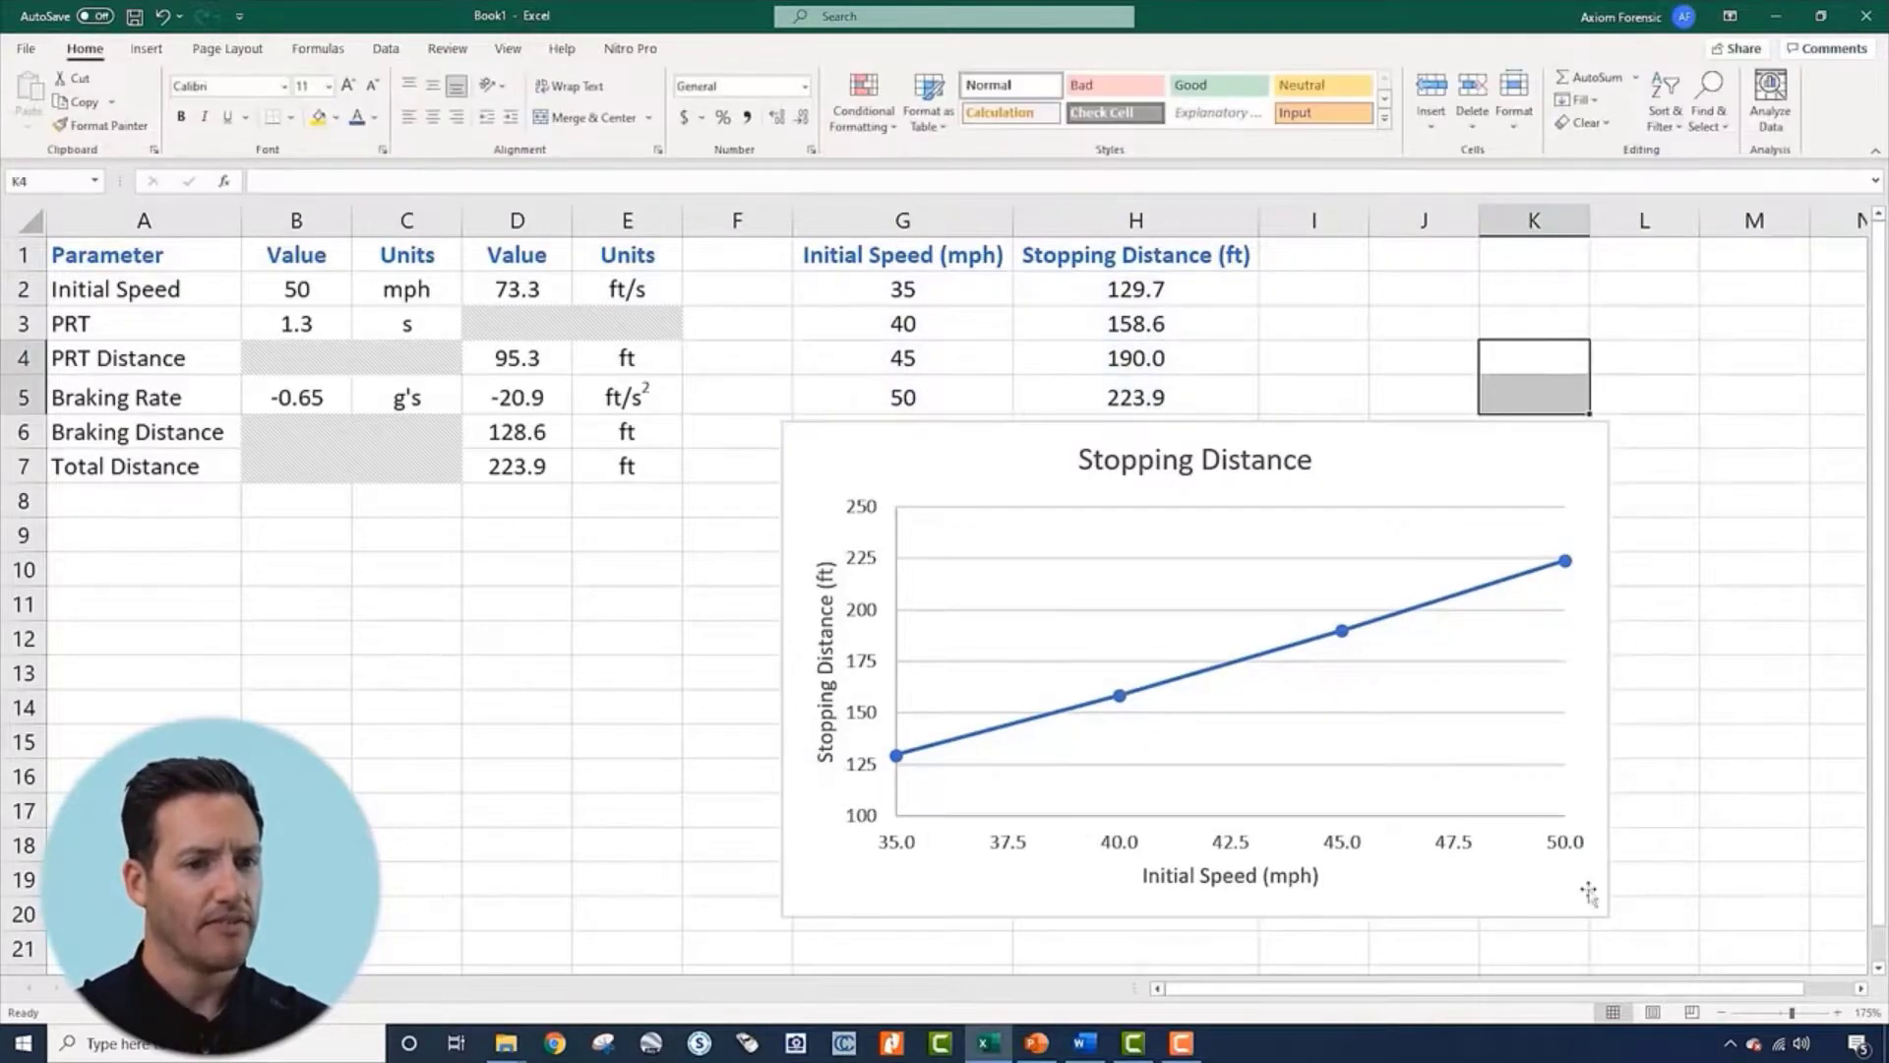
{"action": "left_click", "coordinate": [1611, 917]}
{"action": "left_click_drag", "start_coordinate": [1609, 913], "coordinate": [1633, 946]}
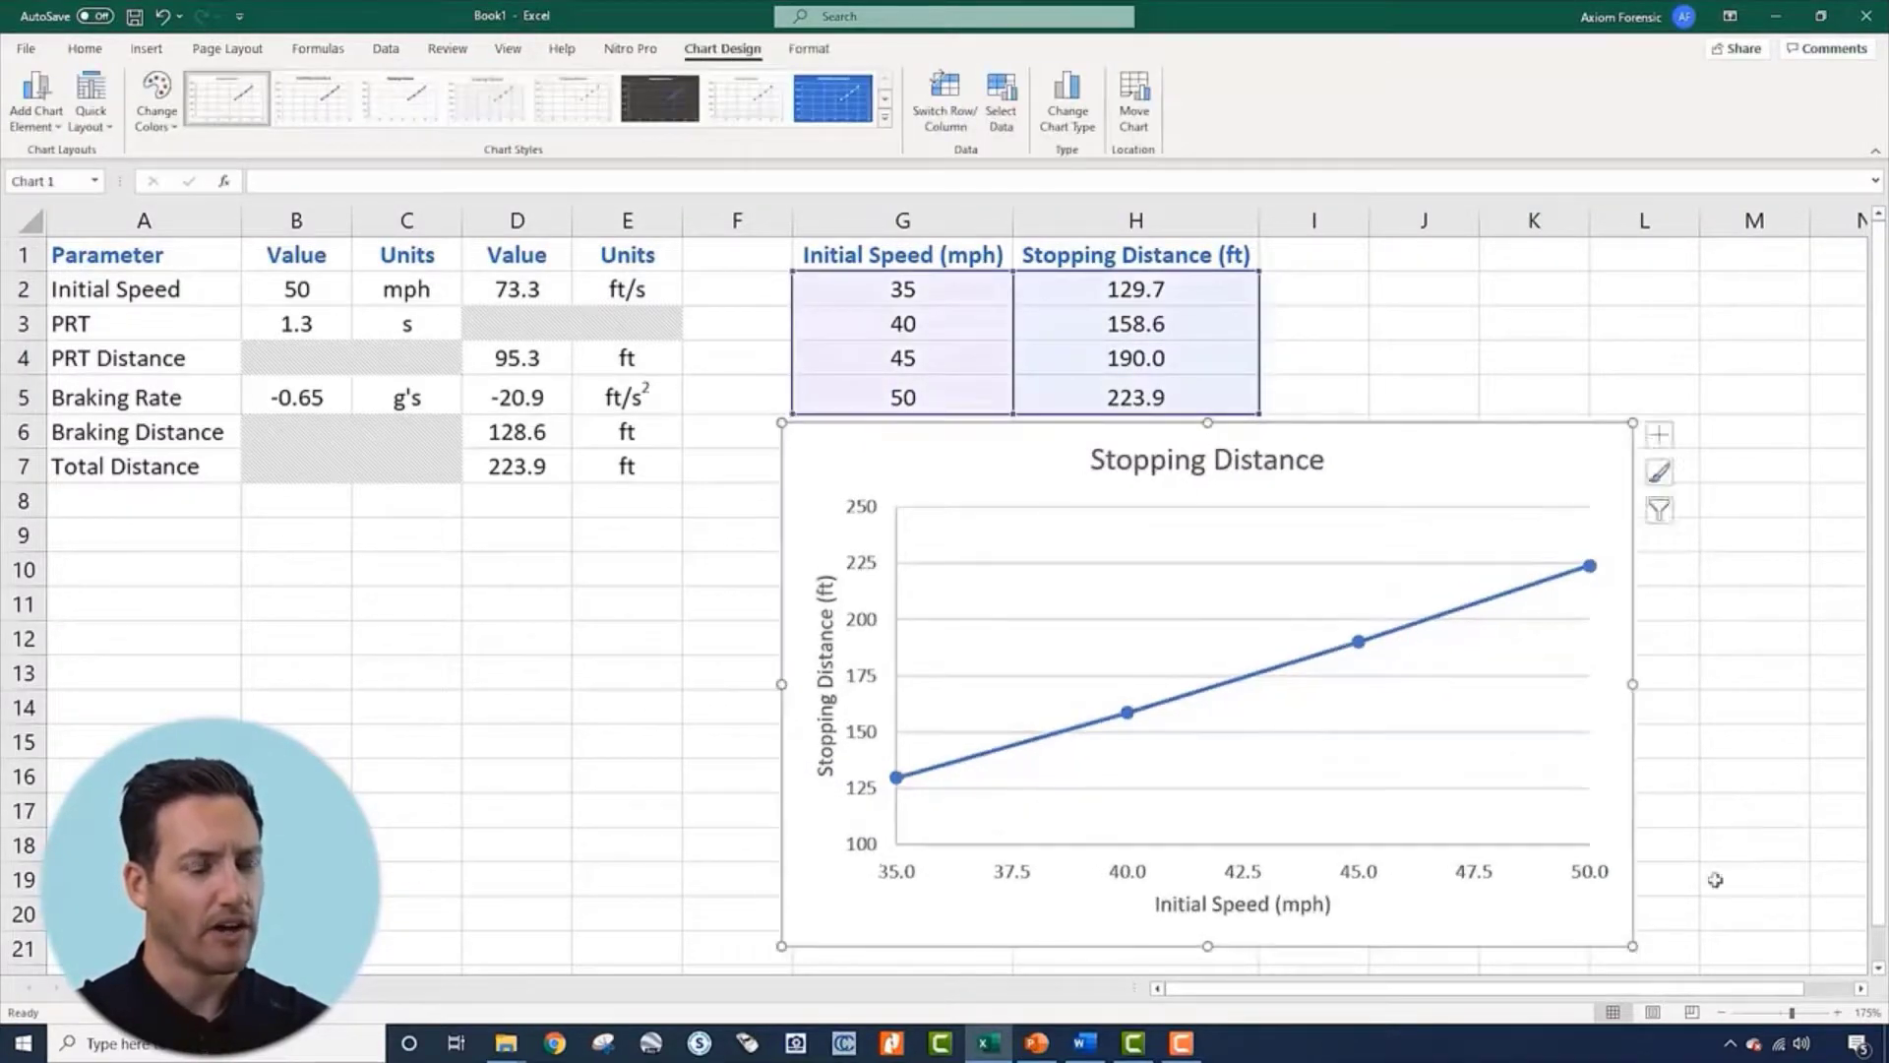
{"action": "left_click", "coordinate": [1759, 854]}
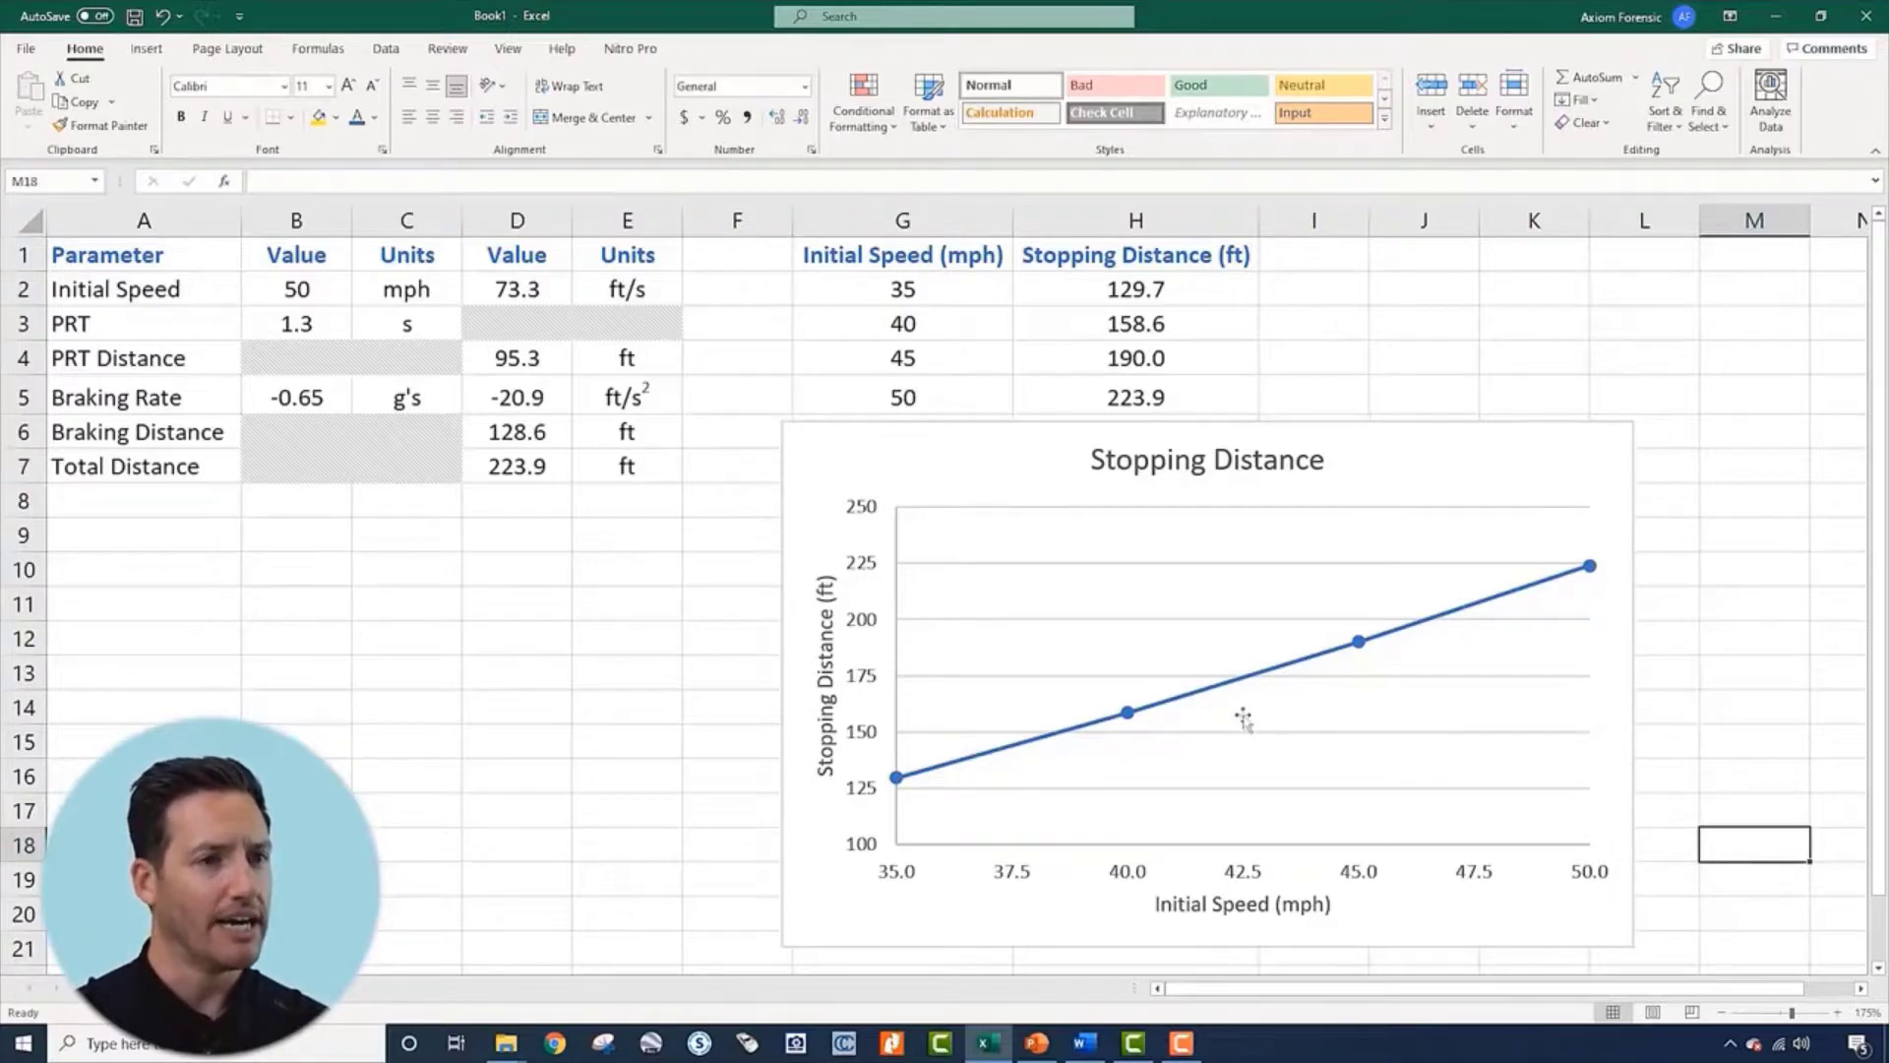
{"action": "left_click", "coordinate": [1397, 487]}
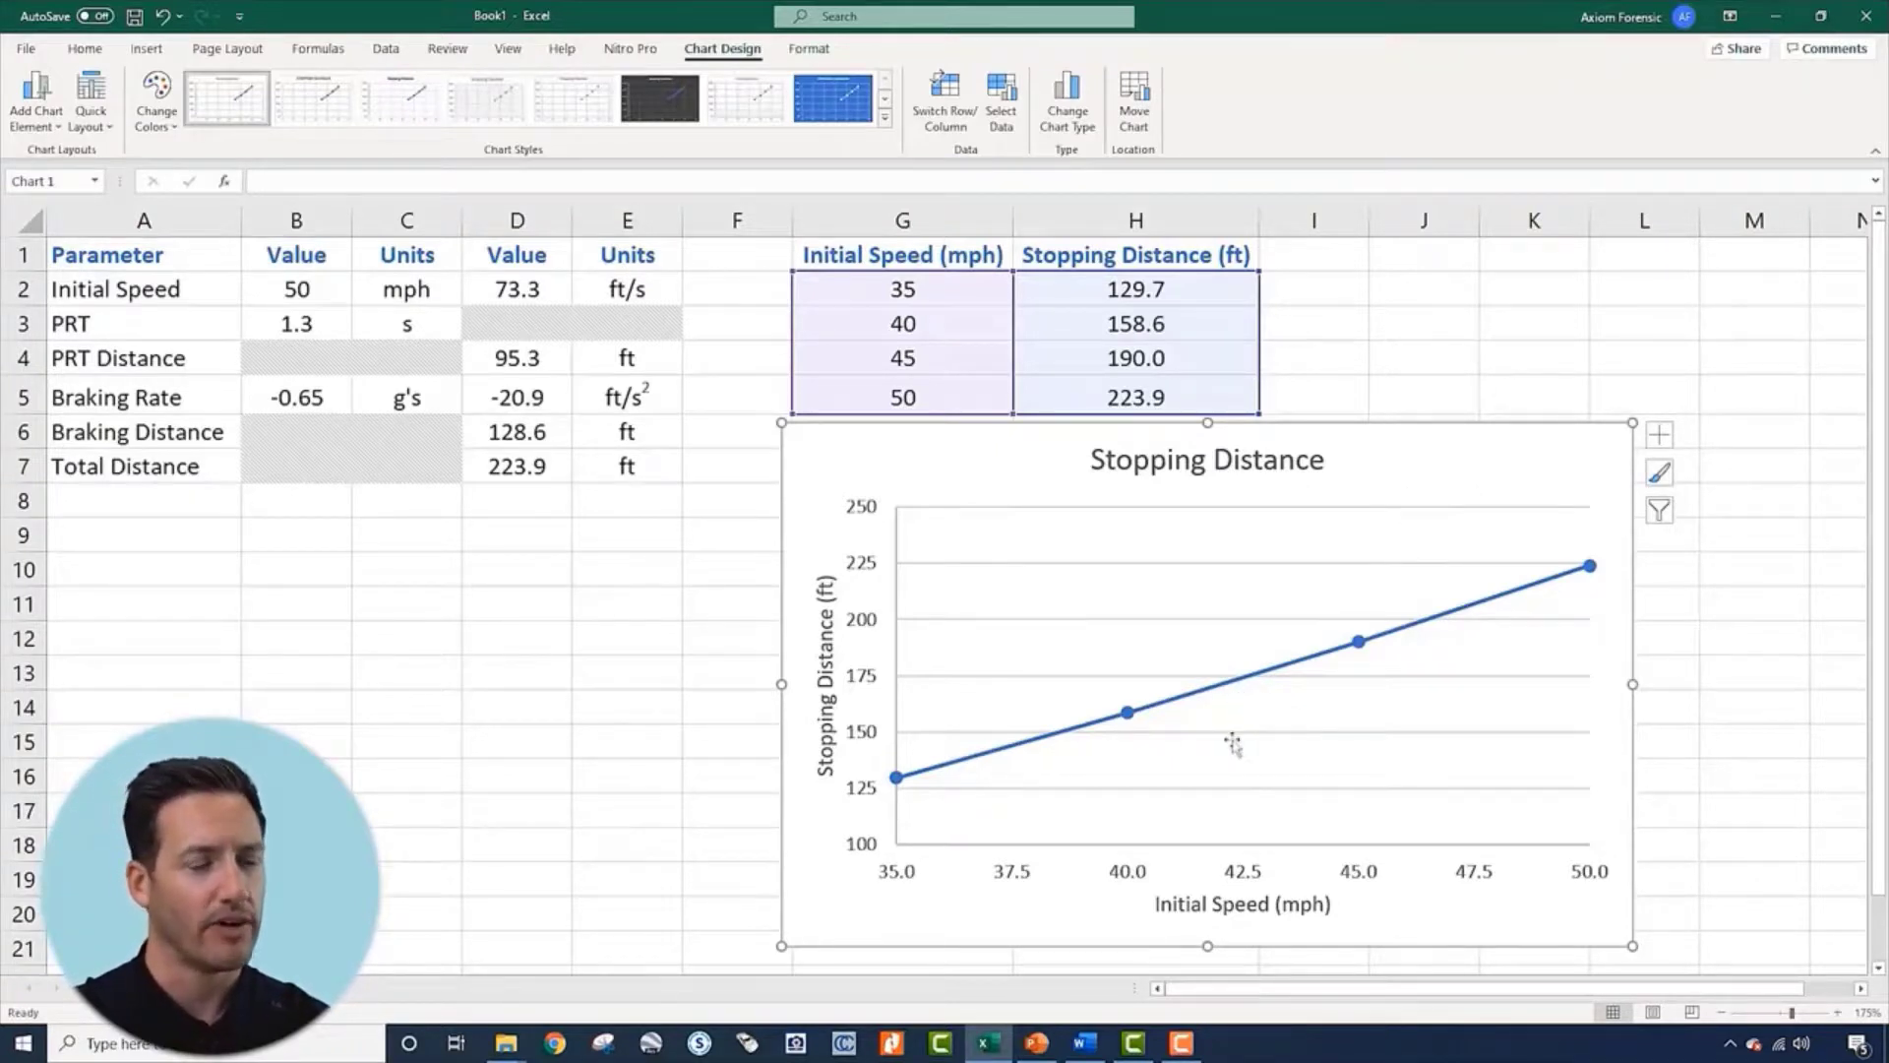
{"action": "left_click", "coordinate": [747, 694]}
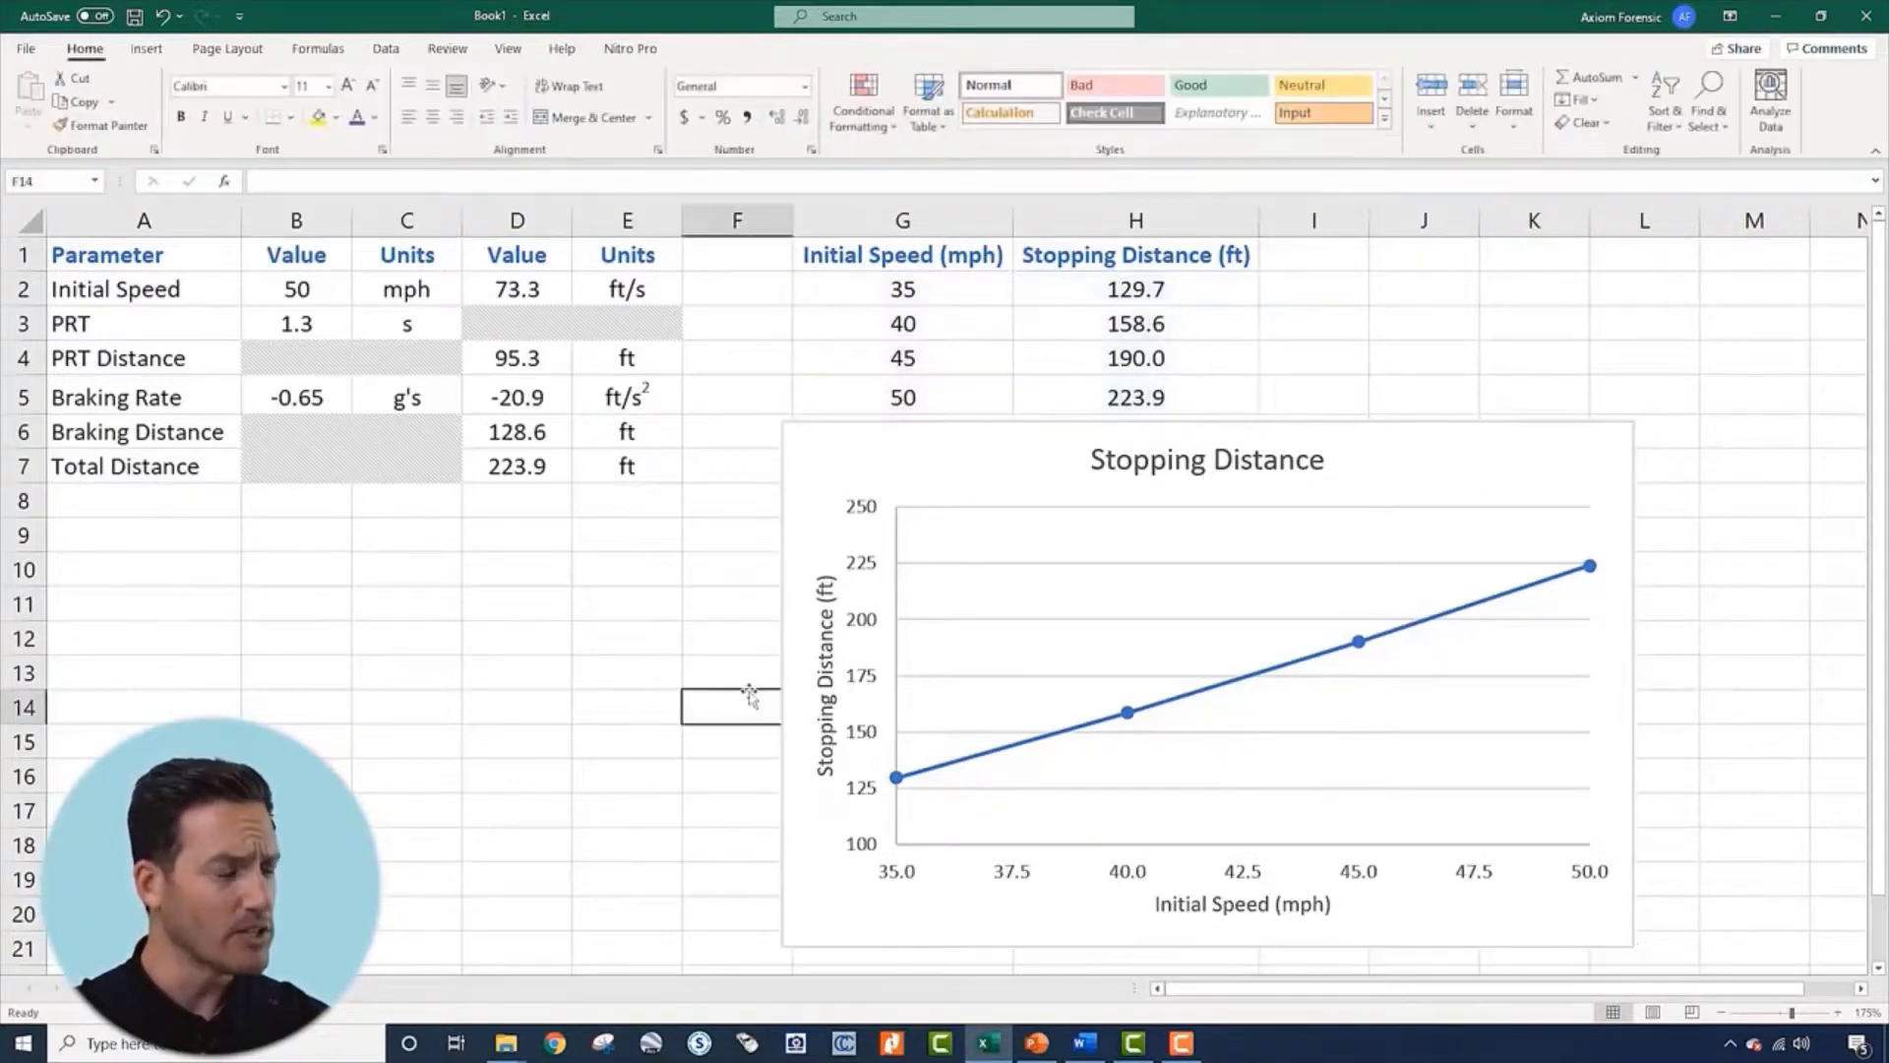
{"action": "left_click", "coordinate": [617, 572]}
{"action": "left_click", "coordinate": [337, 292]}
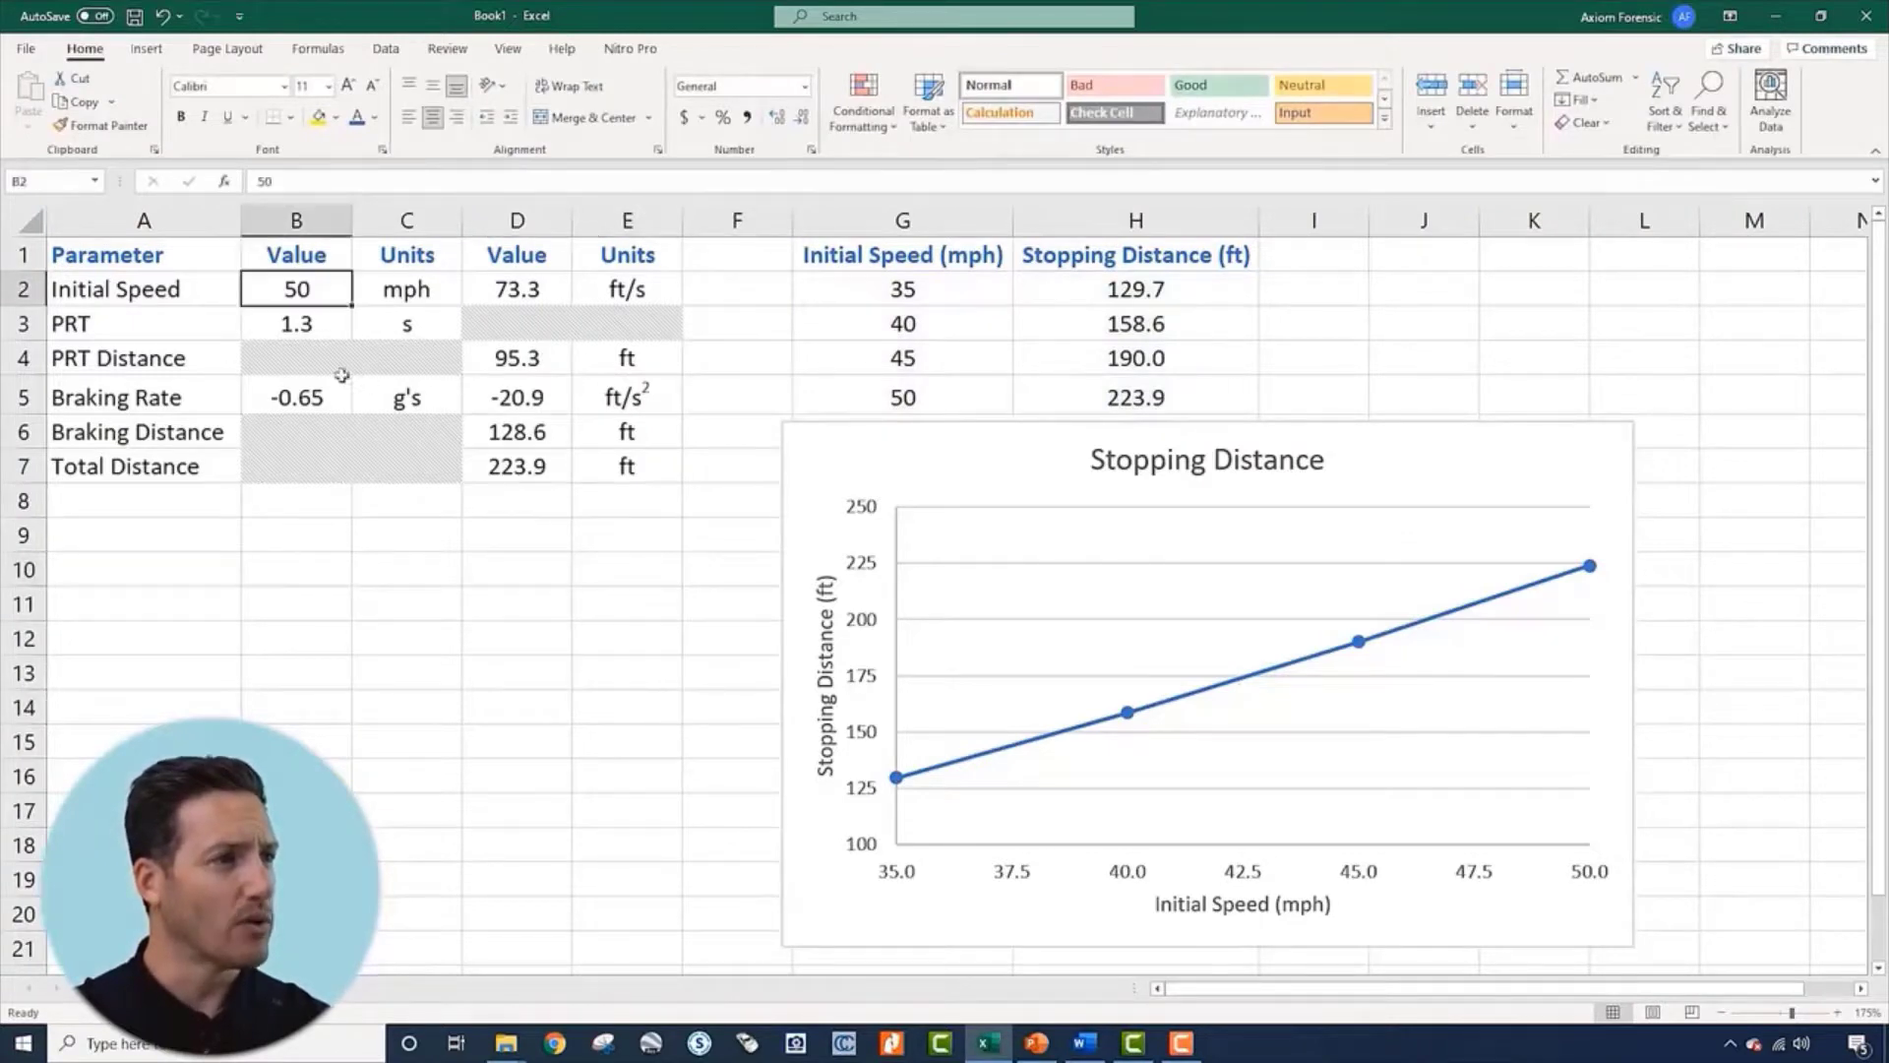
{"action": "left_click_drag", "start_coordinate": [176, 259], "coordinate": [634, 470]}
{"action": "left_click", "coordinate": [715, 405]}
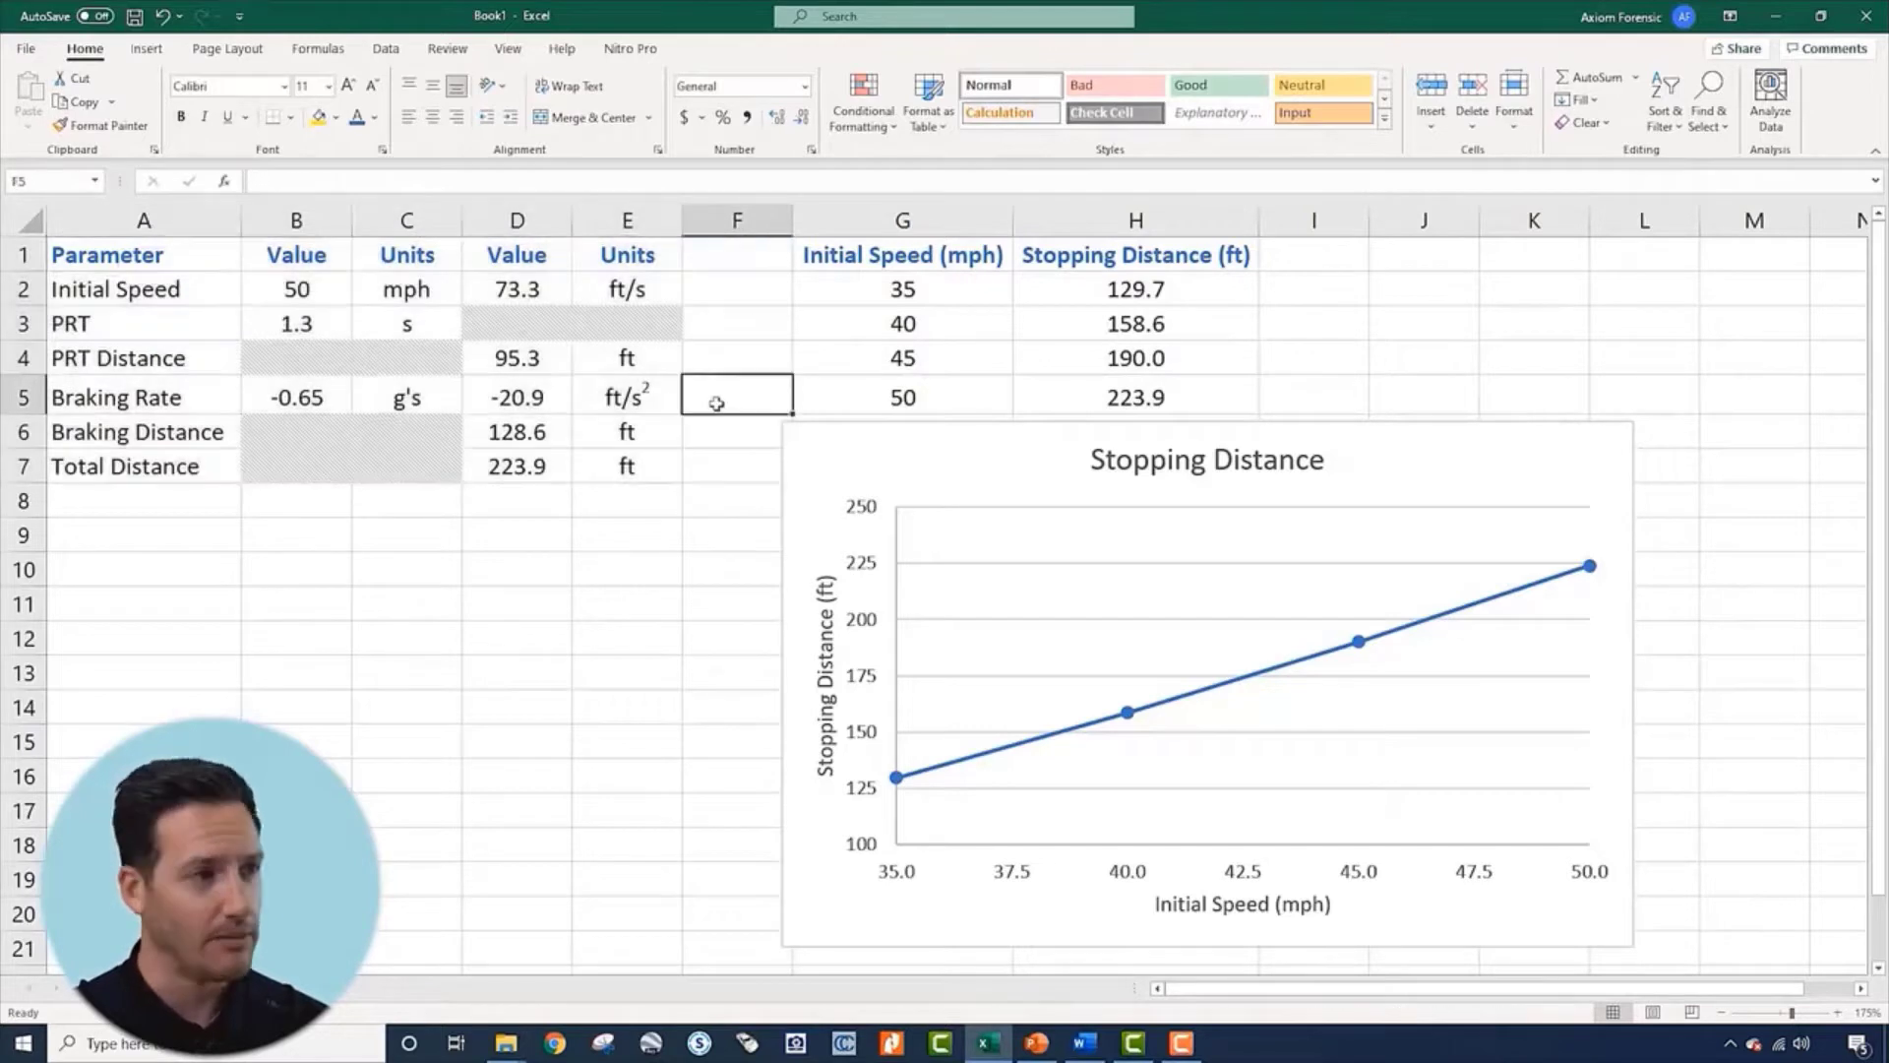
Set the braking rate in B5 to -0.37 g's and check the recalculated braking and total distances
{"action": "left_click", "coordinate": [319, 402]}
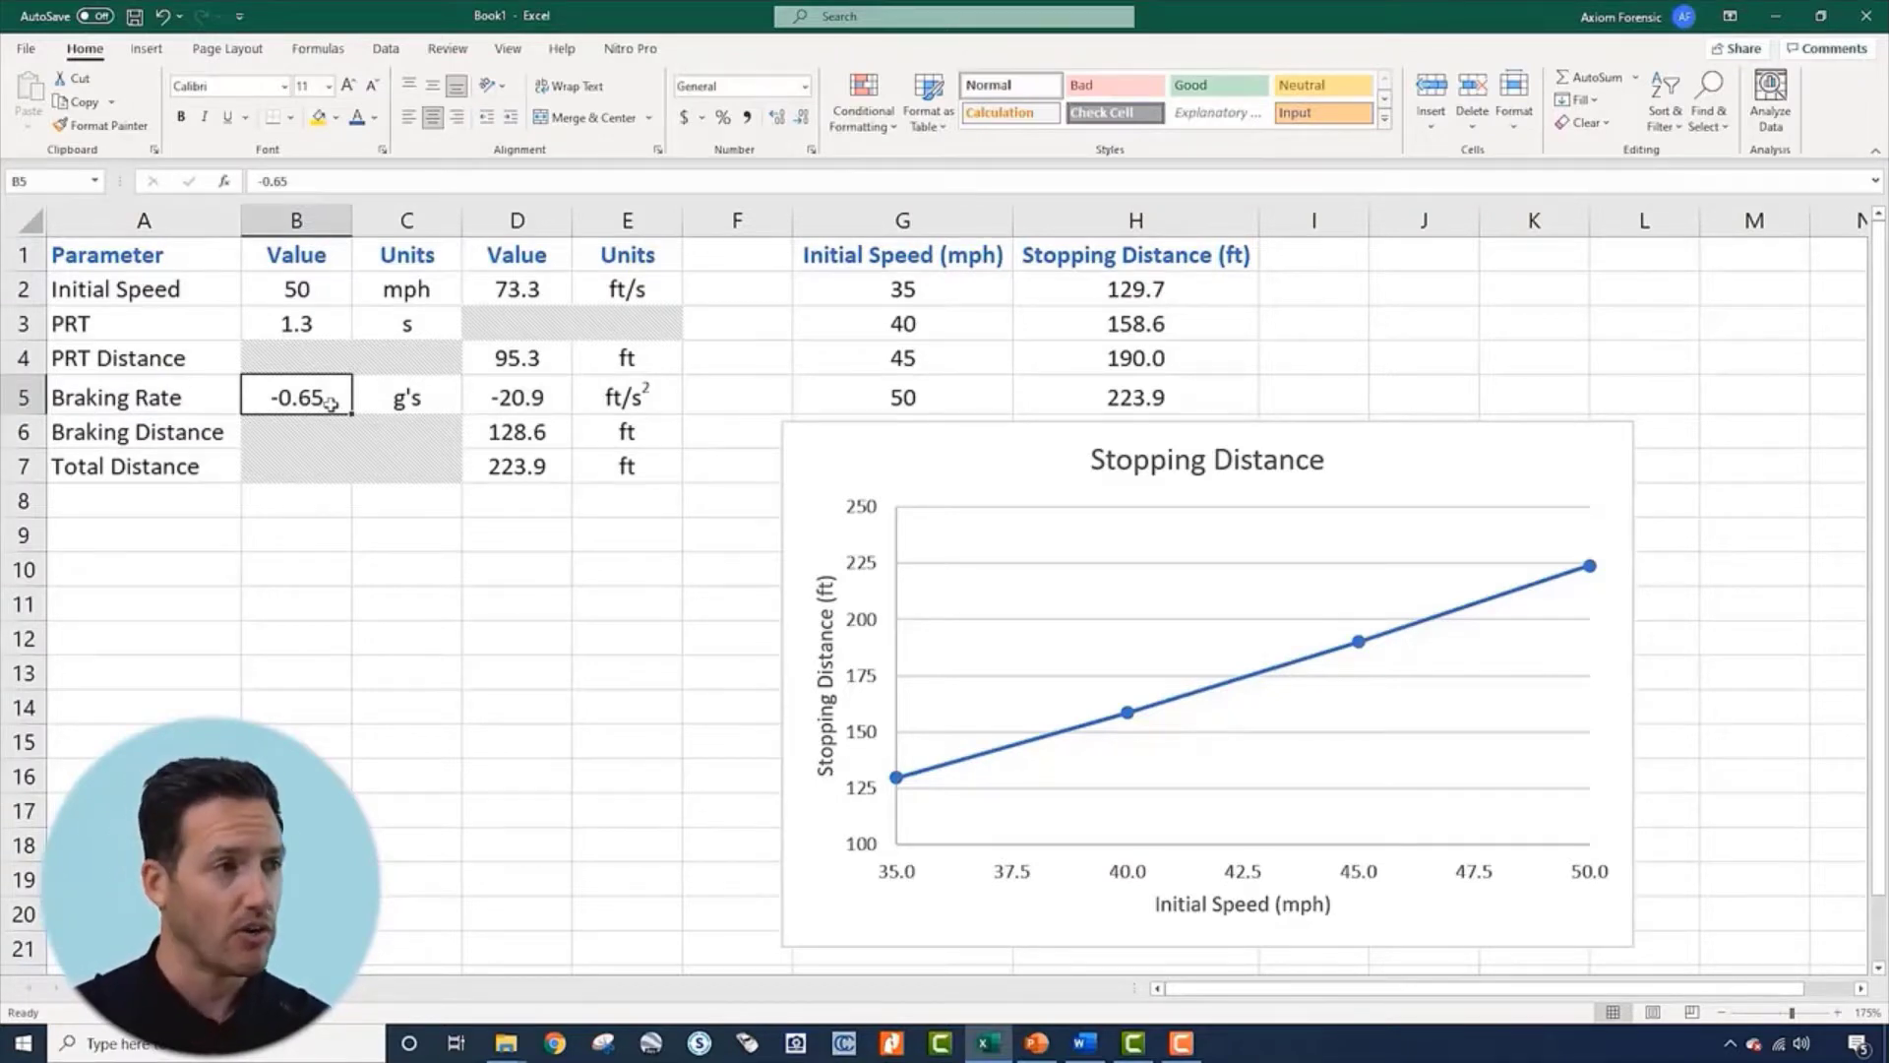
{"action": "type", "text": "-0.37"}
{"action": "key", "text": "Return"}
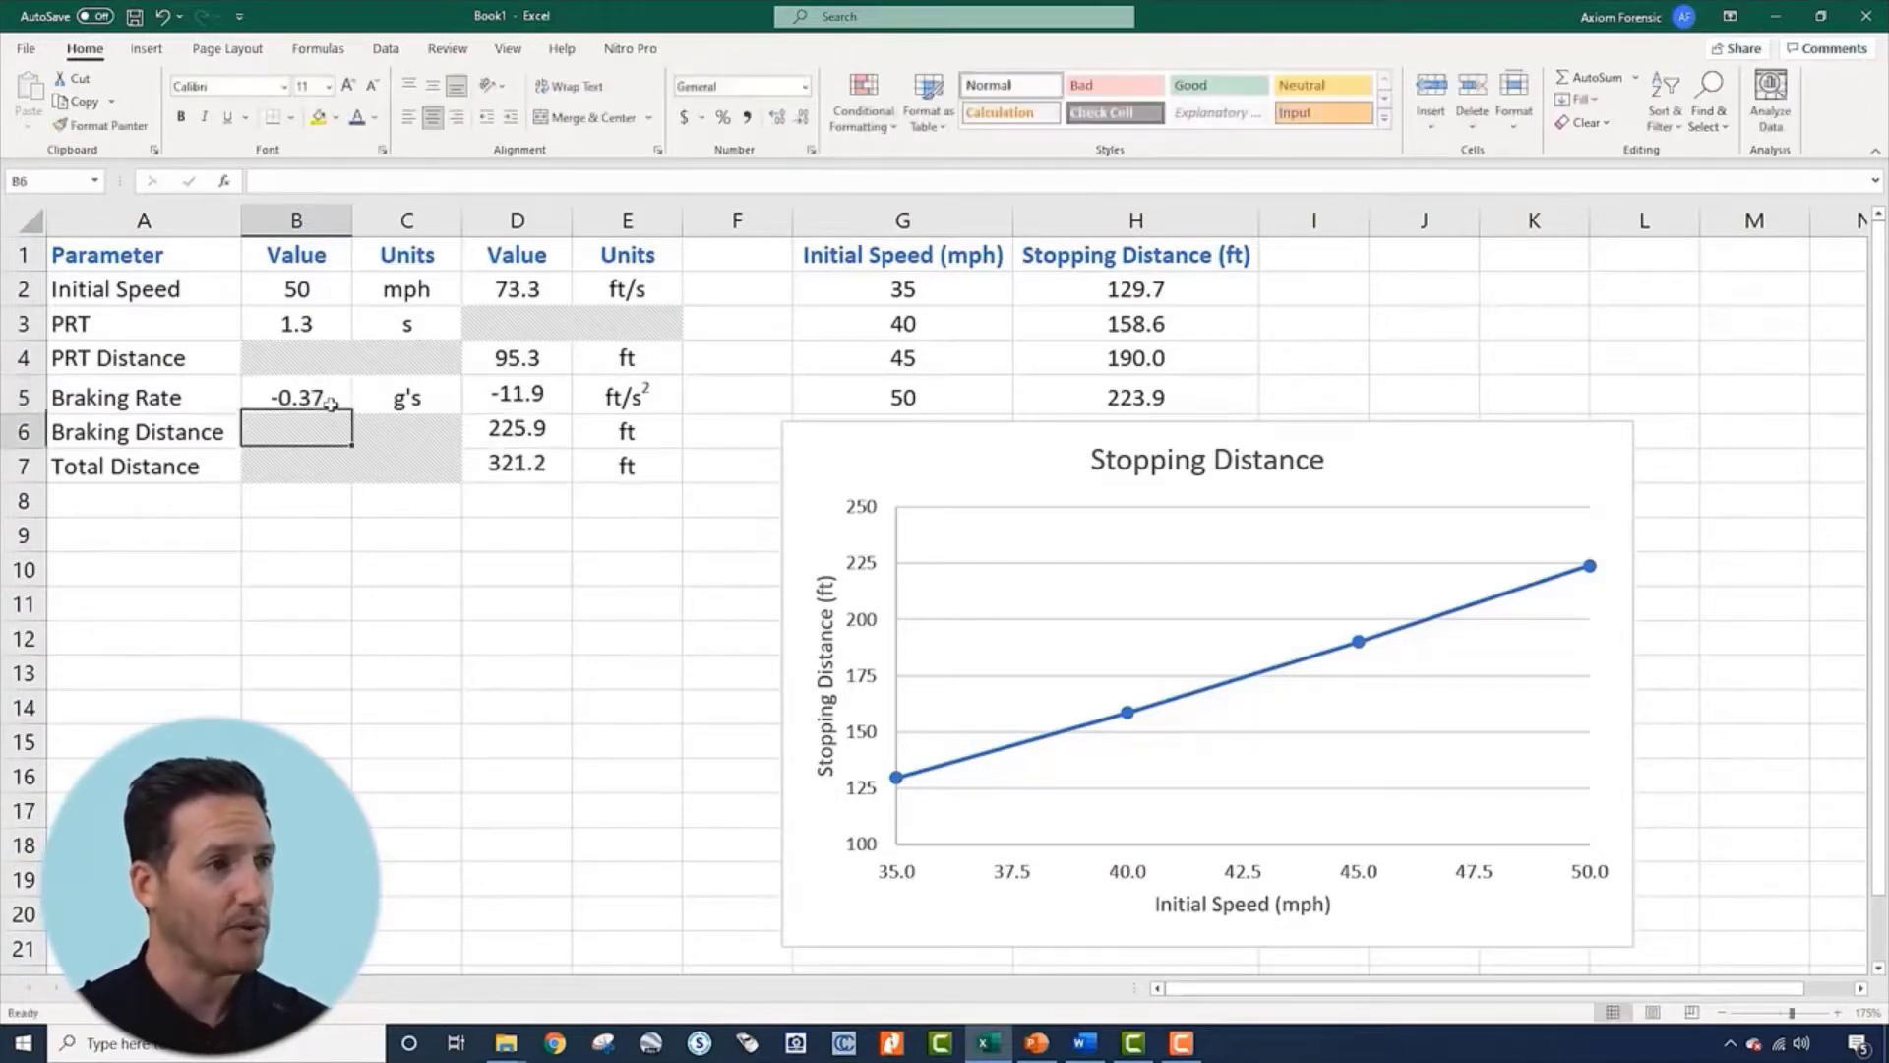
{"action": "left_click_drag", "start_coordinate": [551, 398], "coordinate": [556, 480]}
{"action": "left_click", "coordinate": [575, 567]}
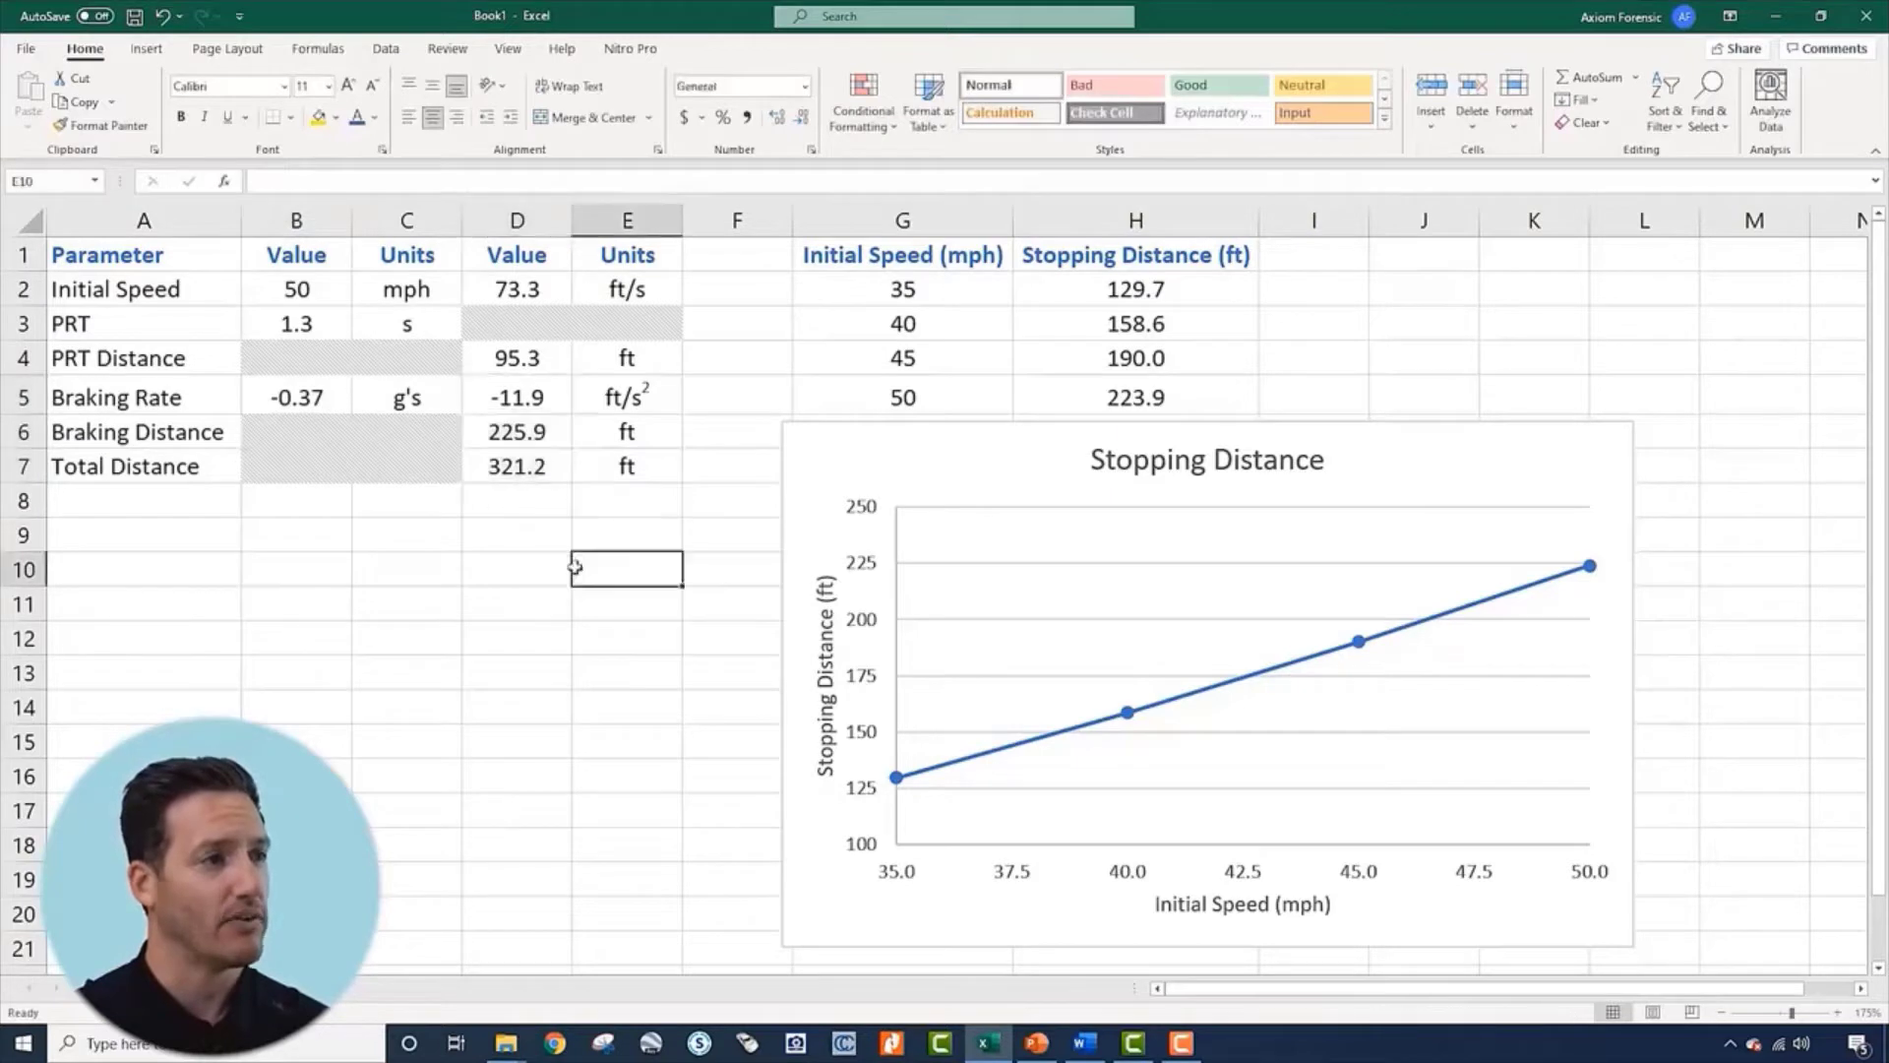
Set the PRT value in B3 to 1.5 s
{"action": "left_click", "coordinate": [342, 327]}
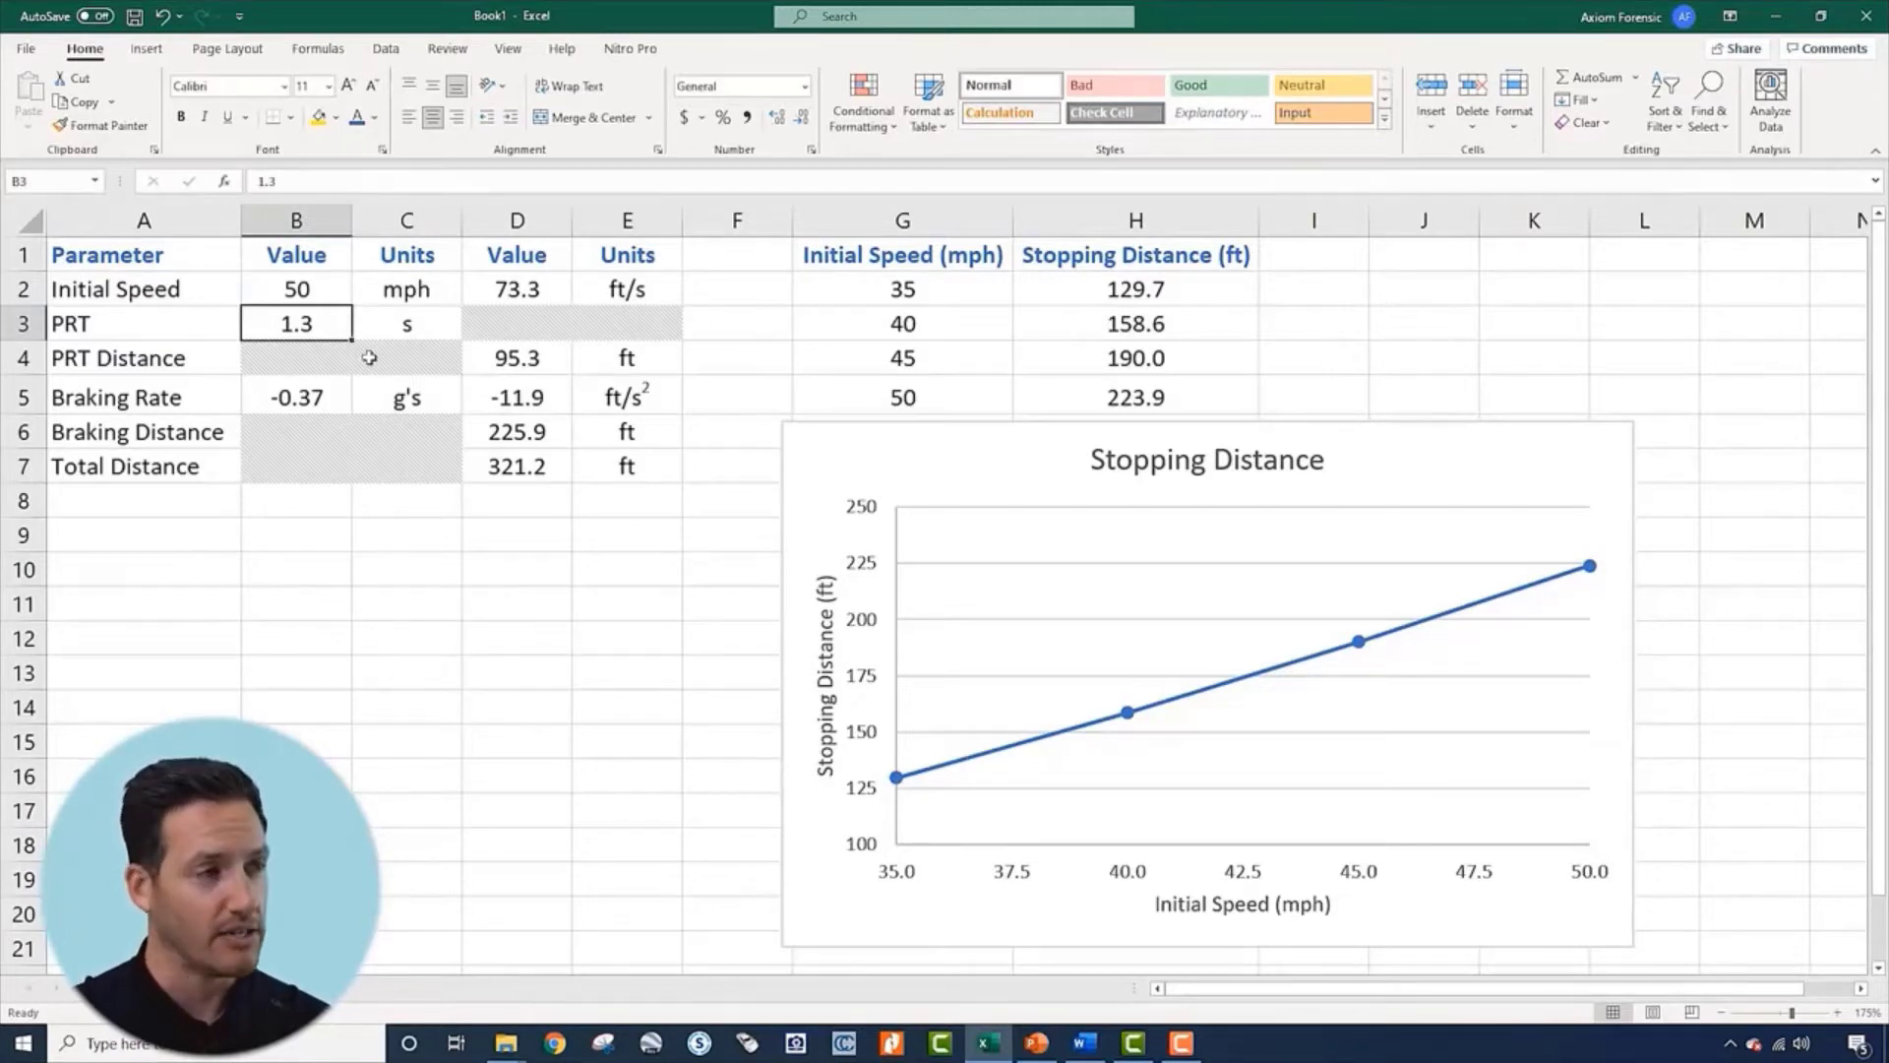
{"action": "type", "text": "1.5"}
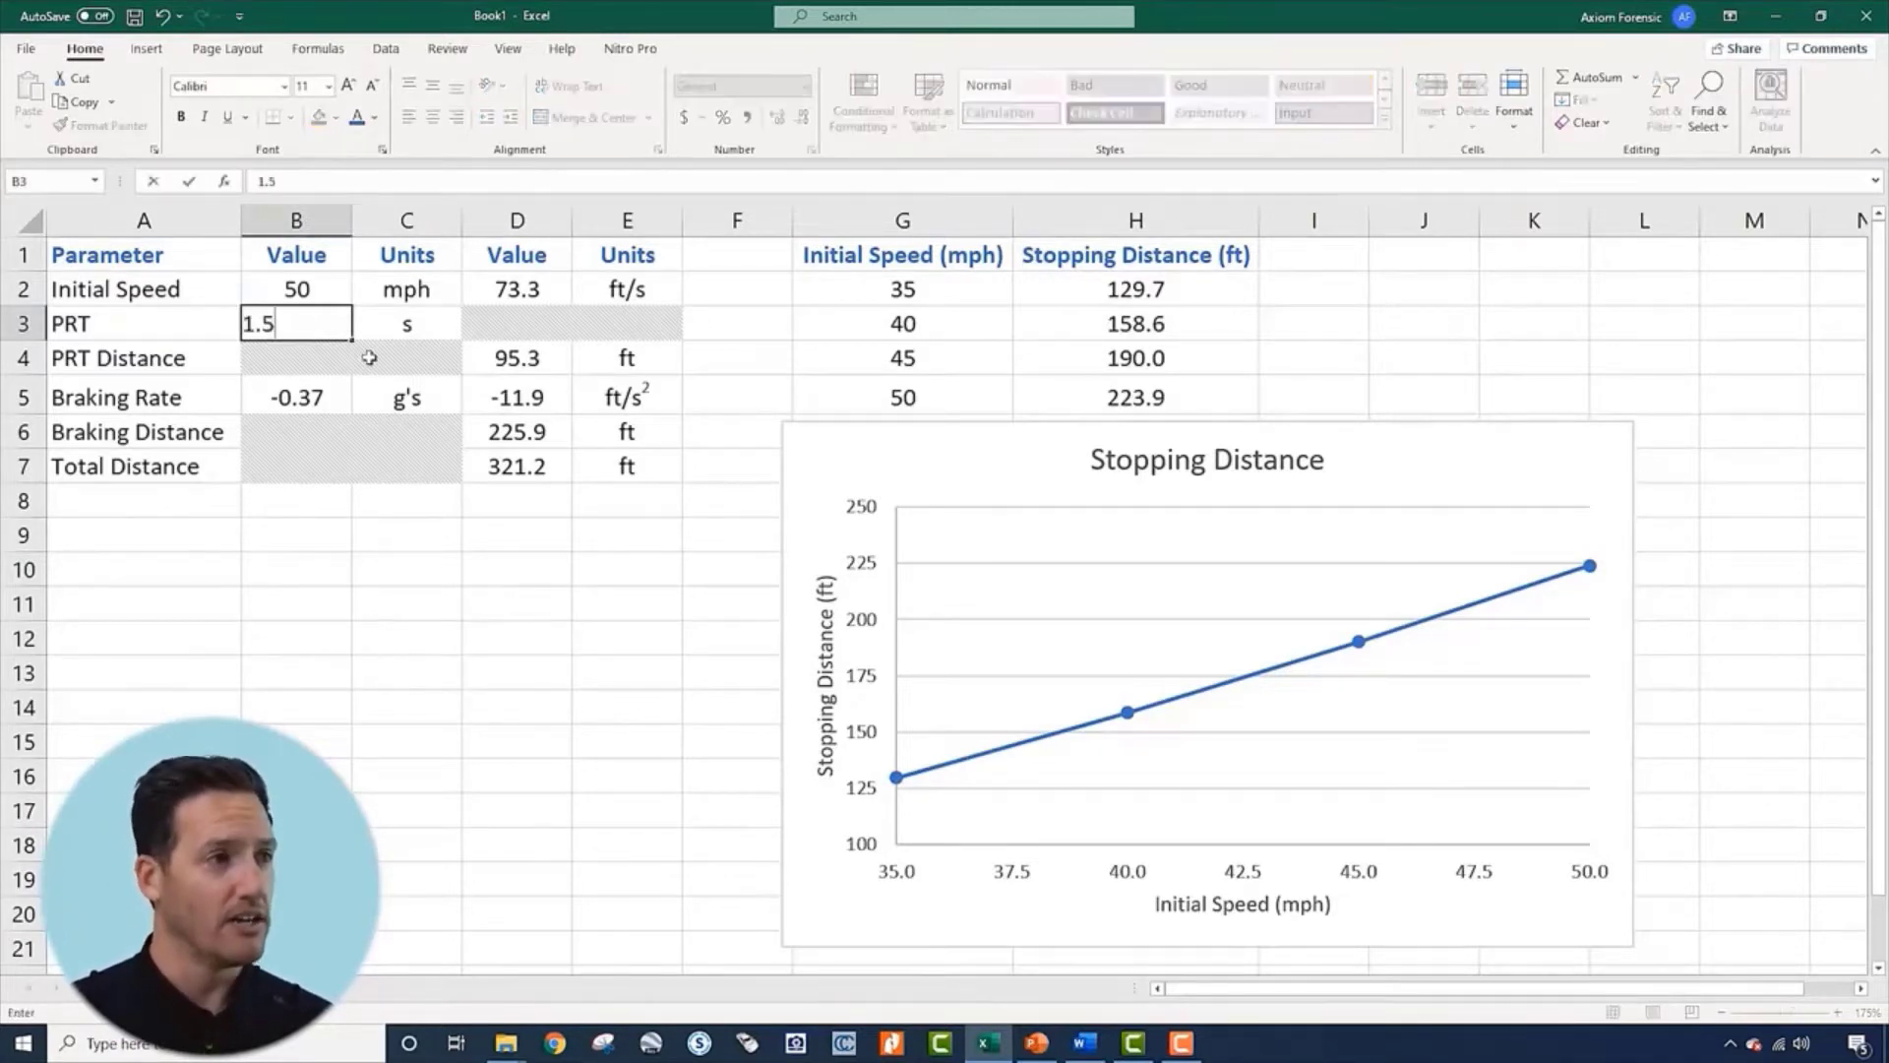
{"action": "key", "text": "Return"}
{"action": "key", "text": "Up"}
{"action": "key", "text": "Up"}
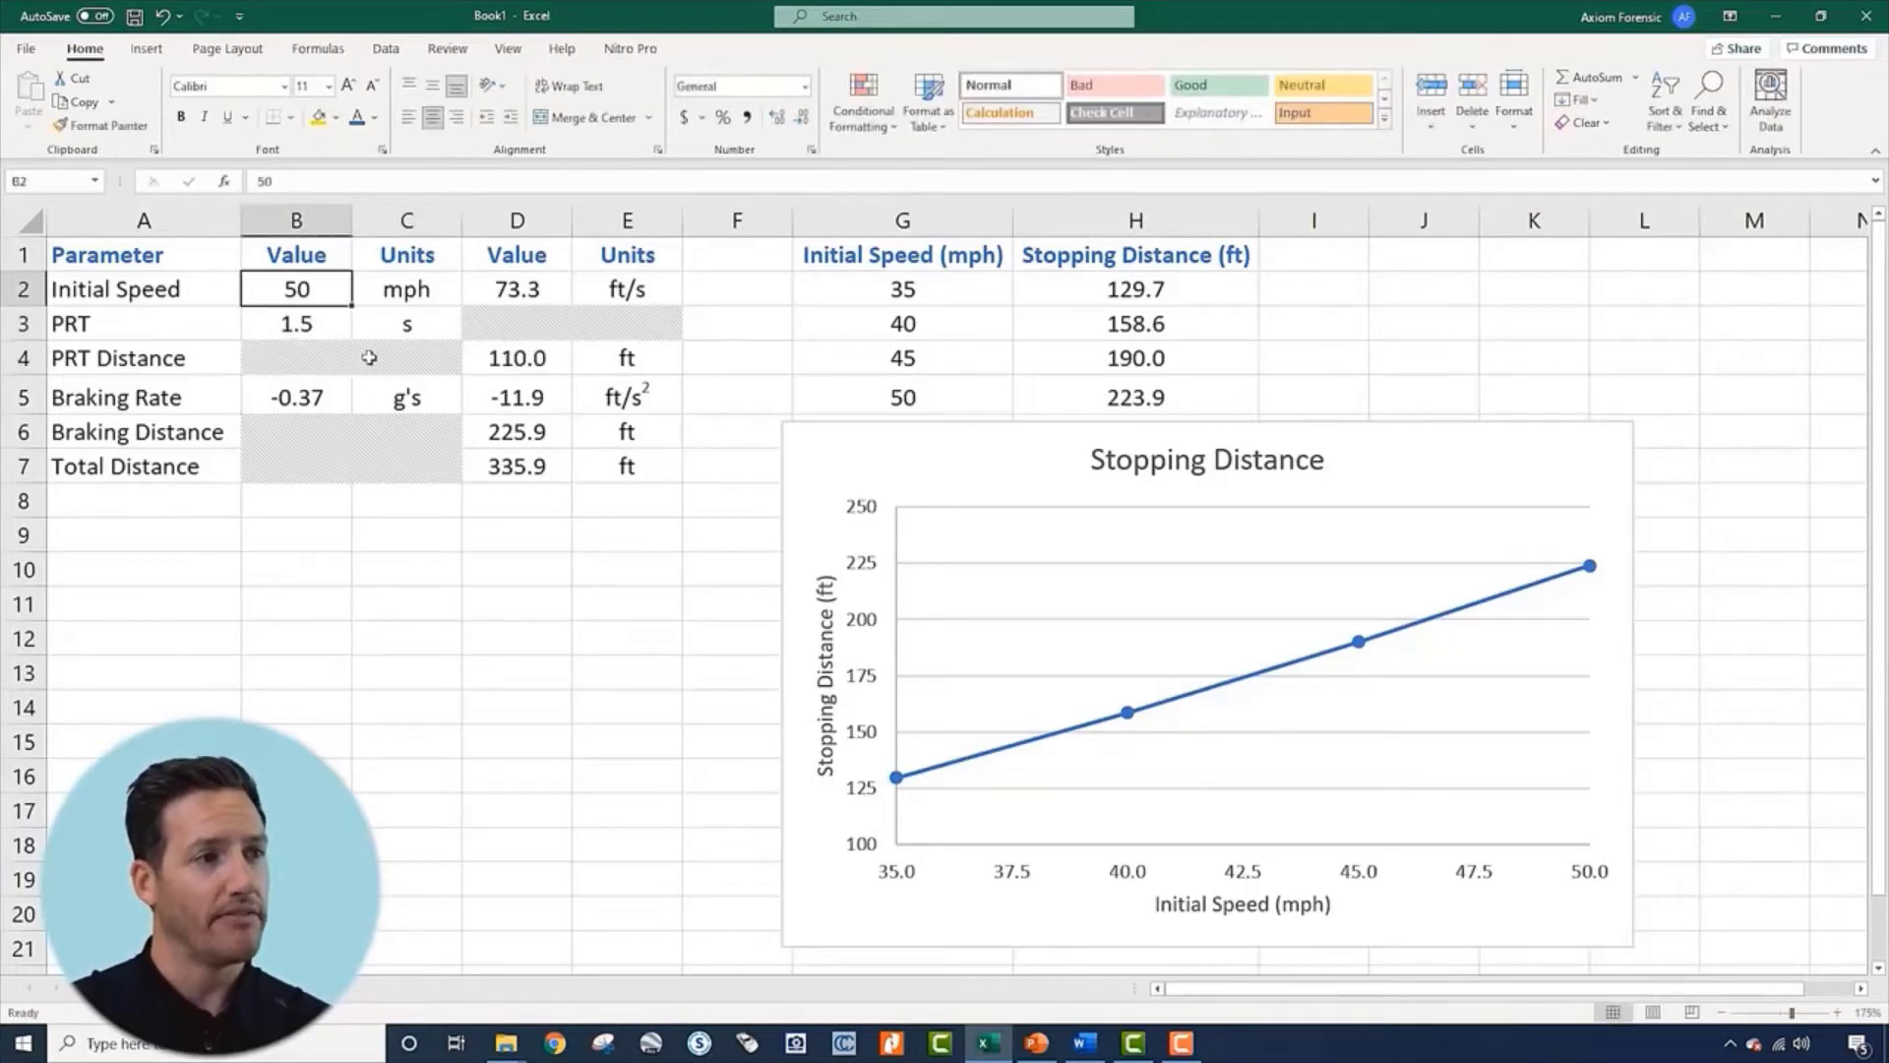
{"action": "key", "text": "Right"}
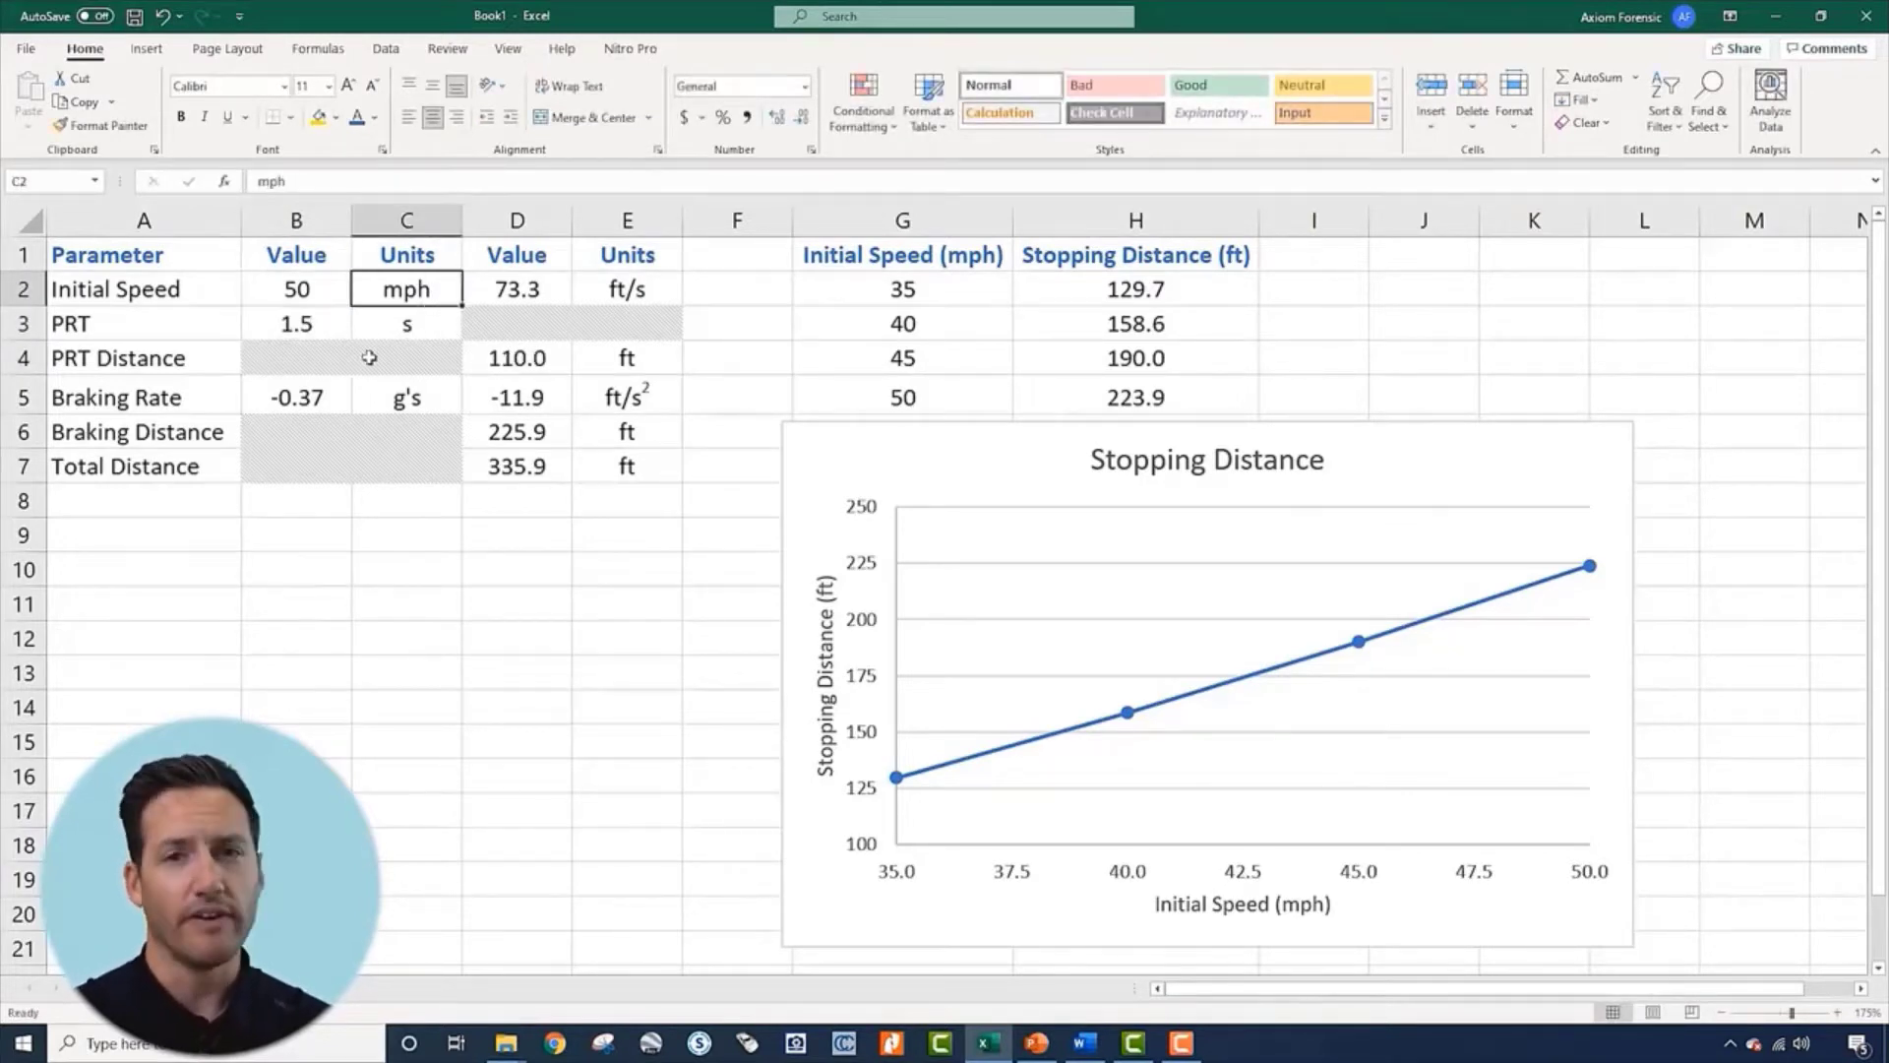